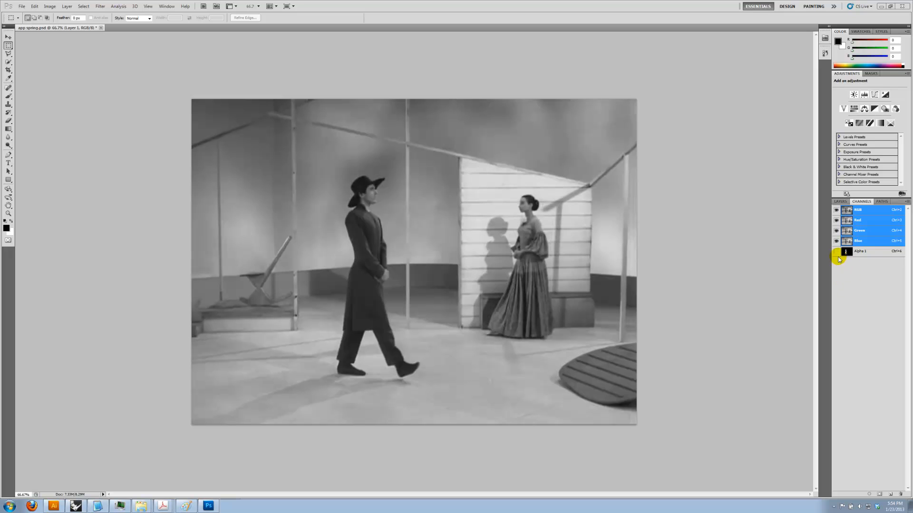
- Make the Alpha 1 channel visible and load it as a selection around the walking man
left_click(836, 251)
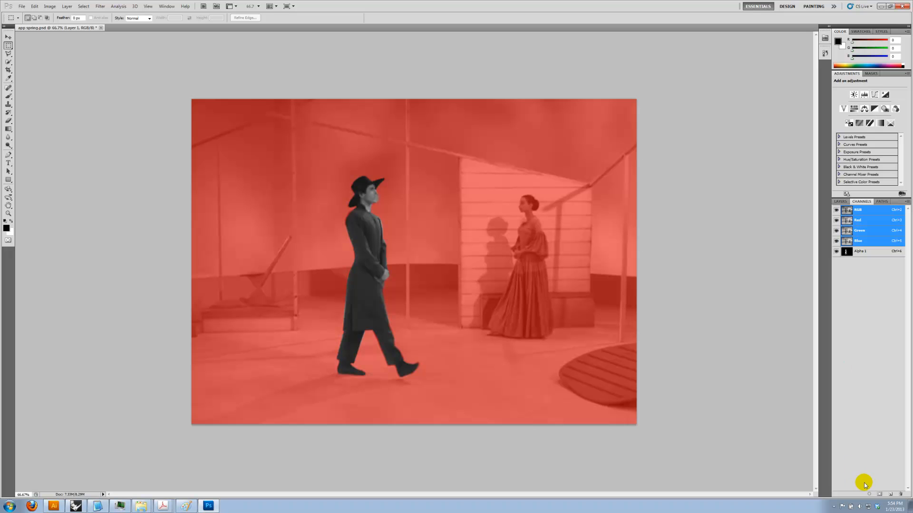
left_click(869, 494)
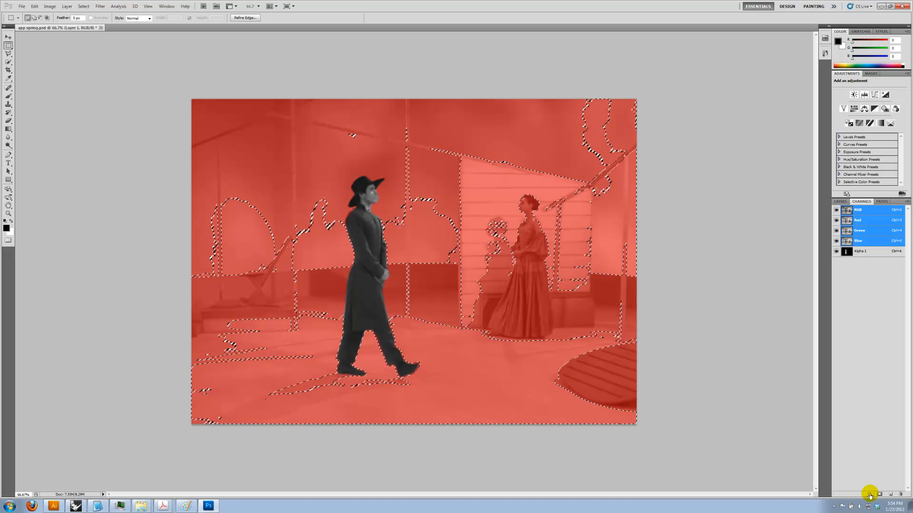
left_click(872, 251)
left_click(871, 496)
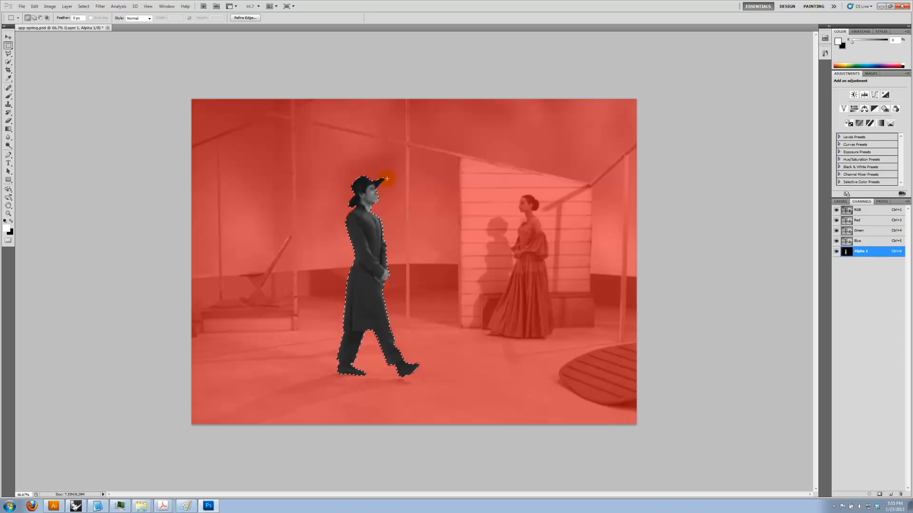
left_click(682, 214)
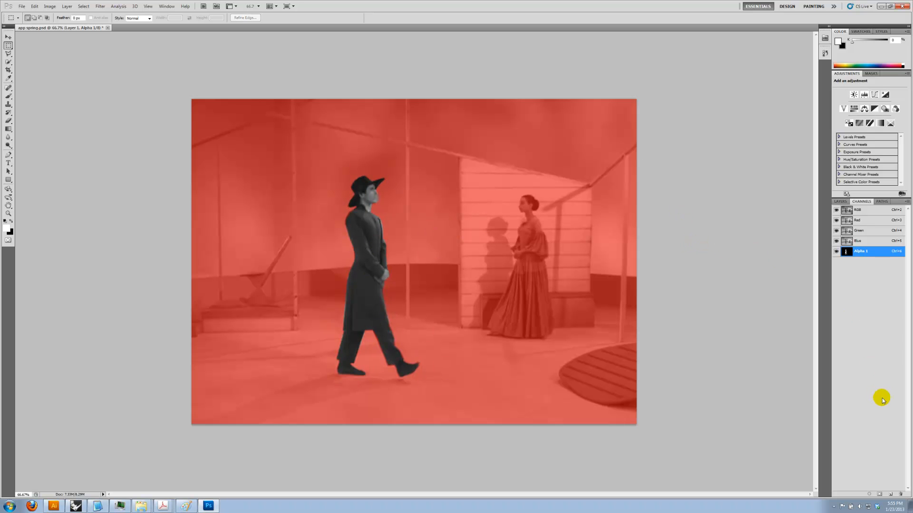
left_click(868, 497)
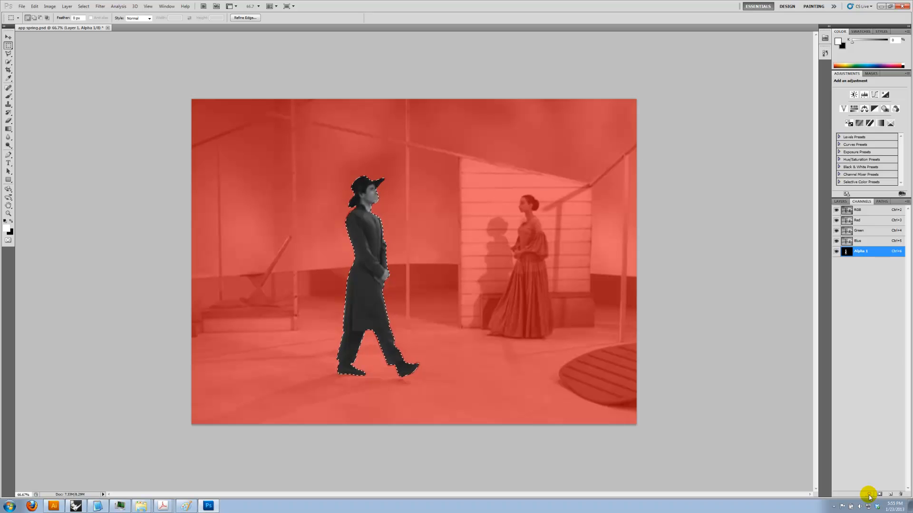
- Convert the selection of the walking man into a work path with a 0.5-pixel tolerance
left_click(882, 202)
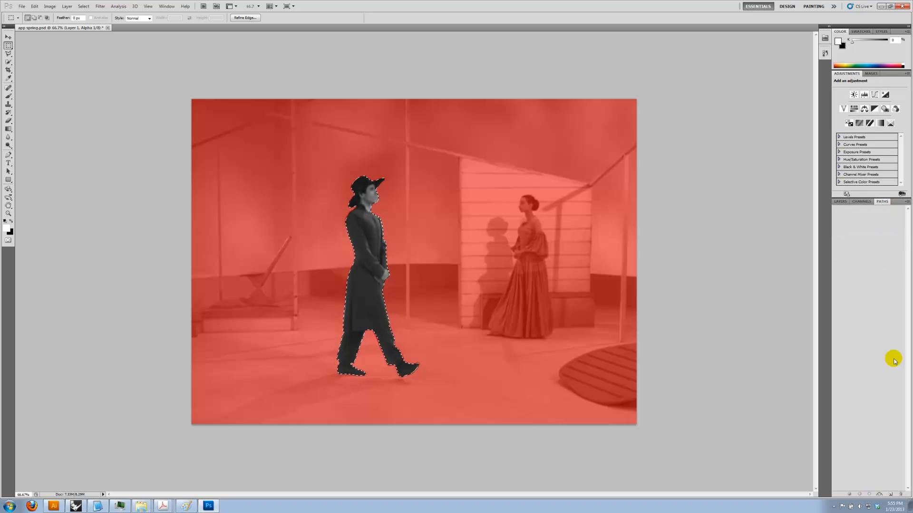
left_click(878, 495, "alt")
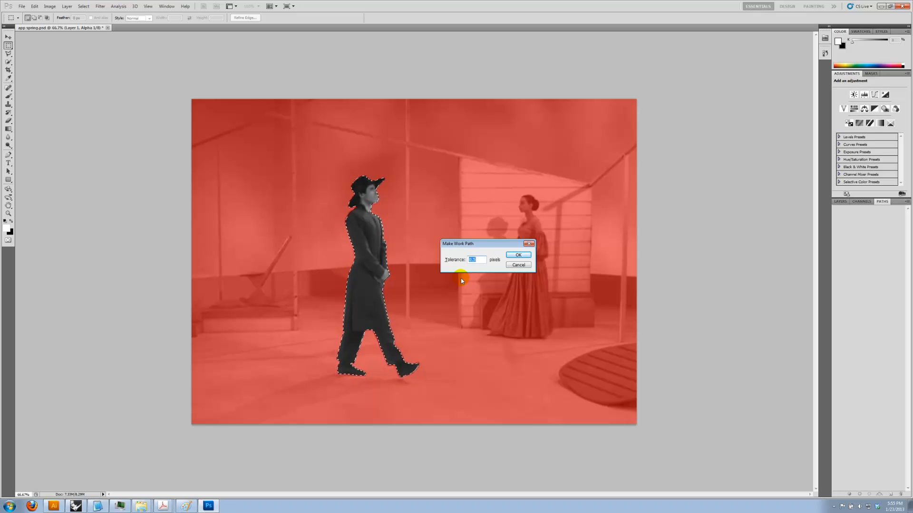
left_click(518, 255)
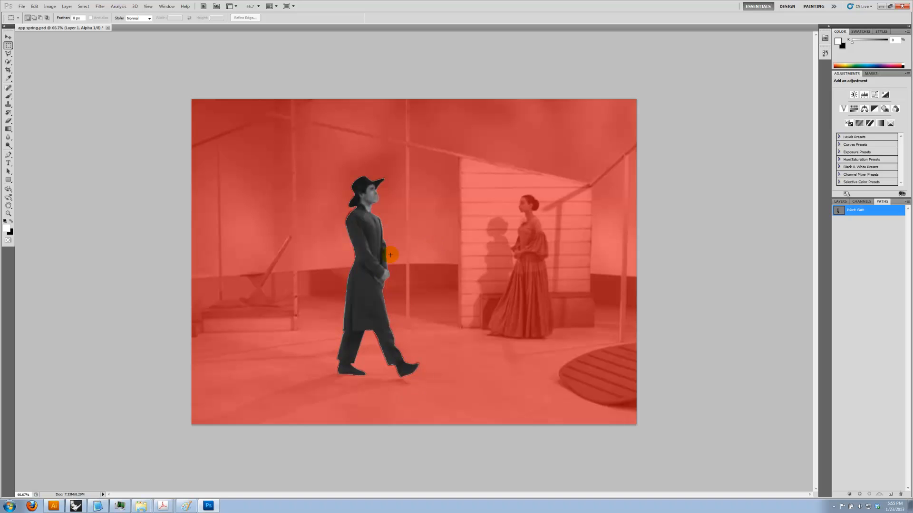
left_click(850, 215)
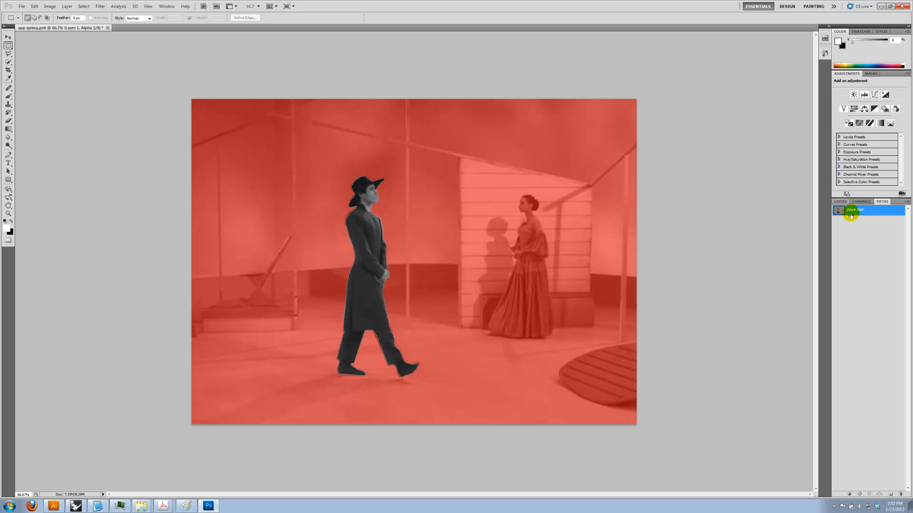
- Export the work path for Illustrator, saving it on the Desktop as app spring.ai
left_click(21, 7)
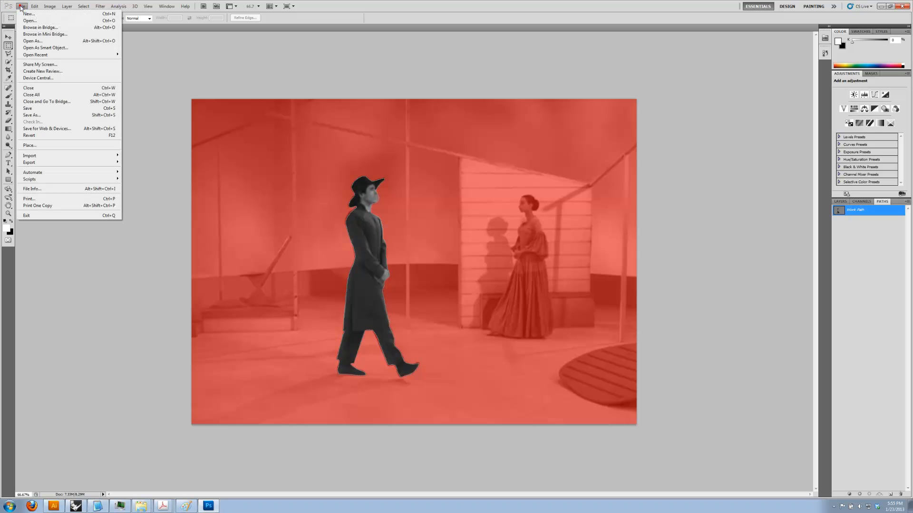
left_click(51, 163)
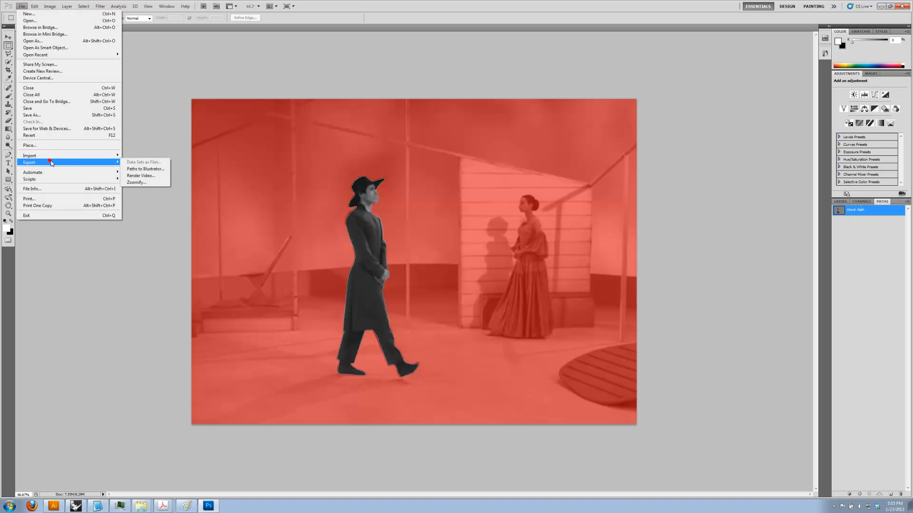
left_click(140, 169)
left_click(179, 107)
left_click(174, 125)
left_click(251, 103)
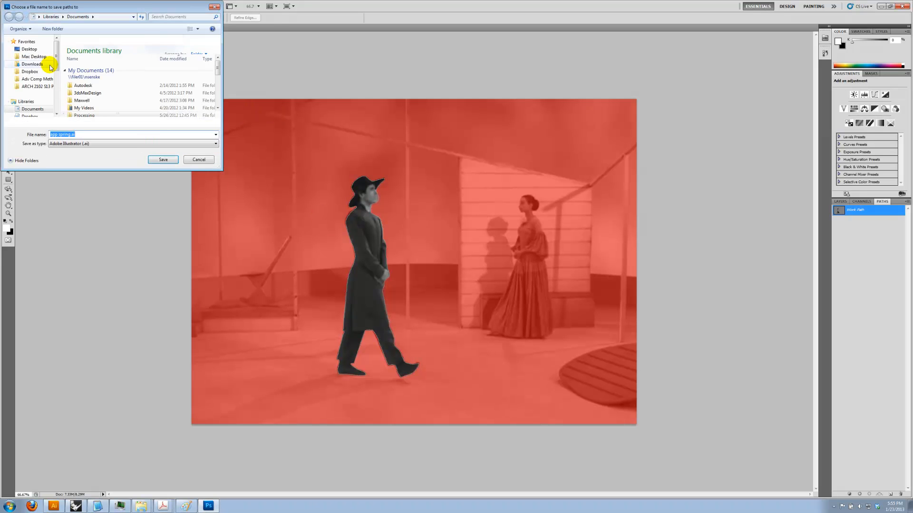
left_click(41, 61)
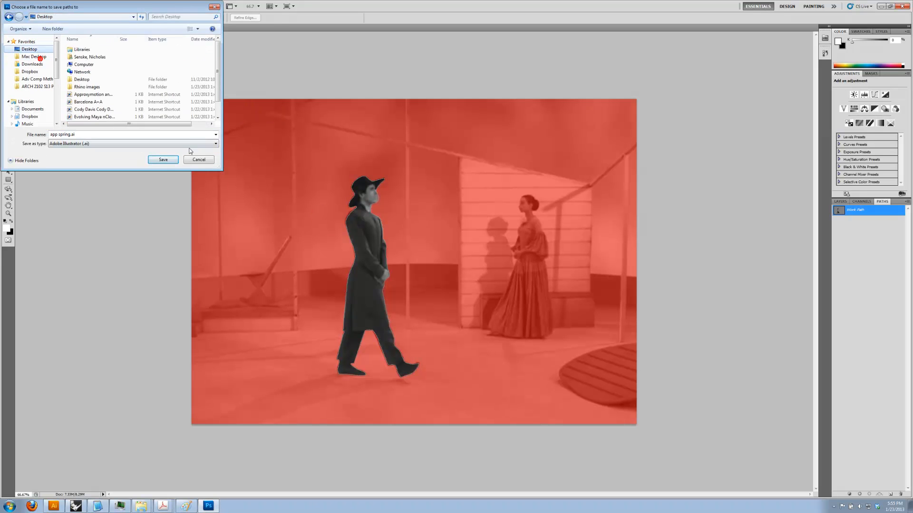
left_click(160, 161)
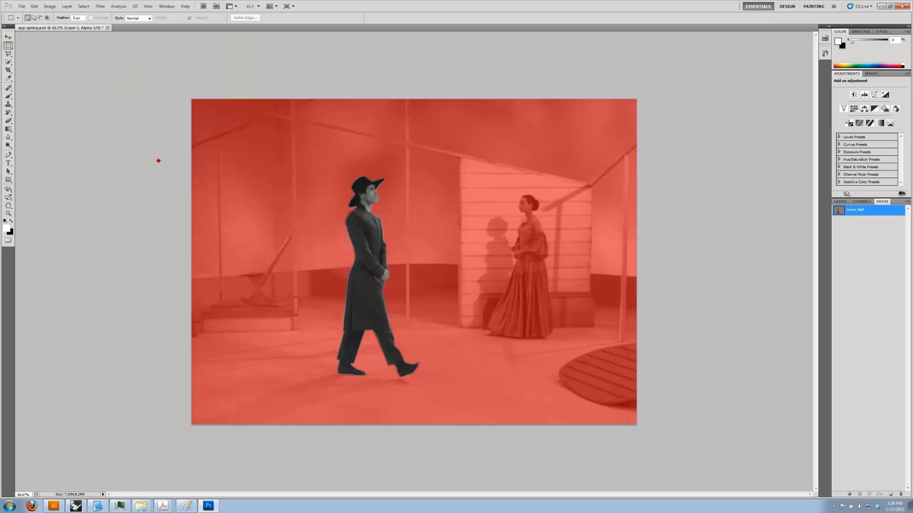
- Switch to Illustrator and create a new document with the Print profile
left_click(55, 507)
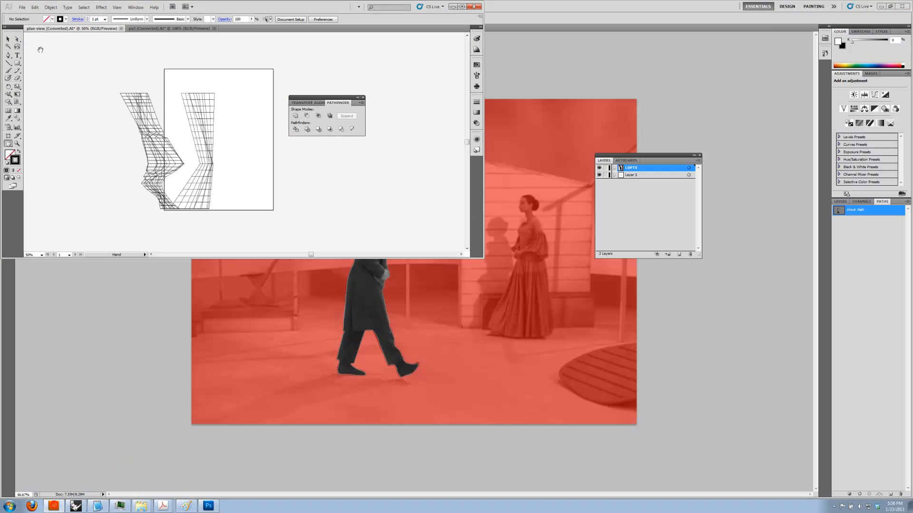
left_click(23, 8)
left_click(28, 14)
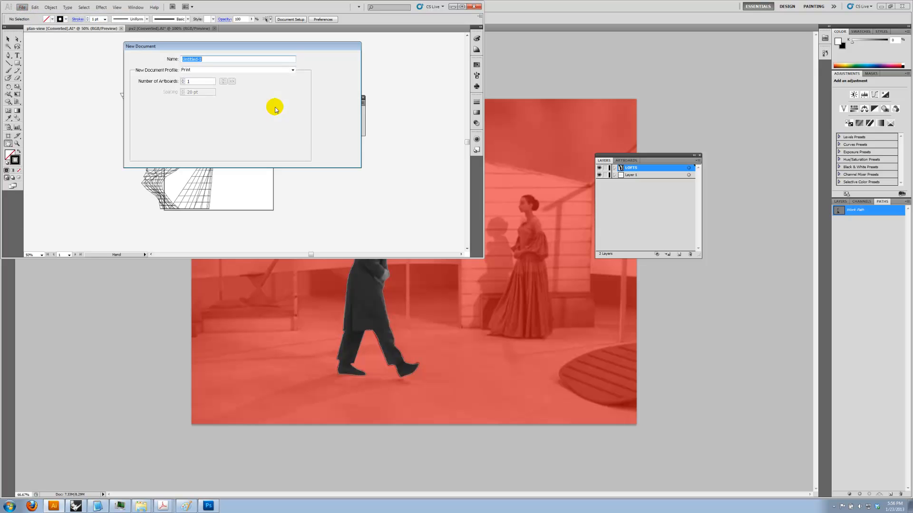
left_click(326, 59)
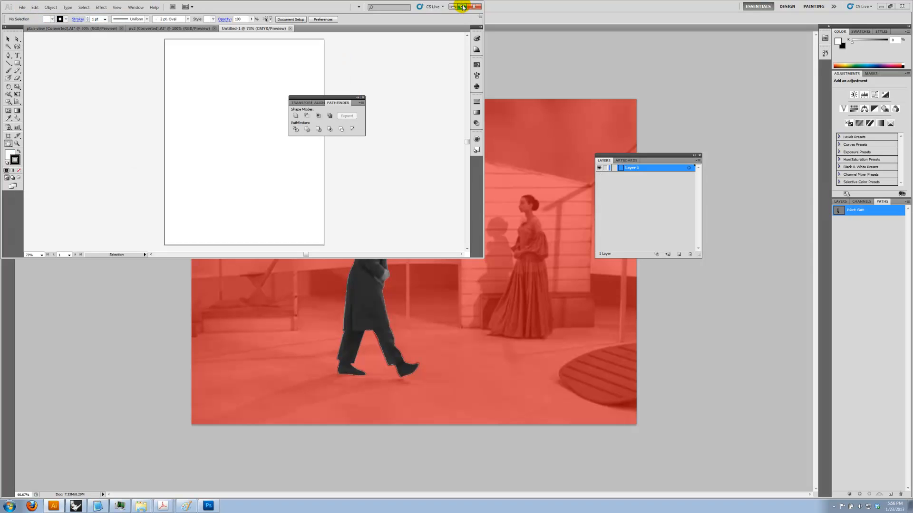
- Maximize the Illustrator window and open app spring.ai, creating artboards for the legacy artboard and crop areas
left_click(462, 6)
left_click(22, 7)
left_click(31, 31)
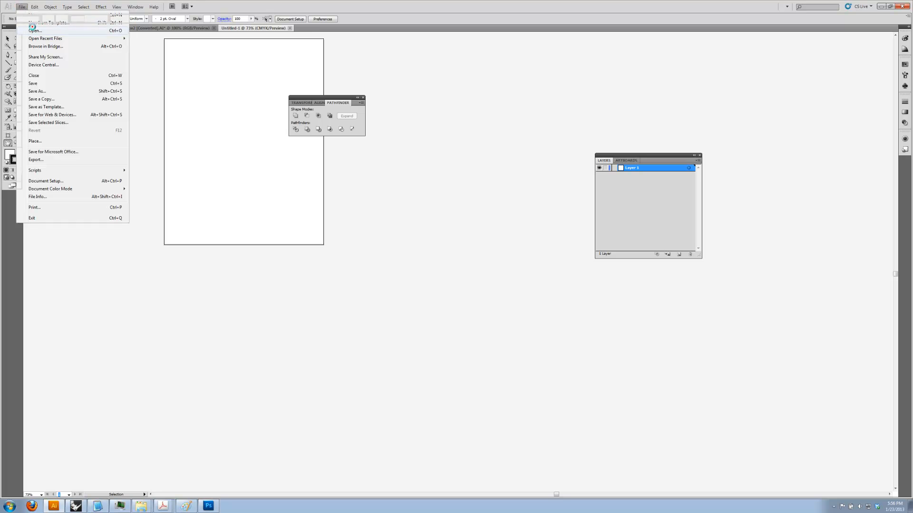
double_click(142, 31)
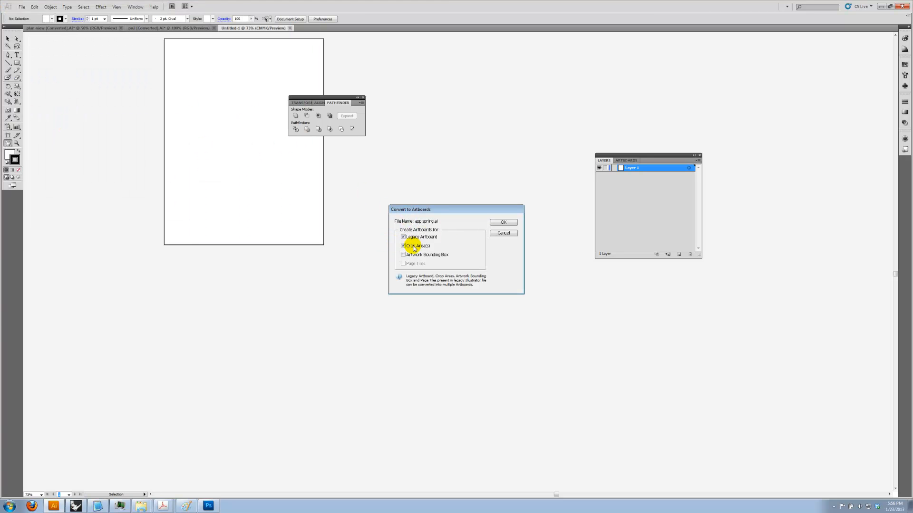
left_click(500, 222)
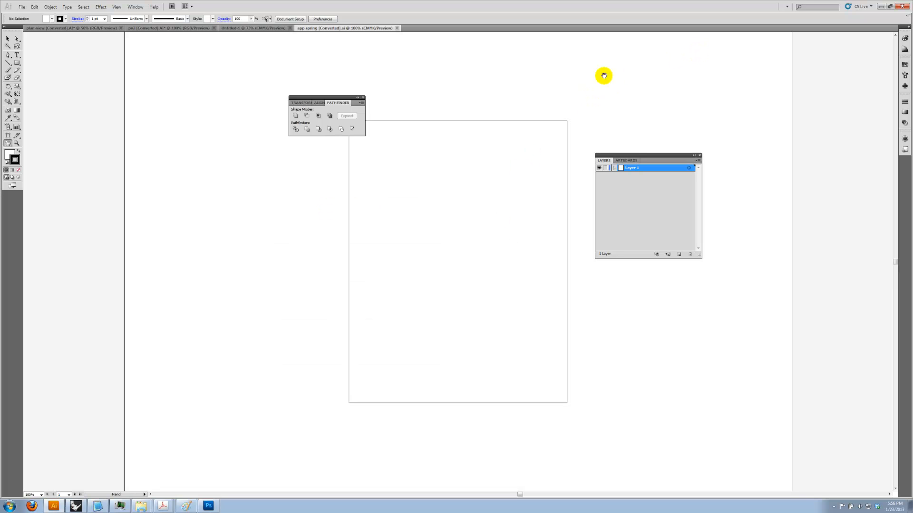
- Select the imported figure path and give it a black stroke with no fill
left_click(8, 46)
left_click(8, 38)
left_click_drag(688, 67, 73, 445)
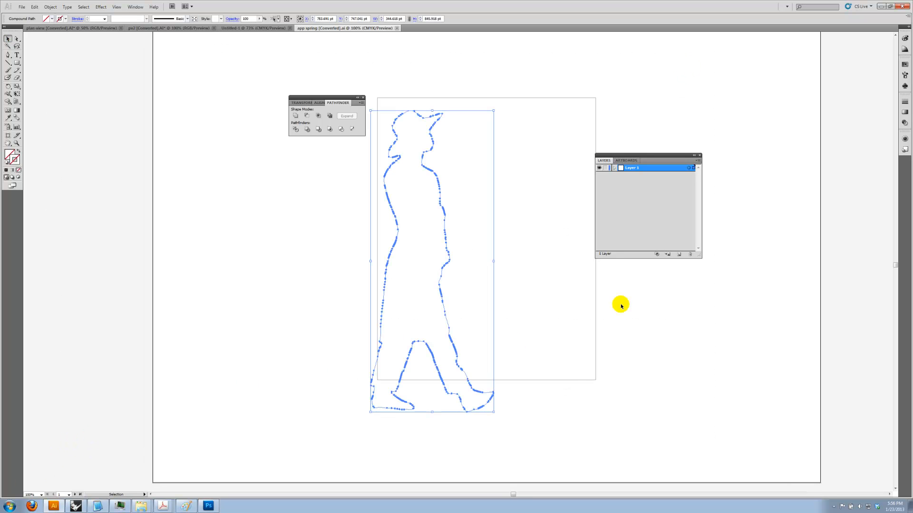
left_click(19, 155)
left_click(832, 62)
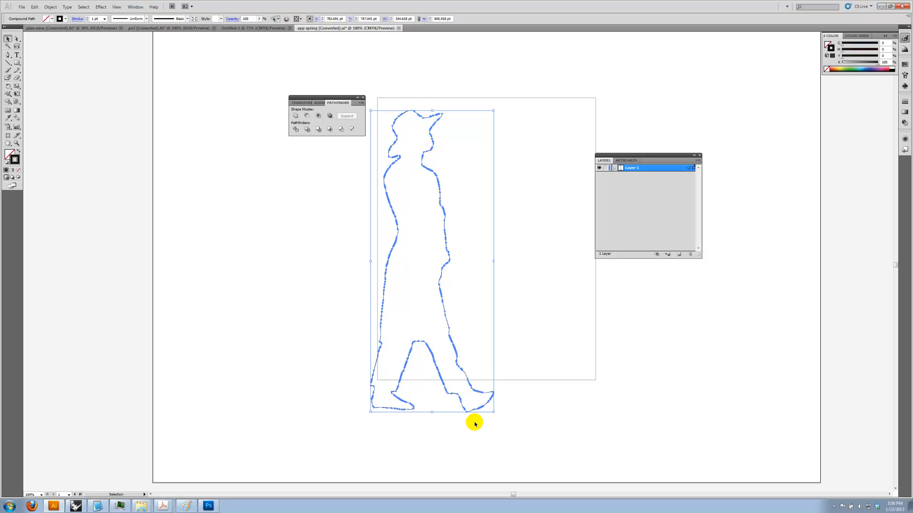
- Set the figure outline's stroke weight to 3 pt and deselect it
left_click(904, 101)
left_click(871, 108)
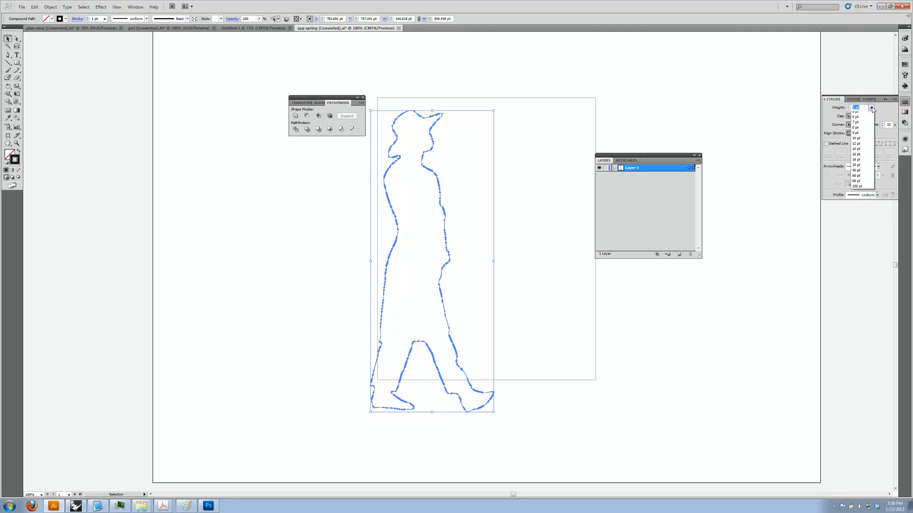
left_click(860, 141)
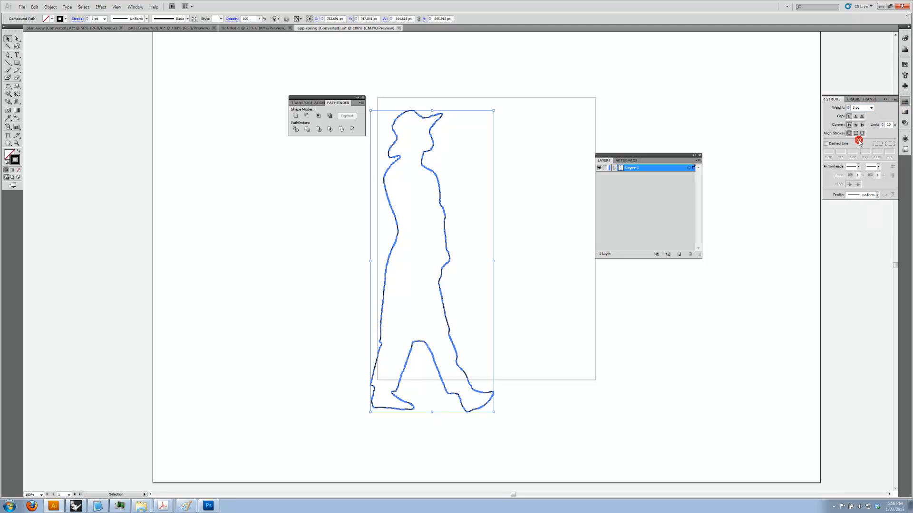
left_click(715, 116)
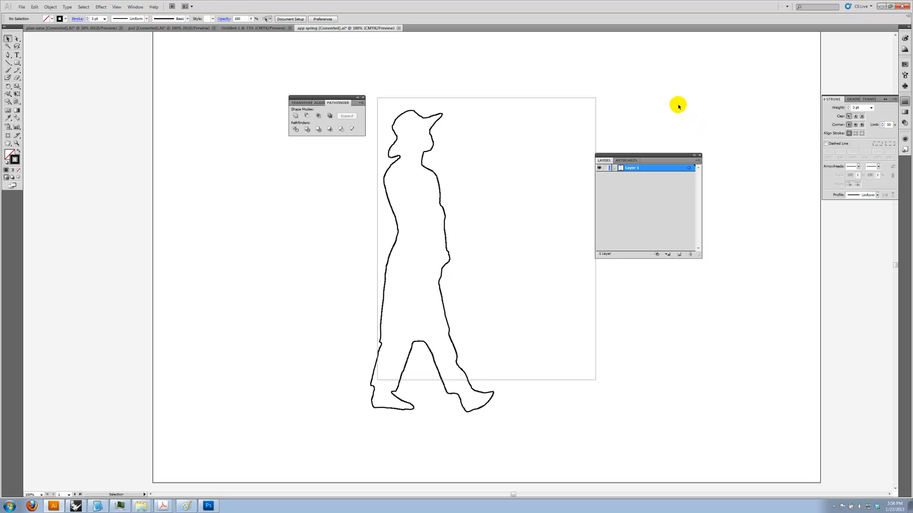
- Give the figure outline round caps and round corner joins, and set its stroke weight to 5 pt
left_click(439, 192)
left_click(855, 116)
left_click(855, 125)
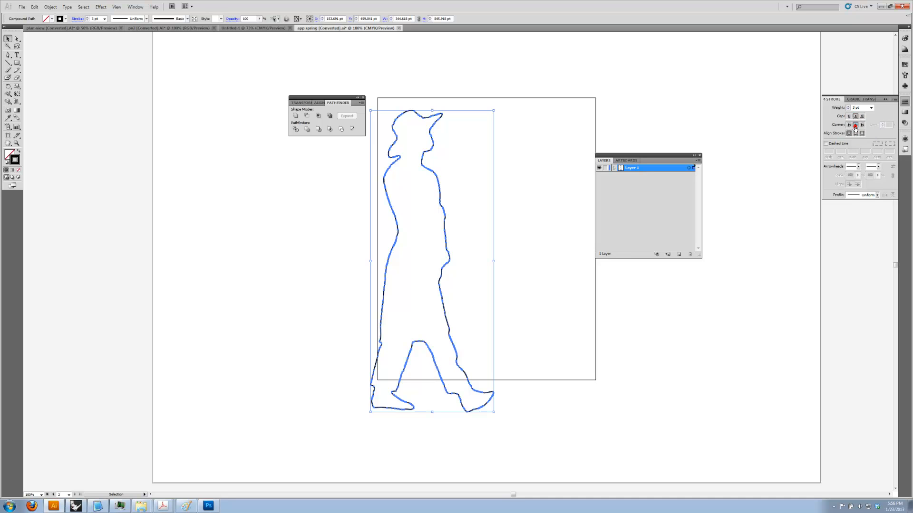
left_click(863, 108)
left_click(870, 108)
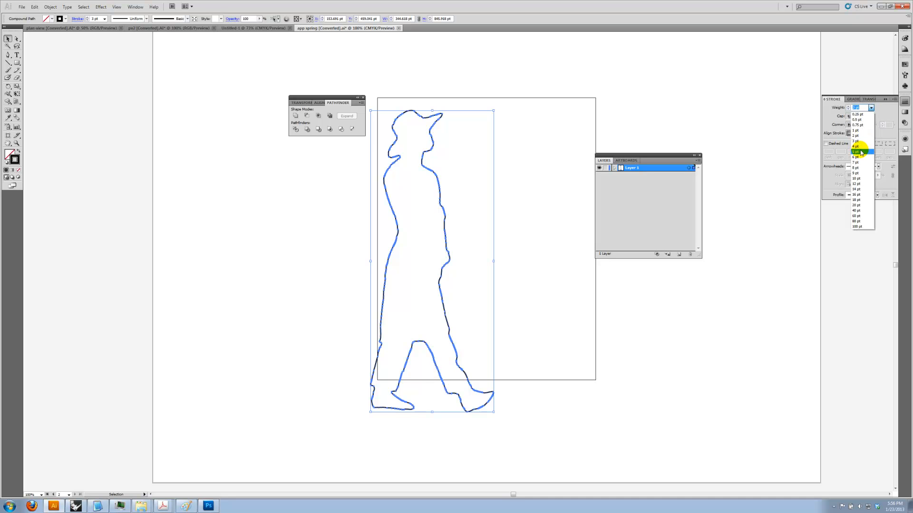
left_click(856, 152)
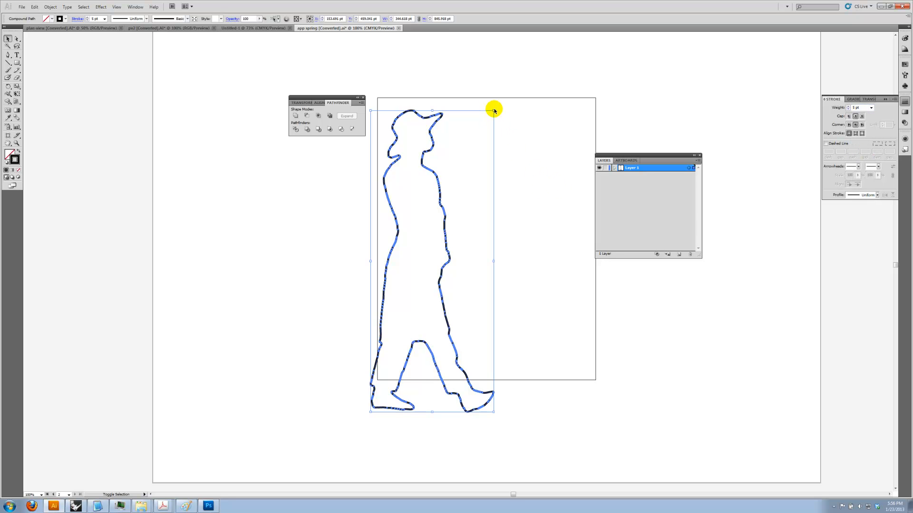
- Scale the figure down proportionally to about 99 by 242 pt inside the artboard and set its stroke weight to 3 pt
left_click_drag(494, 111, 523, 216)
left_click(620, 339)
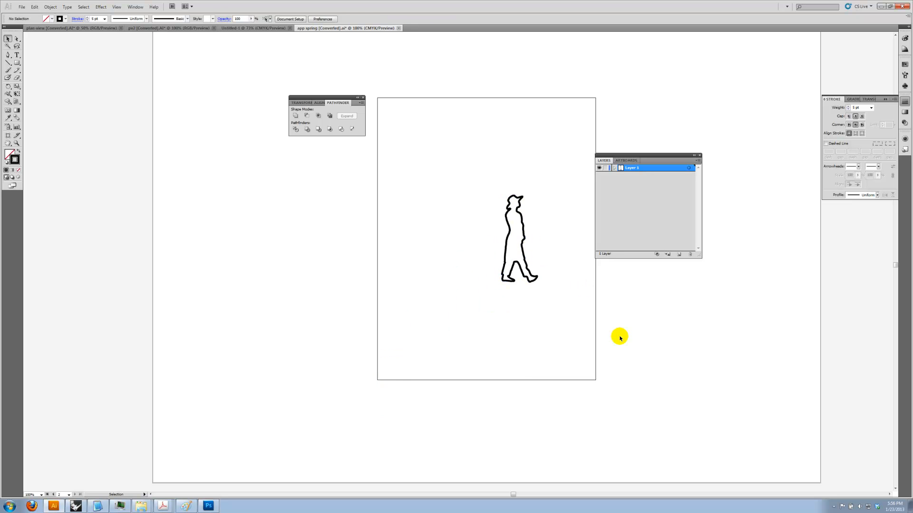
left_click_drag(565, 317, 447, 177)
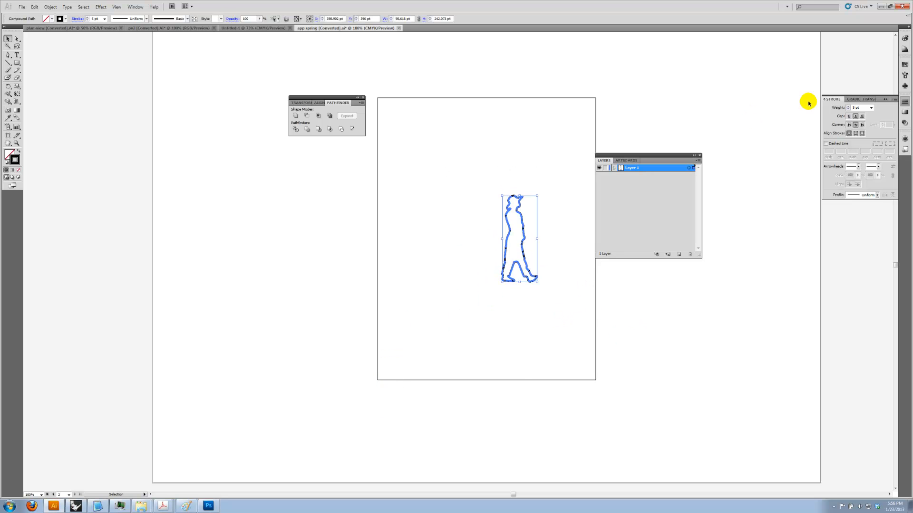
left_click(872, 108)
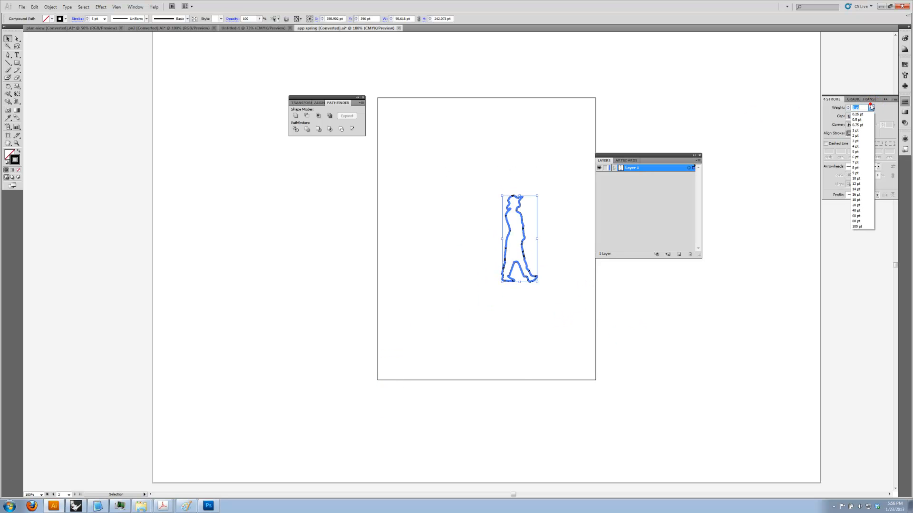
left_click(865, 141)
left_click(555, 167)
- Simplify the figure outline with 89% curve precision and a 0° angle threshold, using the preview, and deselect it
left_click_drag(557, 165, 459, 308)
left_click(47, 7)
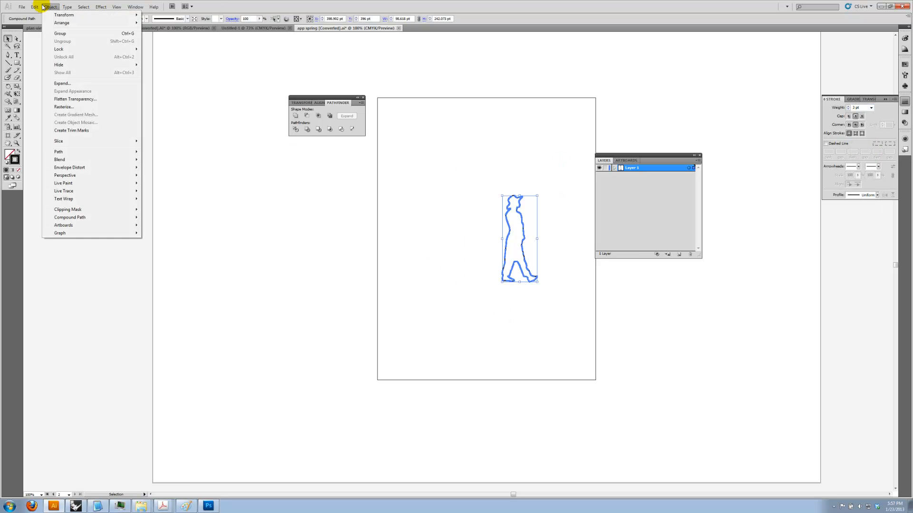
mouse_move(77, 151)
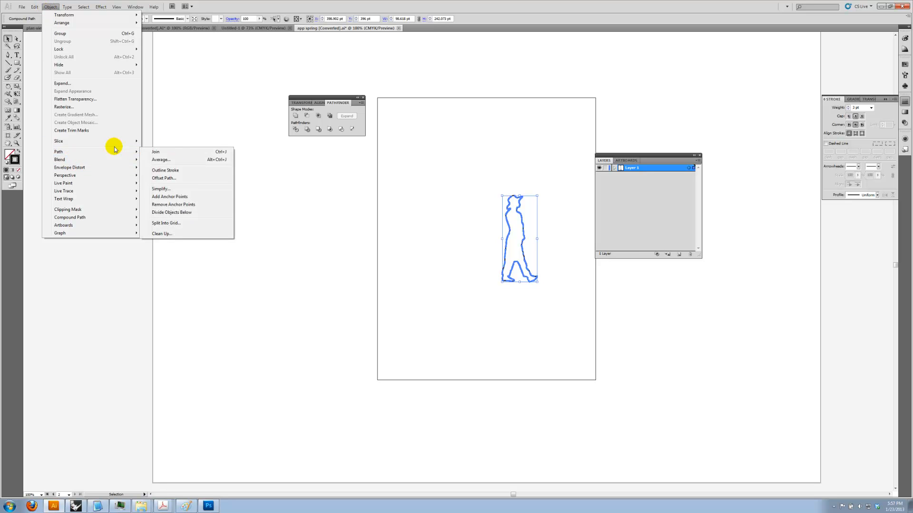
left_click(184, 190)
left_click_drag(516, 302, 519, 303)
left_click(565, 342)
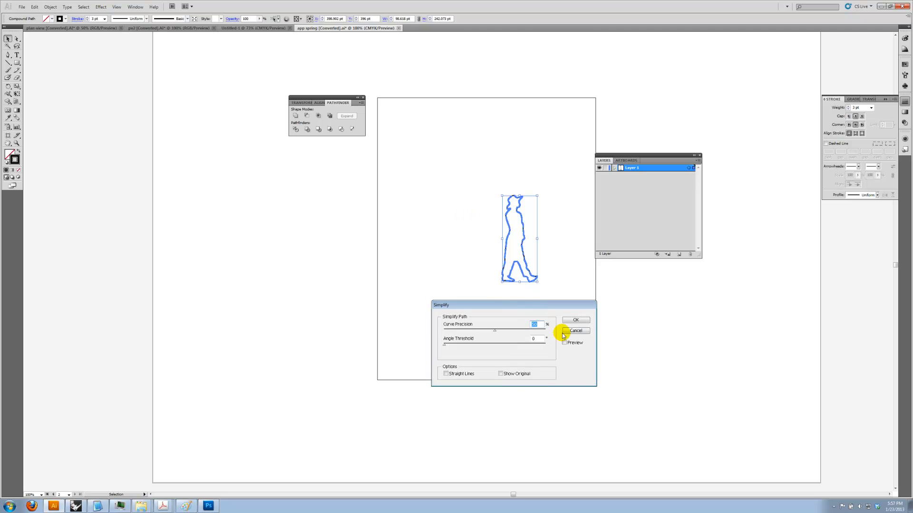
left_click_drag(486, 332, 448, 331)
left_click_drag(509, 338, 532, 331)
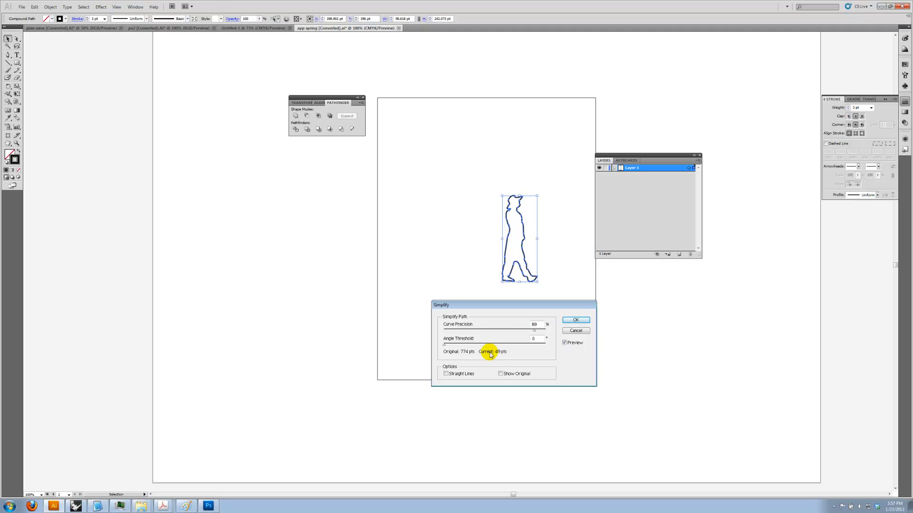
left_click(575, 320)
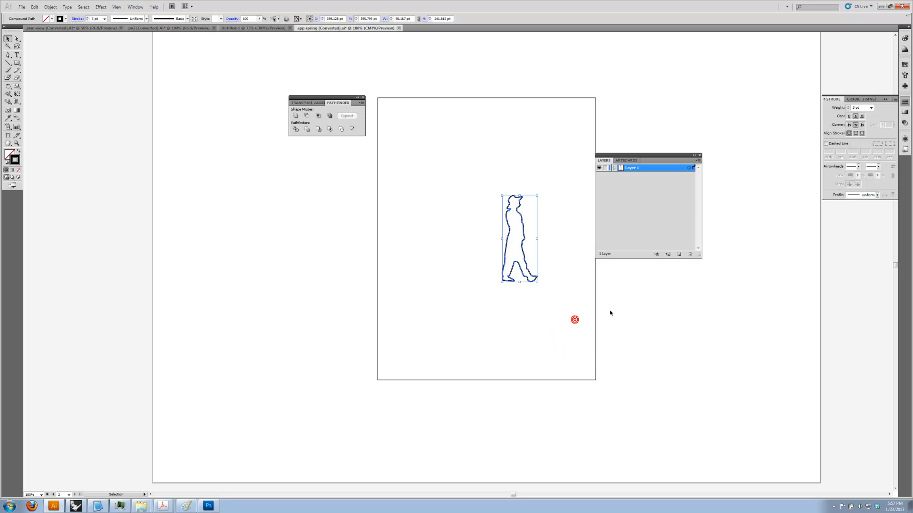
left_click(611, 312)
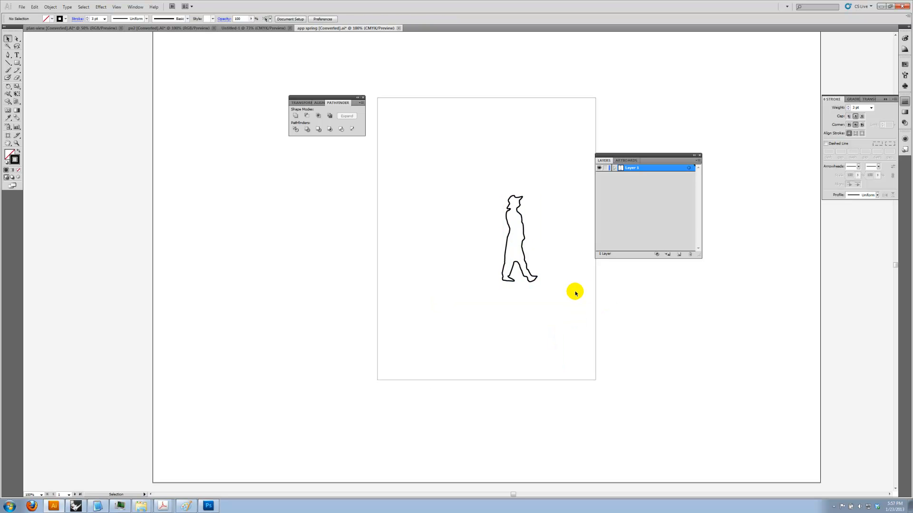
left_click(533, 274)
left_click(544, 261)
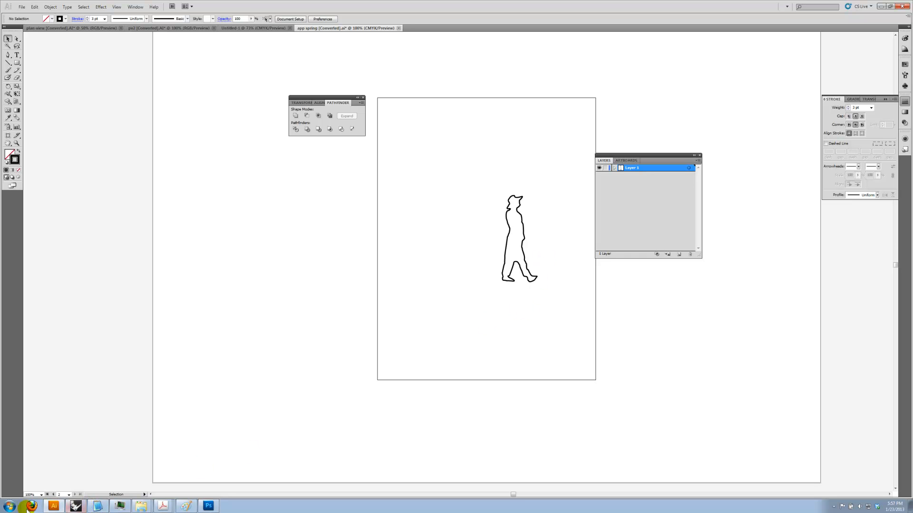
left_click(208, 506)
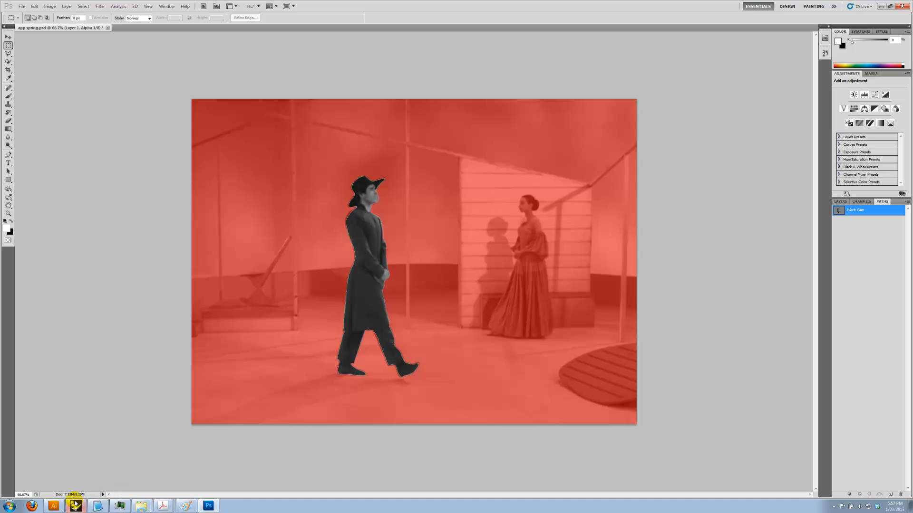
left_click(53, 507)
- Enlarge the simplified figure proportionally to about 216 by 532 pt, move it fully inside the artboard, and deselect it
left_click_drag(493, 168, 561, 314)
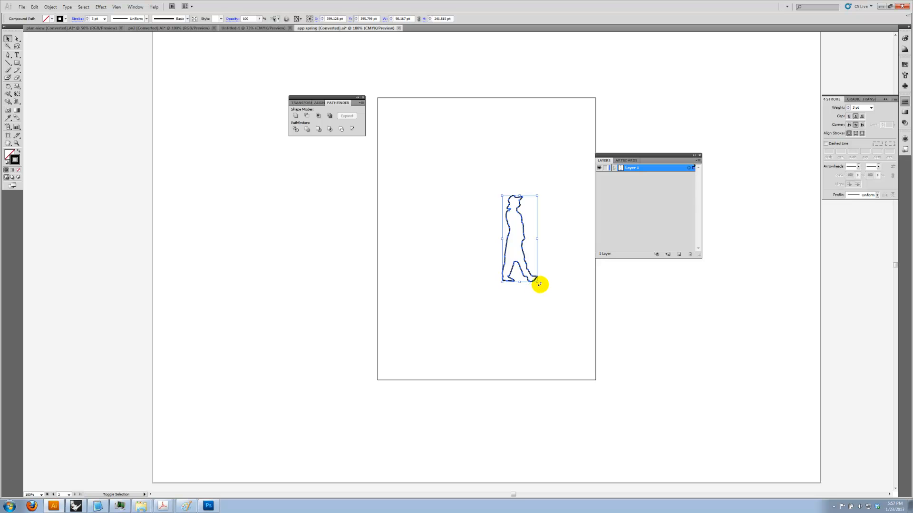
left_click_drag(537, 282, 578, 385)
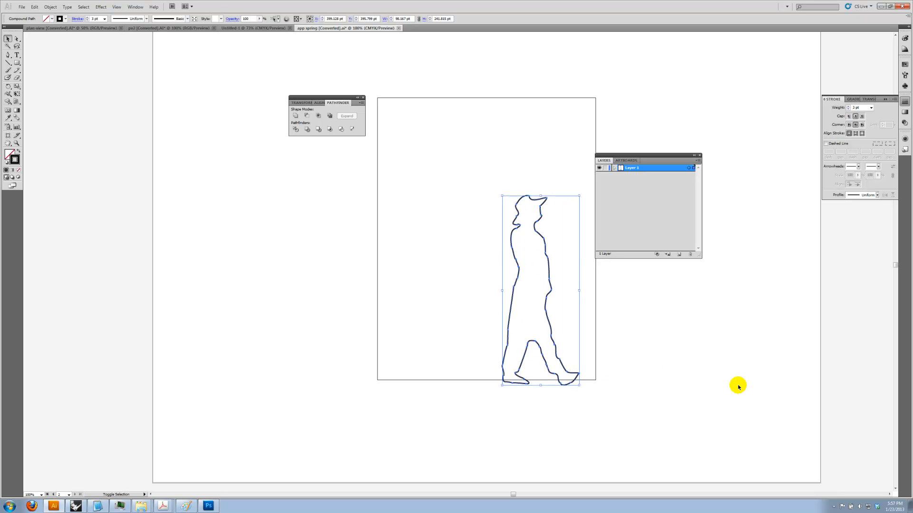
left_click_drag(545, 251, 509, 220)
left_click(552, 180)
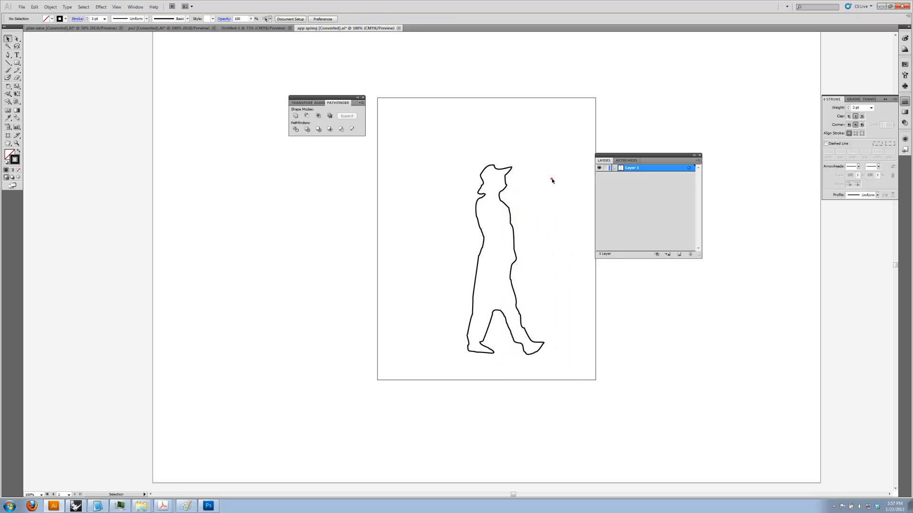
left_click_drag(562, 153, 390, 390)
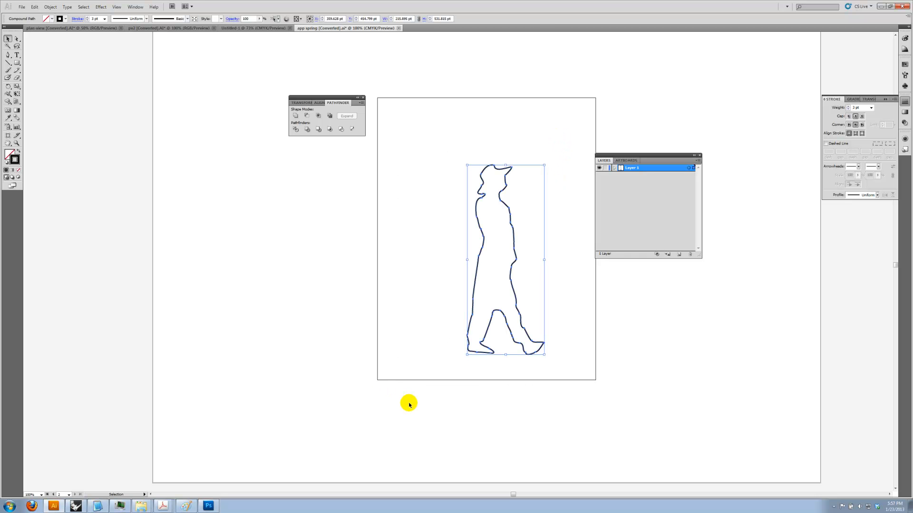
left_click(481, 137)
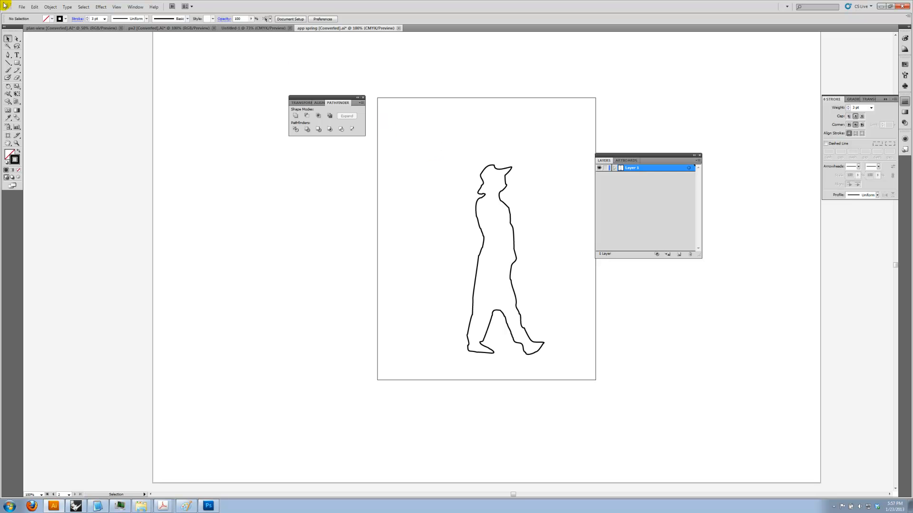
- Save the document to the Desktop as "app spring for Rhino" in Adobe Illustrator (*.AI) format
left_click(22, 7)
left_click(63, 91)
left_click(139, 209)
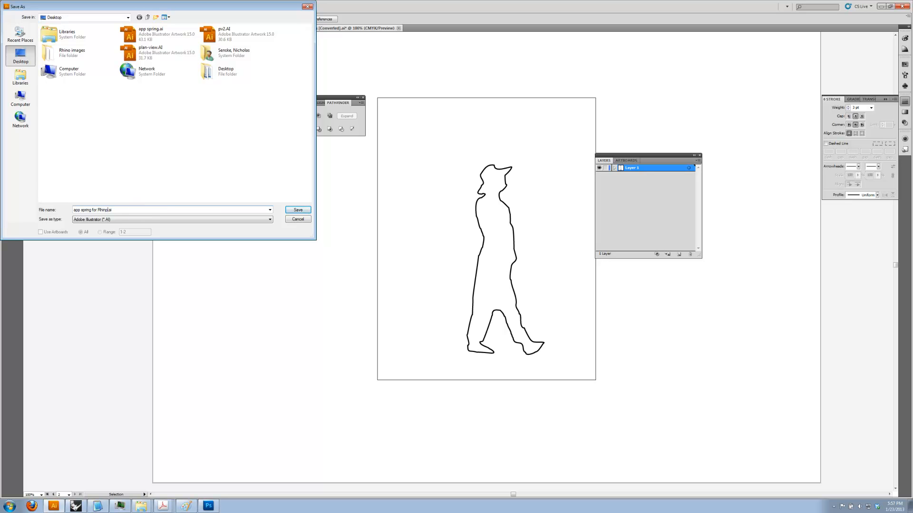
left_click(138, 220)
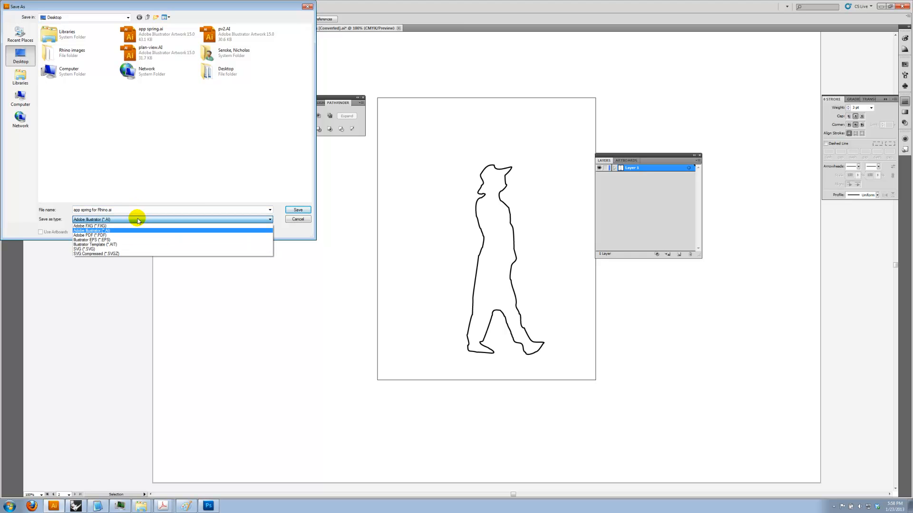
left_click(302, 227)
left_click(297, 210)
- Use the Illustrator 10 version without PDF compatibility for the saved file and accept saving to the older format
left_click(443, 164)
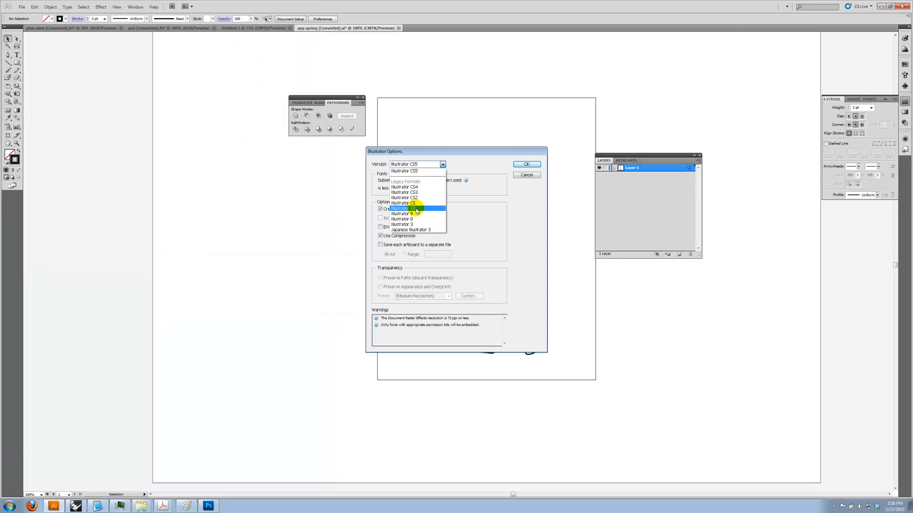
left_click(411, 208)
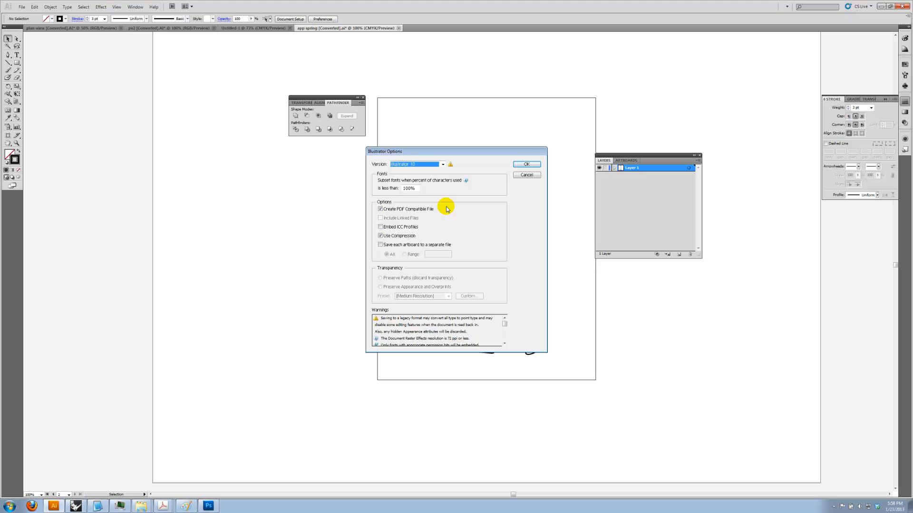
left_click(419, 209)
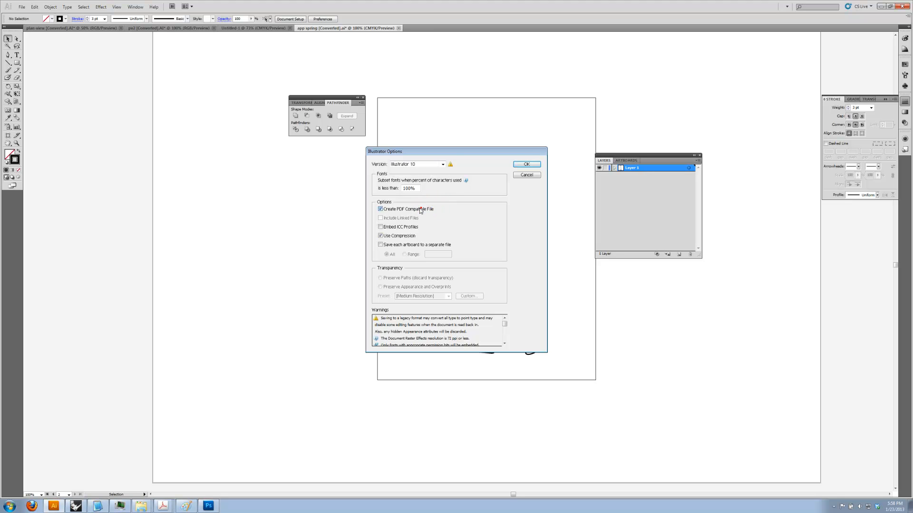
left_click(443, 164)
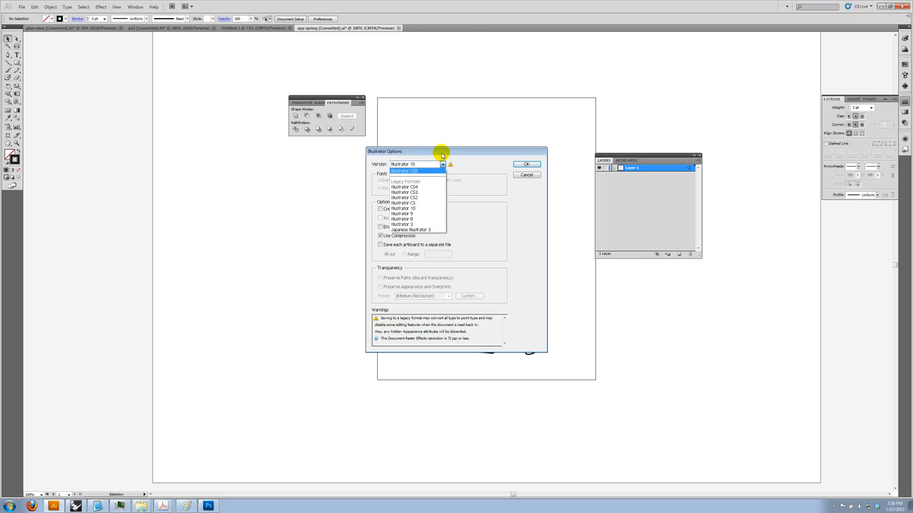
left_click(428, 163)
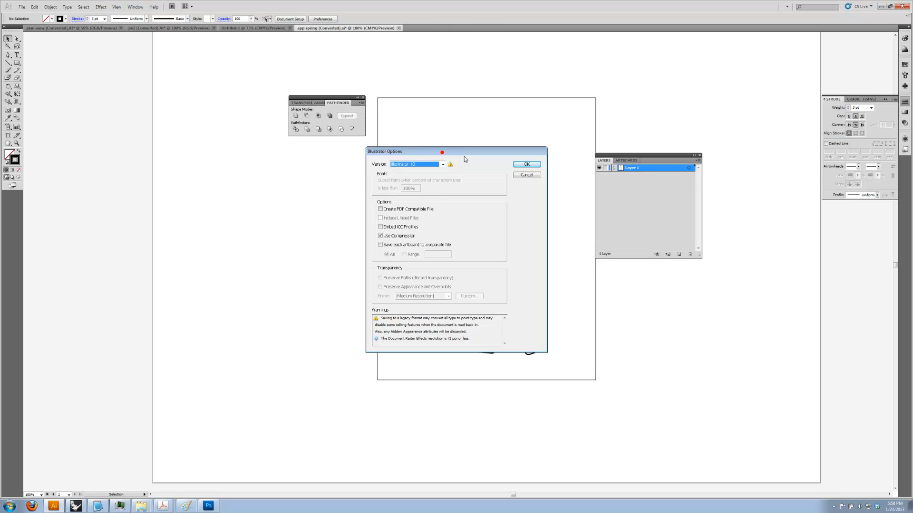
left_click(523, 165)
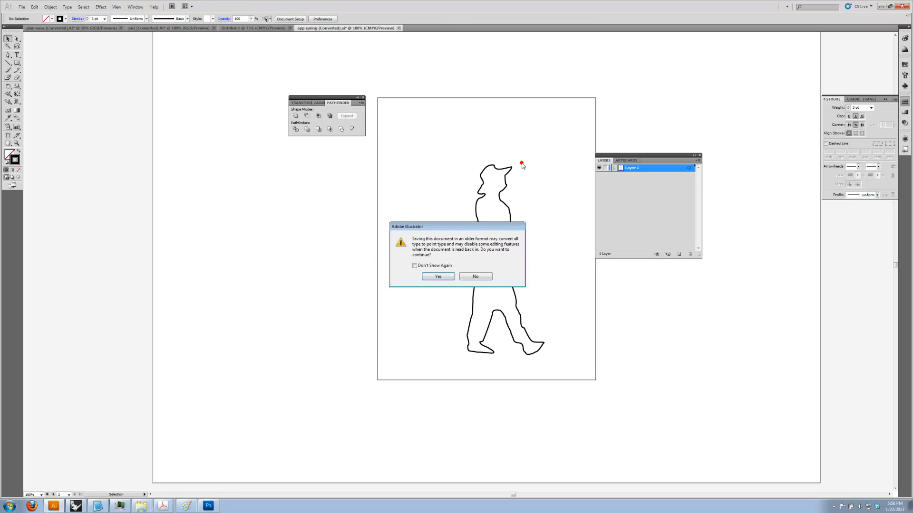
left_click(435, 276)
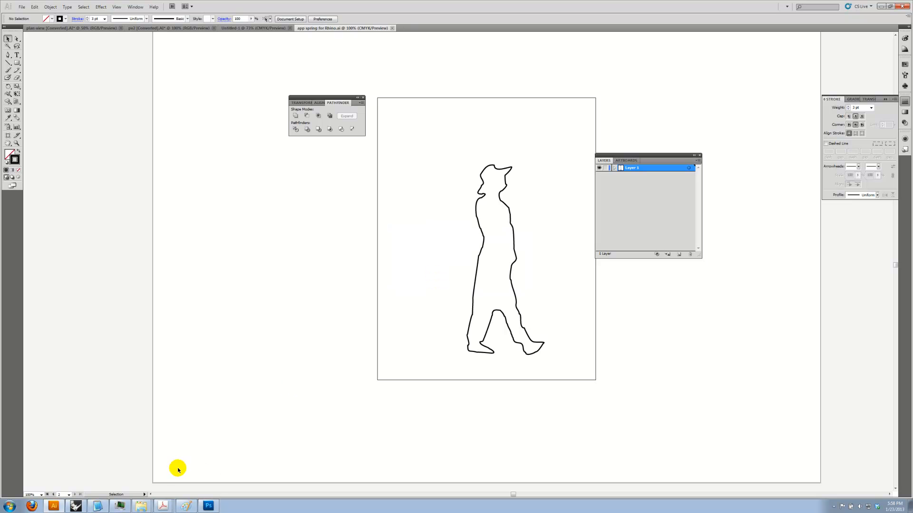
- Switch to the line-demo model in Rhino
left_click(75, 506)
left_click_drag(162, 238, 168, 299)
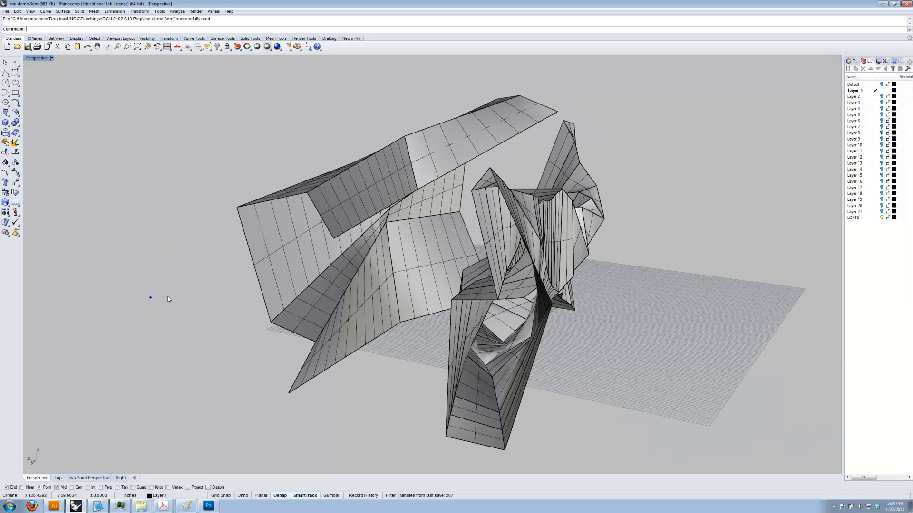
scroll(167, 299, "down", 2)
left_click(6, 11)
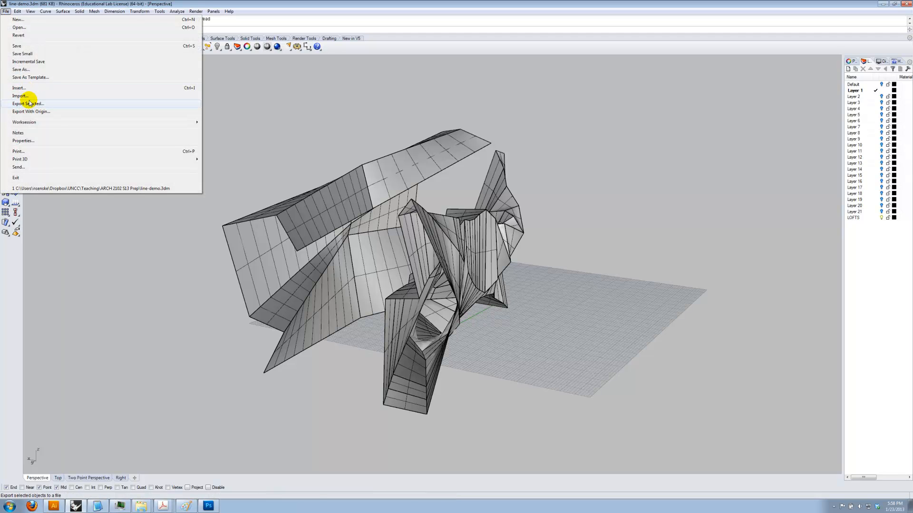
left_click(24, 88)
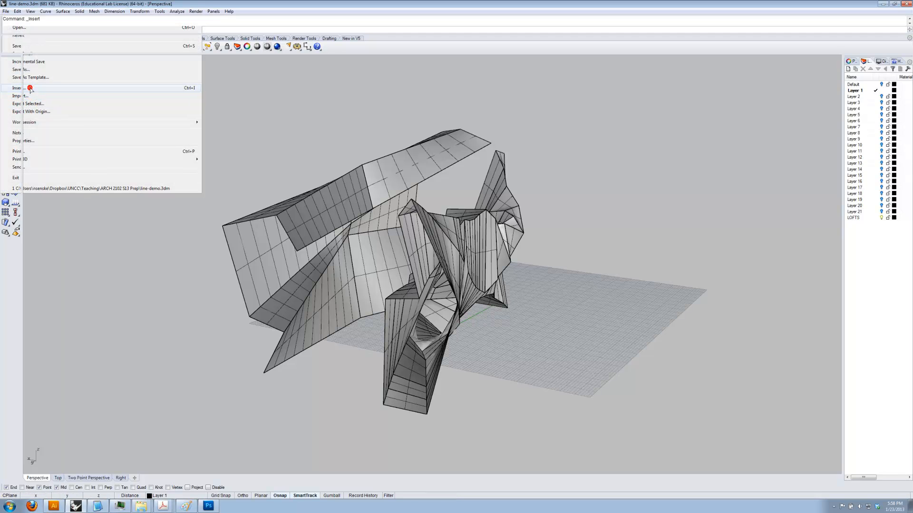
left_click(127, 198)
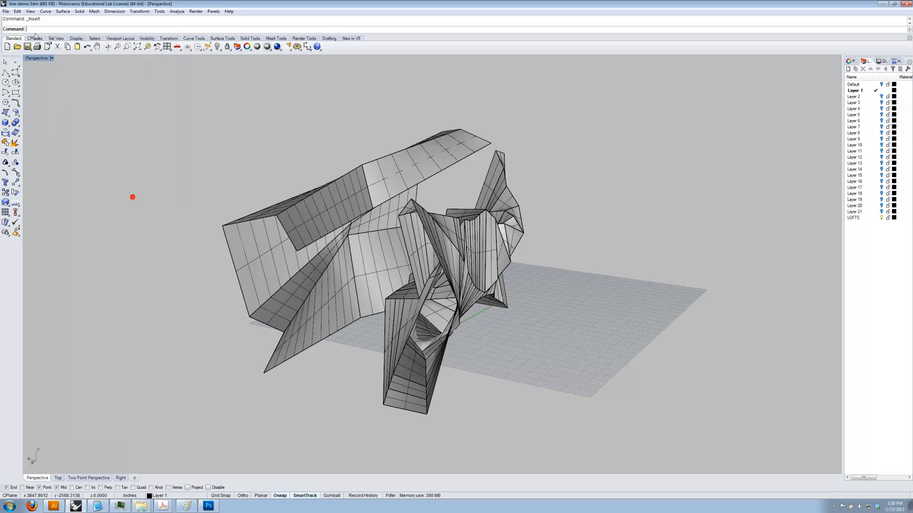
- Try to import the Adobe Illustrator file "app spring for Rhino" from the Desktop into the Rhino model
left_click(6, 11)
left_click(21, 96)
left_click(150, 68)
left_click(153, 76)
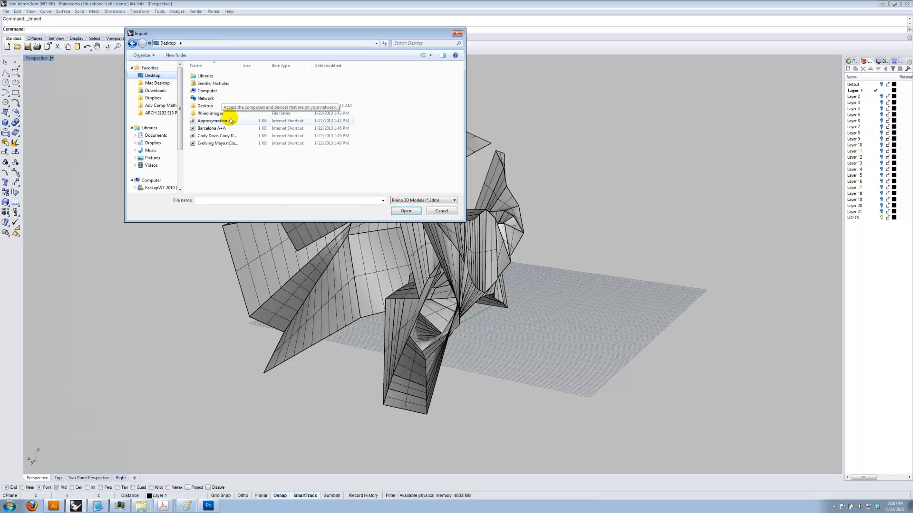
left_click(422, 198)
left_click(417, 223)
left_click(209, 173)
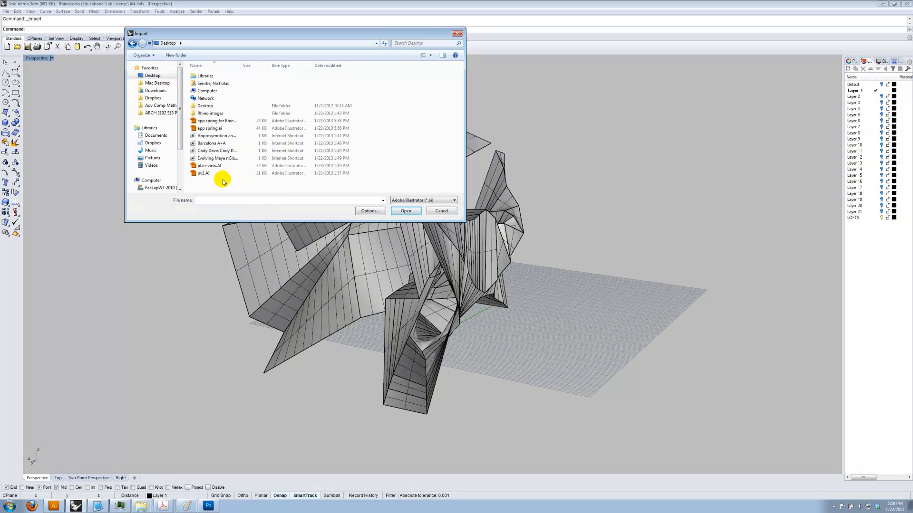
double_click(218, 122)
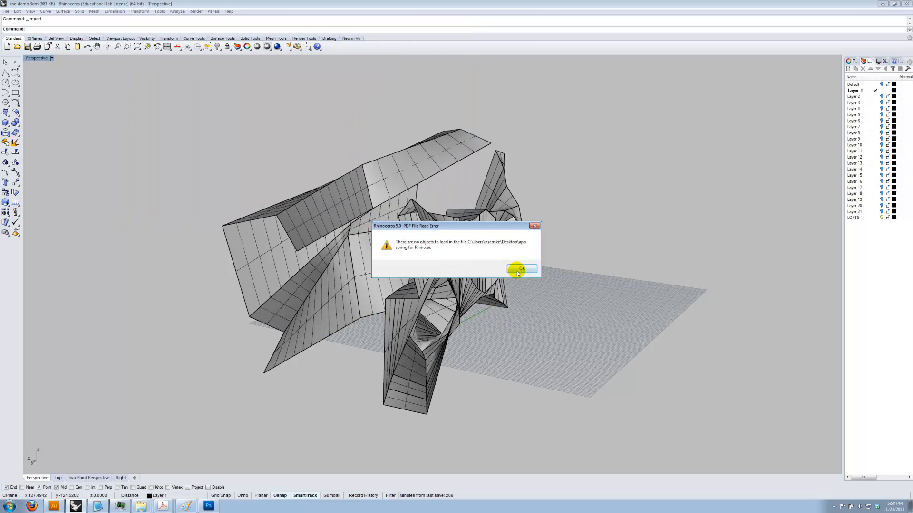
left_click(521, 269)
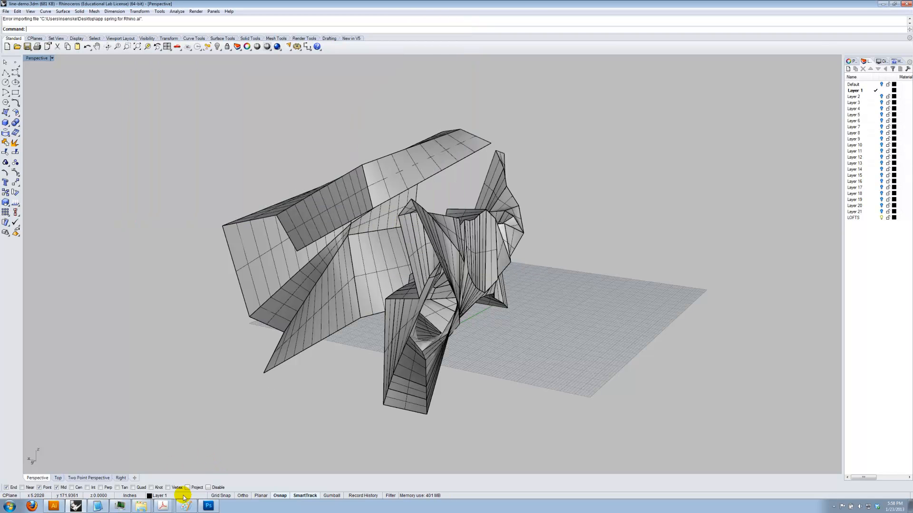
- Switch to Illustrator and export the walking-figure outline to the Desktop as "app spring for Rhino.dwg", using AutoCAD version R13/LT95
left_click(53, 506)
left_click_drag(525, 161, 546, 315)
left_click(22, 6)
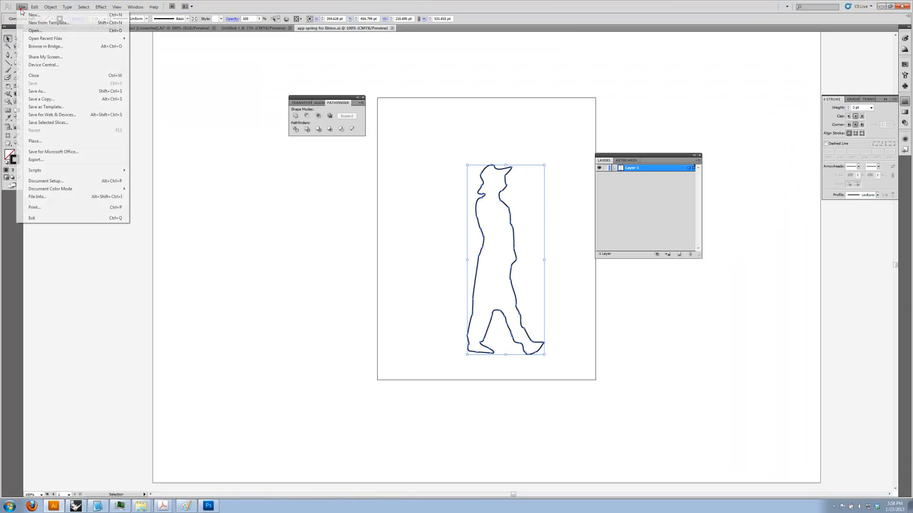
left_click(52, 158)
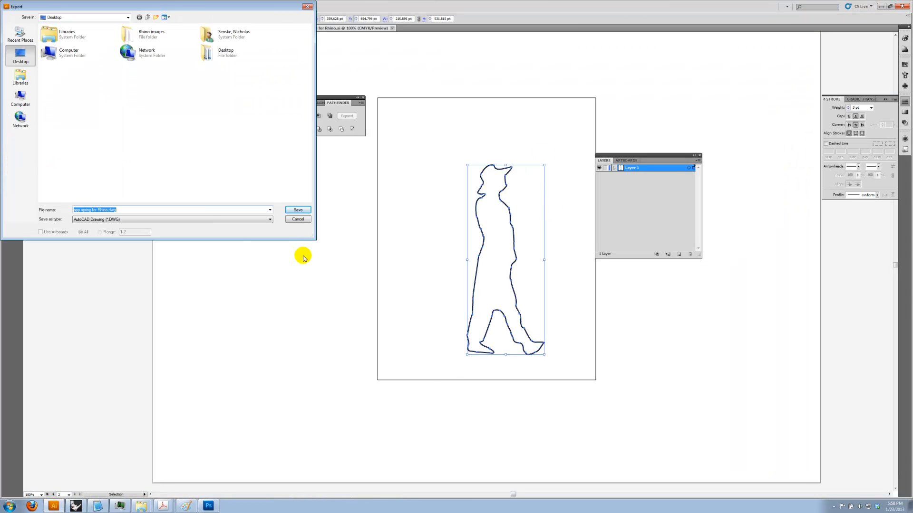
left_click(140, 220)
left_click(202, 194)
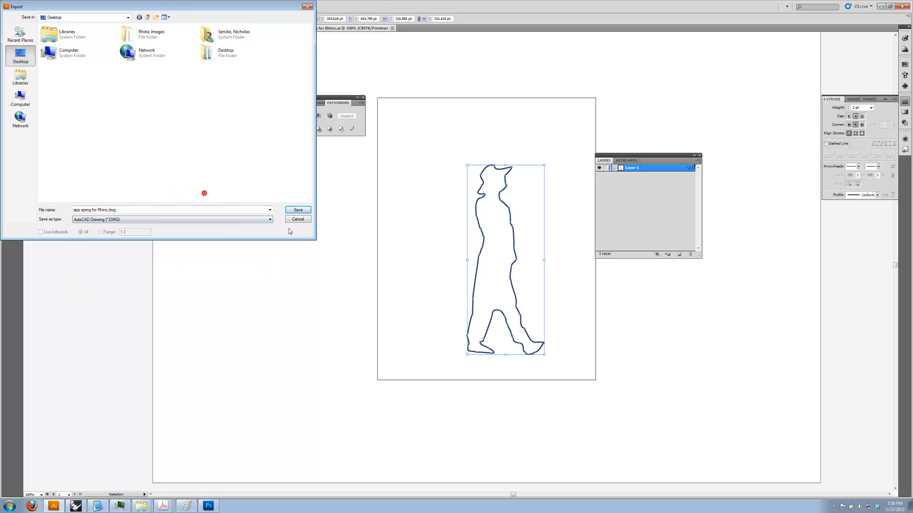
left_click(233, 218)
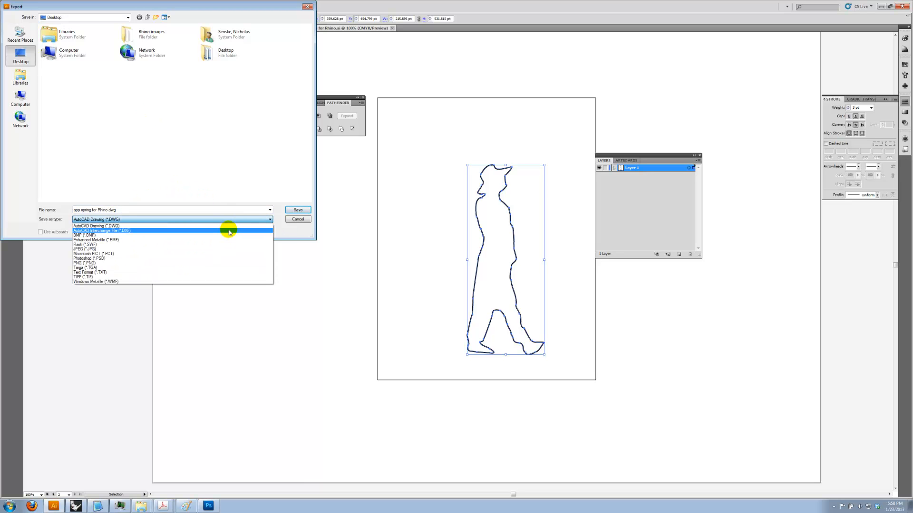
left_click(229, 231)
left_click(298, 210)
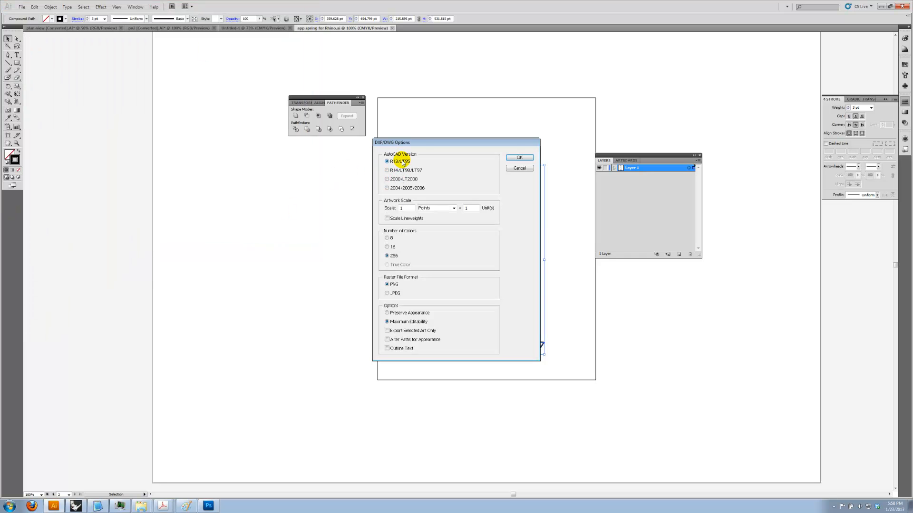
left_click(515, 160)
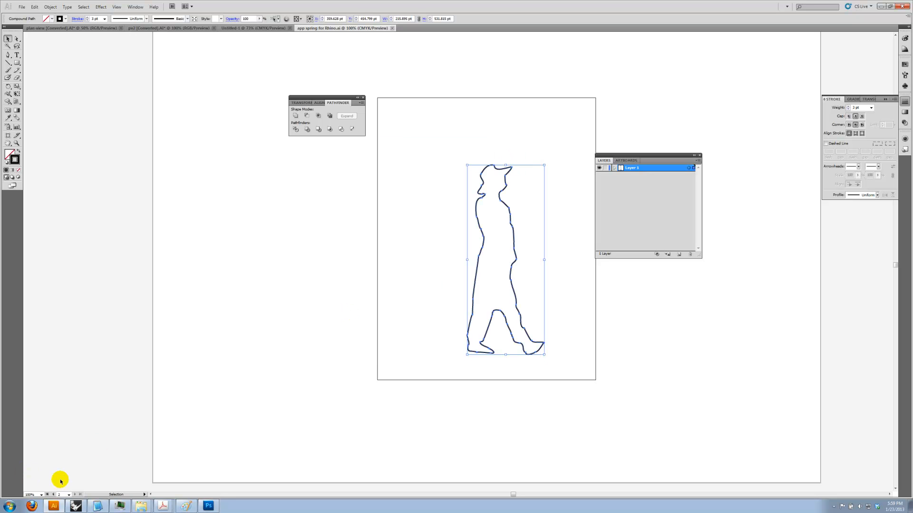
- Switch to the Rhino model and import "app spring for Rhino.dwg" from the Desktop with model and layout units in inches
left_click(76, 506)
left_click(6, 11)
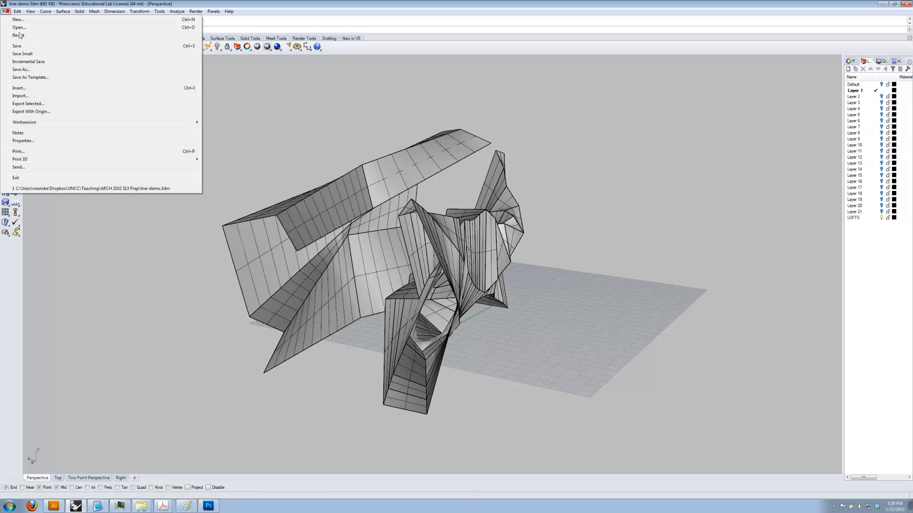
left_click(26, 95)
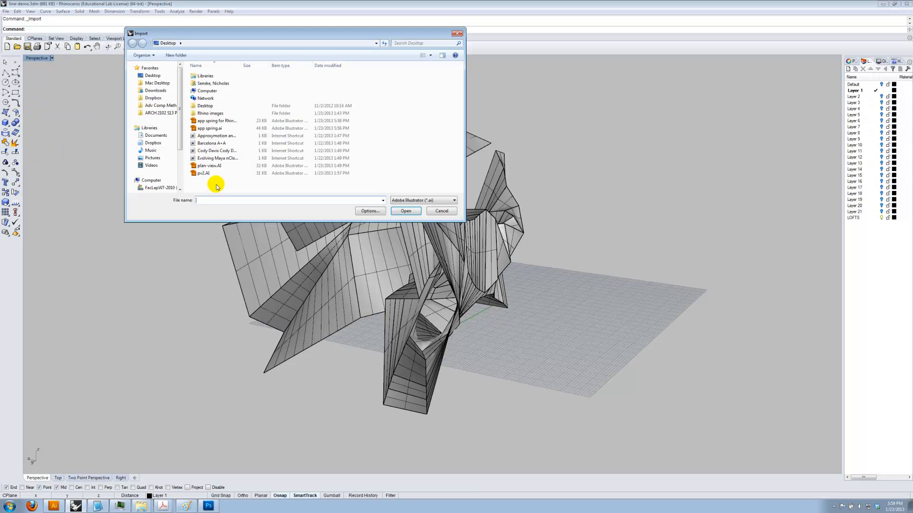
left_click(438, 200)
left_click(440, 218)
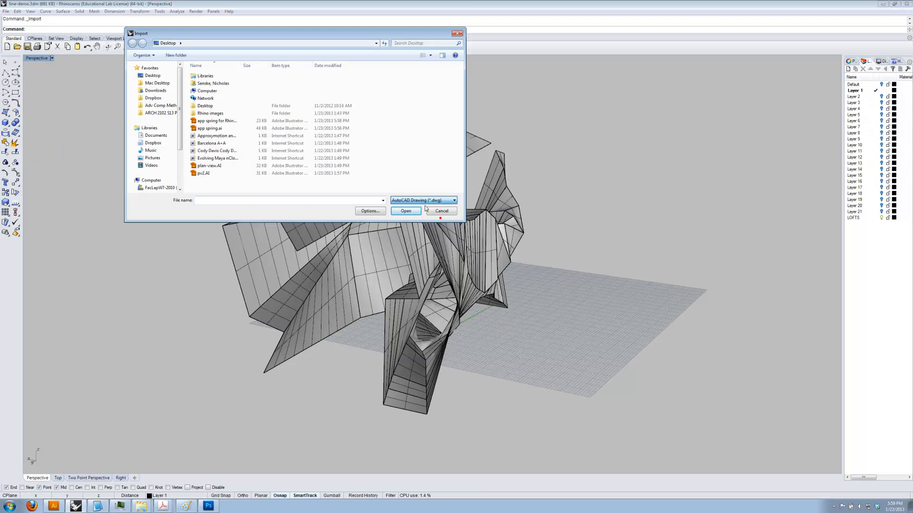
double_click(218, 122)
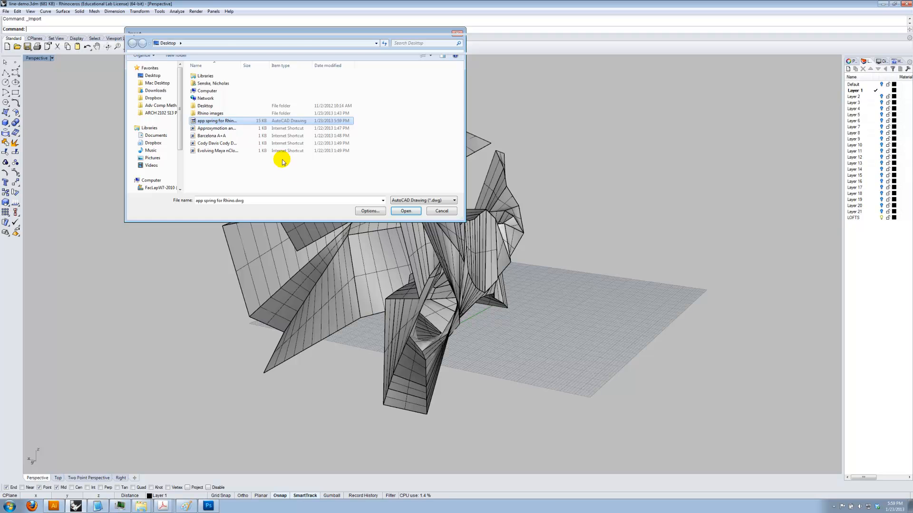
left_click(391, 211)
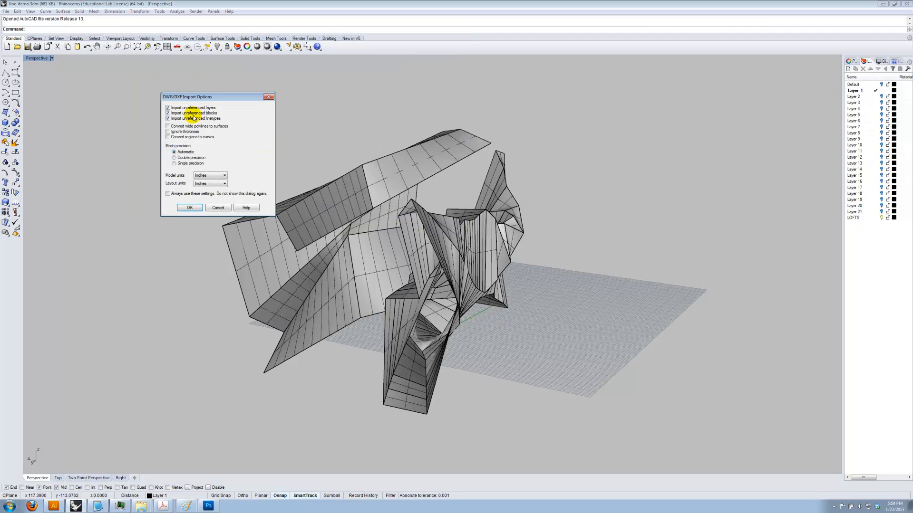
left_click(190, 208)
- In the top view, move the imported figure outline close beside the lofted model
scroll(298, 280, "down", 6)
left_click_drag(411, 277, 238, 298)
left_click(408, 294)
left_click_drag(567, 263, 568, 263)
type("Top")
key("Return")
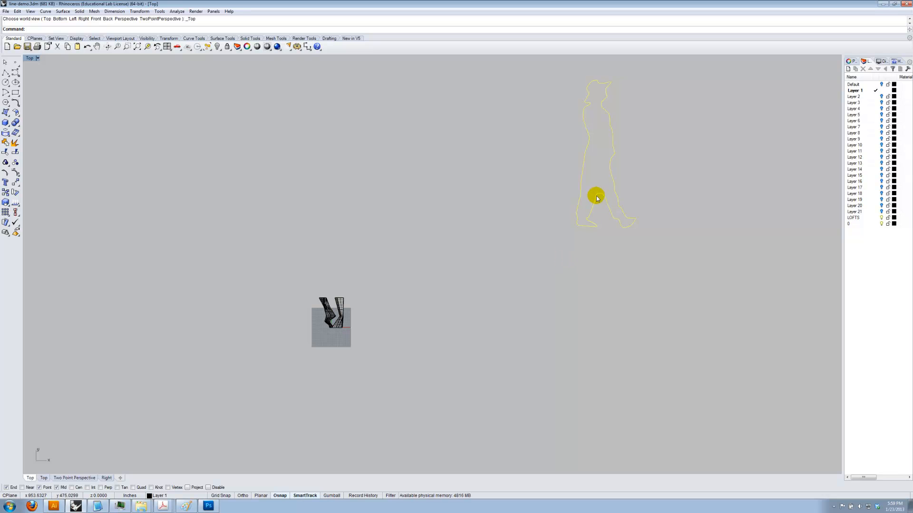
type("Move")
key("Return")
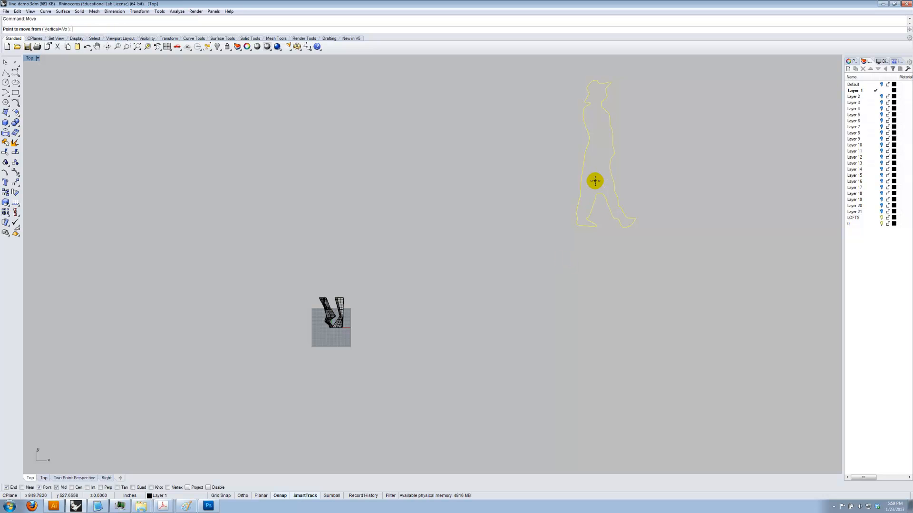
left_click(595, 181)
left_click(391, 295)
- In a perspective view, stand the figure outline upright with Rotate3D about an axis running beneath its feet
left_click(30, 58)
mouse_move(56, 179)
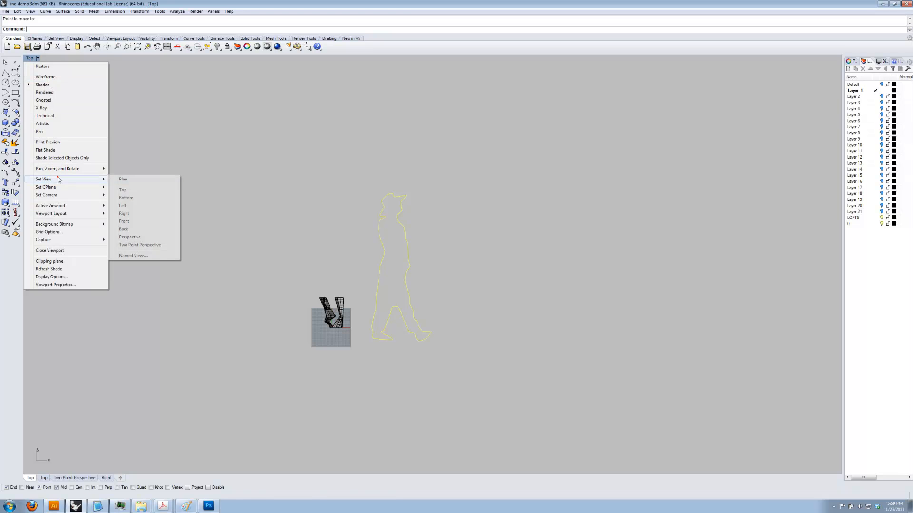
left_click(136, 237)
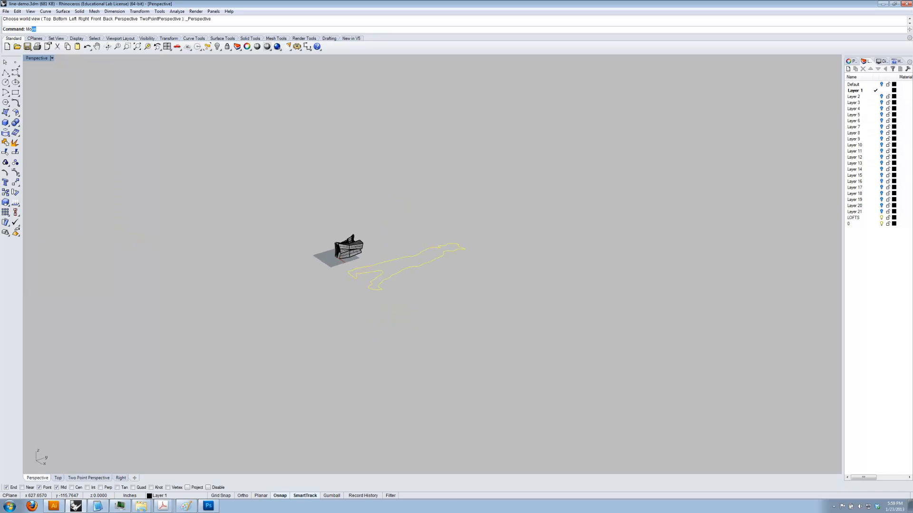
type("tate3d")
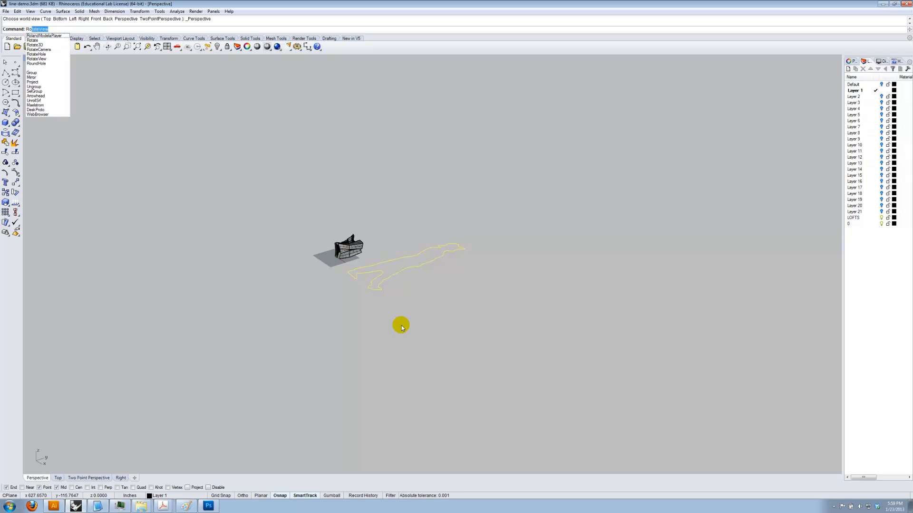
key("Return")
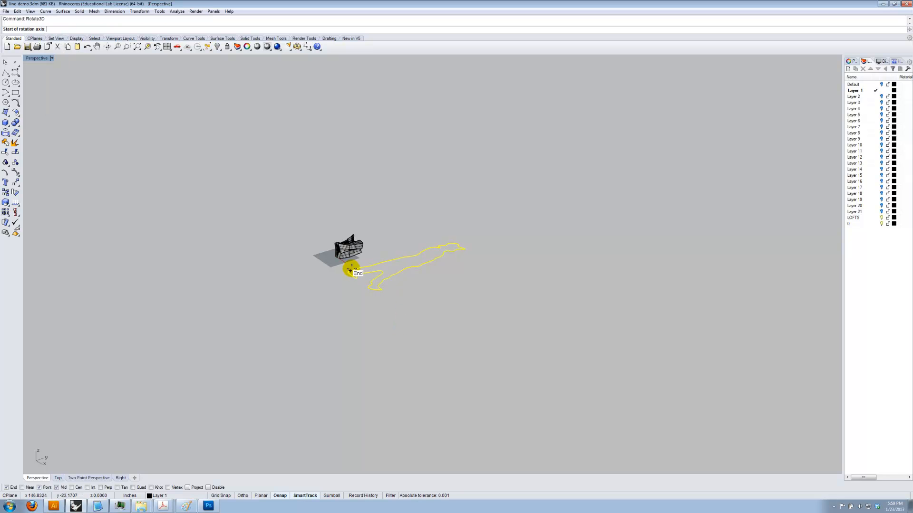
left_click(340, 272)
left_click(435, 337)
left_click(522, 256)
left_click(405, 139)
- In the front view, move the figure outline next to the model so its feet meet the model's base line
type("front")
key("Return")
scroll(394, 258, "up", 3)
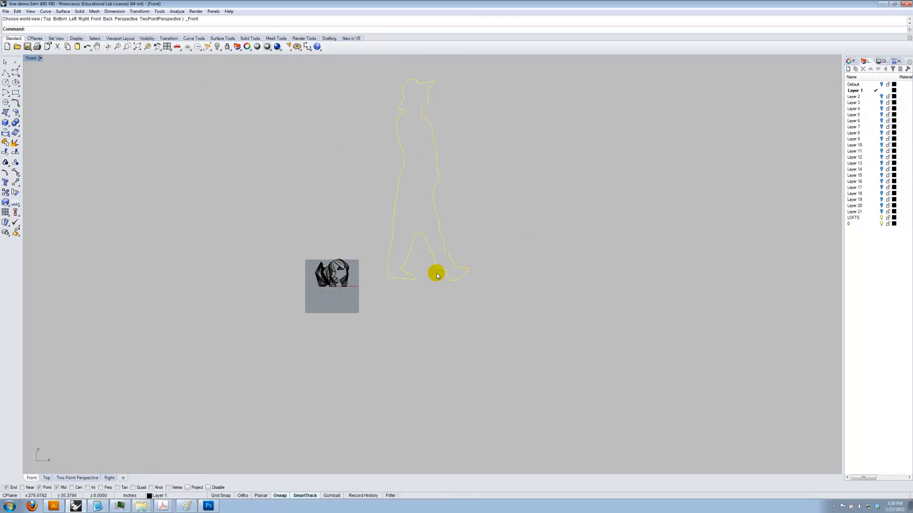
type("Move")
key("Return")
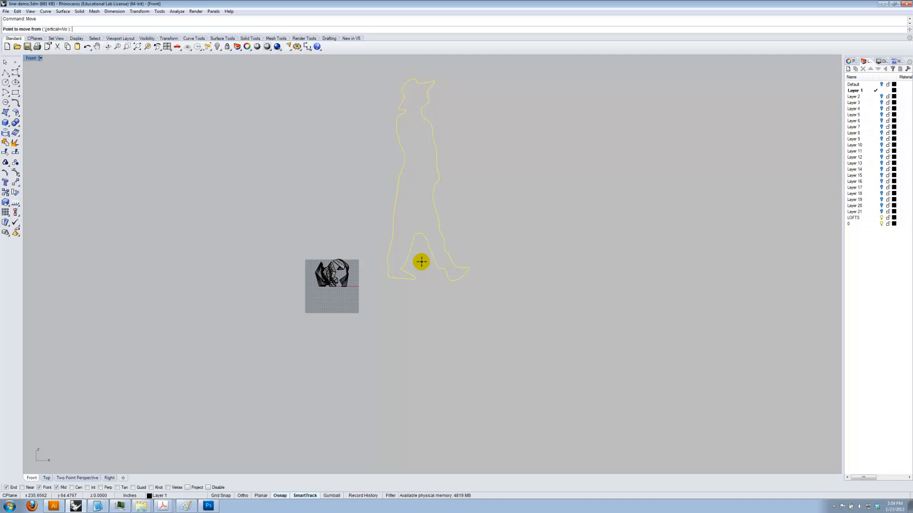
left_click(422, 278)
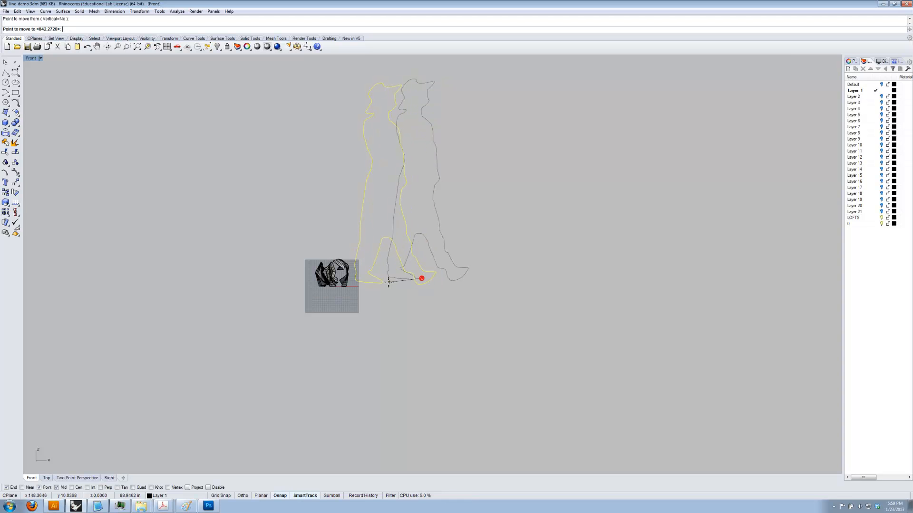
left_click(391, 286)
- Scale the figure outline from a base point at foot level, with ortho on and object snaps off, to about 64 inches tall
left_click_drag(469, 323, 385, 236)
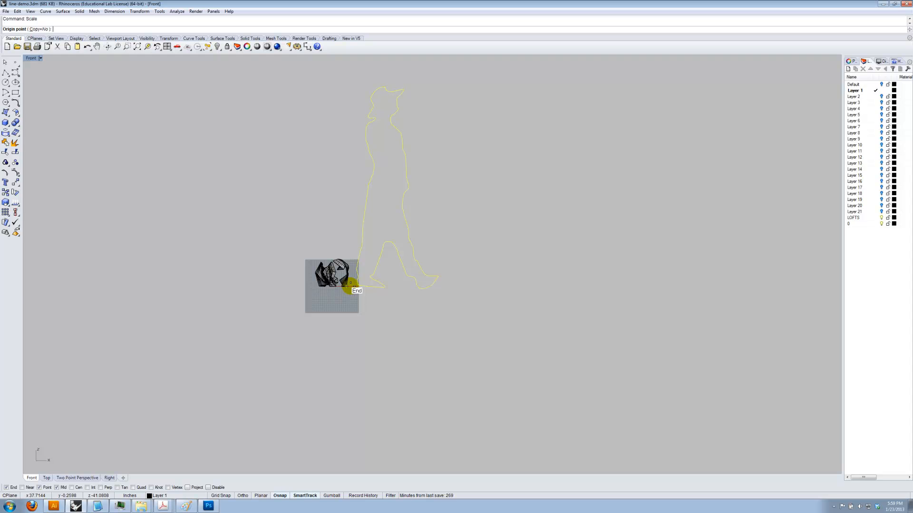
left_click(280, 497)
left_click(350, 285)
key("F8")
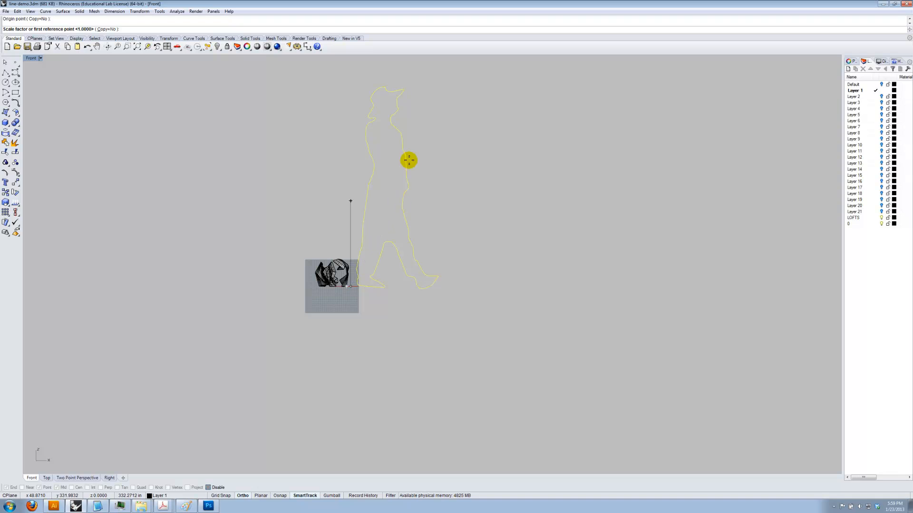
left_click(373, 89)
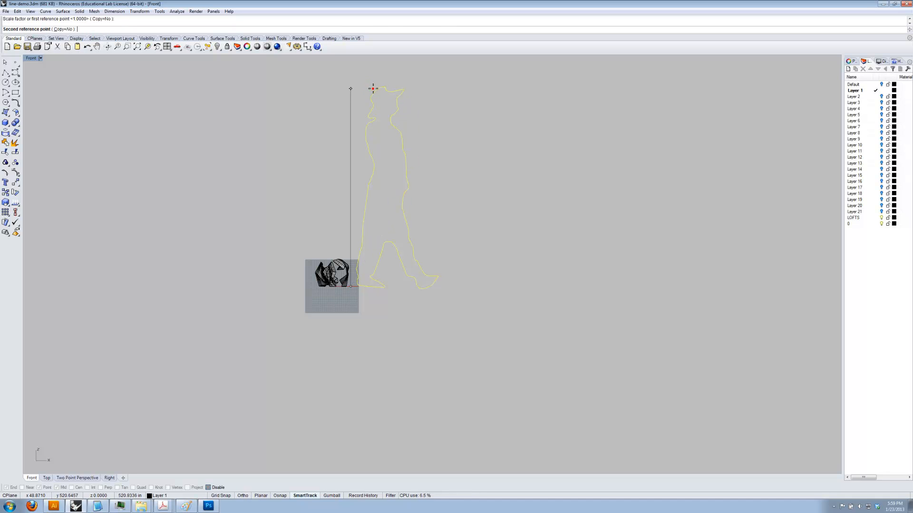
scroll(347, 261, "up", 3)
scroll(347, 262, "up", 2)
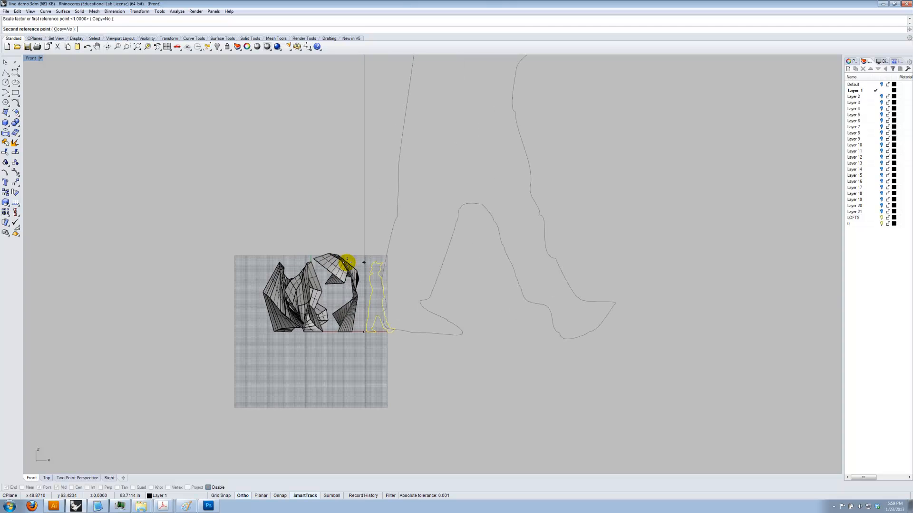
left_click(348, 261)
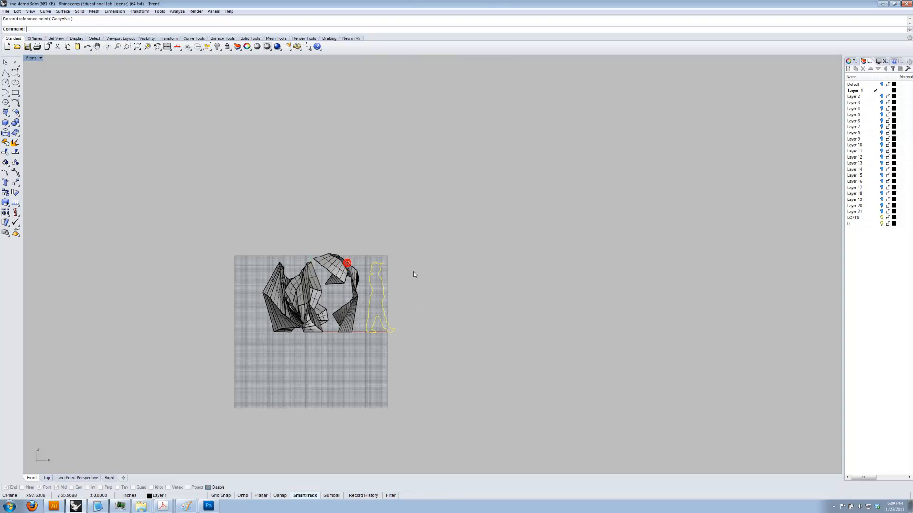
- Return the construction plane to the ground through the top view and show the model and figure in perspective
left_click(33, 58)
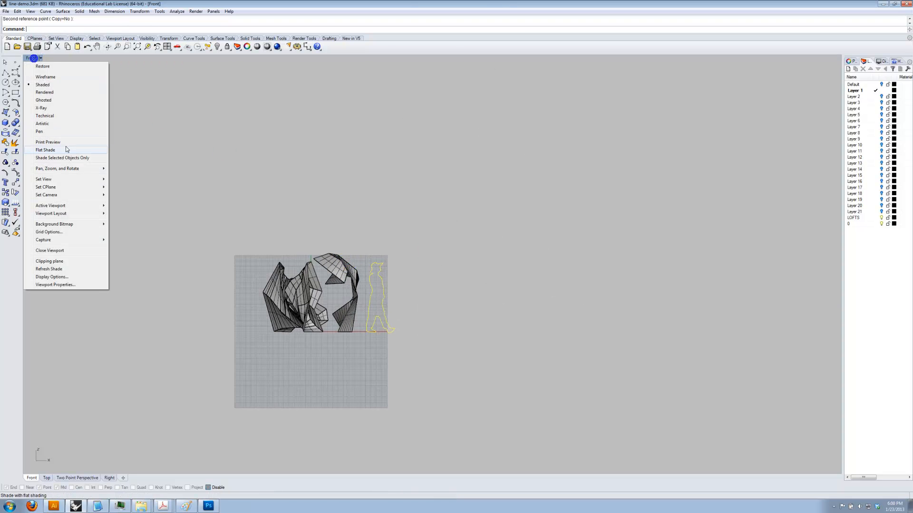
left_click(66, 179)
left_click(152, 237)
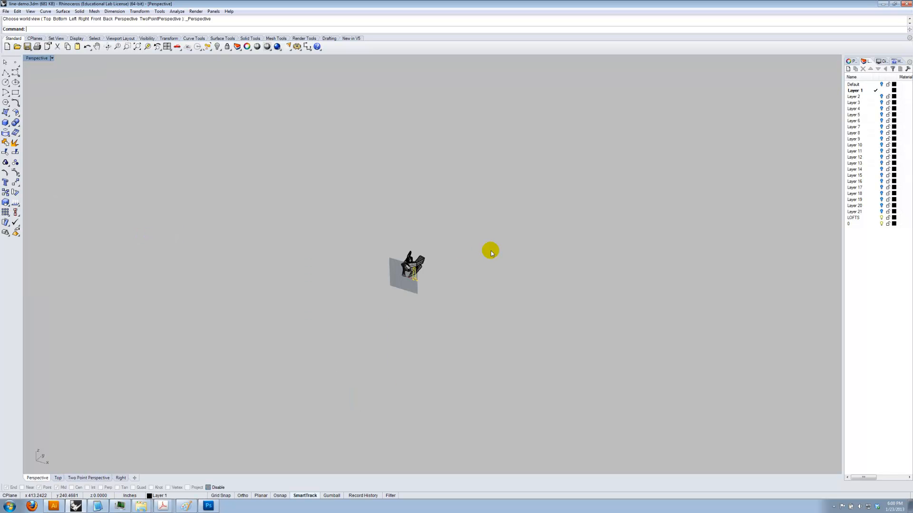
key("Return")
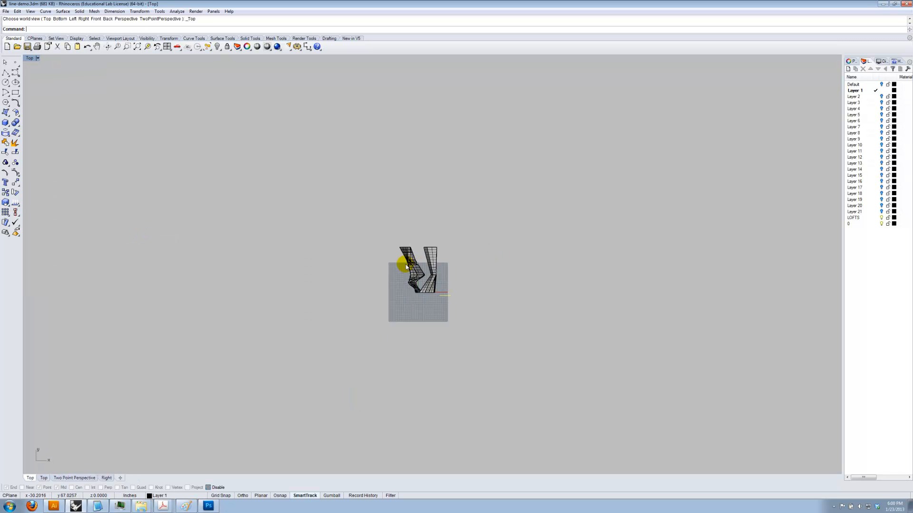
left_click(28, 58)
mouse_move(70, 179)
left_click(127, 234)
left_click_drag(441, 275, 592, 291)
scroll(429, 286, "up", 6)
- Fill the figure outline with a planar surface using PlanarSrf, accepting curve boolean processing for the self-intersecting curves
left_click(540, 281)
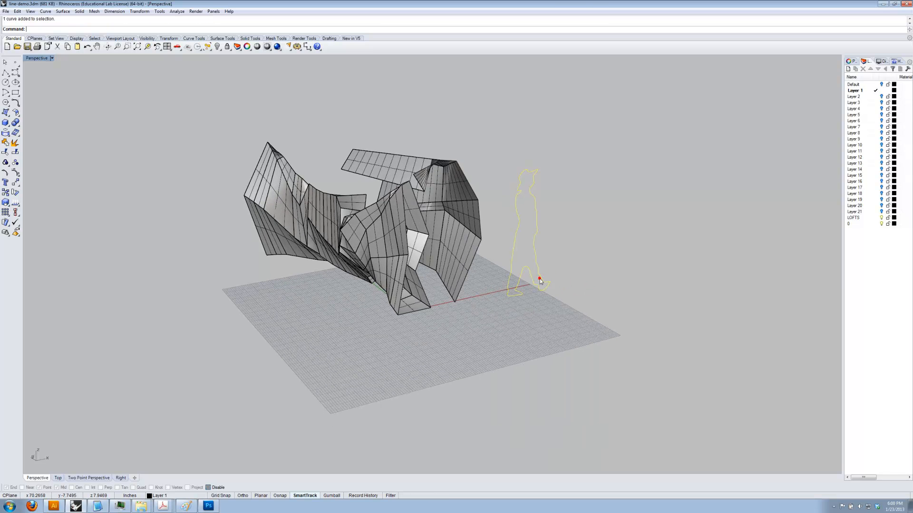
type("Plan")
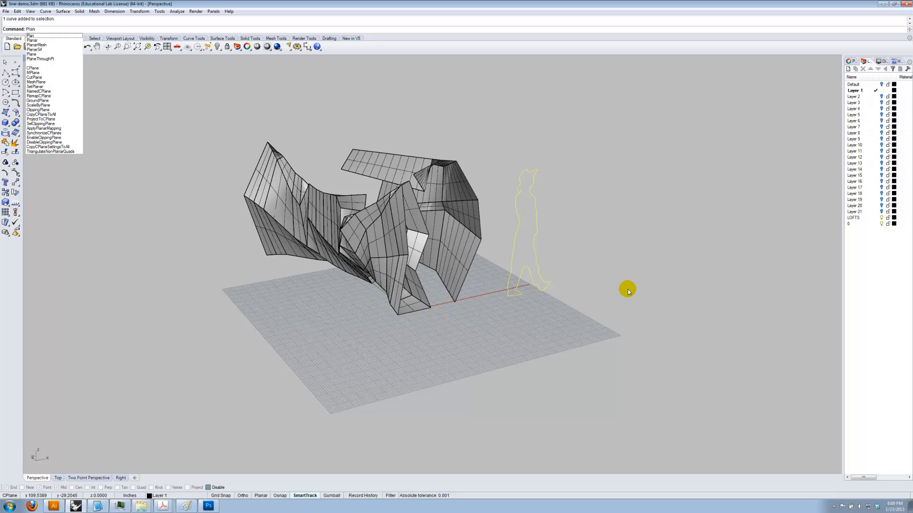
key("Down")
key("Down")
key("Down")
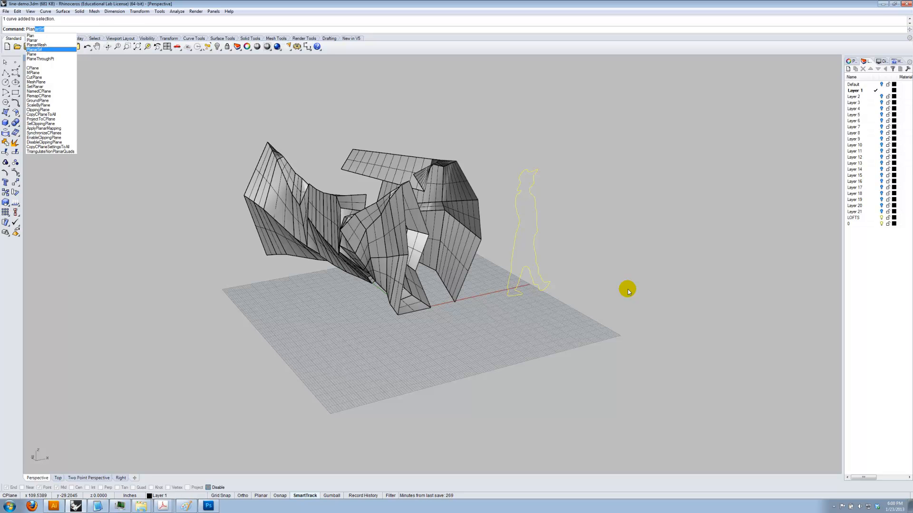
key("Return")
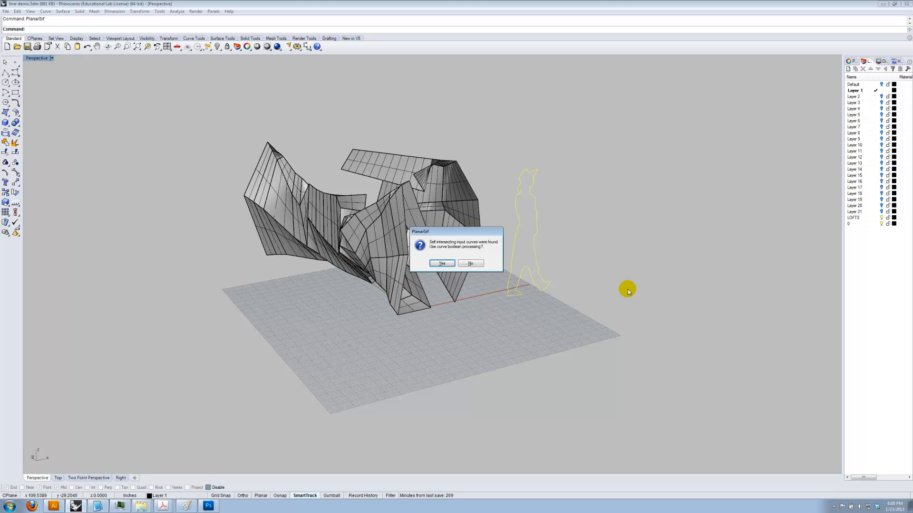
left_click(444, 264)
- Move the silhouette surface off its outline to the far side of the model and delete the leftover outline curve
left_click_drag(606, 253, 584, 255)
left_click(588, 254)
left_click_drag(637, 272, 586, 279)
left_click(363, 289)
left_click_drag(353, 278, 425, 268)
left_click(498, 296)
left_click(360, 321)
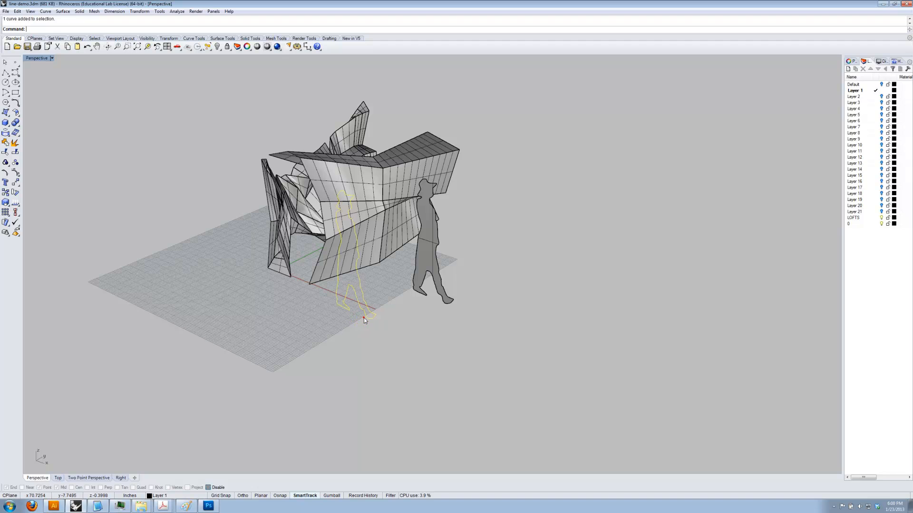
key("Delete")
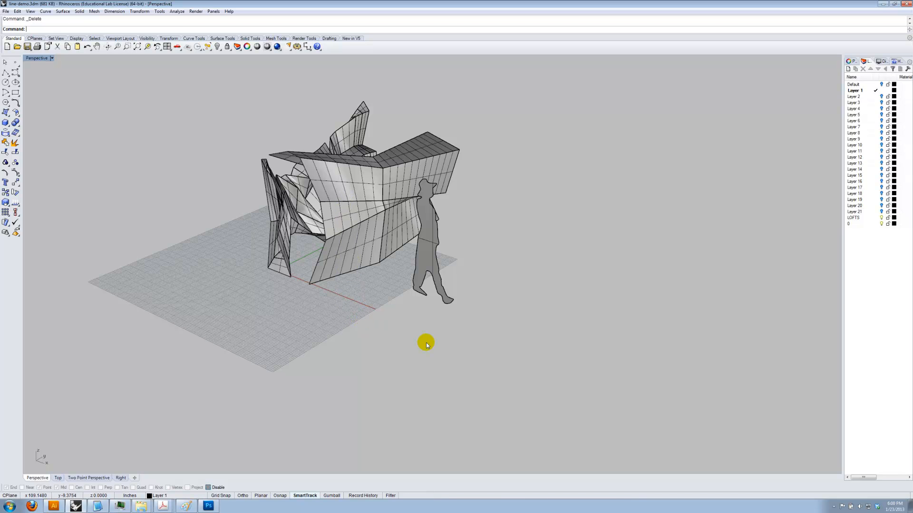
- Move the silhouette surface onto the ground grid at the opposite side of the model
left_click_drag(426, 259, 200, 242)
left_click(228, 251)
left_click_drag(250, 302, 213, 257)
left_click_drag(285, 360, 284, 346)
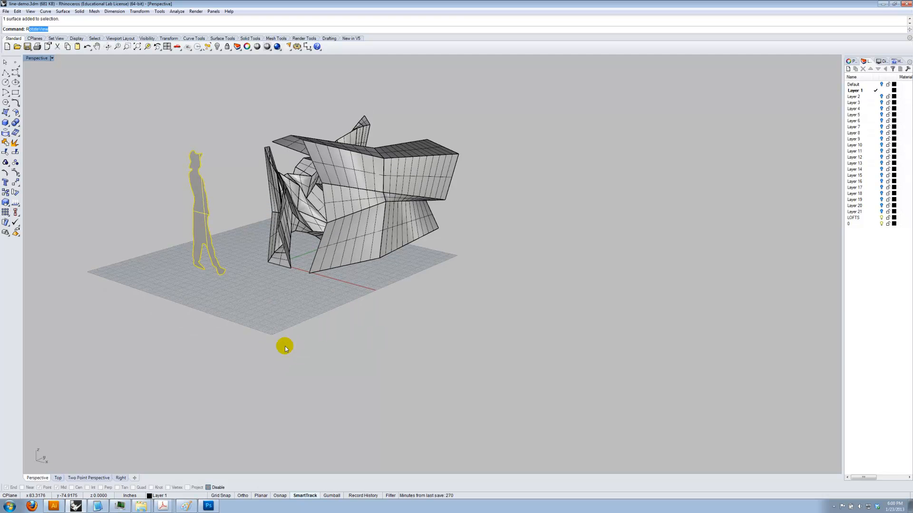
- Try to rotate the silhouette surface about a point at its feet and undo the rotation
key("Escape")
key("Escape")
type("Rotate")
key("Return")
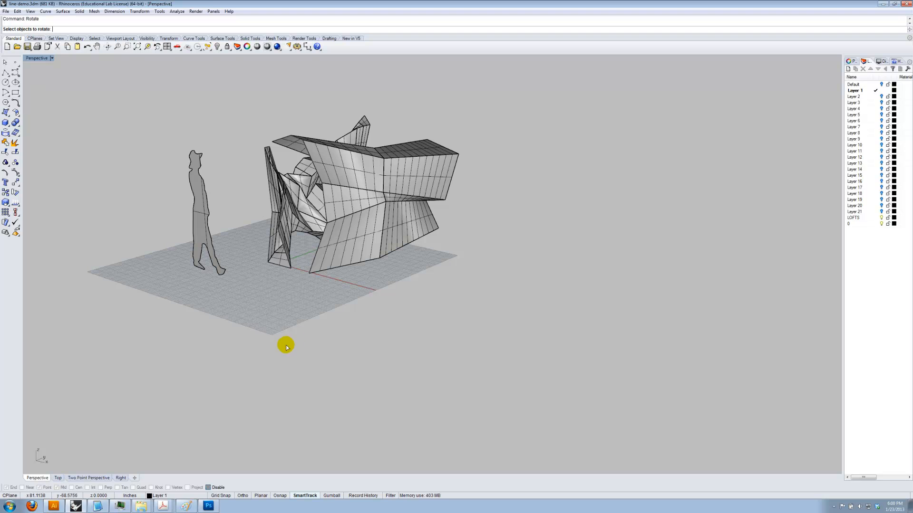
left_click(206, 270)
key("Return")
left_click(207, 269)
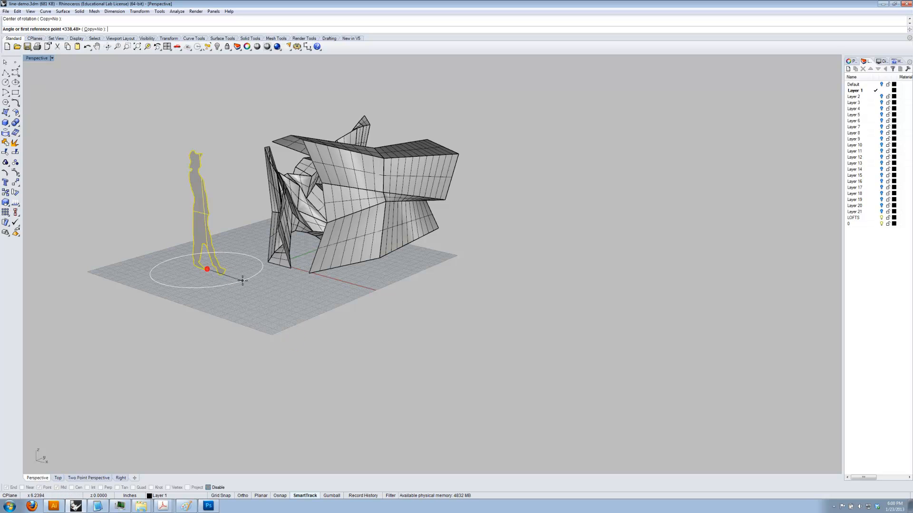
left_click(243, 286)
left_click(271, 261)
left_click_drag(277, 309, 348, 302)
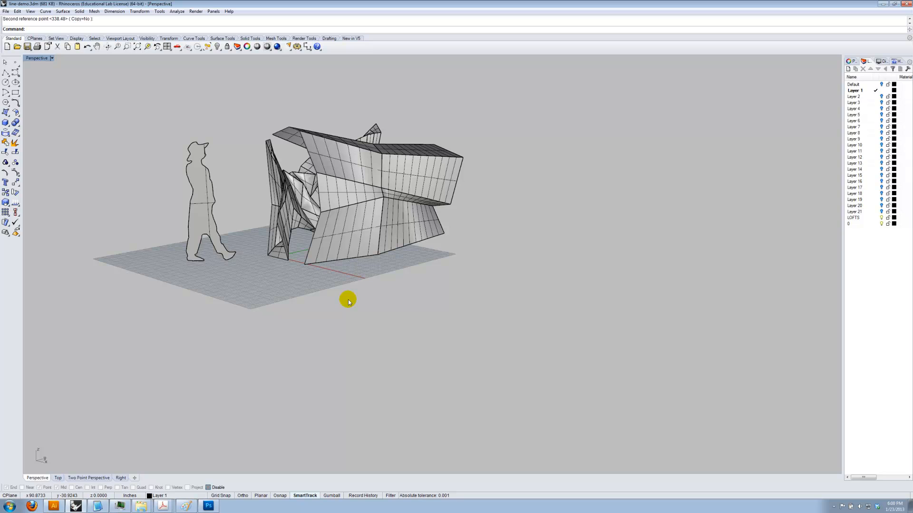
key("ctrl+z")
left_click(415, 340)
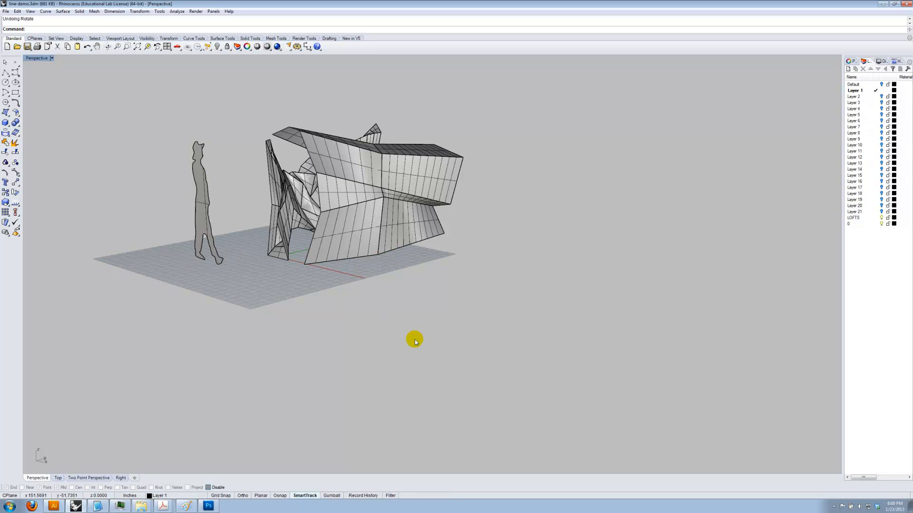
- Move the silhouette surface in the front view to stand on the ground line beside the model
type("ront")
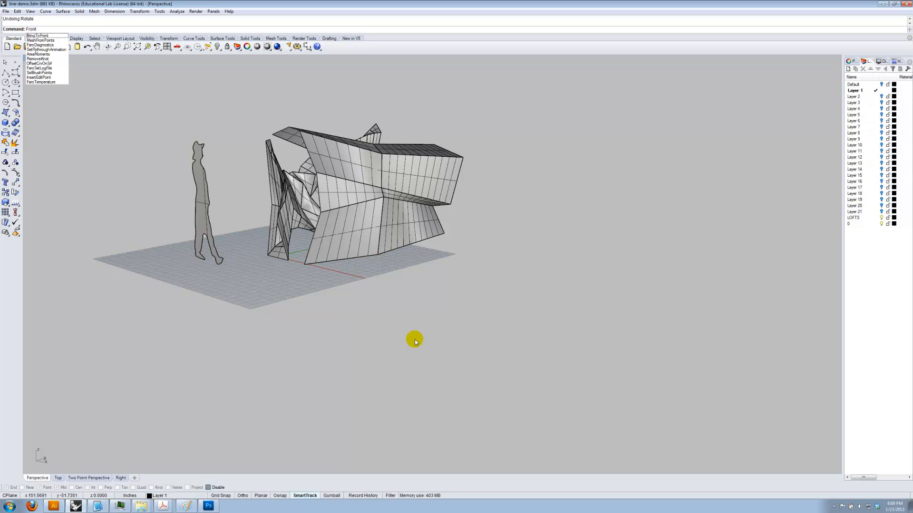
key("Return")
left_click_drag(296, 174, 453, 176)
left_click(549, 196)
left_click_drag(539, 188, 643, 261)
scroll(593, 248, "up", 4)
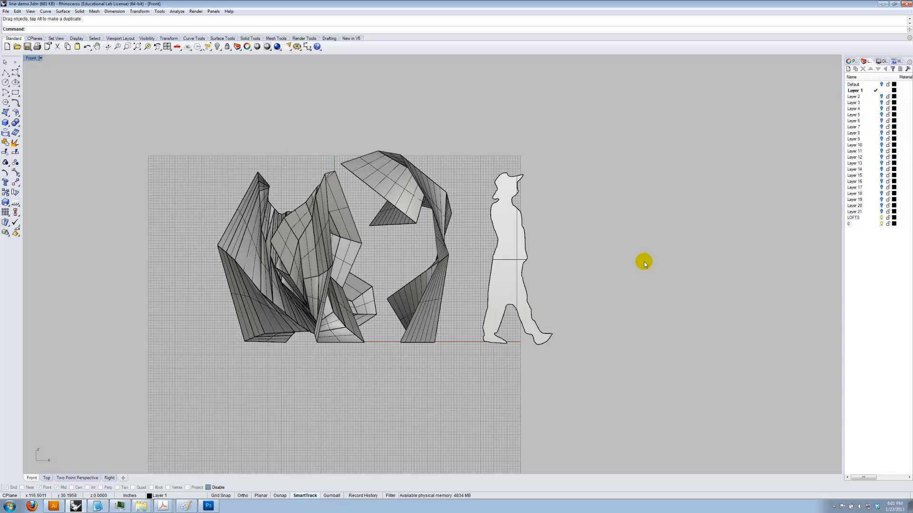
- Create a new layer named figure
left_click(848, 69)
type("figure")
key("Return")
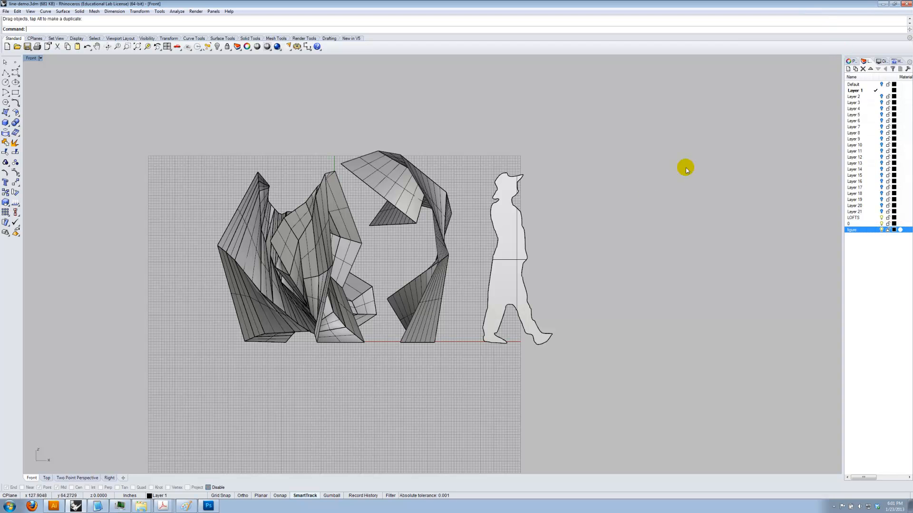
- Assign the silhouette surface to the figure layer and turn that layer off
left_click(513, 227)
right_click(854, 231)
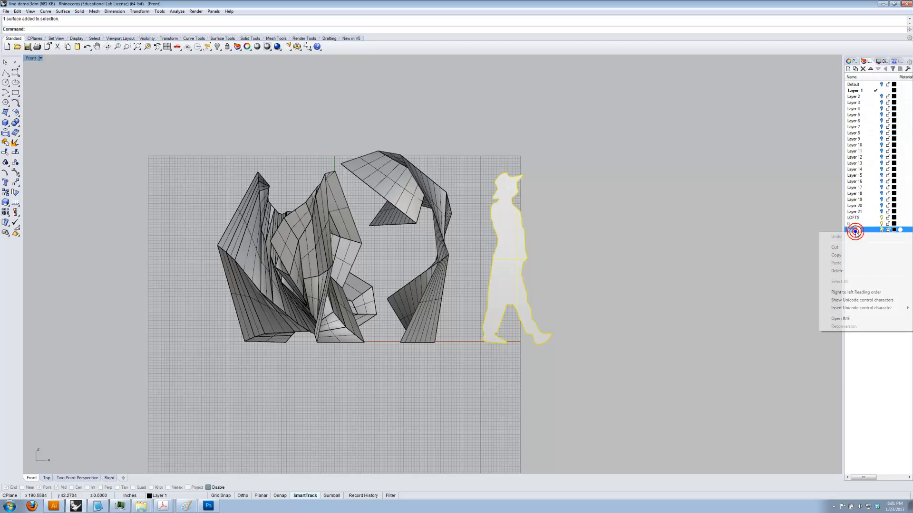
right_click(870, 230)
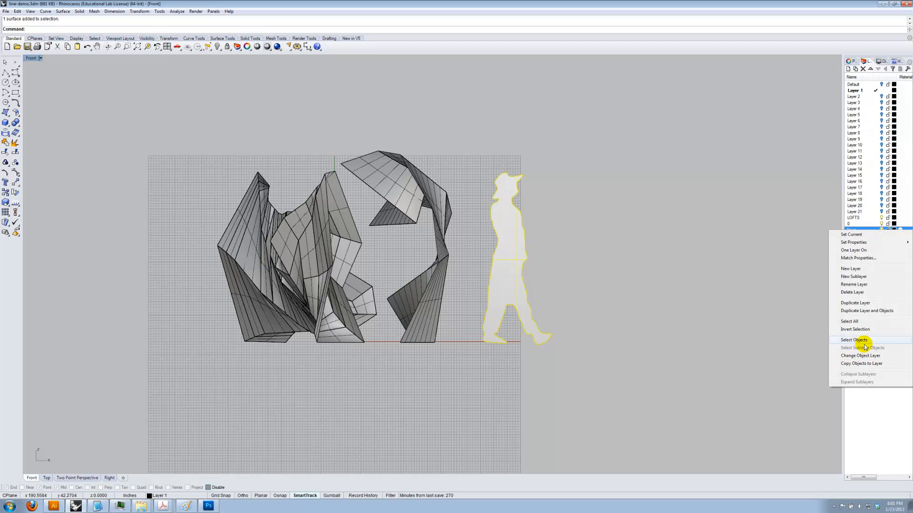
left_click(862, 356)
left_click(882, 230)
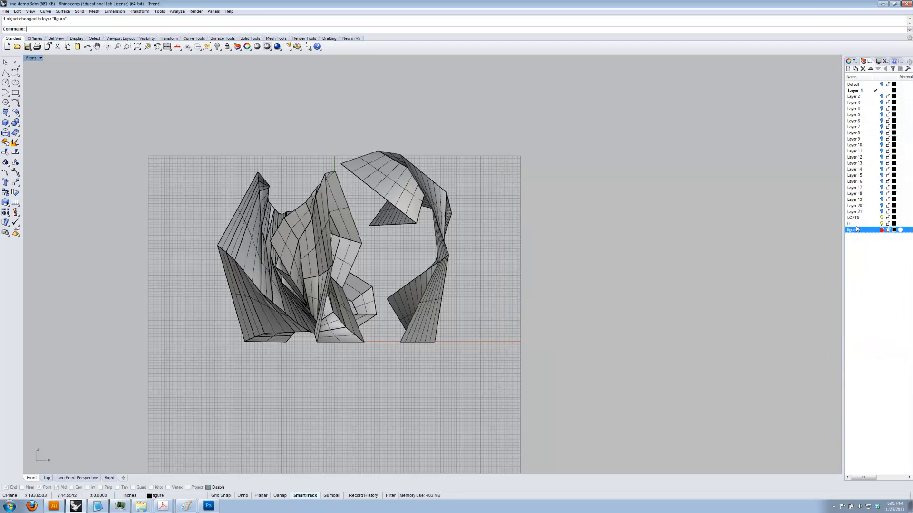
- Show the model in perspective and return the construction plane to the ground through the top view
left_click(32, 60)
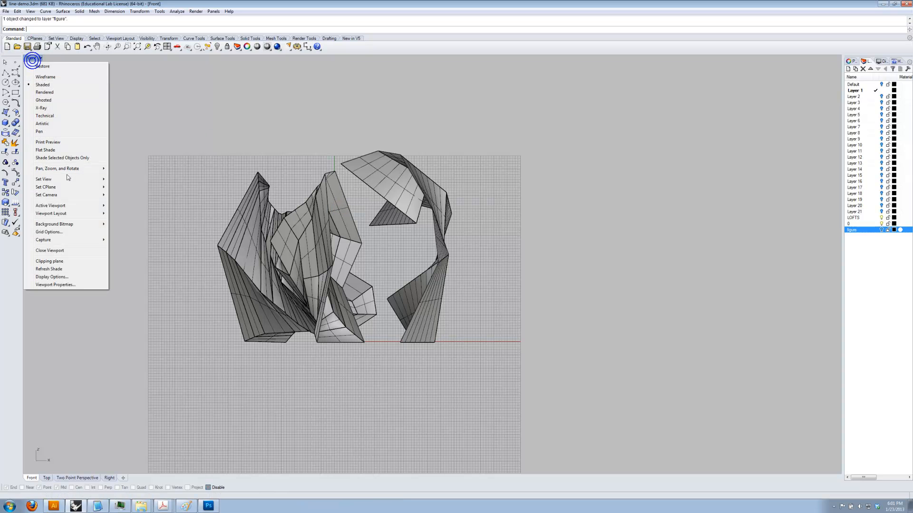
left_click(90, 179)
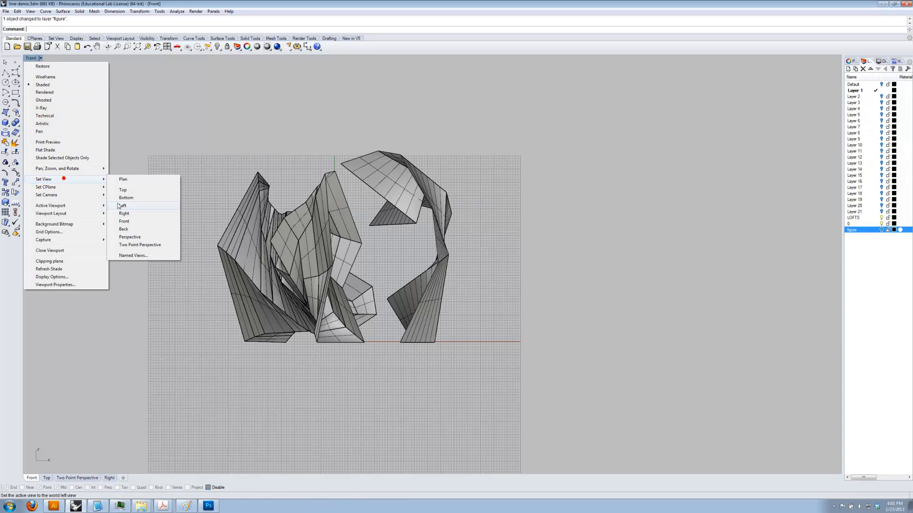
left_click(129, 237)
left_click_drag(308, 225, 307, 299)
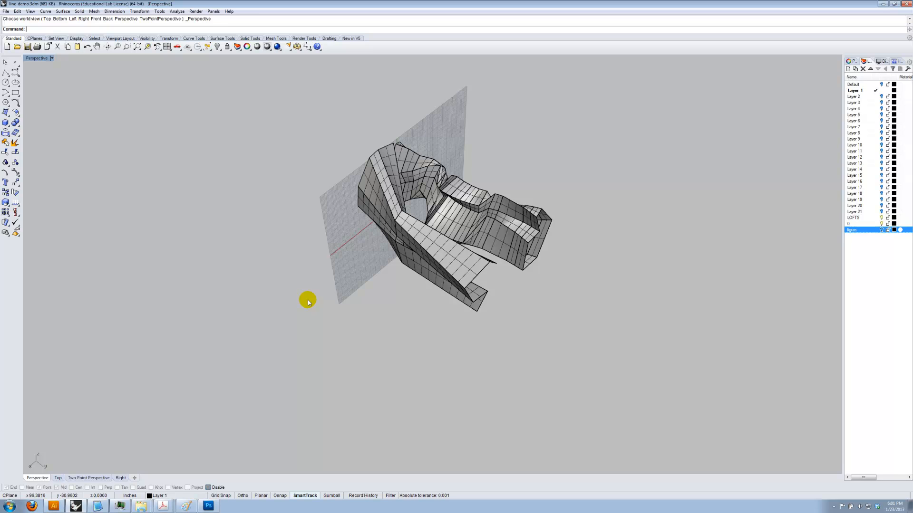
type("top")
key("Return")
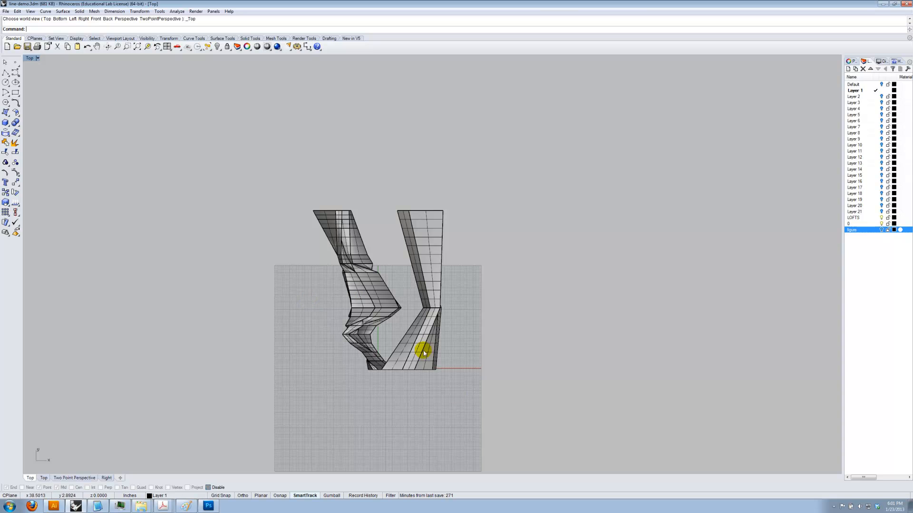
left_click_drag(536, 366, 540, 329)
scroll(527, 321, "up", 4)
left_click_drag(490, 291, 550, 339)
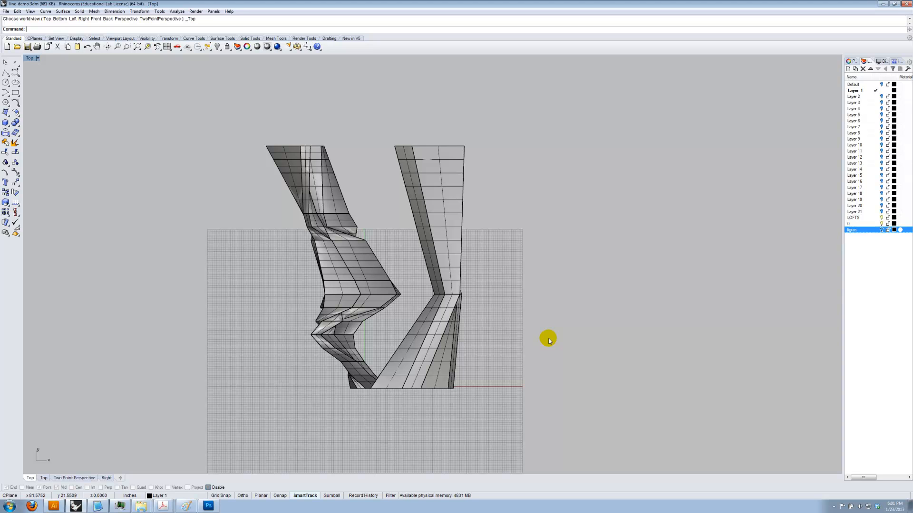
- Examine the folded model surfaces in perspective from the far end and from above
left_click(36, 58)
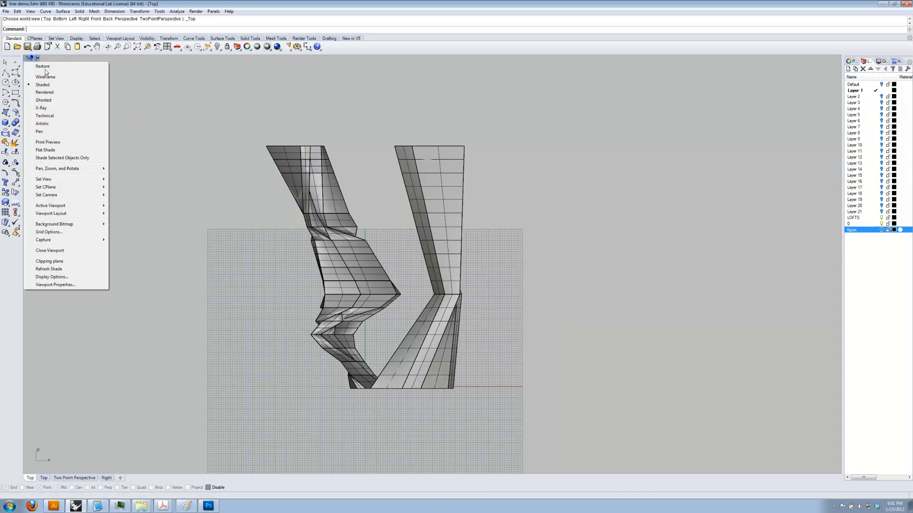
mouse_move(73, 179)
left_click(146, 234)
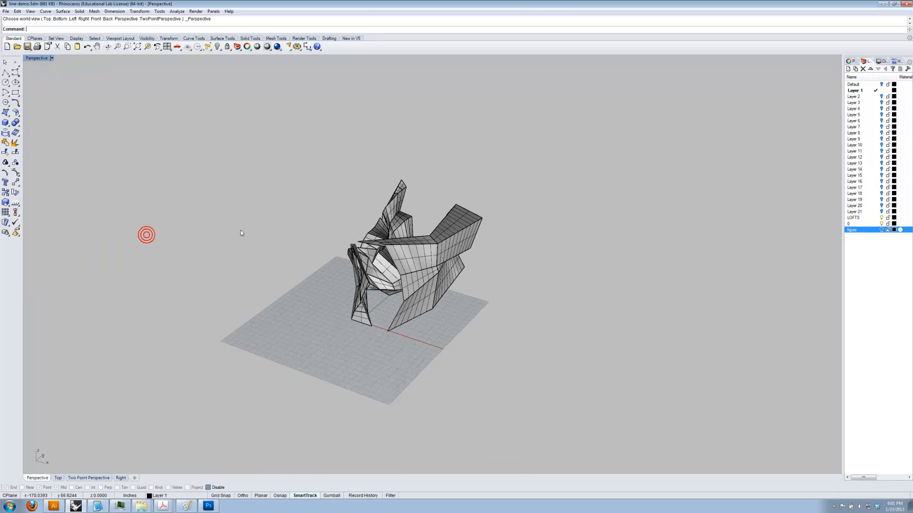
left_click_drag(341, 258, 630, 261)
scroll(384, 245, "up", 3)
scroll(398, 243, "up", 3)
scroll(398, 241, "up", 2)
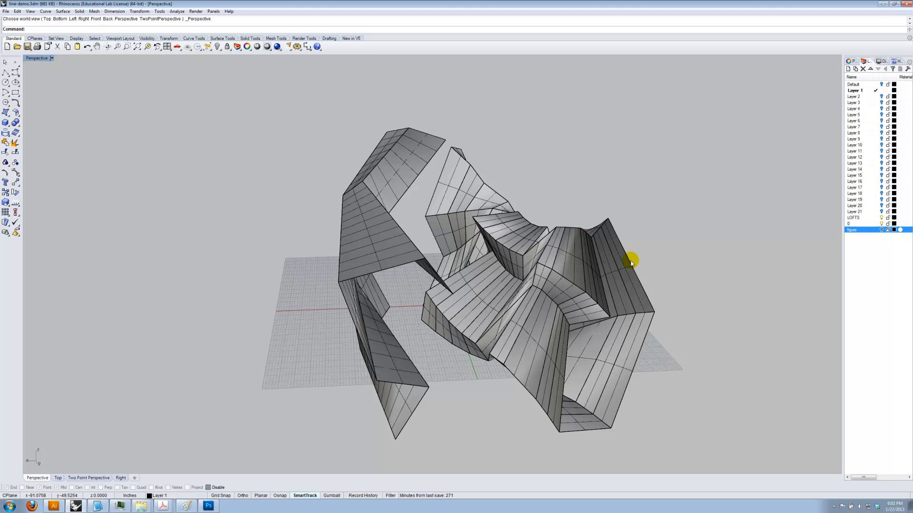
left_click_drag(630, 261, 519, 320)
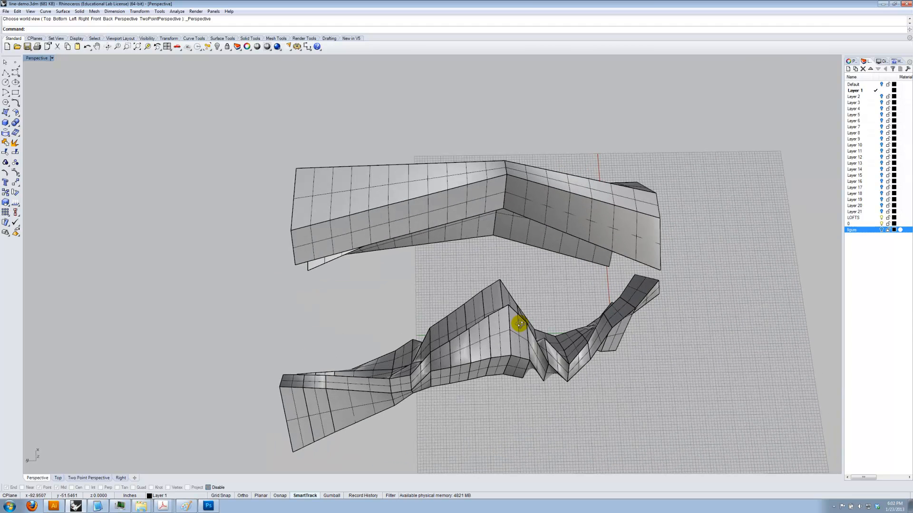
- Generate a Make2D drawing of all model surfaces from the top view, using the current view layout with tangent edges off
type("op")
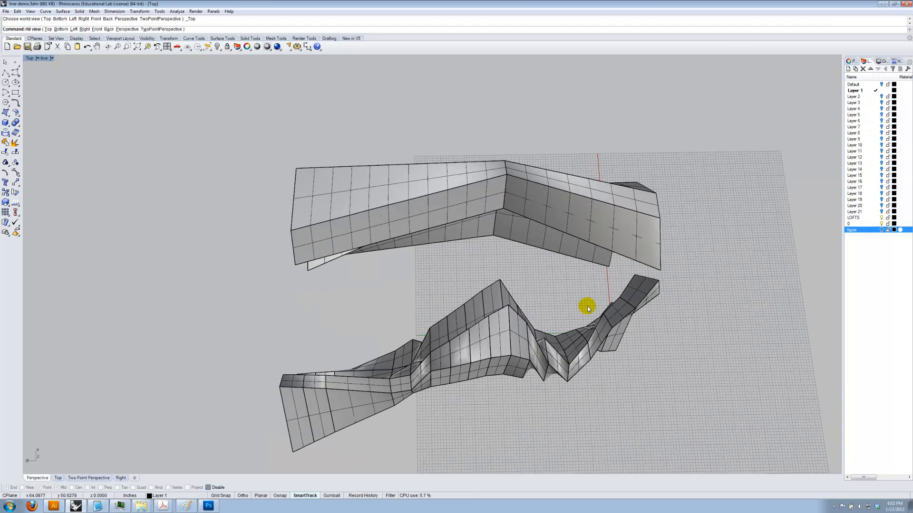
key("Return")
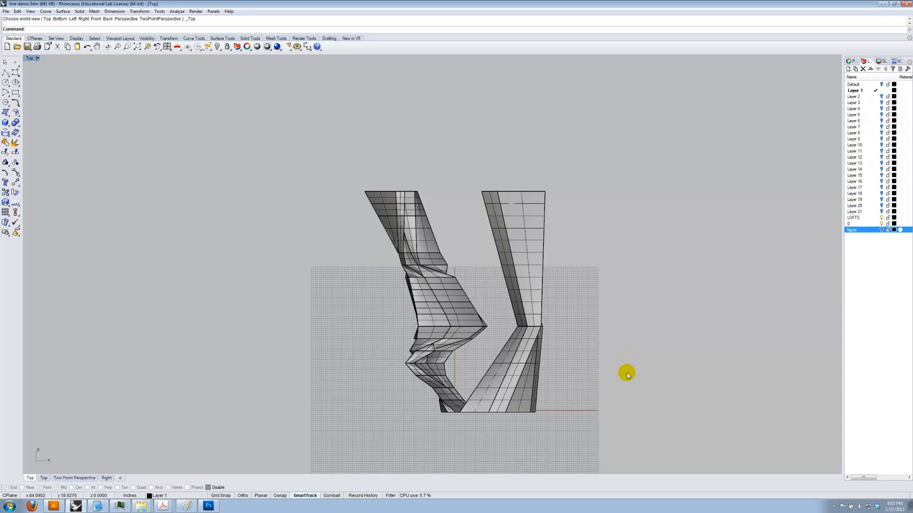
left_click_drag(594, 364, 540, 313)
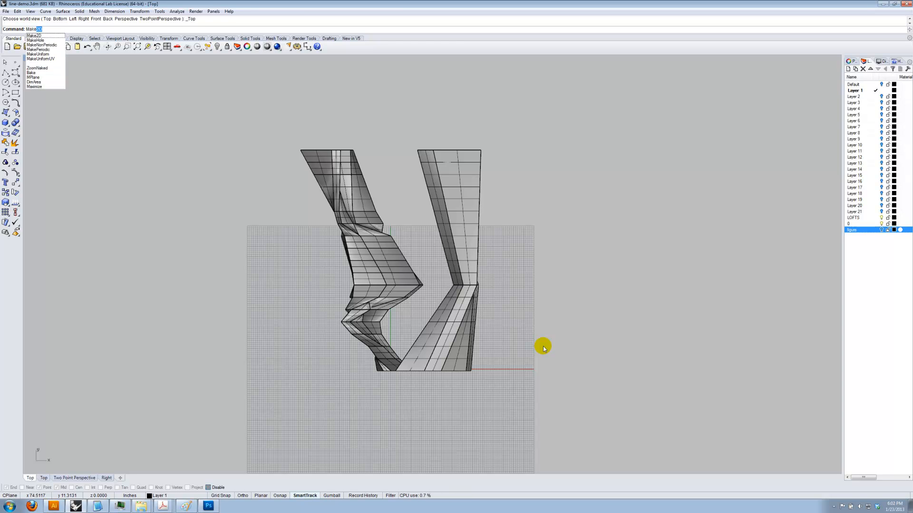
key("Return")
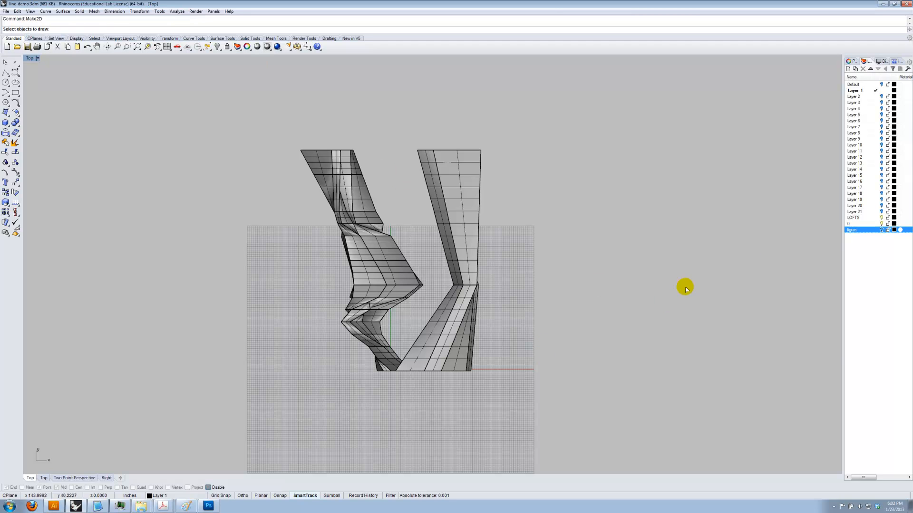
left_click_drag(549, 393, 258, 101)
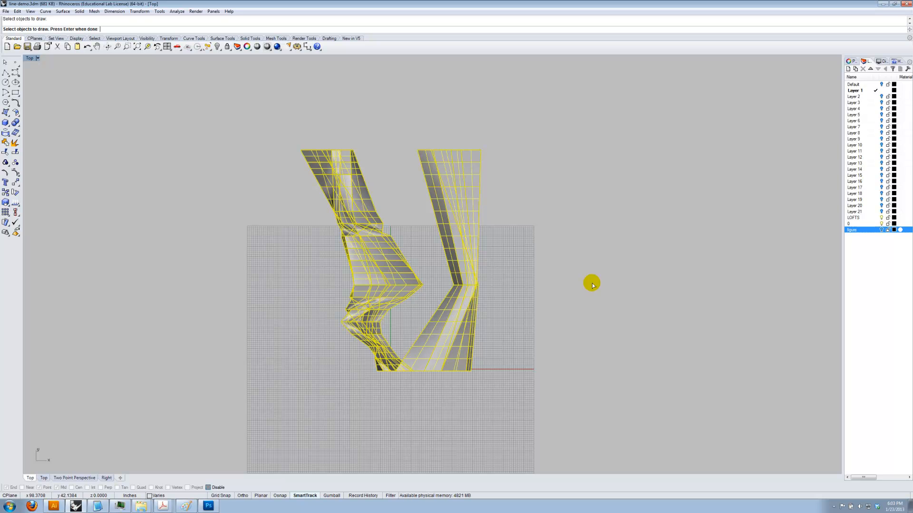
key("Return")
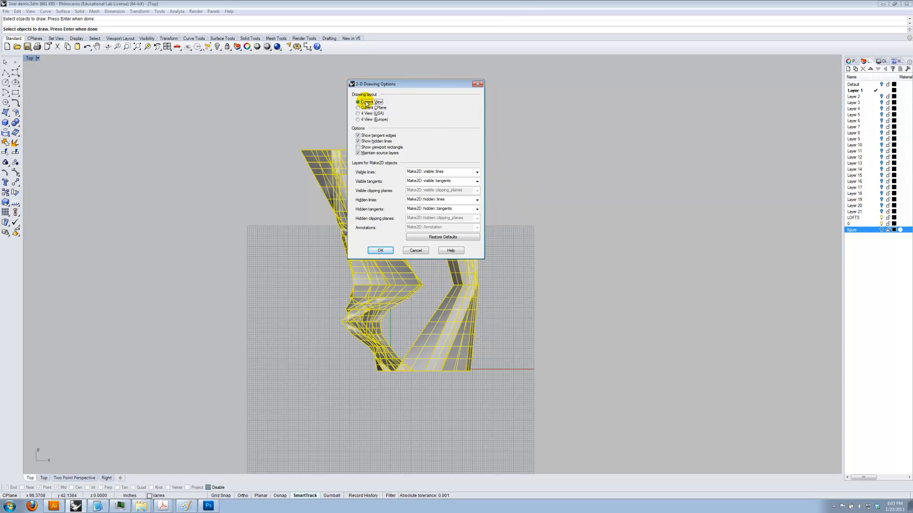
left_click(358, 136)
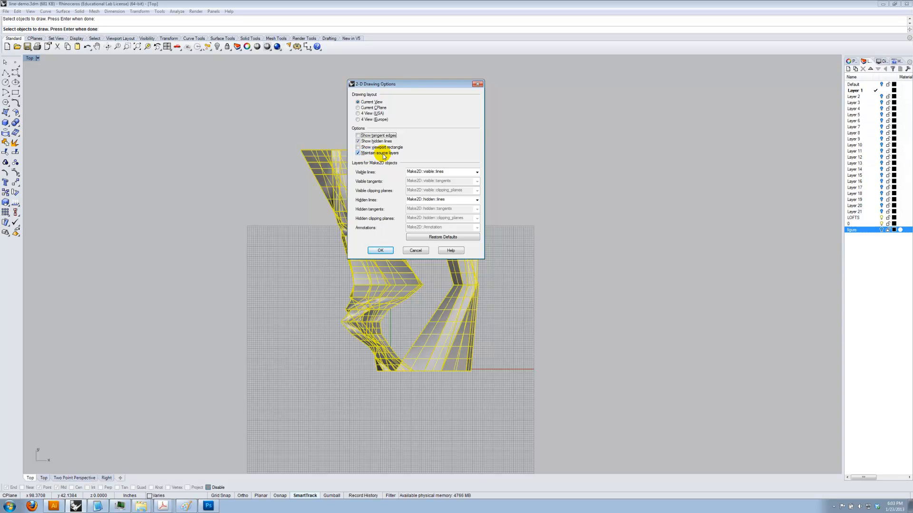
left_click(384, 251)
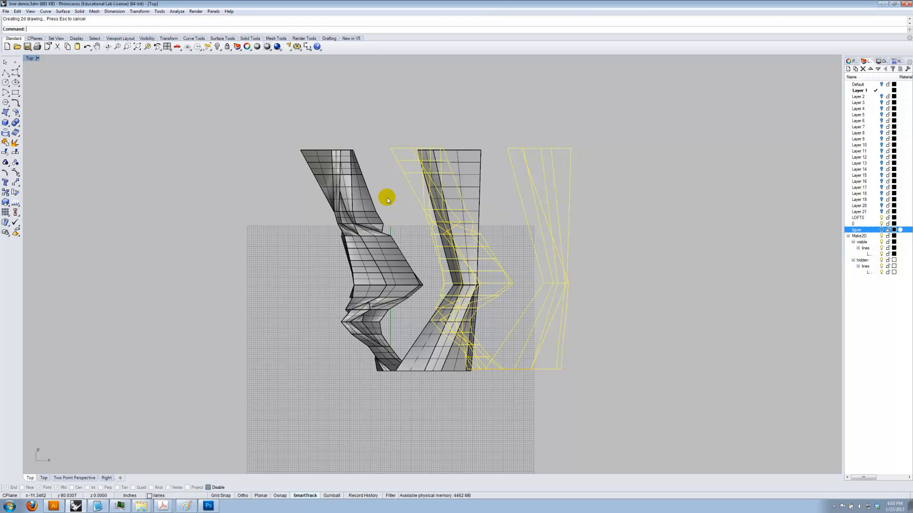
- Export the selected 2D linework to the desktop as plan-view.AI, replacing the existing file and preserving model scale at 12 inches = 1 inch
left_click(6, 11)
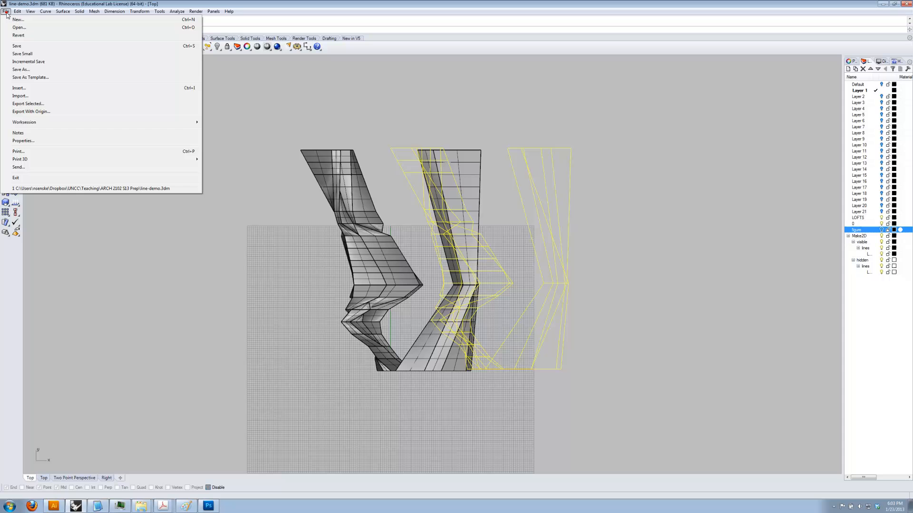
left_click(22, 104)
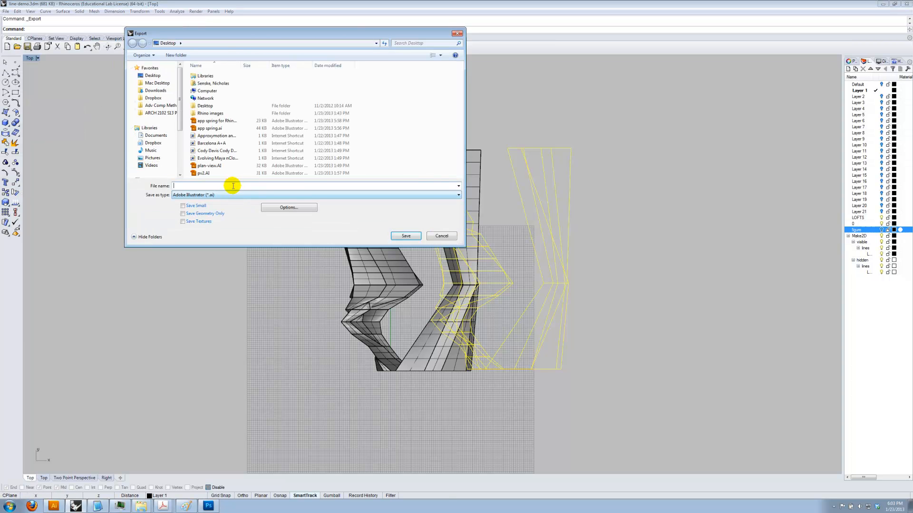
left_click(214, 165)
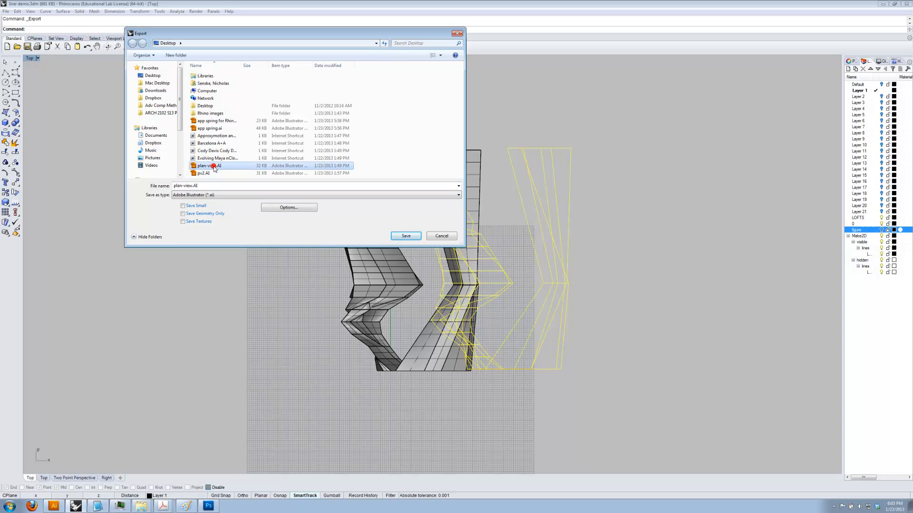
left_click(404, 236)
left_click(453, 251)
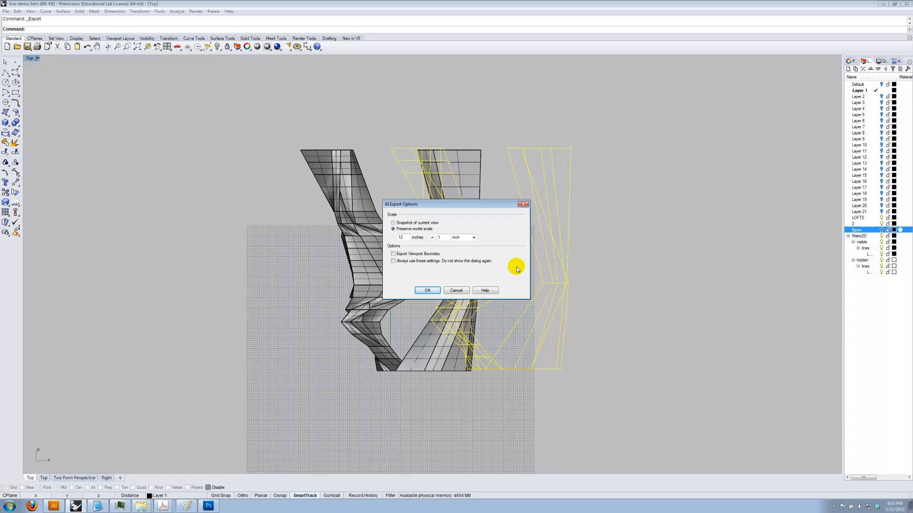
left_click(428, 290)
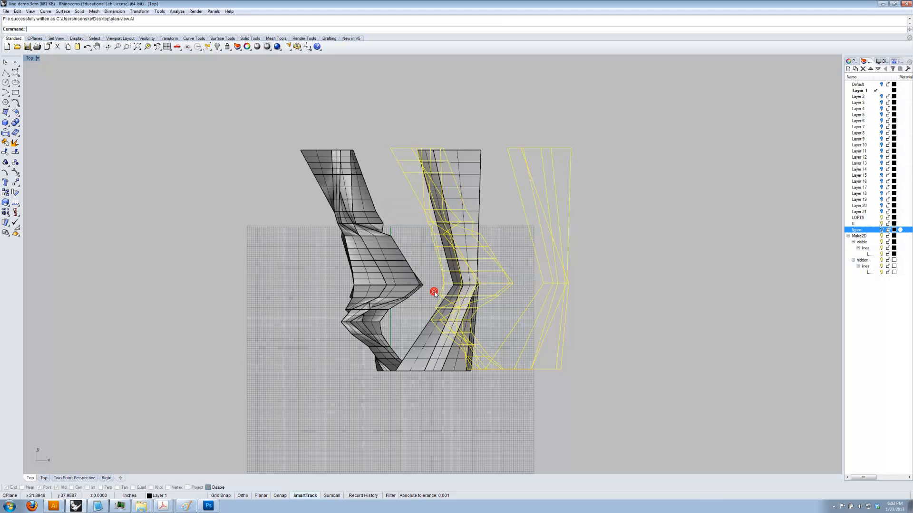
- Switch to Illustrator and close the outdated plan-view document without saving its changes
left_click(53, 505)
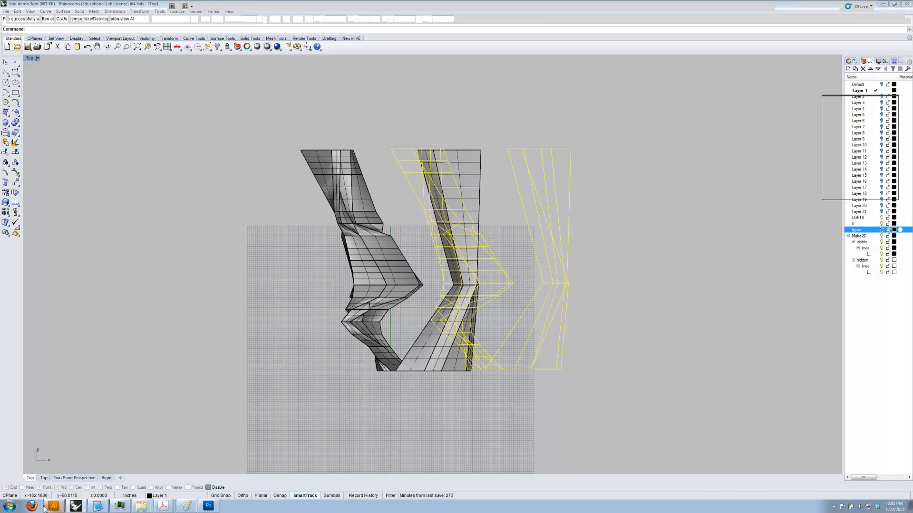
left_click(121, 28)
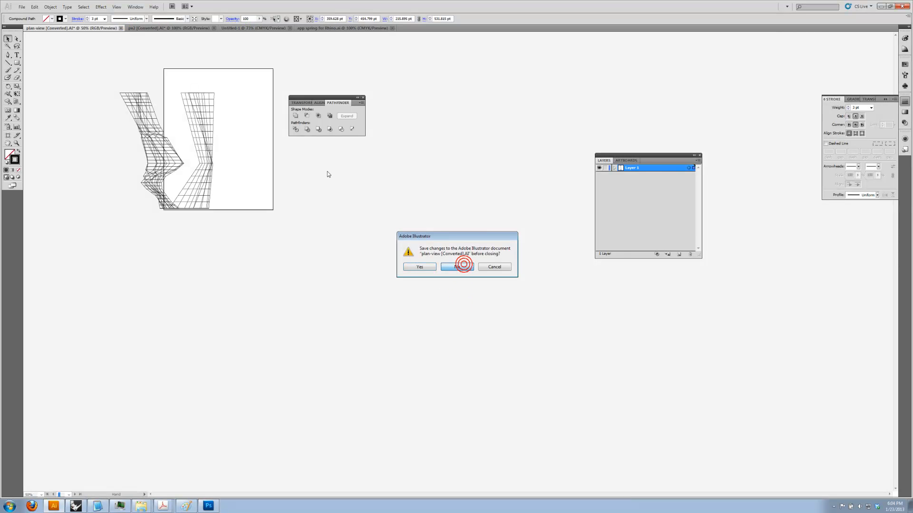
left_click(461, 266)
- Open the newly exported plan-view.AI from the desktop
left_click(22, 7)
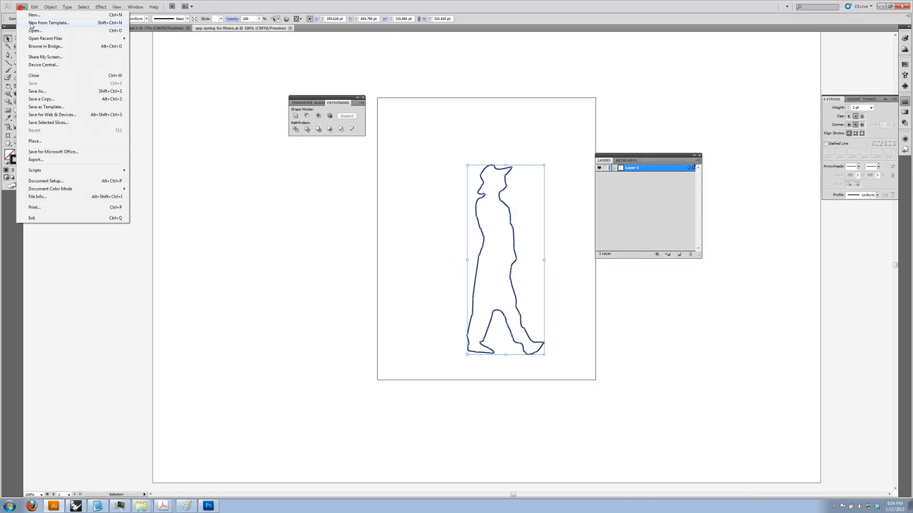
left_click(33, 29)
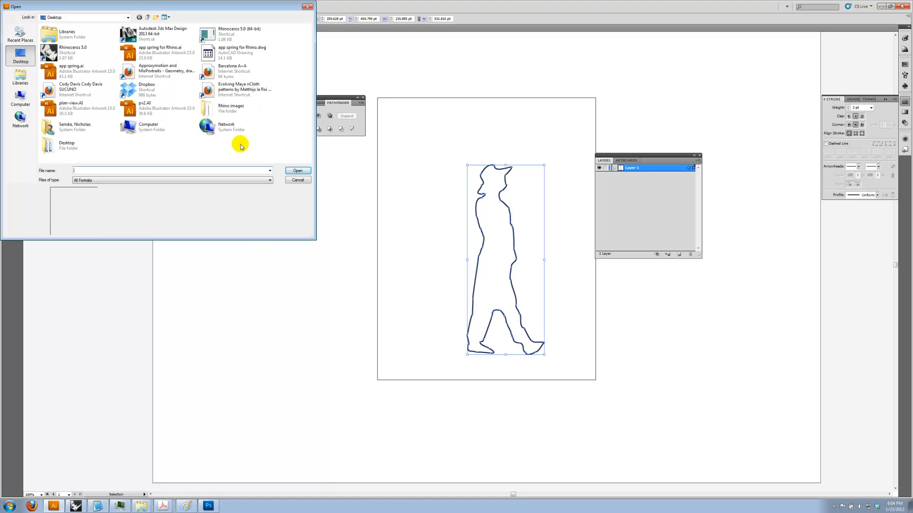
left_click(84, 108)
left_click(293, 169)
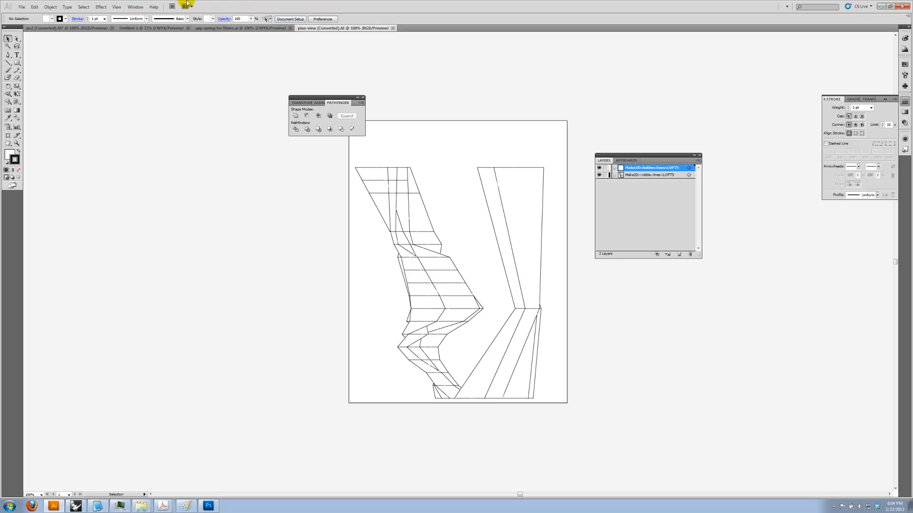
- Show the rulers and set the document units to inches
left_click(116, 6)
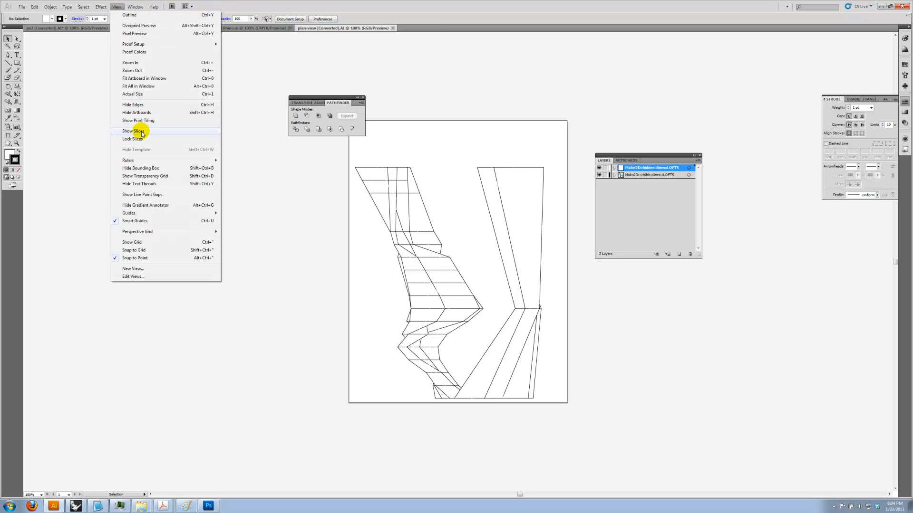
mouse_move(131, 160)
left_click(245, 157)
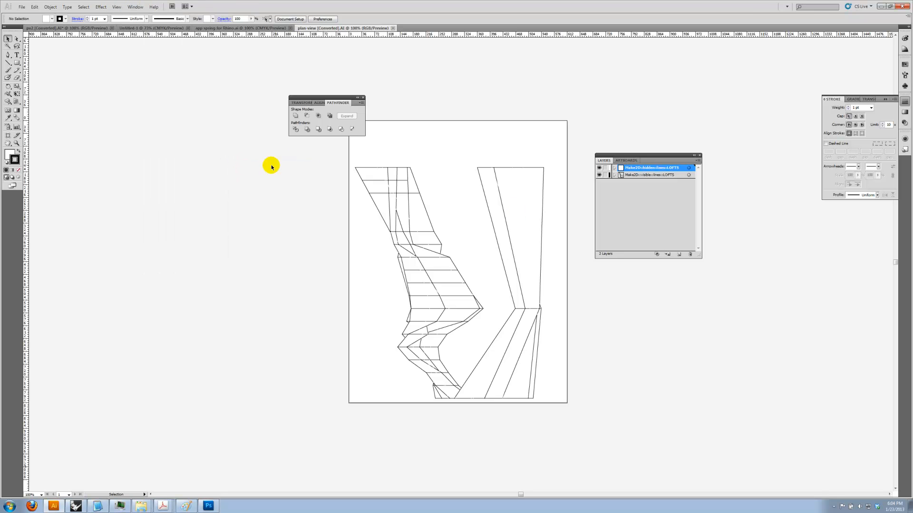
left_click(21, 7)
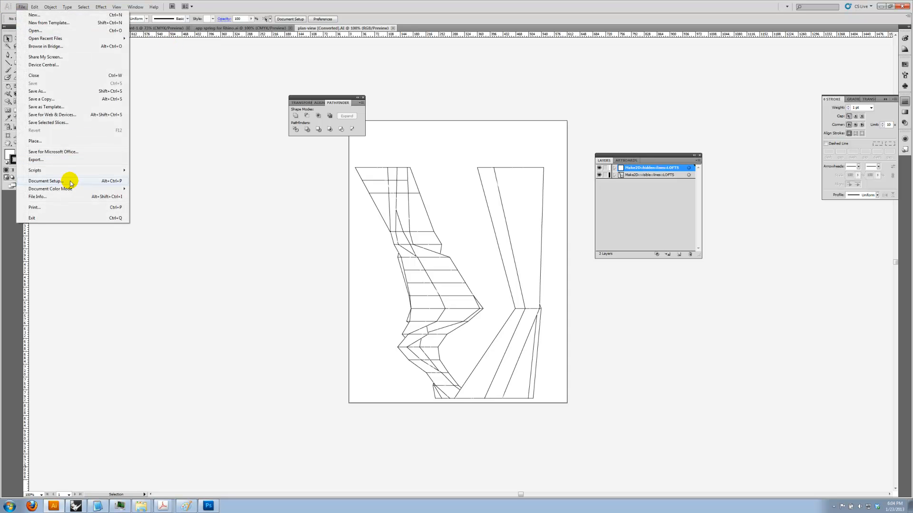
left_click(70, 182)
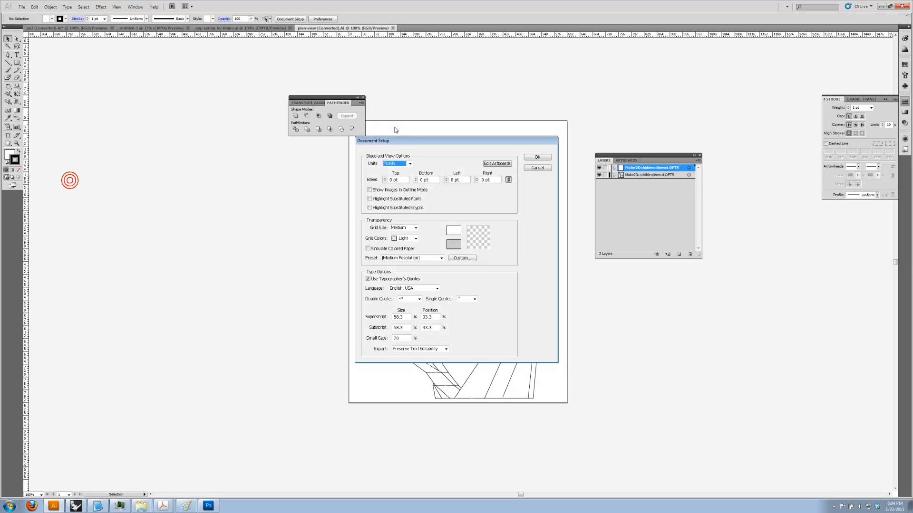
left_click(398, 164)
left_click(398, 180)
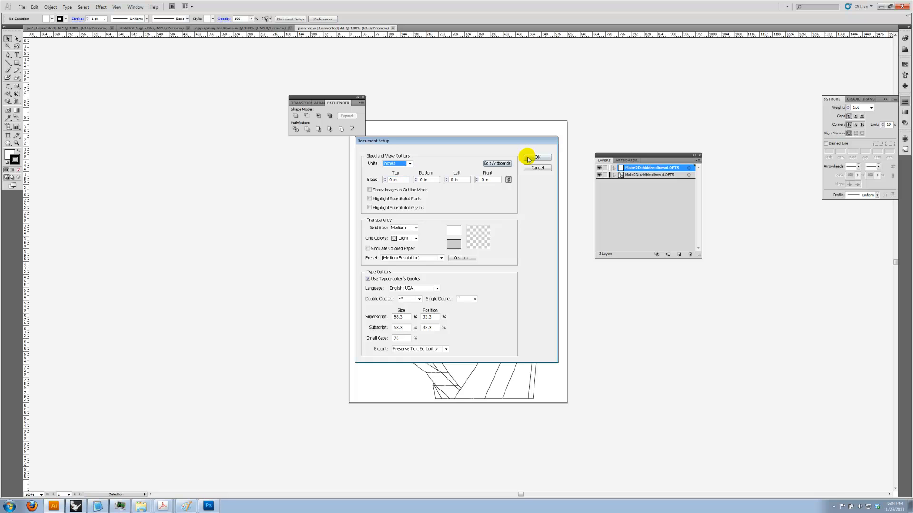
left_click(528, 159)
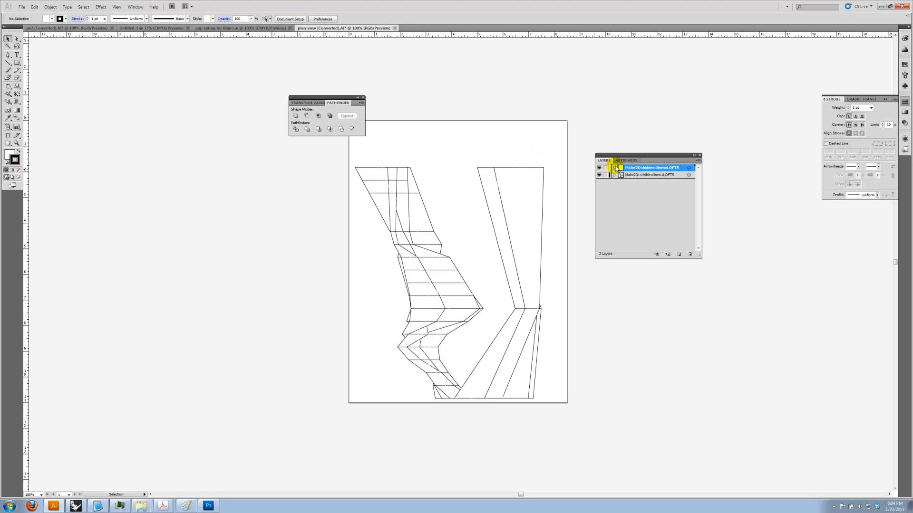
- Rename the Make2D hidden-lines layer "Plan -- hidden" and set its layer color to blue
double_click(657, 168)
type("Pa")
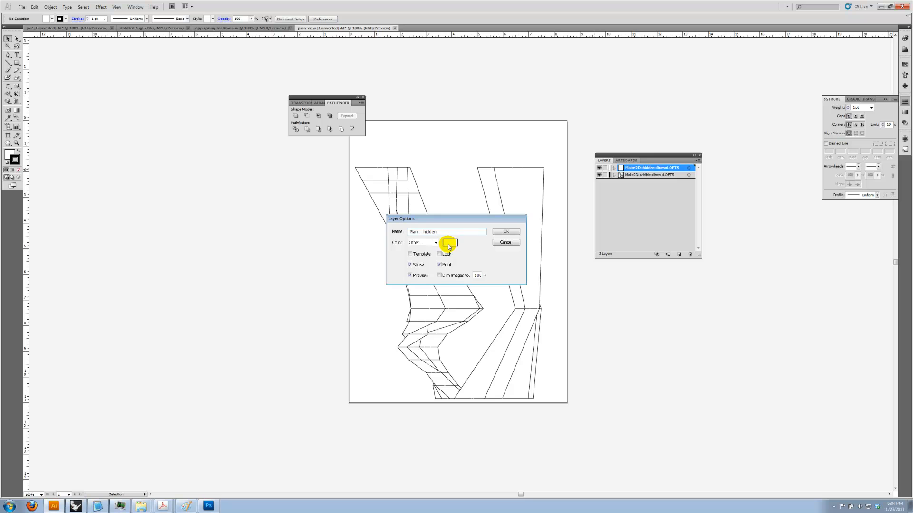
left_click(434, 243)
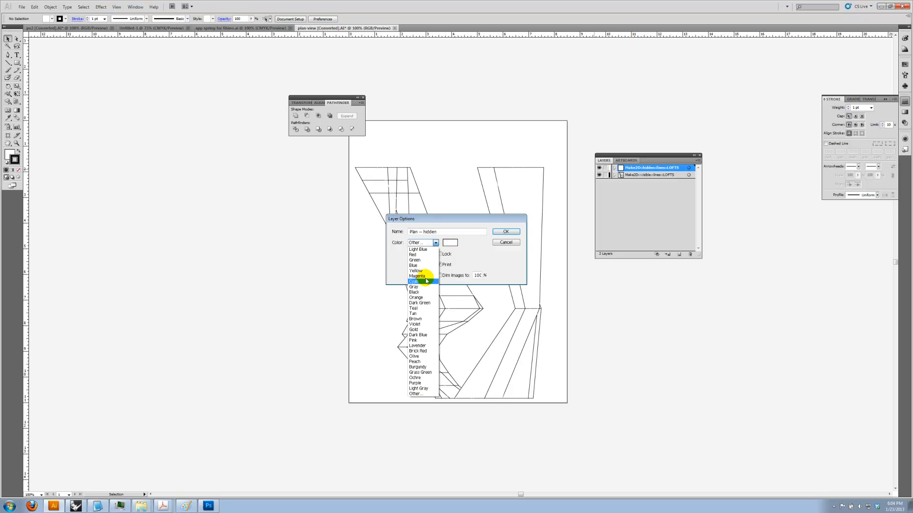
left_click(424, 267)
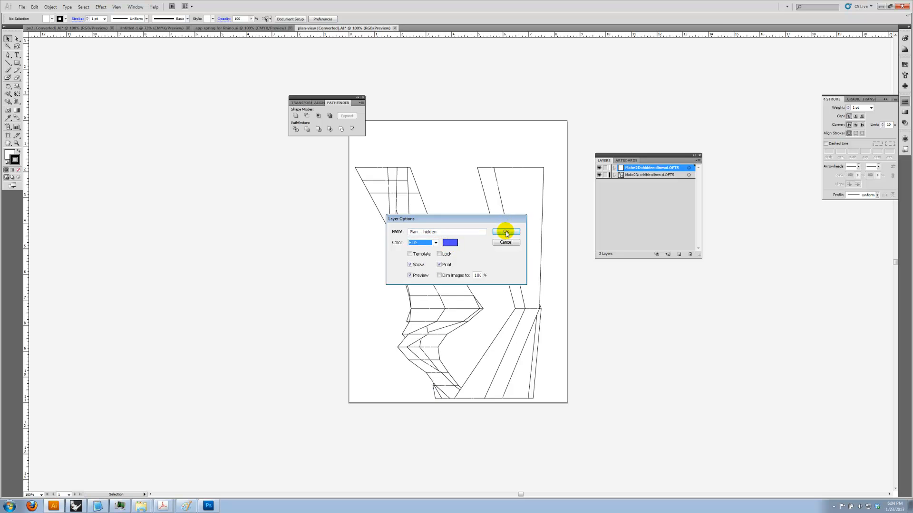
left_click(506, 232)
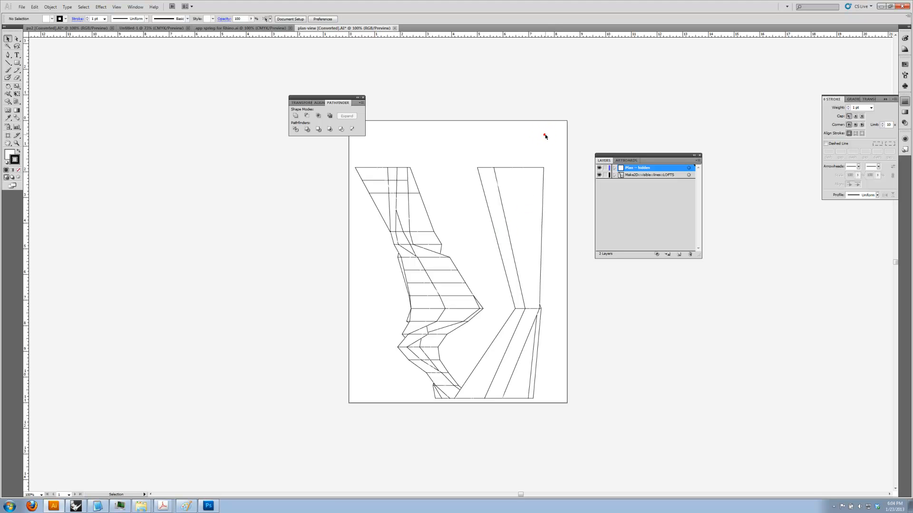
- Rename the Make2D visible-lines layer "Plan -- visible" with a magenta layer color, and check both layer colors on the lower linework
left_click(642, 176)
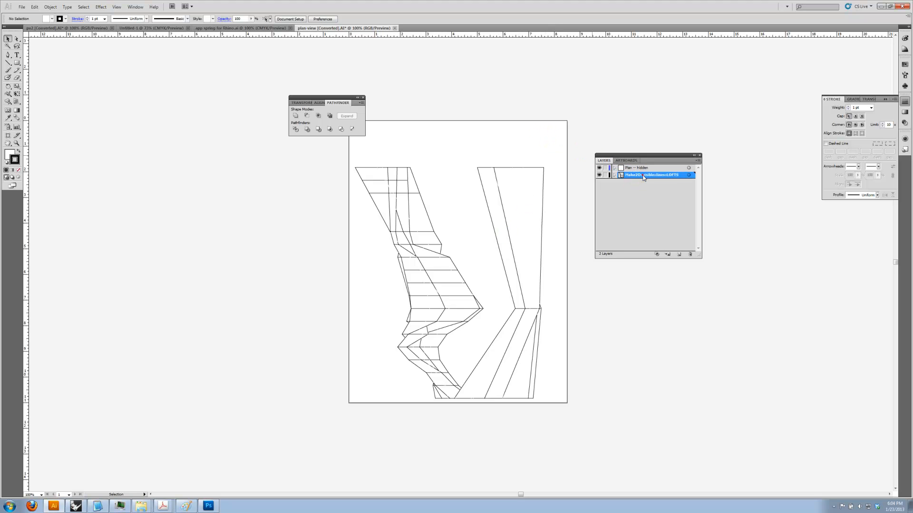
double_click(636, 177)
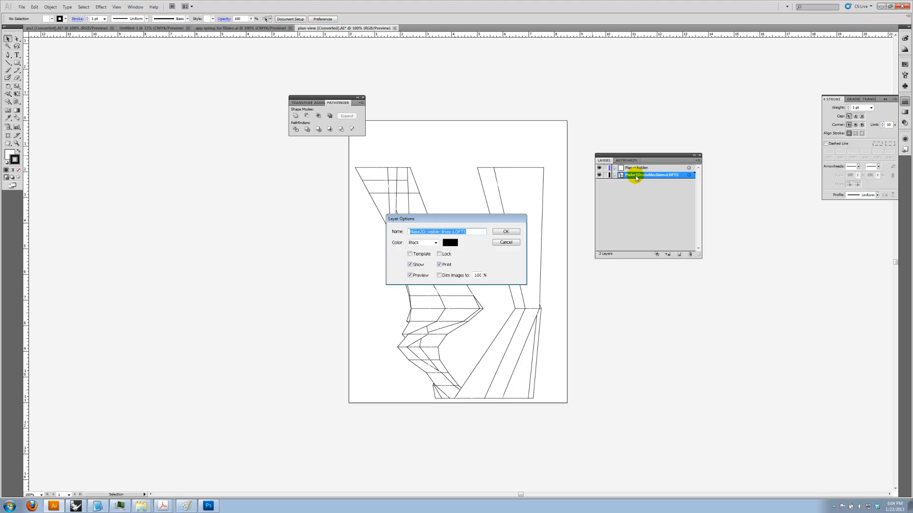
type("Plan -- visible")
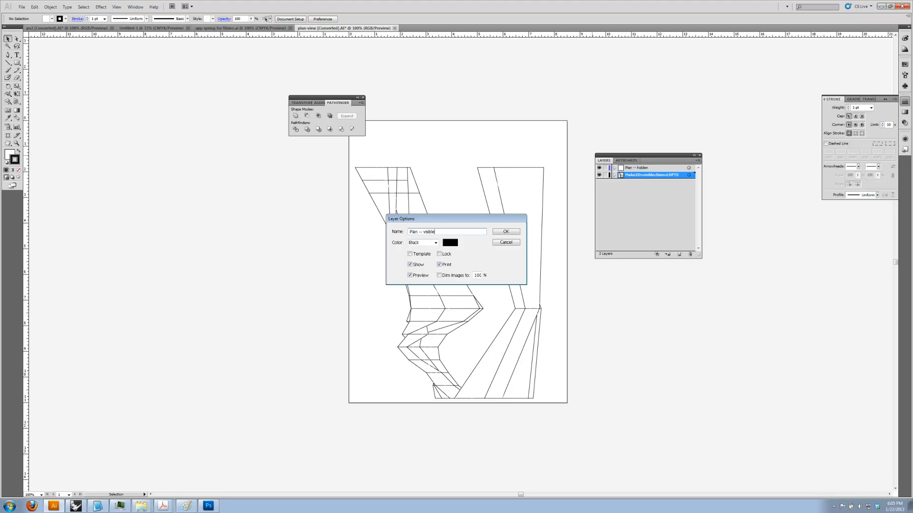
left_click(435, 242)
left_click(418, 273)
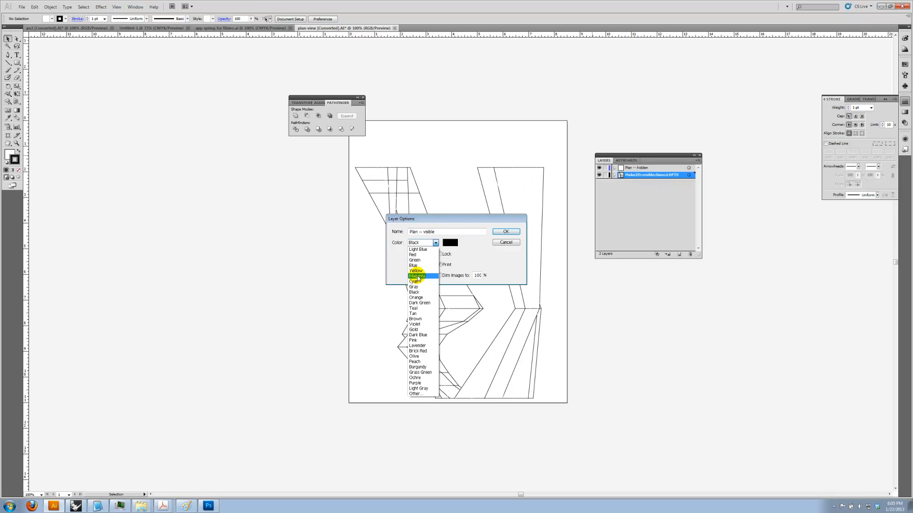
left_click(505, 232)
left_click_drag(608, 403, 362, 336)
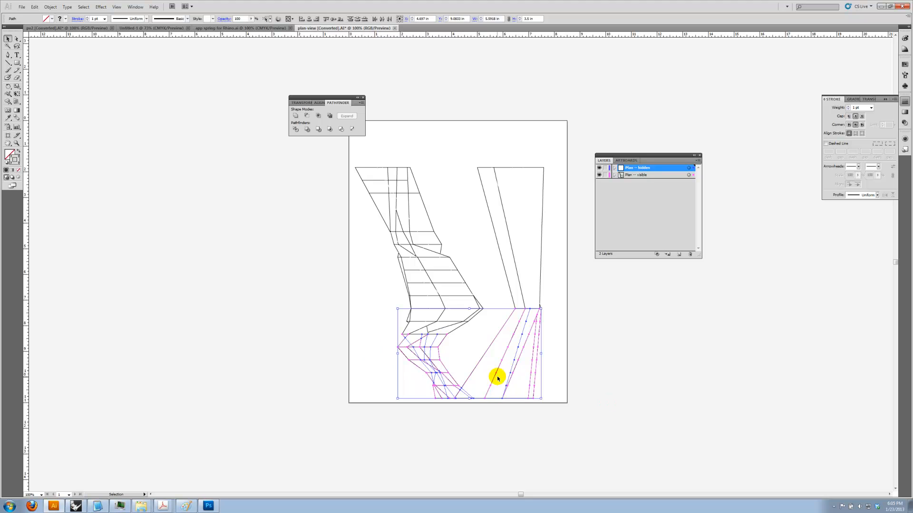
left_click(610, 371)
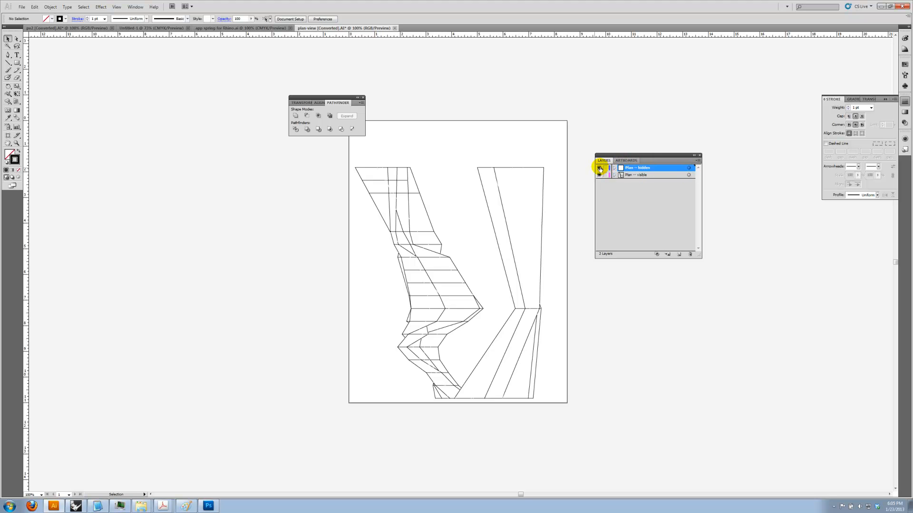
- Hide the Plan -- hidden layer and set all linework on the Plan -- visible layer to a 1.5 pt stroke
left_click(689, 177)
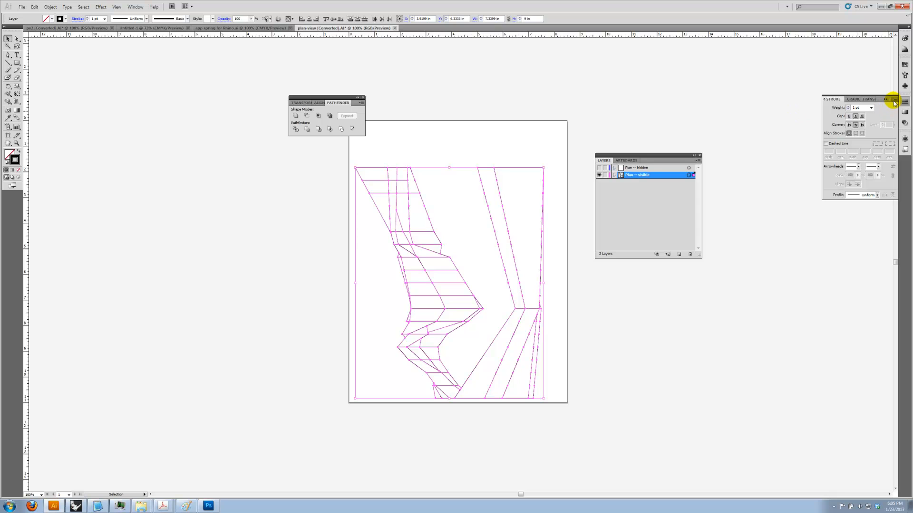
left_click(870, 108)
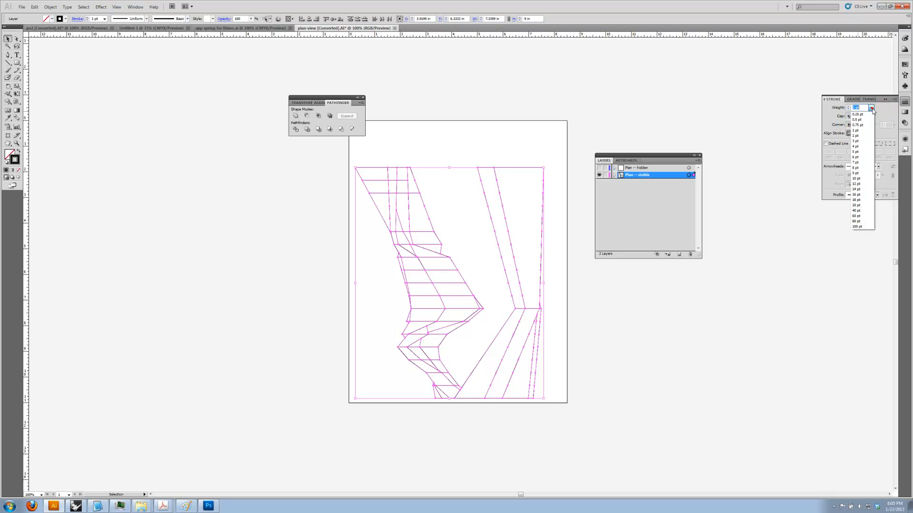
left_click(867, 136)
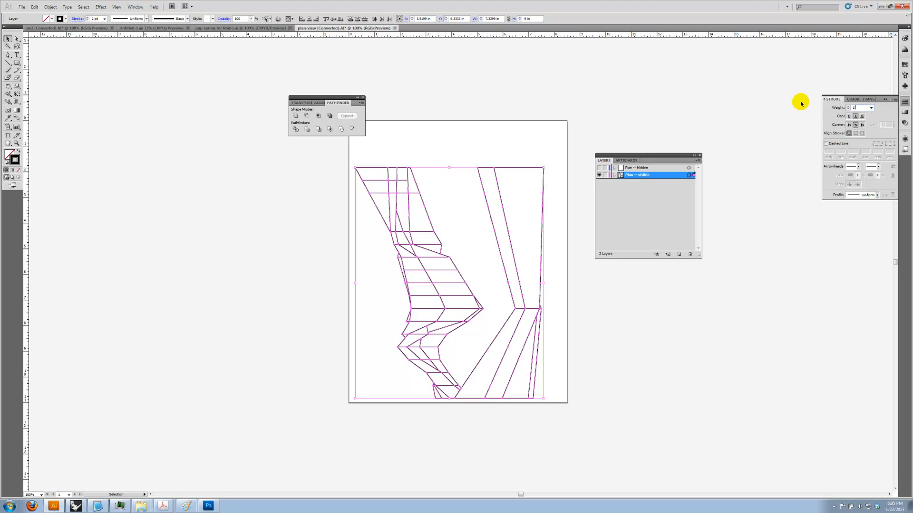
type("1.5")
key("Return")
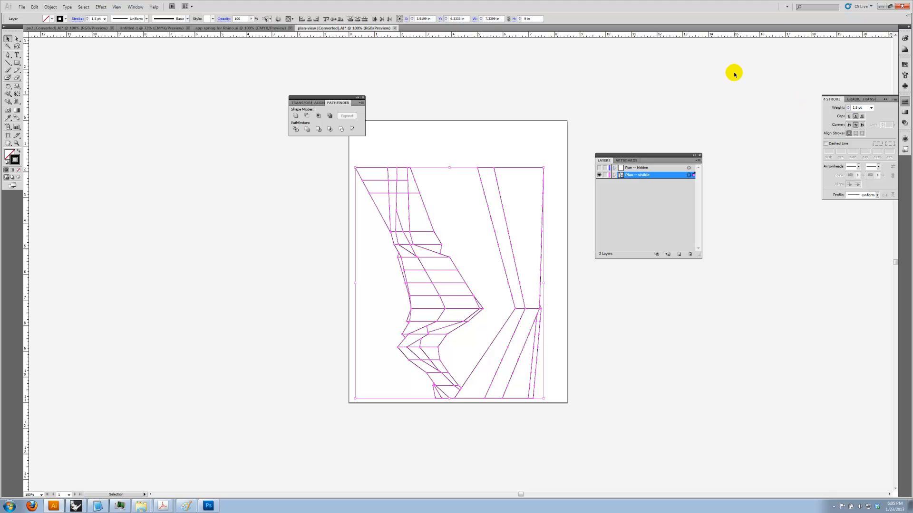
left_click(657, 79)
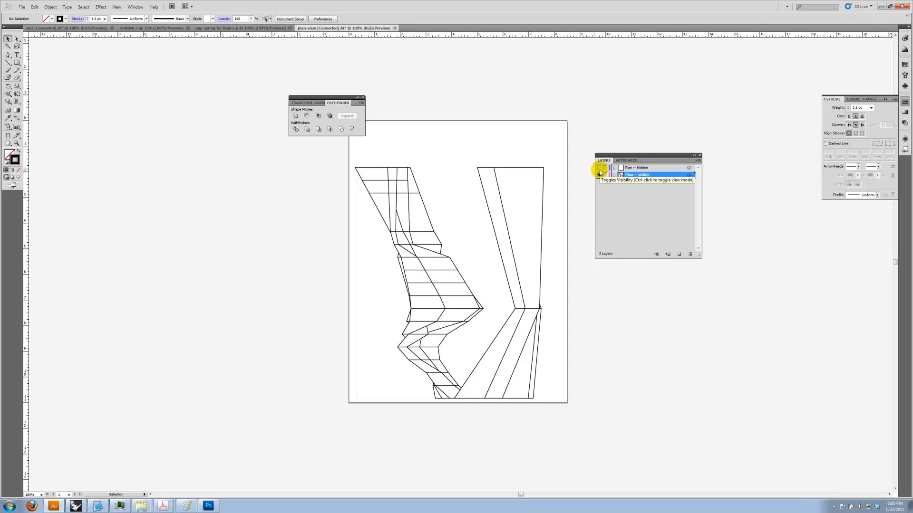
- Select all the visible linework and set its stroke weight to 1 pt
left_click_drag(546, 414, 306, 153)
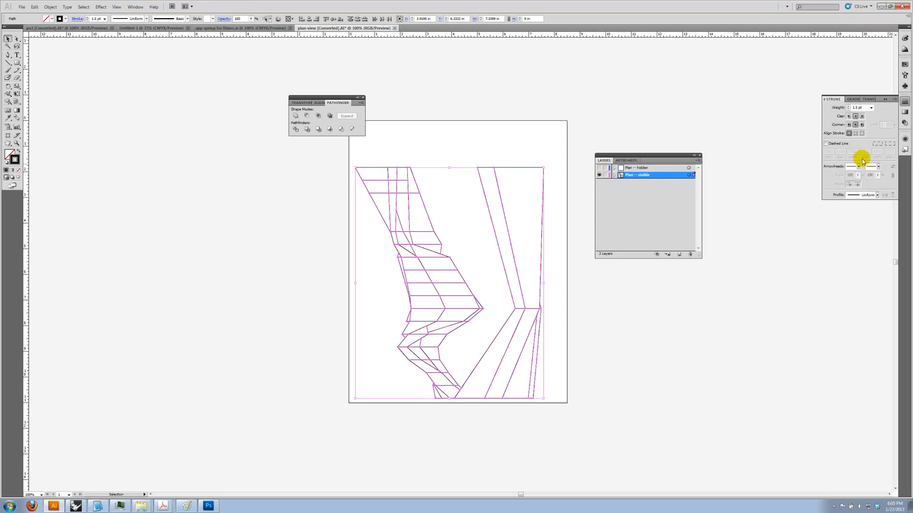
left_click(871, 107)
left_click(862, 134)
left_click(702, 85)
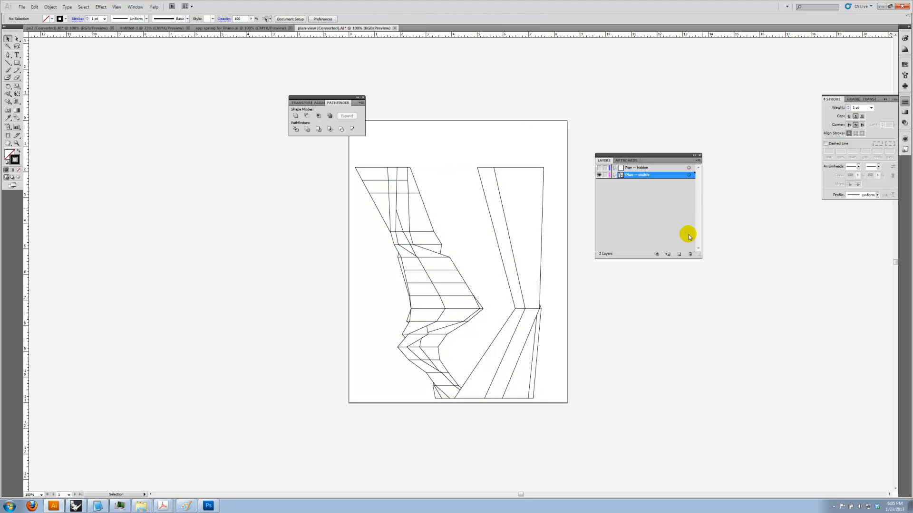
- Add a new layer above Plan -- visible and set the Pen tool's stroke weight to 2 pt
left_click(677, 255)
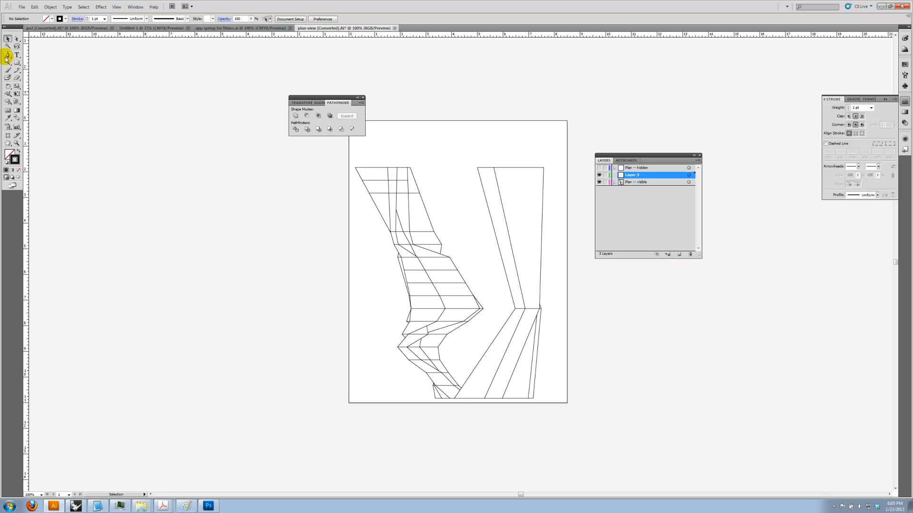
left_click(871, 108)
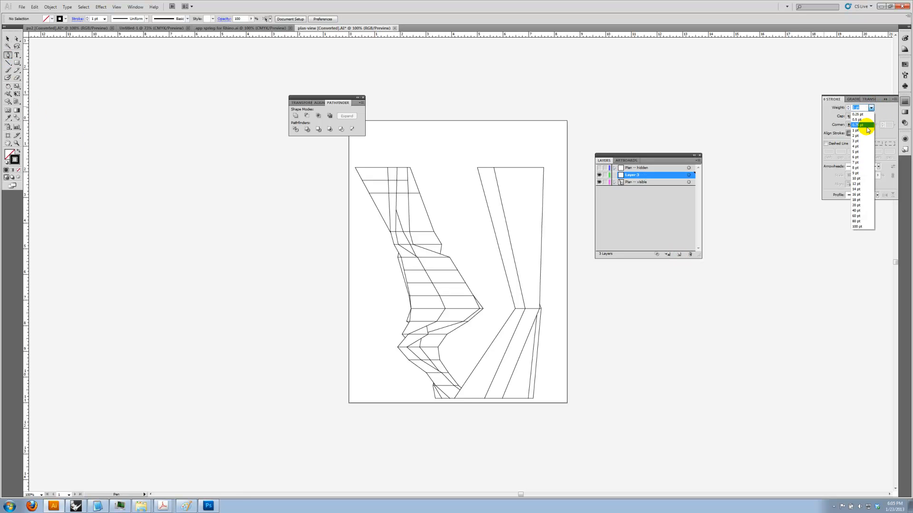
left_click(864, 137)
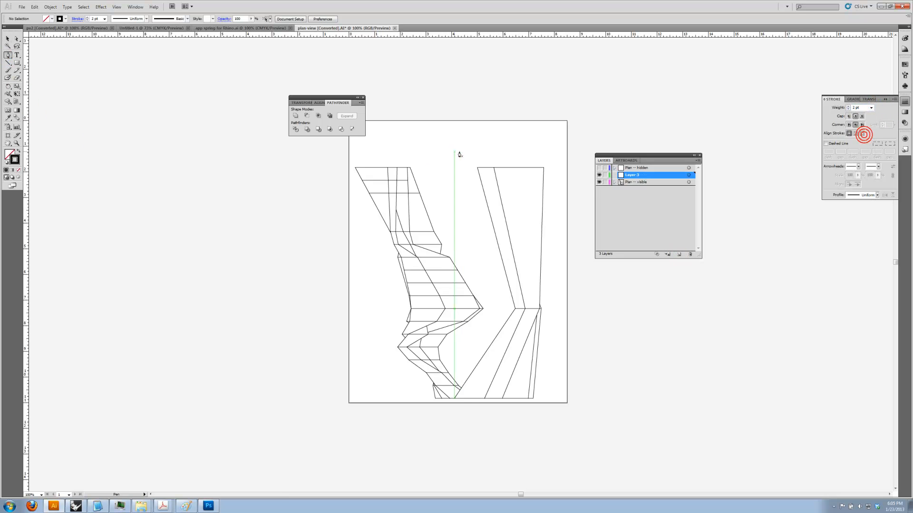
left_click(356, 169)
left_click(409, 168)
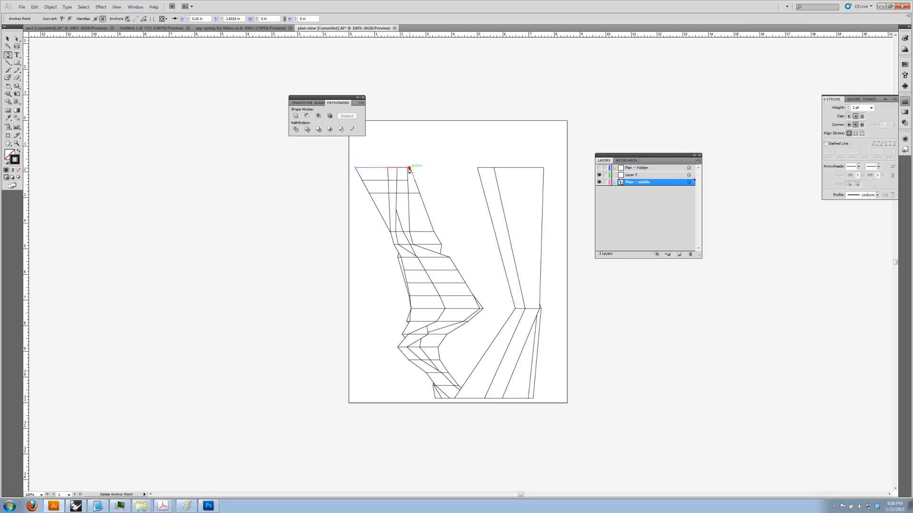
left_click(441, 245)
left_click(440, 254)
left_click(449, 259)
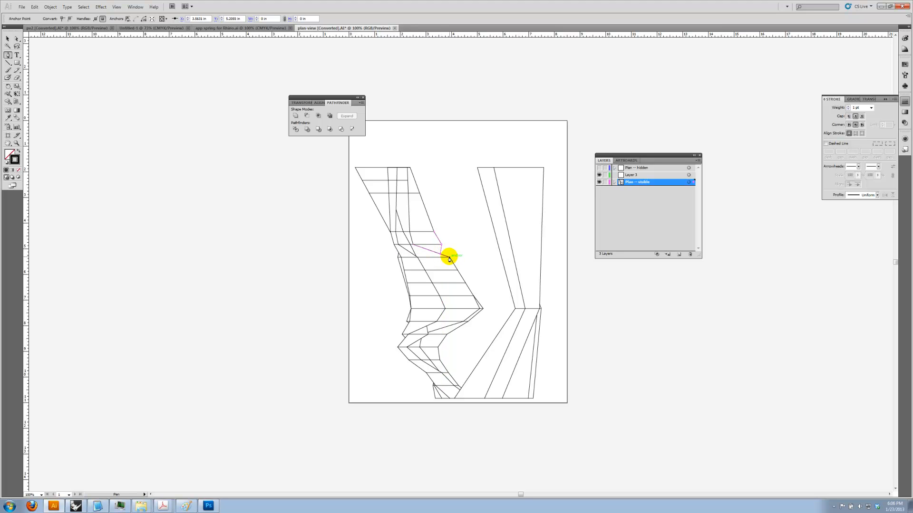
left_click(360, 223)
left_click(8, 46)
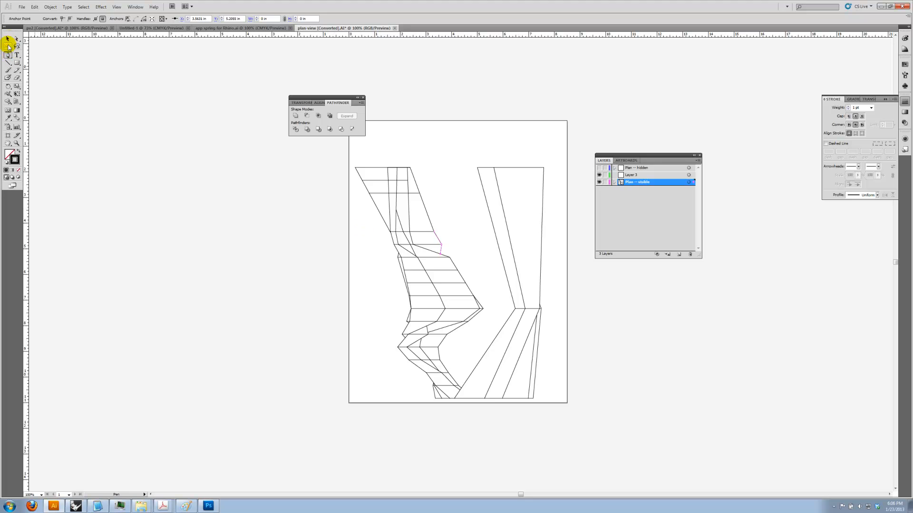
key("a")
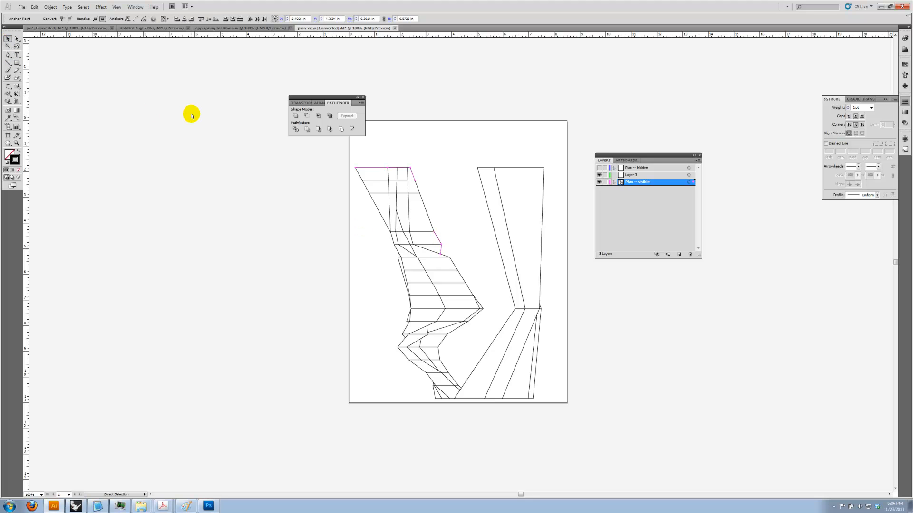
key("ctrl+shift+a")
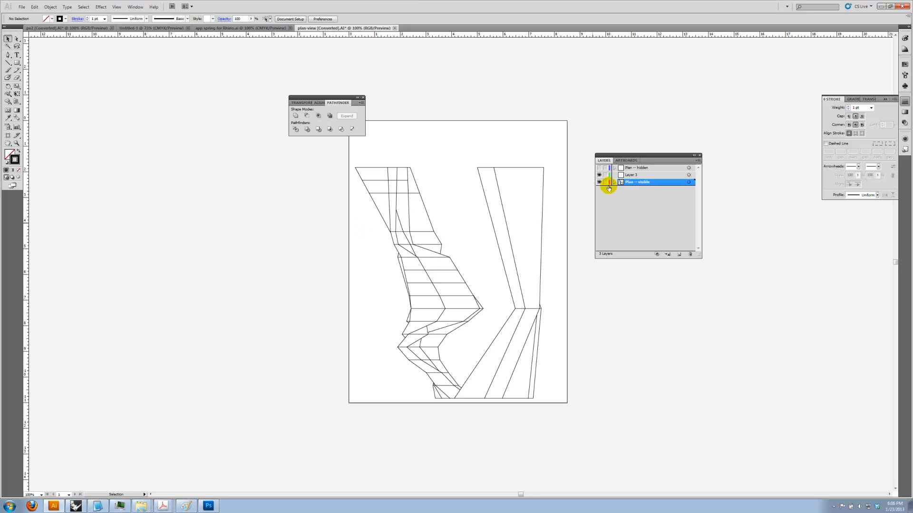
- Lock the Plan -- hidden and Plan -- visible layers and ready the Pen tool on the unlocked layer between them with a 2 pt stroke
left_click(602, 168)
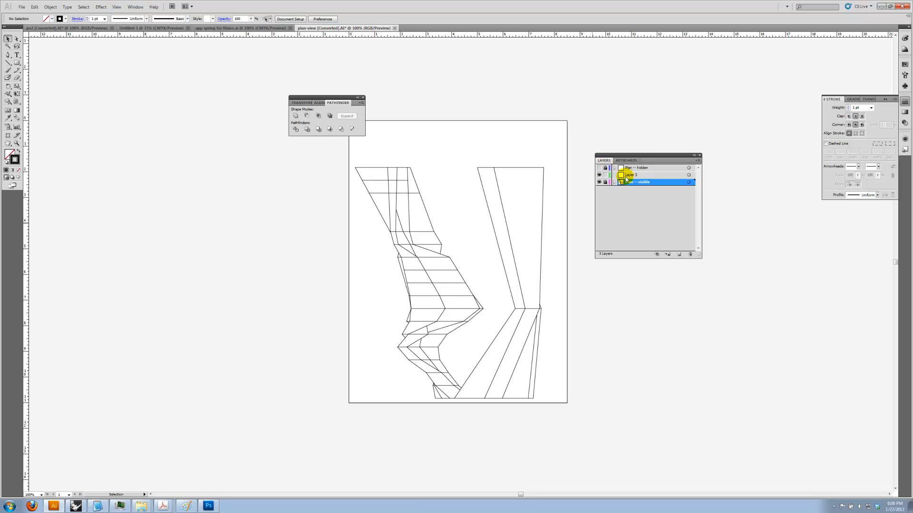
left_click(8, 55)
left_click(870, 107)
left_click(861, 135)
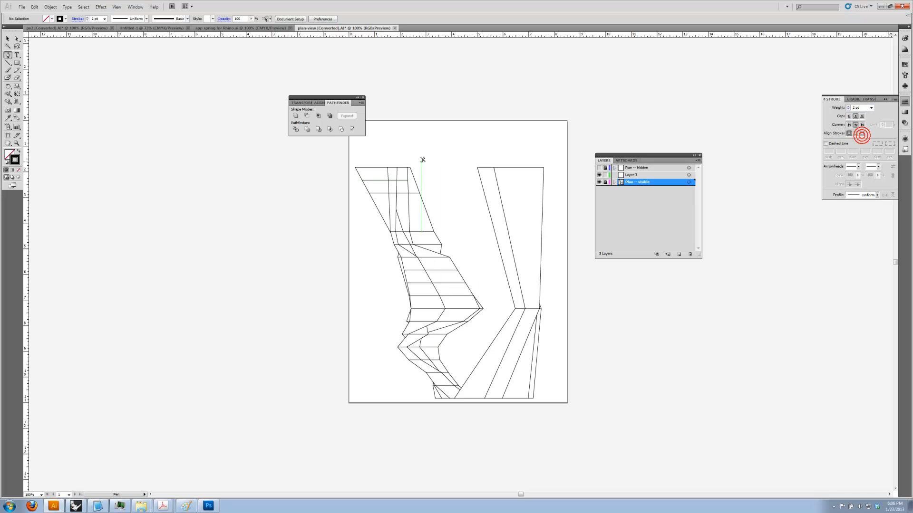
left_click(650, 175)
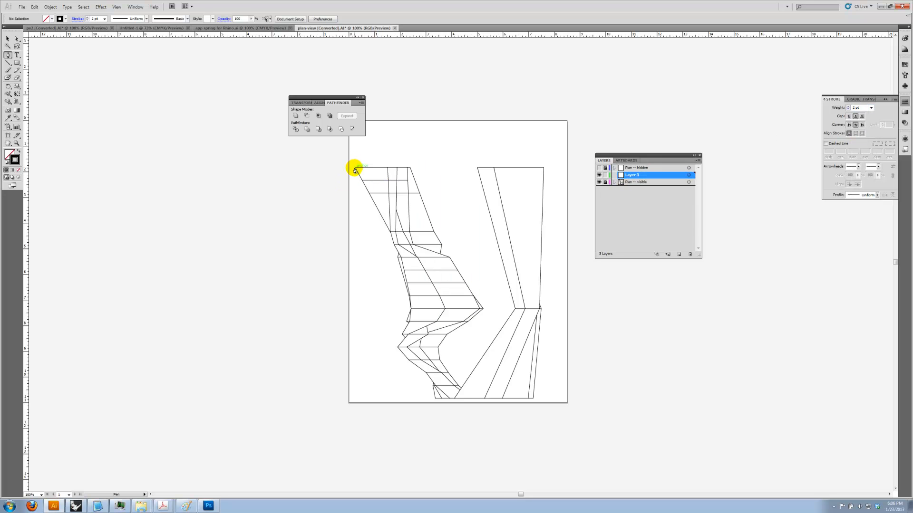
left_click(116, 7)
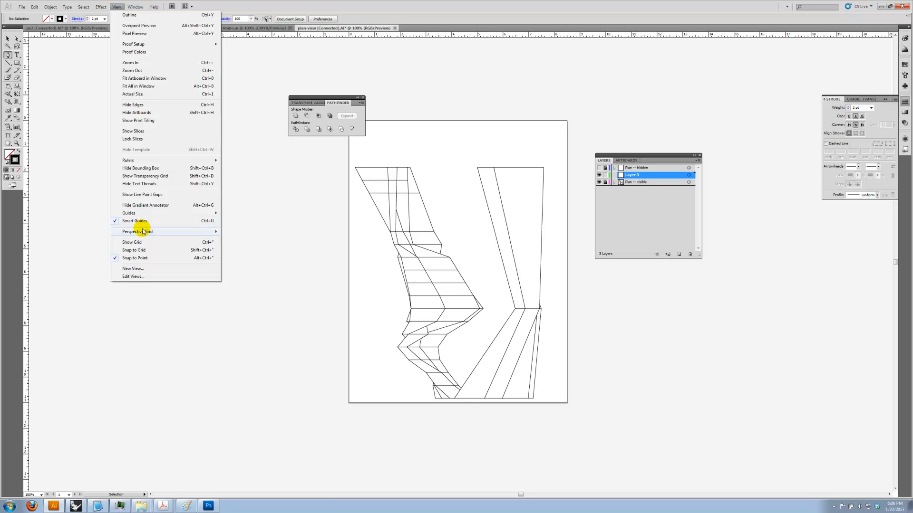
left_click(396, 4)
left_click(356, 169)
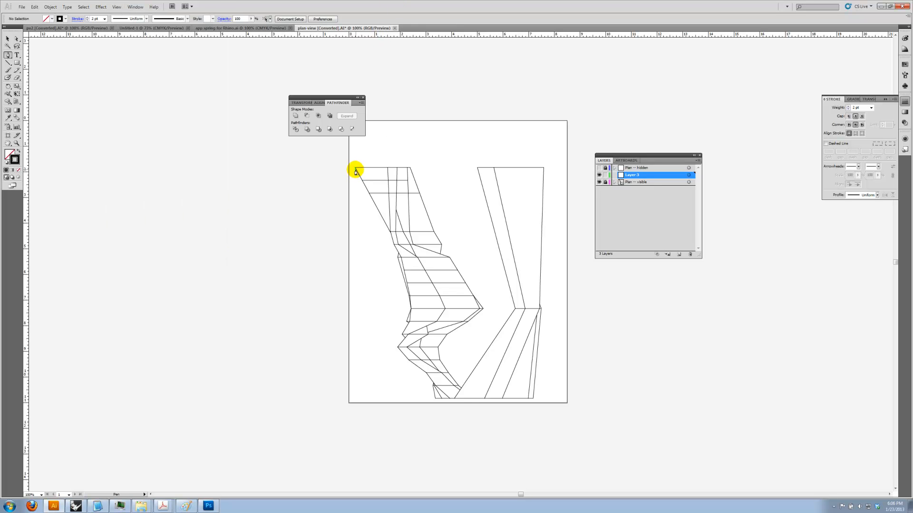
left_click(410, 168)
key("ctrl+z")
key("ctrl+z")
- Trace the left shape's profile from its top-left corner along the top edge and down the right side to its widest point
left_click(355, 168)
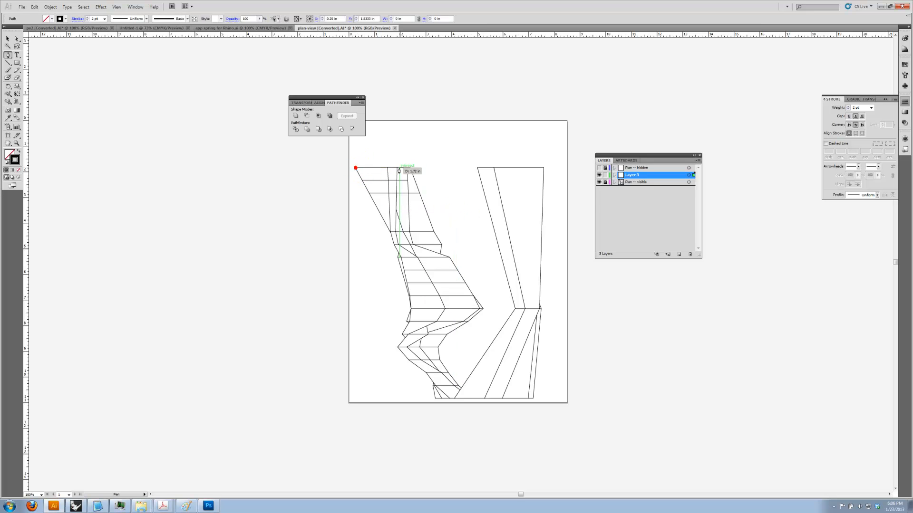
left_click(409, 167)
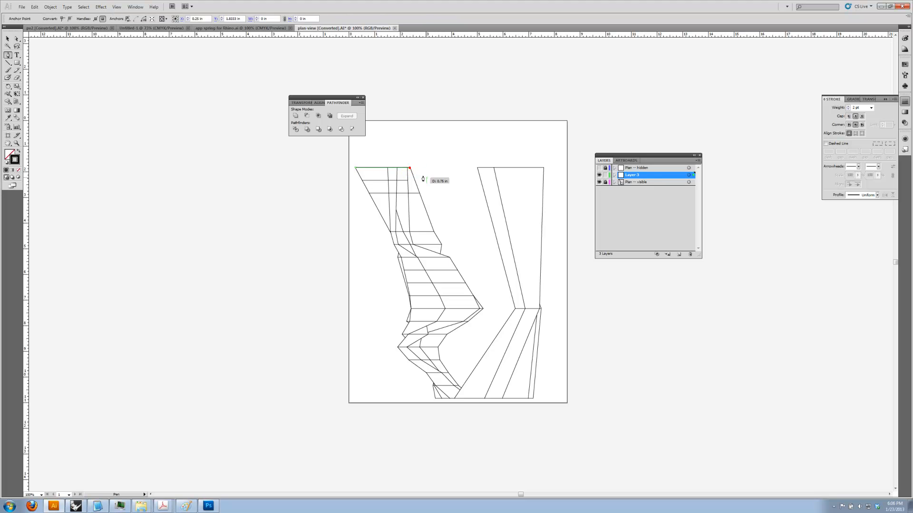
left_click(433, 232)
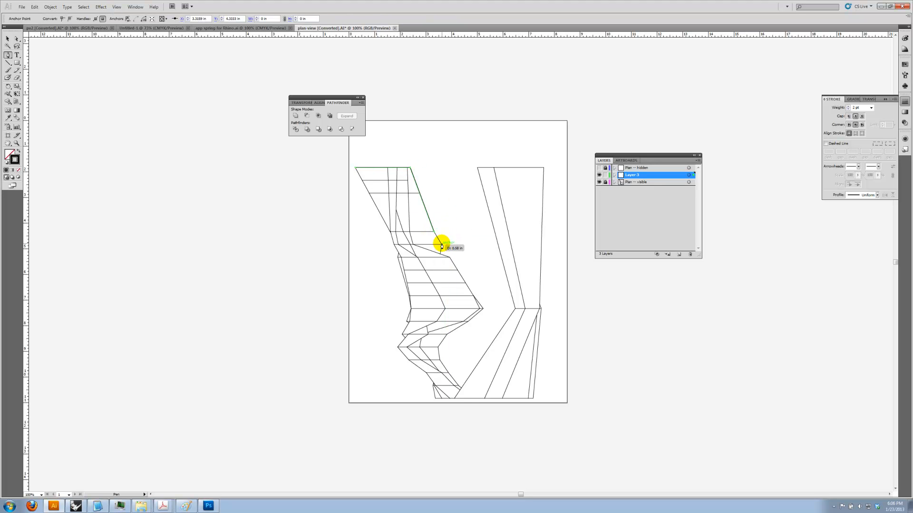
left_click(442, 244)
left_click(440, 254)
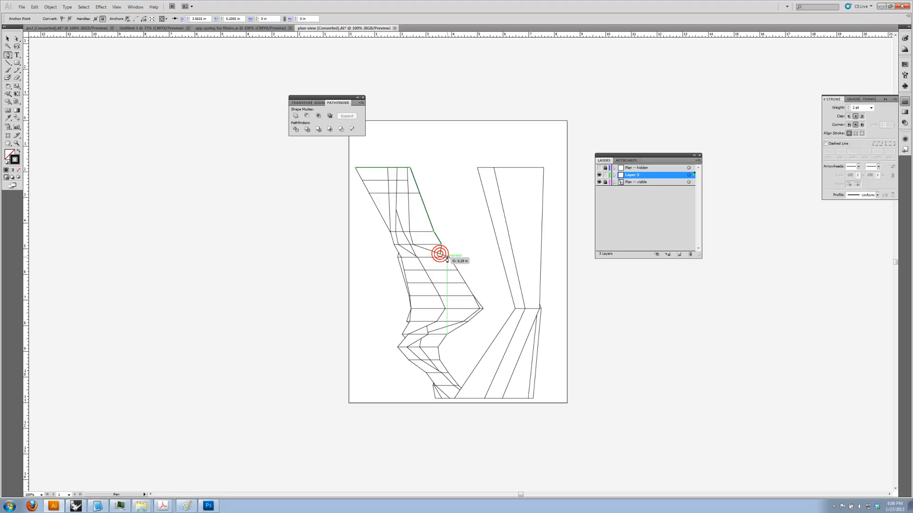
left_click(450, 257)
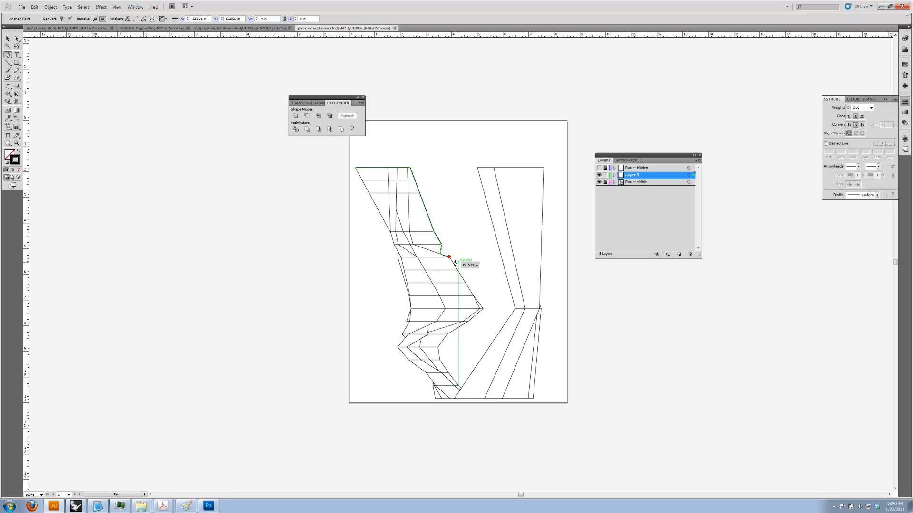
left_click(474, 297)
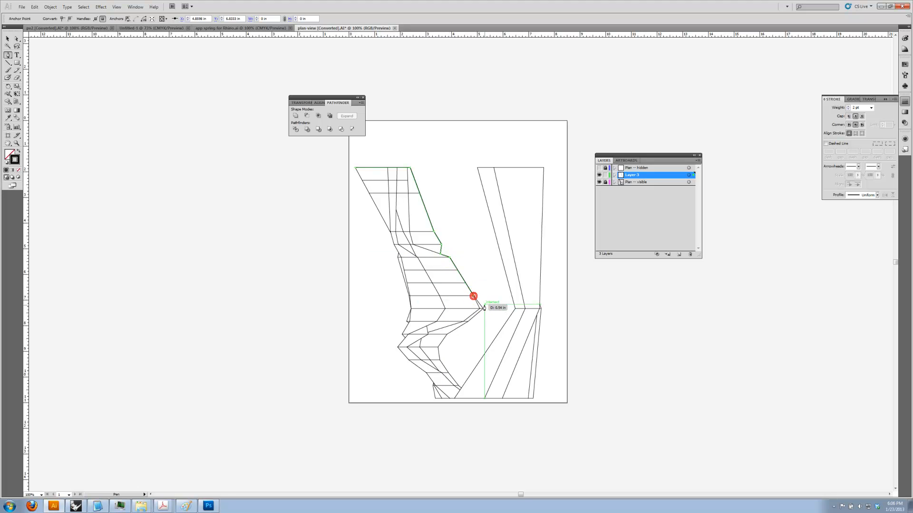
left_click(482, 309)
- Continue the profile path from the widest point down the left shape's lower right side to where it meets the right shape, and end it
left_click(468, 321)
left_click(446, 335)
left_click(439, 348)
left_click(439, 360)
left_click(448, 372)
left_click(456, 380)
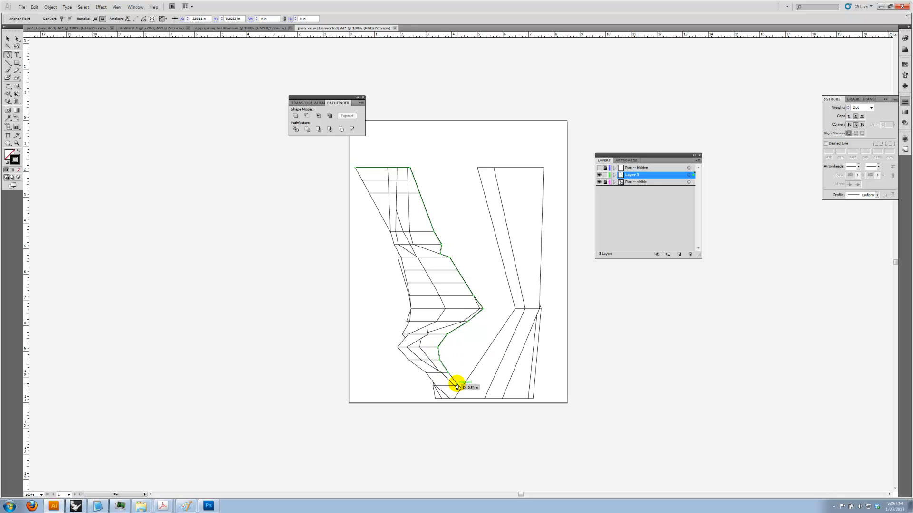
left_click(462, 390)
left_click(8, 39)
left_click(67, 42)
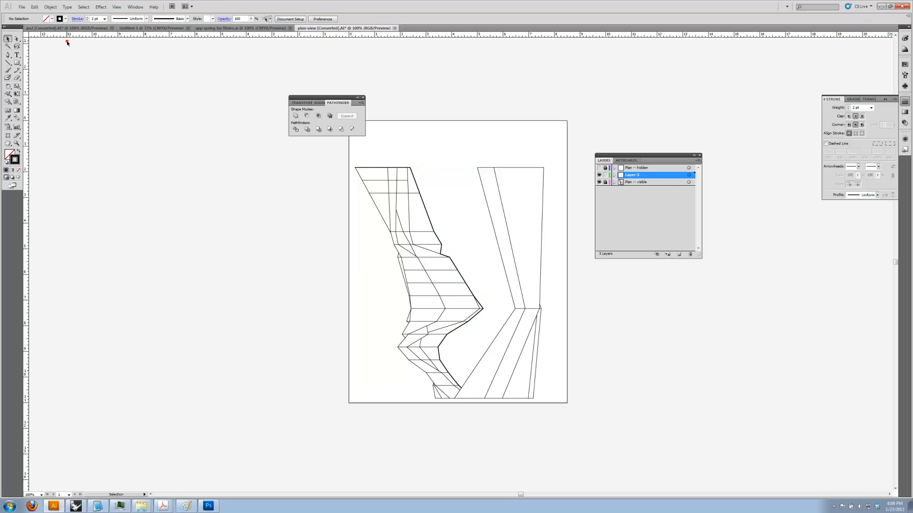
- Trace a second profile path from the left shape's bottom-left corner up its left side to the inward corner at mid-height
left_click(8, 56)
left_click(444, 402)
left_click(434, 399)
left_click(432, 383)
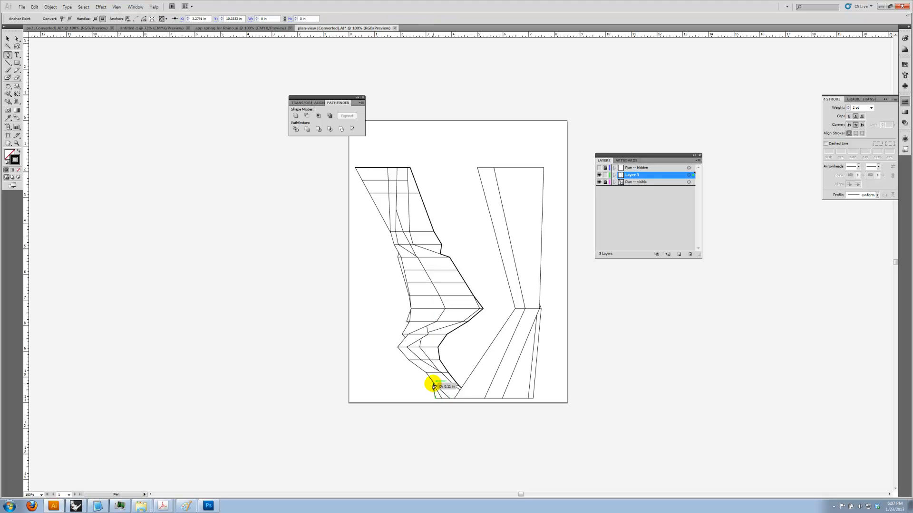
left_click(426, 375)
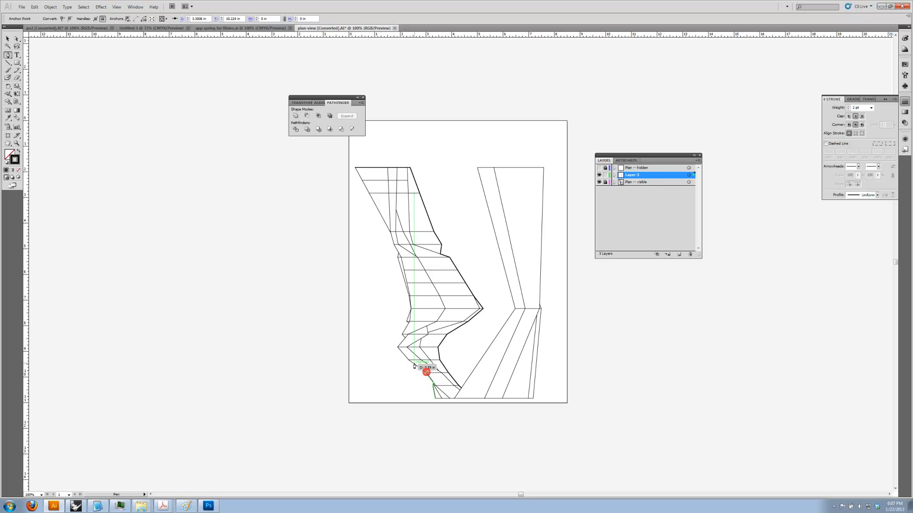
left_click(409, 360)
left_click(399, 348)
left_click(407, 322)
left_click(407, 316)
left_click(410, 307)
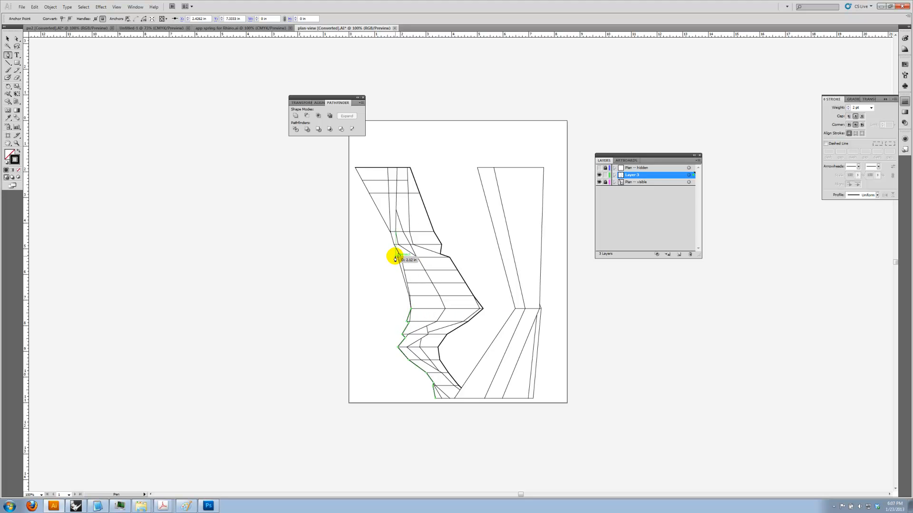
- Continue the left-side profile path up to the shape's top-left corner and end it
left_click(398, 259)
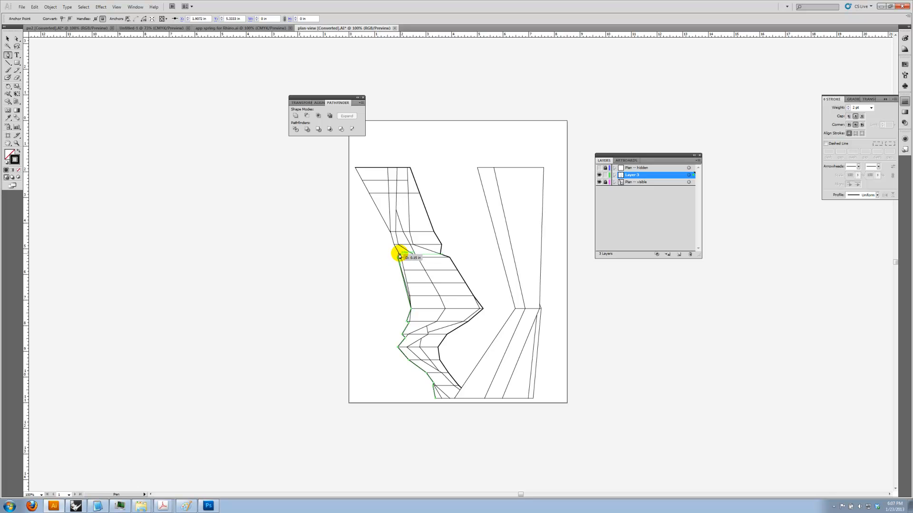
left_click(393, 243)
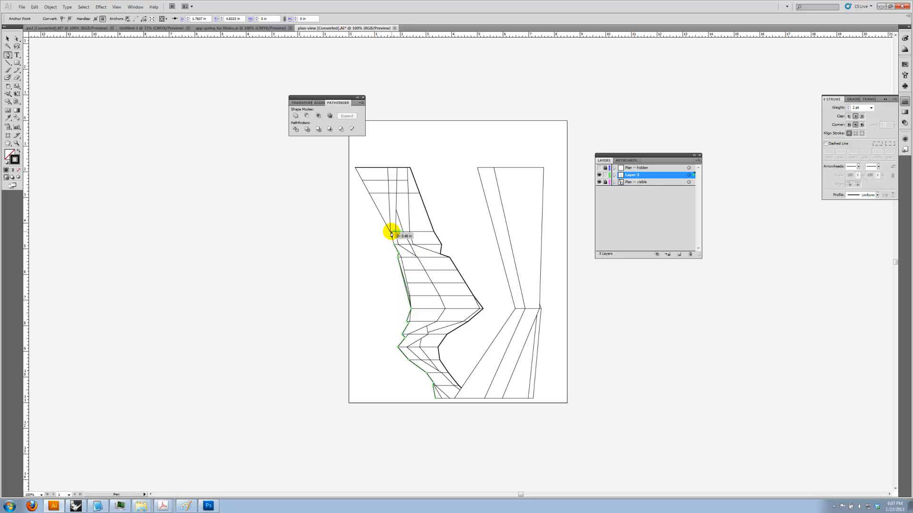
left_click(356, 168)
left_click(147, 95)
key("v")
left_click(143, 90)
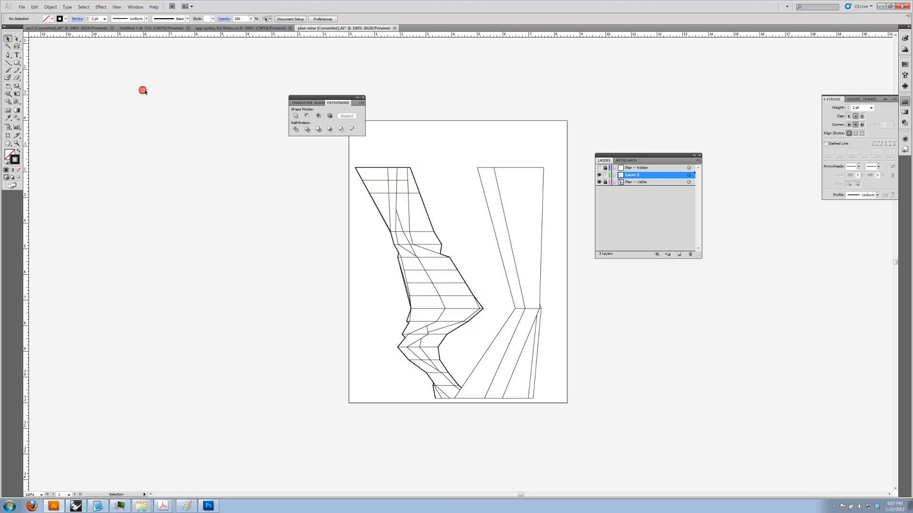
- Trace the right shape's full profile as a closed path, starting and ending at its bottom-right corner
left_click(8, 54)
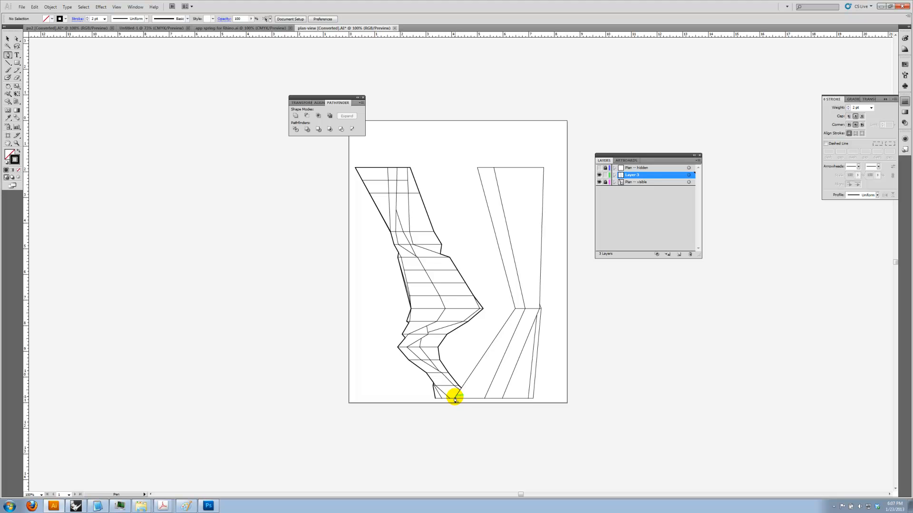
left_click(535, 398)
left_click(541, 309)
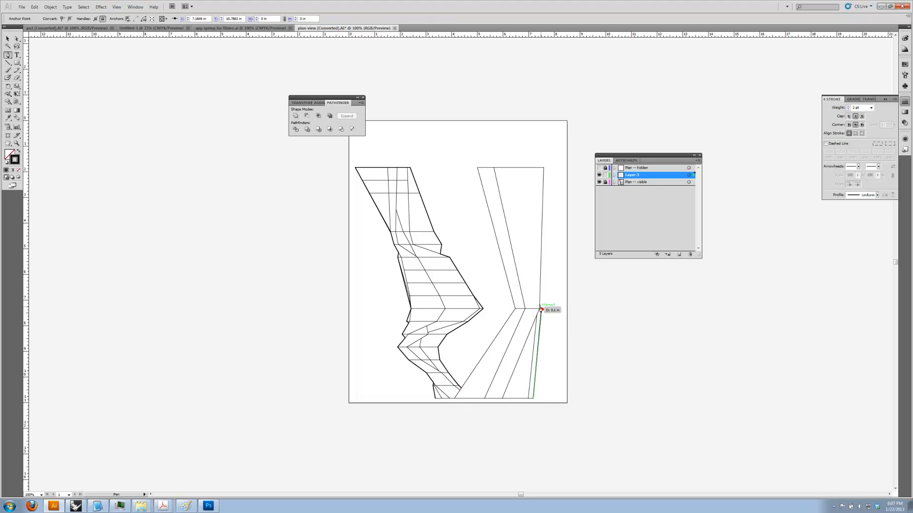
left_click(543, 168)
left_click(478, 168)
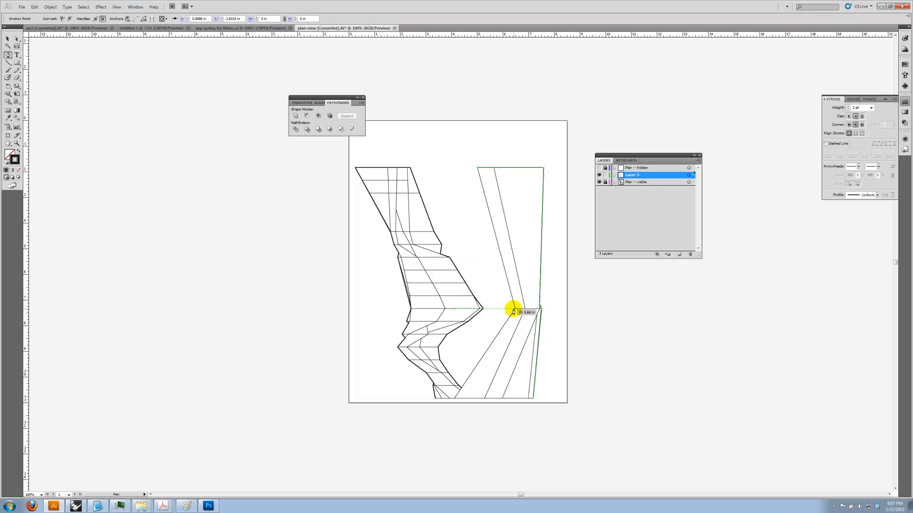
left_click(515, 309)
left_click(454, 399)
left_click(533, 399)
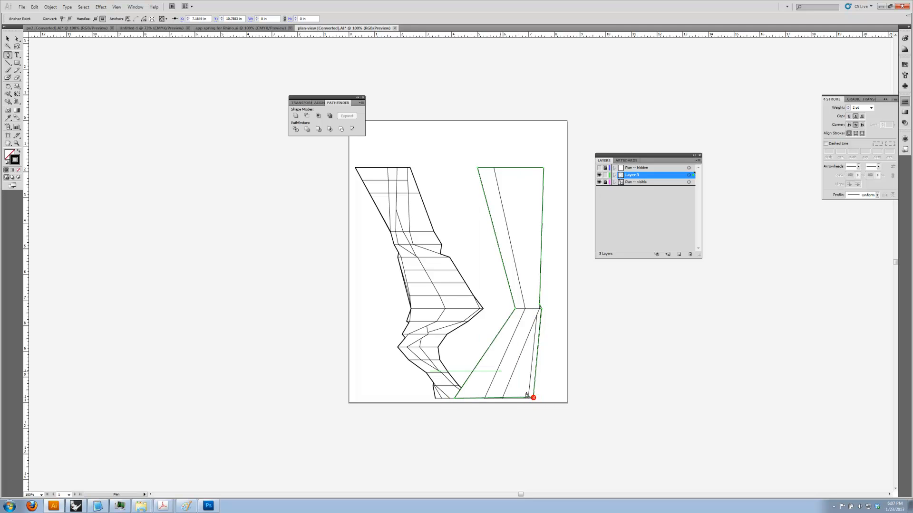
left_click(8, 38)
left_click(116, 94)
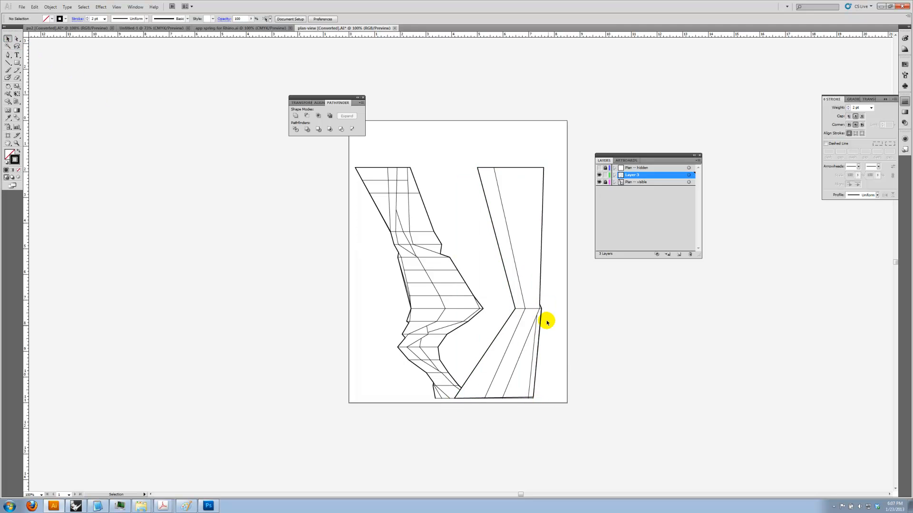
- Try to move the right profile's bottom-right corner onto the underlying linework, and undo the move
left_click(530, 398)
left_click(17, 46)
left_click(17, 39)
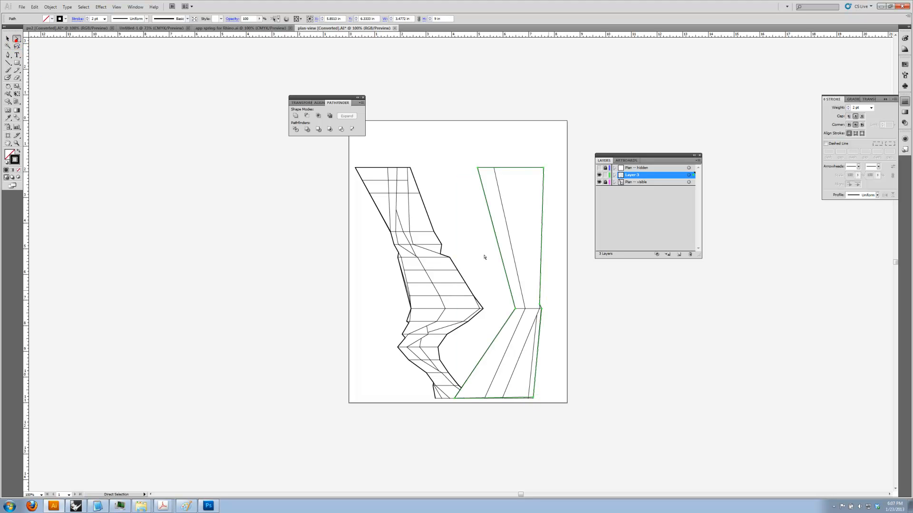
left_click_drag(533, 399, 534, 401)
left_click(549, 390)
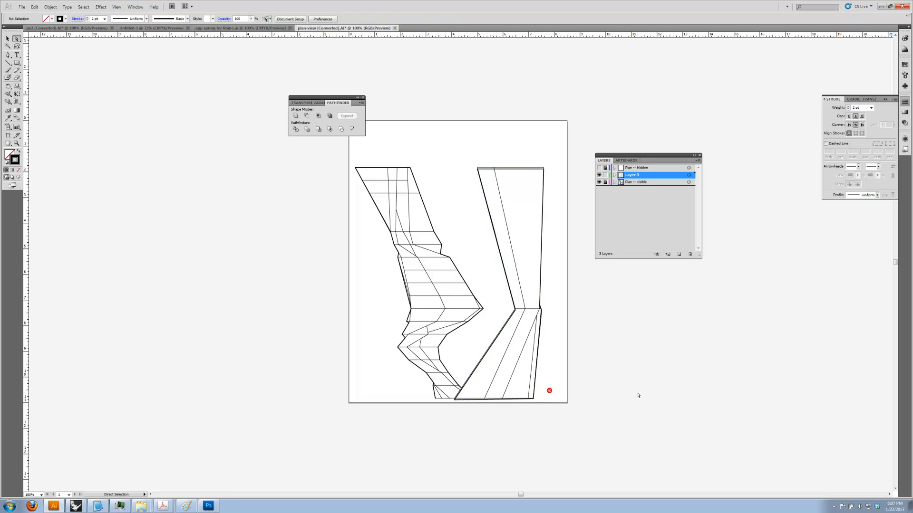
key("ctrl+z")
left_click(547, 390)
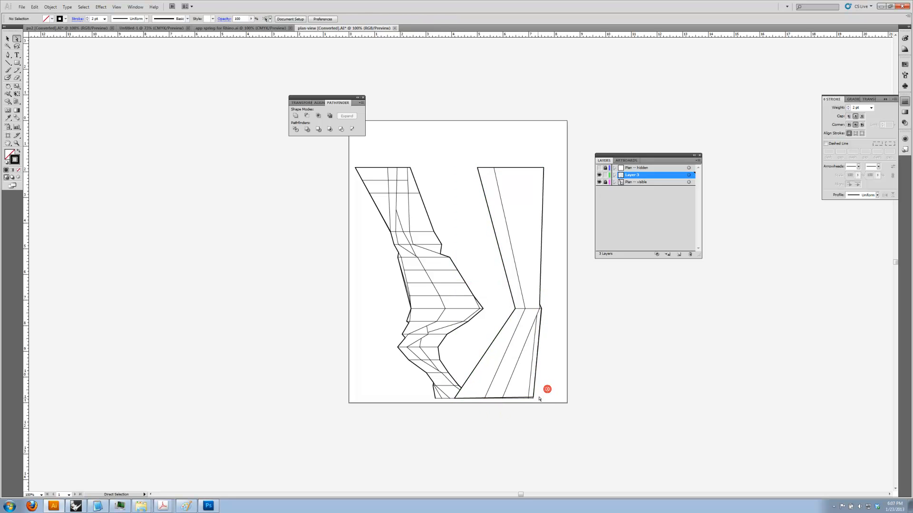
- Move only the right profile's bottom-right anchor point onto the corner of the underlying linework to level the base edge
left_click(533, 399)
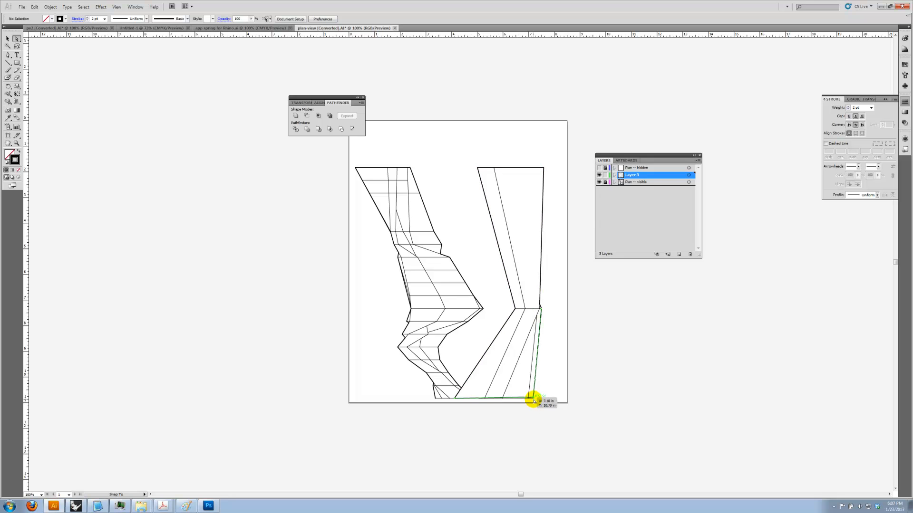
left_click(16, 143)
left_click_drag(506, 377, 560, 421)
left_click(17, 39)
left_click_drag(470, 245, 468, 256)
left_click(16, 144)
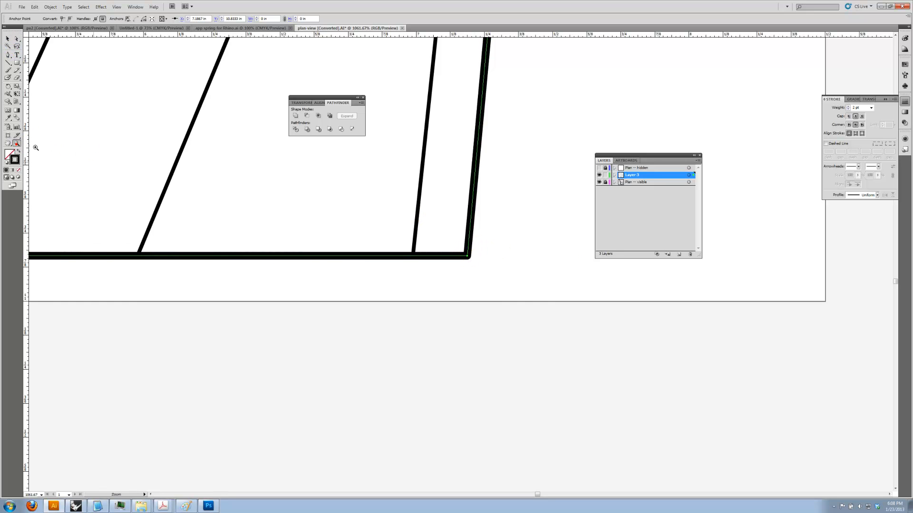
key("super")
left_click(403, 235, "alt")
left_click(402, 235, "alt")
left_click(427, 239, "alt")
left_click(427, 239, "alt")
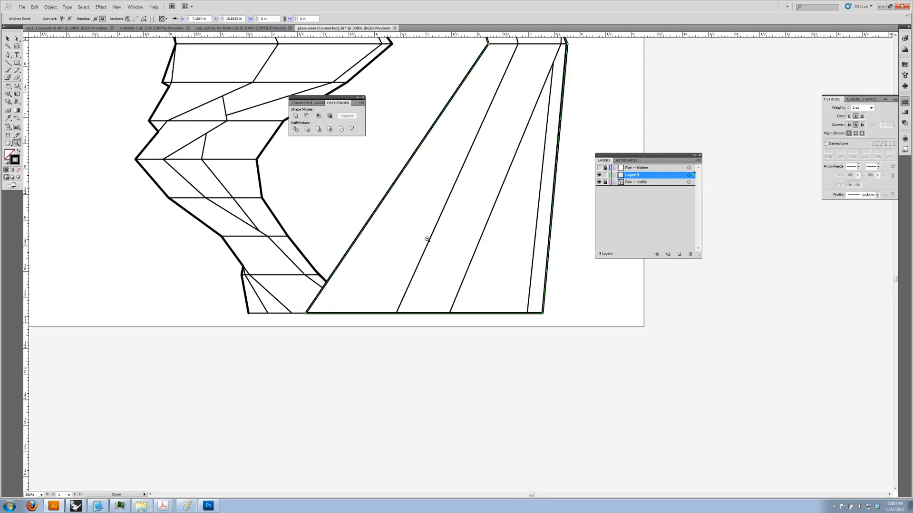
- Move the Pathfinder panel clear of the drawing and deselect the right profile
left_click(426, 238, "alt")
left_click(427, 239, "alt")
left_click_drag(486, 208, 474, 330)
left_click_drag(328, 99, 713, 79)
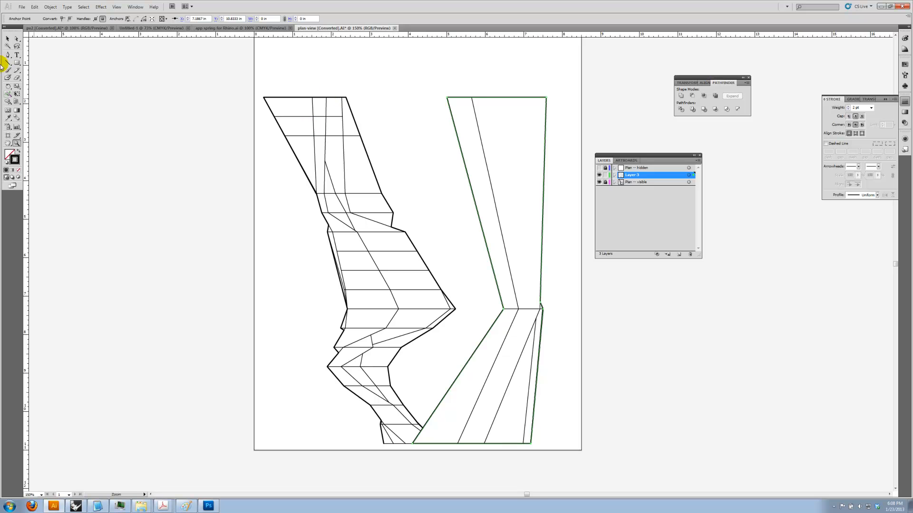
left_click(8, 37)
left_click(526, 167)
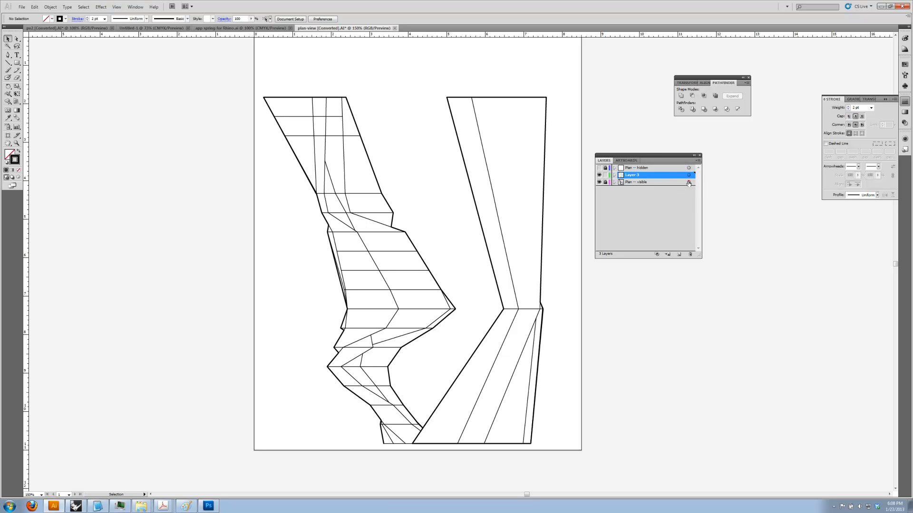
- Unlock the Plan -- visible layer and set the stroke weight of all its linework to 0.75 pt
left_click(604, 182)
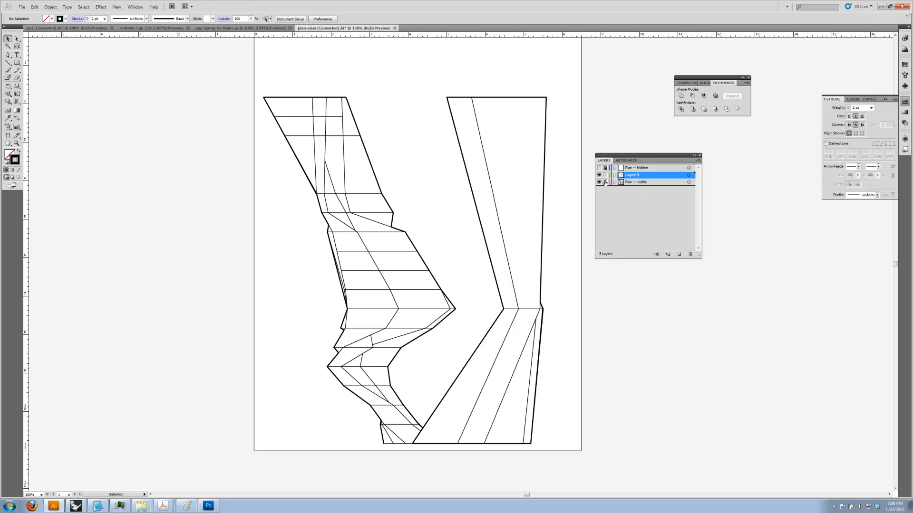
left_click(688, 182)
left_click(860, 107)
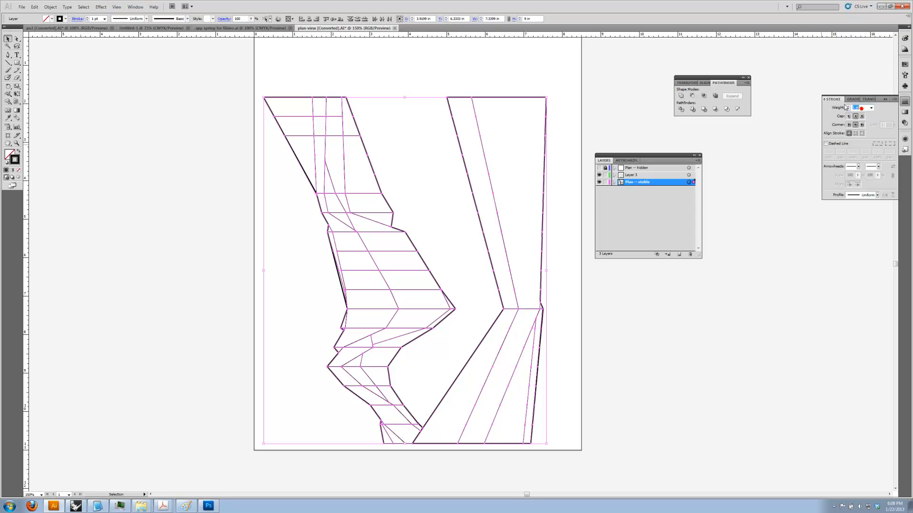
type(".75")
key("Return")
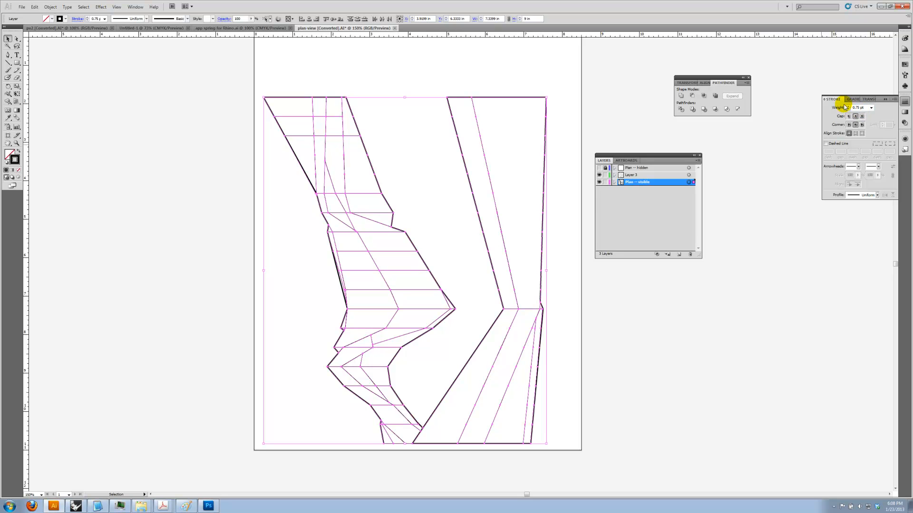
left_click(806, 161)
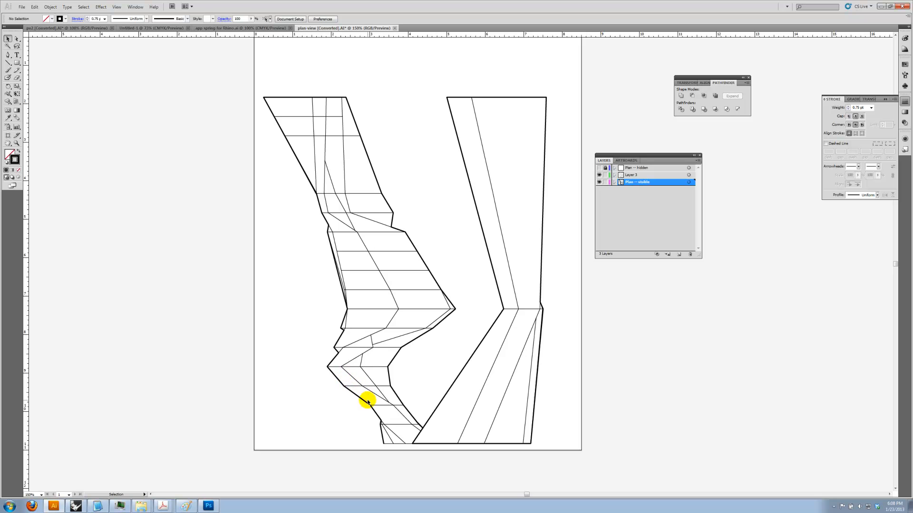
- Switch to Rhino, undo the Make2D, and fit its window to the right half of the screen
left_click(77, 506)
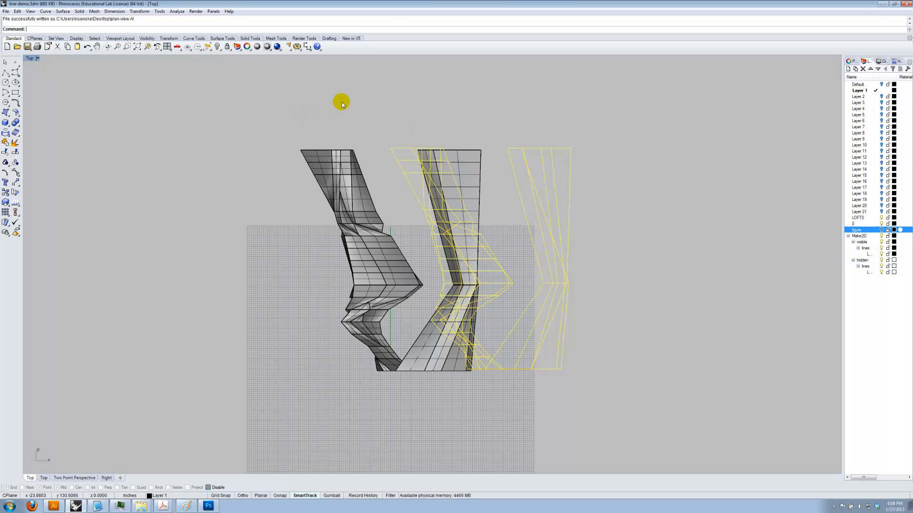
key("ctrl+z")
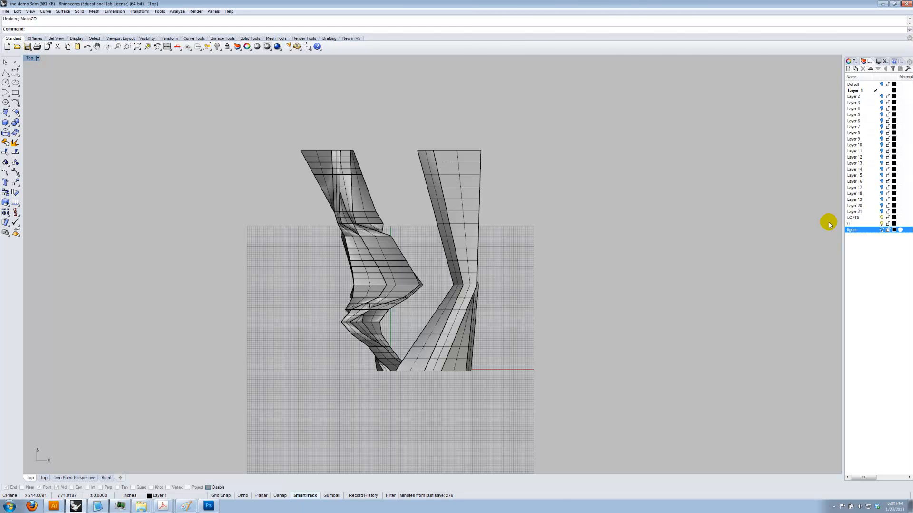
key("super+Right")
- Switch back to Illustrator, fit its window to the left half of the screen, and move the Layers panel clear of the drawing
left_click(230, 76)
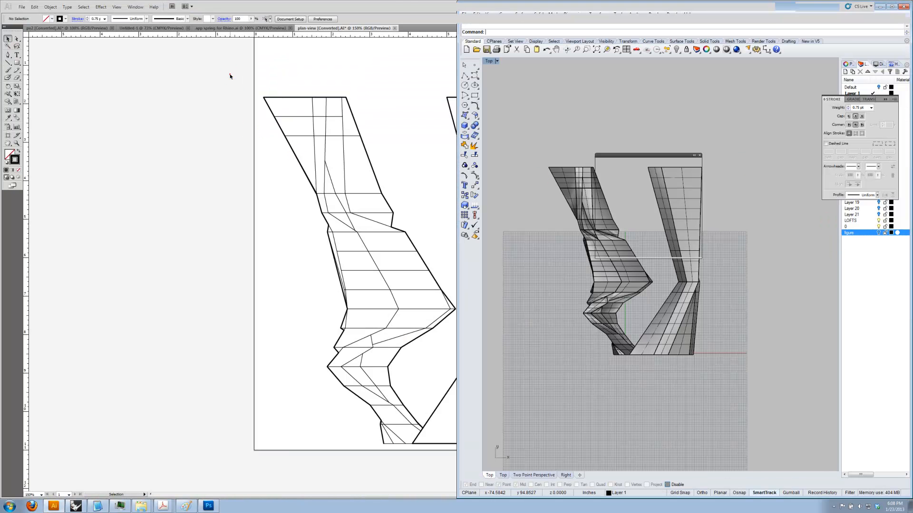
key("super+Left")
key("space")
left_click_drag(342, 207, 152, 204)
left_click_drag(592, 155, 760, 162)
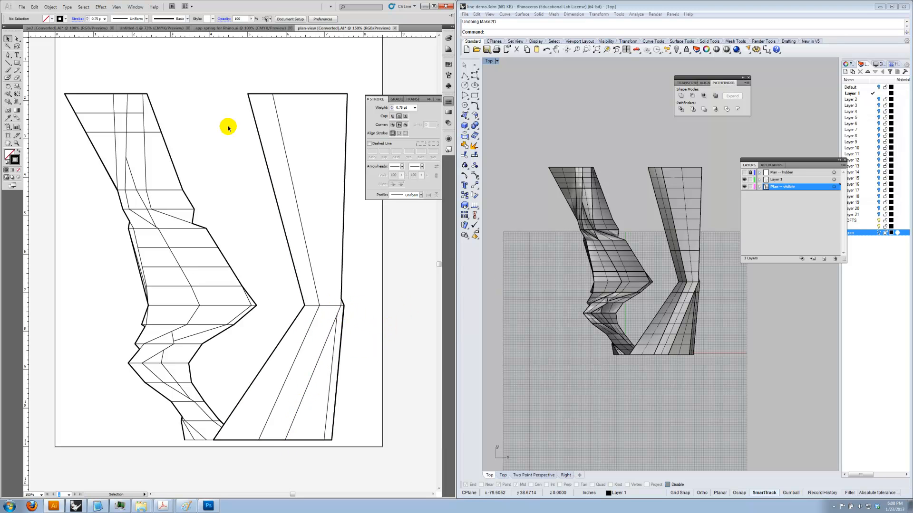
- Lock the Plan -- visible layer and trace the right shape's lower fold line on Layer 3, from the base edge up to the right-hand bend
left_click(17, 55)
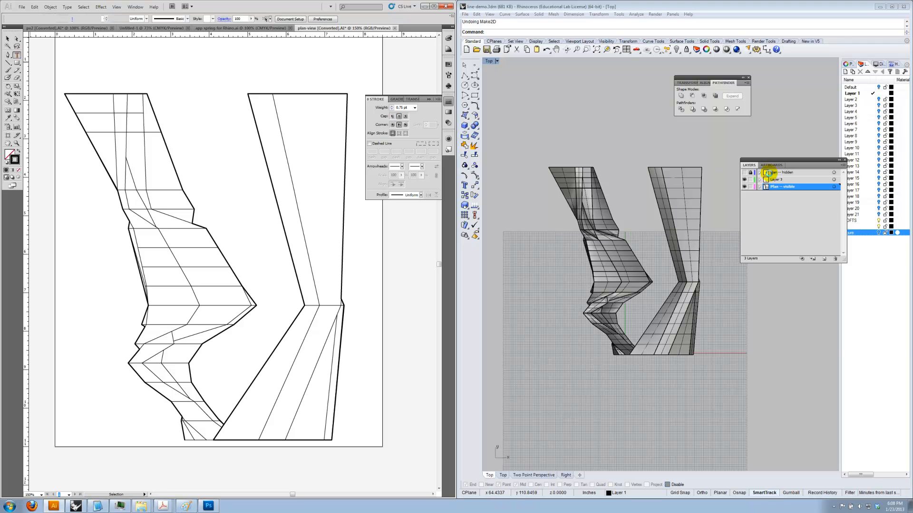
left_click(785, 181)
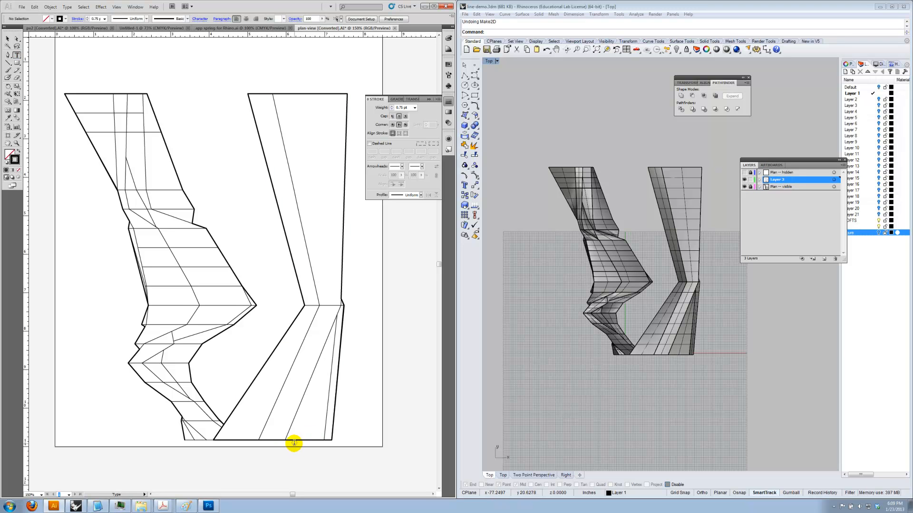
left_click(8, 55)
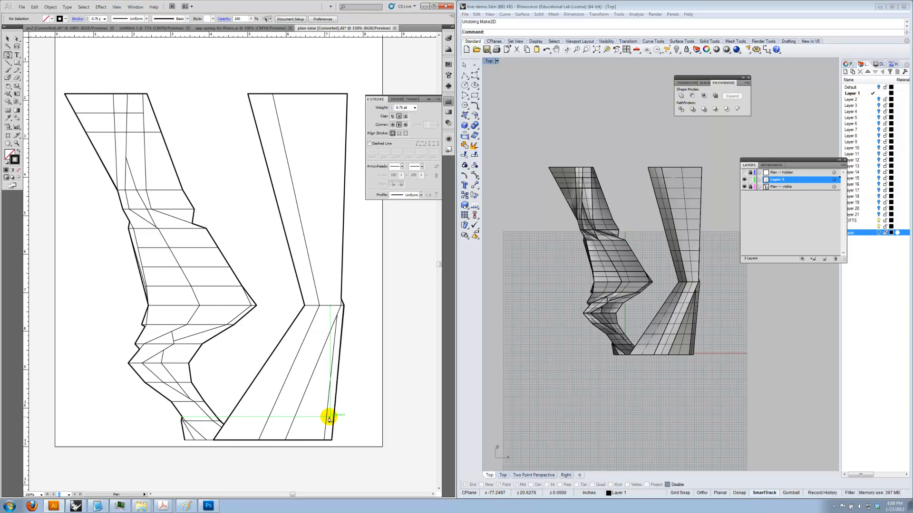
left_click(286, 441)
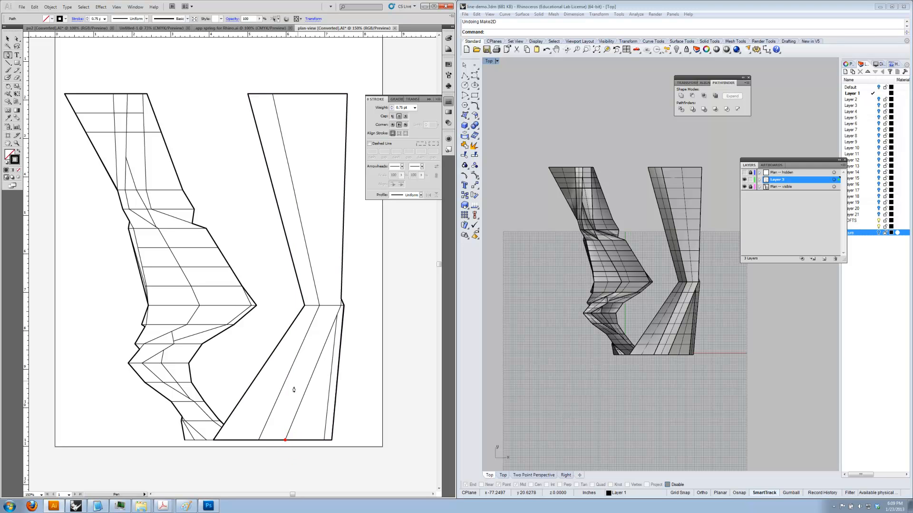
left_click(341, 303)
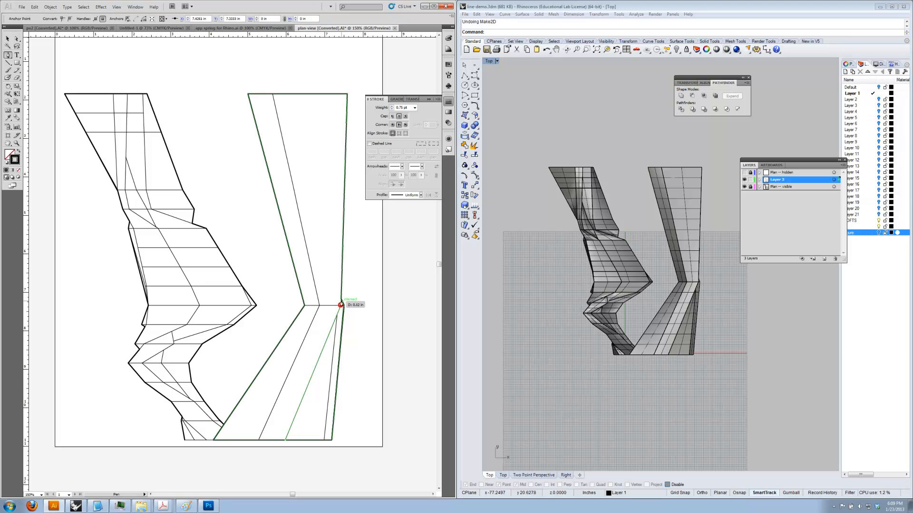
left_click(21, 41)
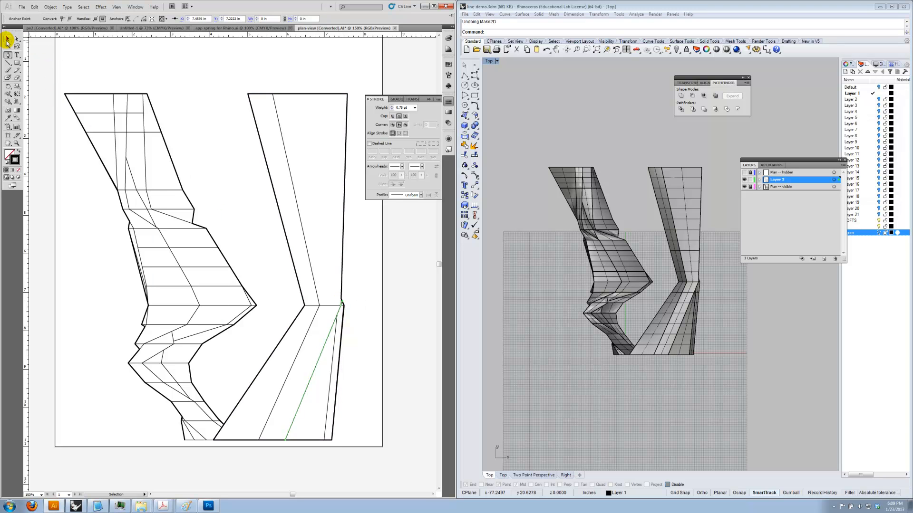
- Set the traced fold line's stroke weight to 2 pt and deselect it
left_click(415, 107)
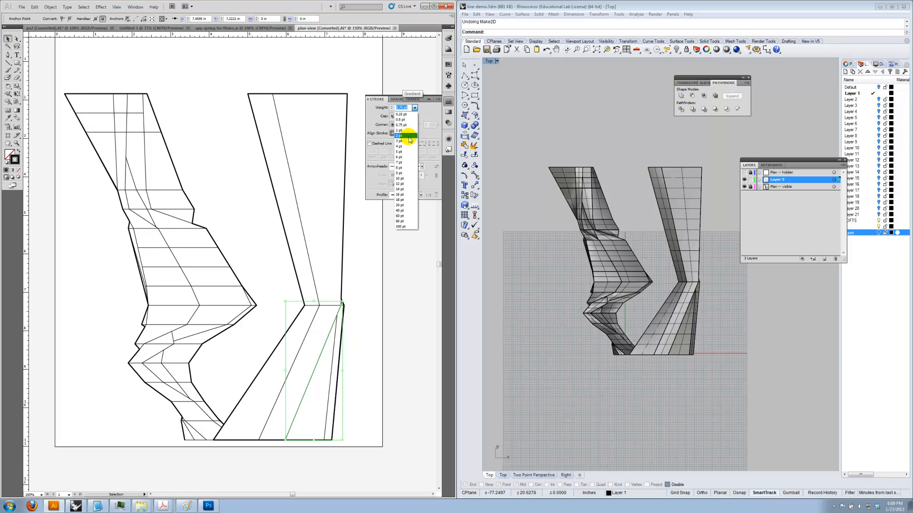
left_click(408, 136)
left_click(407, 269)
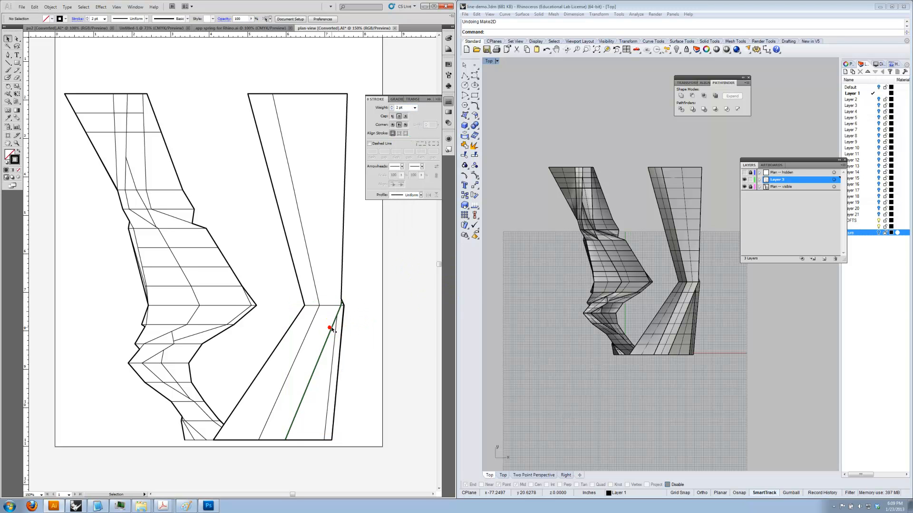
- Bring the Illustrator panels back into view and place the Layers panel directly beneath the Stroke panel
left_click(598, 304)
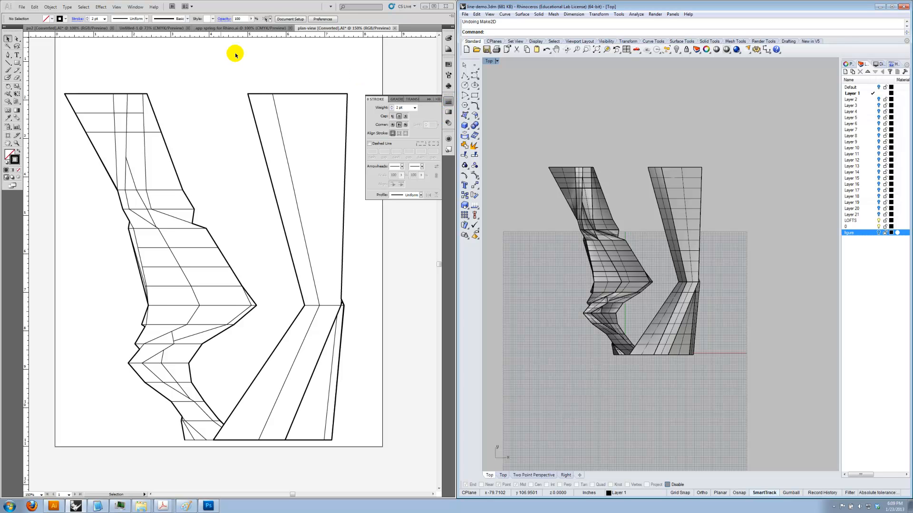
left_click(135, 7)
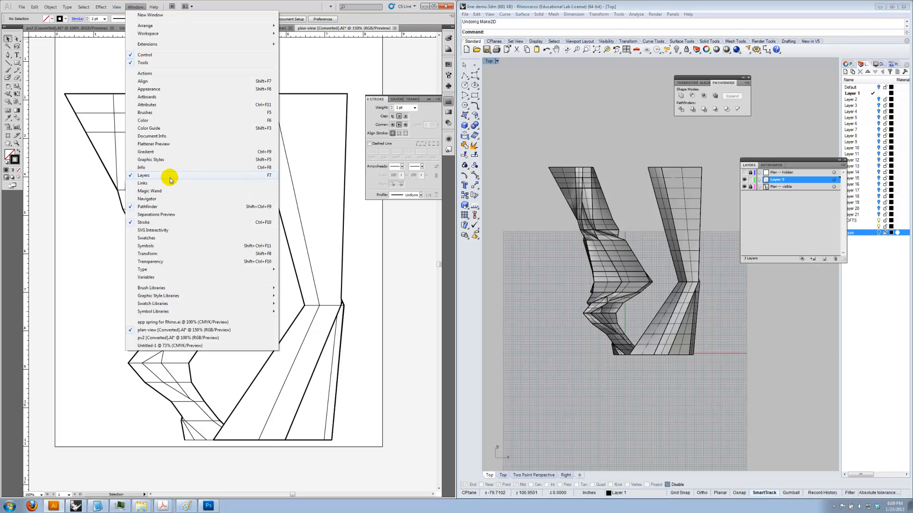
left_click(772, 158)
left_click_drag(771, 160, 398, 219)
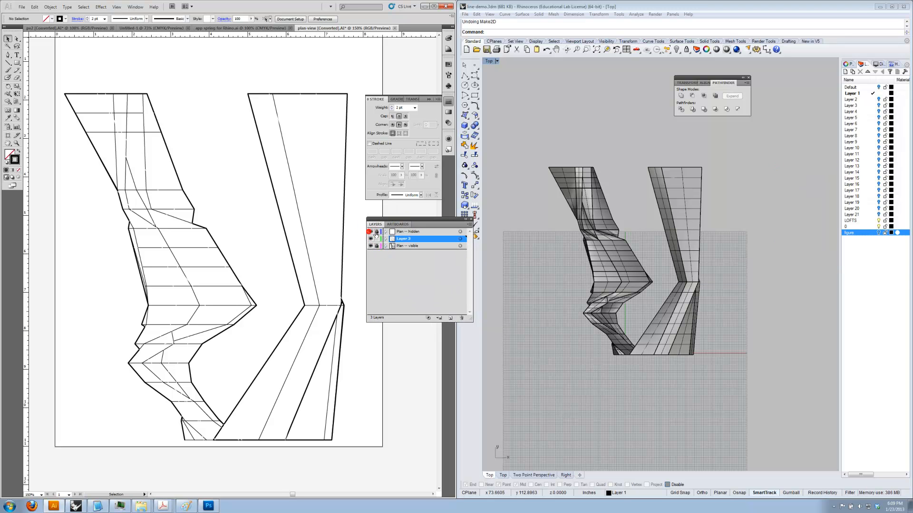
- Show and unlock the Plan -- hidden layer and set the stroke color of all its linework to 31% black
left_click(459, 232)
left_click(459, 232)
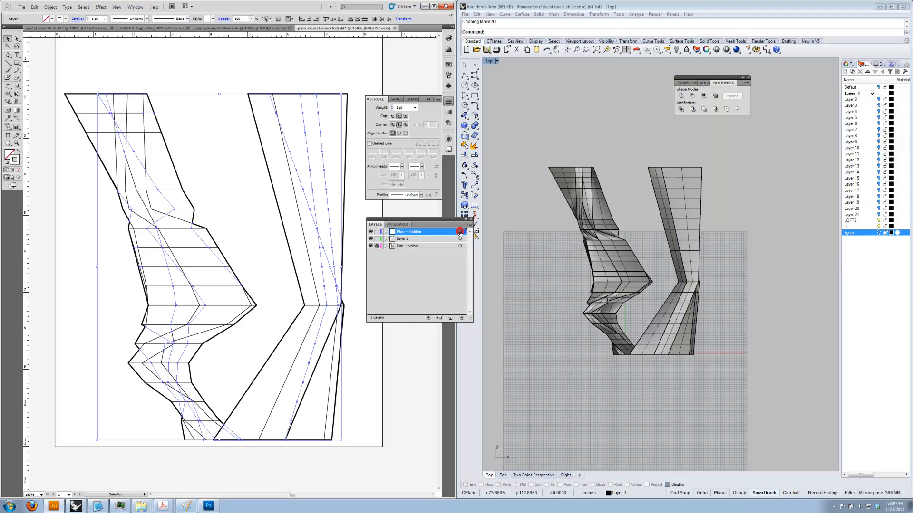
left_click(18, 159)
left_click_drag(395, 61, 400, 62)
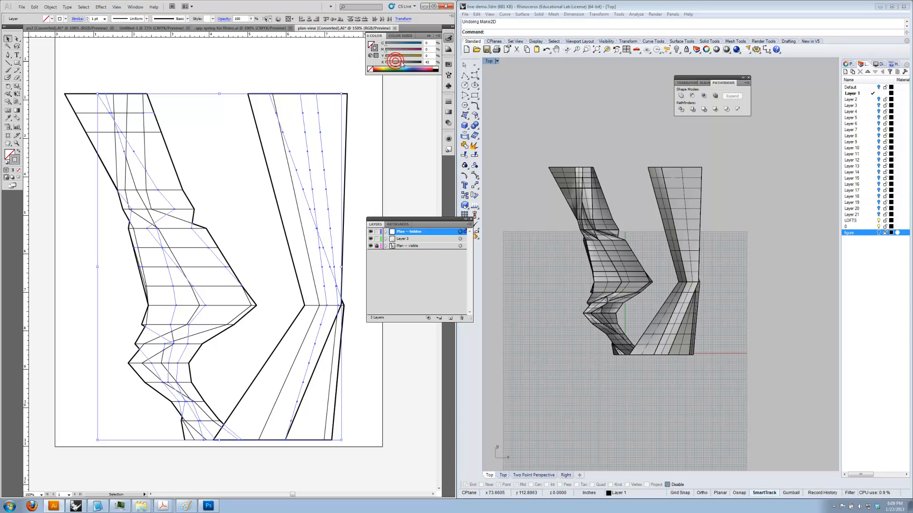
left_click(357, 103)
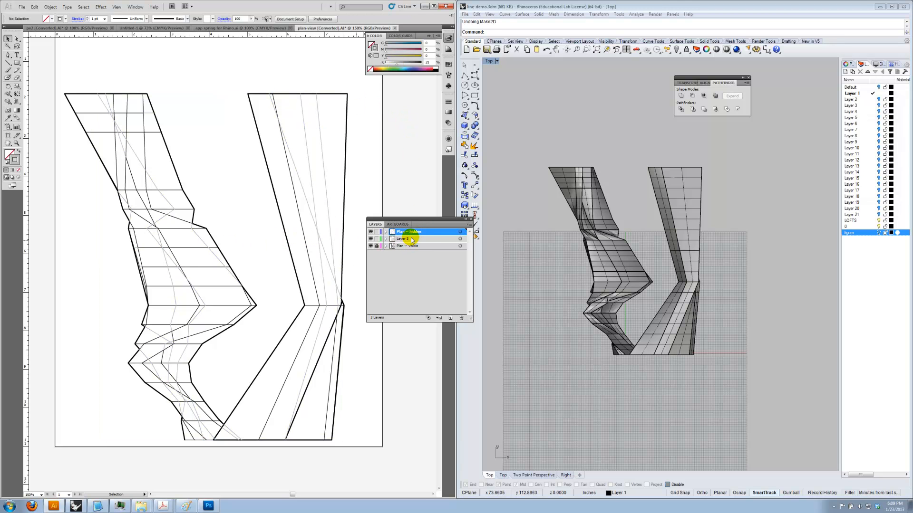
- Move the Plan -- hidden layer beneath Plan -- visible and set its linework to a 0.75 pt stroke
left_click_drag(404, 232, 405, 251)
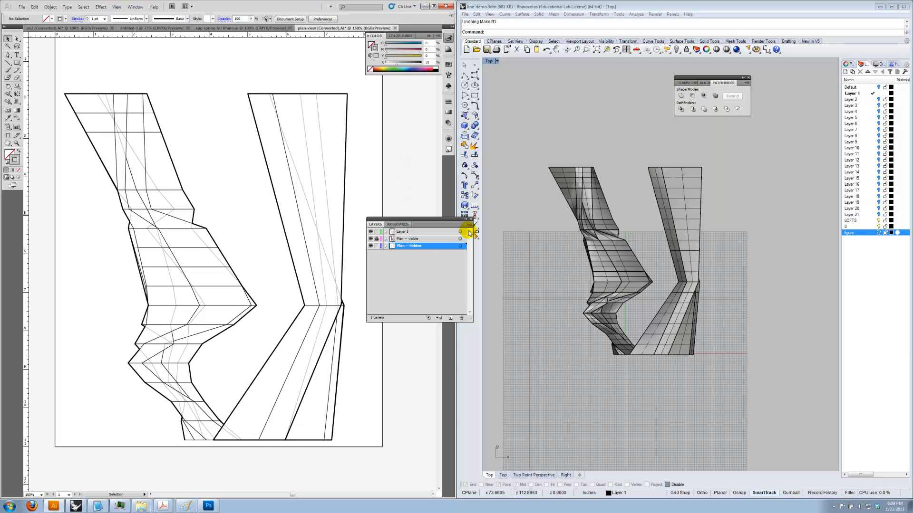
left_click(460, 246)
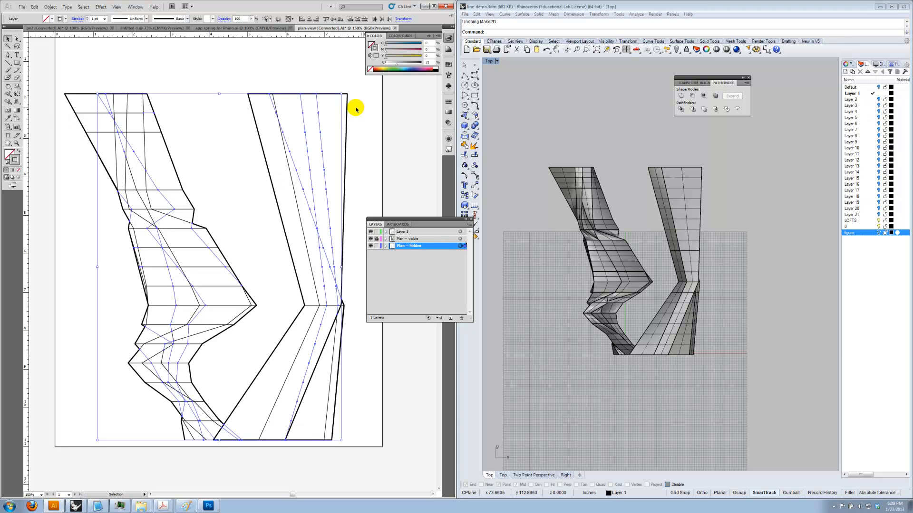
left_click(447, 102)
left_click(415, 108)
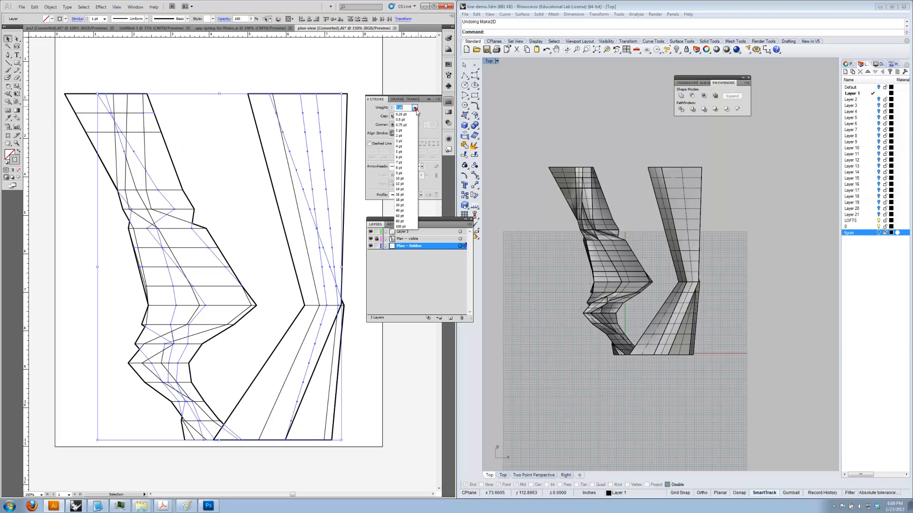
left_click(411, 125)
left_click(385, 63)
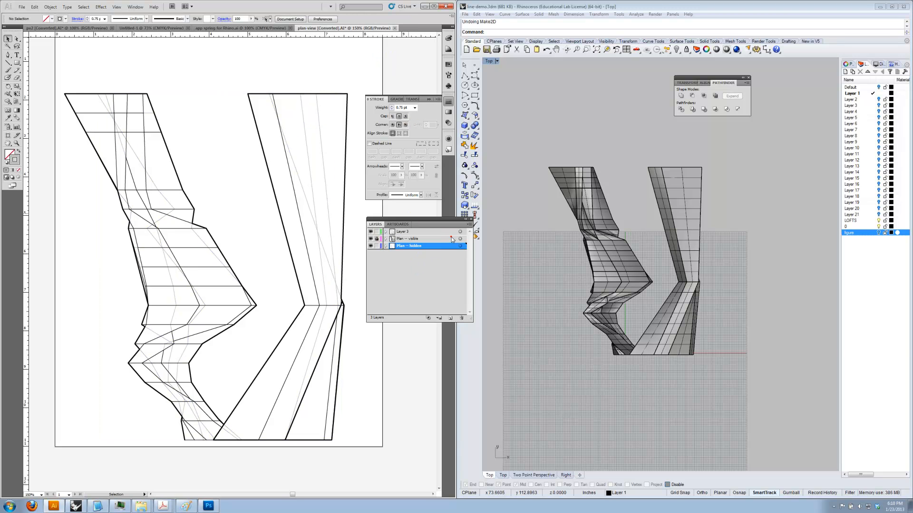
- Unlock the Plan -- visible layer and set the stroke weight of all its linework to 1 pt
left_click(425, 239)
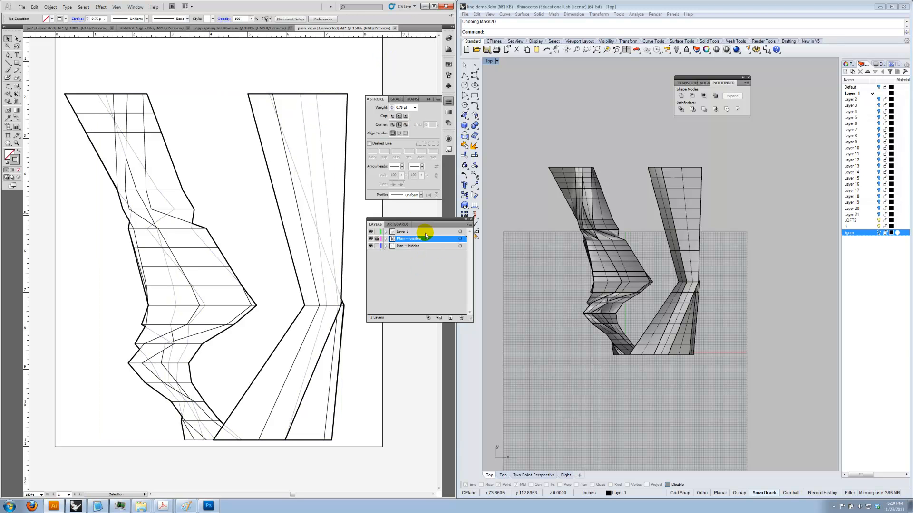
left_click(460, 239)
left_click(414, 108)
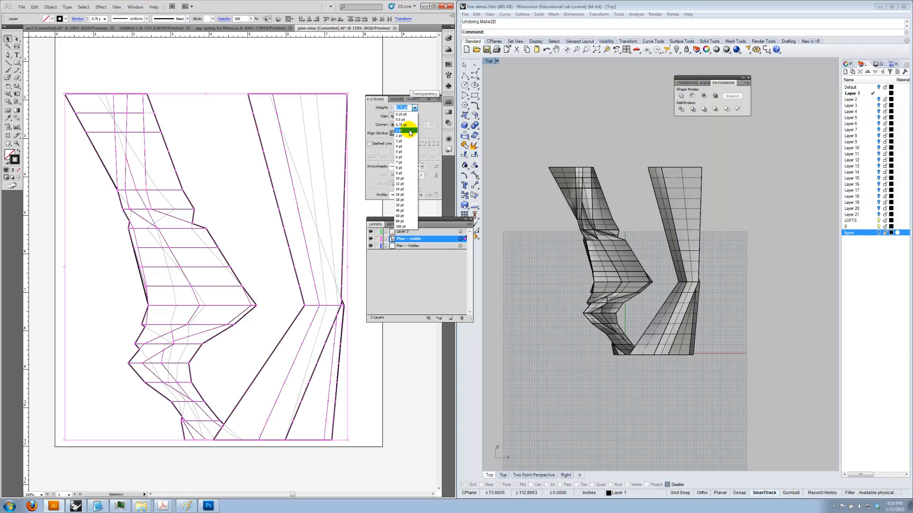
left_click(410, 130)
left_click(325, 63)
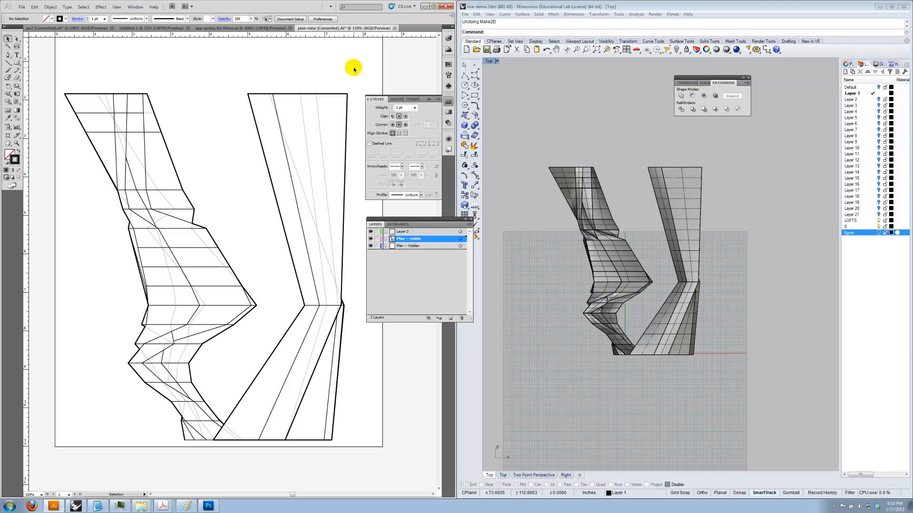
- Make all Plan -- hidden linework dashed with a 2 pt dash
left_click(460, 246)
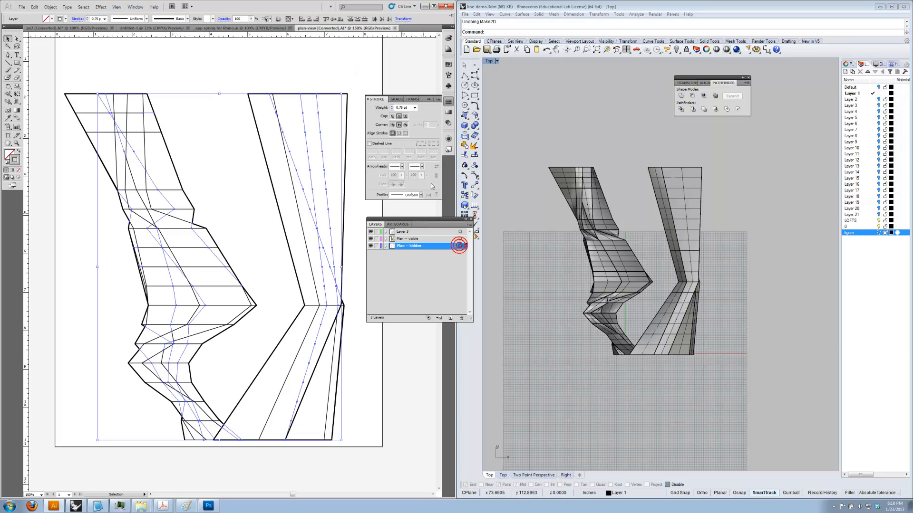
left_click(384, 144)
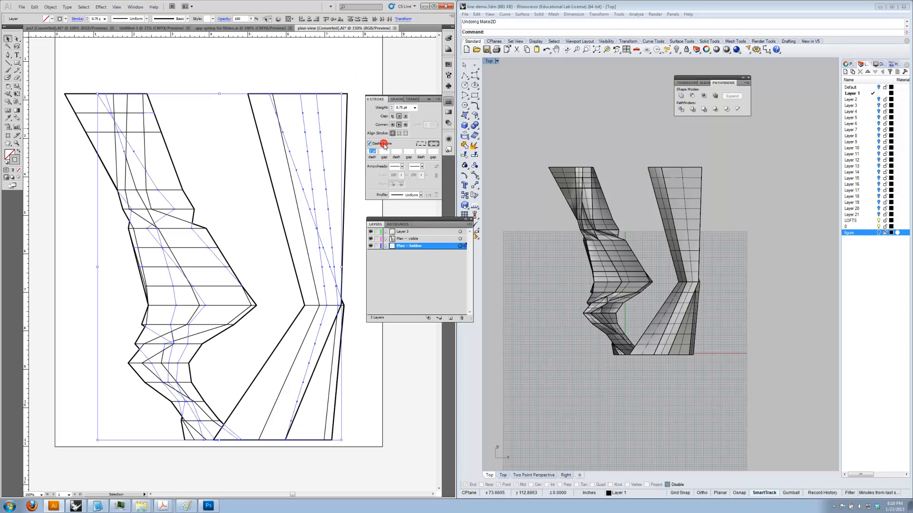
type("2")
left_click(328, 69)
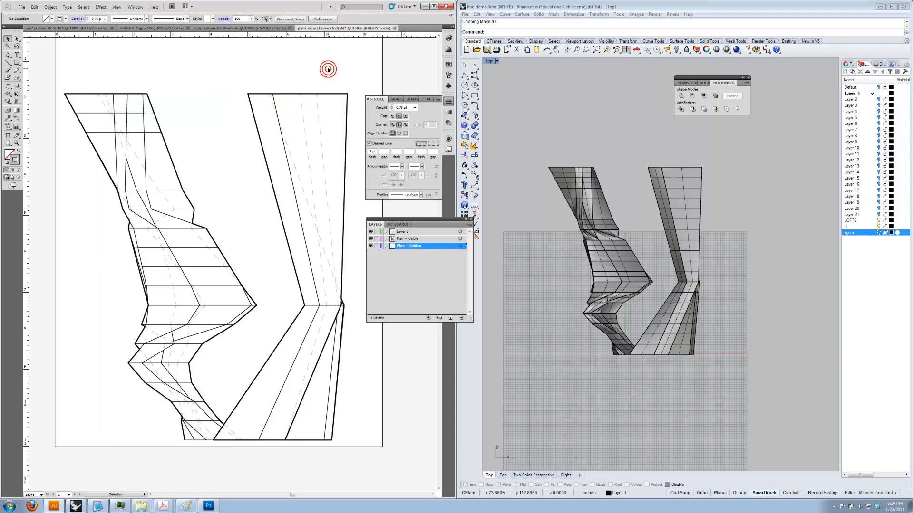
- Lengthen the dashes of all linework on the Plan -- hidden layer
left_click(460, 246)
left_click_drag(375, 151, 372, 174)
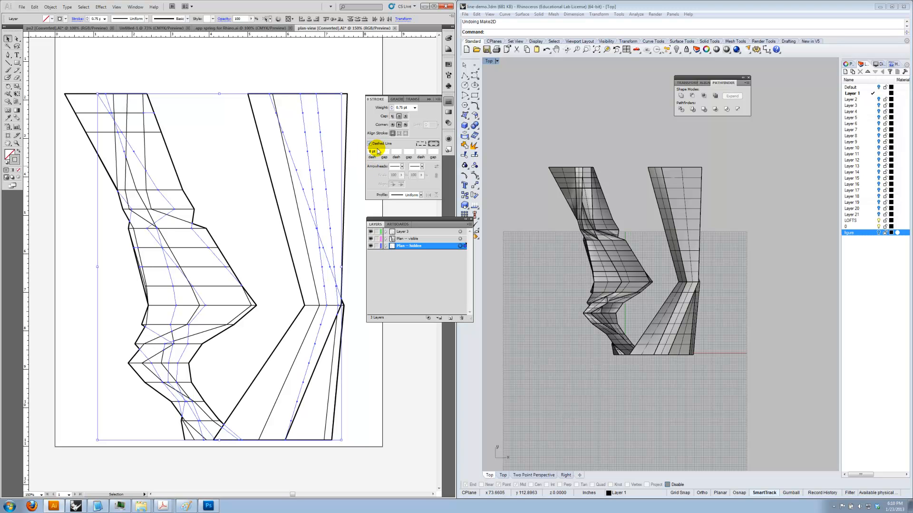
left_click(336, 58)
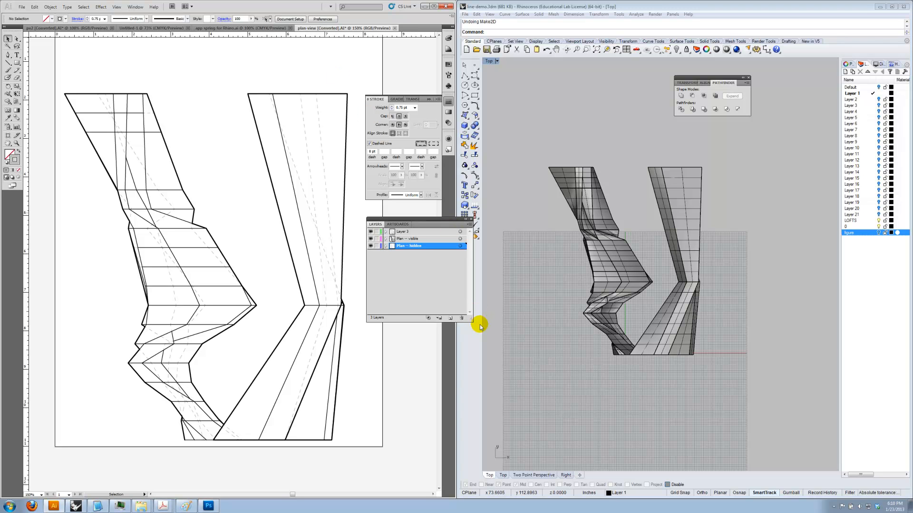
- Set the stroke color of all Plan -- hidden linework to solid black
left_click(460, 246)
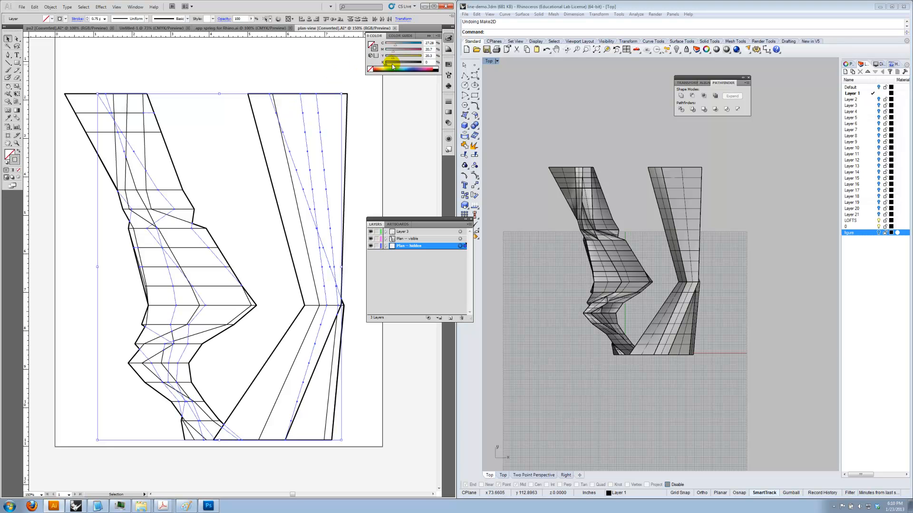
left_click(435, 70)
left_click(392, 151)
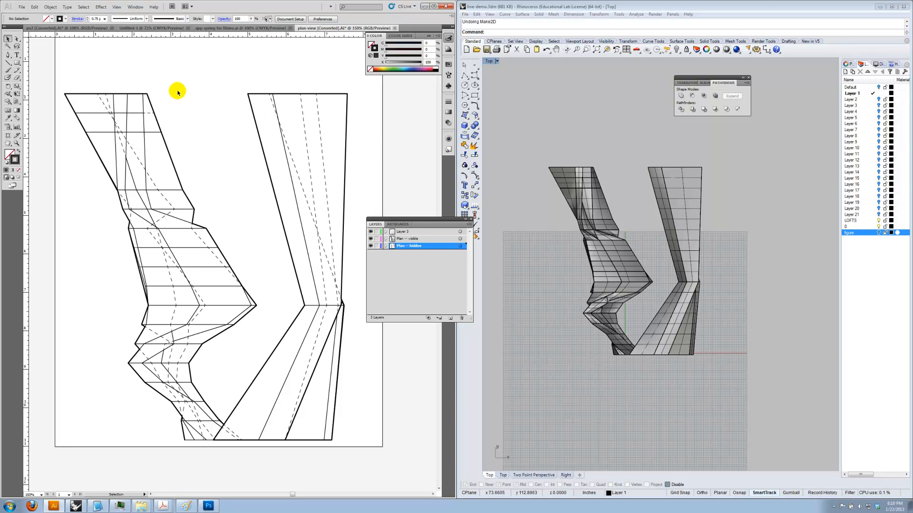
- Save the plan drawing in Illustrator CS5 format with a PDF-compatible file
left_click(20, 7)
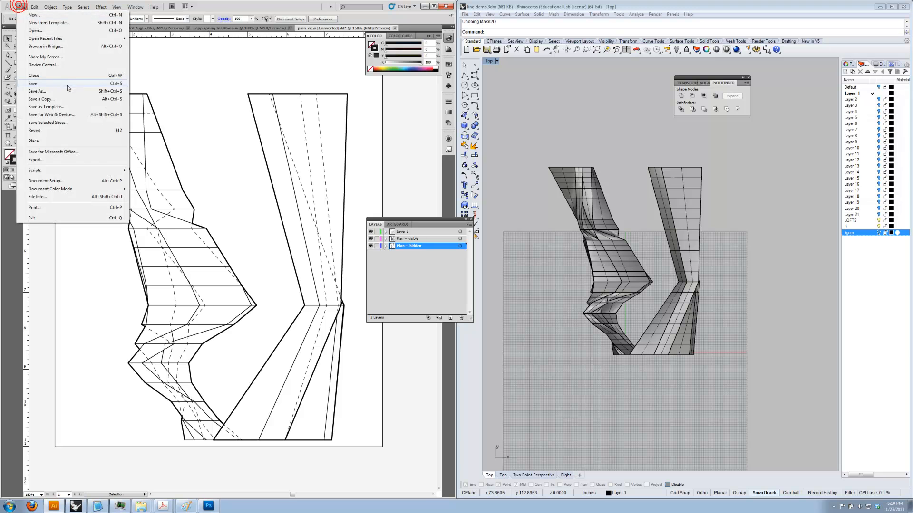
left_click(67, 83)
left_click(298, 208)
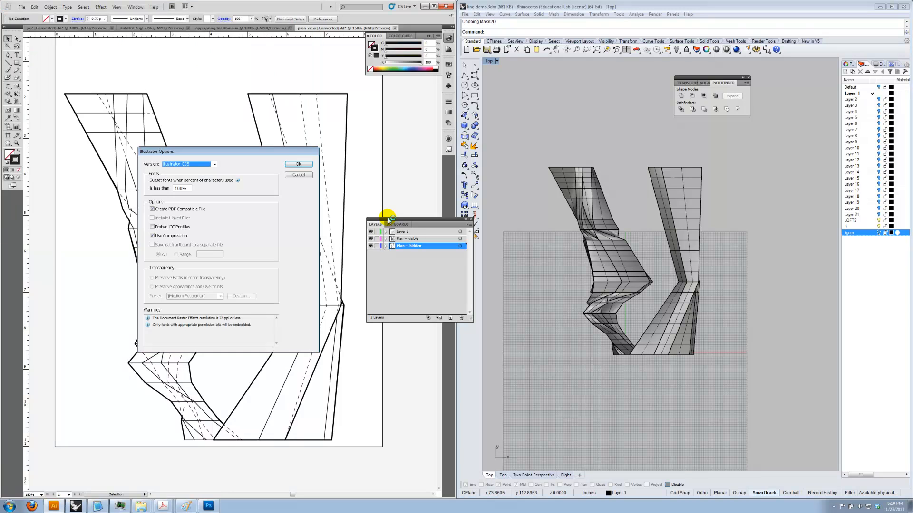
left_click(299, 164)
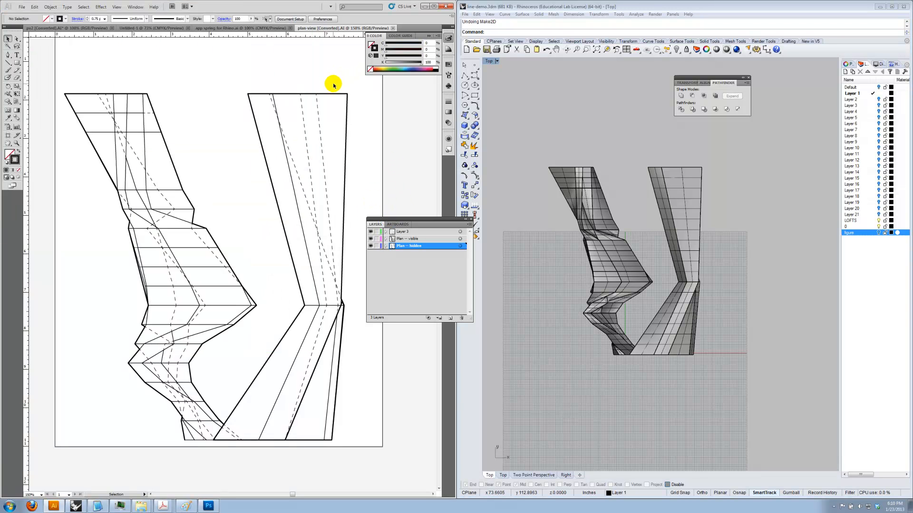
- Enlarge the artboard on its left, bottom and right sides so the plan has wider margins, moving the layer list off the drawing
left_click(299, 21)
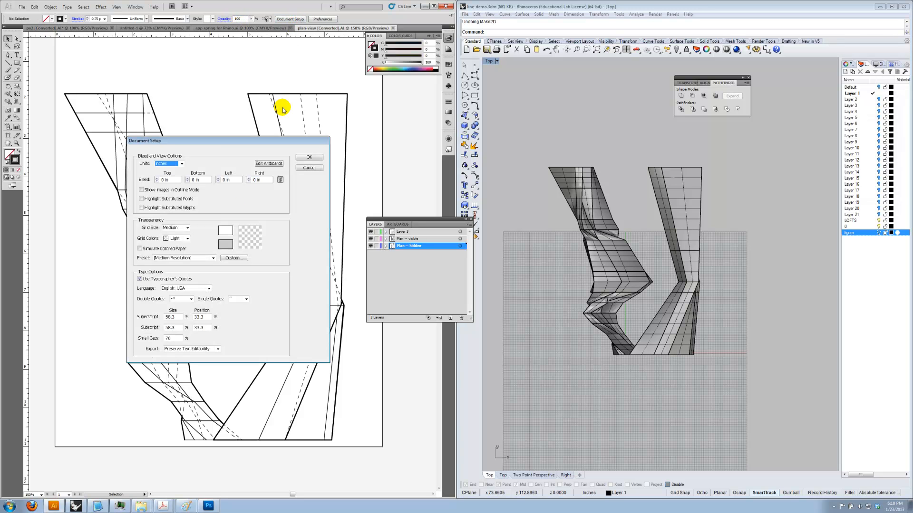
left_click(251, 169)
left_click_drag(55, 235, 3, 227)
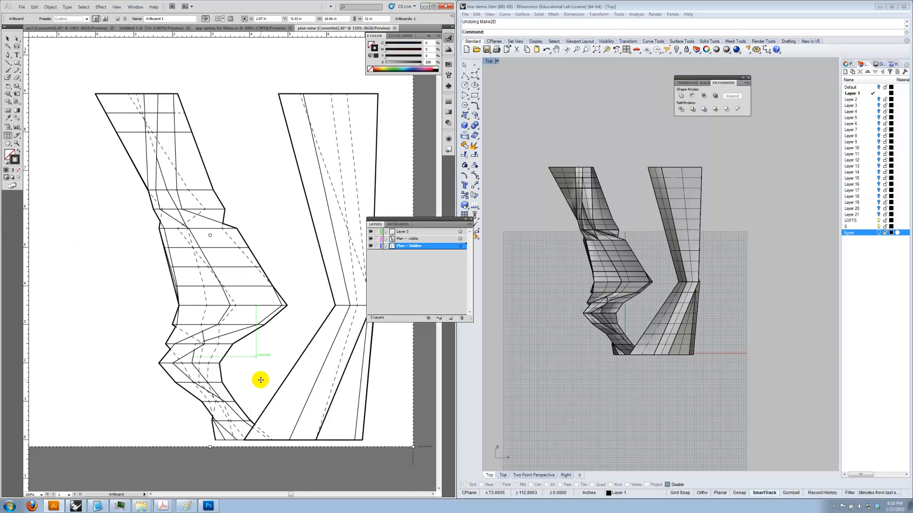
left_click_drag(209, 447, 204, 481)
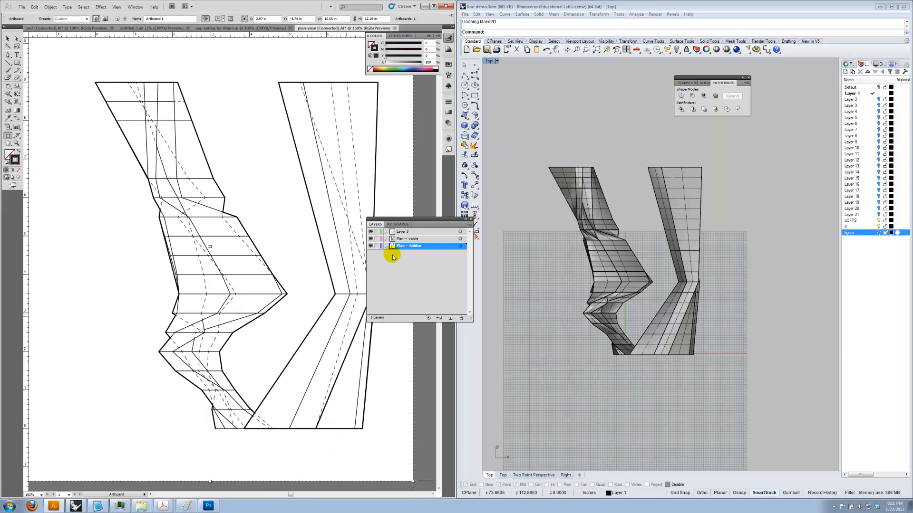
left_click_drag(409, 220, 580, 219)
left_click_drag(413, 247, 413, 245)
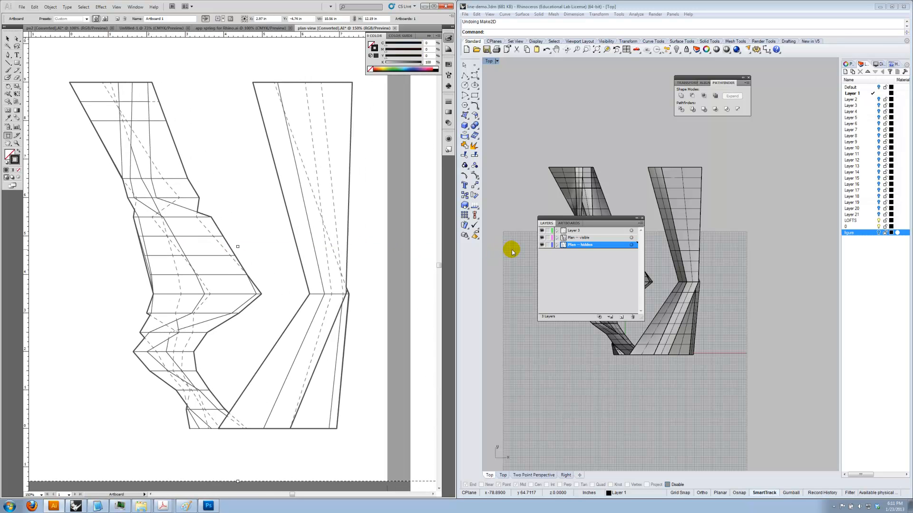
left_click(7, 39)
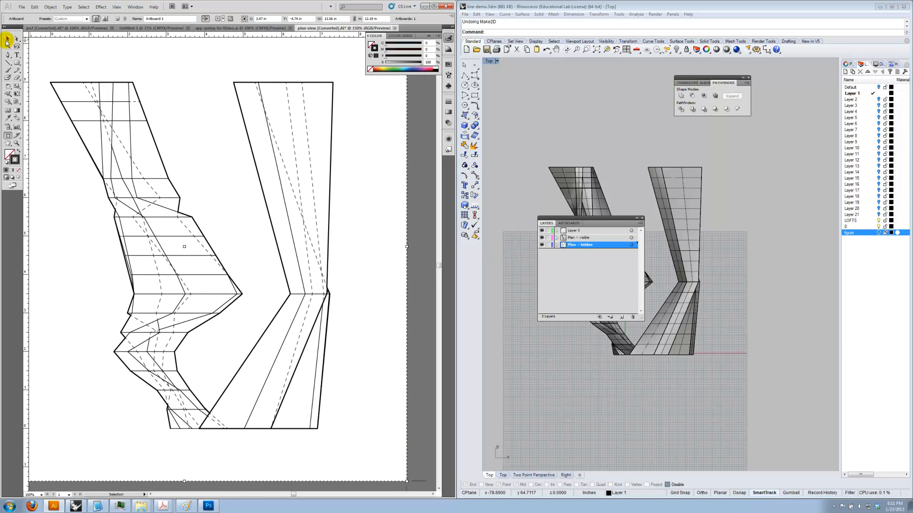
scroll(384, 167, "up", 1)
scroll(383, 167, "up", 1)
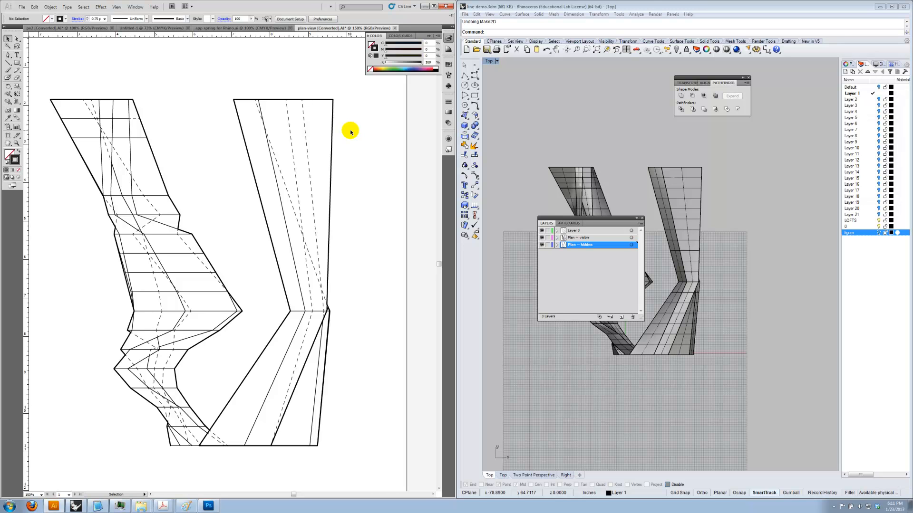
scroll(385, 172, "up", 1)
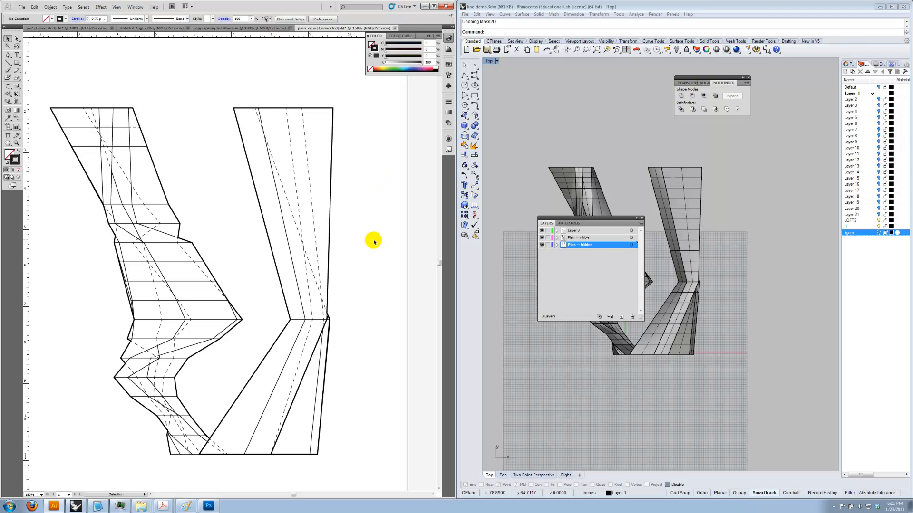
- Switch to Rhino and draw a corner-to-corner rectangular plane extending well beyond the whole model in the Top viewport
left_click(618, 139)
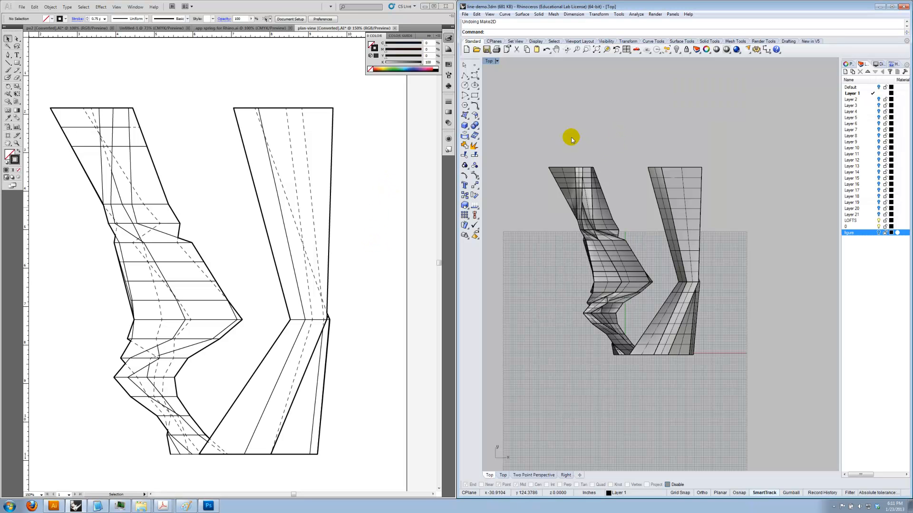
left_click(465, 127)
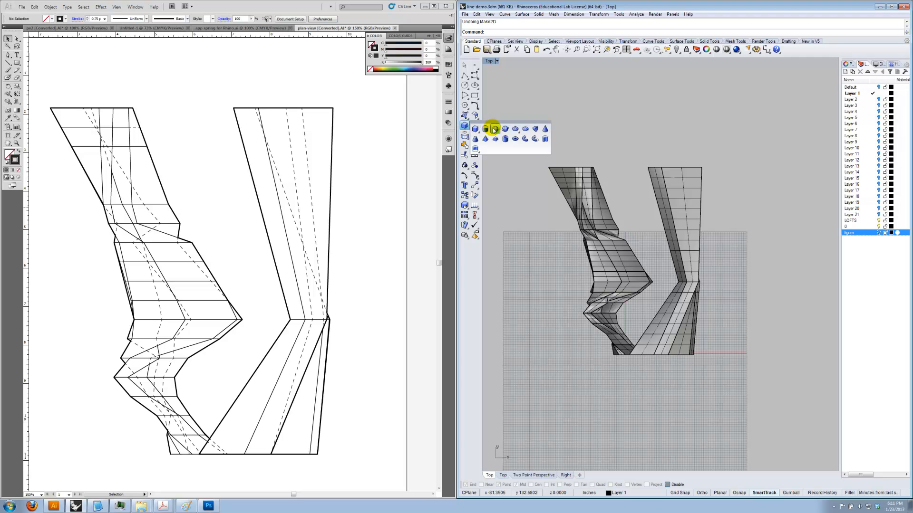
left_click(464, 126)
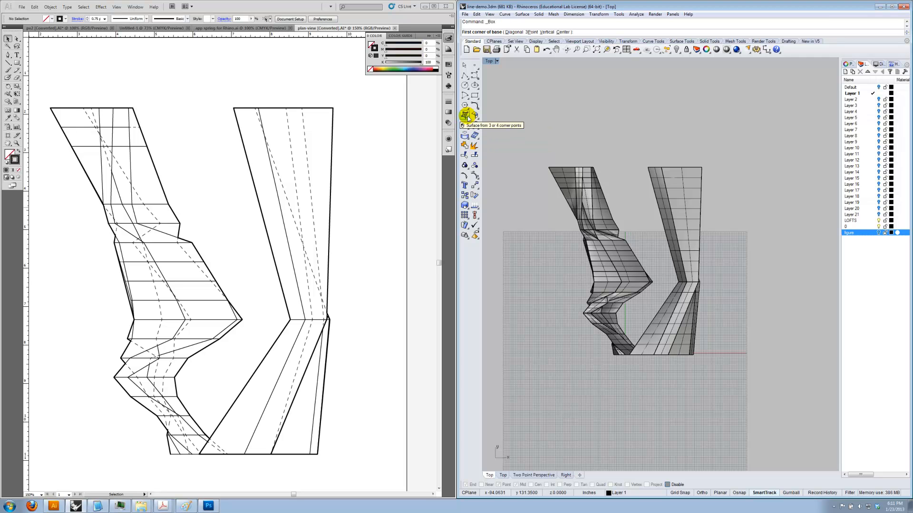
left_click(464, 114)
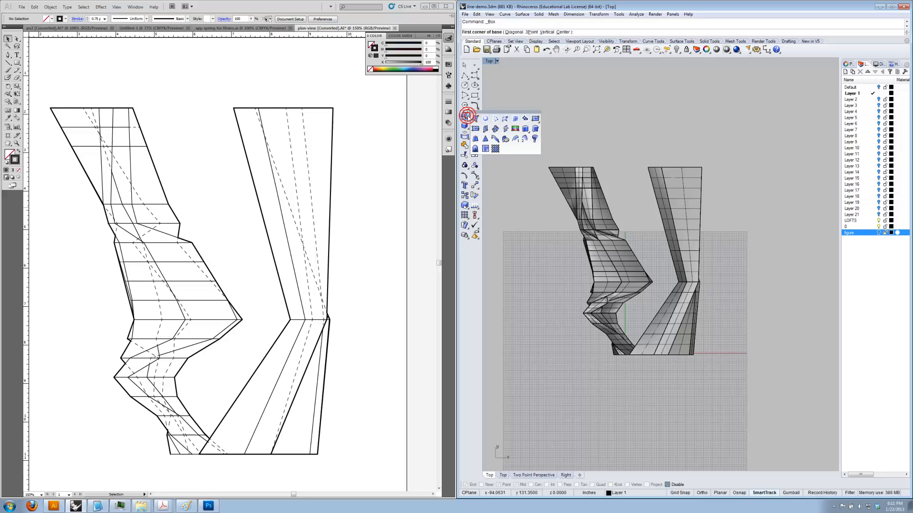
left_click(536, 119)
left_click(535, 119)
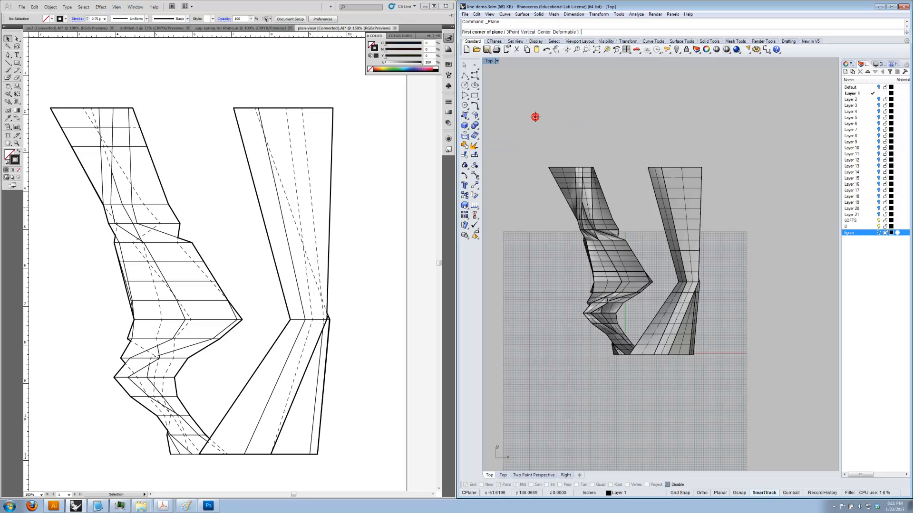
left_click(494, 117)
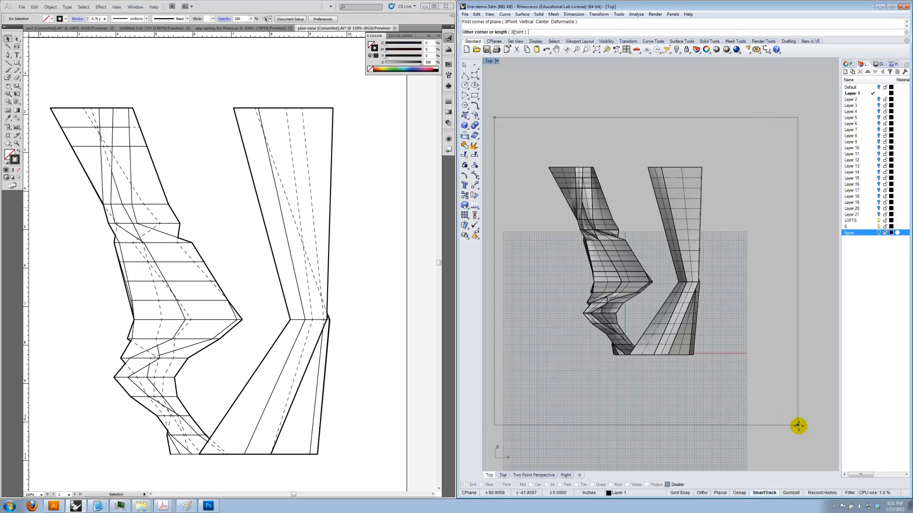
left_click(812, 435)
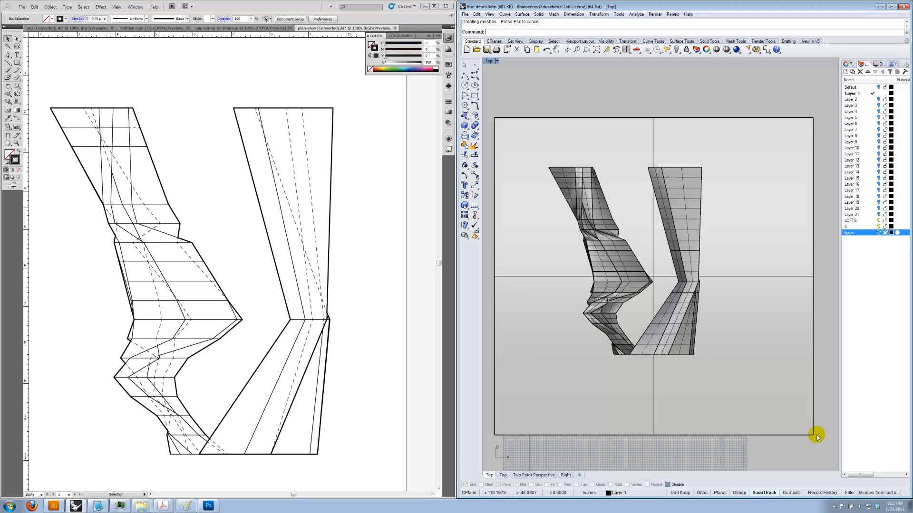
- Shift the ground plane slightly up and to the left behind the model, leaving it deselected
left_click(465, 116)
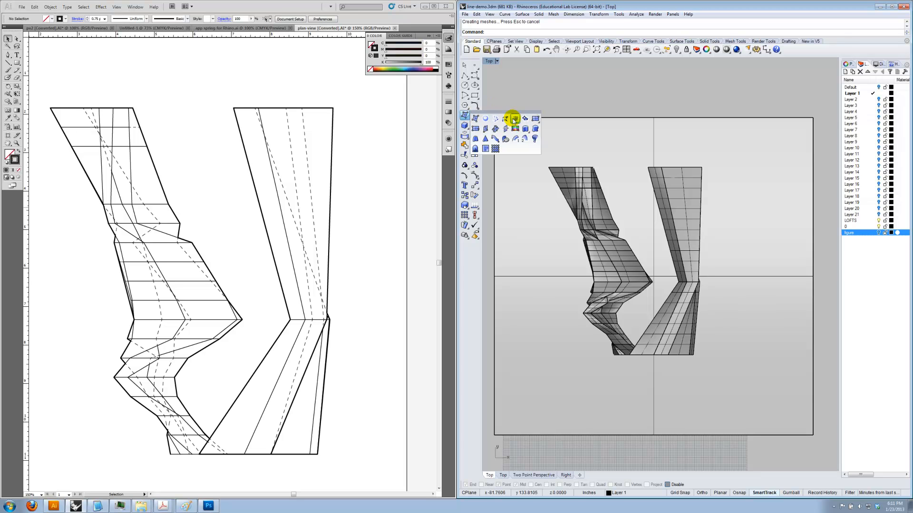
left_click(535, 129)
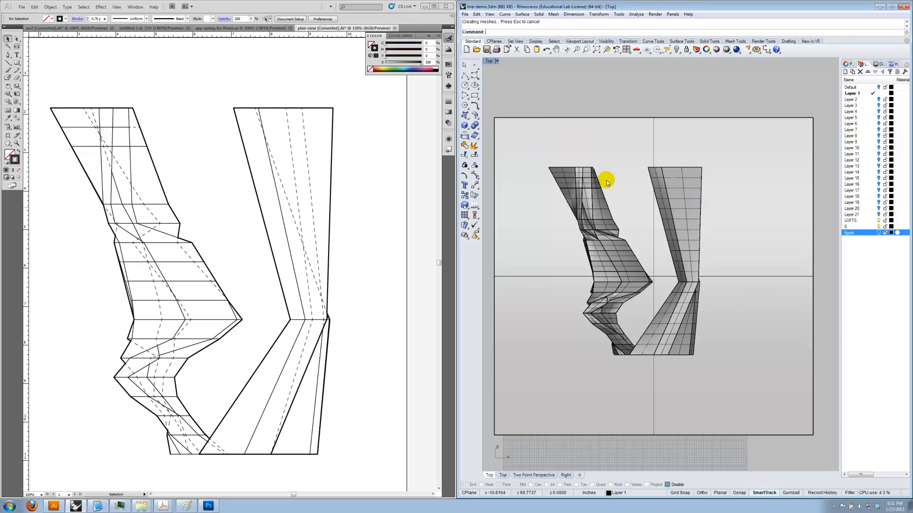
left_click_drag(619, 156, 612, 138)
left_click(621, 86)
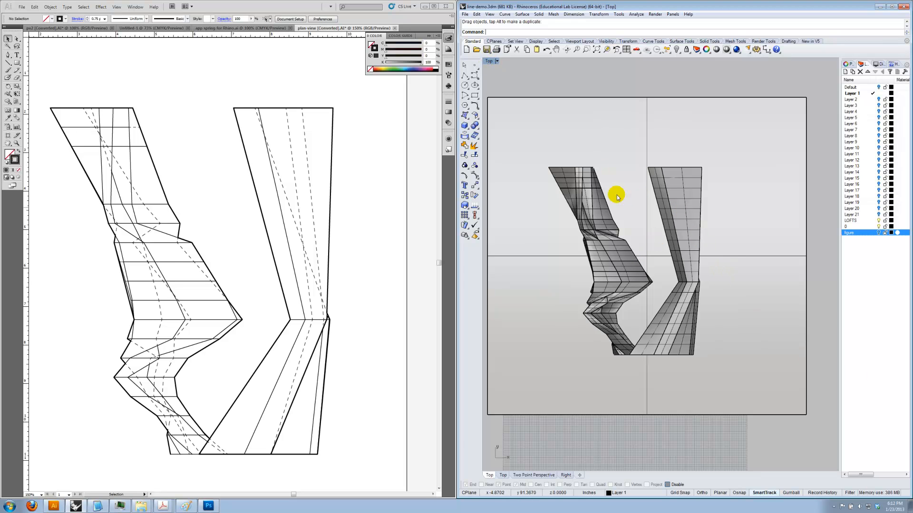
- Set the Top viewport to Rendered display and capture the view from the maximized Rhino window to the clipboard
left_click(491, 61)
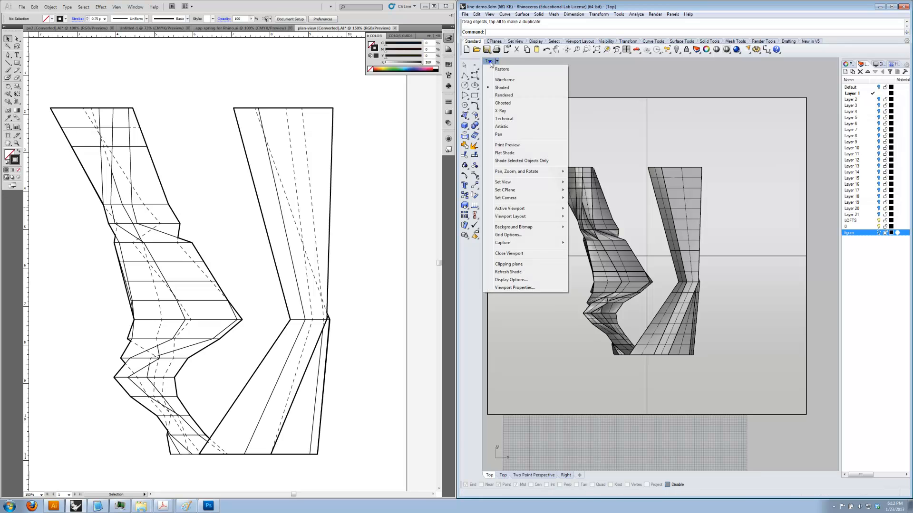
left_click(541, 96)
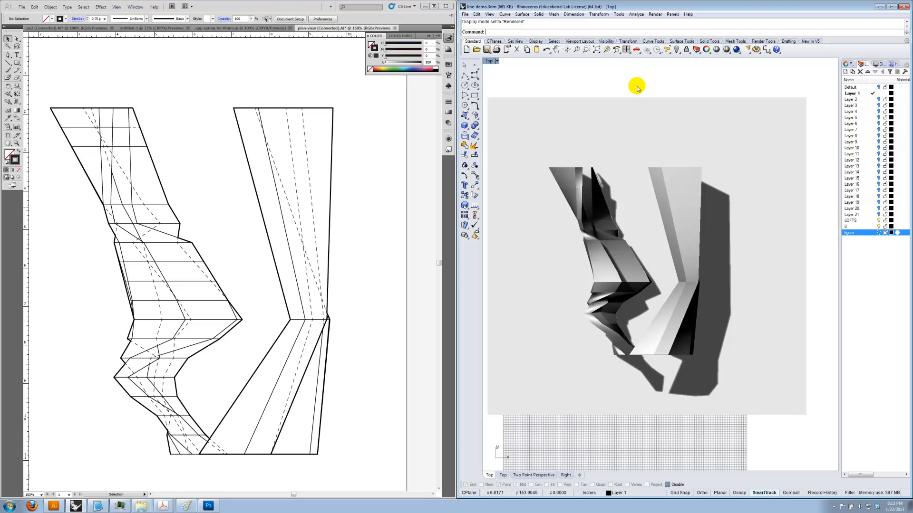
left_click(490, 14)
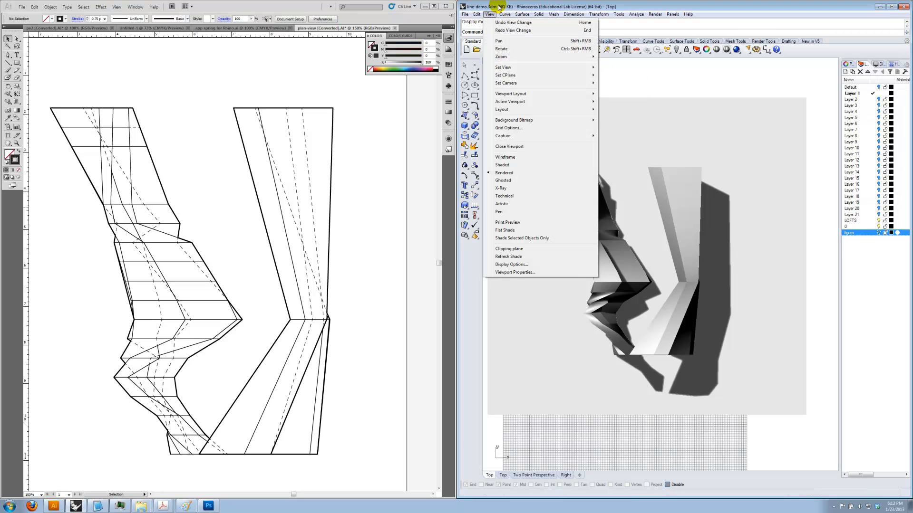
left_click(892, 7)
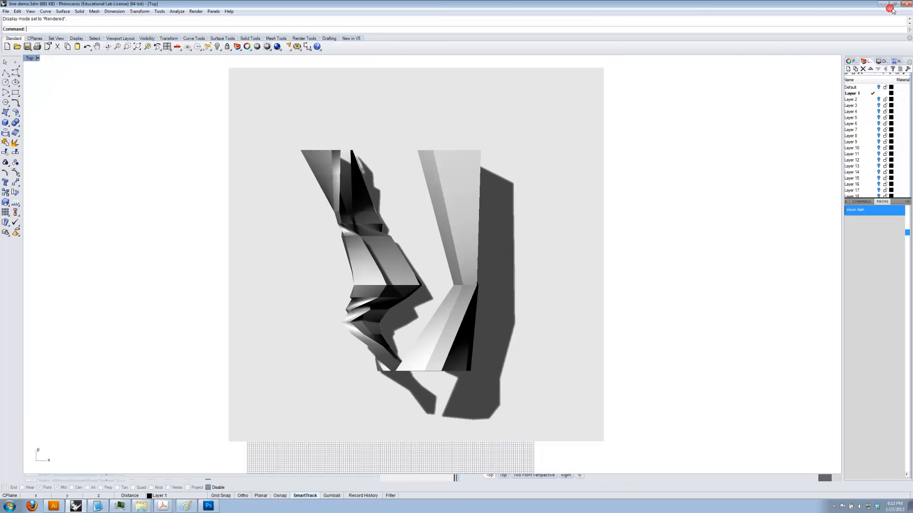
left_click(30, 11)
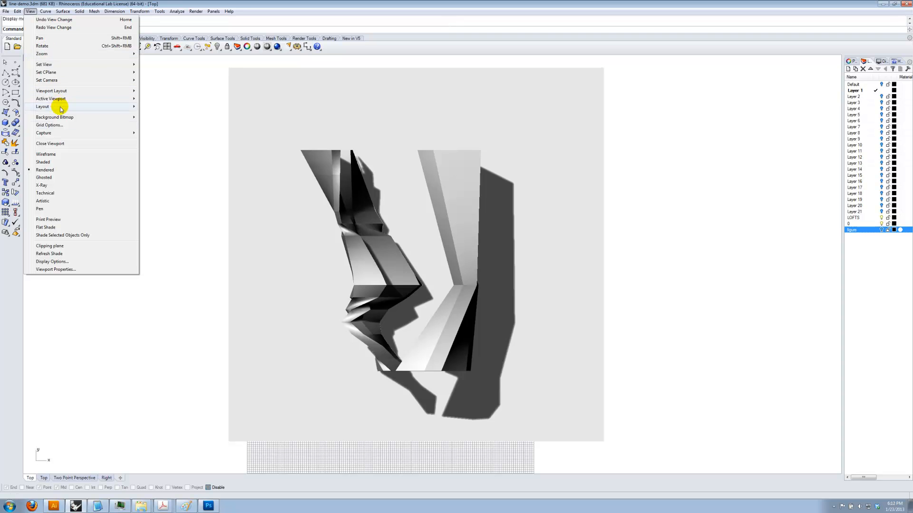
mouse_move(62, 132)
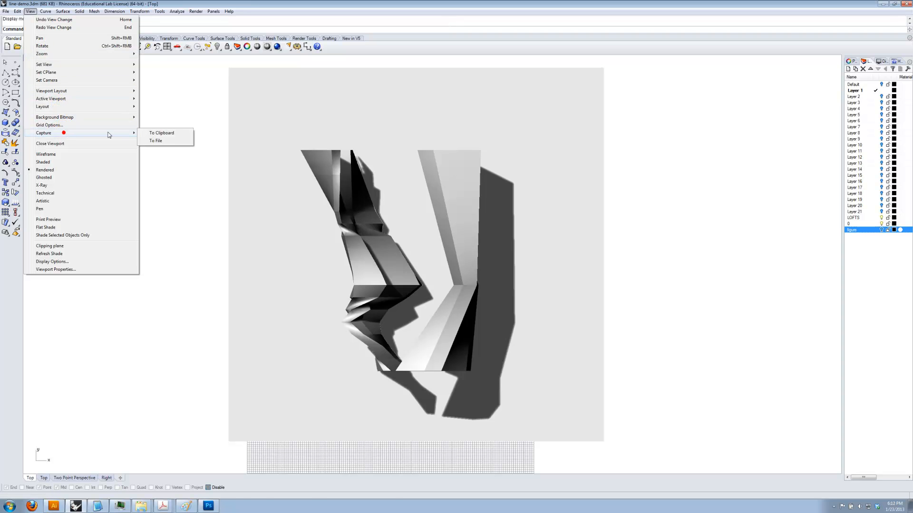
left_click(161, 133)
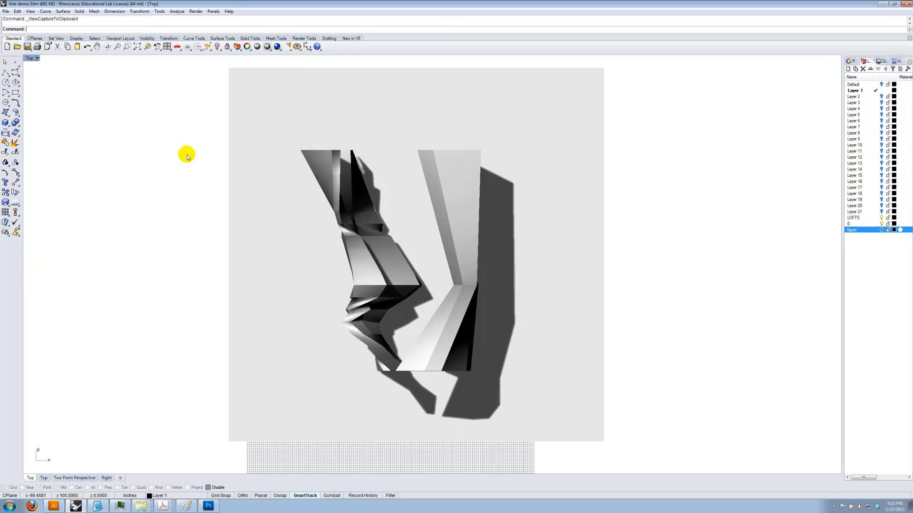
- Switch to Illustrator and paste the captured rendered view into the plan drawing
left_click(53, 507)
left_click(35, 6)
left_click(46, 49)
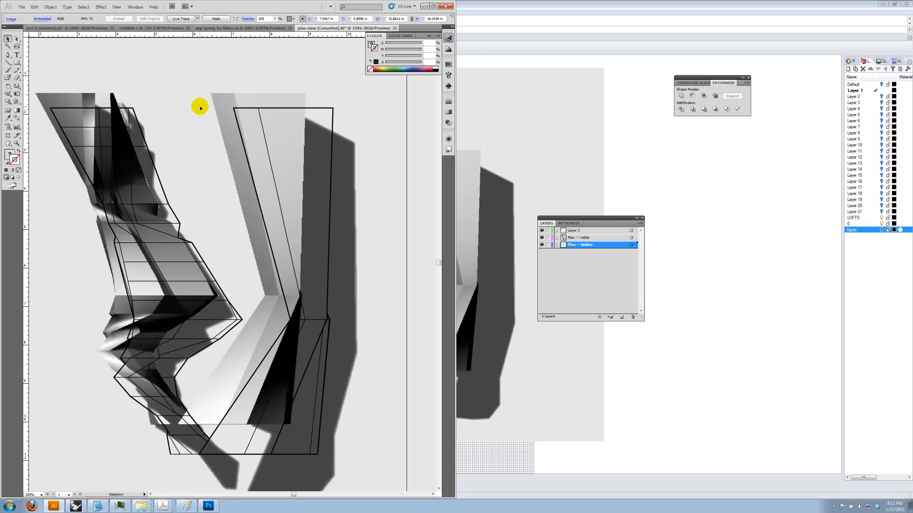
- Move and nudge the pasted render until its upper-left corner lines up with the upper-left corner of the plan linework
left_click_drag(171, 85, 184, 93)
key("Right")
key("Right")
key("Right")
key("Right")
key("Right")
key("Right")
key("Right")
key("Right")
key("Left")
key("Left")
key("Left")
key("Left")
key("Left")
key("Up")
key("Up")
key("Up")
key("Up")
key("Up")
key("Up")
key("Left")
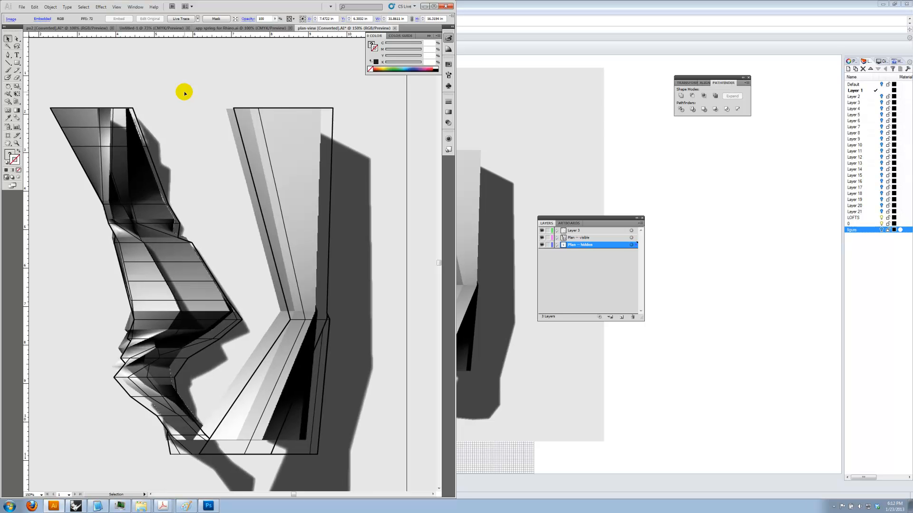
- Create a new layer and place it beneath the Plan -- hidden layer
left_click_drag(374, 402, 203, 210)
left_click(277, 265)
left_click(294, 315)
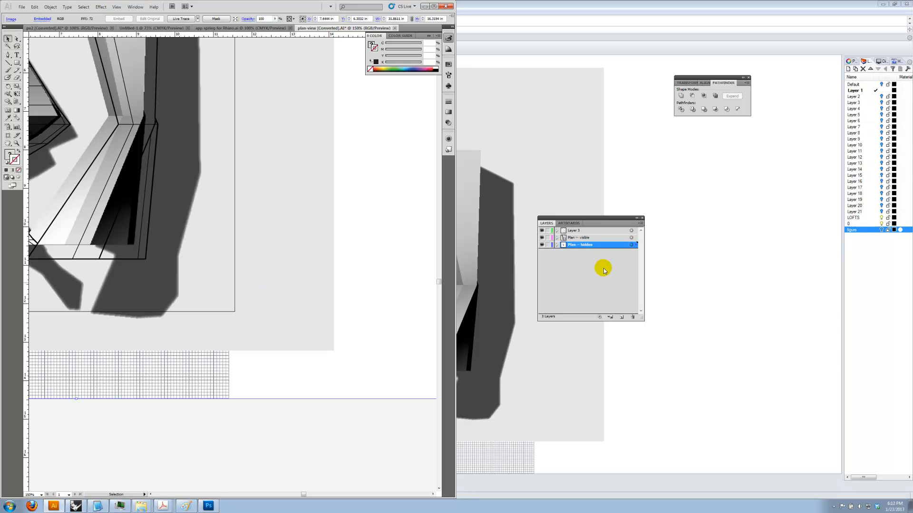
left_click(621, 316)
mouse_move(581, 246)
left_mouse_down()
mouse_move(586, 259)
mouse_move(587, 229)
mouse_move(575, 256)
left_mouse_up()
- Find the pasted image inside the Plan -- hidden layer and move it into a new layer beneath the linework layers
left_click(557, 245)
left_click(583, 252)
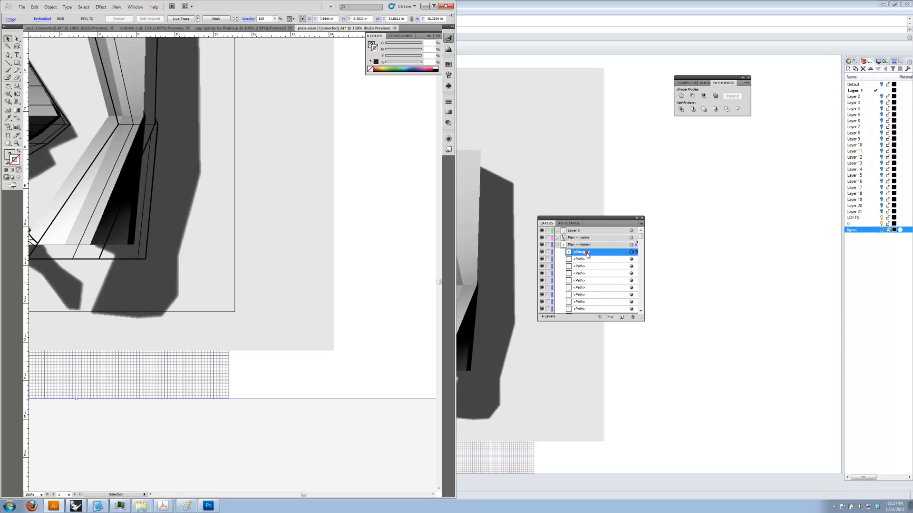
scroll(580, 248, "down", 2)
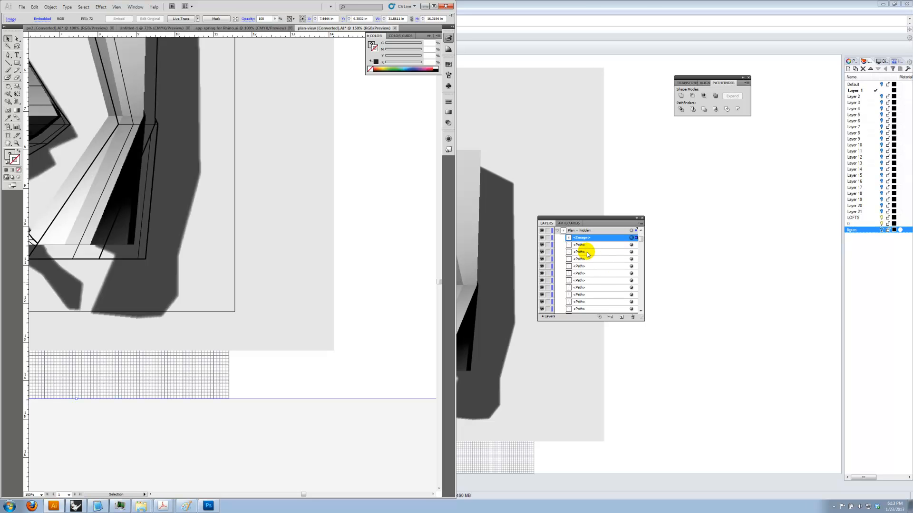
left_click_drag(639, 321, 639, 447)
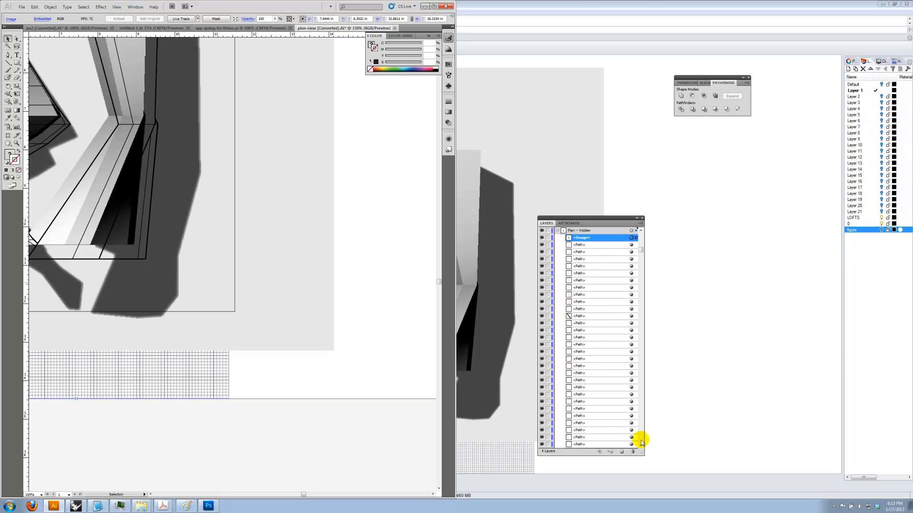
scroll(587, 285, "down", 1)
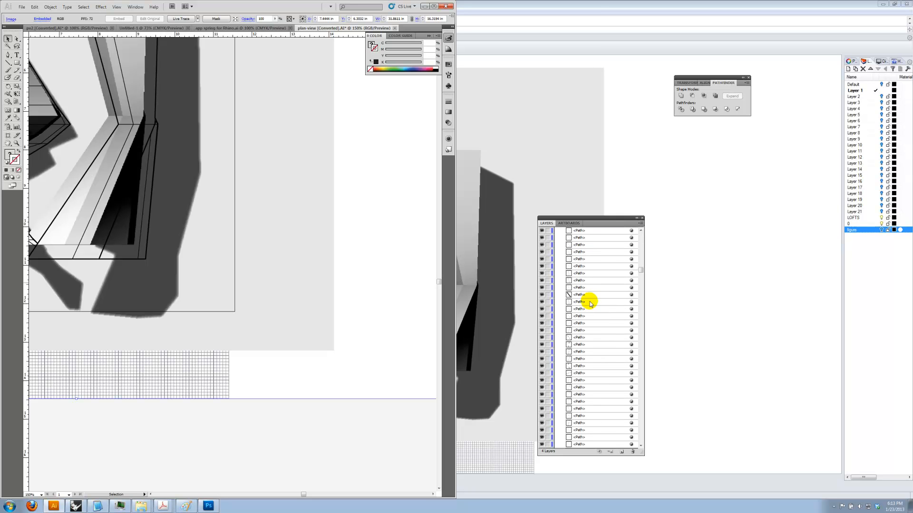
scroll(597, 312, "down", 3)
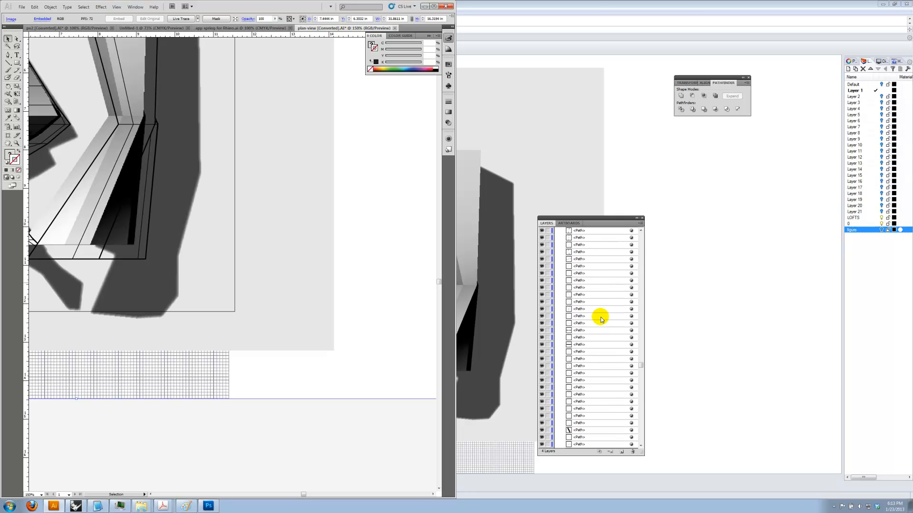
scroll(608, 322, "up", 5)
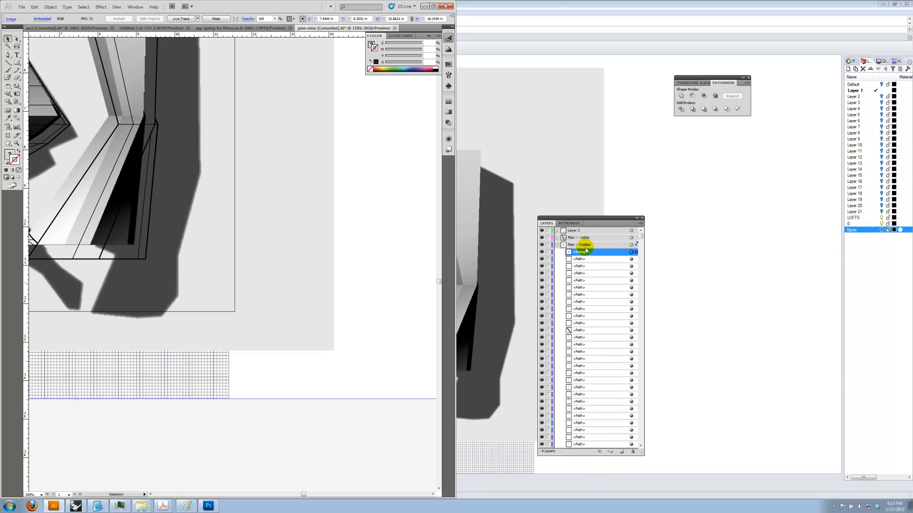
left_click(621, 451)
left_click(580, 259)
mouse_move(581, 258)
left_mouse_down()
mouse_move(585, 242)
mouse_move(578, 256)
left_mouse_up()
left_click(558, 252)
- Delete the empty extra layer and rename the layer holding the rendered image as plan rendering
left_click(579, 259)
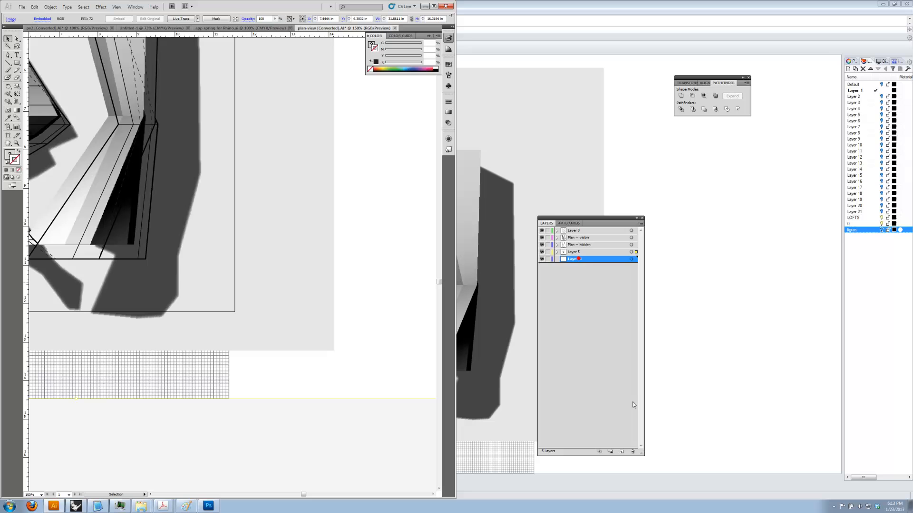
left_click(635, 449)
double_click(577, 253)
type("rendering")
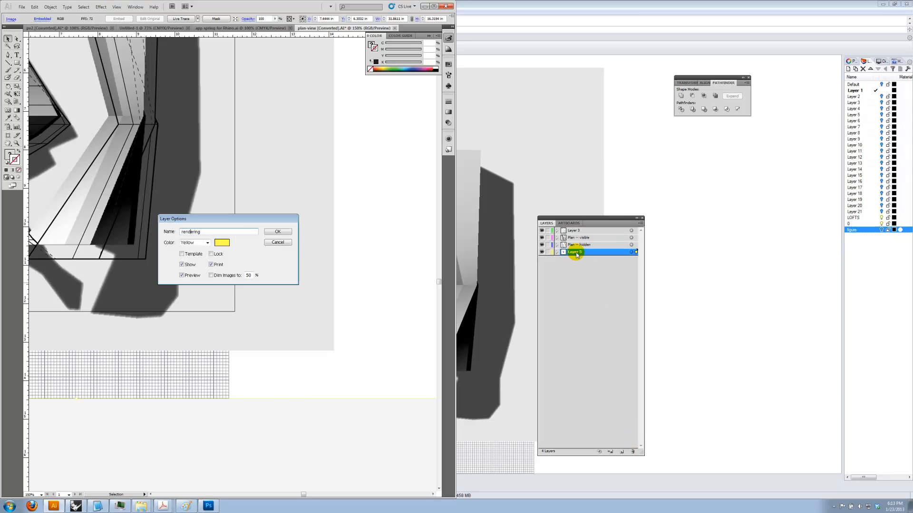
type("plan")
left_click(283, 232)
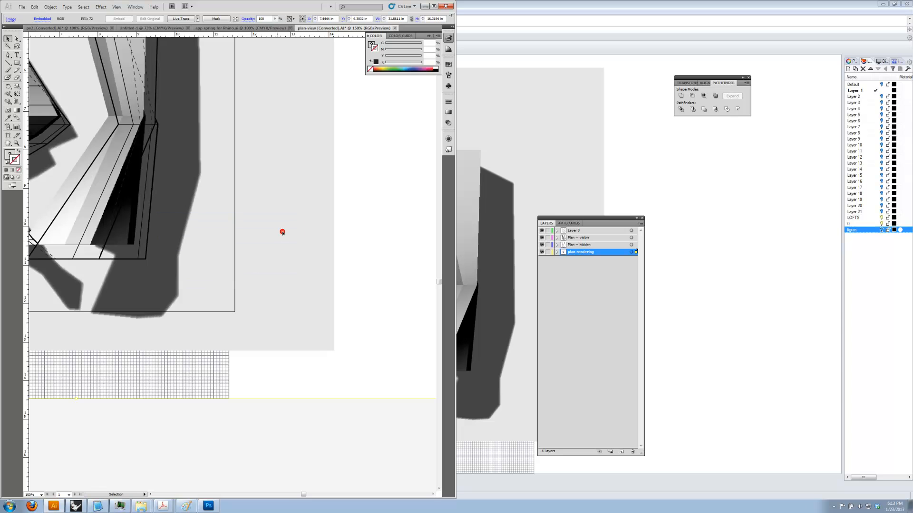
- Scale the rendered image up proportionally from its lower-right corner to about 32.34 in wide
left_click_drag(114, 342, 305, 395)
left_click(17, 144)
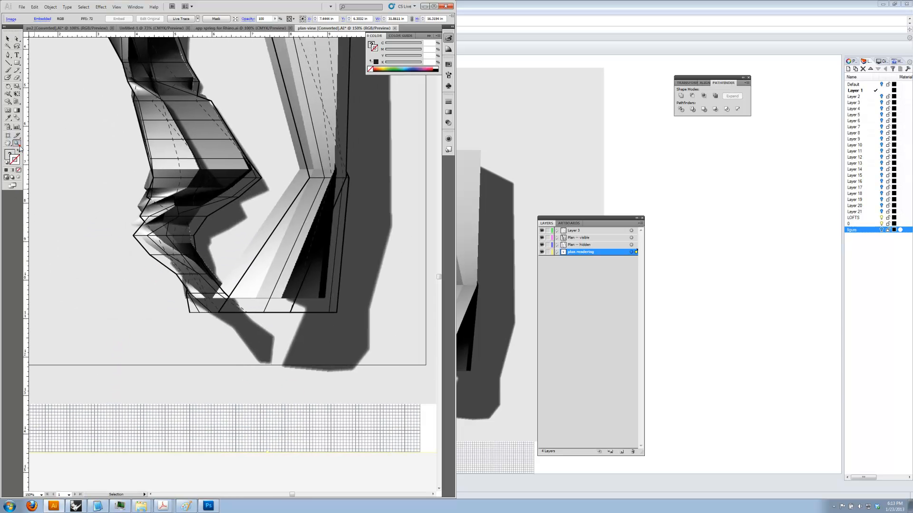
left_click(235, 228, "alt")
left_click(271, 231, "alt")
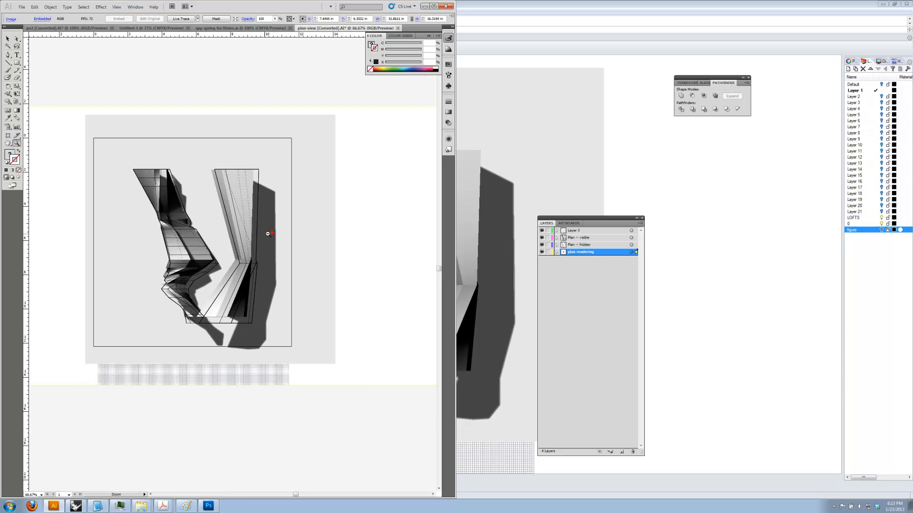
left_click_drag(266, 249, 264, 249)
left_click(7, 40)
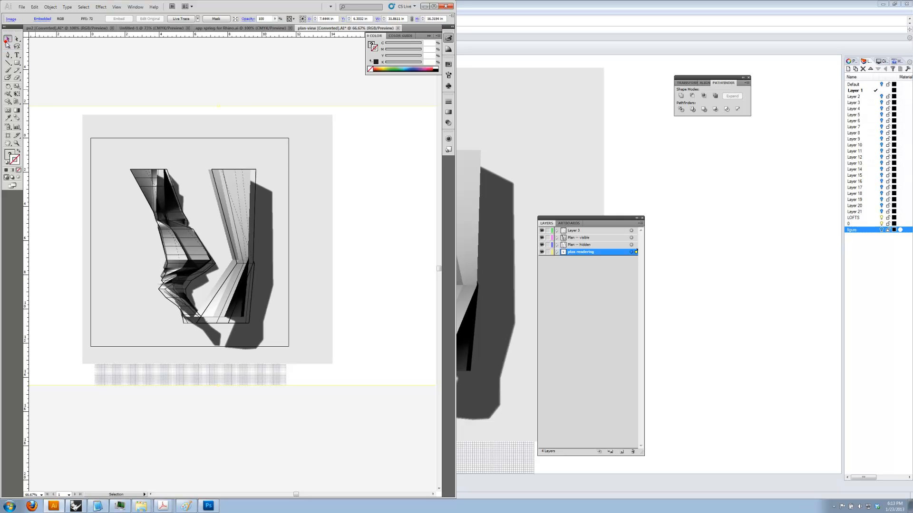
left_click_drag(379, 375, 257, 337)
left_click(17, 143)
key("super")
left_click(243, 231, "alt")
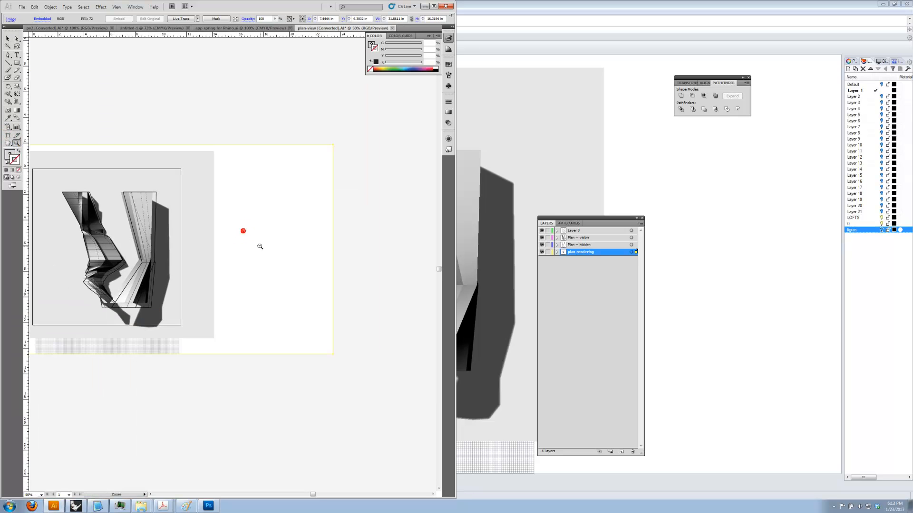
left_click(258, 245, "alt")
left_click(7, 40)
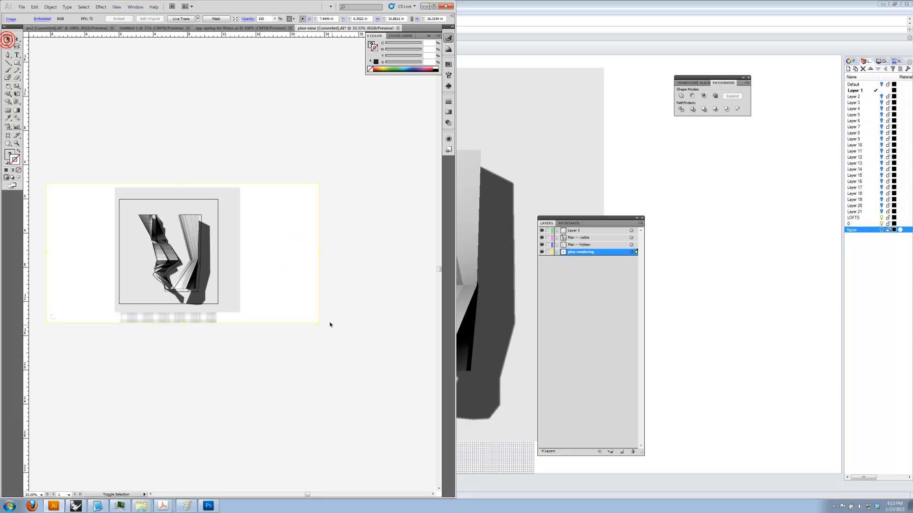
mouse_move(317, 323)
left_mouse_down()
mouse_move(330, 330)
mouse_move(322, 325)
left_mouse_up()
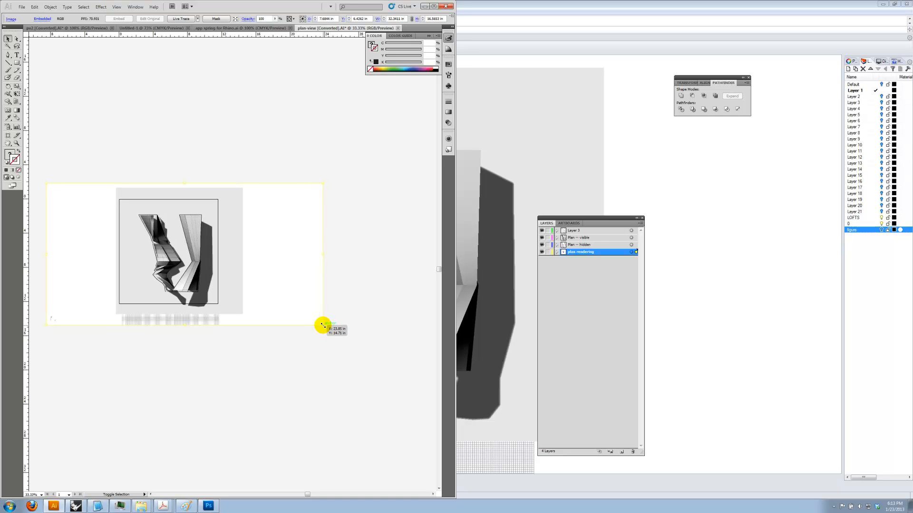
- Nudge the enlarged render left and fine-tune its vertical position against the plan linework
key("Left")
key("Left")
key("Left")
key("Left")
key("Left")
key("Left")
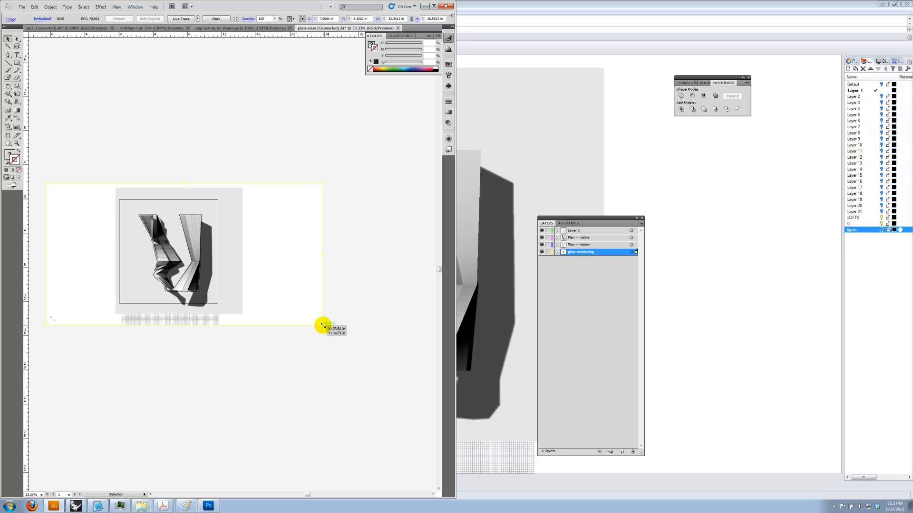
key("Left")
key("Left")
key("Left")
key("Left")
key("Left")
key("Left")
key("Left")
key("Left")
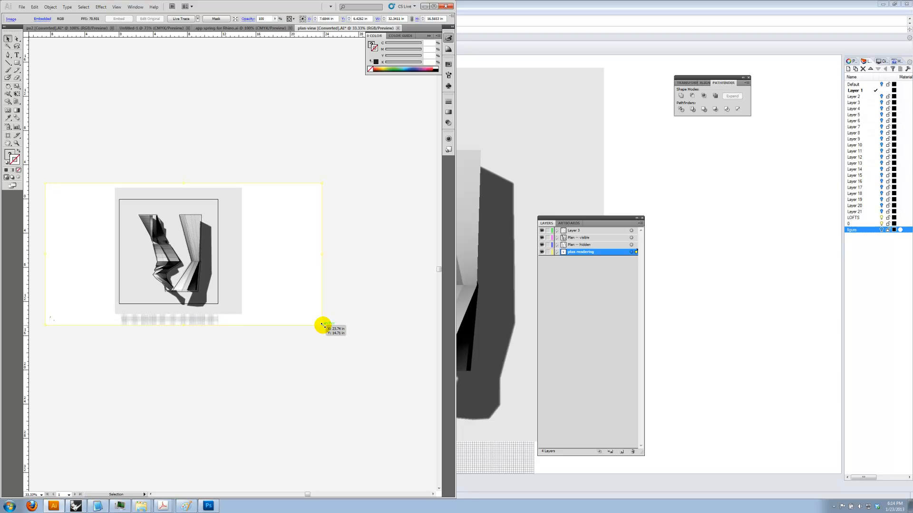
key("Down")
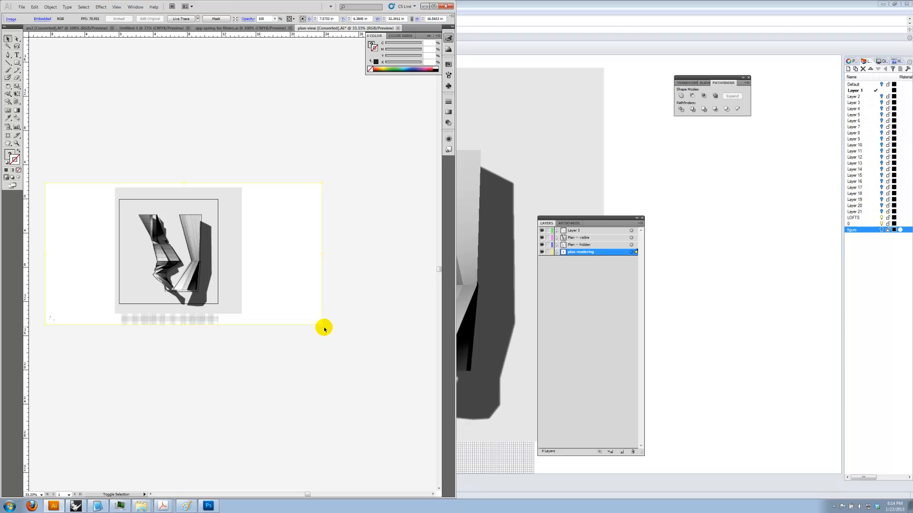
- Enlarge the render proportionally to about 32.99 in wide and nudge it left and up onto the plan linework
left_click_drag(322, 325, 327, 330)
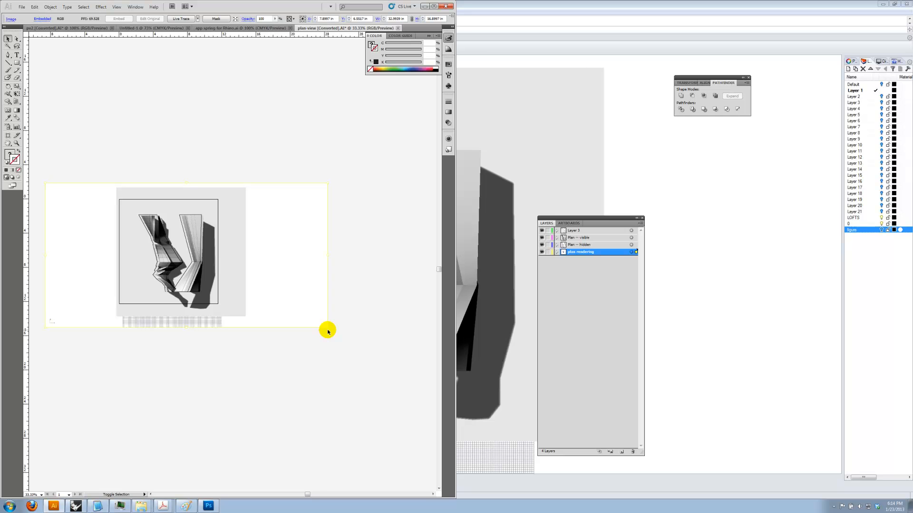
key("Left")
key("Left")
key("Left")
key("Left")
key("Left")
key("Left")
key("Left")
key("Left")
key("Left")
key("Left")
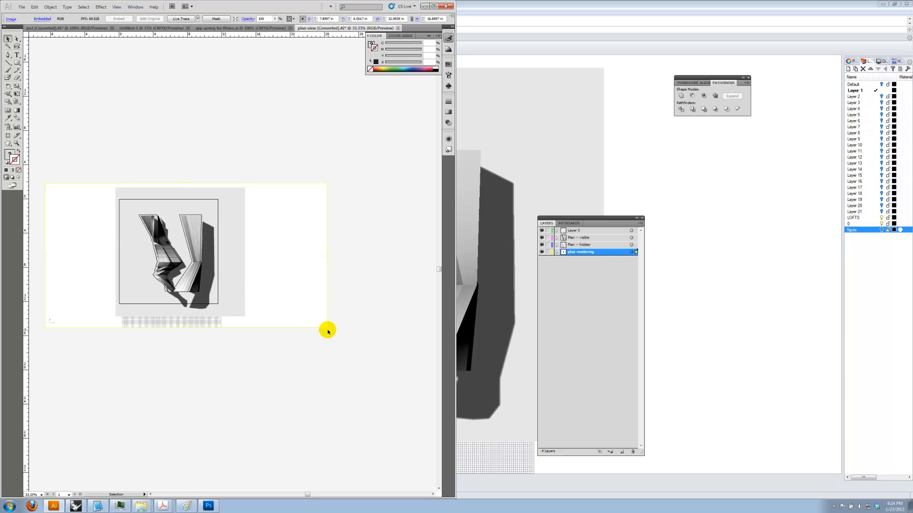
key("Left")
key("Left")
key("Left")
key("Left")
key("Left")
key("Left")
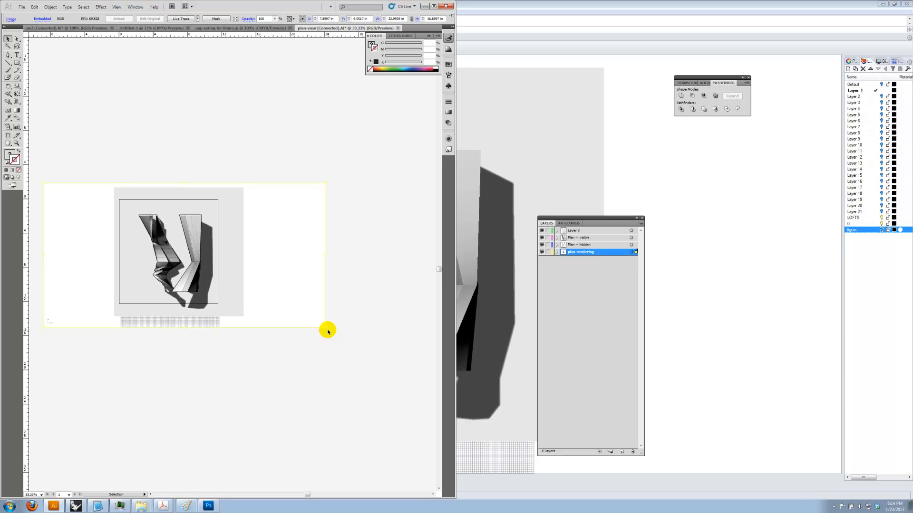
key("Up")
key("Up")
key("Up")
key("Up")
key("Up")
key("Up")
key("Up")
key("Up")
key("Up")
key("Up")
key("Up")
key("Right")
- Set the render's width to 33 in and increase it to 33.5 in, keeping its proportions
left_click(17, 143)
left_click_drag(256, 178, 94, 325)
key("v")
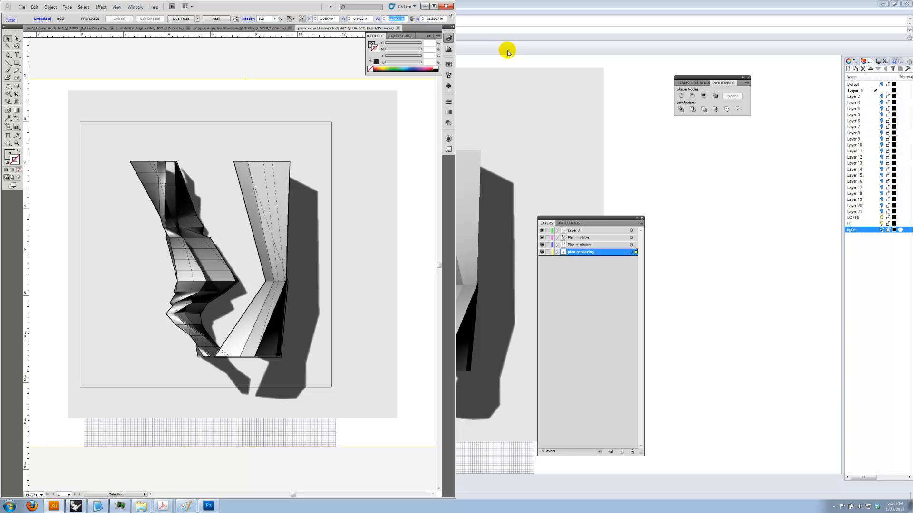
key("Return")
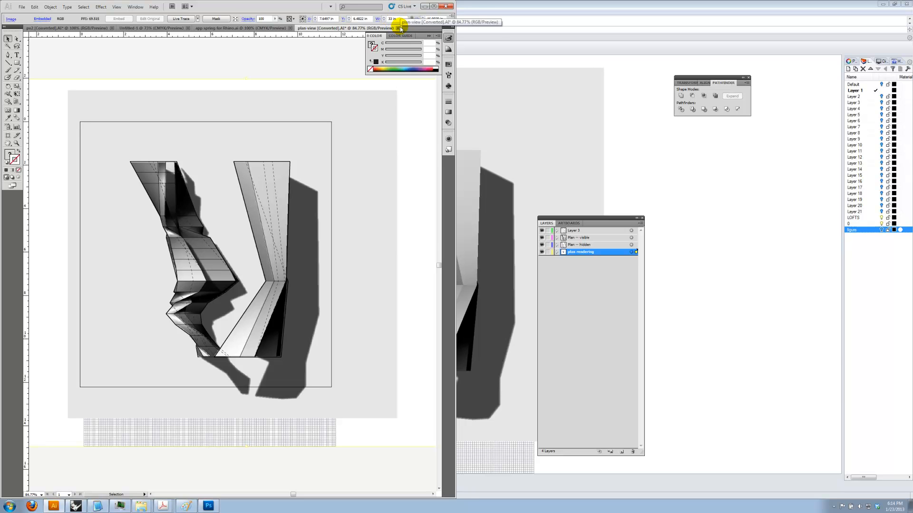
key("Return")
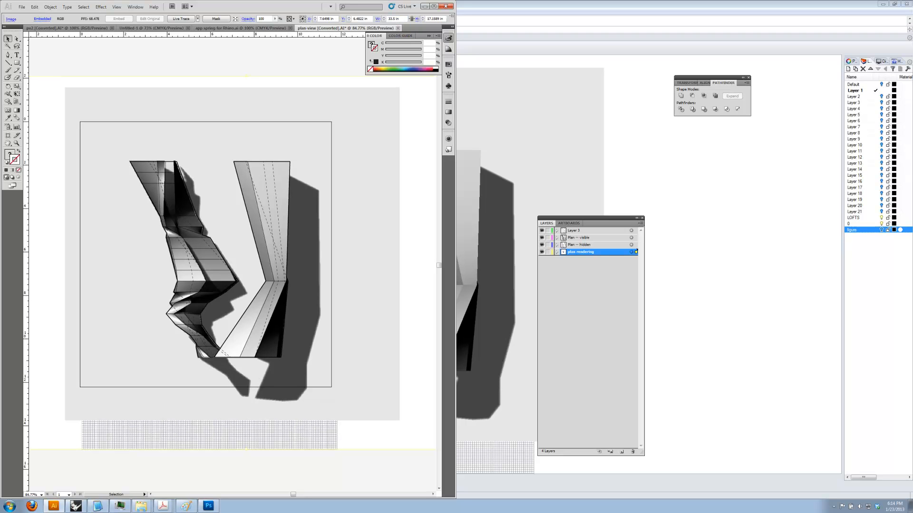
- Nudge the resized render sideways and upward in small increments to match the plan linework
key("Right")
key("Right")
key("Right")
key("Left")
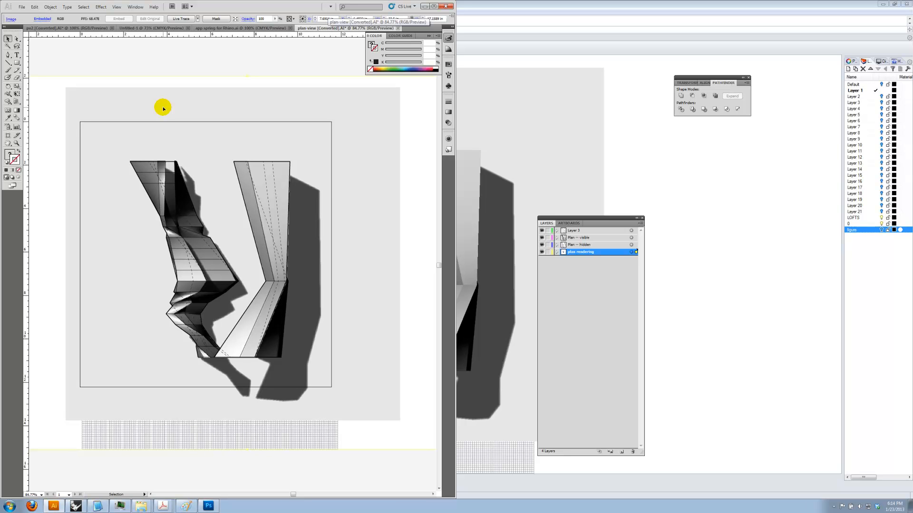
key("Up")
key("Up")
key("Up")
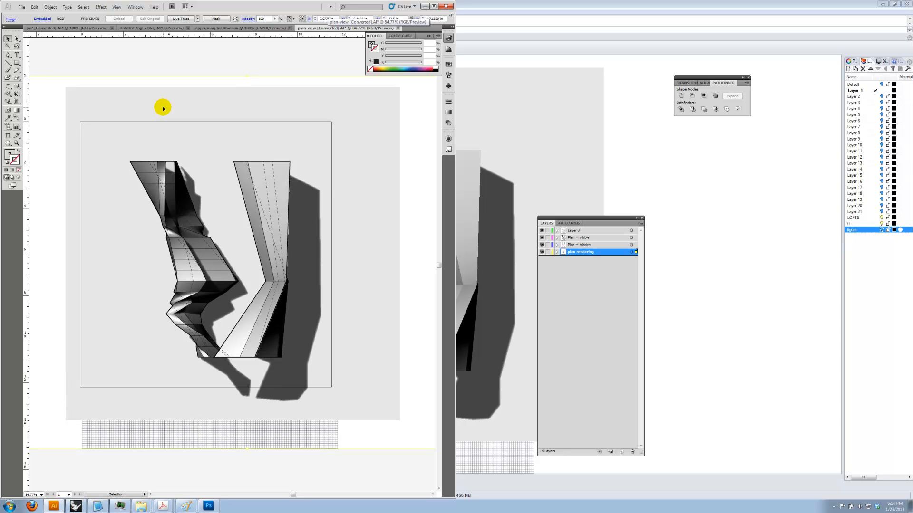
key("Right")
key("Left")
key("Left")
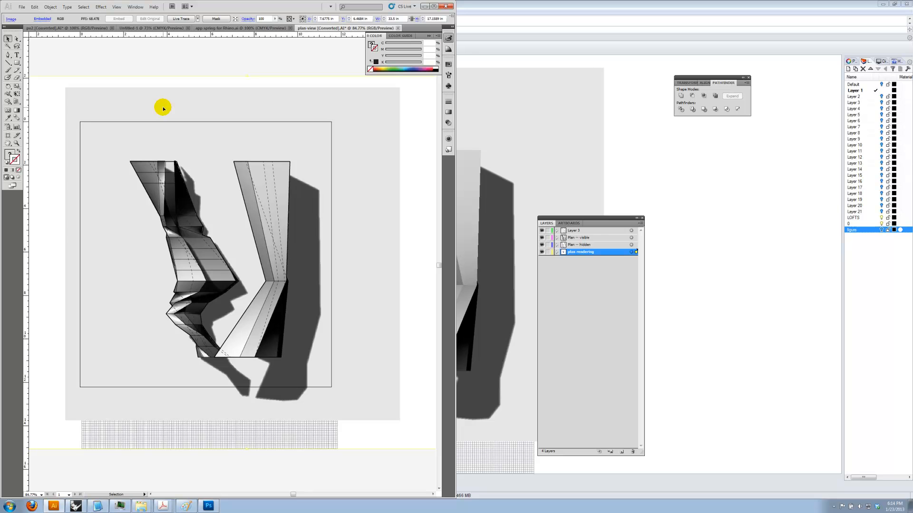
key("Right")
key("Left")
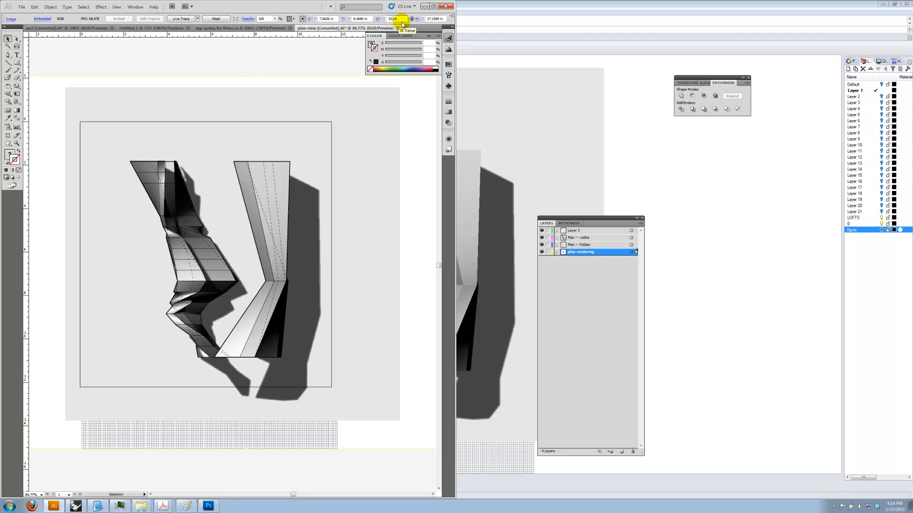
- Fine-tune the render's position and proportional size, settling on a width of 33.4 in
key("Return")
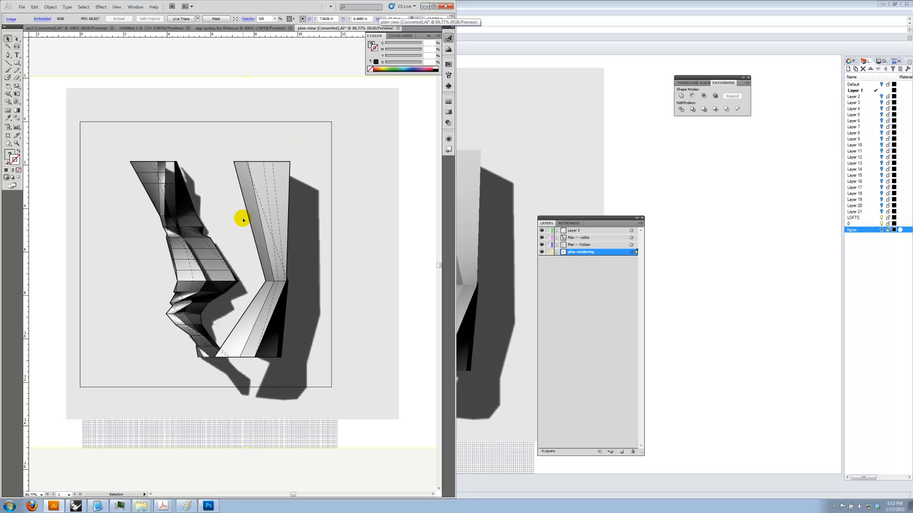
left_click_drag(212, 188, 211, 188)
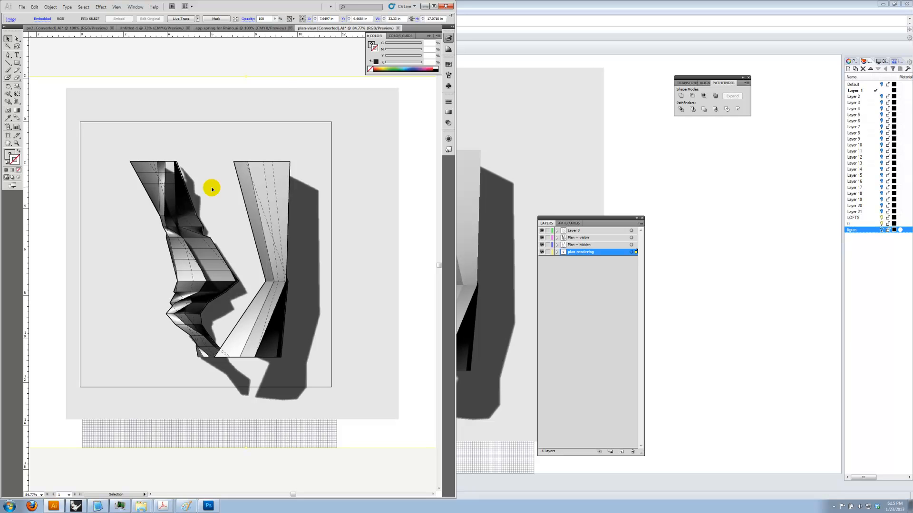
type("33.4")
key("Return")
left_click(277, 124)
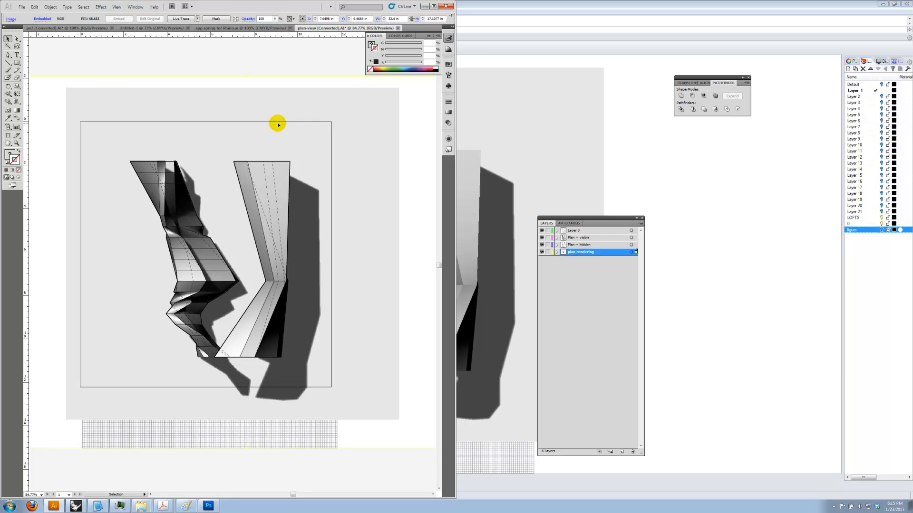
- Nudge the 33.4 in wide render left and right until its edges coincide with the linework
key("Left")
key("Right")
key("Right")
key("Right")
key("Right")
key("Right")
key("Right")
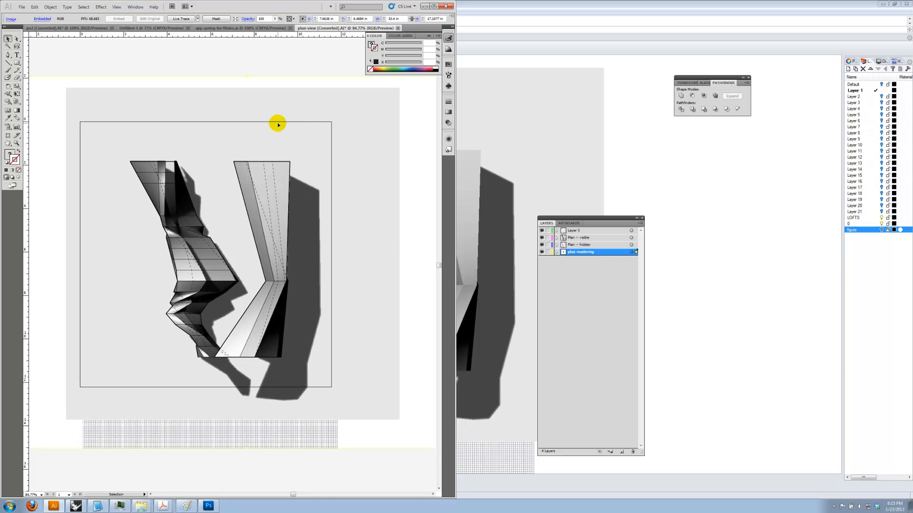
key("Left")
key("Left")
key("Left")
key("Left")
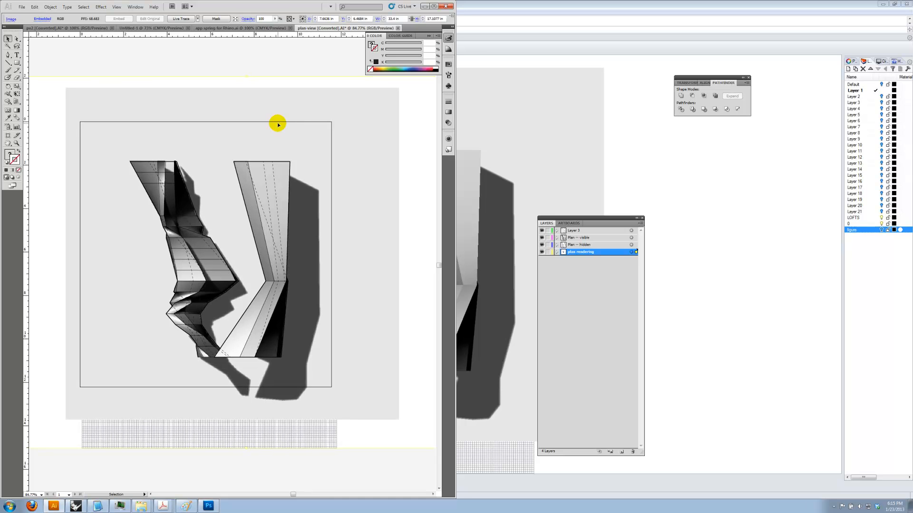
key("Right")
key("Right")
key("Left")
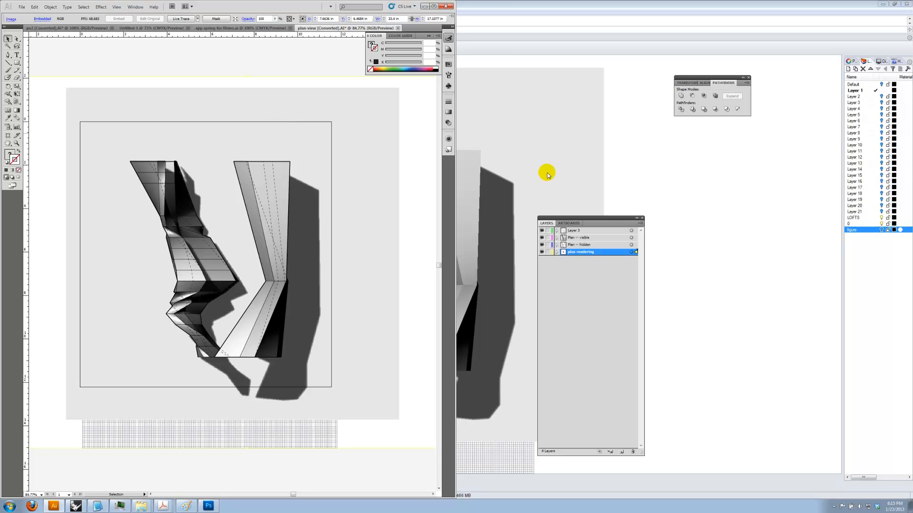
- Move the plan rendering layer to the top of the layer stack, above Layer 3
left_click_drag(574, 255, 580, 229)
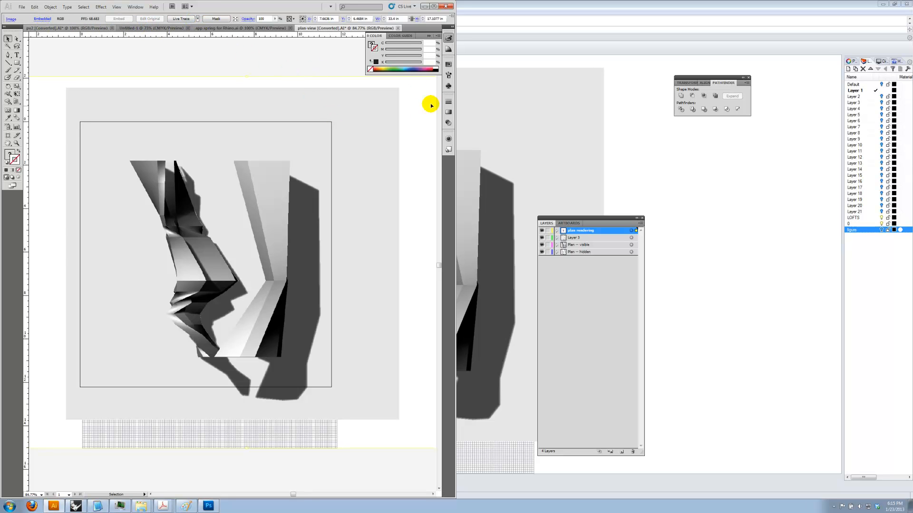
- Try the Lighten blending mode on the plan rendering image and change its blending mode to Screen
left_click(135, 6)
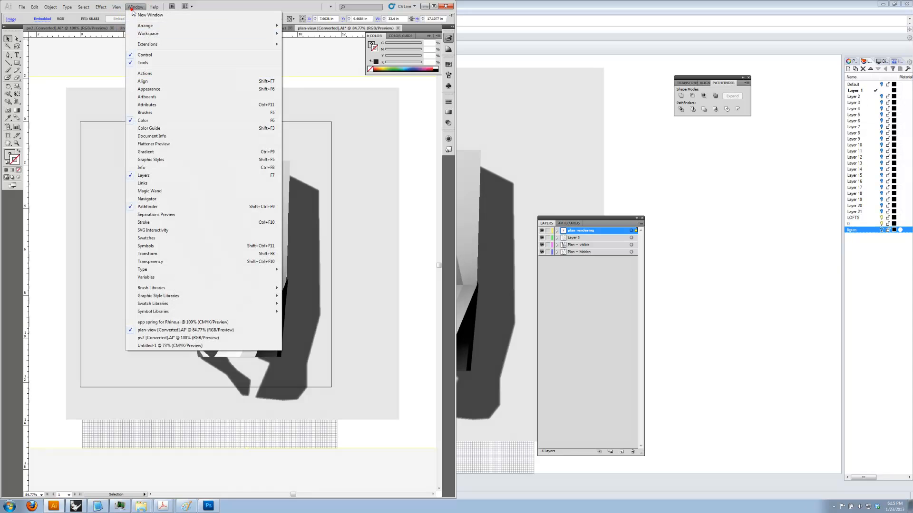
left_click(157, 261)
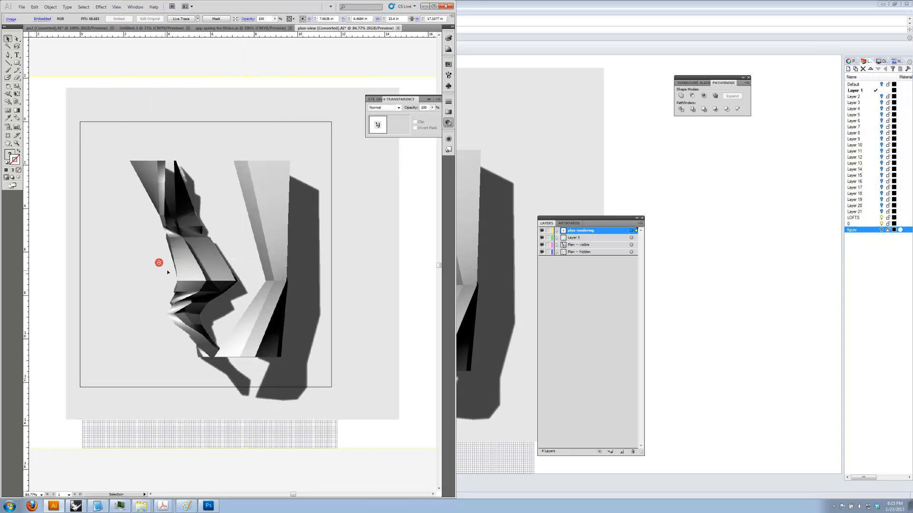
left_click(398, 108)
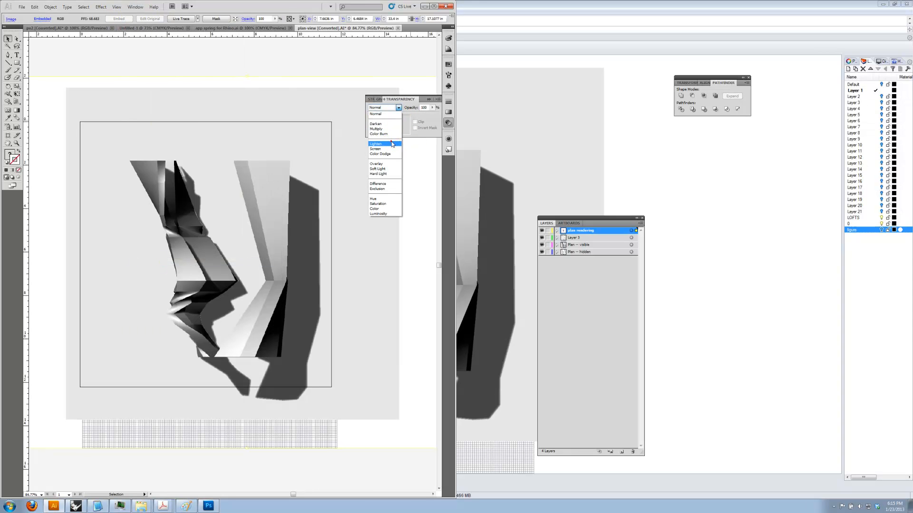
left_click(392, 143)
left_click(391, 109)
left_click(382, 149)
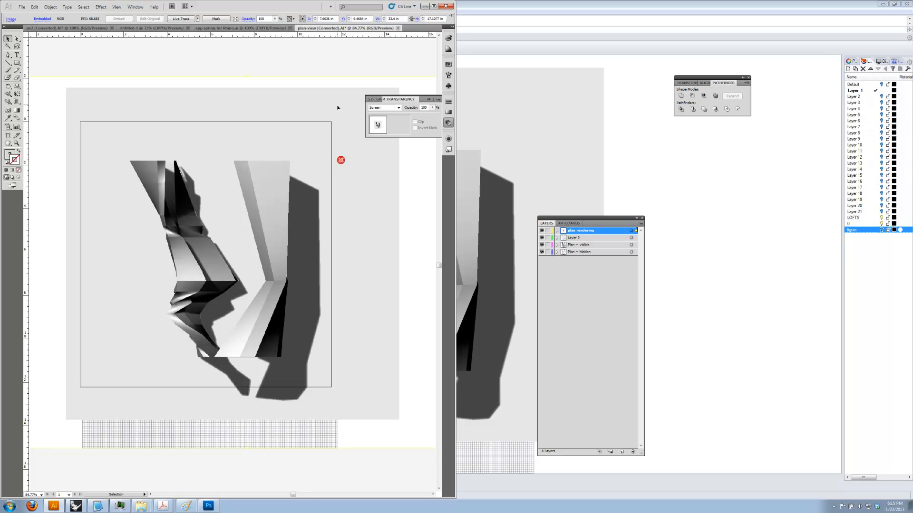
- Expand the plan rendering layer and reduce the image's opacity enough to reveal the linework beneath
left_click(556, 230)
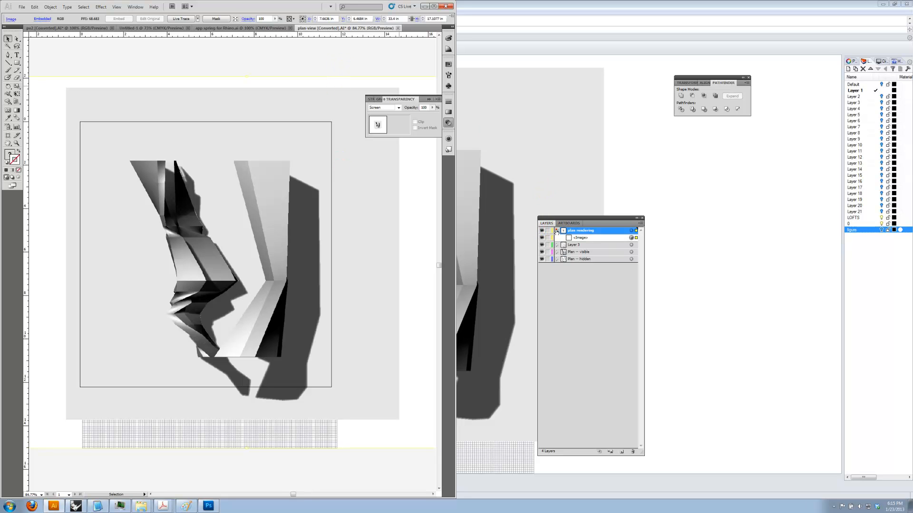
left_click(432, 107)
left_click_drag(430, 115, 419, 118)
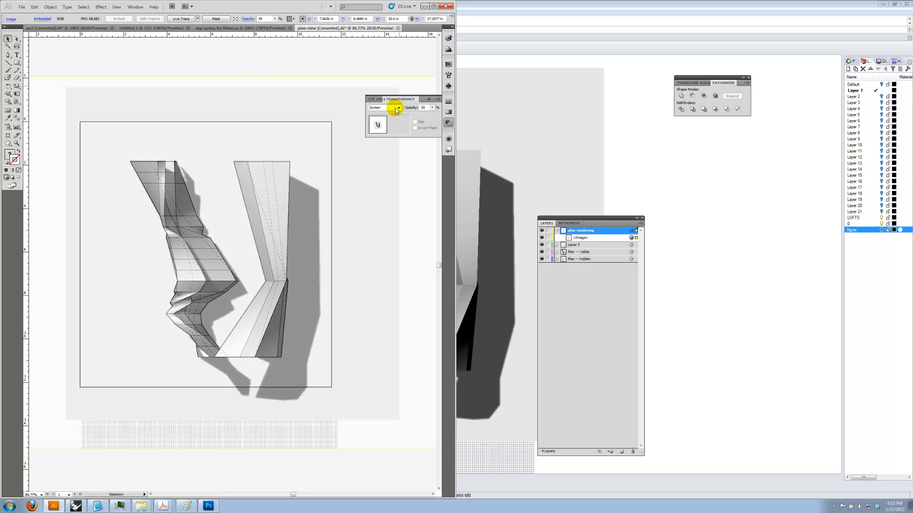
- Compare the Overlay and Multiply blending modes on the plan rendering image, settling on Overlay
left_click(396, 109)
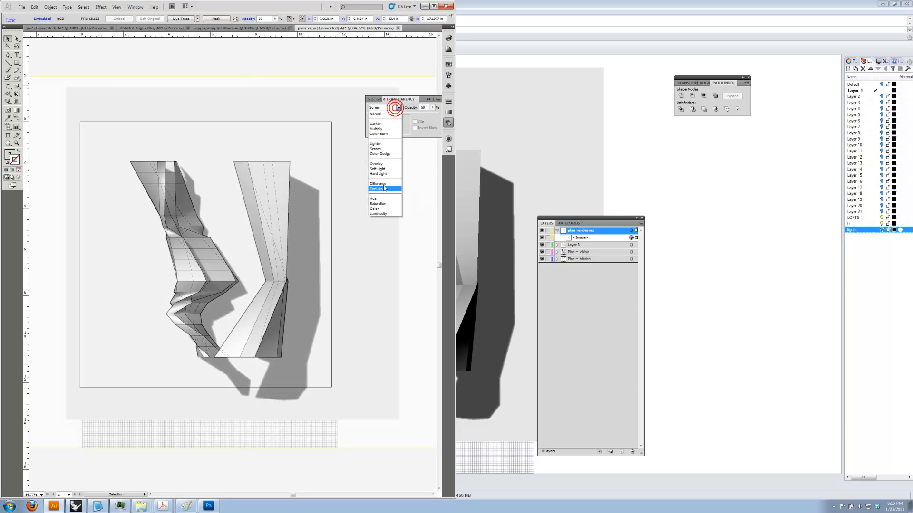
left_click(387, 164)
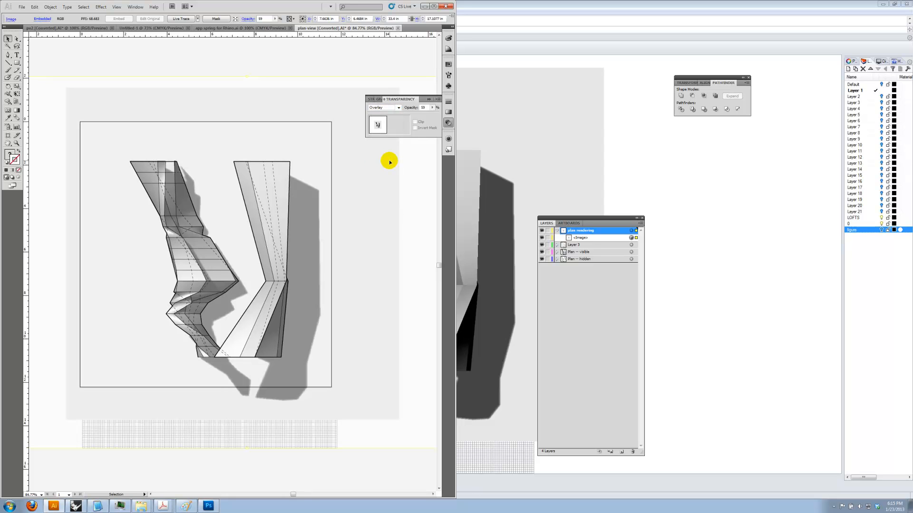
left_click(399, 108)
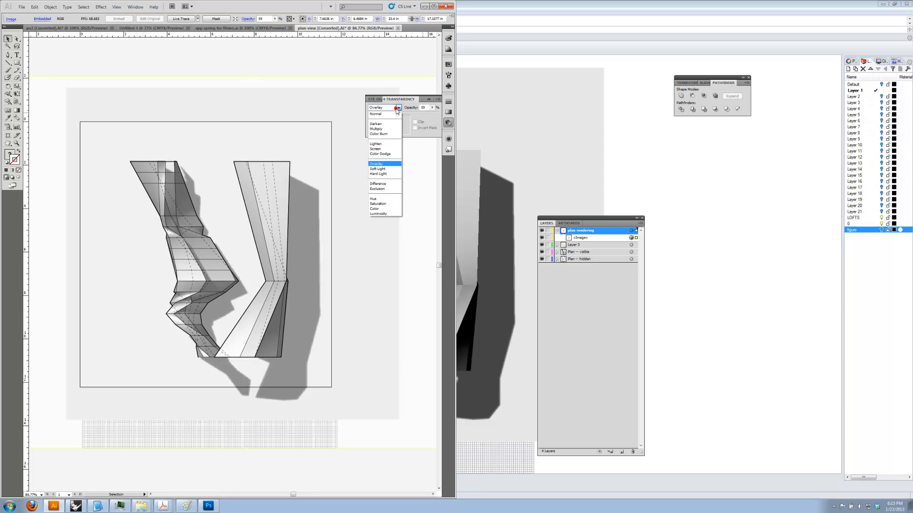
left_click(394, 129)
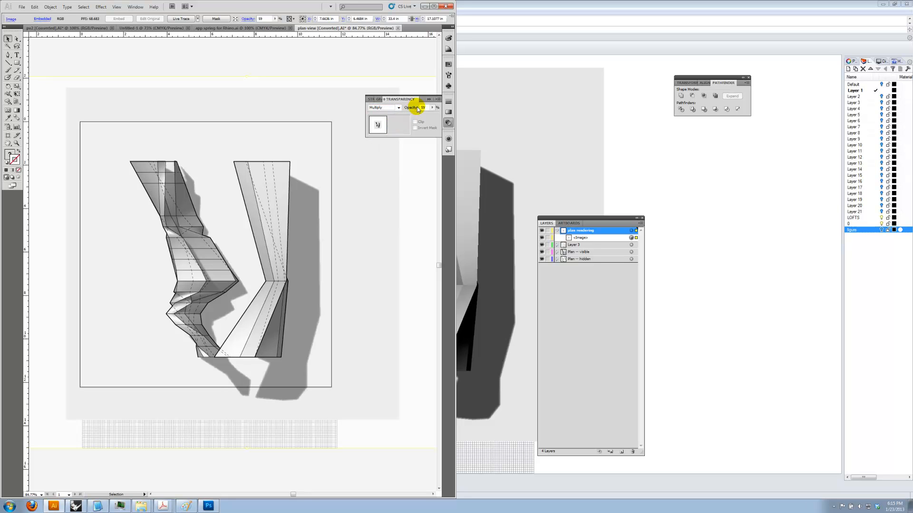
left_click(382, 107)
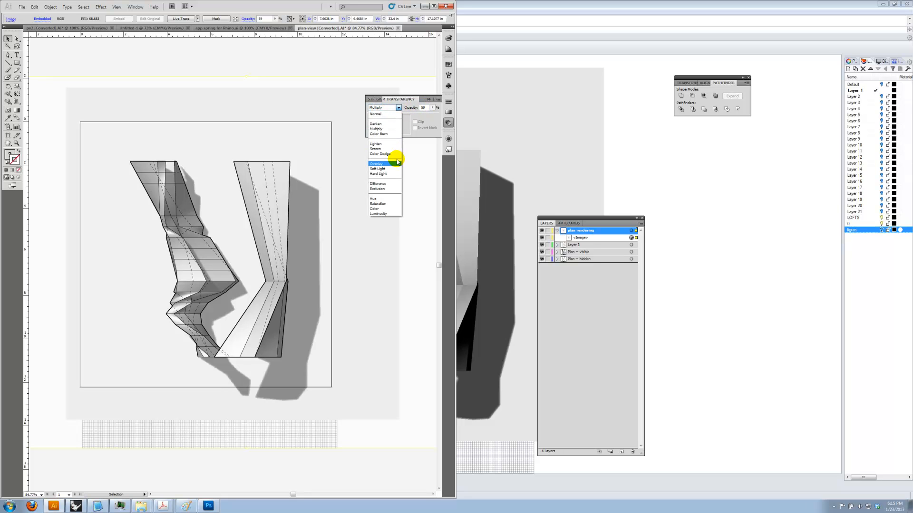
left_click(398, 156)
- Lower the plan rendering image's opacity to 35% and check the overlaid drawing
left_click(432, 107)
left_click_drag(417, 114, 409, 117)
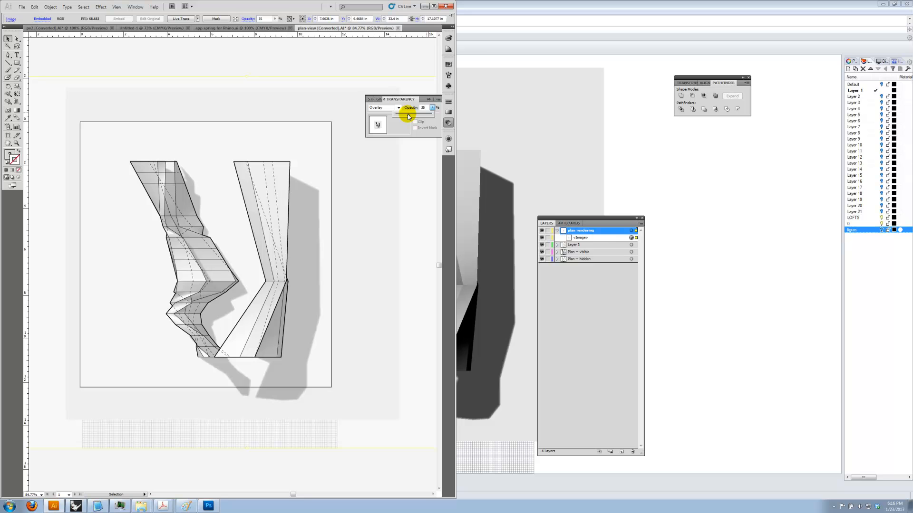
left_click(268, 63)
left_click_drag(228, 198, 203, 191)
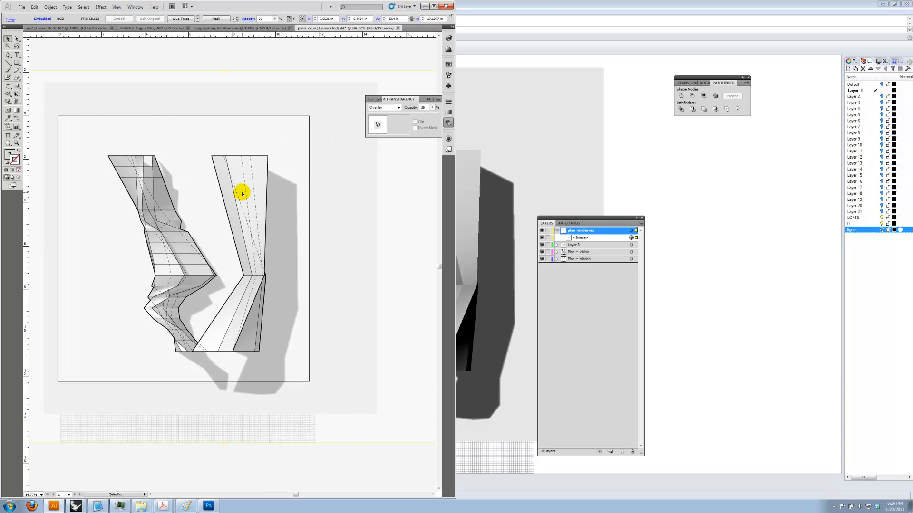
- Switch to Rhino and set the Rendered display mode's solid background color to white in the document properties
left_click(537, 6)
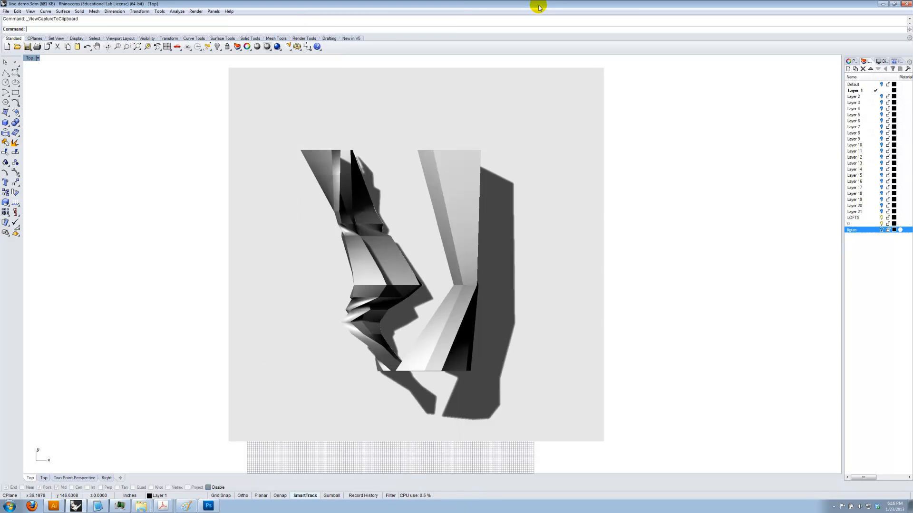
left_click(5, 11)
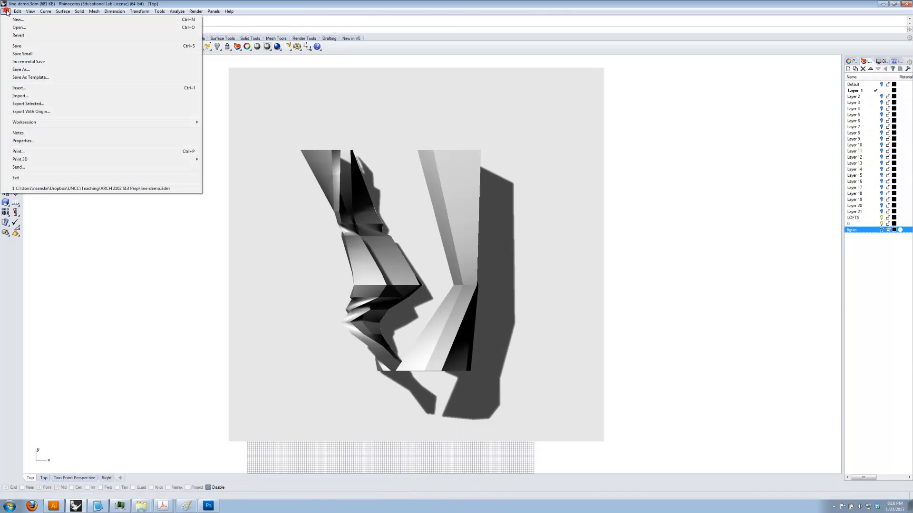
left_click(28, 140)
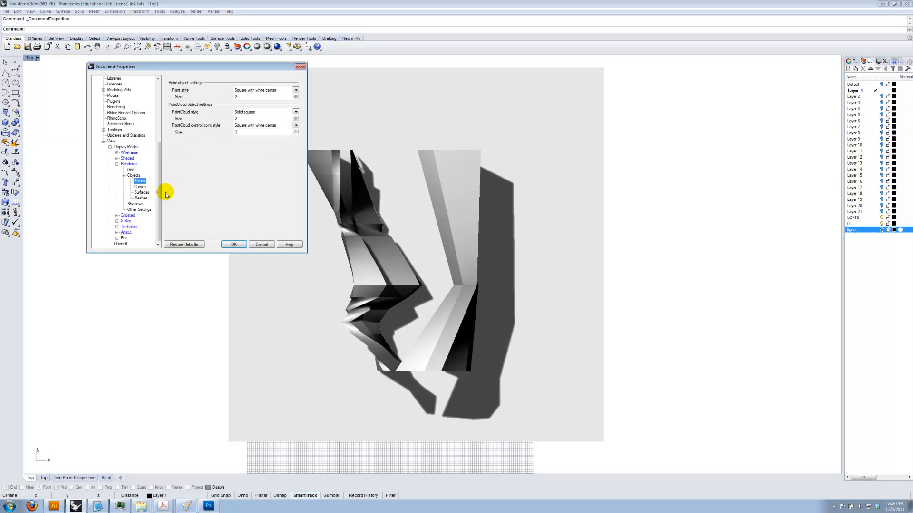
left_click(129, 165)
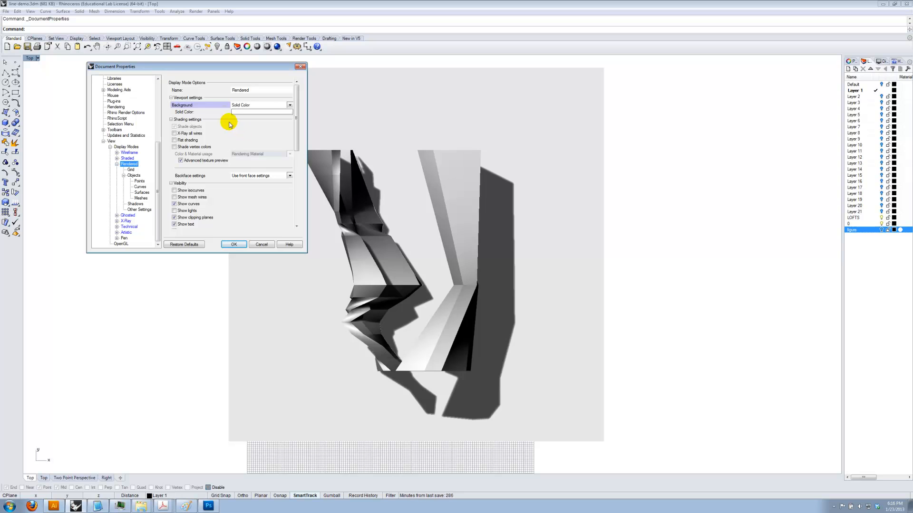
left_click(240, 108)
left_click(240, 110)
left_click(240, 112)
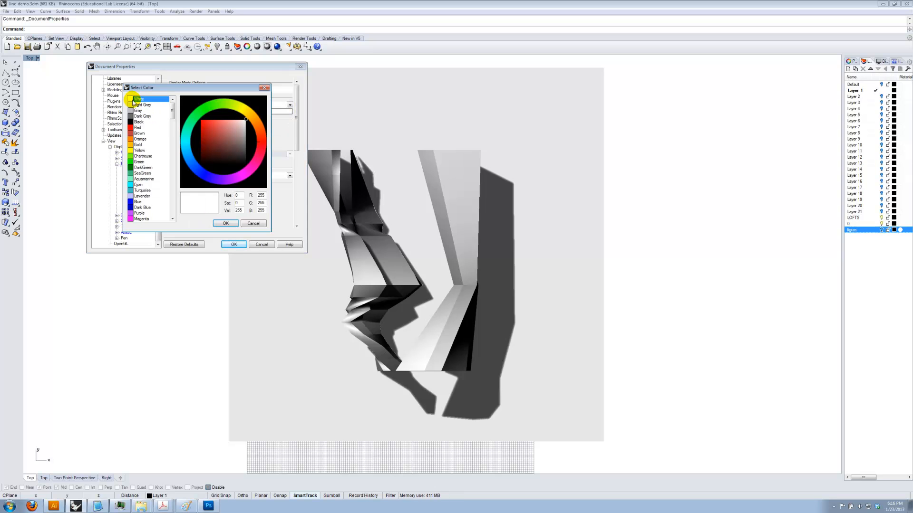
left_click(232, 223)
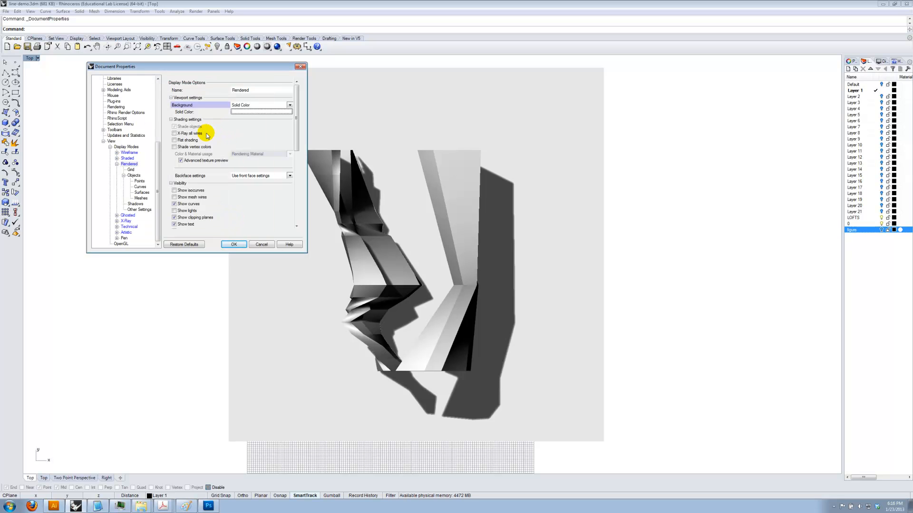
- Review the Rendered display mode's visibility and lighting scheme settings and accept the document properties
scroll(261, 195, "down", 3)
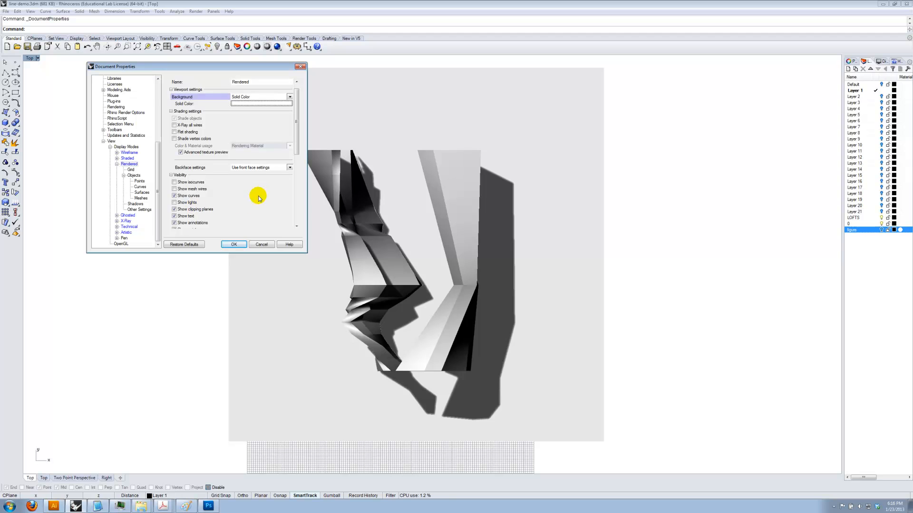
scroll(291, 159, "down", 5)
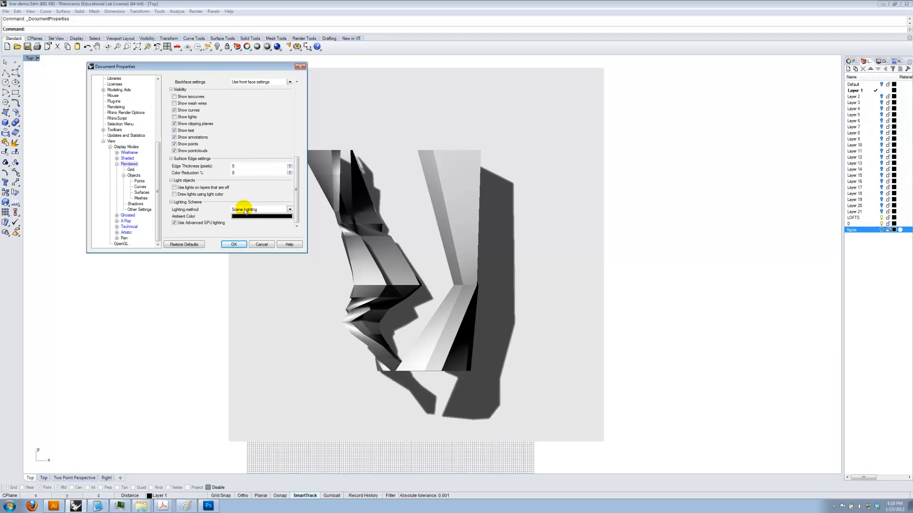
left_click(233, 244)
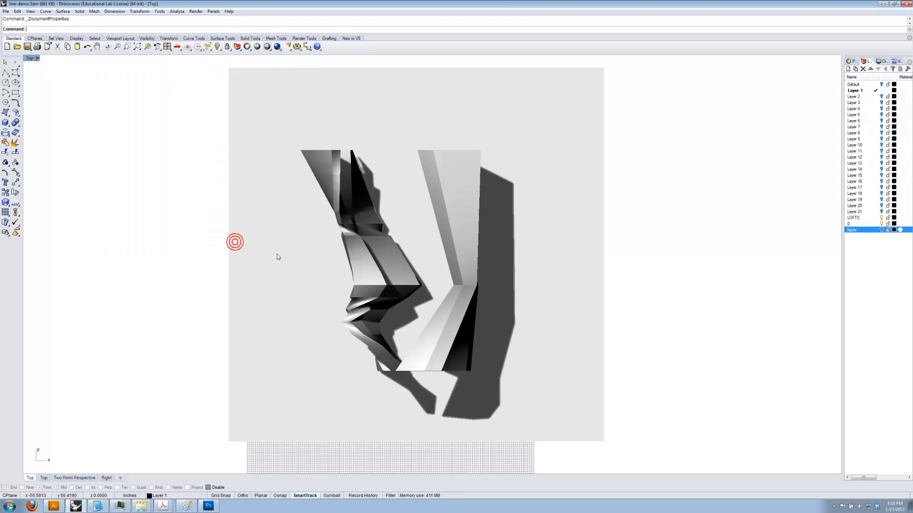
- Return to Illustrator and examine the combined render and linework up close and across the whole artboard
left_click(54, 506)
left_click(18, 142)
left_click(200, 231)
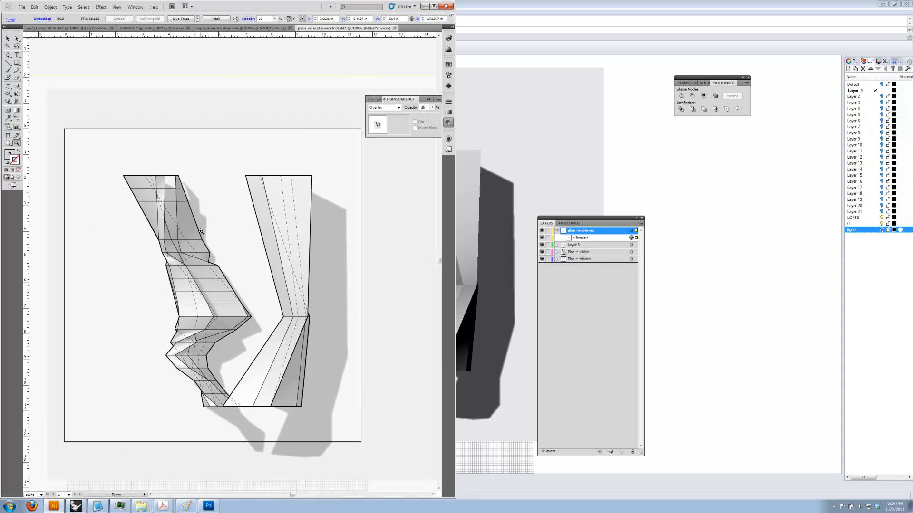
key("super")
left_click(222, 233)
left_click(227, 236, "alt")
left_click(227, 236, "alt")
left_click(227, 236, "alt")
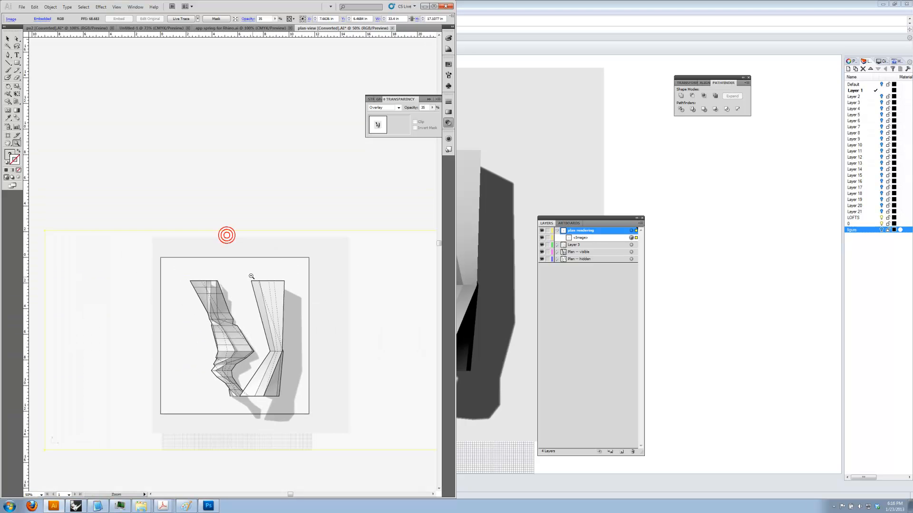
left_click(7, 39)
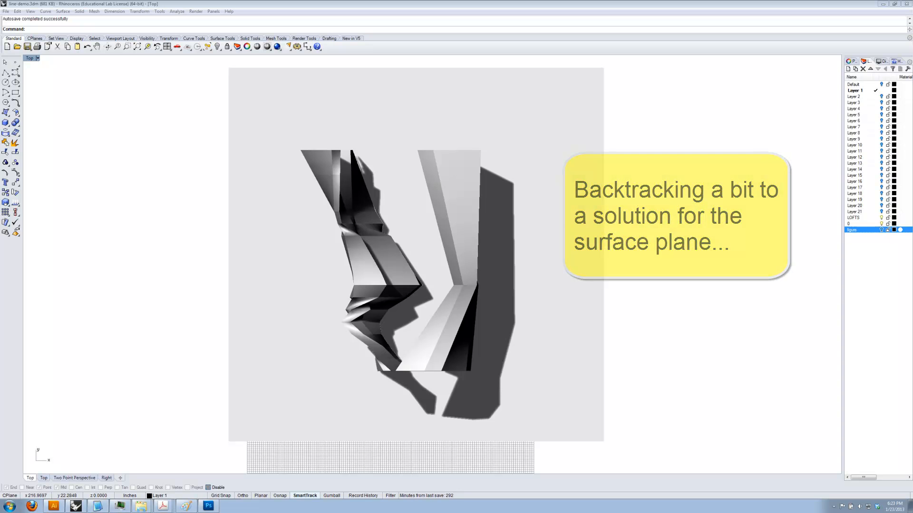
- Capture Rhino's rendered Top viewport to the clipboard
left_click(29, 11)
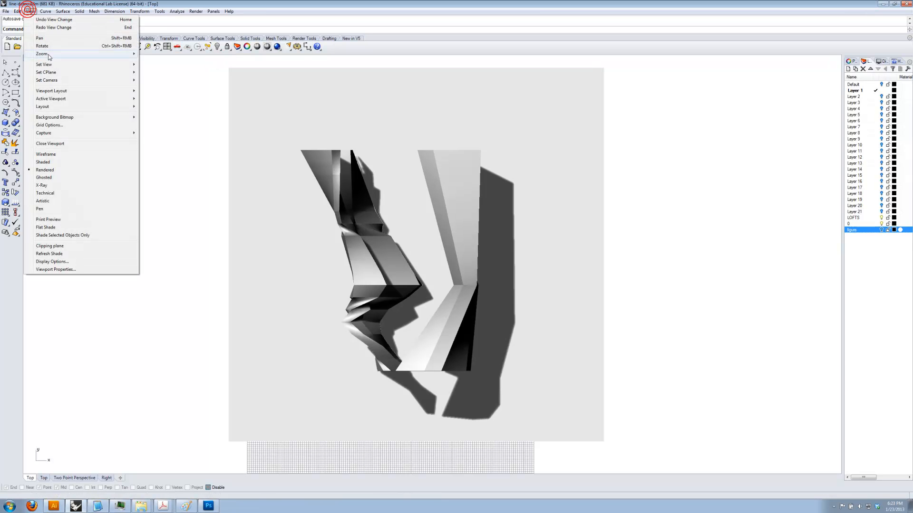
left_click(71, 132)
left_click(150, 135)
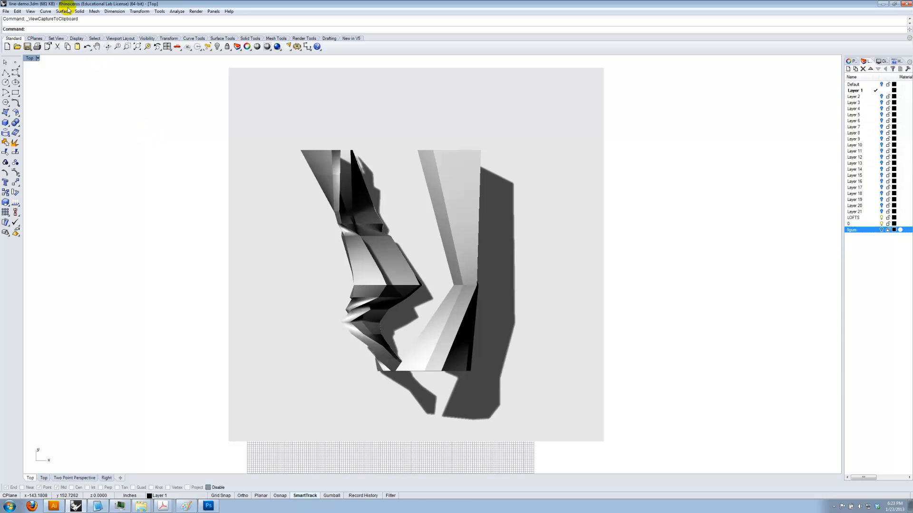
- Switch to Photoshop, create a new document from the Clipboard preset at 2294 x 1175 pixels, and paste the captured view
left_click(208, 505)
left_click(22, 6)
left_click(24, 14)
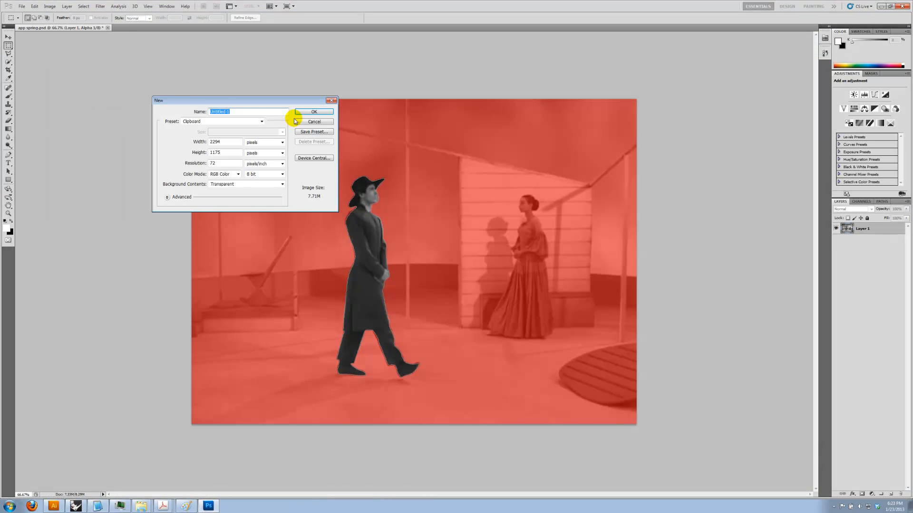
left_click(314, 112)
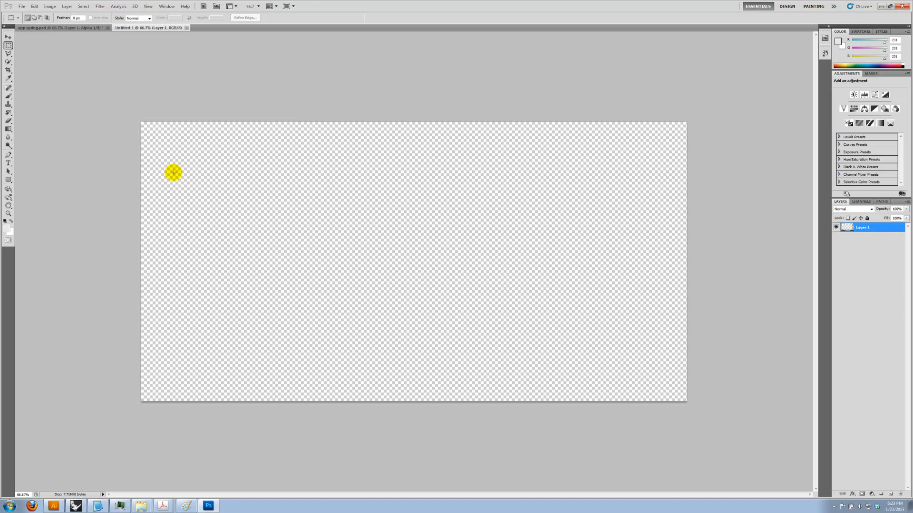
left_click(35, 6)
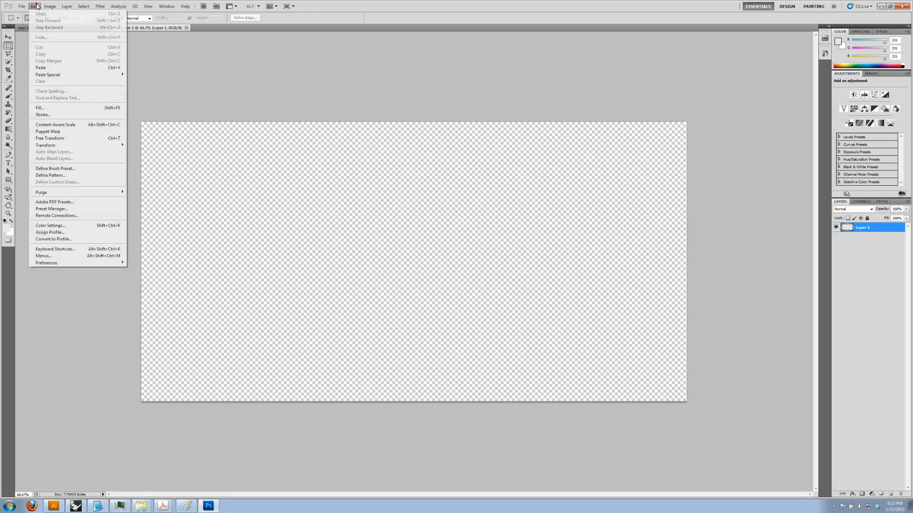
left_click(62, 62)
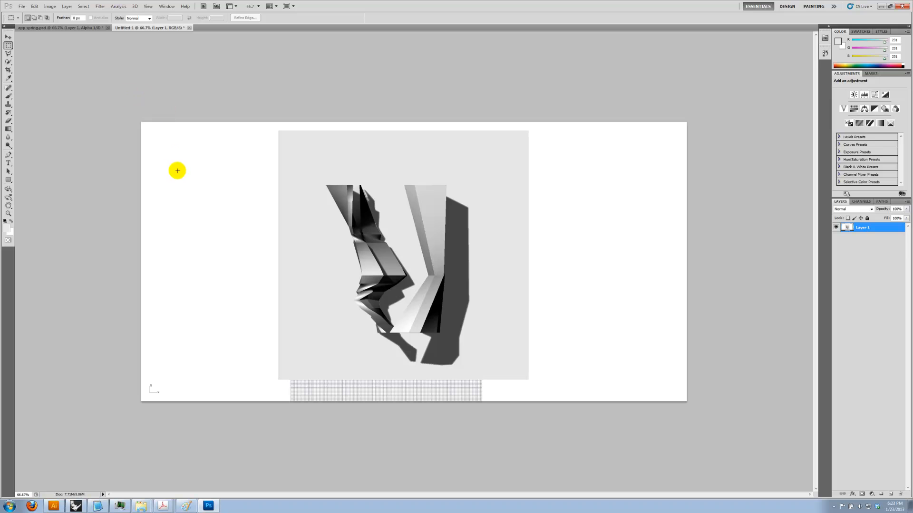
- Crop the image tightly around the rendered forms and their shadows, excluding the grid, axis icon and white margins
left_click(8, 70)
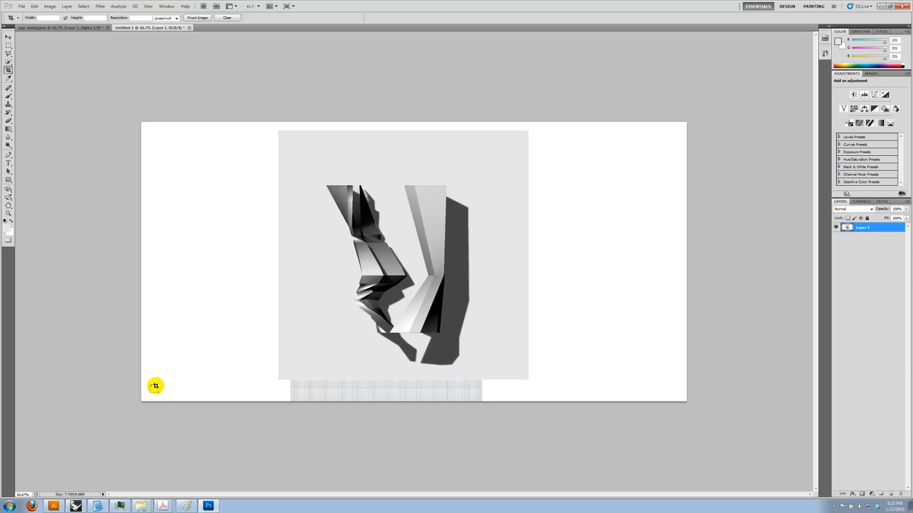
left_click_drag(287, 162, 481, 368)
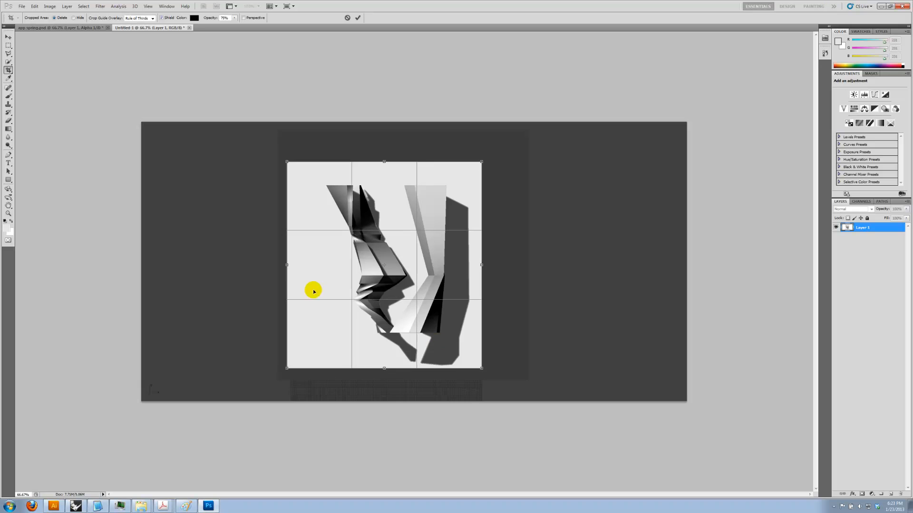
left_click_drag(291, 265, 315, 269)
left_click(357, 18)
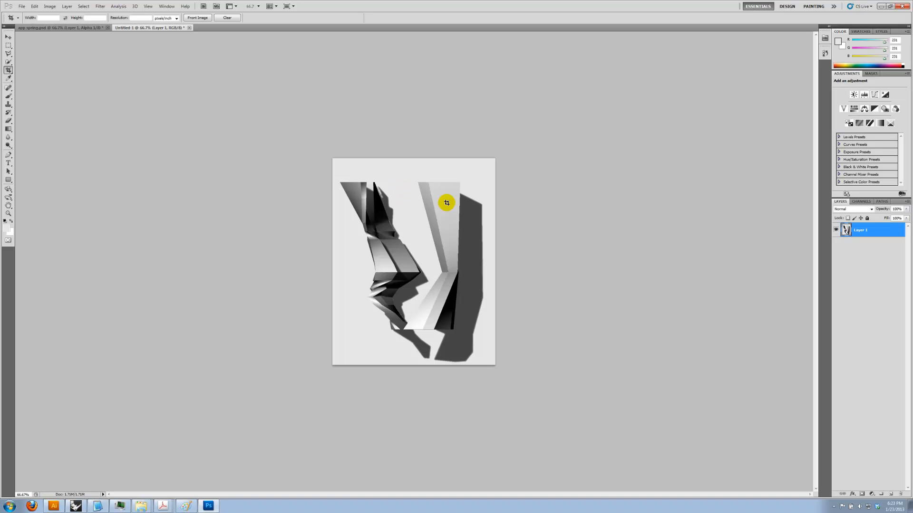
- Apply a Levels adjustment that samples the gray ground plane as the white point, turning the background white
left_click(50, 6)
mouse_move(60, 23)
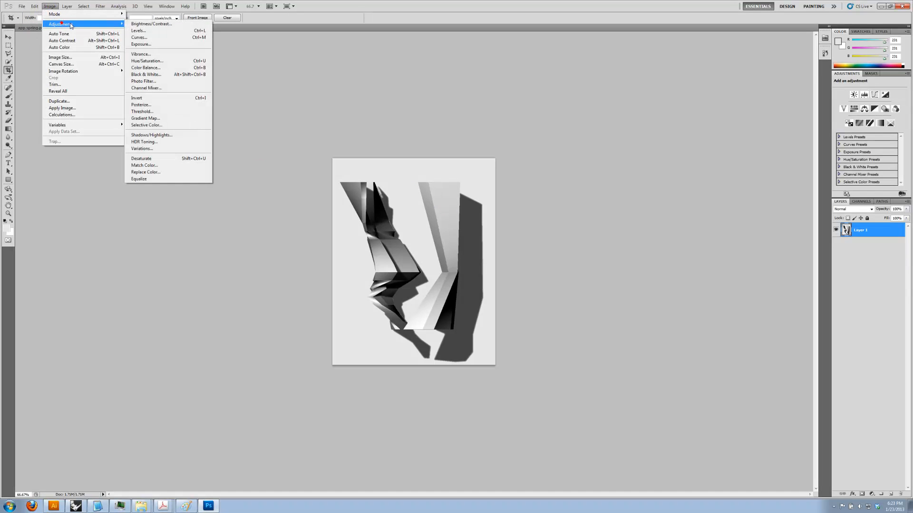
left_click(135, 30)
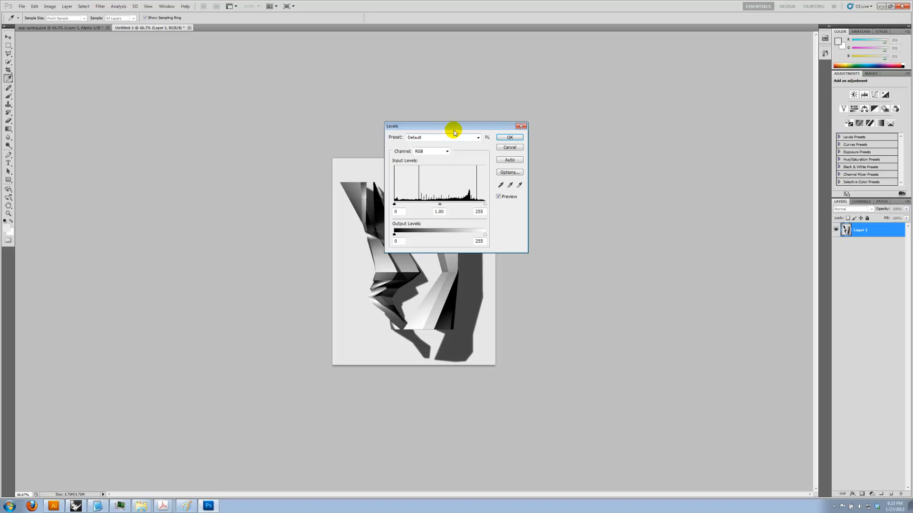
left_click(522, 150)
left_click(352, 162)
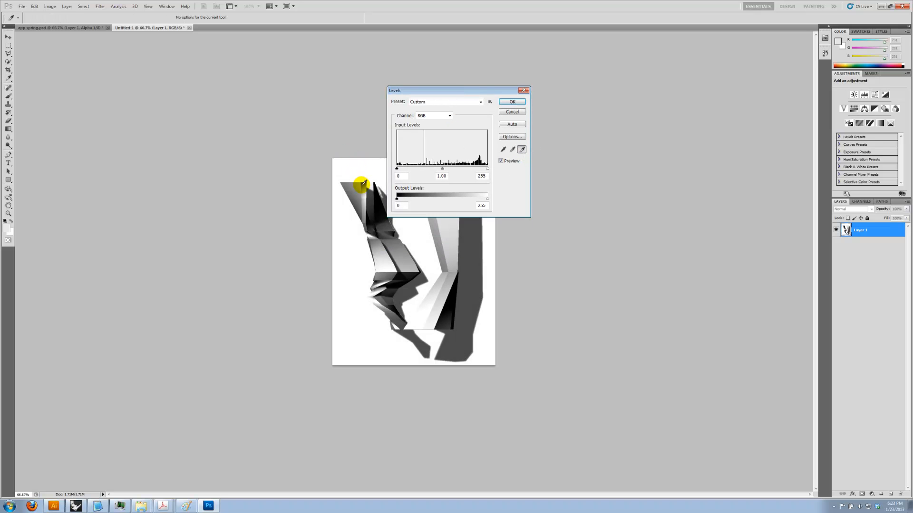
left_click_drag(458, 95, 630, 100)
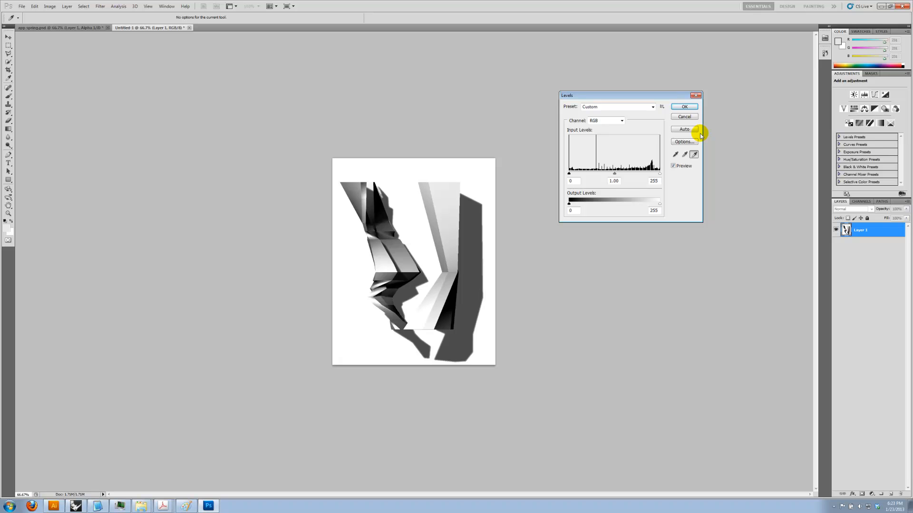
left_click(684, 107)
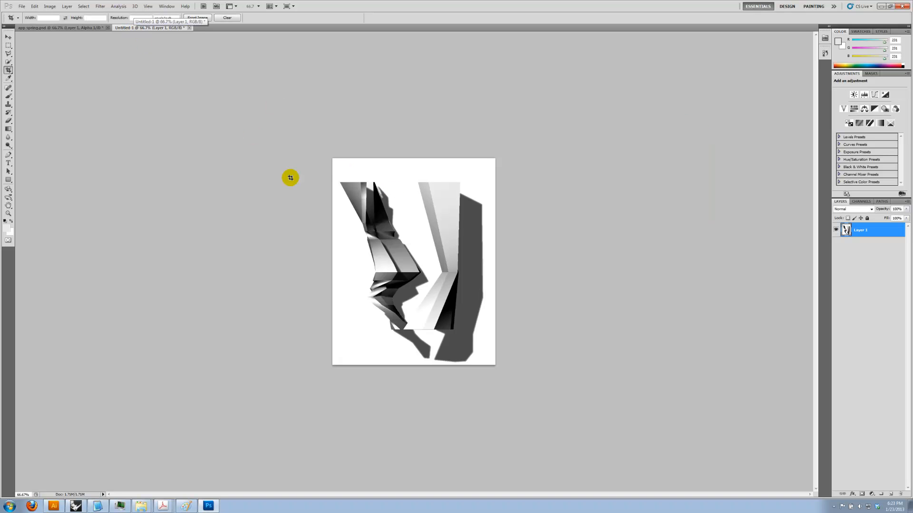
- Save the cropped image to the Desktop as plan-render.psd
left_click(23, 6)
left_click(42, 115)
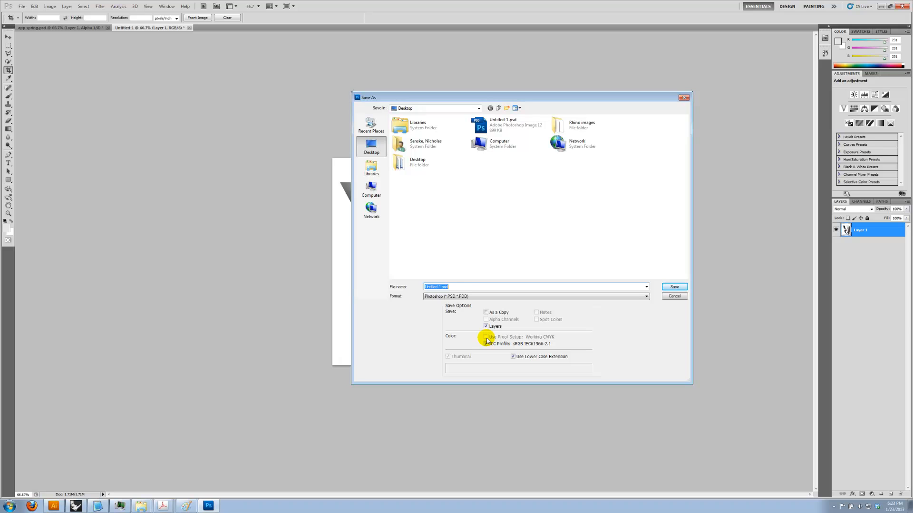
type("plan-rend")
key("Return")
key("Return")
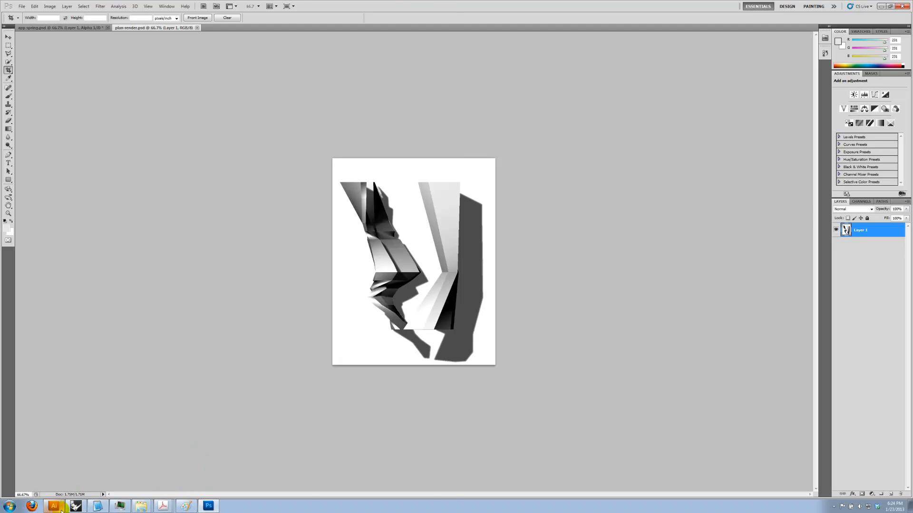
- Switch to Illustrator, place plan-render.psd on the plan rendering layer, and embed it with its layers flattened to a single image
left_click(54, 506)
left_click_drag(147, 214, 272, 193)
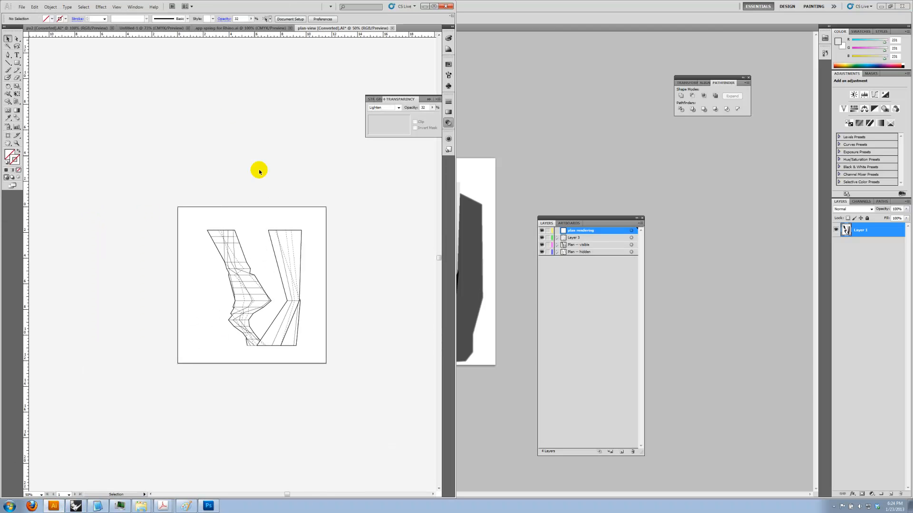
left_click(34, 7)
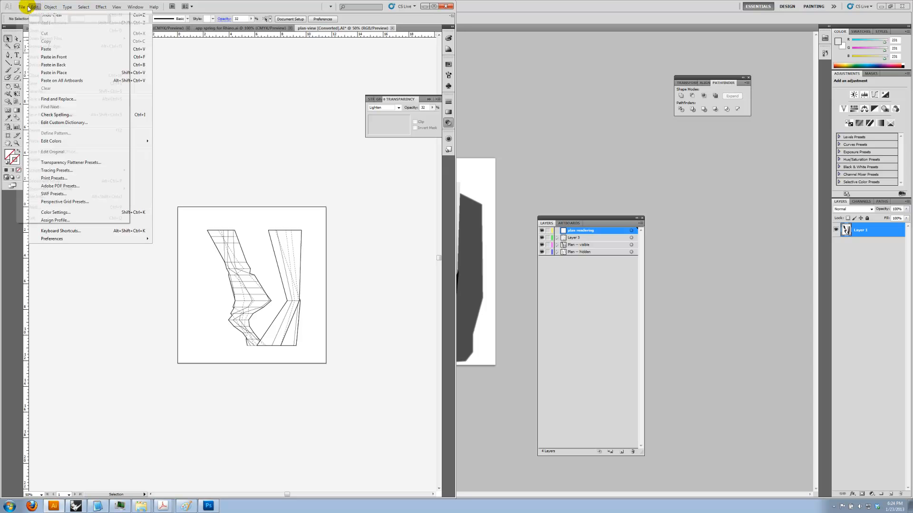
left_click(38, 142)
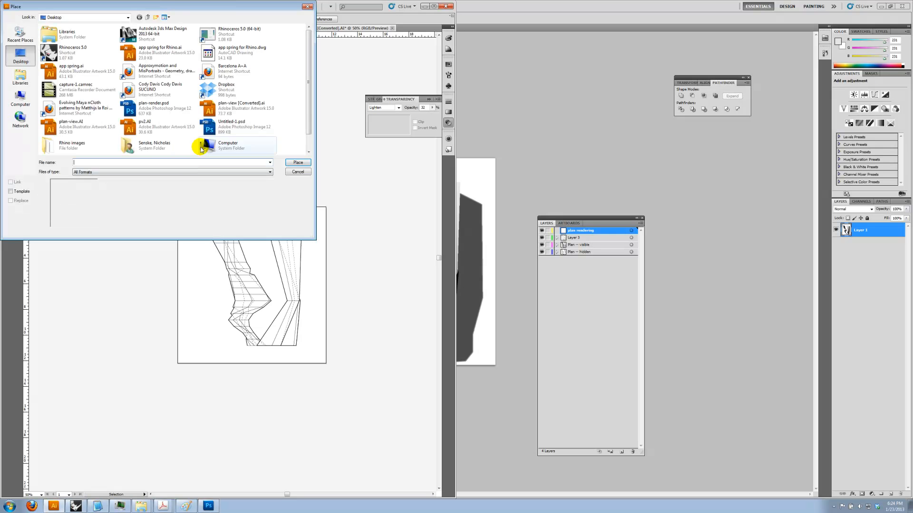
left_click(157, 105)
double_click(157, 106)
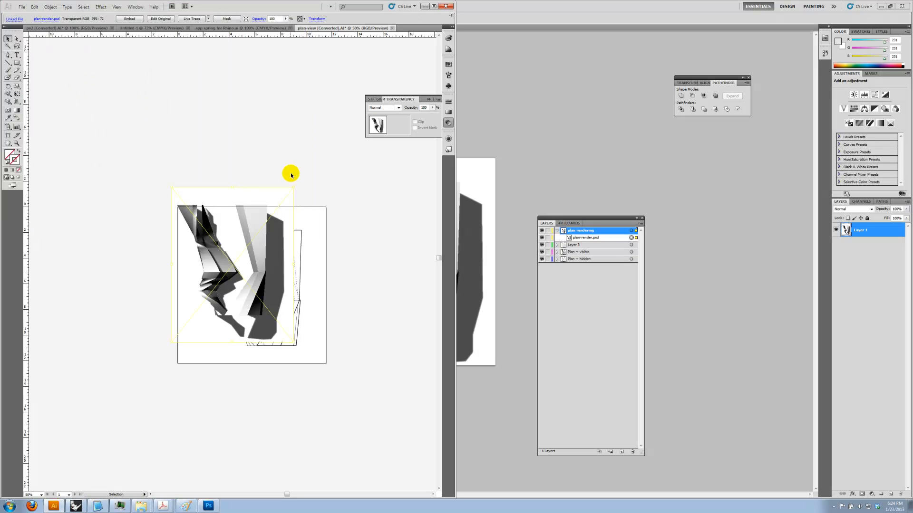
left_click(130, 19)
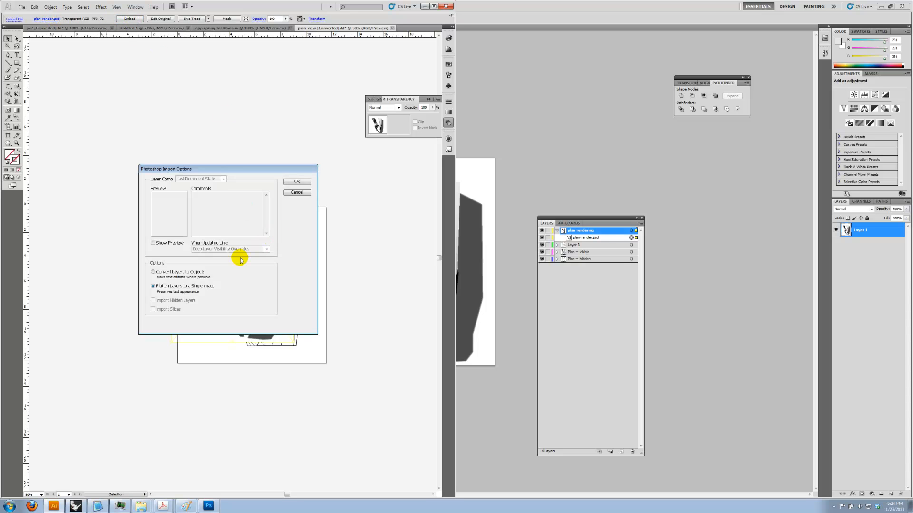
left_click(297, 182)
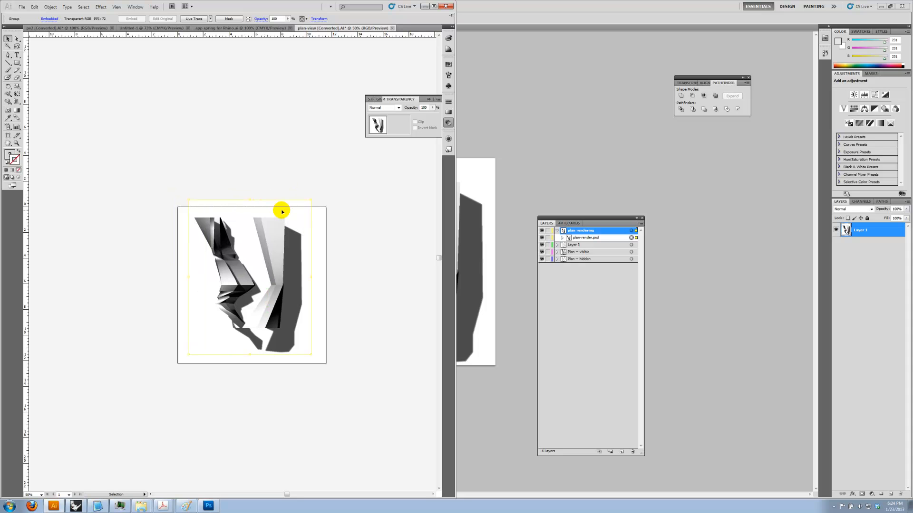
- Set the embedded render's blending mode to Multiply and move it so its upper edges meet the plan linework
left_click(389, 112)
left_click(379, 127)
left_click_drag(257, 217, 269, 225)
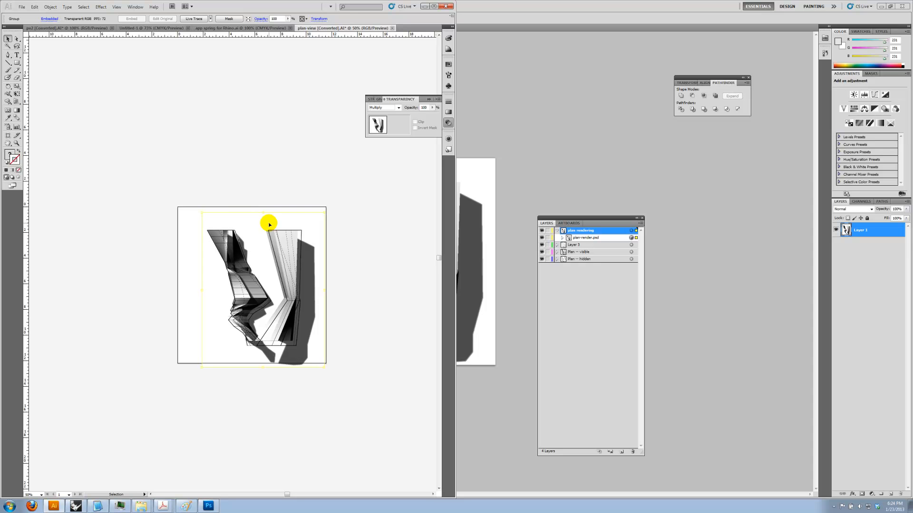
- Scale the render up proportionally from its lower corner until its forms match the plan linework
left_click_drag(325, 367, 345, 383)
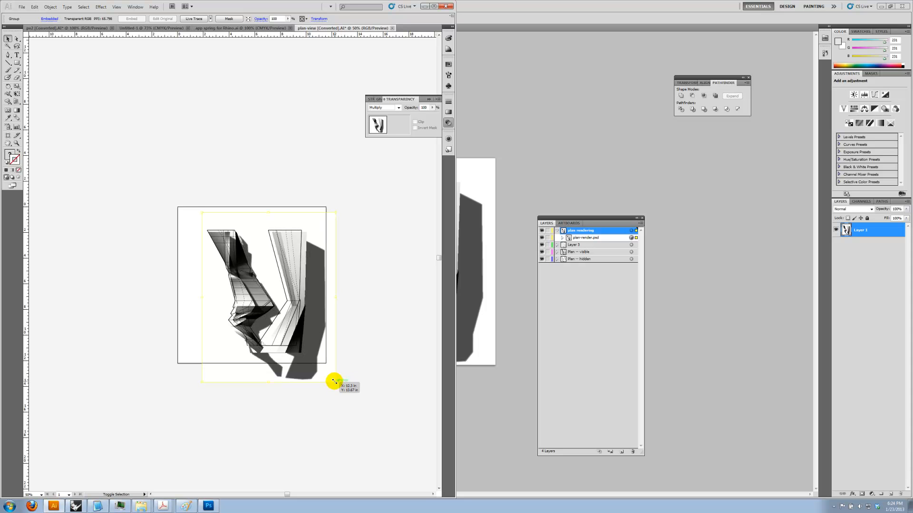
left_click_drag(336, 386, 328, 376)
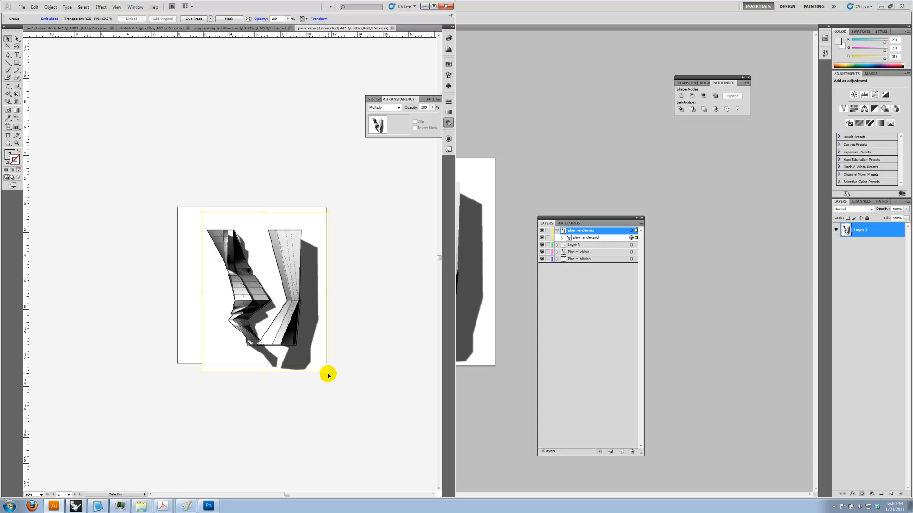
left_click_drag(328, 373, 331, 376)
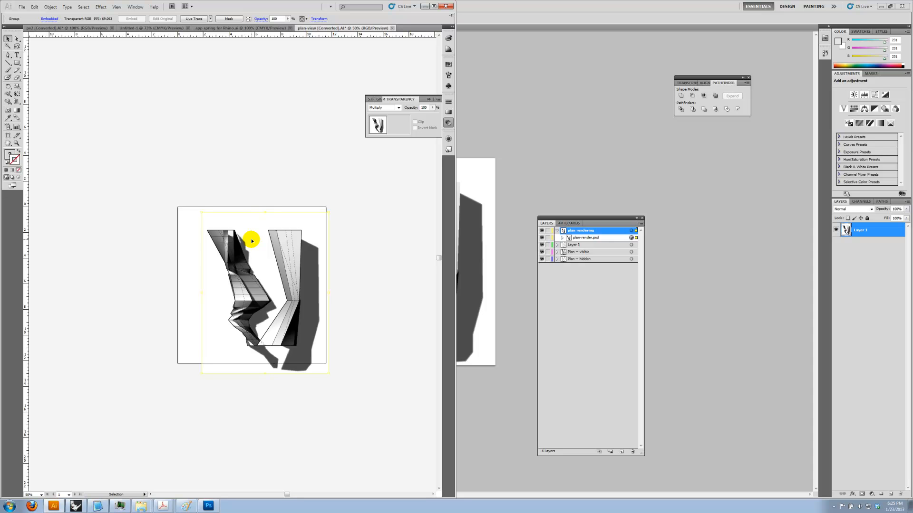
- Set the render's opacity to 50% and deselect it
left_click(17, 142)
left_click_drag(184, 214, 411, 409)
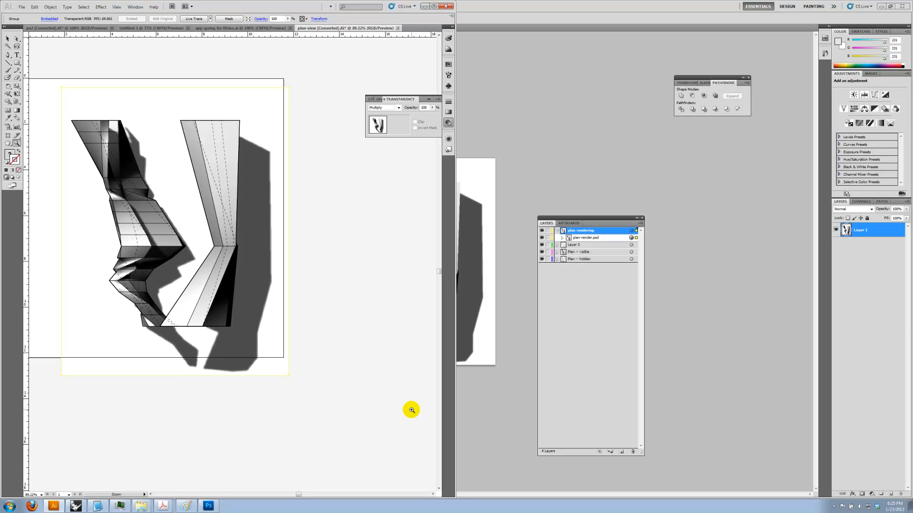
left_click_drag(210, 296, 286, 338)
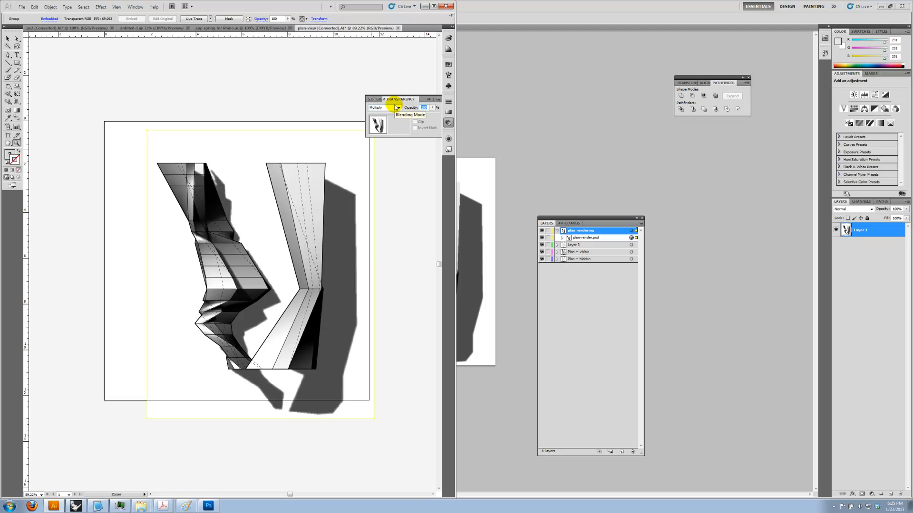
type("50")
key("Return")
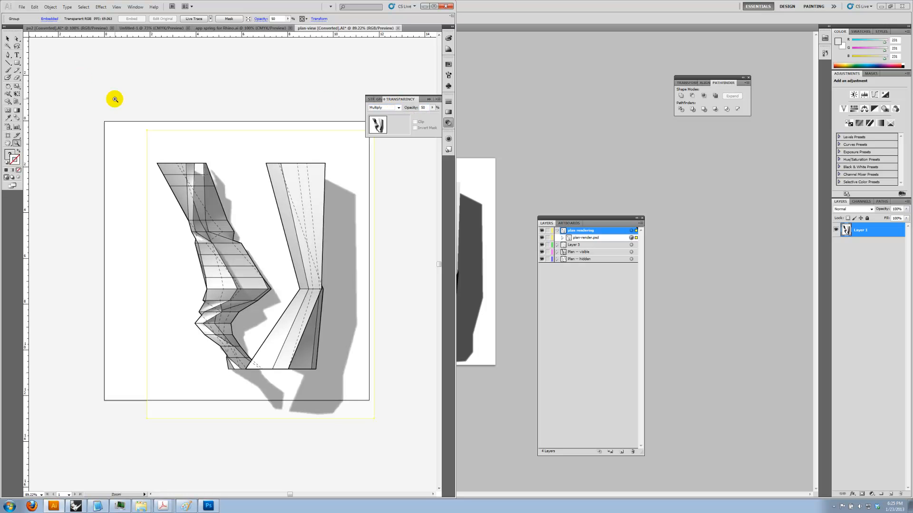
left_click(8, 39)
left_click(152, 62)
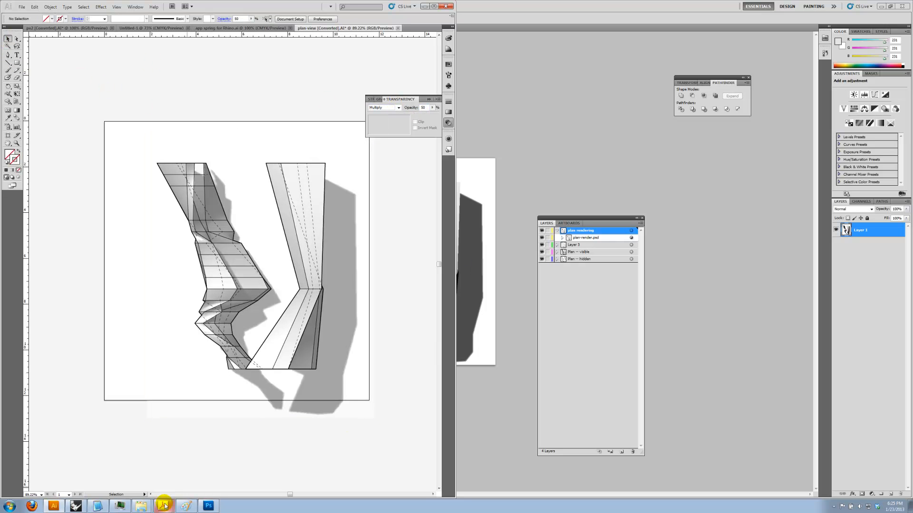
- Glance at the Rhino model, return to Illustrator, and set the render's opacity to 25%
left_click(76, 507)
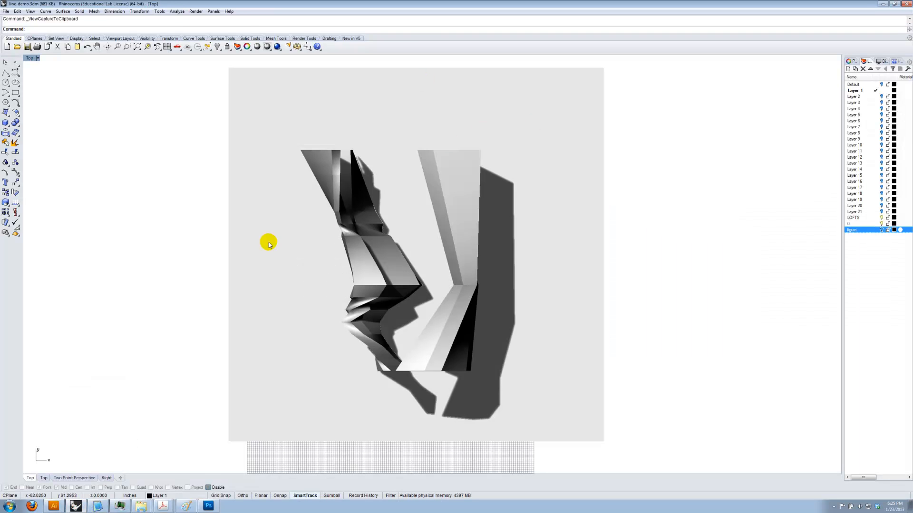
left_click(54, 506)
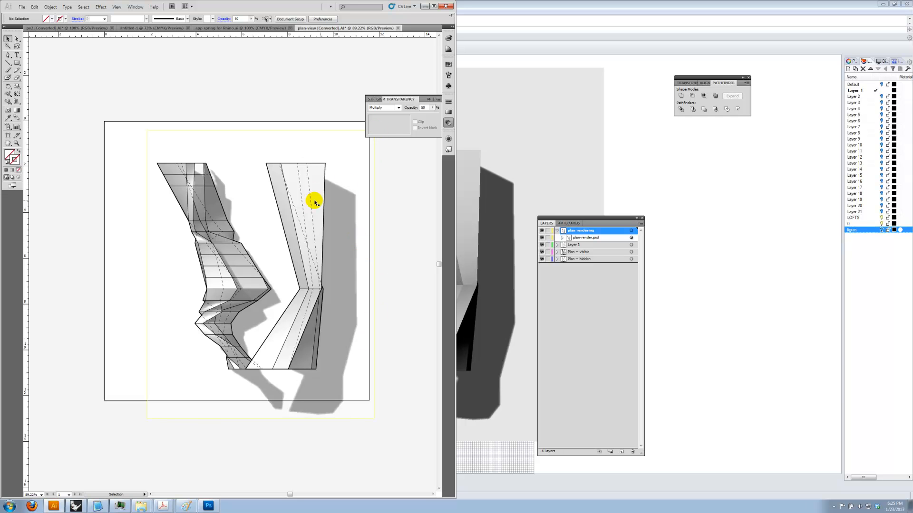
double_click(424, 108)
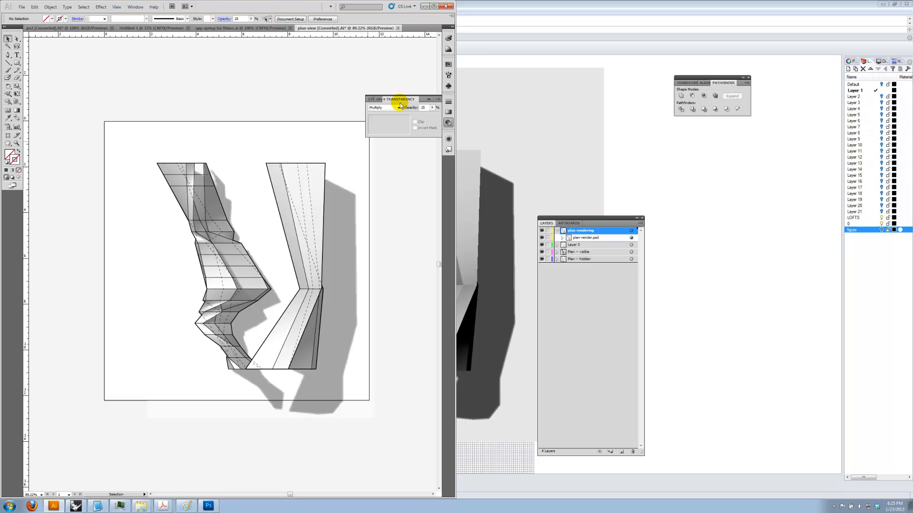
left_click(332, 170)
type("25")
key("Return")
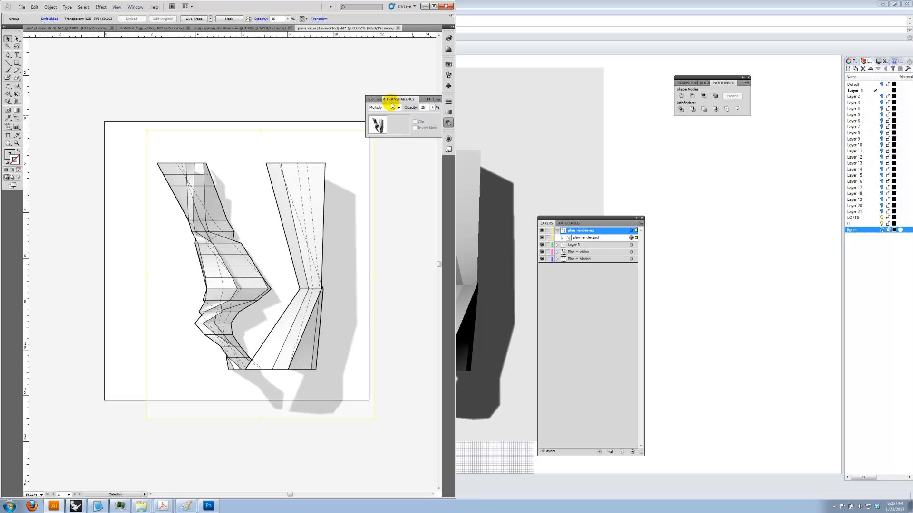
left_click(313, 96)
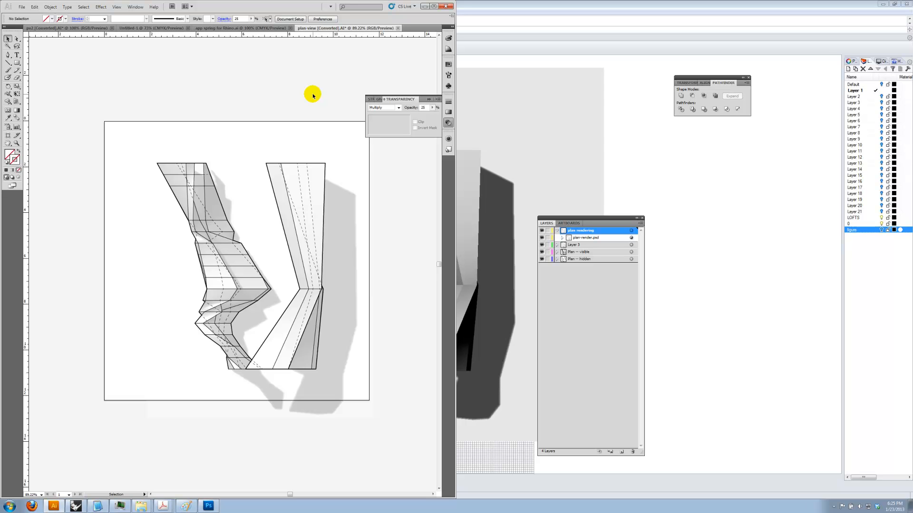
- Make Layer 3 the active layer and save the plan-view document
left_click(616, 246)
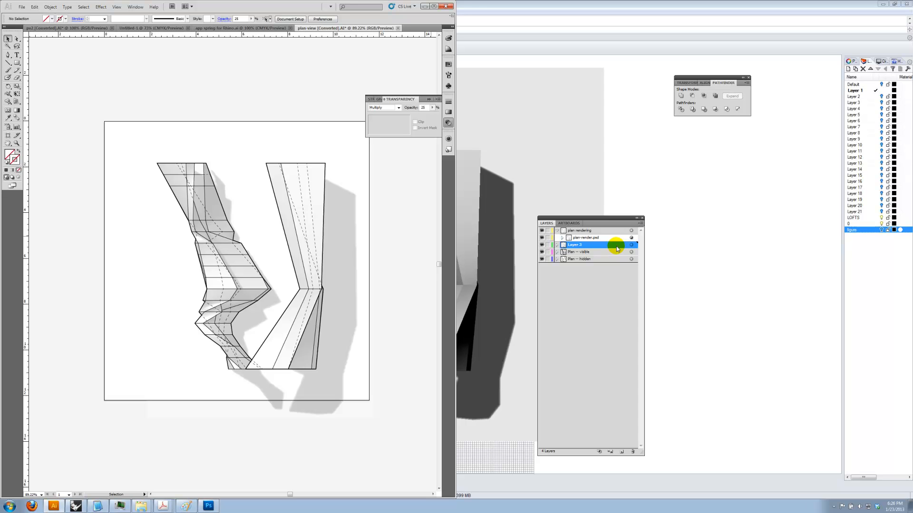
left_click(21, 8)
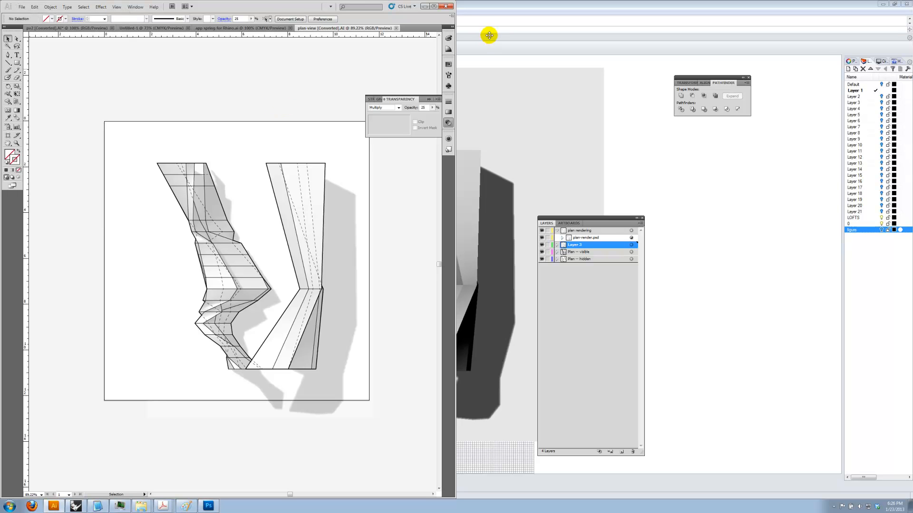
- Switch to Rhino and set the rendered viewport to the Left view, checking the Right view in between
left_click(484, 5)
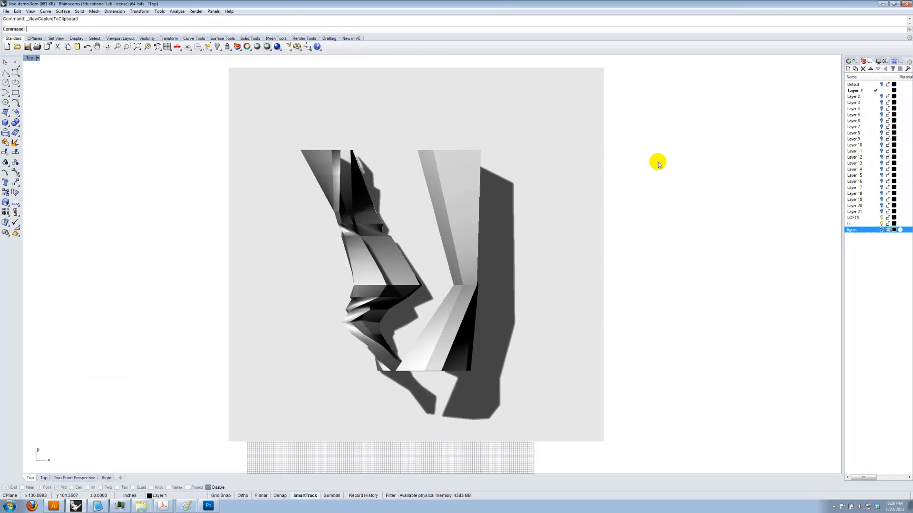
type("left")
key("Return")
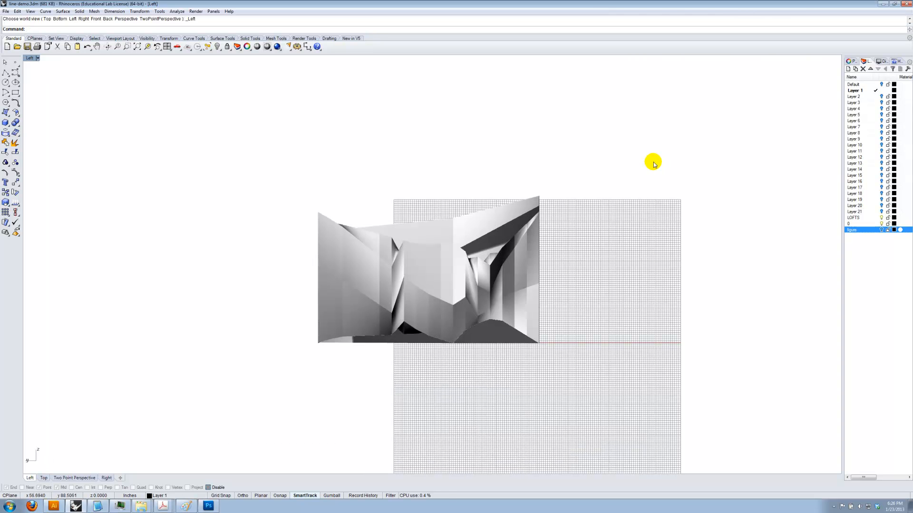
type("Right")
key("Return")
type("Left")
key("Return")
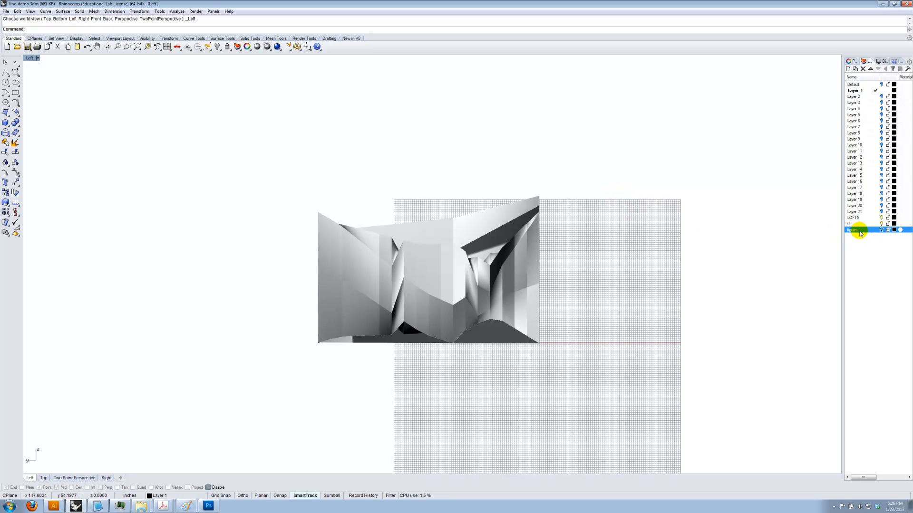
- Turn on the figure layer and restore the four-viewport layout
left_click(880, 230)
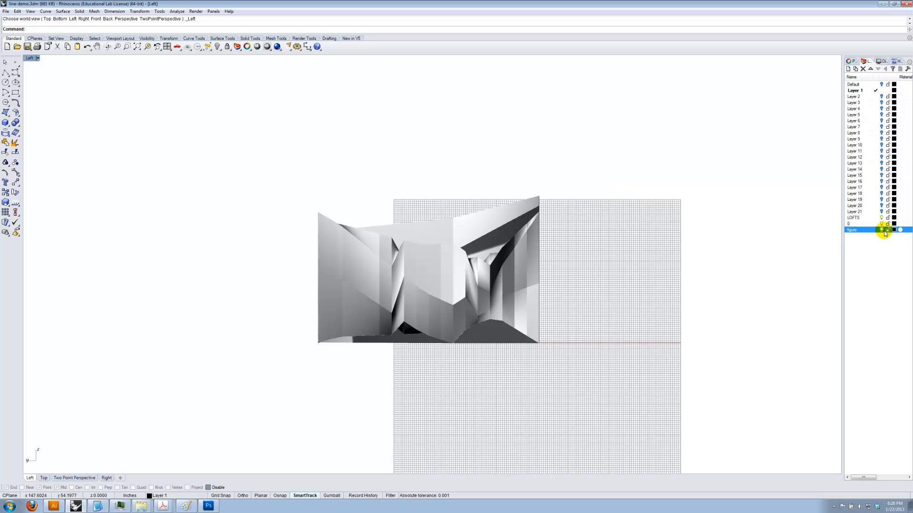
double_click(30, 59)
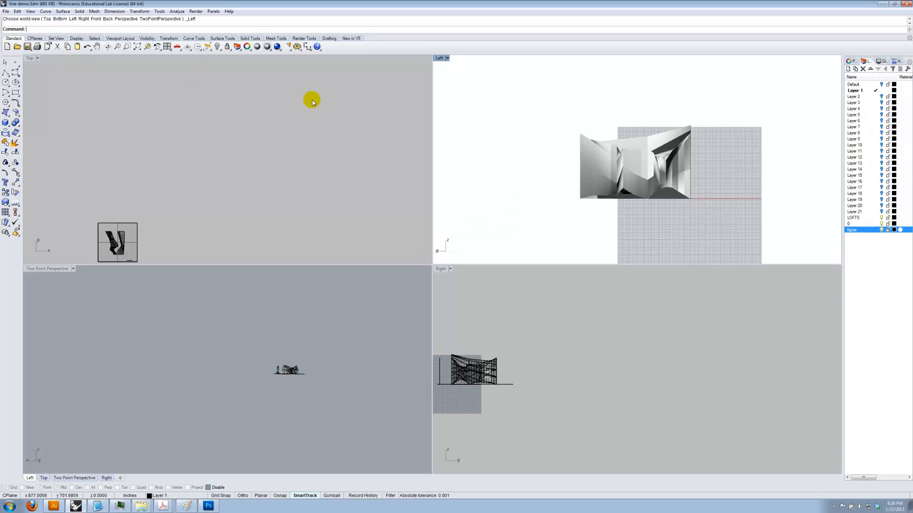
- Rotate the scale figure a quarter turn in the Top view so its silhouette faces the Left view
left_click_drag(131, 263, 271, 136)
scroll(126, 240, "up", 14)
type("Rotate")
key("Return")
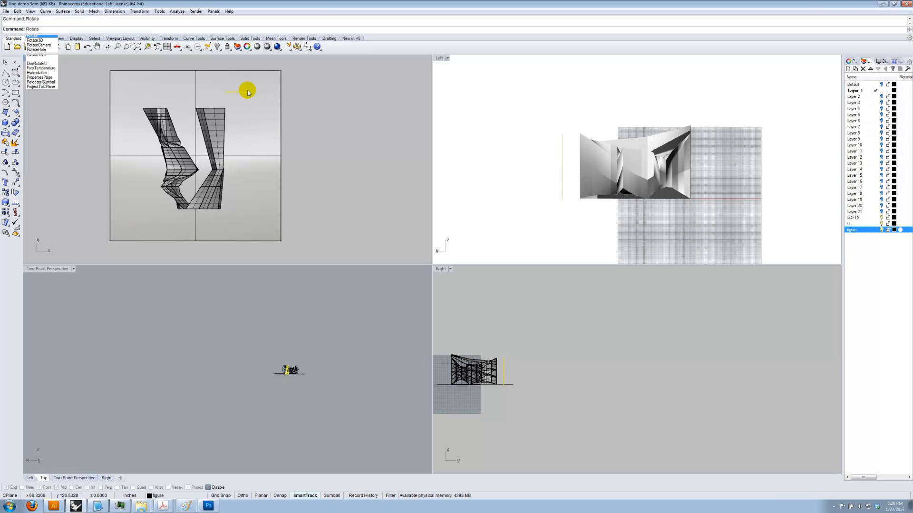
left_click(235, 91)
left_click(283, 92)
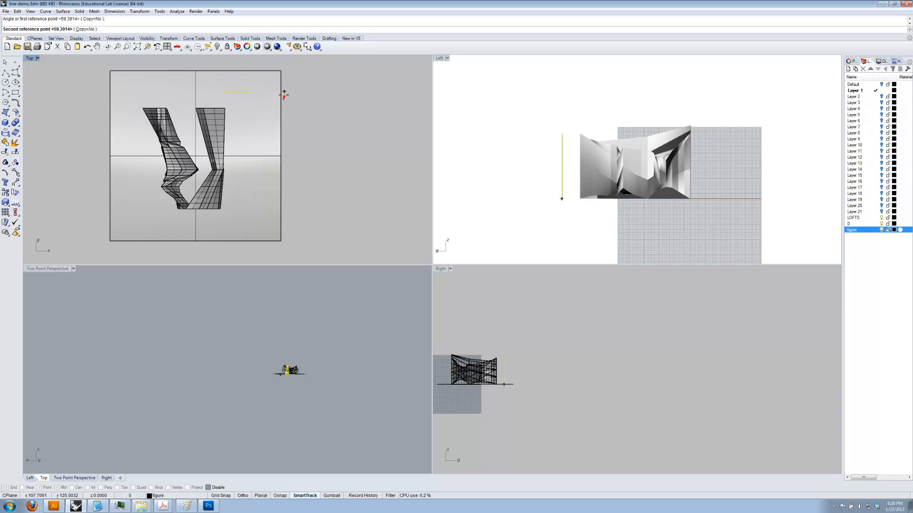
left_click(232, 66)
- Move the scale figure in the Left view to the open side beyond the model's taller end, then deselect it
left_click(540, 168)
left_click_drag(562, 163, 732, 177)
left_click(770, 184)
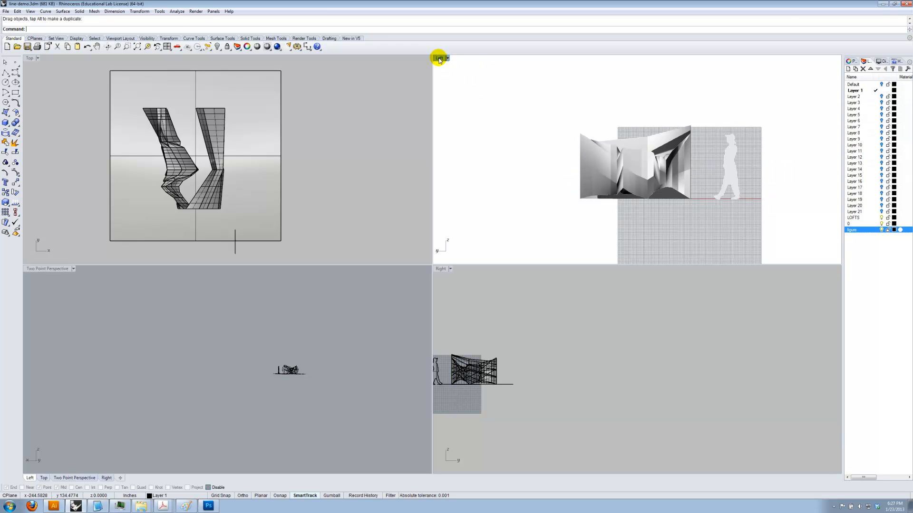
- Set the scale figure's object display color to Gray
left_click(727, 159)
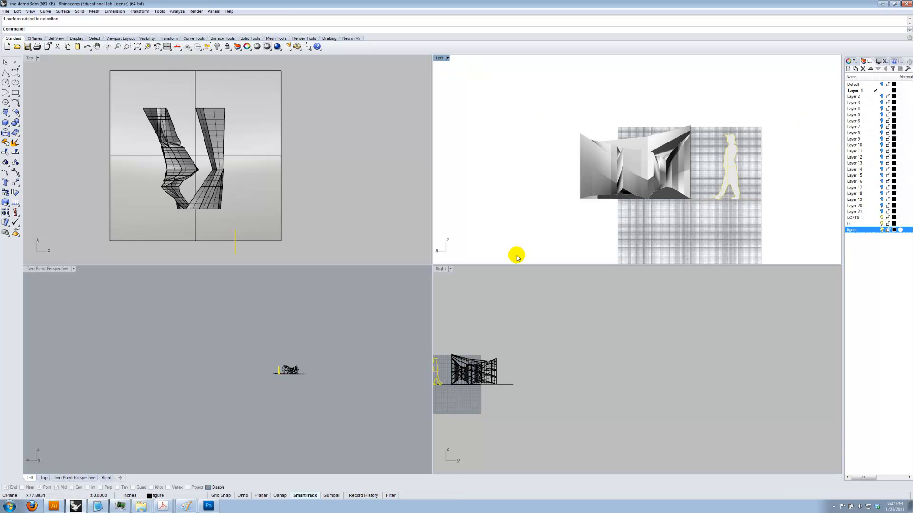
left_click(853, 62)
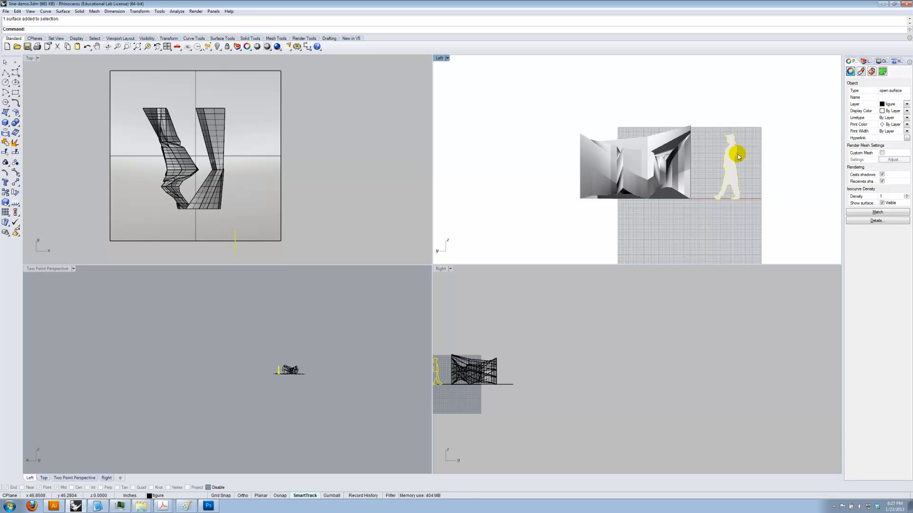
left_click(882, 112)
left_click(889, 171)
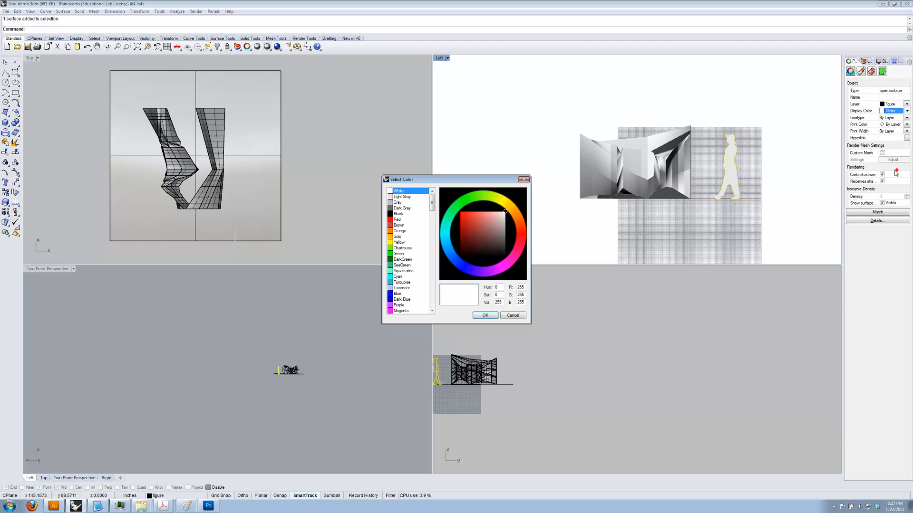
left_click(394, 203)
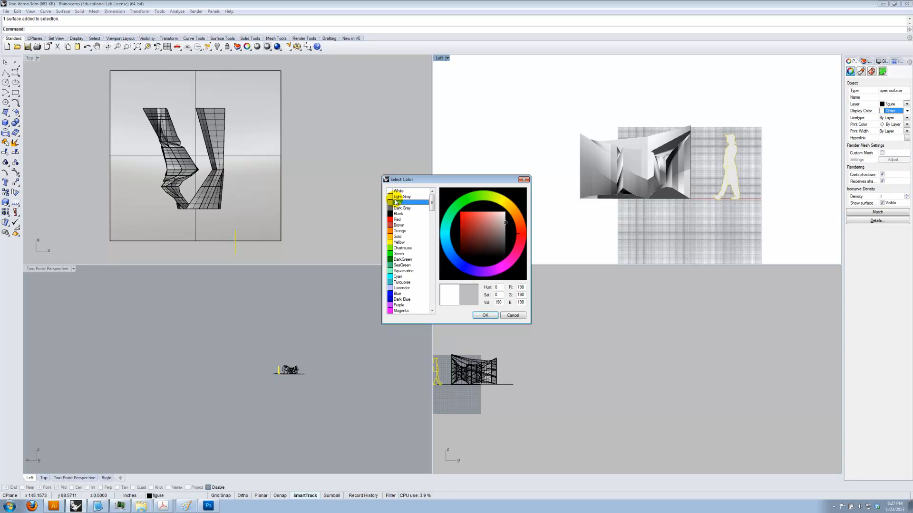
left_click(485, 316)
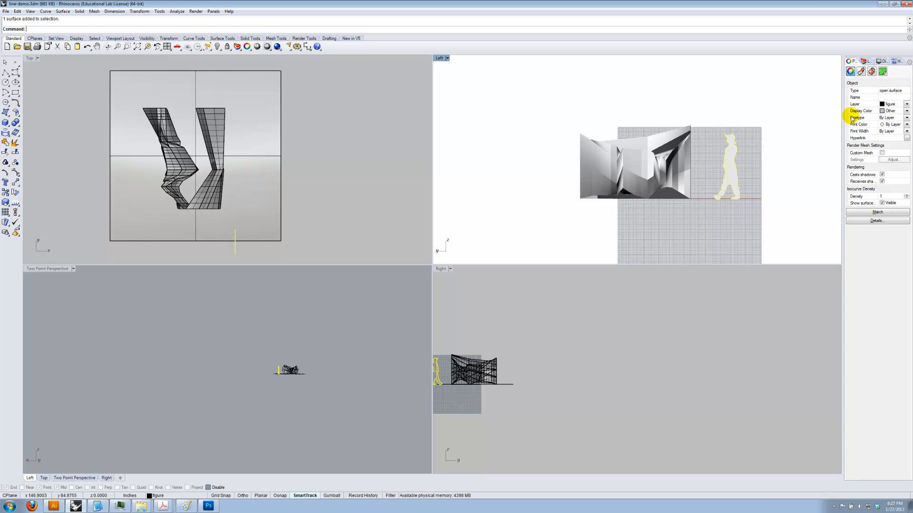
left_click(880, 221)
left_click(236, 126)
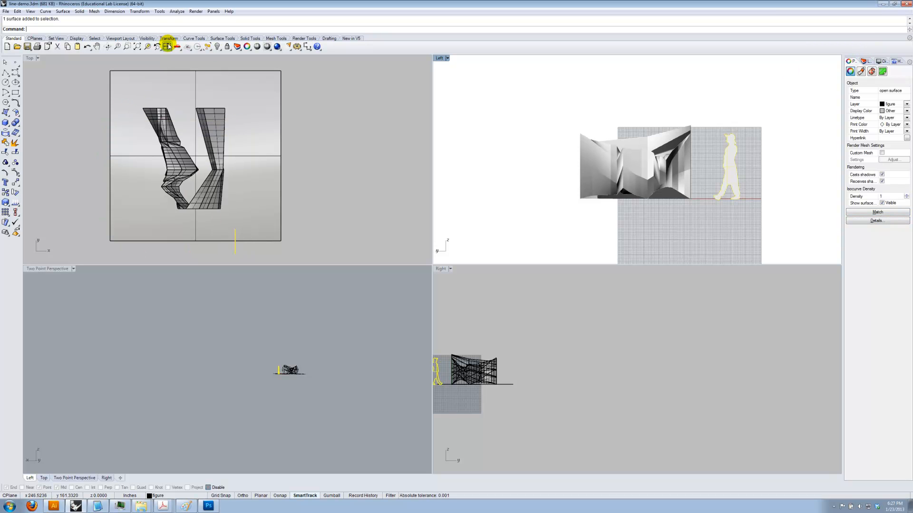
- Assign the figure's material by Object with a Light Gray color and deselect the figure
left_click(247, 49)
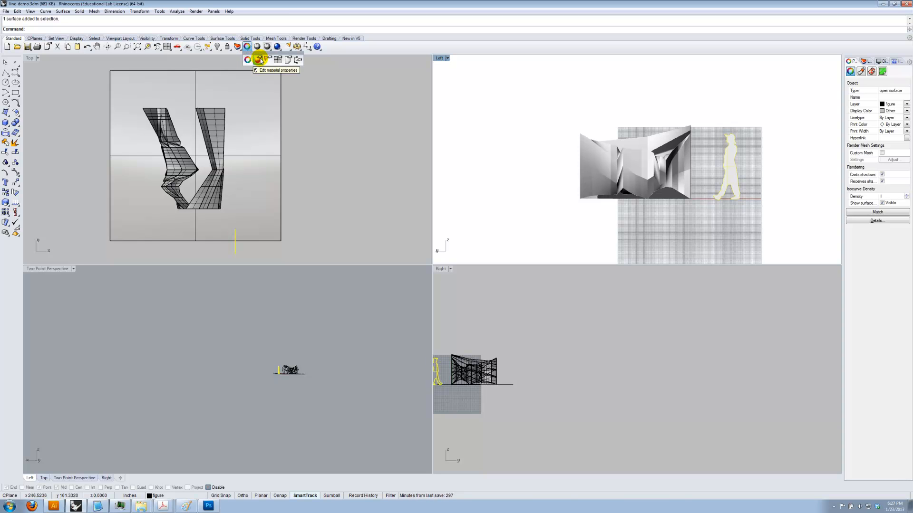
left_click(259, 59)
left_click(895, 82)
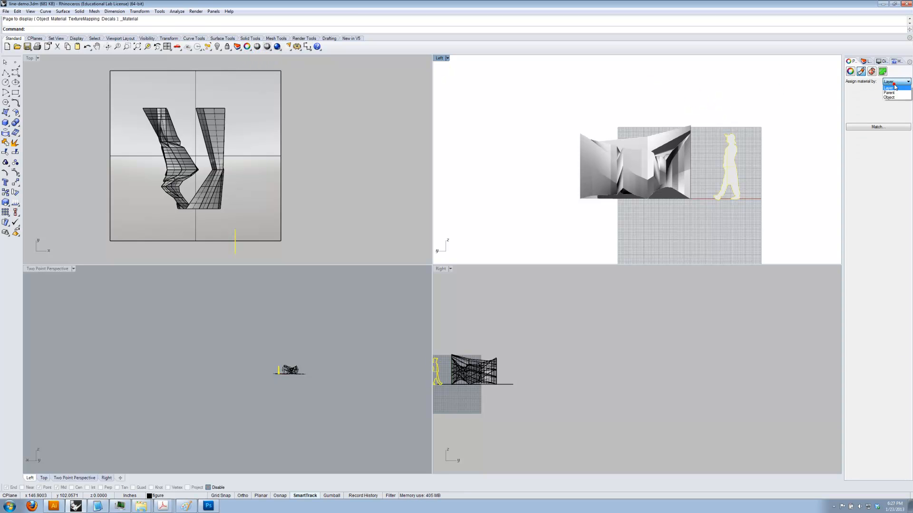
left_click(893, 97)
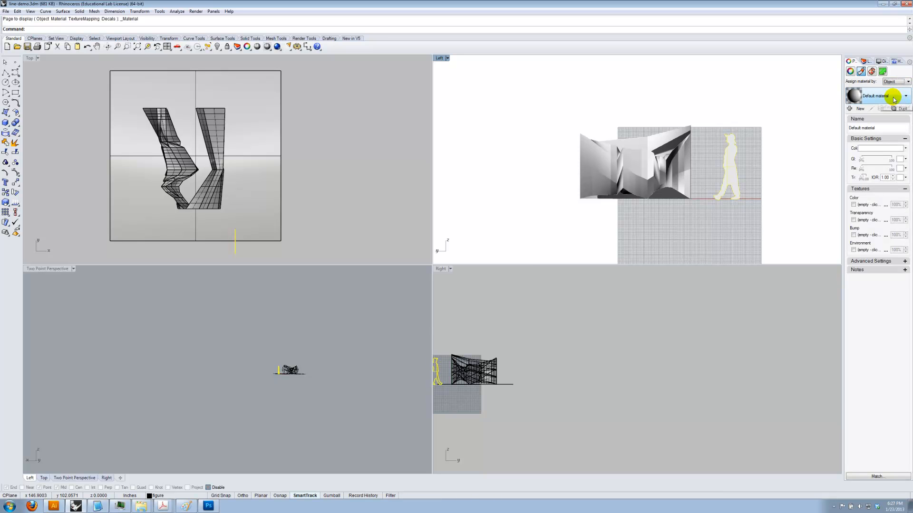
left_click(872, 148)
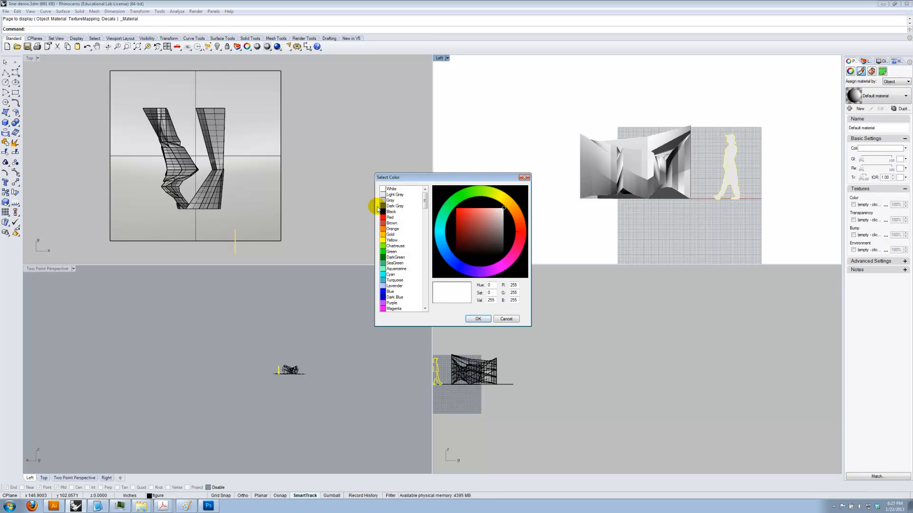
left_click(389, 194)
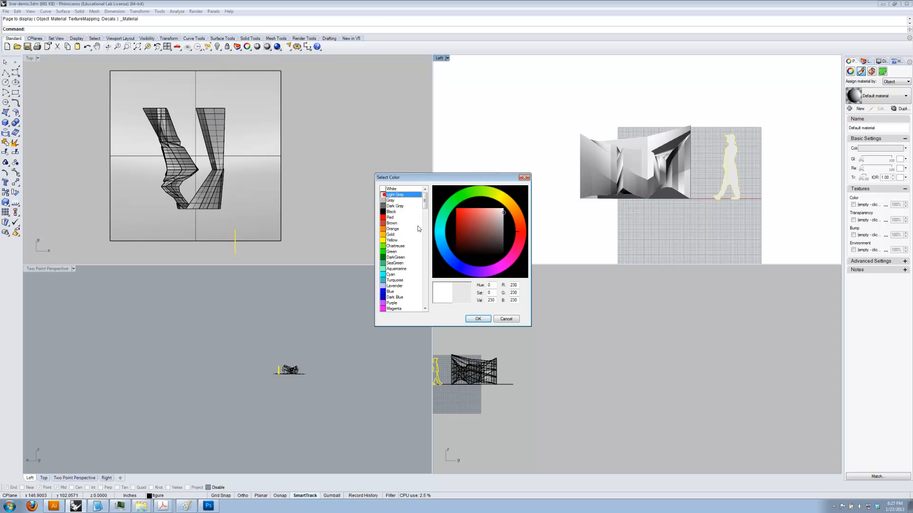
left_click(478, 319)
left_click(525, 138)
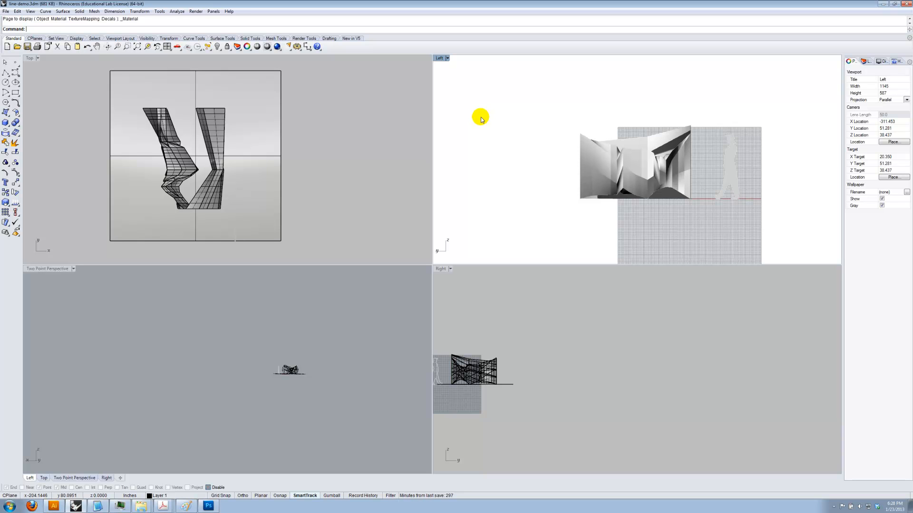
- Hide the grid and the grid axes in the Left viewport
type("id")
key("Return")
left_click(236, 29)
left_click(202, 29)
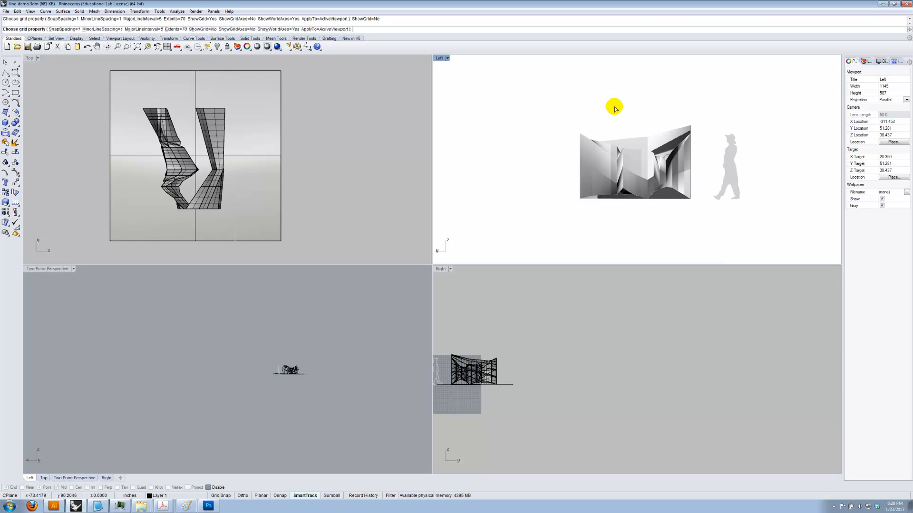
- Maximize the Left viewport, frame the model and figure, and capture the view to the clipboard
left_click(440, 59)
left_click(440, 58)
left_click_drag(420, 169, 366, 167)
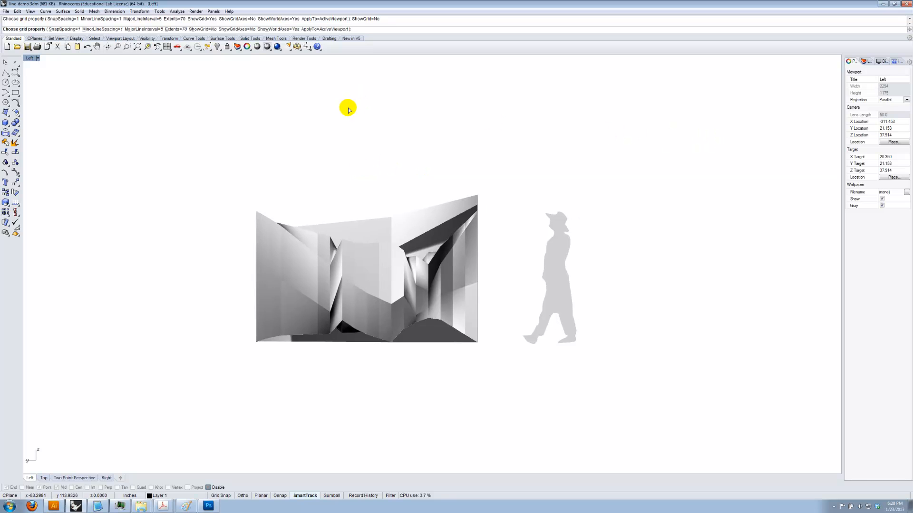
left_click(29, 11)
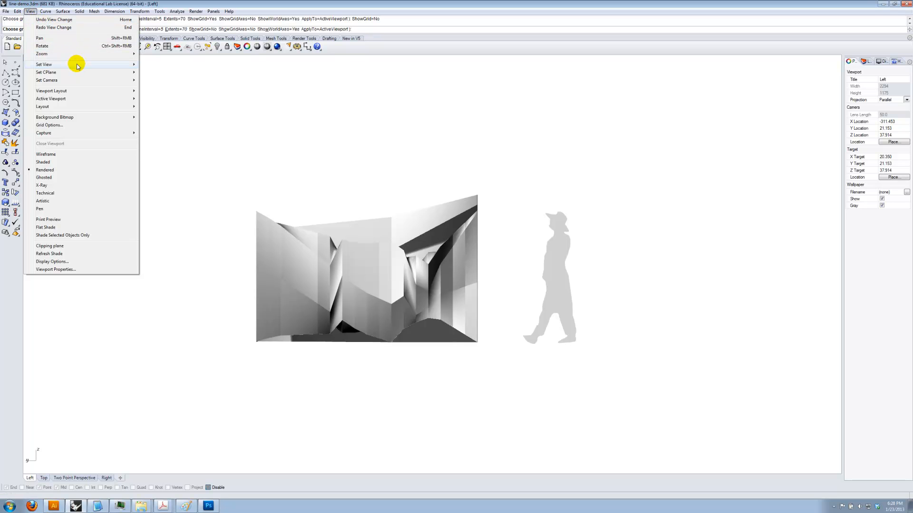
mouse_move(112, 134)
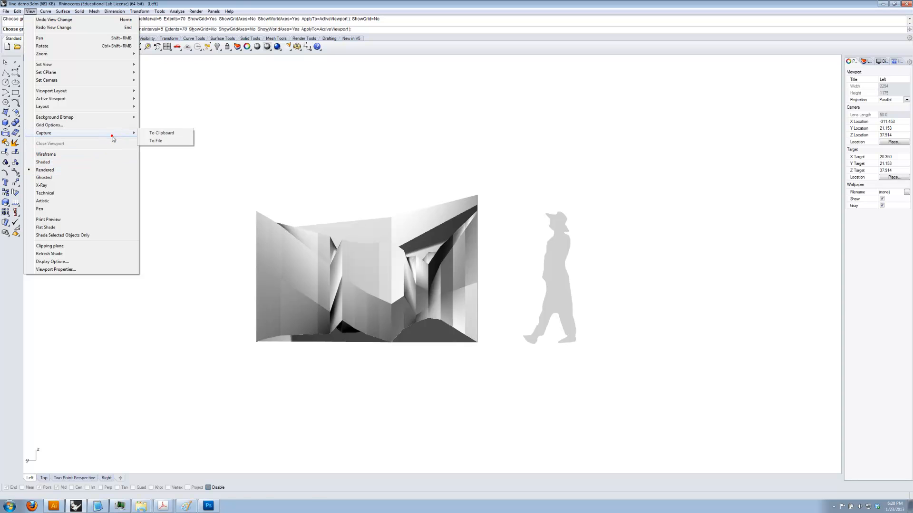
left_click(152, 140)
- Switch to Photoshop, create a 2294 x 1175 pixel document from the Clipboard preset, and paste the captured view
left_click(208, 506)
left_click(22, 6)
left_click(169, 41)
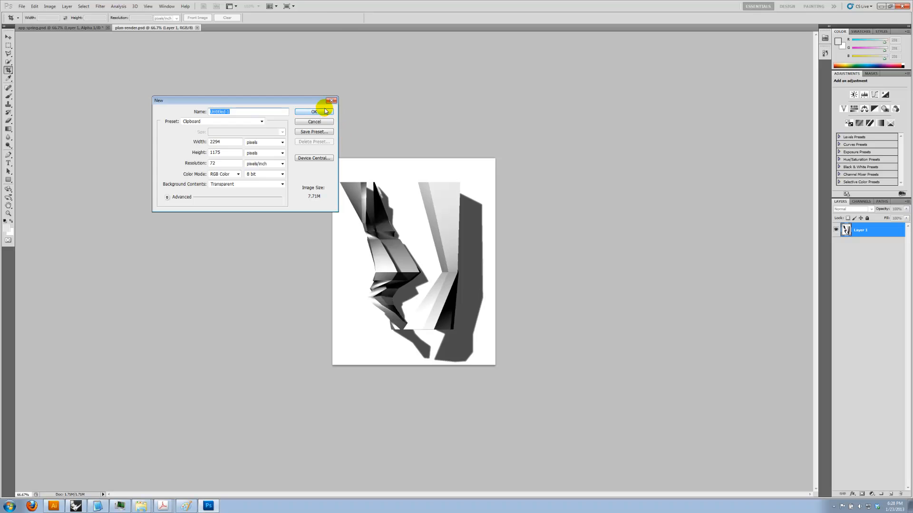
left_click(314, 110)
left_click(29, 6)
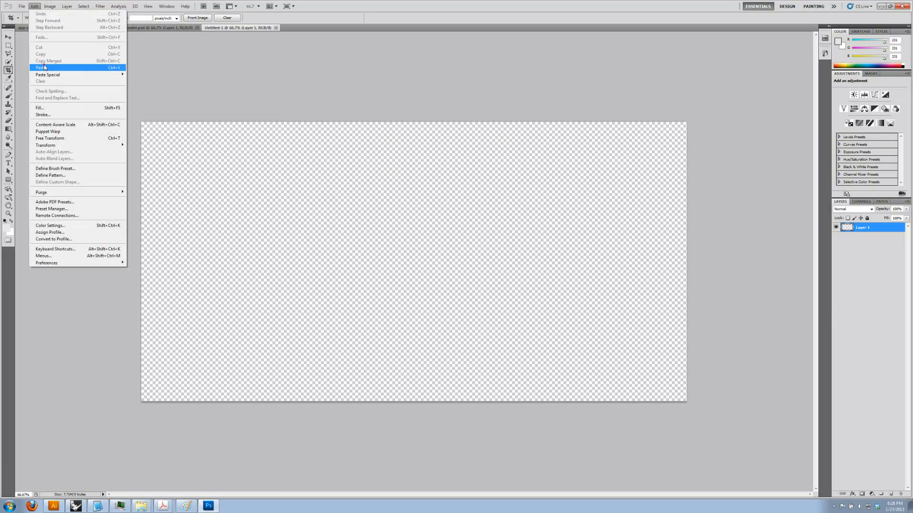
left_click(46, 65)
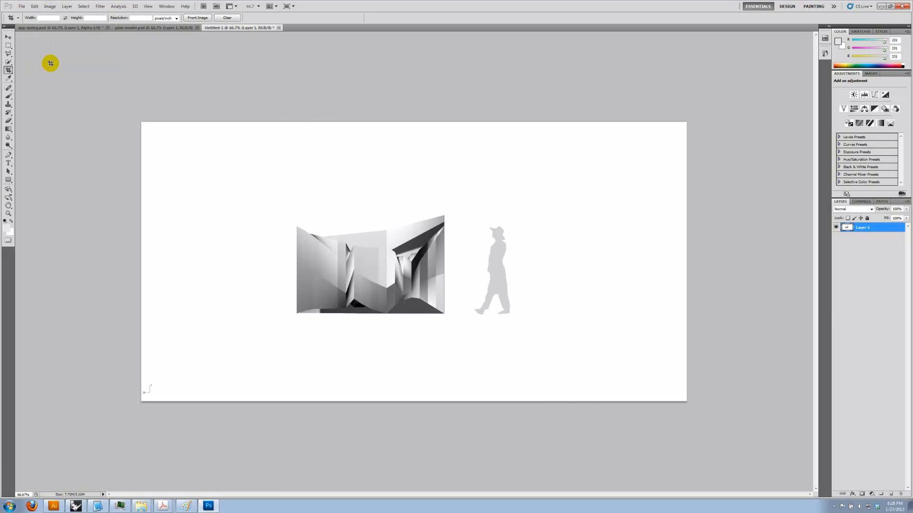
- Crop the pasted elevation closely around the model and the scale figure
left_click_drag(271, 189, 536, 325)
left_click(358, 18)
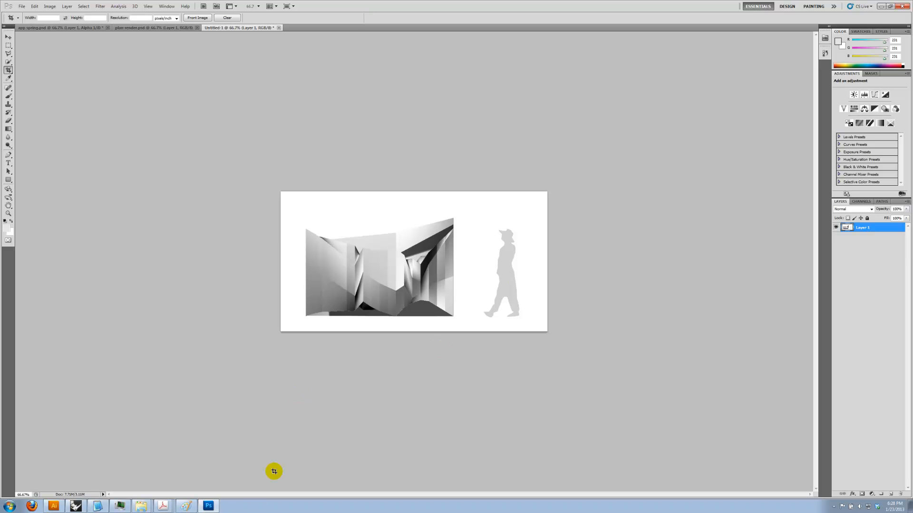
mouse_move(79, 508)
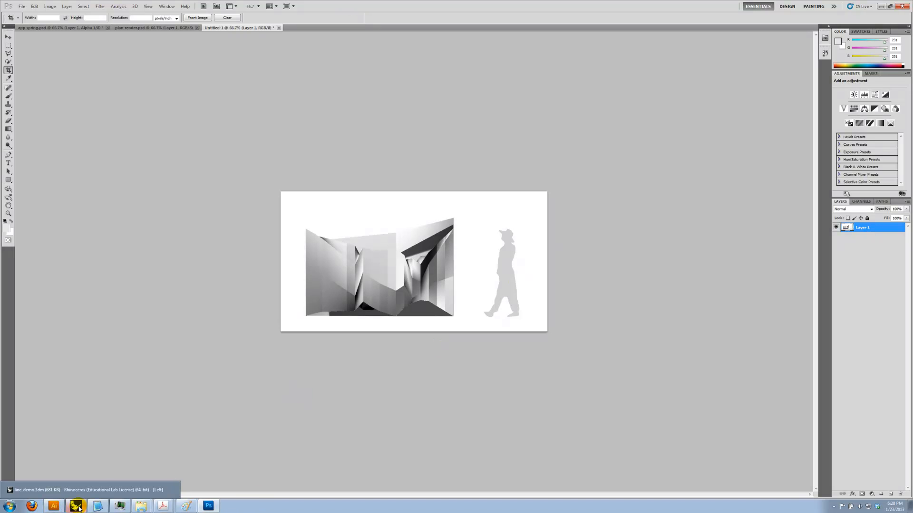
- Save the cropped image as right-elevation in Photoshop format and switch back to Rhino
left_click(22, 6)
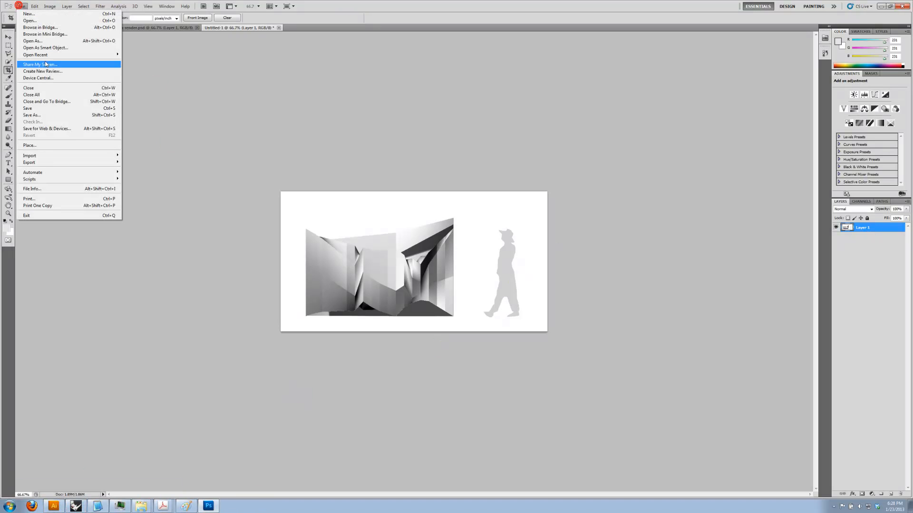
left_click(49, 110)
type("rig")
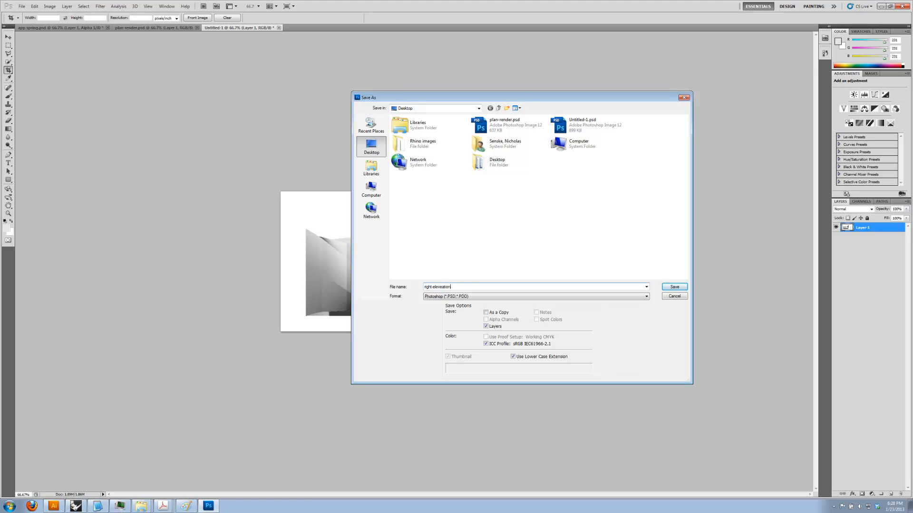
type("ht-elevation")
key("Return")
key("Return")
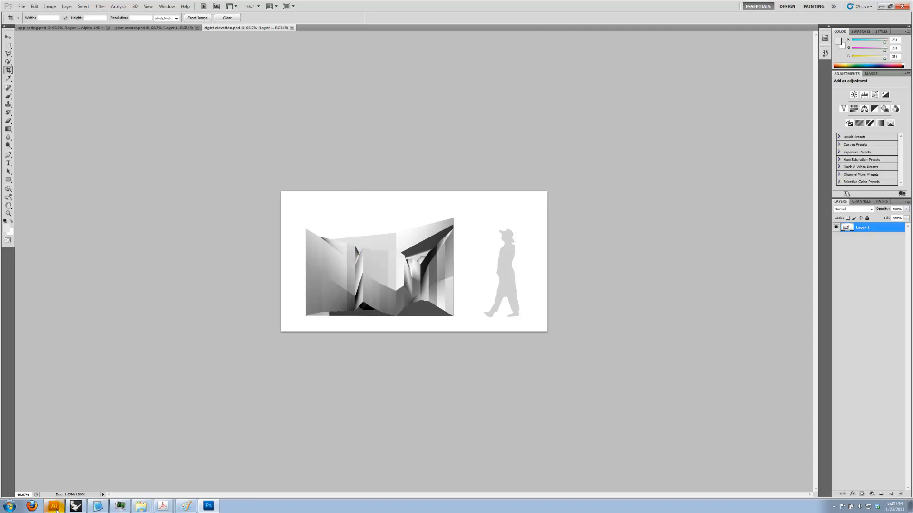
mouse_move(205, 504)
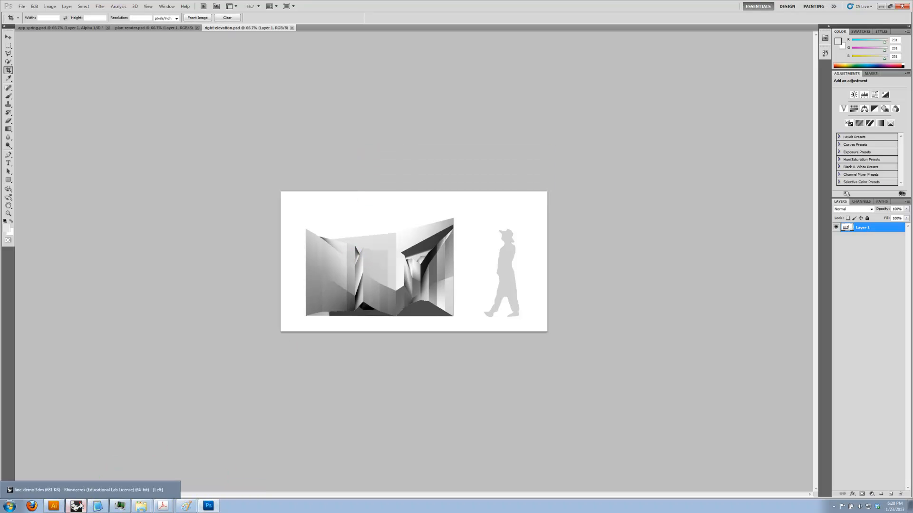
left_click(85, 490)
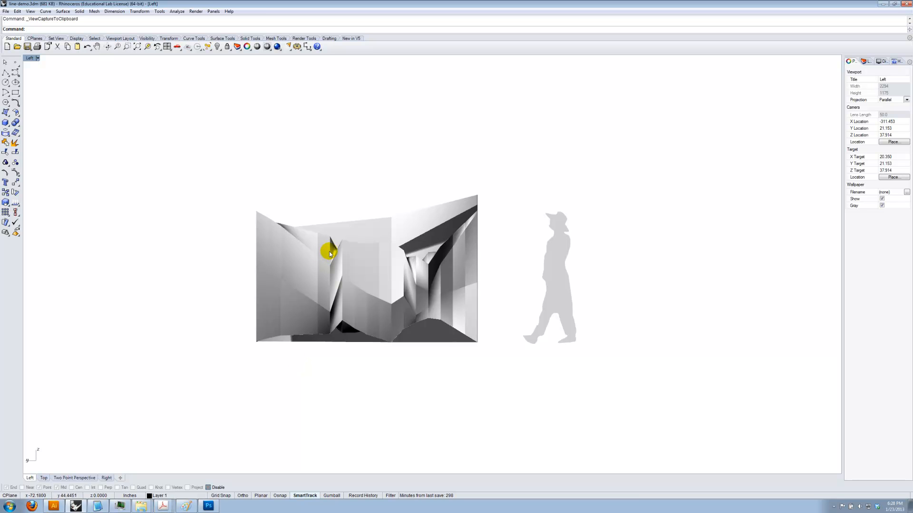
- Set the Left viewport's display mode to Shaded and check the ground surface by selecting and deselecting it
left_click(38, 58)
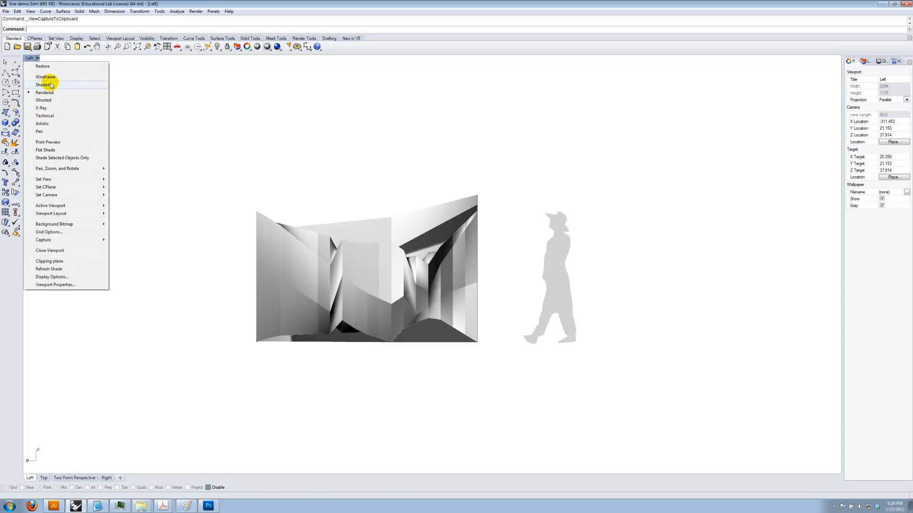
left_click(43, 85)
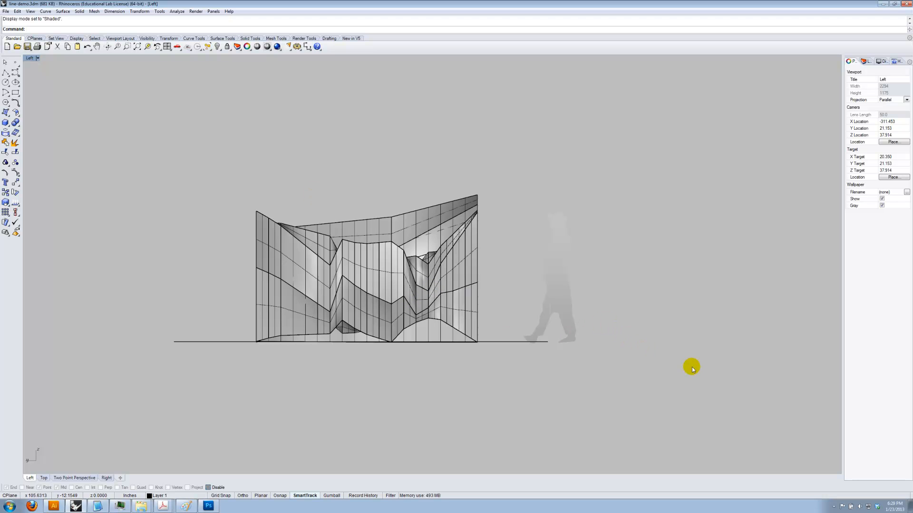
left_click(515, 343)
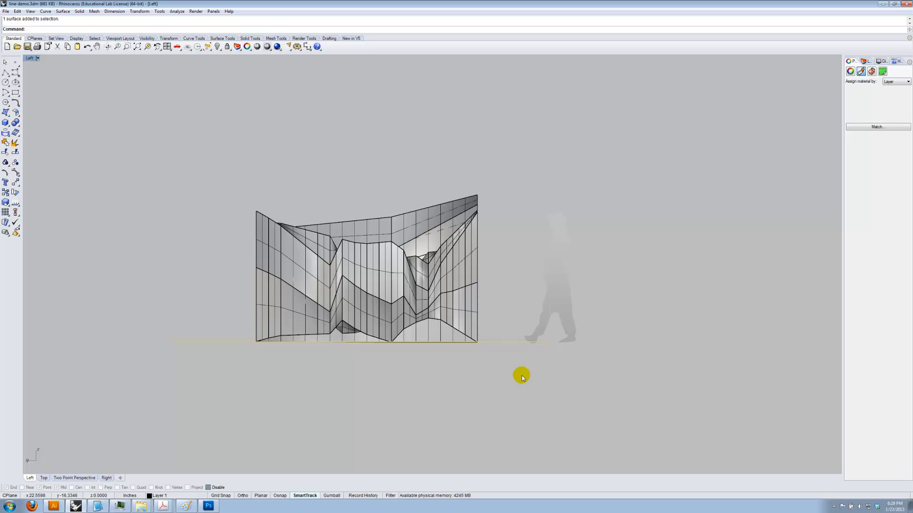
left_click(558, 366)
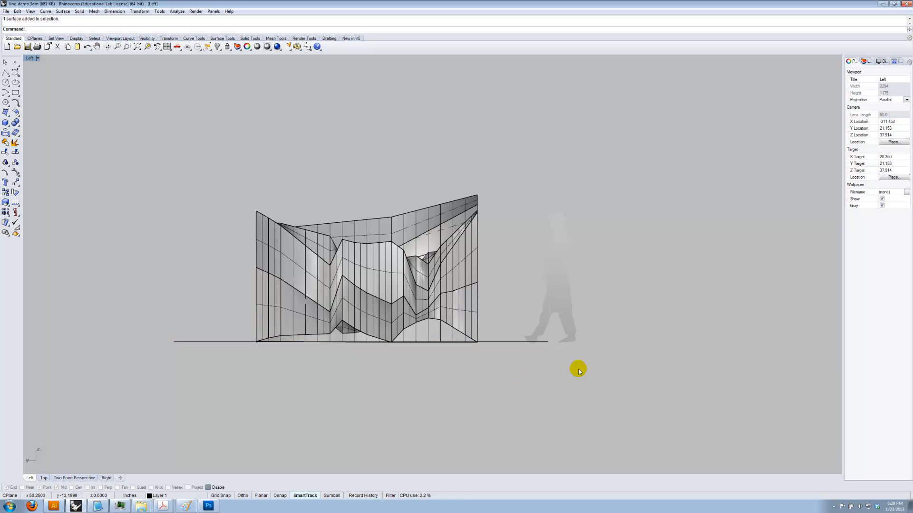
- Run Make2D on all objects using the current view, with hidden lines shown and source layers maintained
left_click_drag(598, 394, 473, 474)
key("Return")
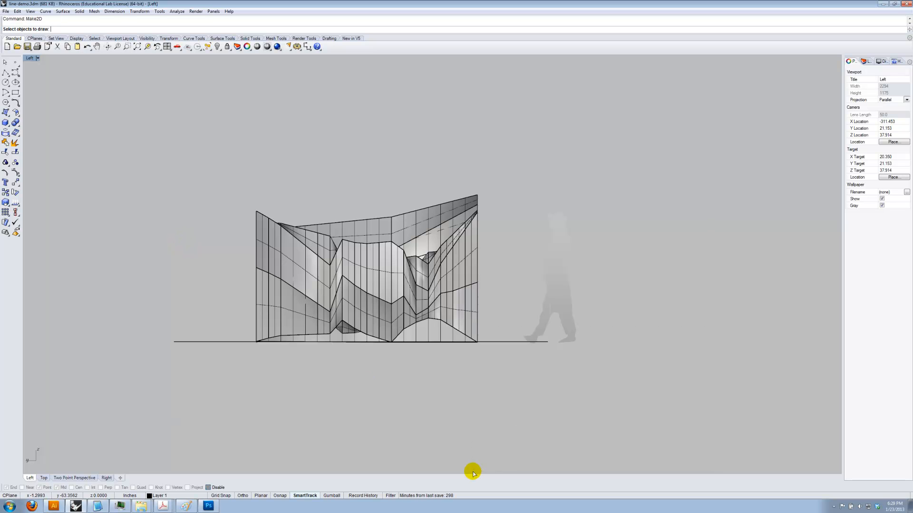
key("ctrl+a")
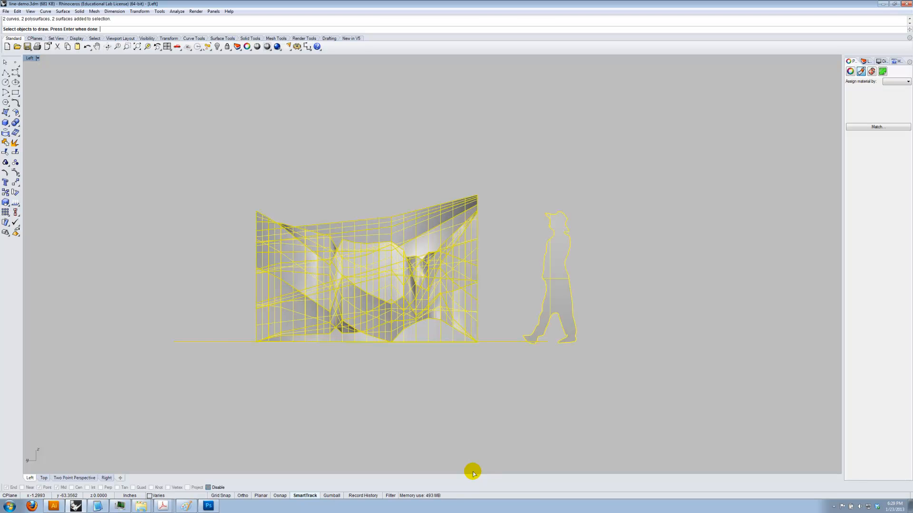
key("Return")
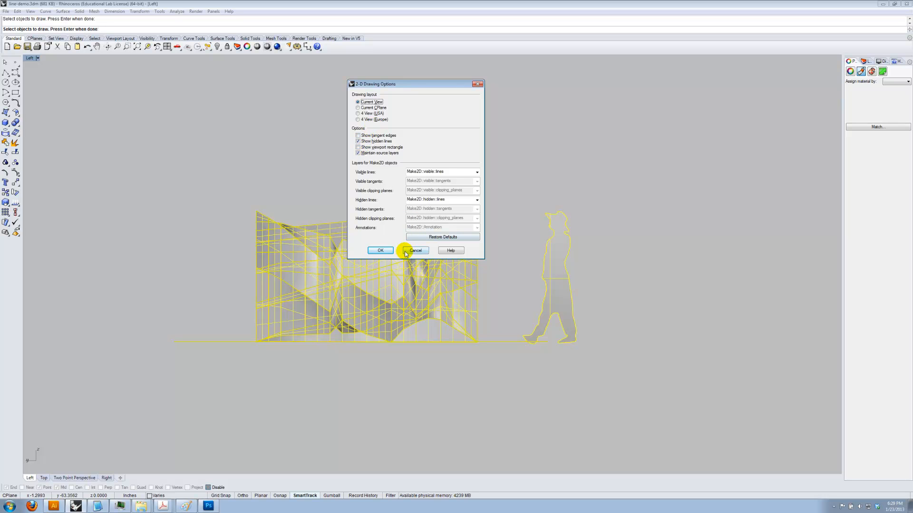
left_click(388, 253)
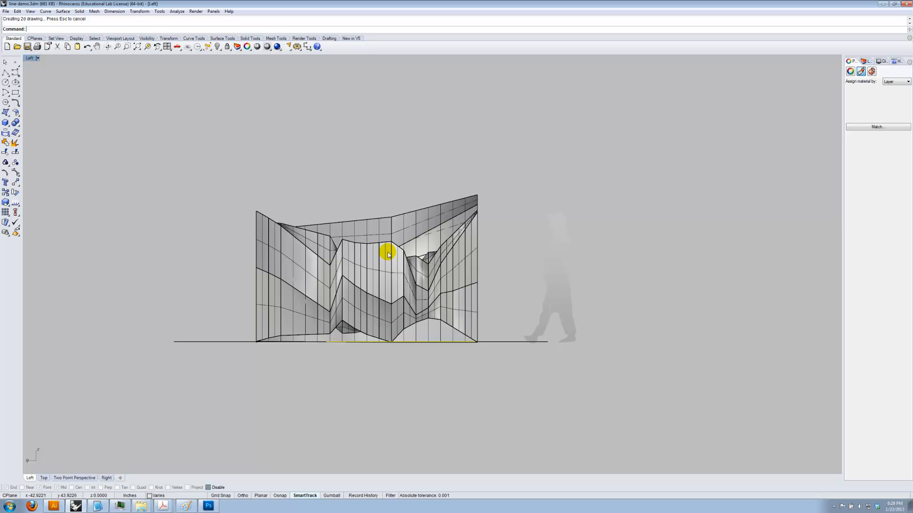
- From the Top view, export the selected 2D linework as the Illustrator file right-elevation, preserving model scale at 12 inches = 1 inch
key("Return")
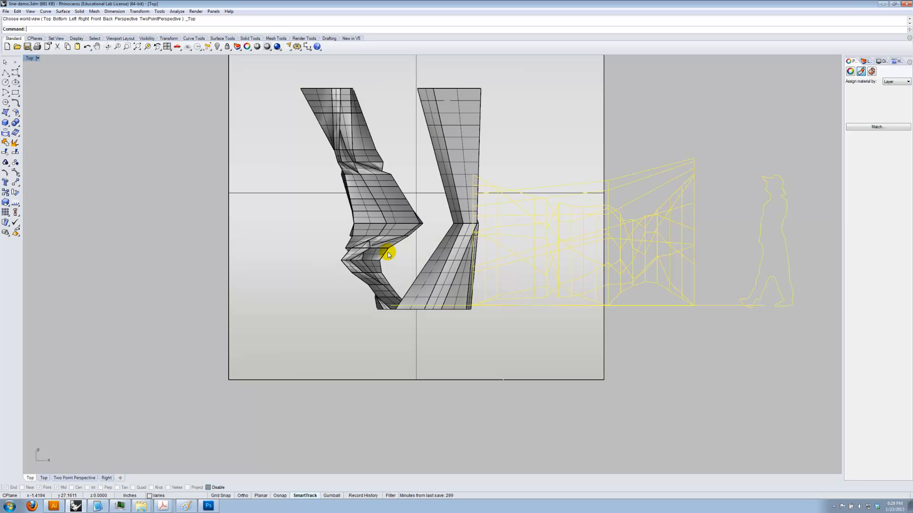
left_click(5, 11)
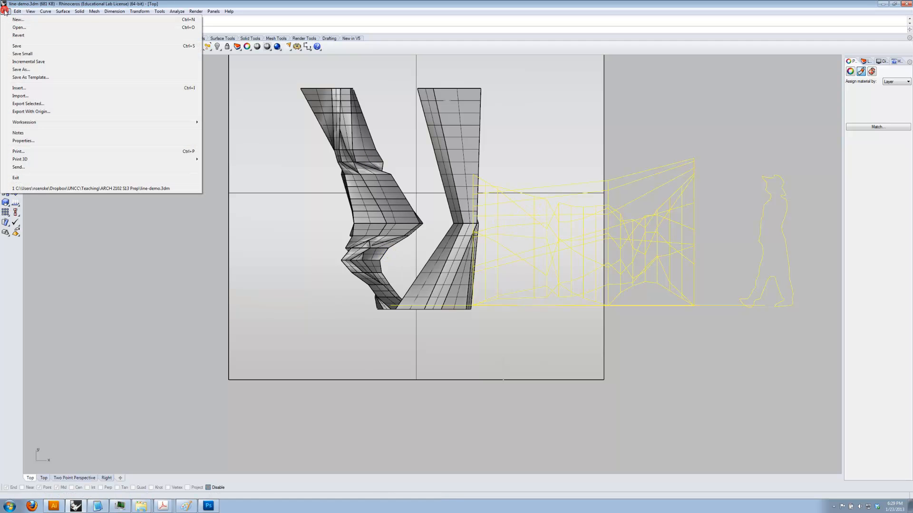
left_click(19, 104)
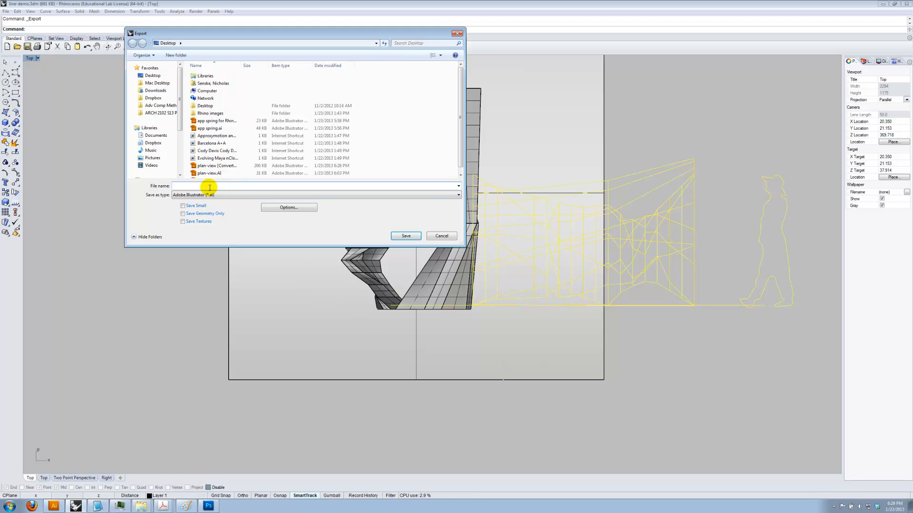
left_click(209, 187)
type("right-elevation")
left_click(267, 233)
left_click(402, 235)
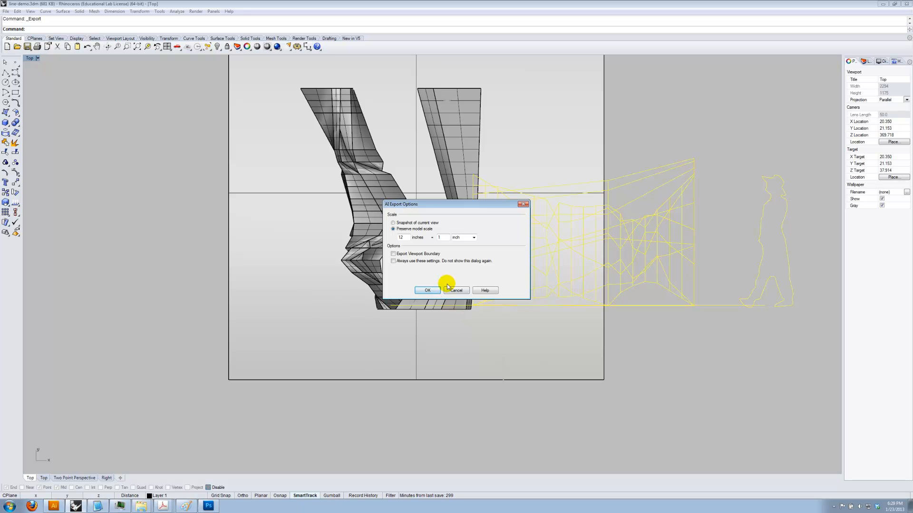
left_click(428, 291)
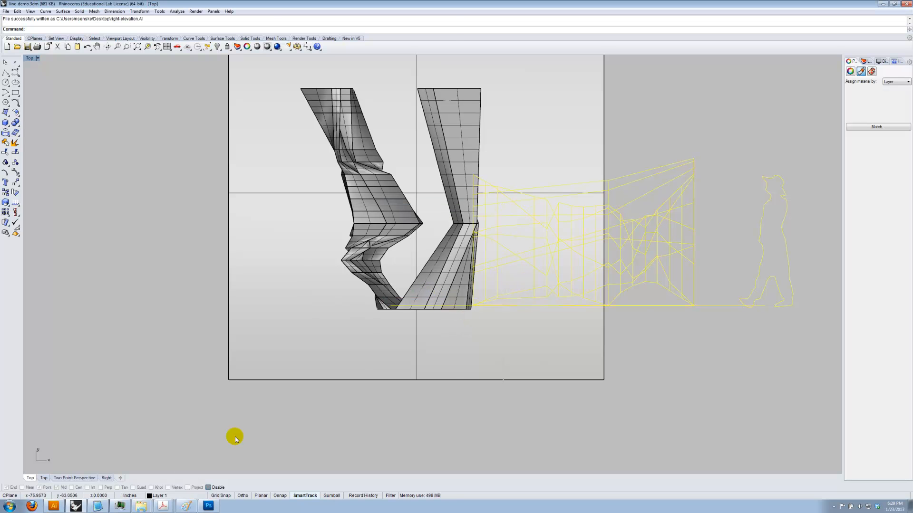
- Switch to Illustrator and open the exported right-elevation file
left_click(56, 505)
left_click(23, 6)
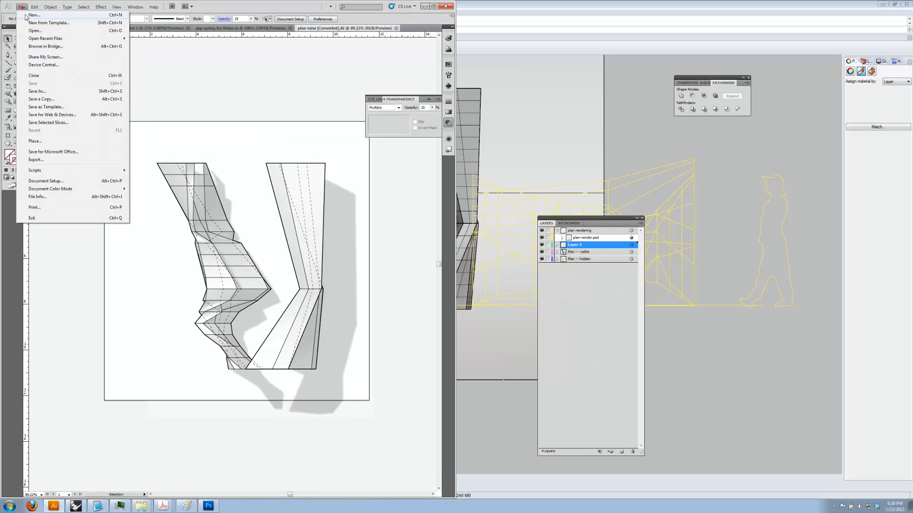
left_click(33, 29)
double_click(164, 124)
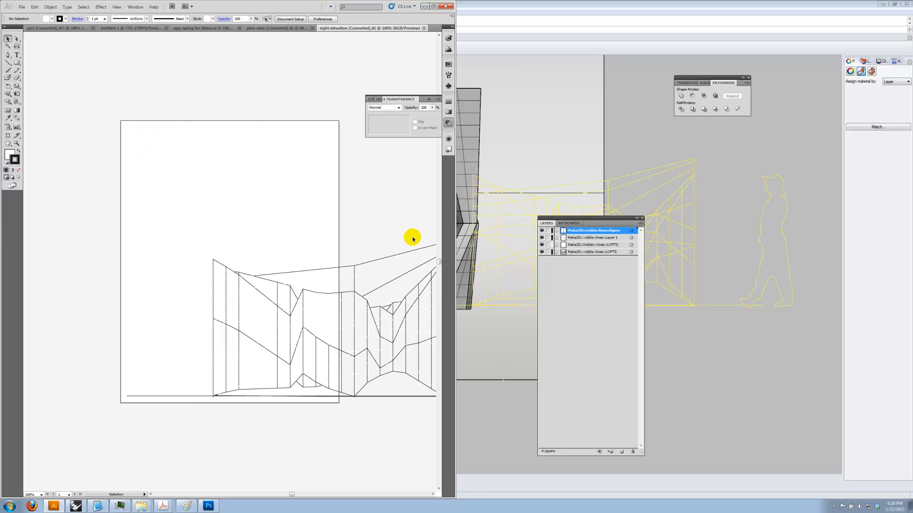
mouse_move(382, 239)
left_mouse_down()
mouse_move(200, 225)
mouse_move(247, 222)
left_mouse_up()
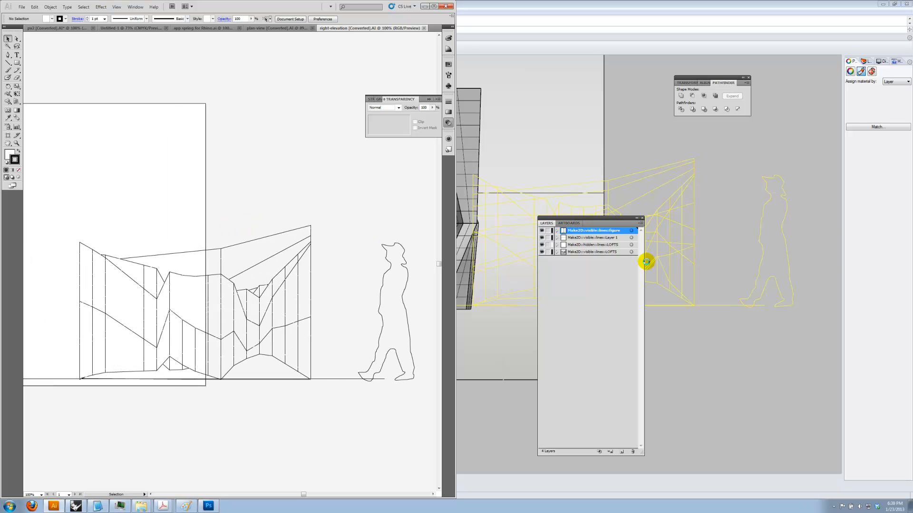
- Toggle the visibility of the figure and Layer 1 visible-lines layers to identify what each contains
left_click(542, 231)
left_click(541, 231)
left_click(572, 239)
left_click(542, 238)
left_click(542, 238)
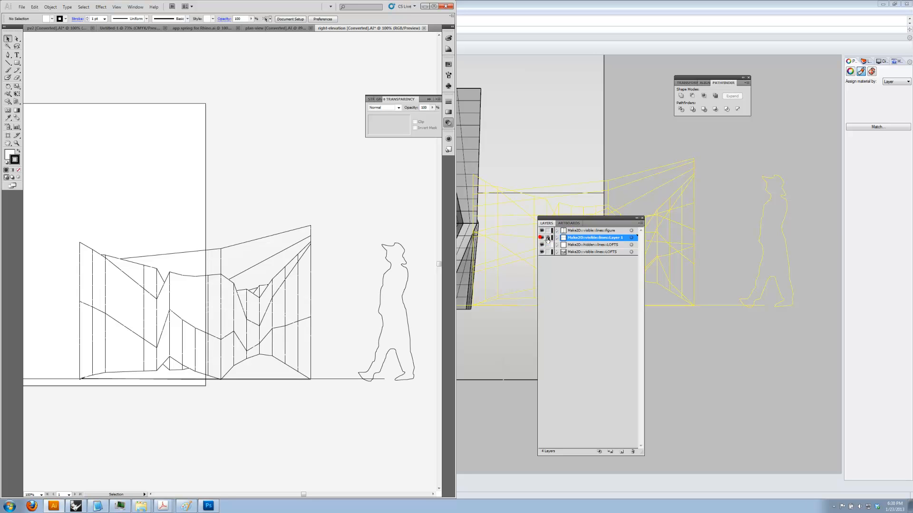
left_click(542, 237)
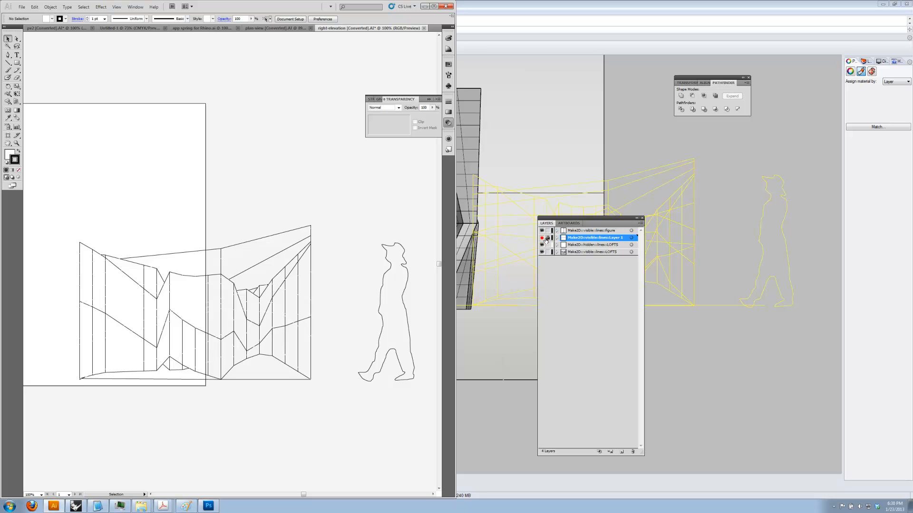
left_click(542, 238)
- Rename the visible-lines Layer 1 layer as "RE - ground line" and give it a new layer colour
double_click(574, 239)
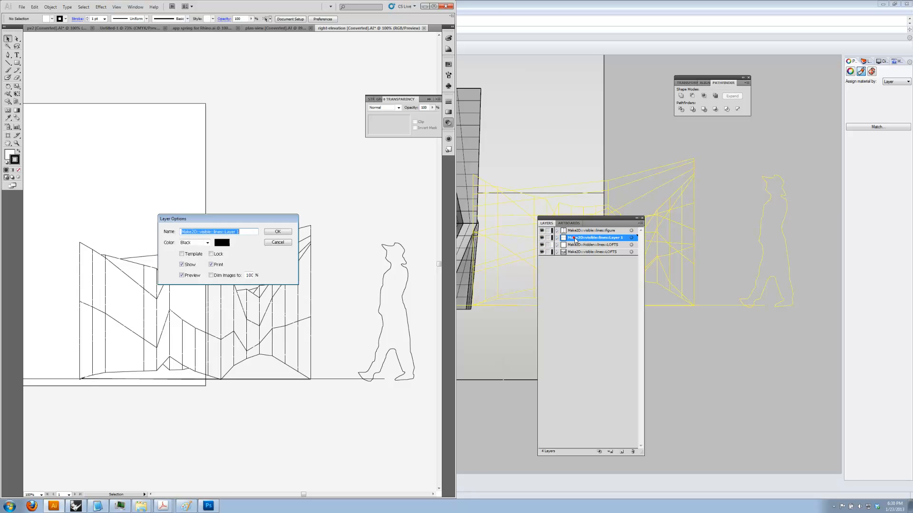
type("Ground")
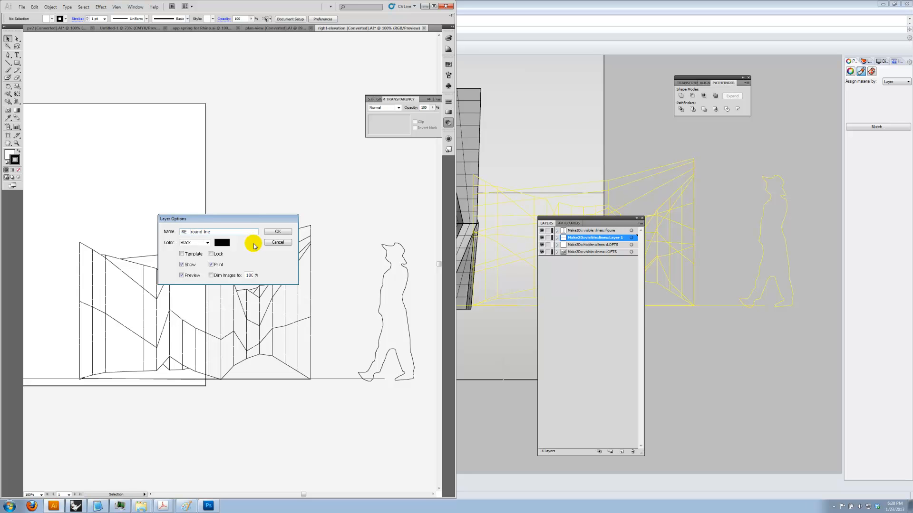
left_click(208, 243)
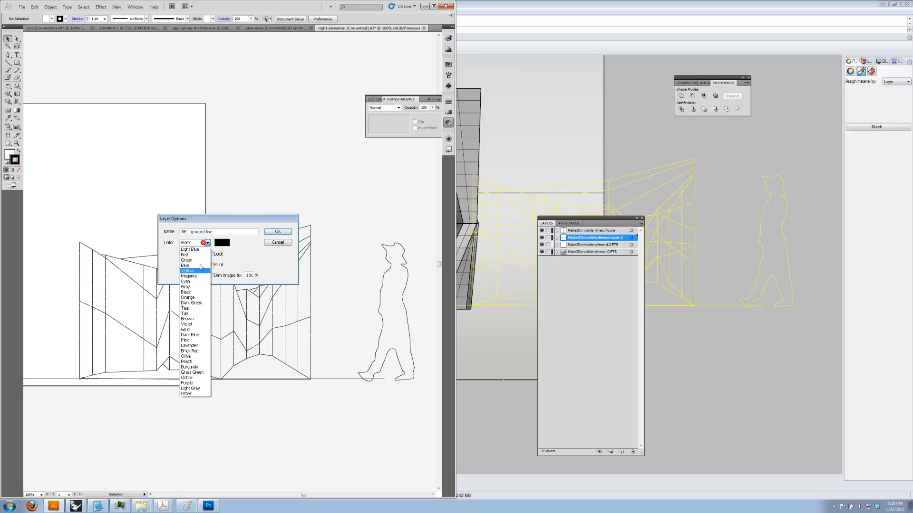
left_click(195, 260)
left_click(270, 233)
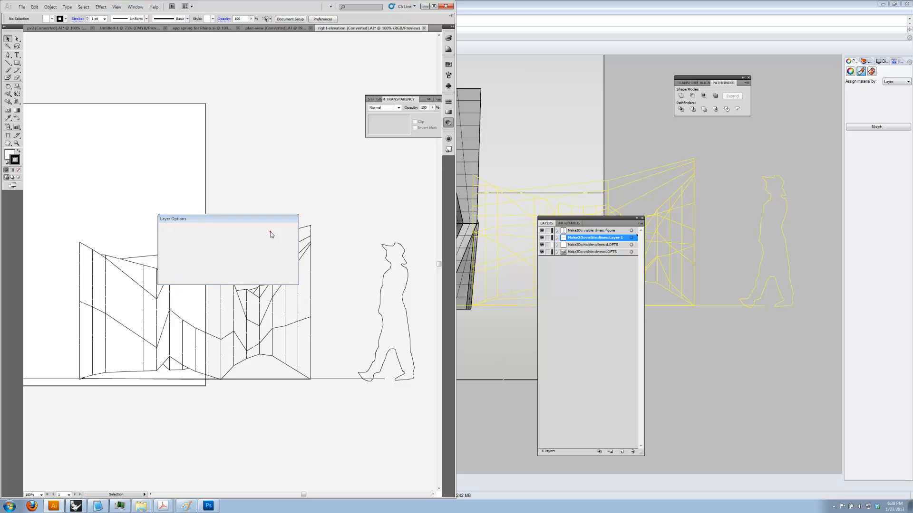
- Rename the hidden-lines LOFTS layer as "RE - hidden"
left_click(576, 245)
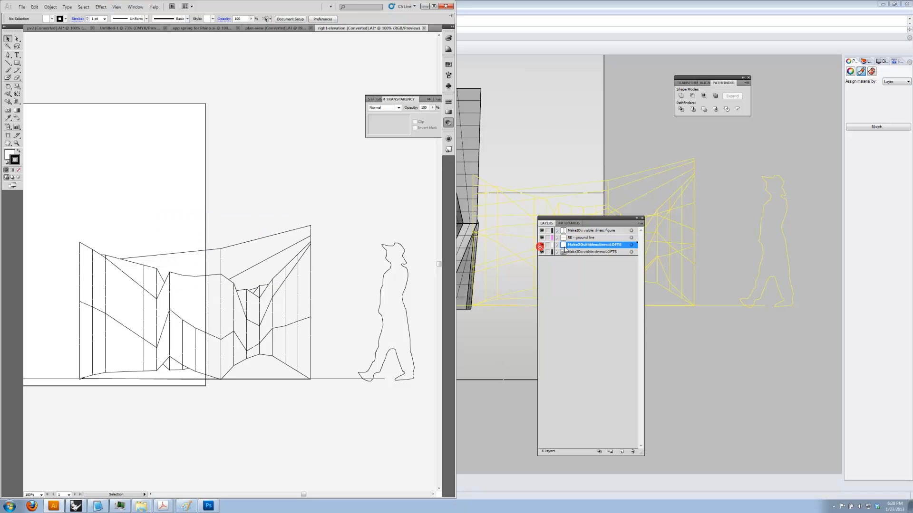
double_click(574, 246)
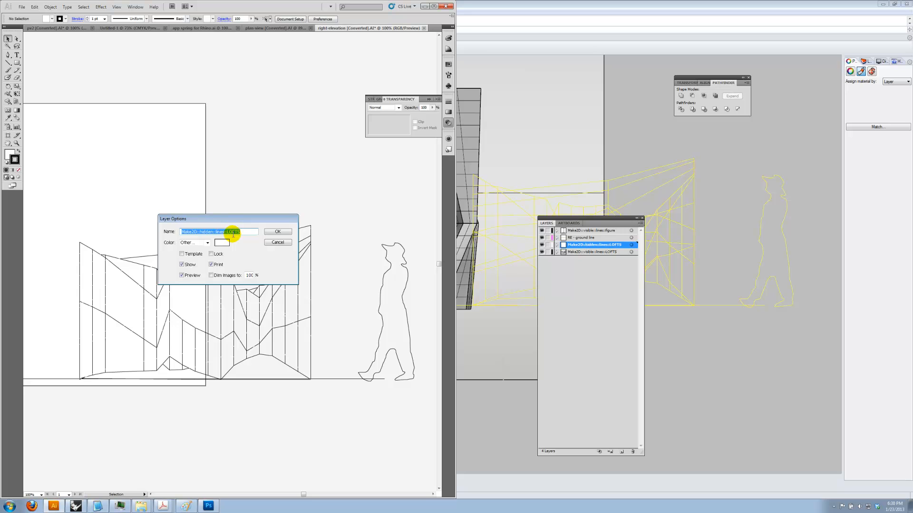
type("RE -")
left_click(278, 232)
- Rename the visible-lines figure layer as "RE - figure" and set its layer colour to Lavender
double_click(569, 231)
type("RE")
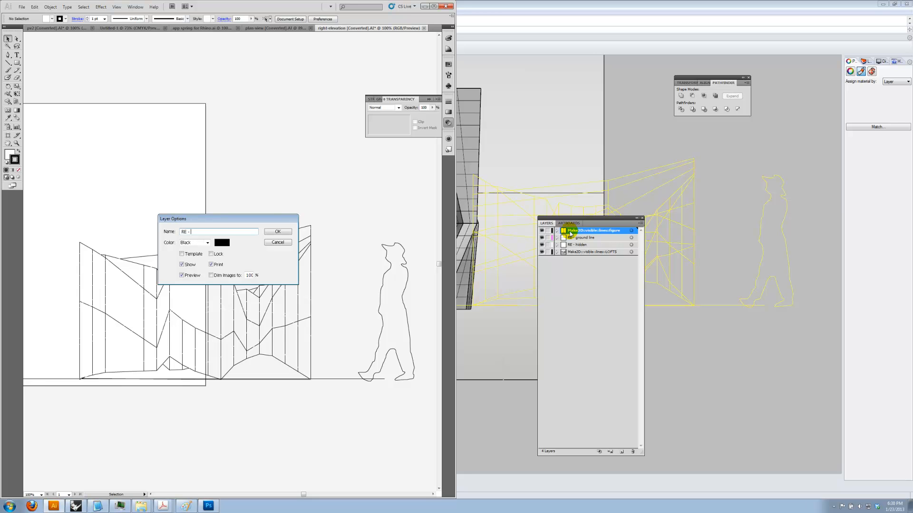
left_click(204, 243)
left_click(193, 348)
left_click(278, 232)
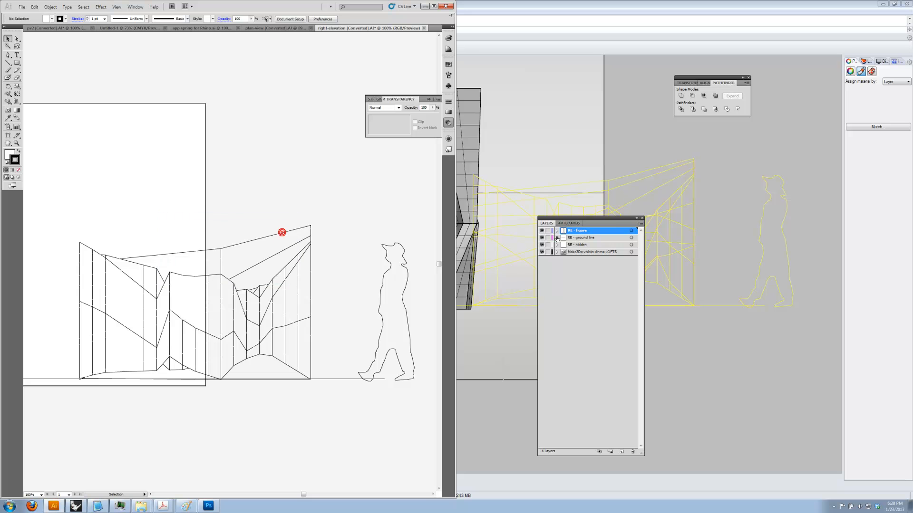
- Set the layer colour of "RE - hidden" to Burgundy
double_click(577, 245)
left_click(205, 243)
left_click(194, 365)
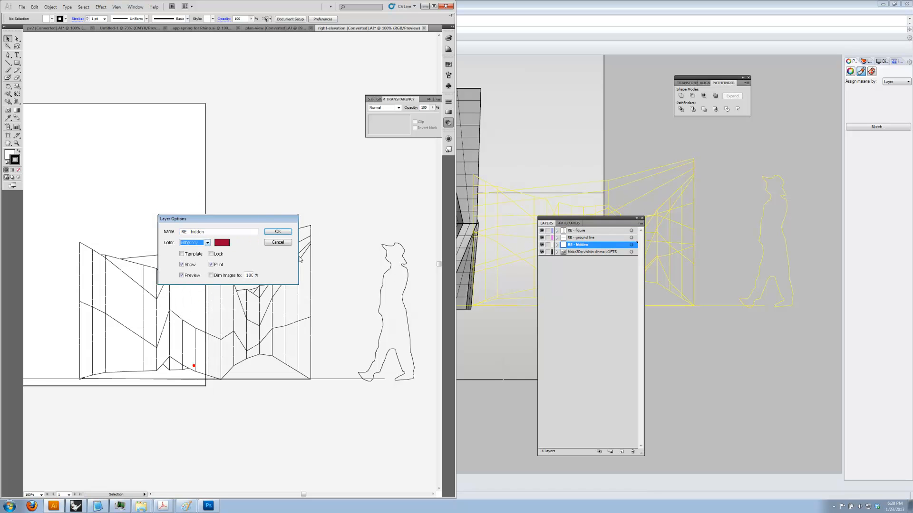
left_click(283, 235)
- Rename the visible-lines LOFTS layer as "RE - visible" and set its layer colour to Cyan
double_click(586, 251)
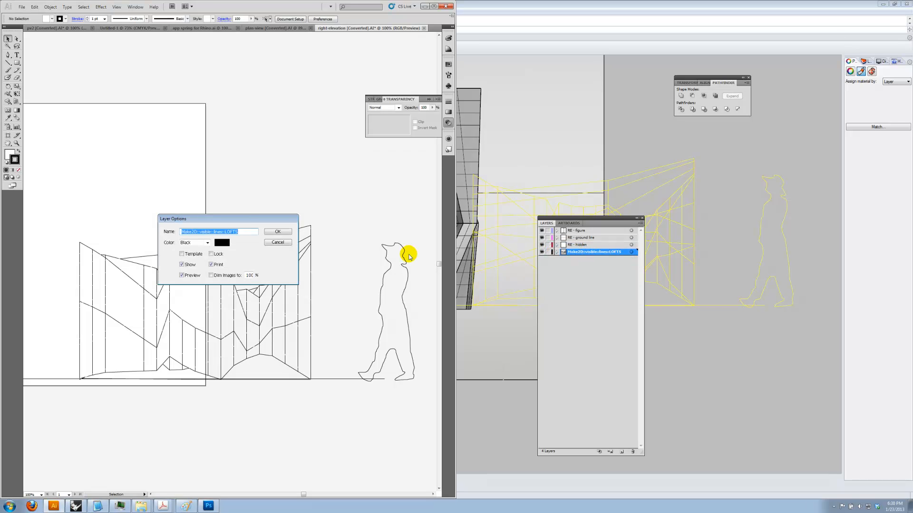
type("RE - visible")
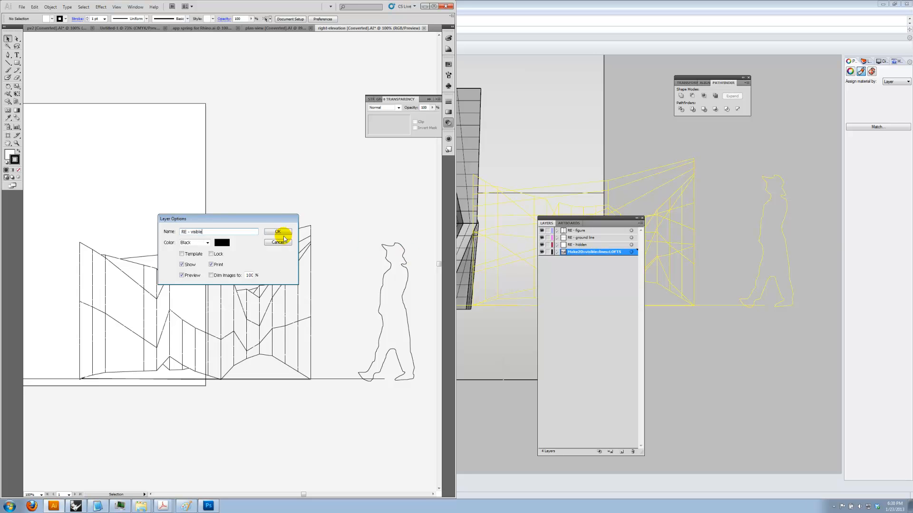
left_click(200, 242)
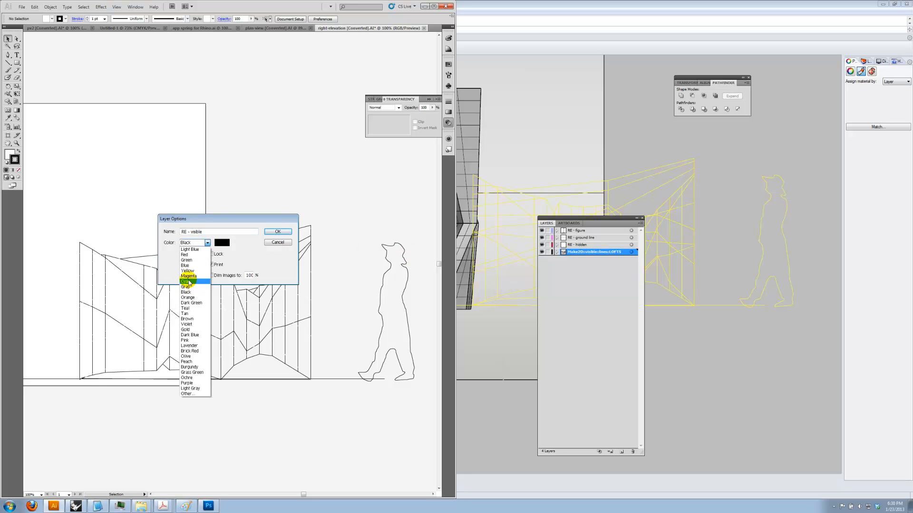
left_click(185, 282)
left_click(274, 232)
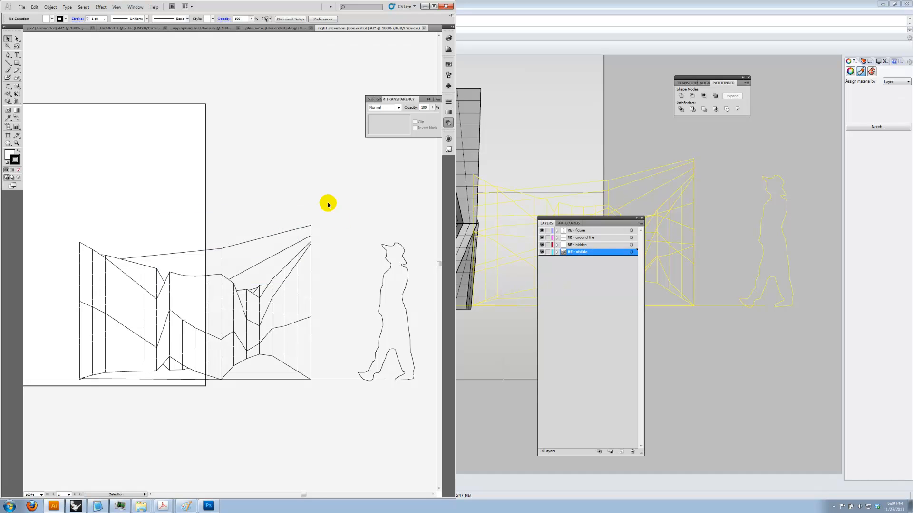
- Copy all the right-elevation linework and return to the plan-view document with the plan-rendering layer active
mouse_move(424, 185)
left_mouse_down()
mouse_move(88, 427)
mouse_move(56, 415)
mouse_move(228, 185)
left_mouse_up()
key("ctrl+a")
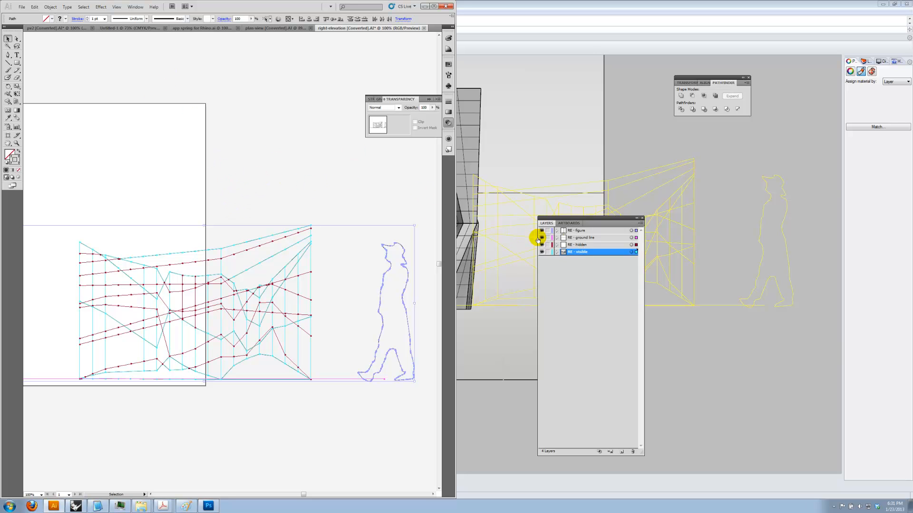
left_click(72, 8)
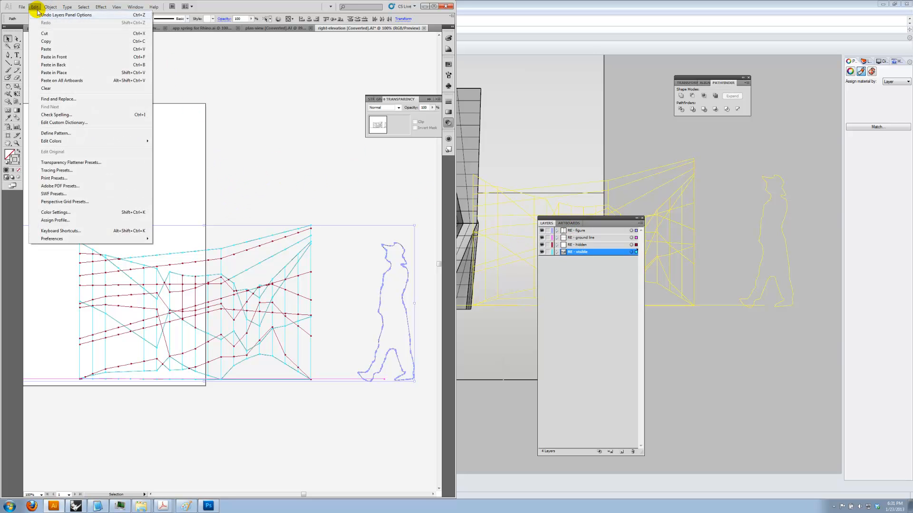
left_click(100, 29)
left_click(273, 27)
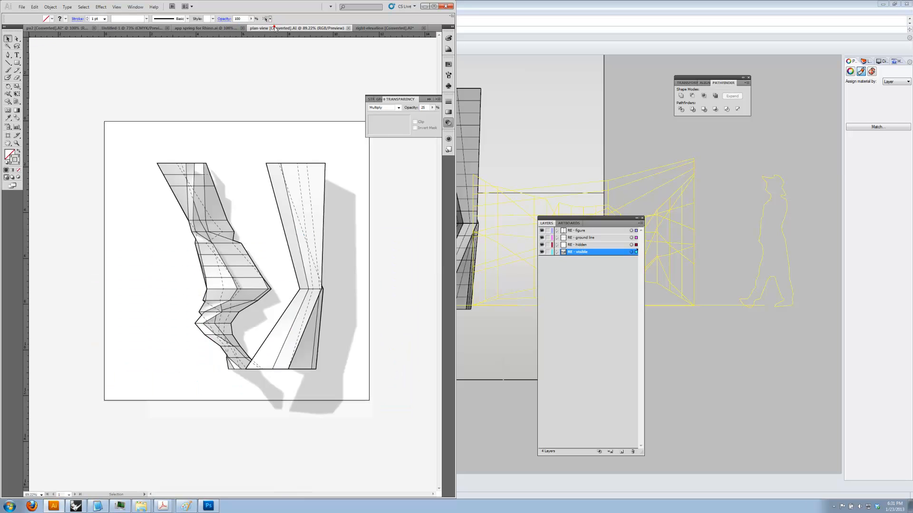
left_click(609, 231)
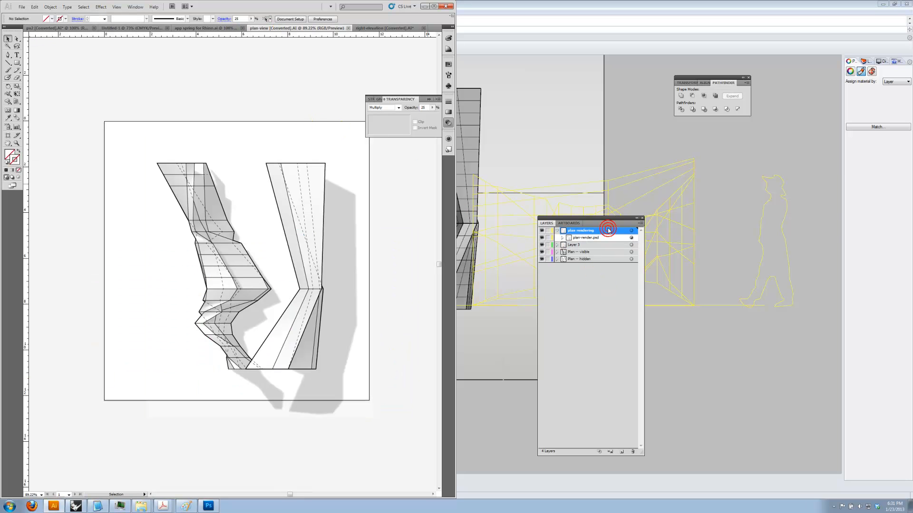
- Add two new layers above plan-rendering in the plan-view document
left_click(622, 452)
left_click(623, 452)
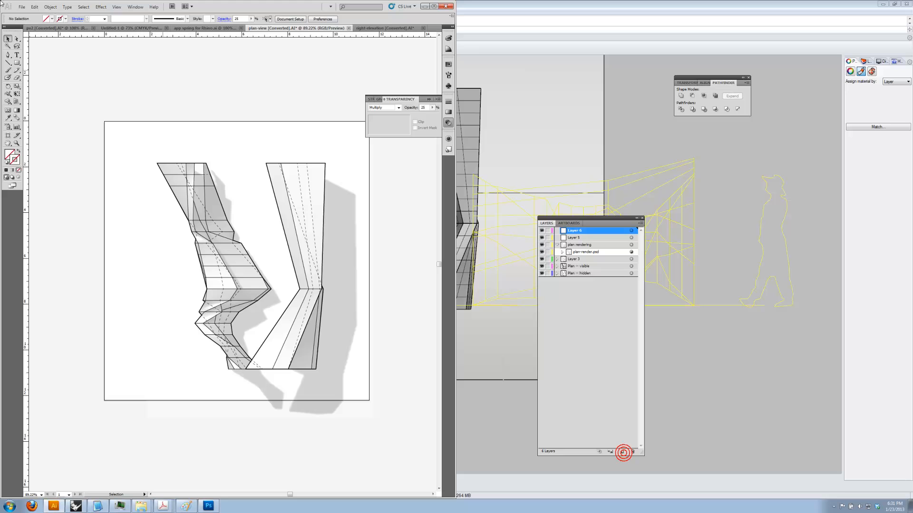
left_click(34, 7)
left_click(56, 57)
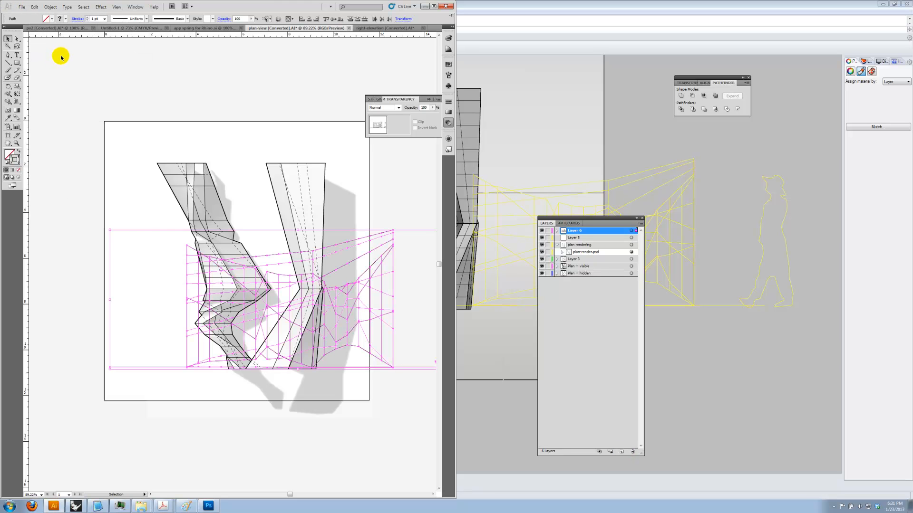
left_click(61, 57)
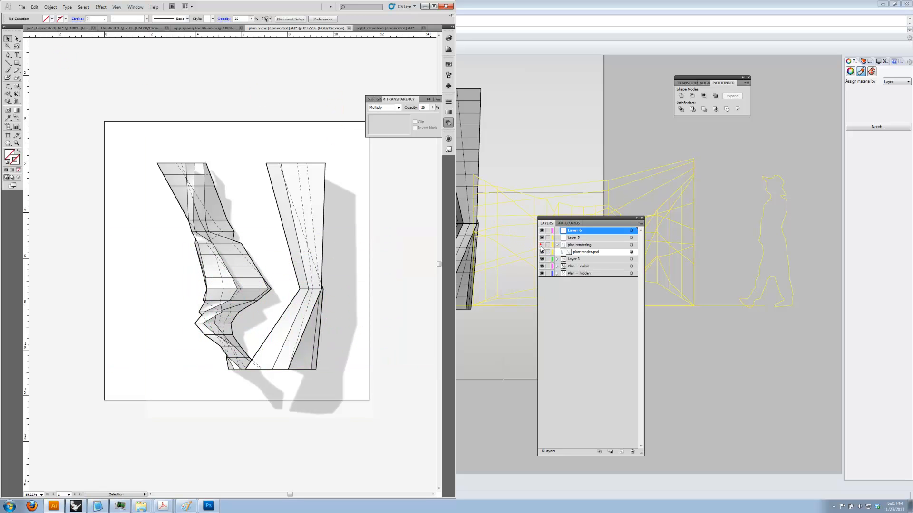
- Hide plan-rendering and the three plan layers below it, and copy the "RE - figure" linework from the right-elevation document
left_click(543, 273)
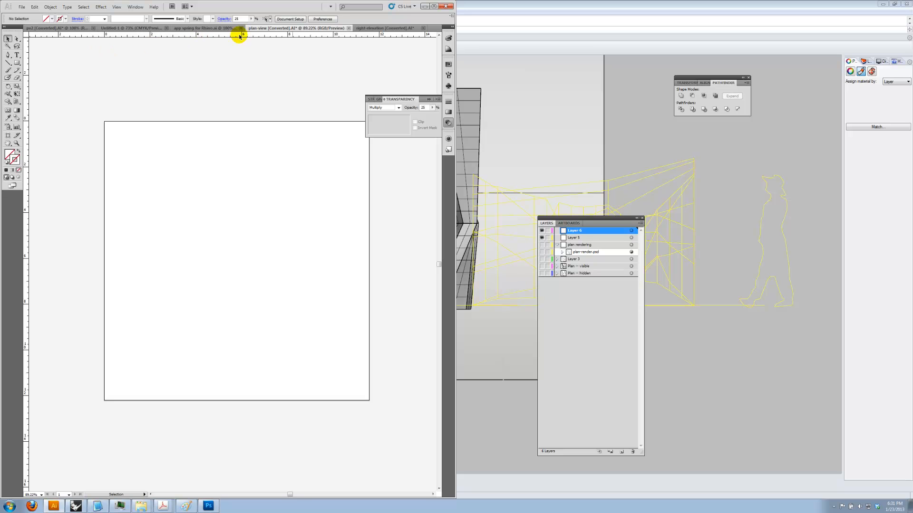
left_click(367, 29)
left_click(312, 148)
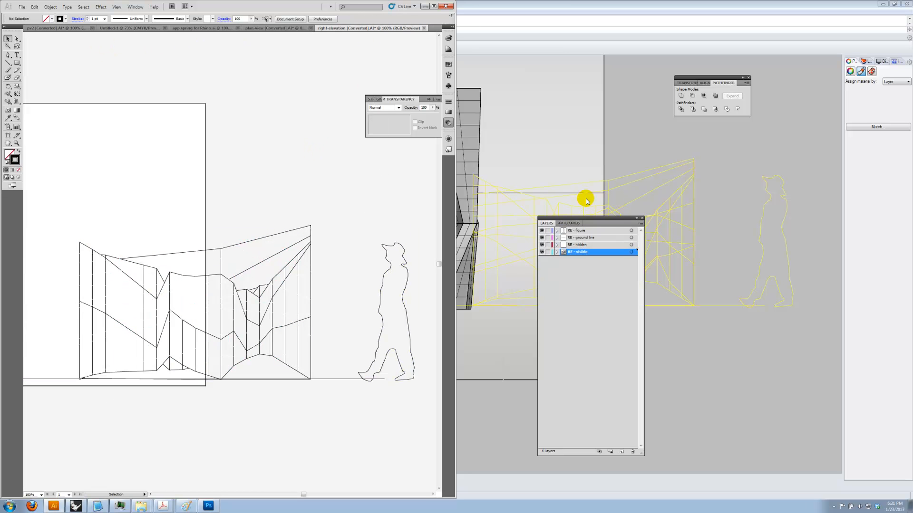
left_click(610, 232)
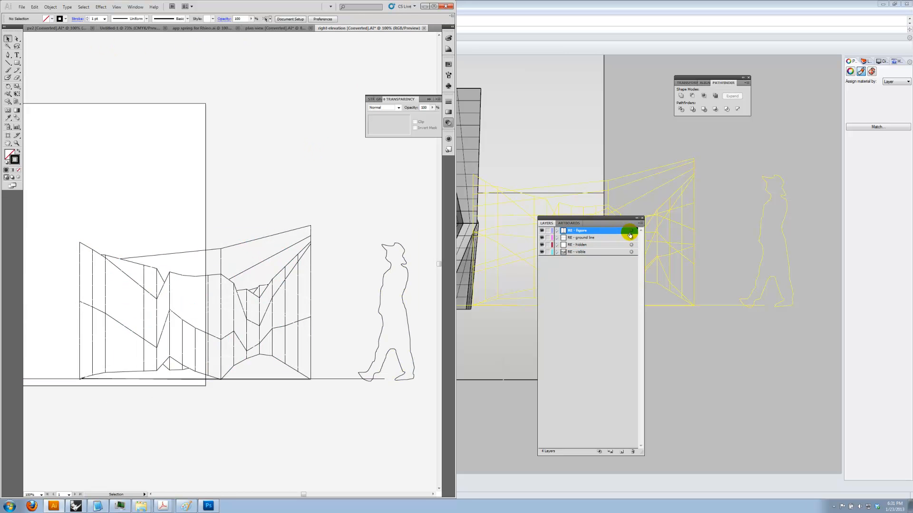
left_click(632, 232)
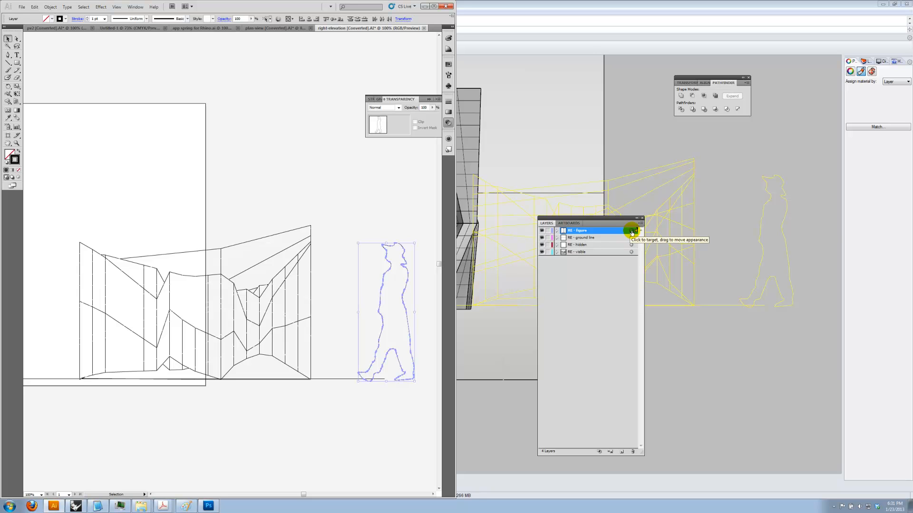
- Paste the figure outline in place on Layer 6 of the plan-view document
left_click(265, 28)
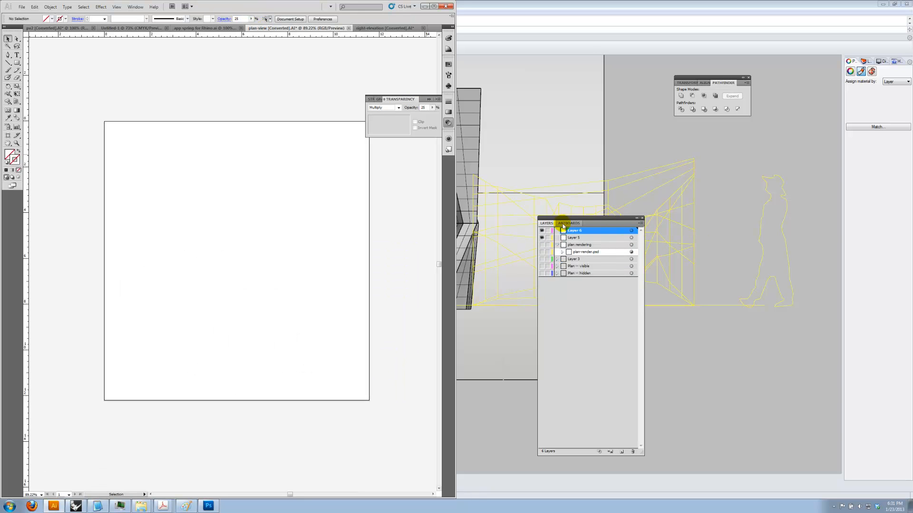
left_click(34, 7)
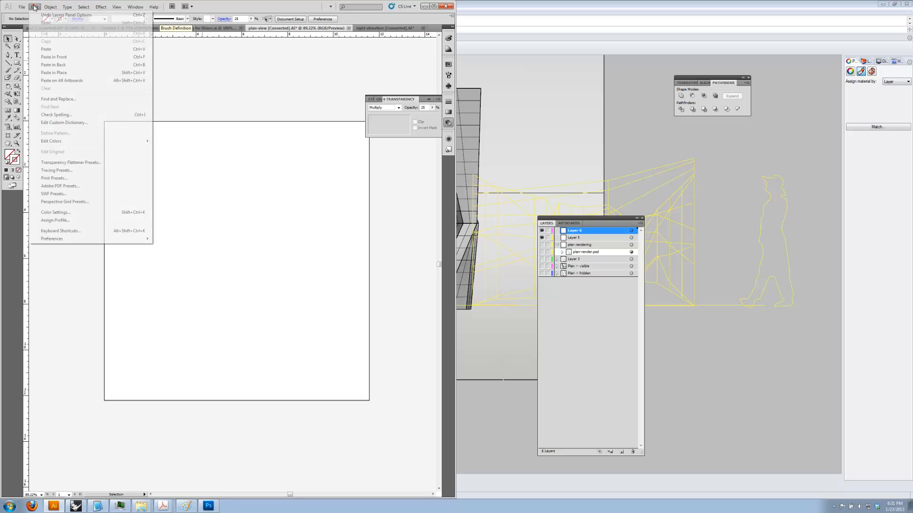
left_click(65, 73)
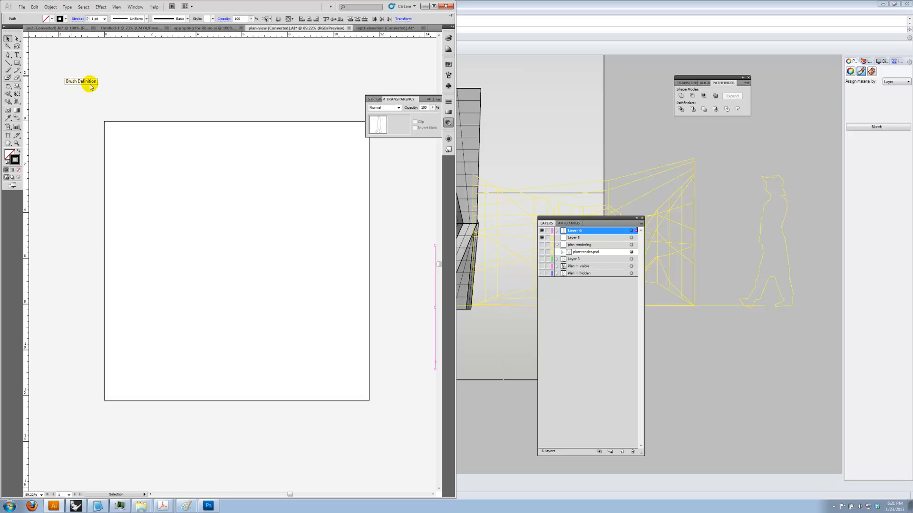
left_click_drag(342, 202, 246, 185)
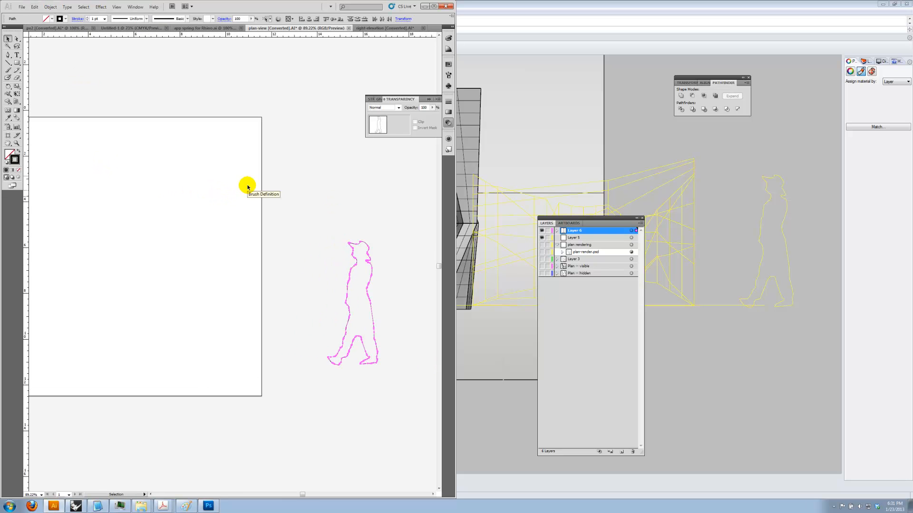
- Copy the "RE - ground line" linework from the right-elevation document
left_click(135, 7)
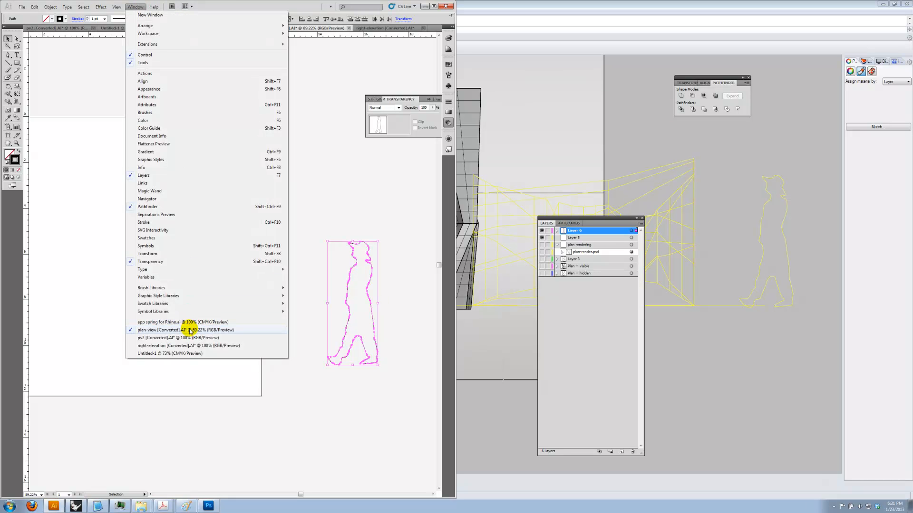
left_click(185, 345)
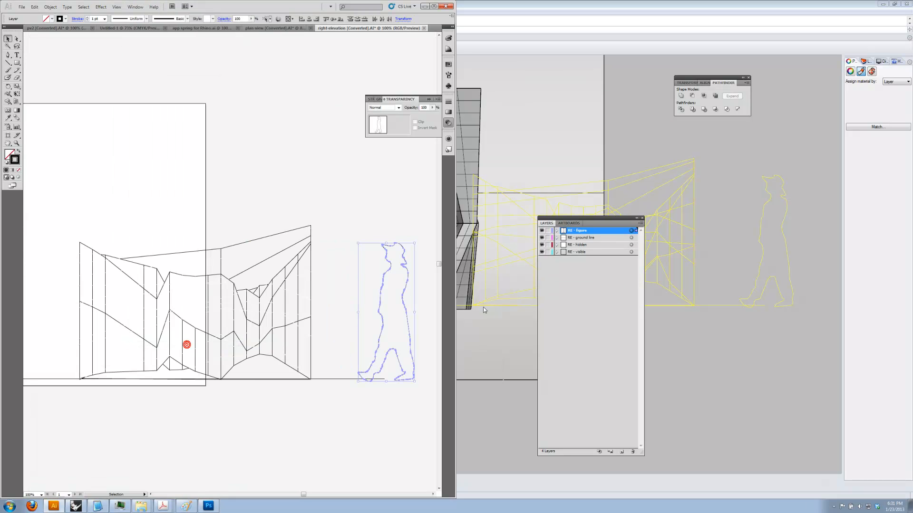
left_click(600, 239)
left_click(631, 237)
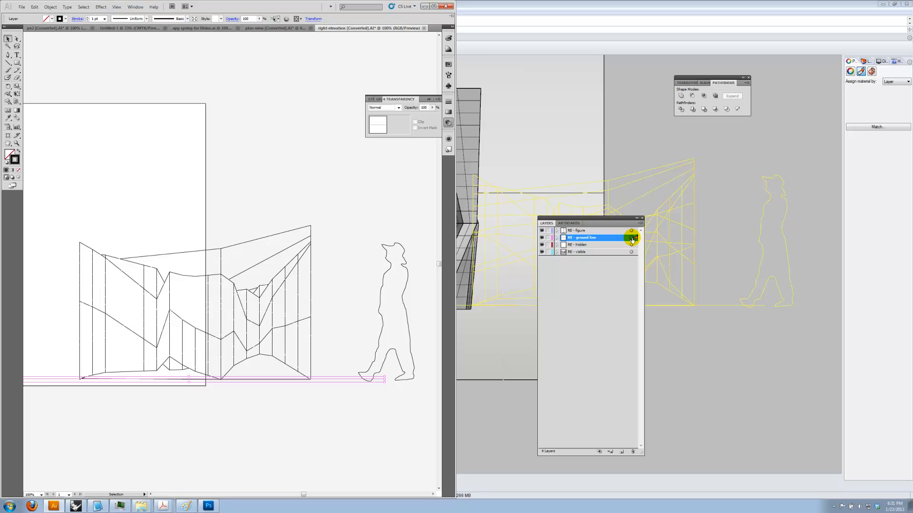
left_click(34, 6)
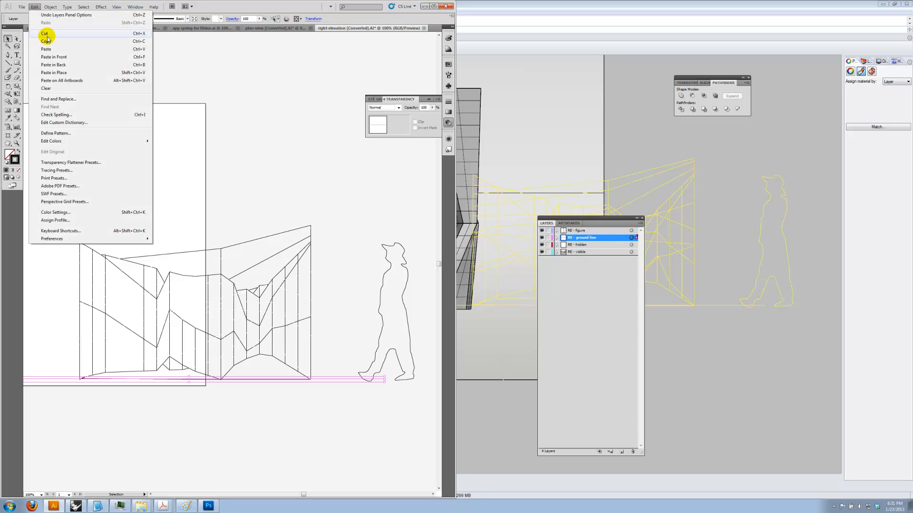
left_click(47, 41)
- Paste the ground line in place on Layer 5 of the plan-view document
left_click(250, 27)
left_click(592, 237)
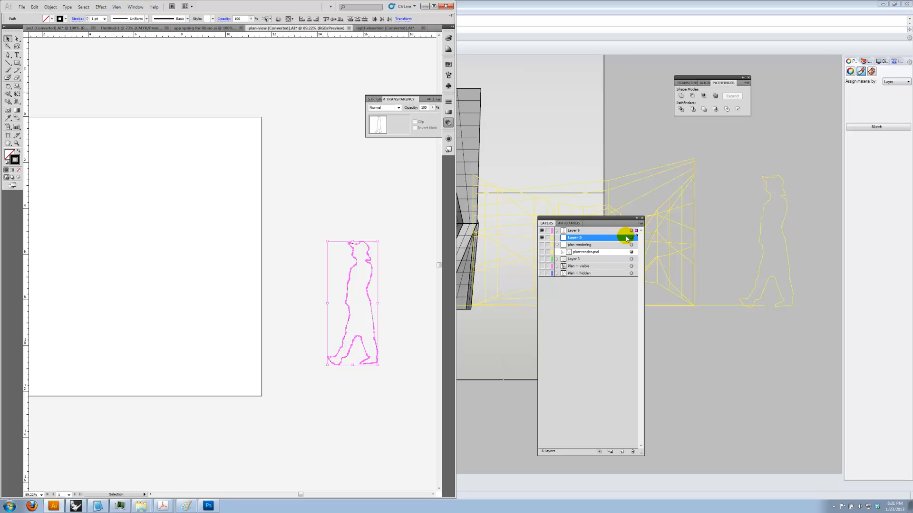
left_click(35, 6)
left_click(54, 73)
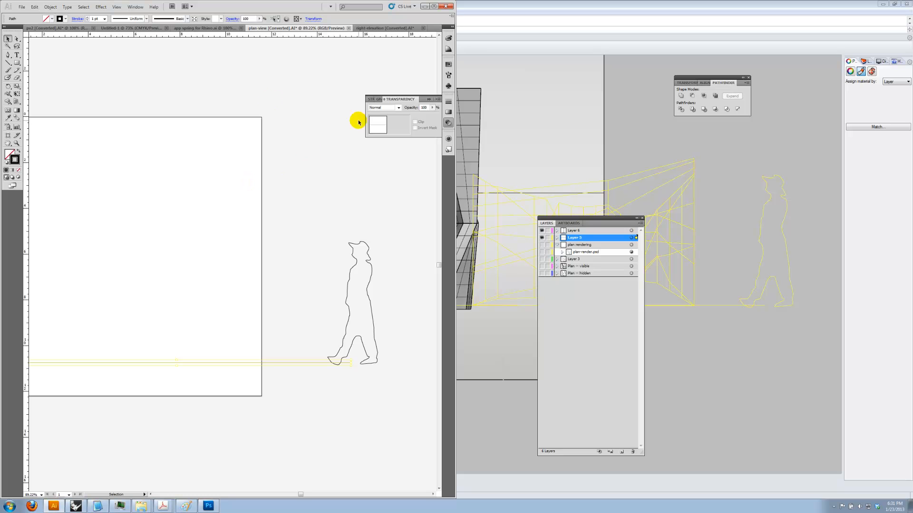
- Add two more new layers above Layer 6 in the plan-view document
left_click(579, 231)
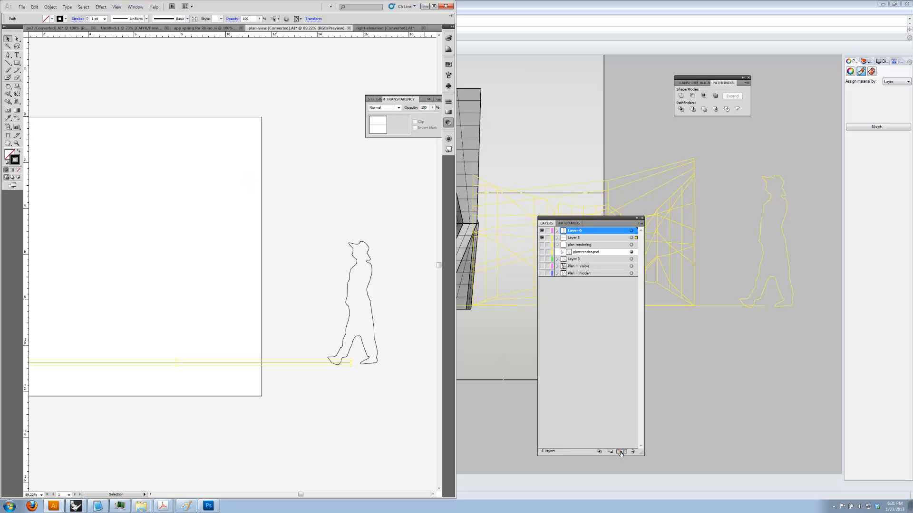
left_click(620, 452)
left_click(621, 452)
- Copy the "RE - hidden" linework from the right-elevation document and return to the plan-view document
left_click(135, 7)
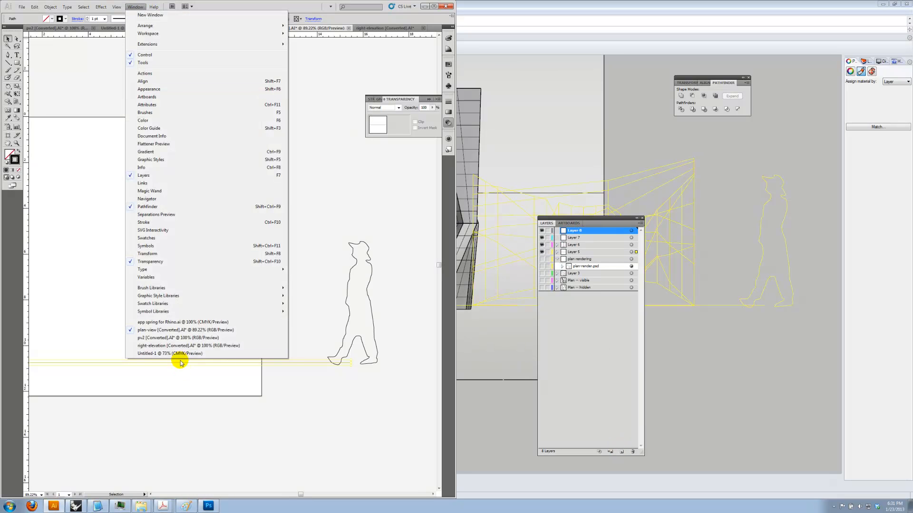
left_click(179, 345)
left_click(631, 244)
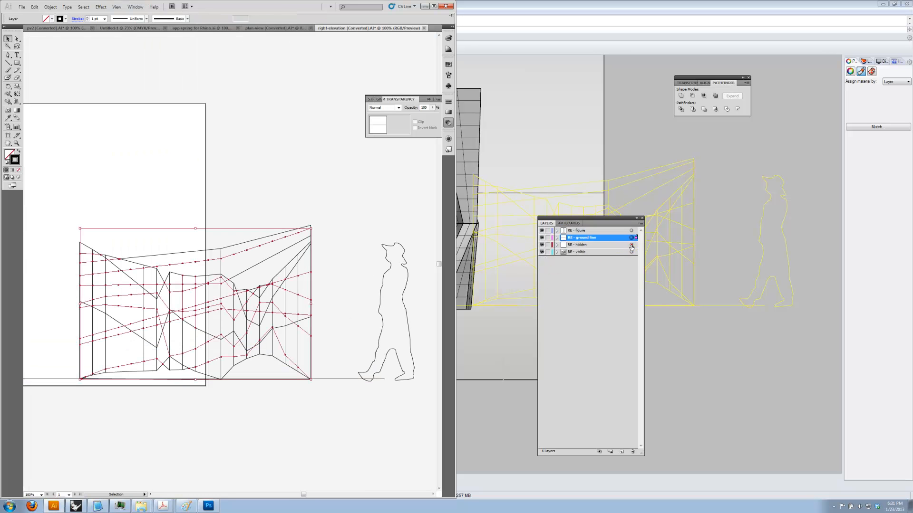
left_click(34, 7)
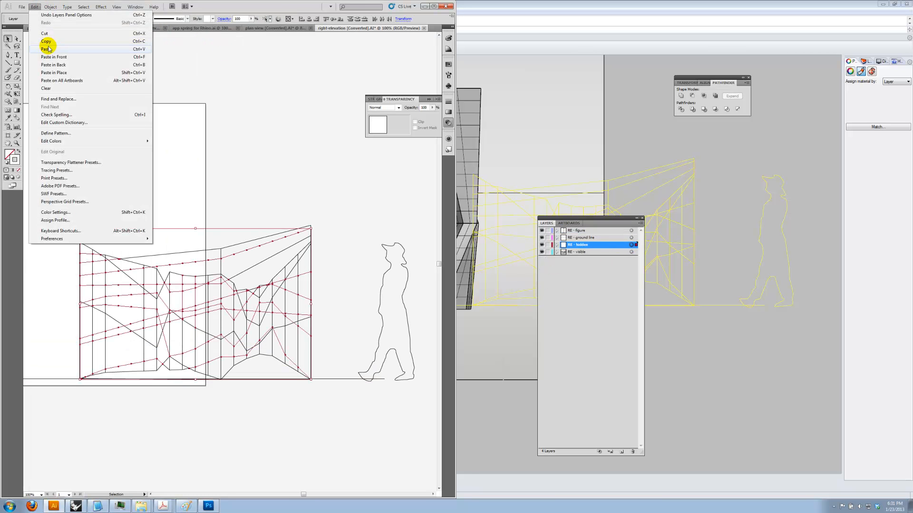
left_click(46, 41)
left_click(261, 28)
left_click(35, 6)
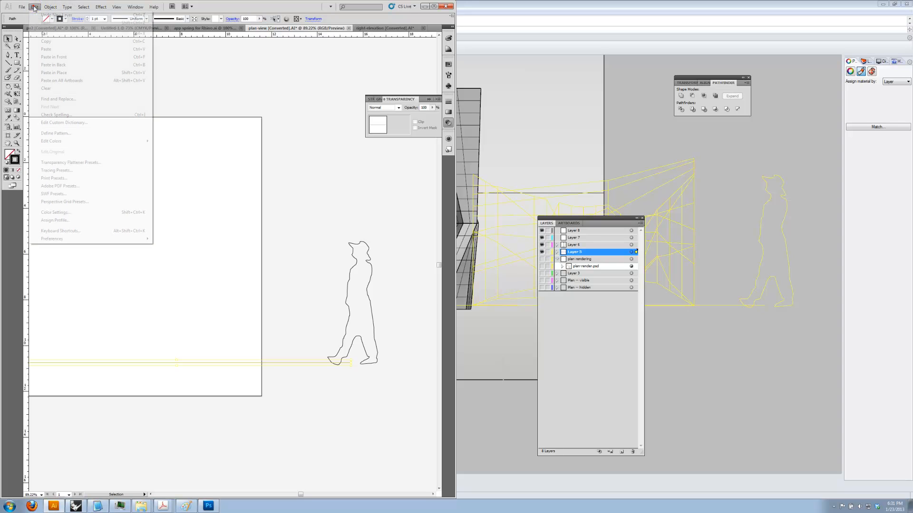
left_click(53, 72)
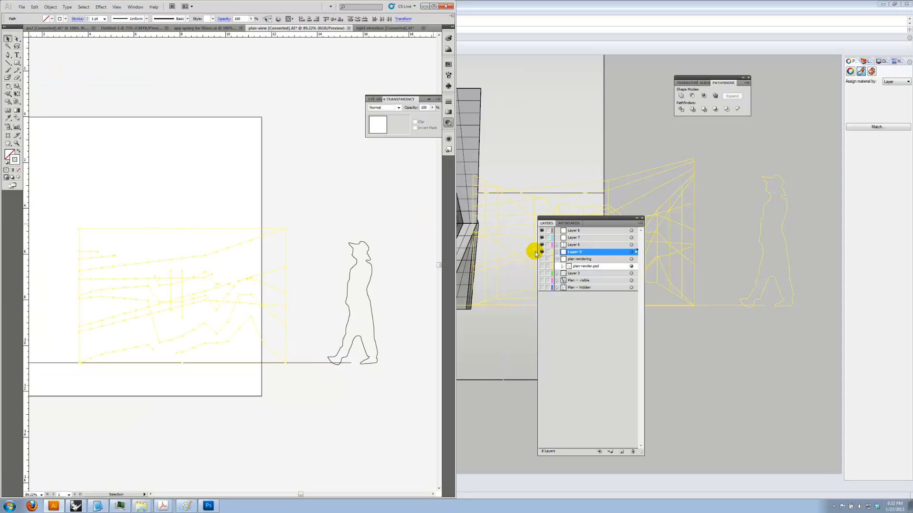
left_click(575, 238)
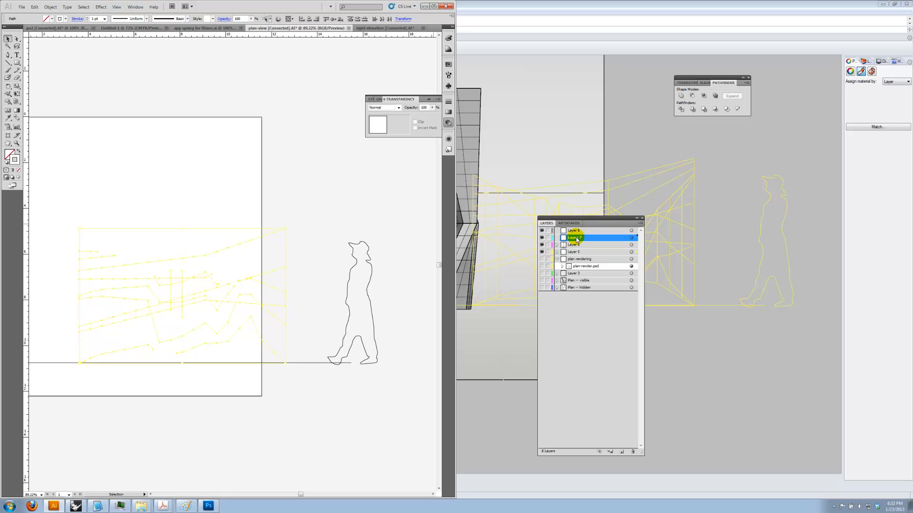
left_click(556, 252)
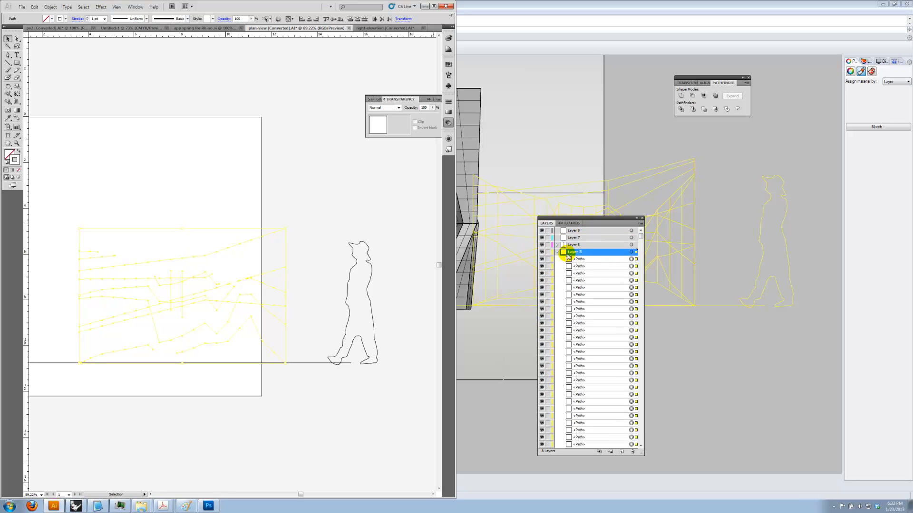
key("Delete")
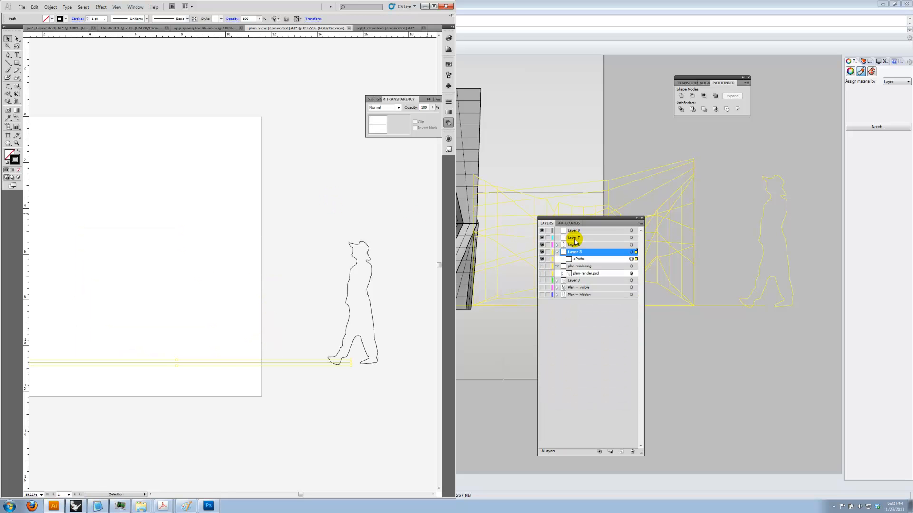
- Paste the hidden elevation lines in place on Layer 7
left_click(576, 238)
left_click(632, 238)
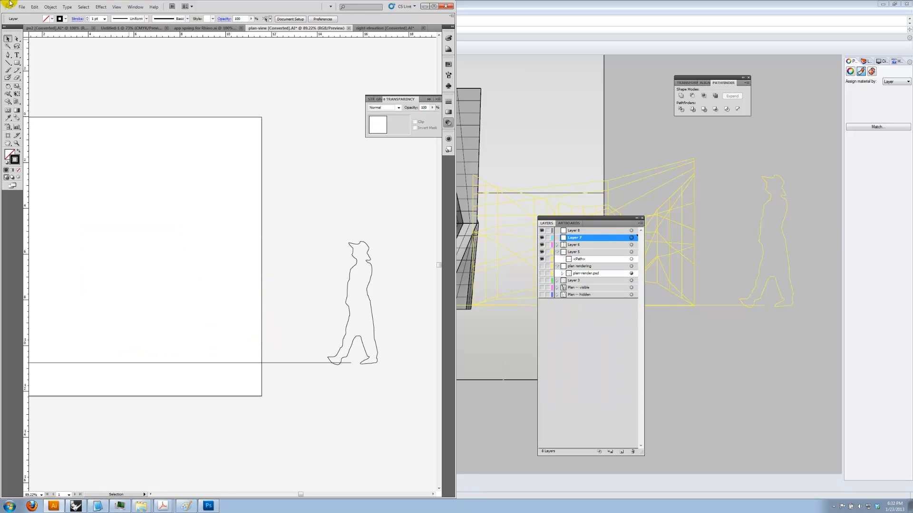
left_click(34, 7)
left_click(54, 72)
left_click(317, 57)
- Copy the "RE - visible" linework from the right-elevation document
left_click(366, 29)
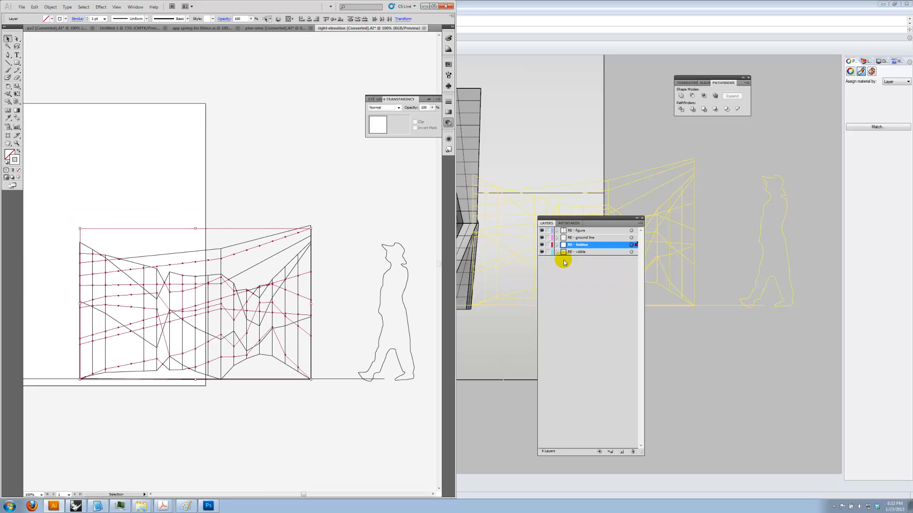
left_click(631, 252)
left_click(35, 7)
left_click(47, 42)
- Paste the visible elevation lines in place on Layer 8 of the plan-view document and clear the selection
left_click(271, 28)
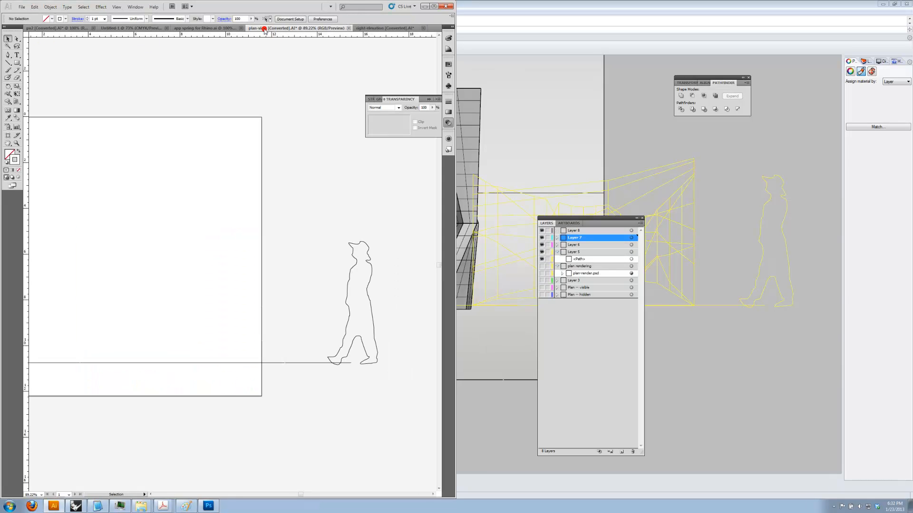
left_click(584, 231)
left_click(590, 238)
key("shift+ctrl+v")
left_click(34, 7)
left_click(59, 72)
left_click(311, 171)
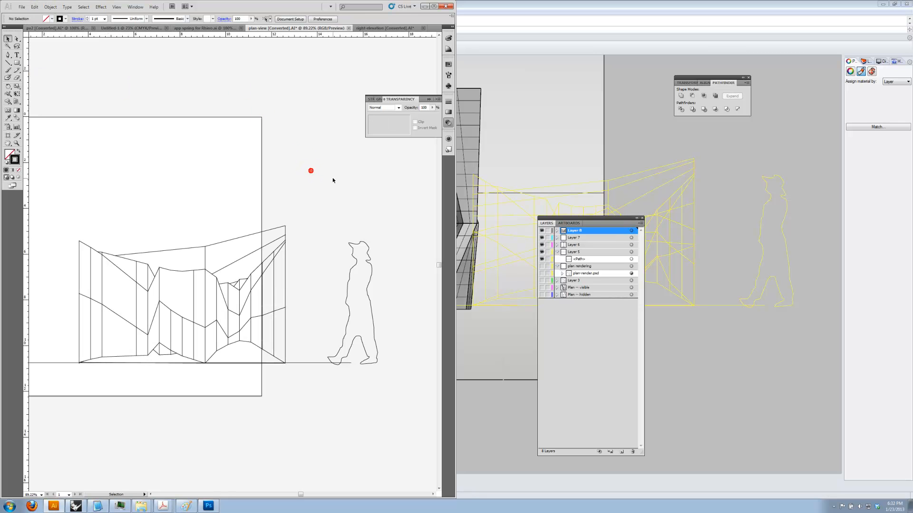
- Maximize the window and move the entire right elevation, including figure and ground line, below the plan artboard
left_click_drag(407, 198, 65, 397)
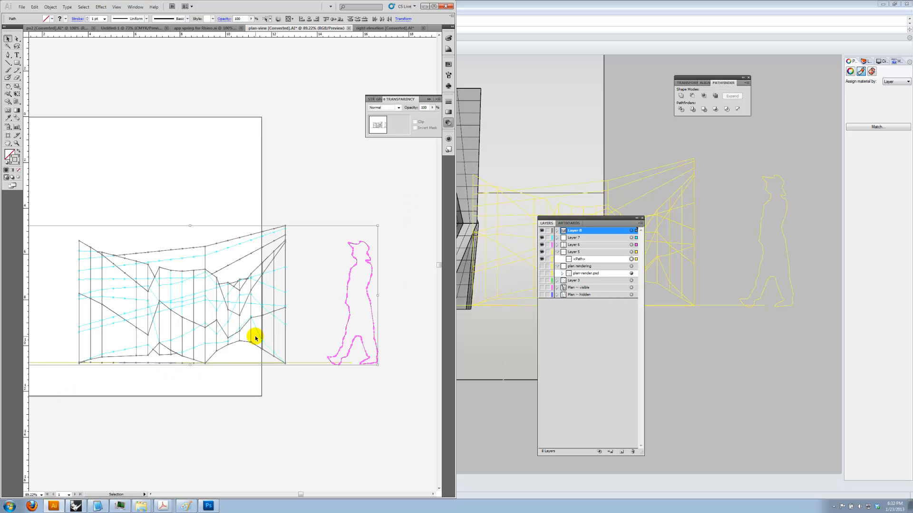
scroll(255, 336, "down", 1)
scroll(254, 336, "up", 1)
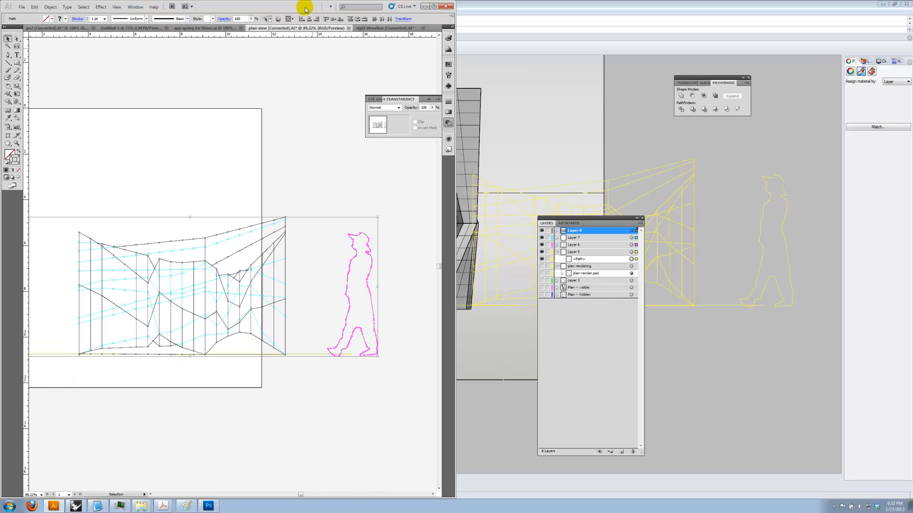
left_click(433, 6)
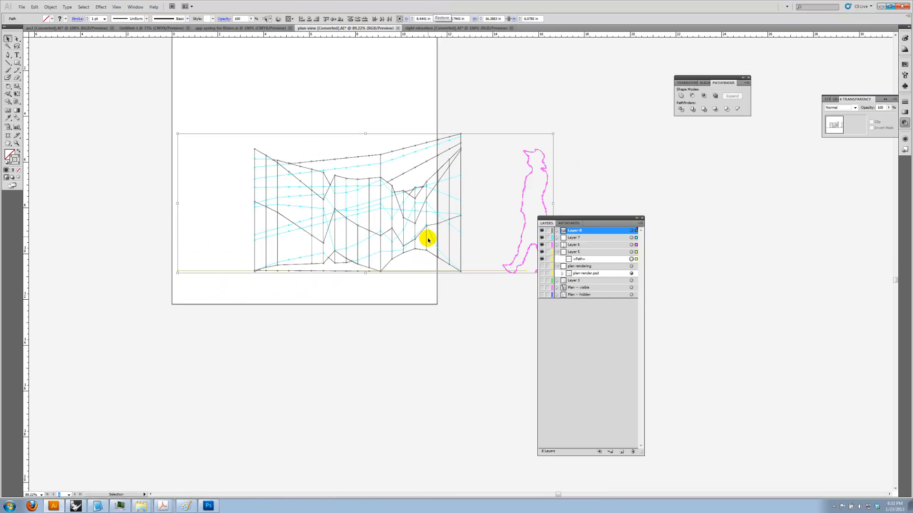
left_click_drag(432, 227, 399, 441)
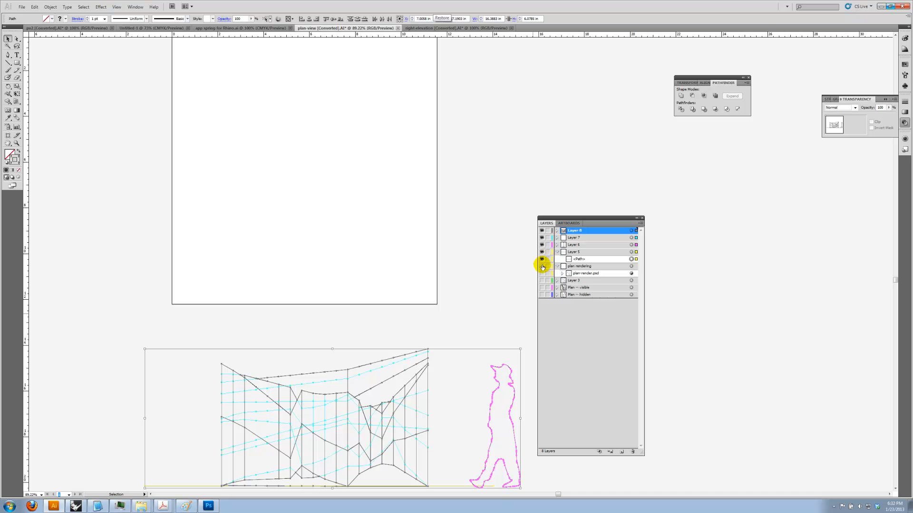
- Show the plan-rendering, Layer 3 and "Plan -- visible" layers again
left_click(541, 274)
left_click(541, 280)
left_click(542, 287)
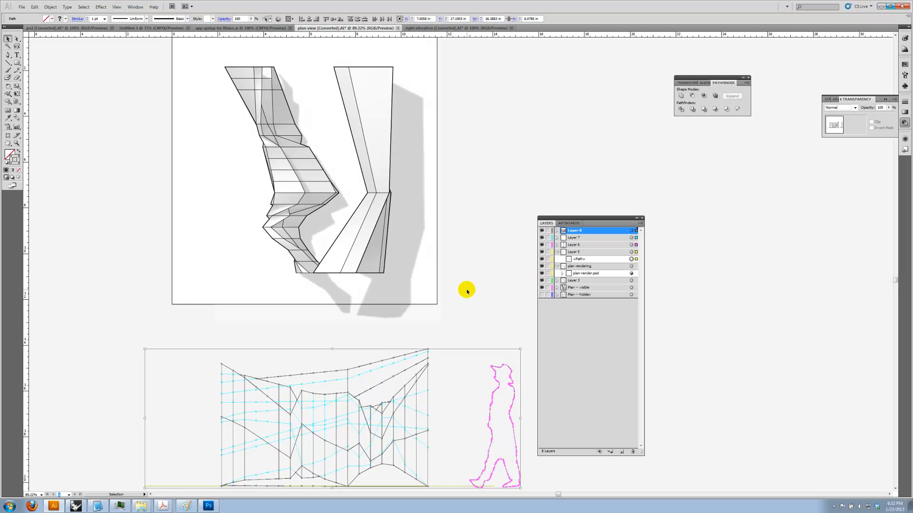
- Show the "Plan -- hidden" layer so its dashed linework is included in the plan
left_click(548, 288)
left_click(542, 295)
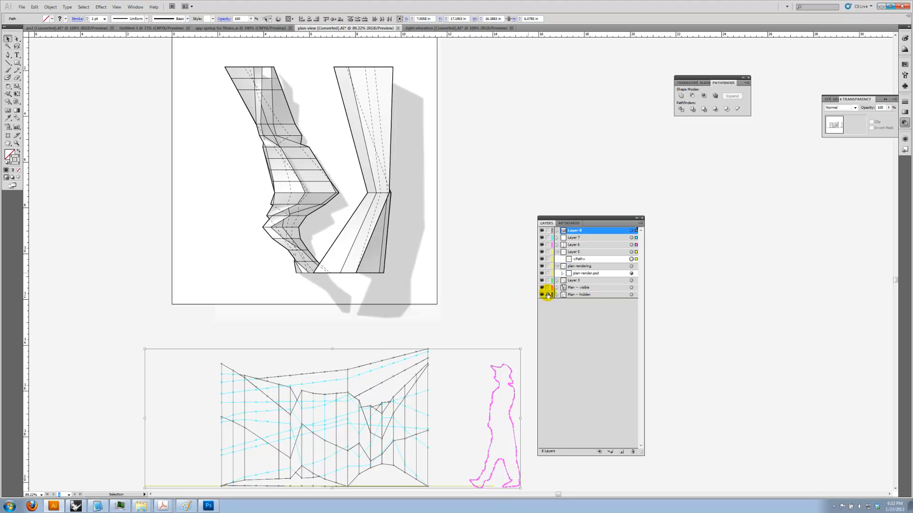
mouse_move(549, 93)
left_mouse_down()
mouse_move(163, 220)
mouse_move(149, 234)
left_mouse_up()
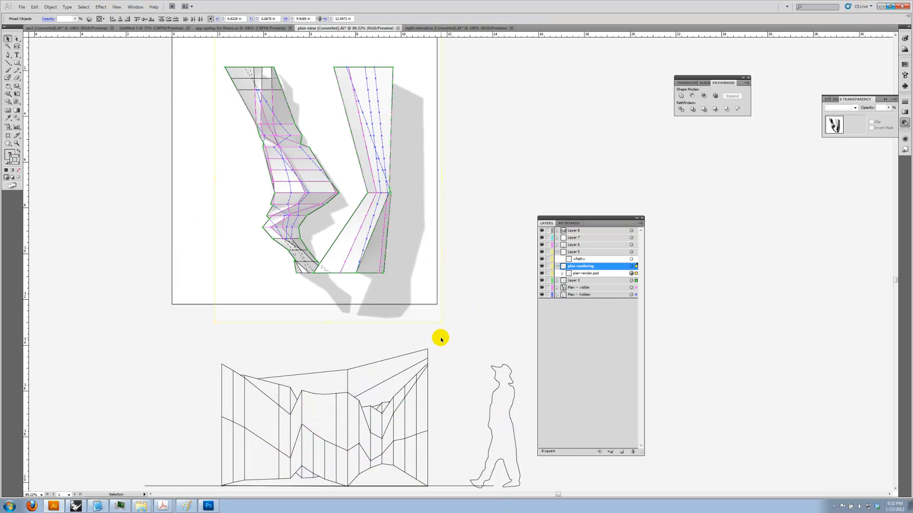
left_click_drag(404, 328, 219, 341)
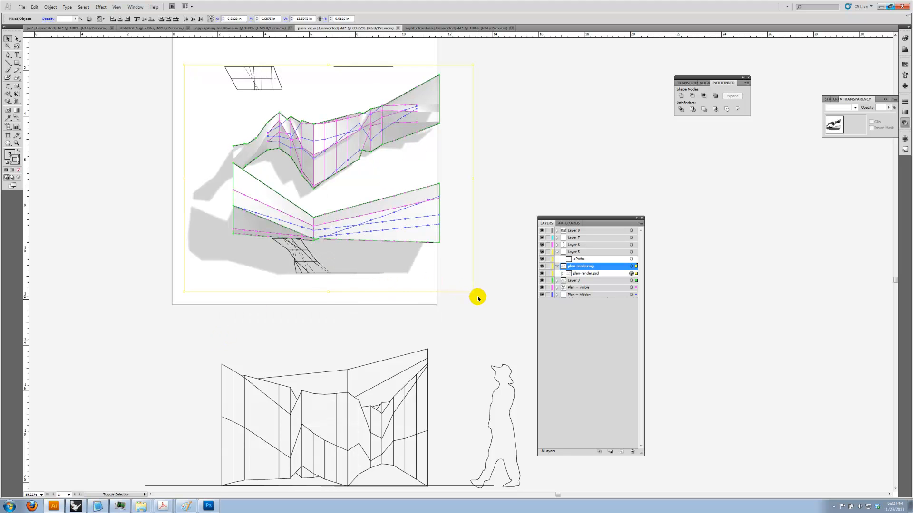
left_click_drag(399, 312, 87, 178)
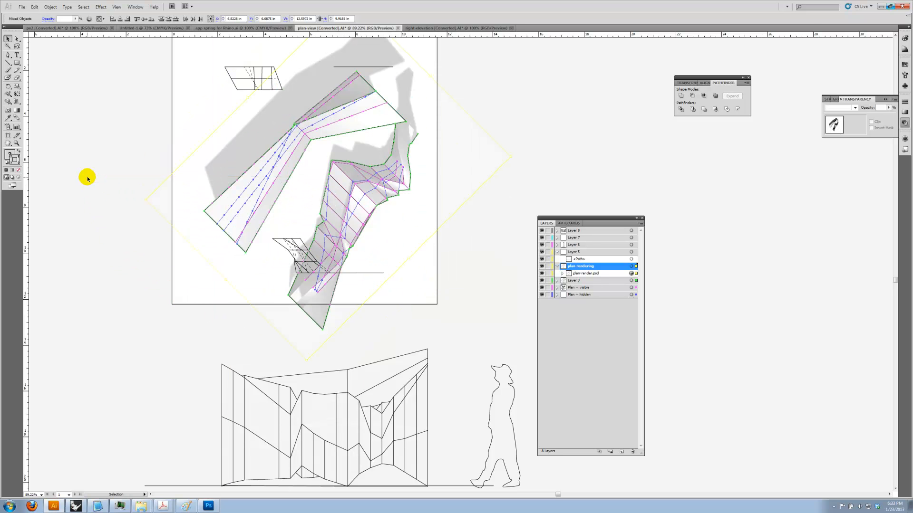
key("ctrl+z")
key("ctrl+z")
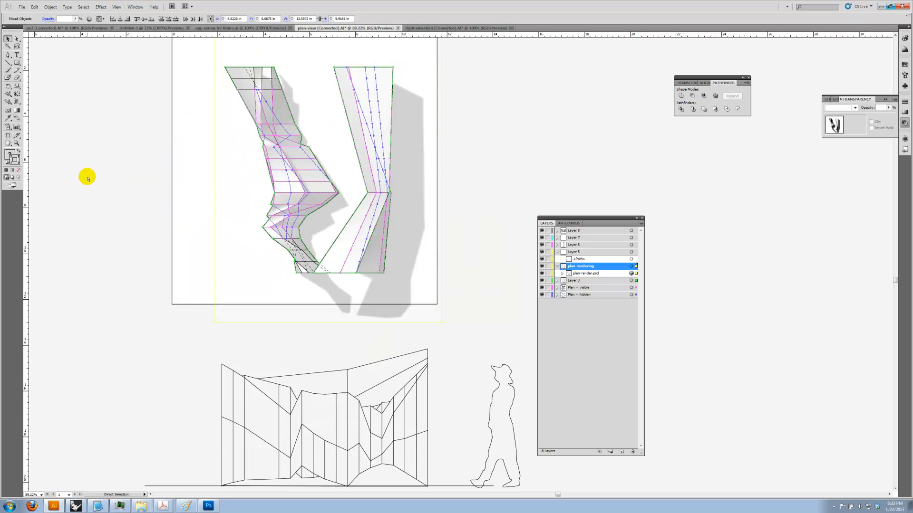
- Select everything on the plan-rendering, Layer 3, "Plan -- visible" and "Plan -- hidden" layers and rotate it 90° counterclockwise
left_click(680, 263)
left_click(632, 267)
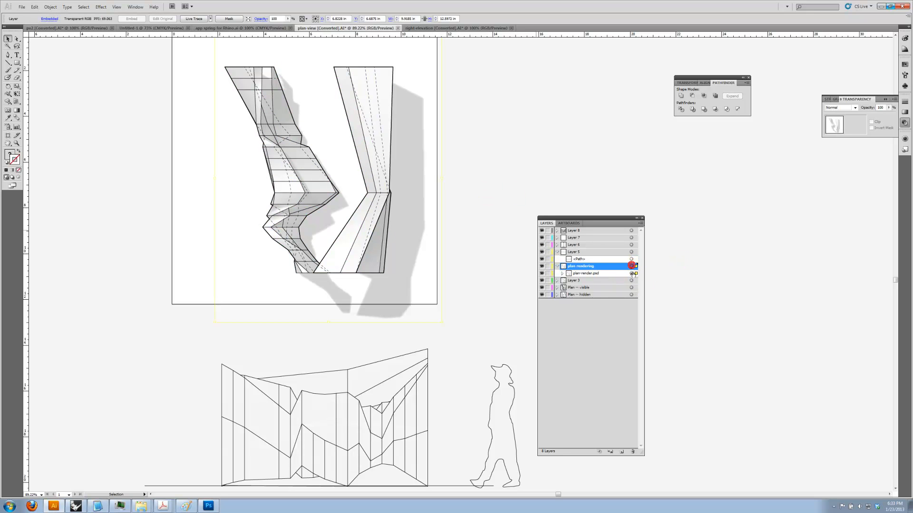
left_click(631, 280, "shift")
left_click(631, 288, "shift")
left_click(631, 295, "shift")
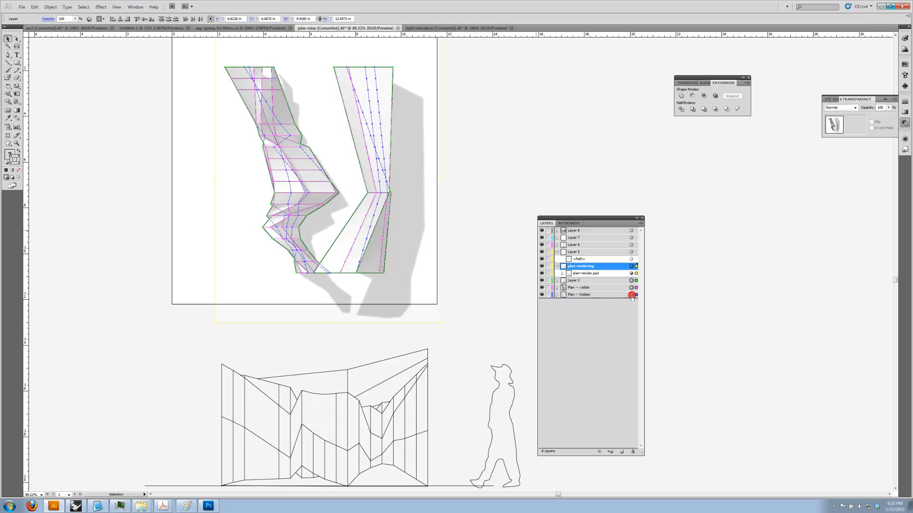
left_click_drag(443, 325, 462, 121)
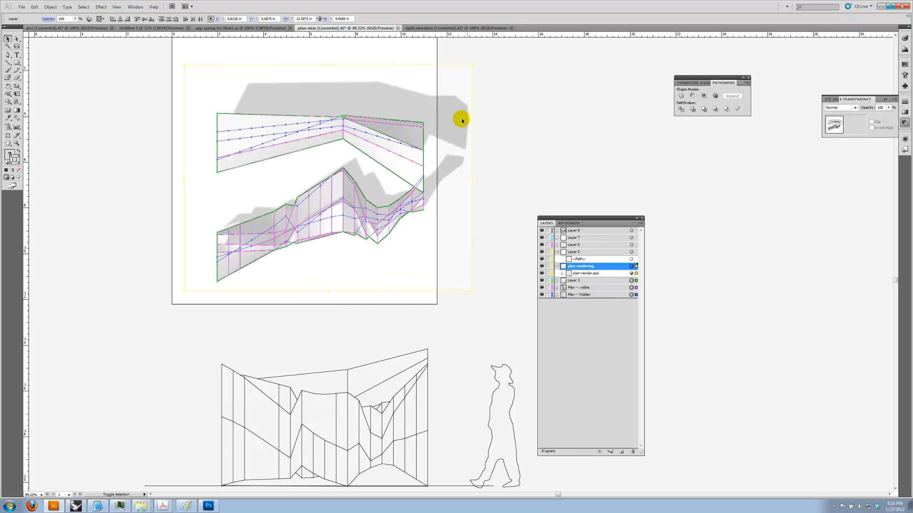
left_click(555, 107)
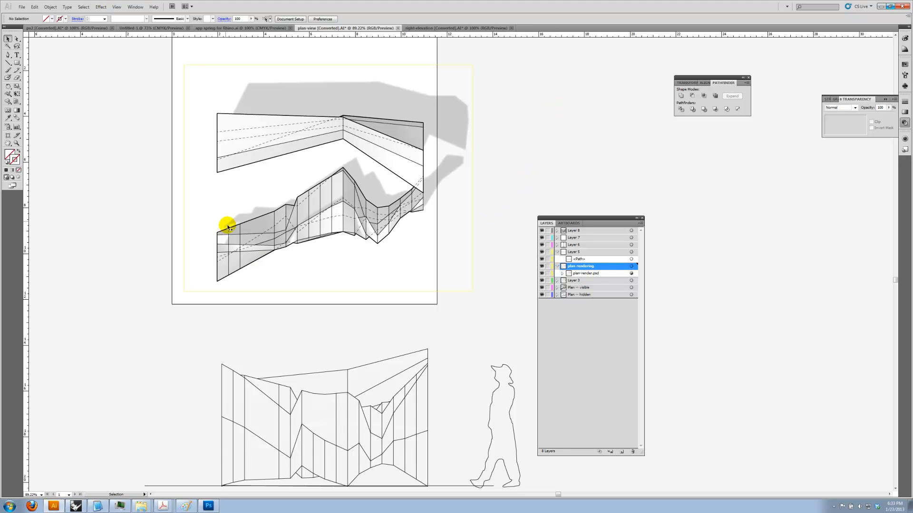
- Place vertical guides at both ends of the rotated plan and nudge all contents of Layers 5 to 8 left into alignment with them
left_click_drag(27, 82, 217, 116)
left_click_drag(29, 224, 422, 205)
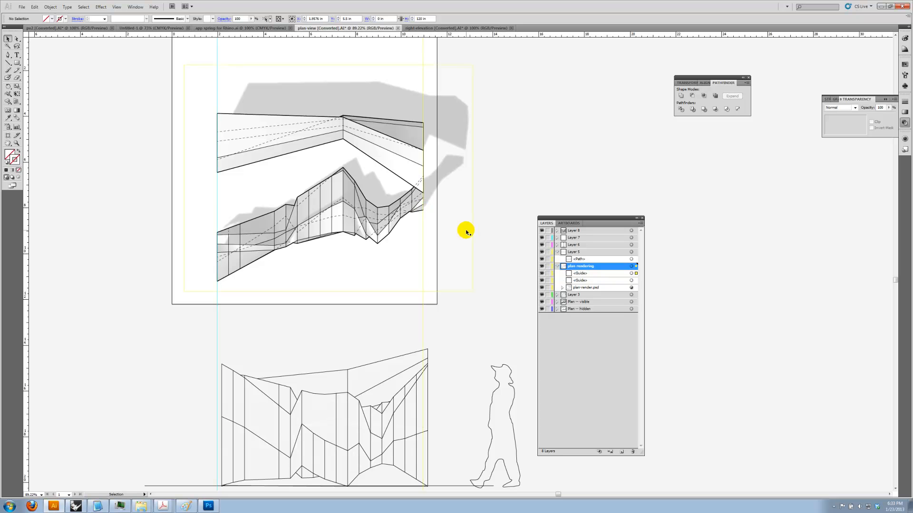
left_click(588, 251)
left_click(631, 251)
left_click(632, 245, "shift")
left_click(631, 238, "shift")
left_click(631, 230, "shift")
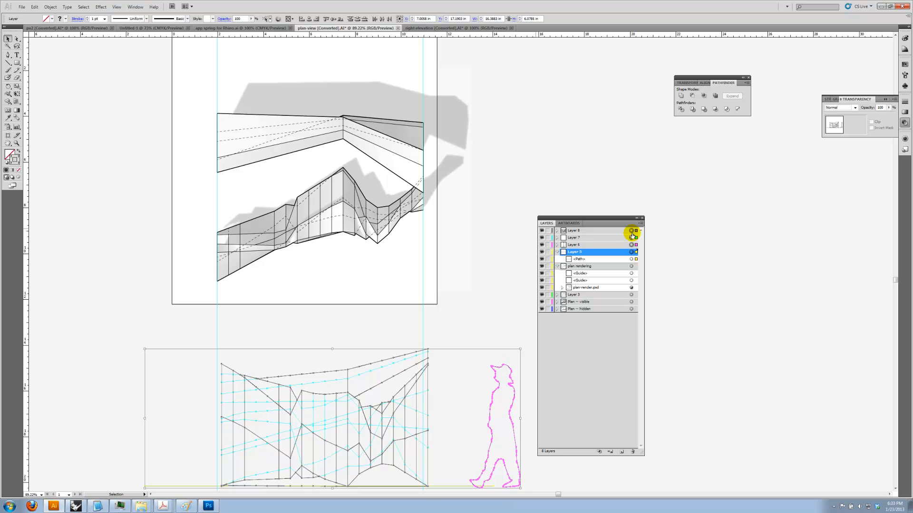
key("shift+Left")
key("shift+Left")
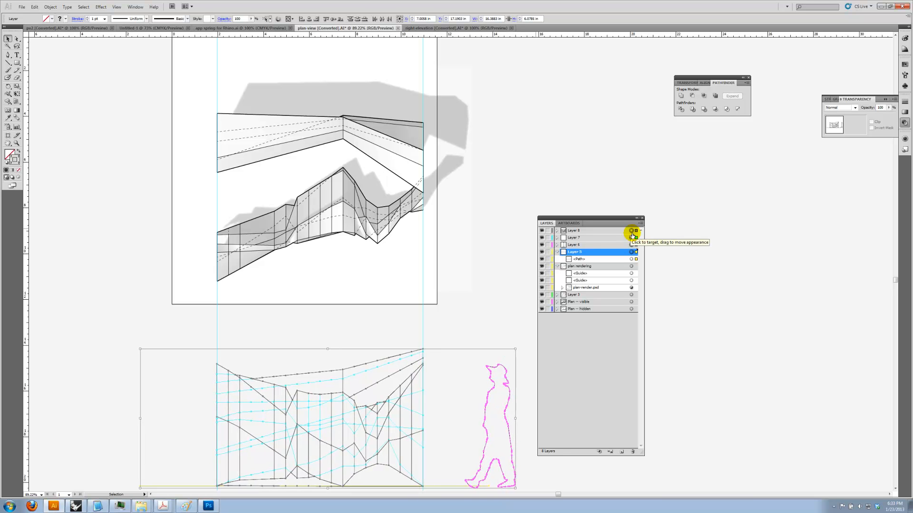
key("shift+Left")
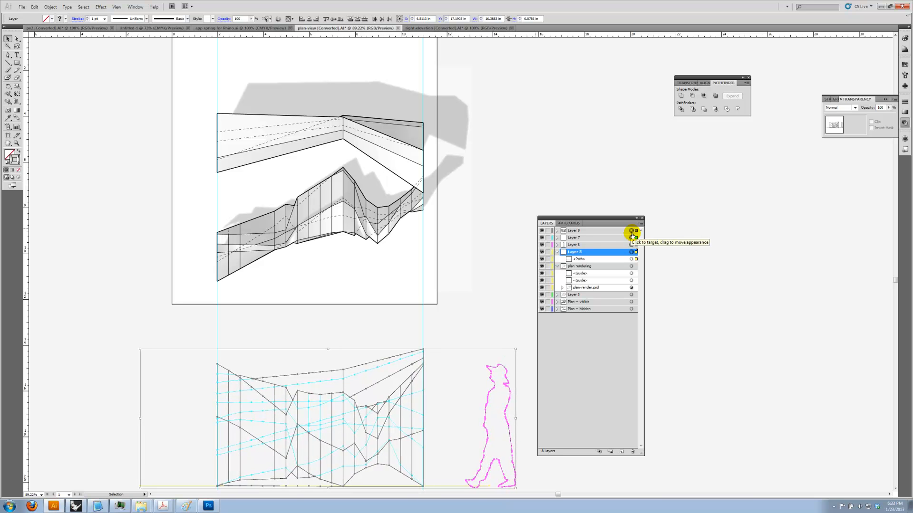
left_click(567, 131)
- Lengthen the elevation's ground line so that it extends past the human figure
left_click_drag(501, 292, 469, 257)
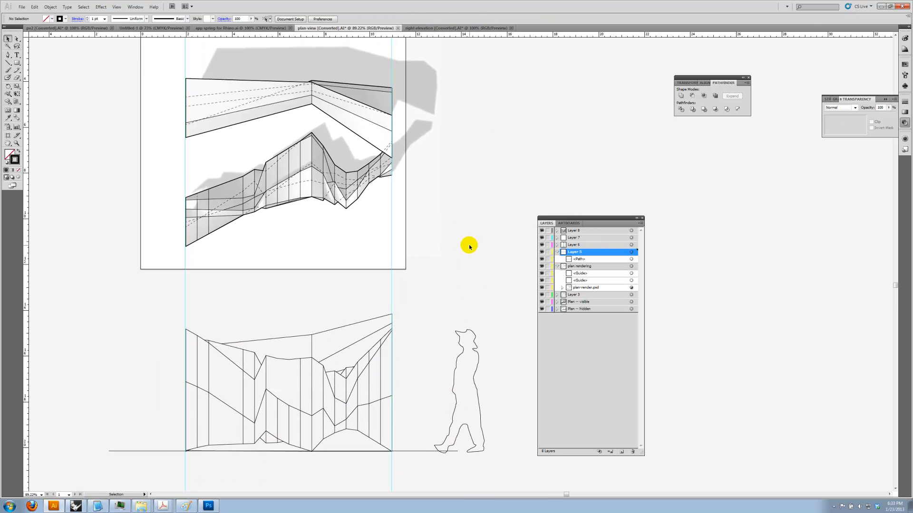
left_click(409, 451)
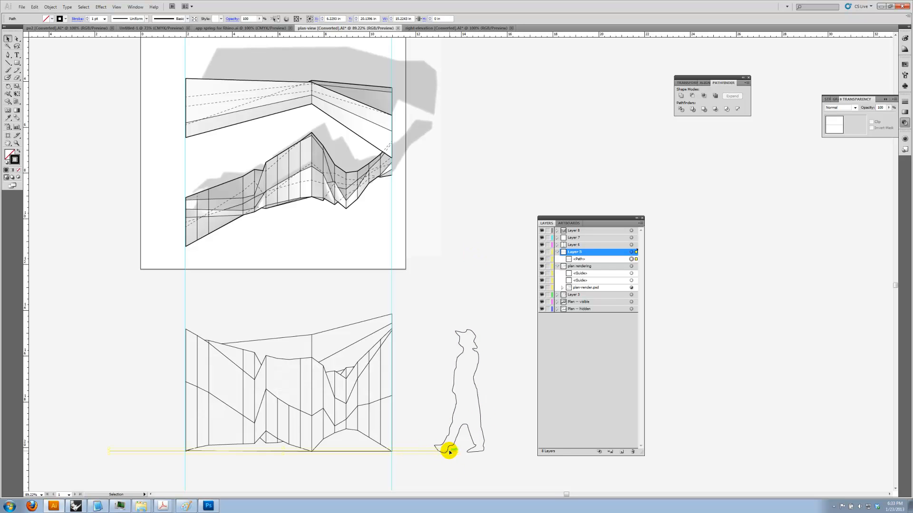
left_click_drag(395, 453, 296, 426)
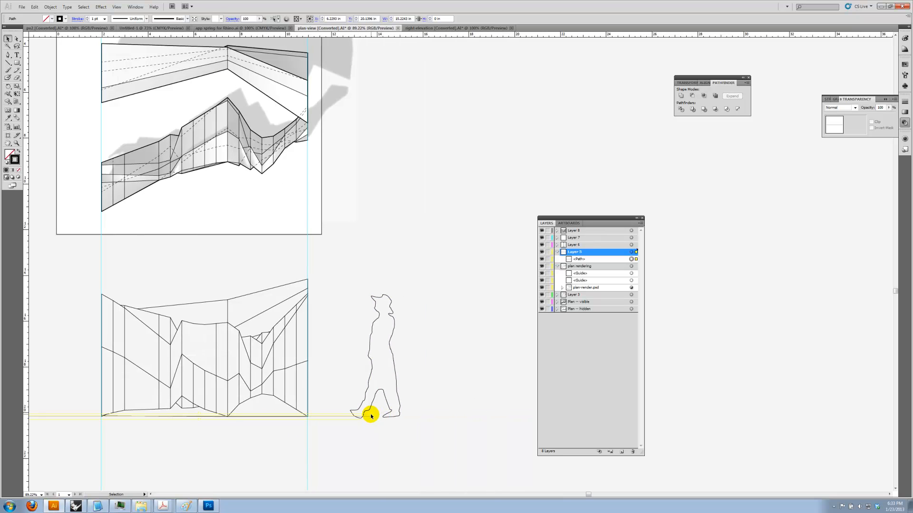
left_click_drag(373, 416, 415, 418)
left_click_drag(309, 426, 420, 424)
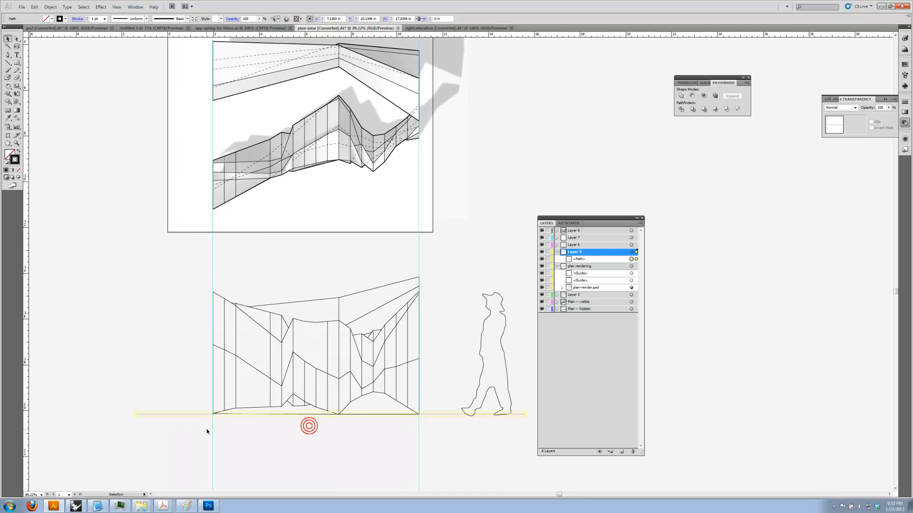
- Rename Layer 5, which holds the ground line, as "RE - ground"
double_click(576, 251)
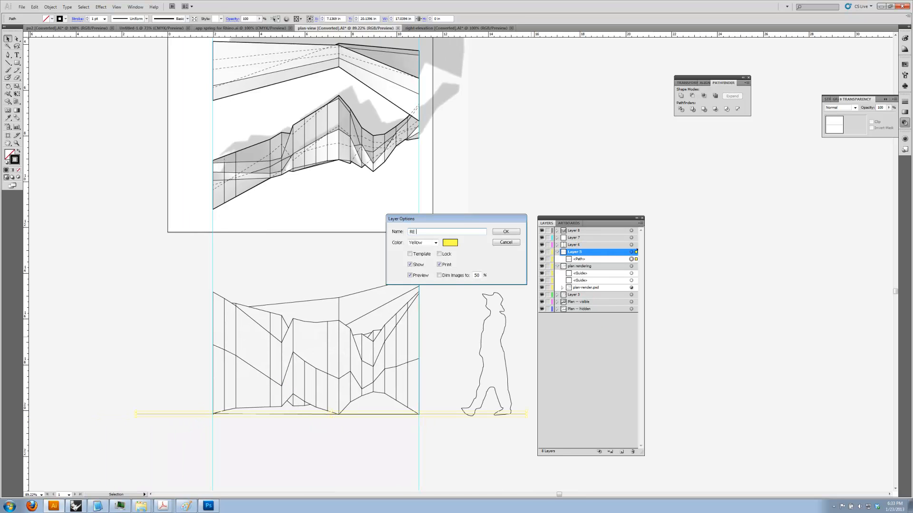
type("RE - ground")
key("Return")
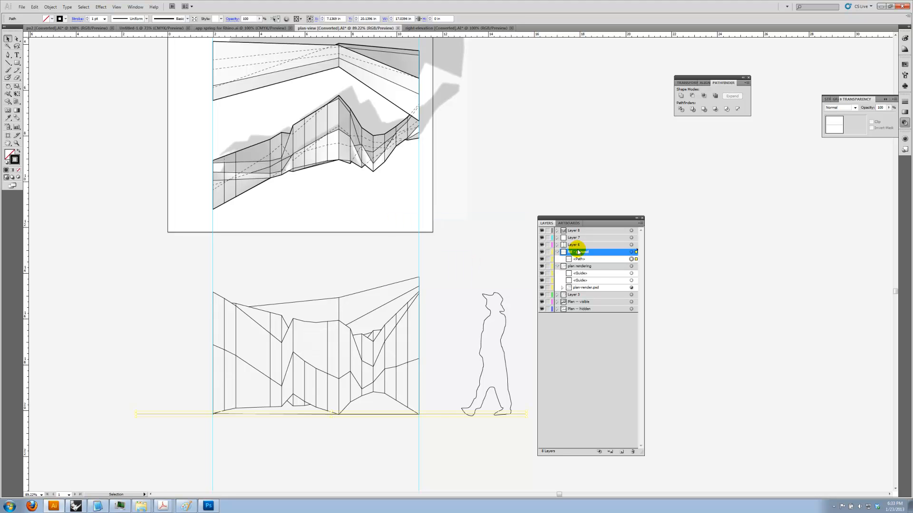
- Set the ground line's stroke weight to 3 pt and clear the selection
left_click(905, 102)
left_click(870, 108)
left_click(873, 140)
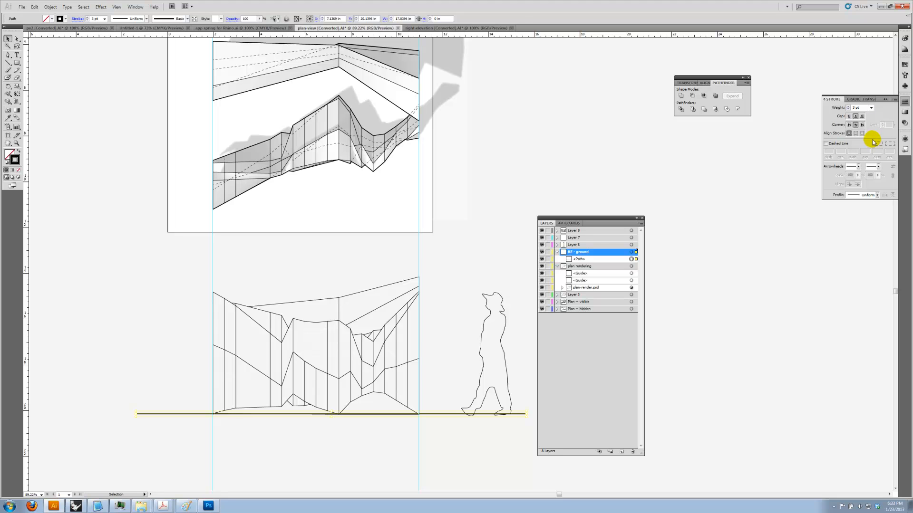
left_click(694, 121)
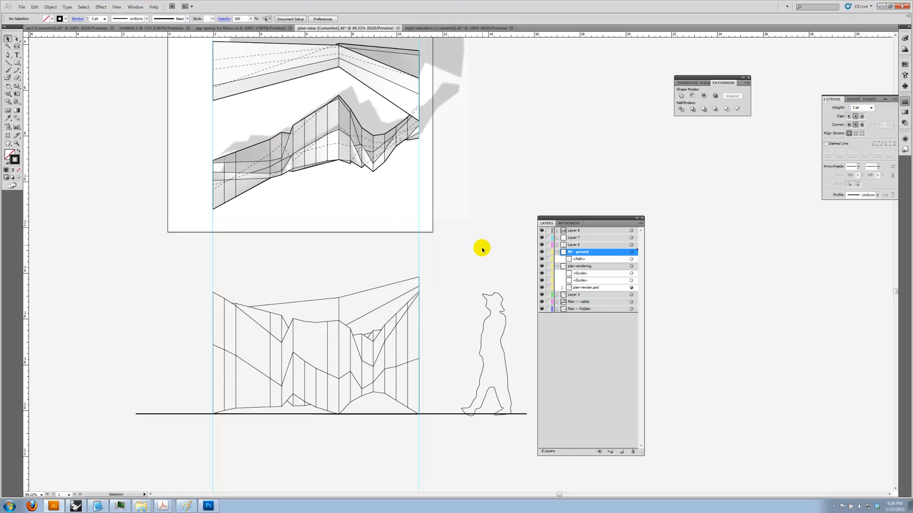
- Nudge the human figure up until its feet rest on the ground line, and deselect it
left_click(482, 405)
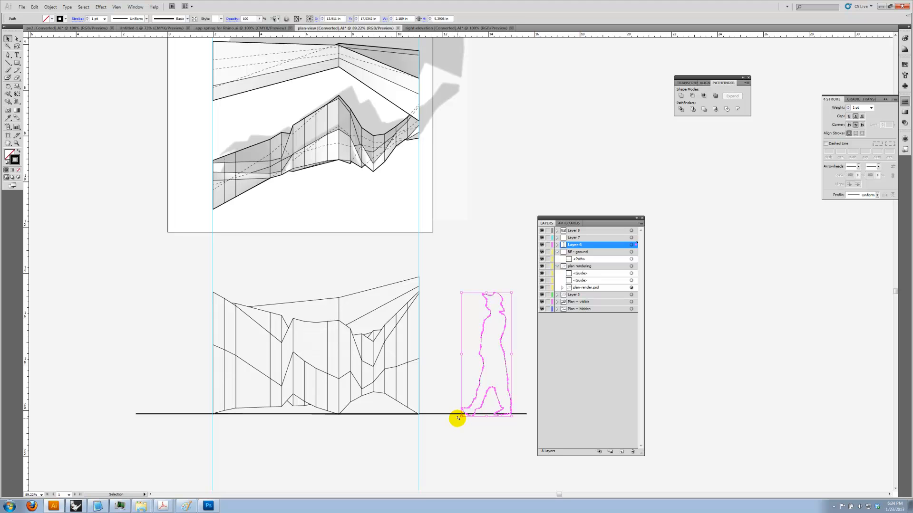
key("Up")
key("Up")
key("Up")
key("Up")
key("Up")
key("Up")
key("Up")
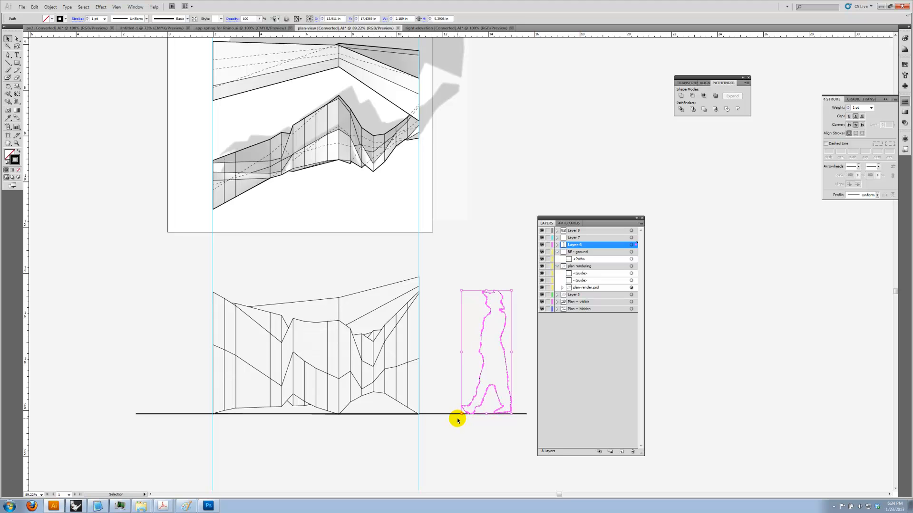
left_click(498, 270)
left_click_drag(523, 263, 442, 349)
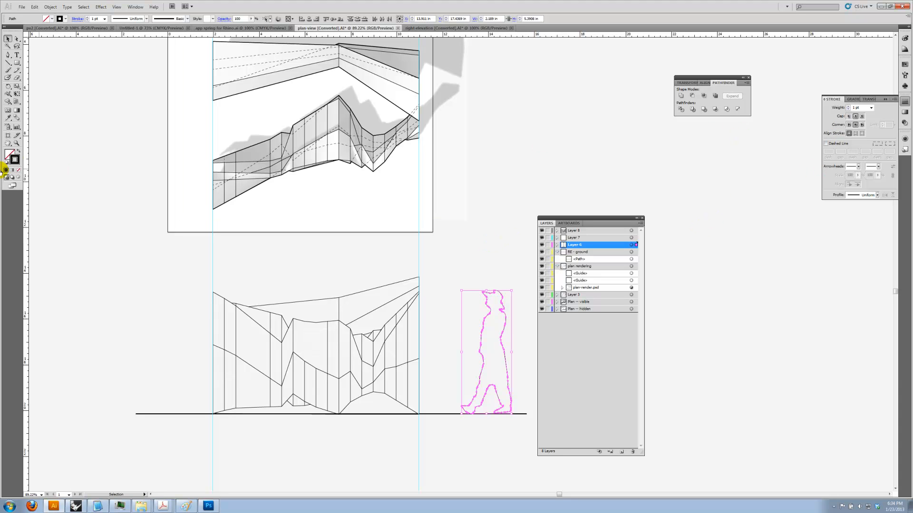
double_click(15, 159)
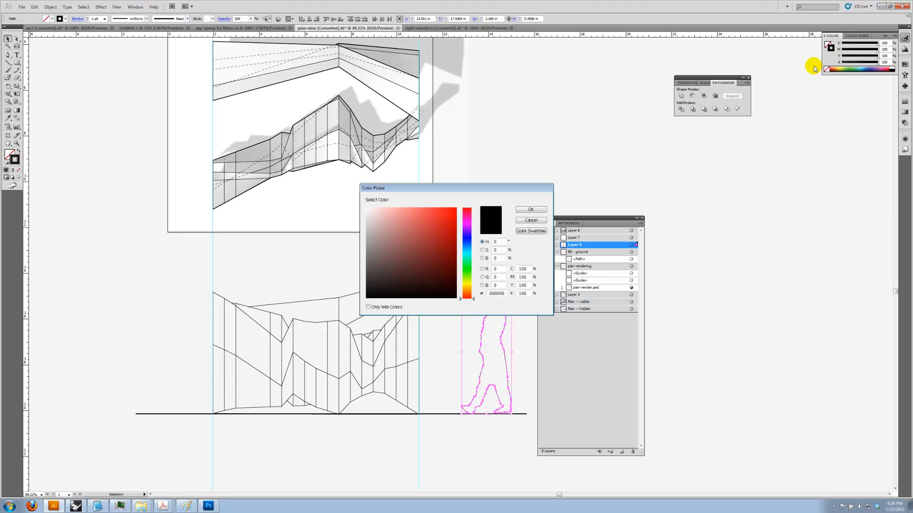
left_click(530, 220)
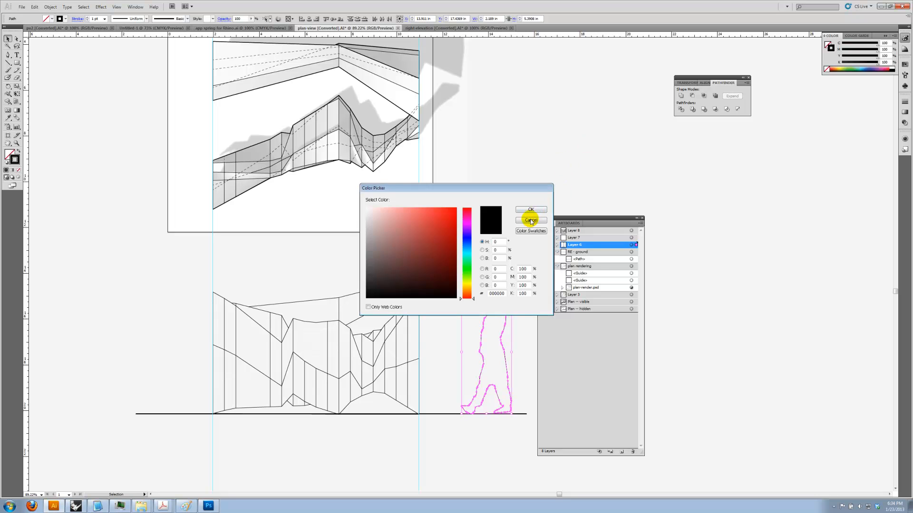
left_click(904, 65)
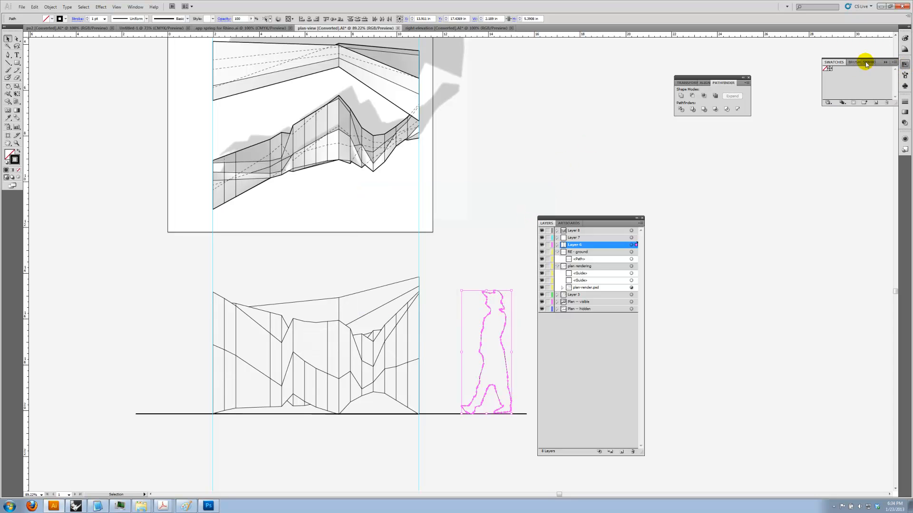
left_click(893, 63)
left_click(828, 220)
left_click(766, 269)
left_click(767, 265)
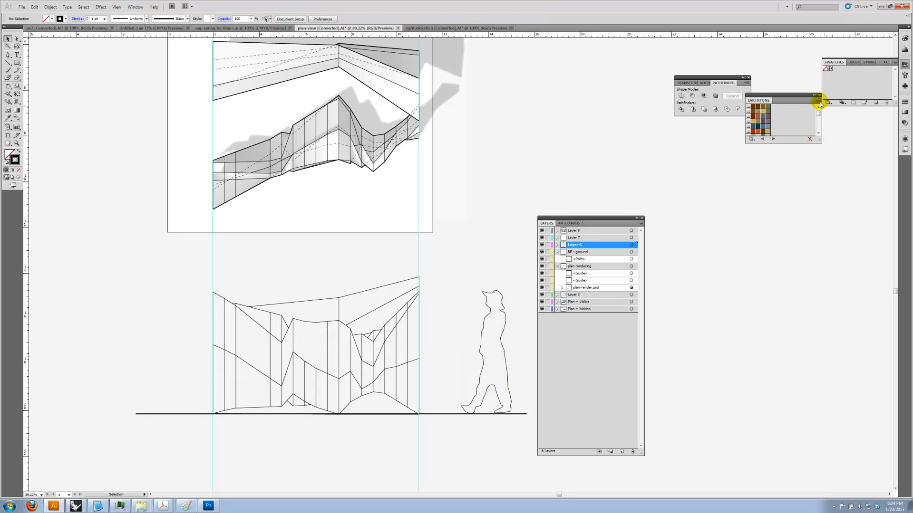
left_click(818, 95)
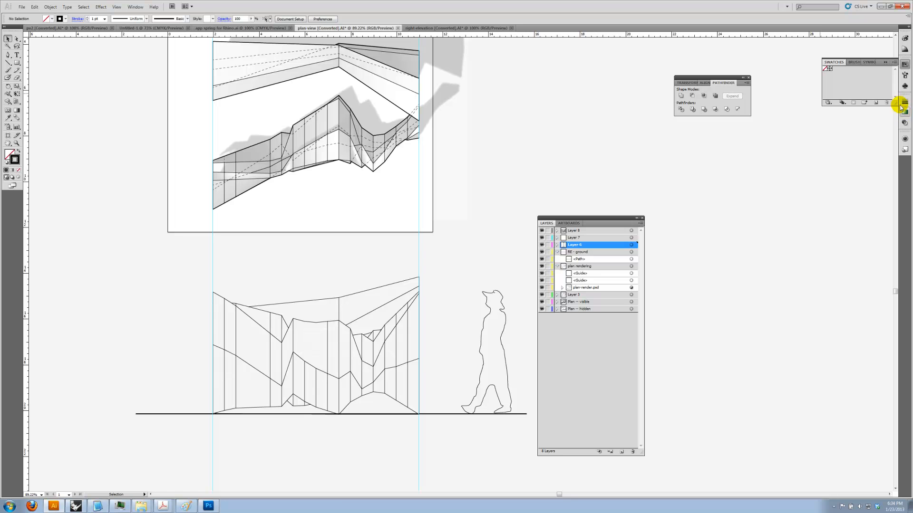
- Load the Basic RGB default swatch library and give the human figure's outline a light gray stroke
left_click(893, 64)
mouse_move(827, 220)
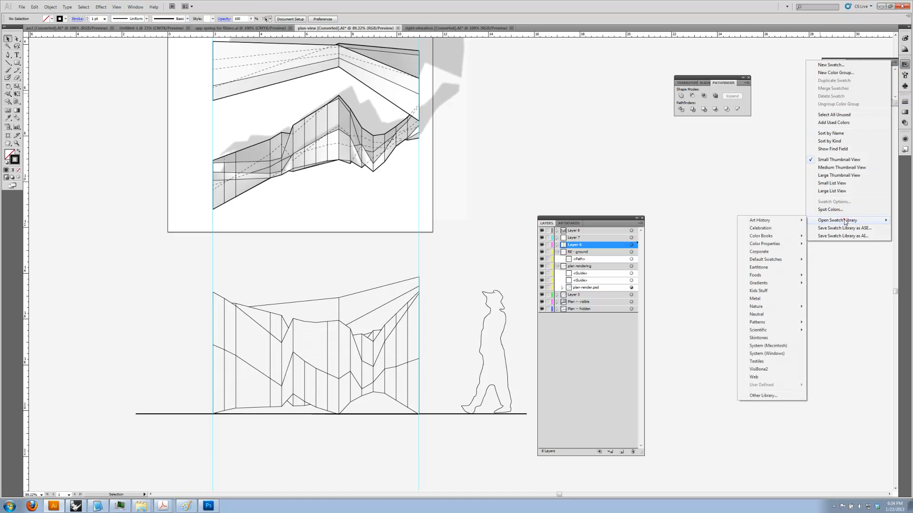
mouse_move(779, 260)
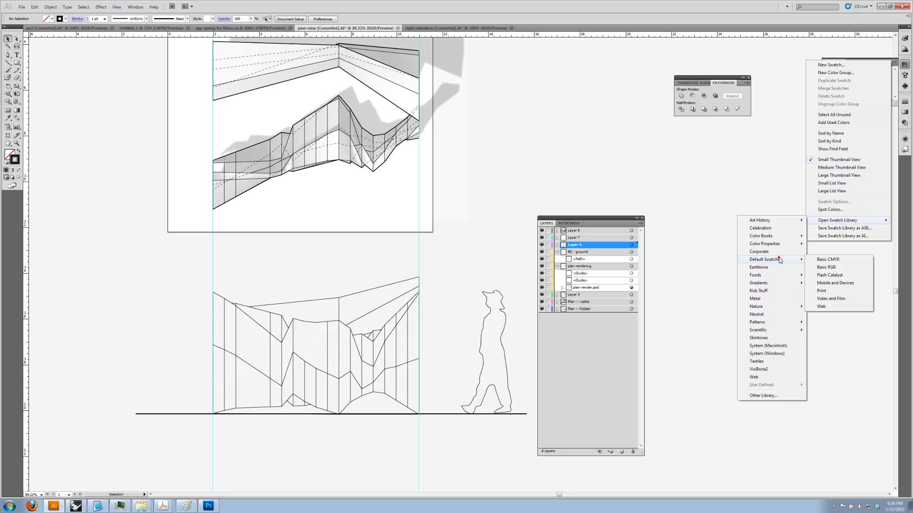
left_click(836, 268)
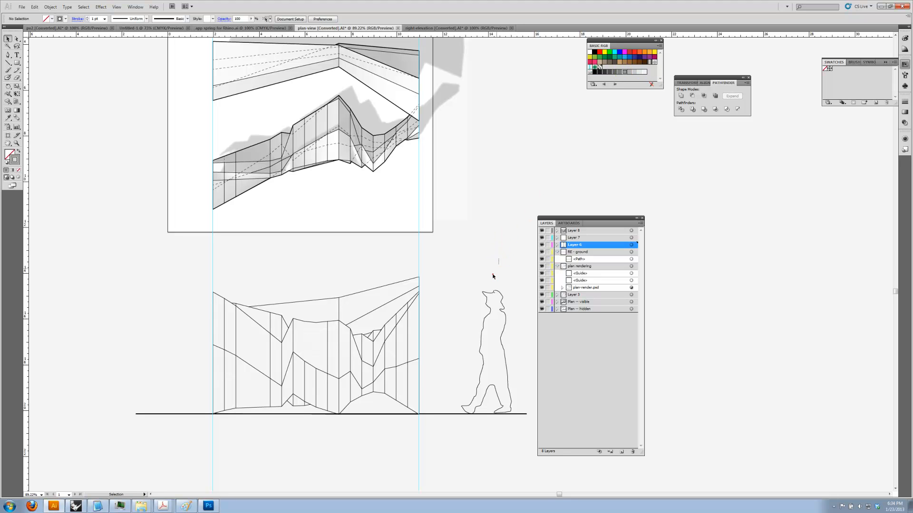
left_click(476, 300)
left_click(624, 72)
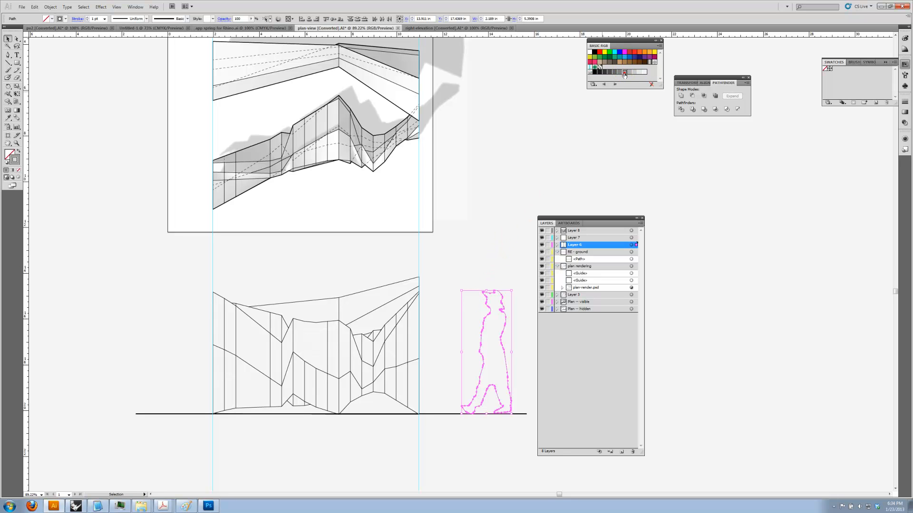
left_click(480, 259)
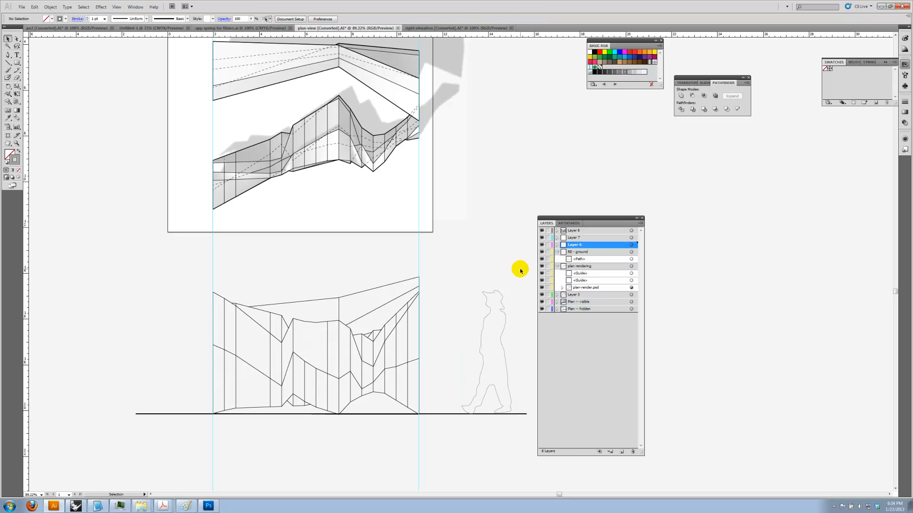
scroll(519, 271, "up", 2)
left_click_drag(499, 309, 443, 416)
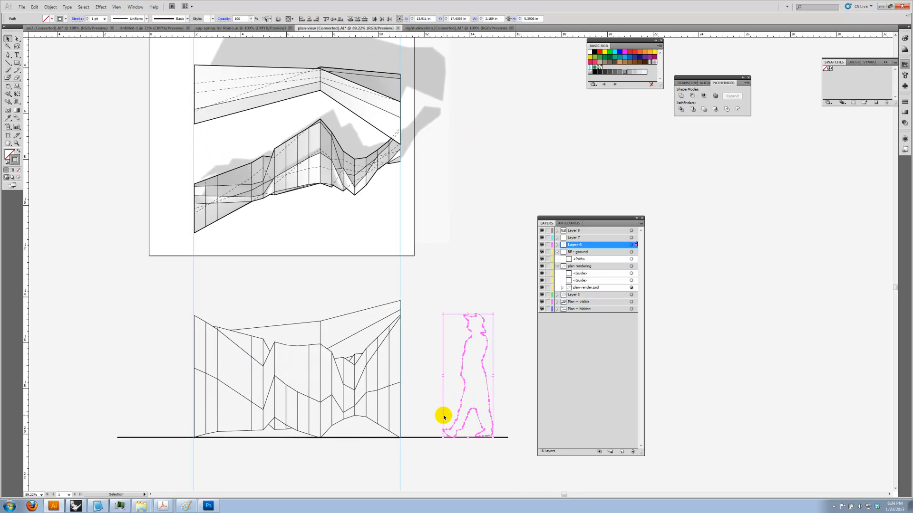
left_click(905, 102)
left_click(871, 108)
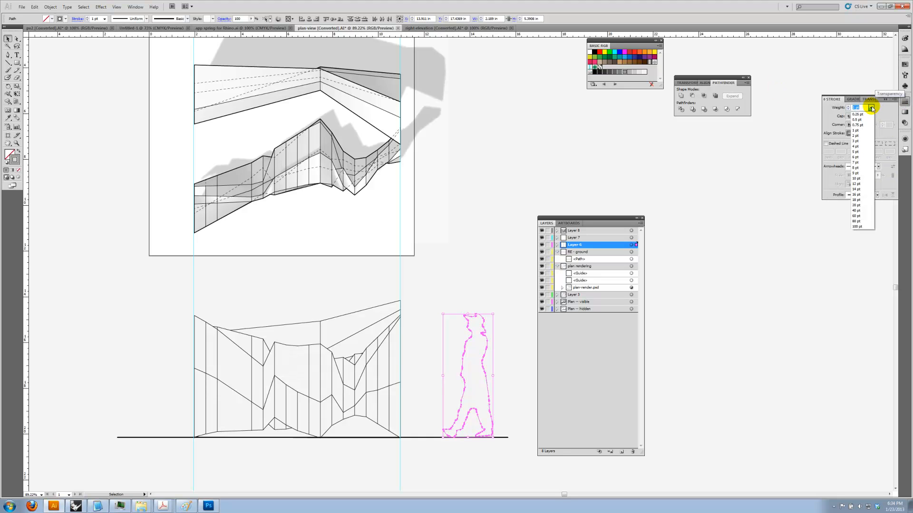
left_click(872, 108)
left_click(546, 163)
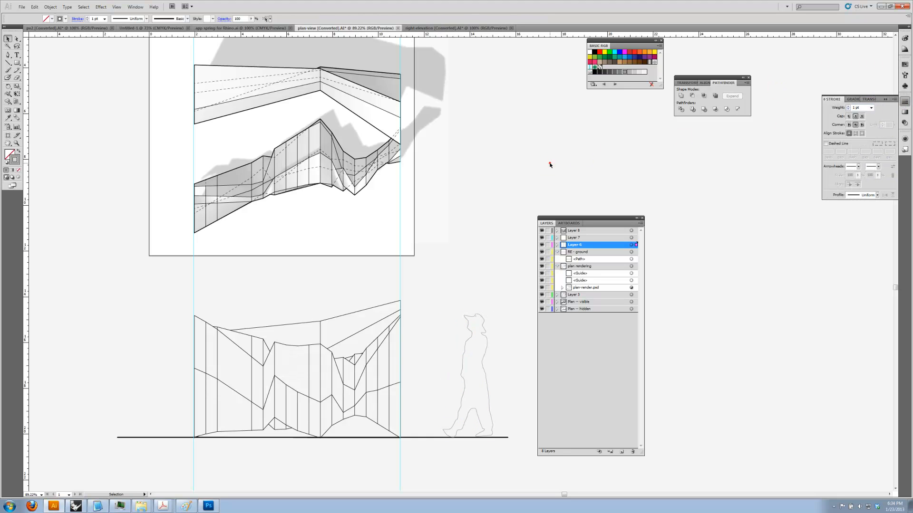
- Clear all guides from the drawing
left_click_drag(443, 239, 473, 227)
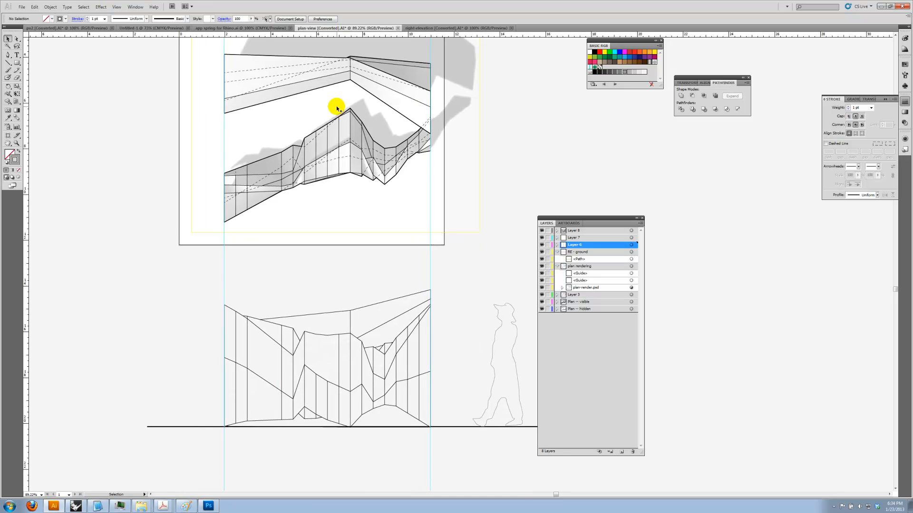
left_click(117, 7)
left_click(163, 215)
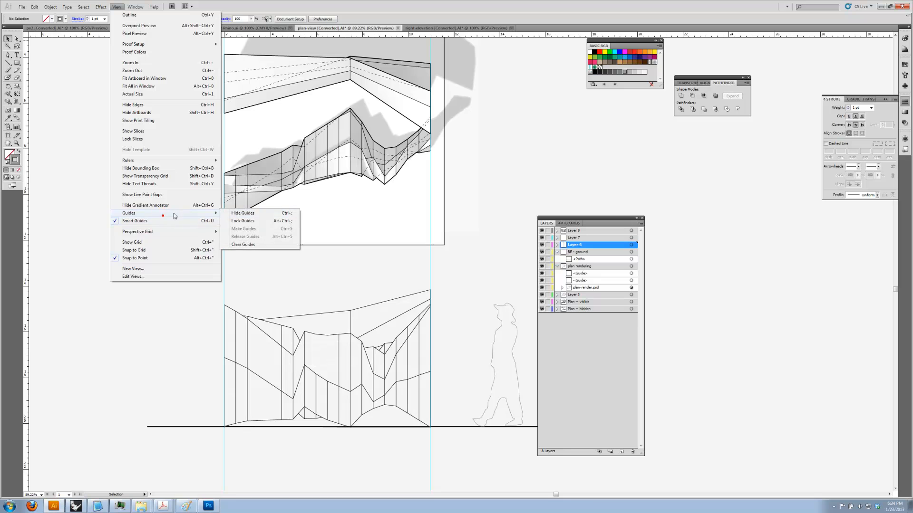
left_click(247, 244)
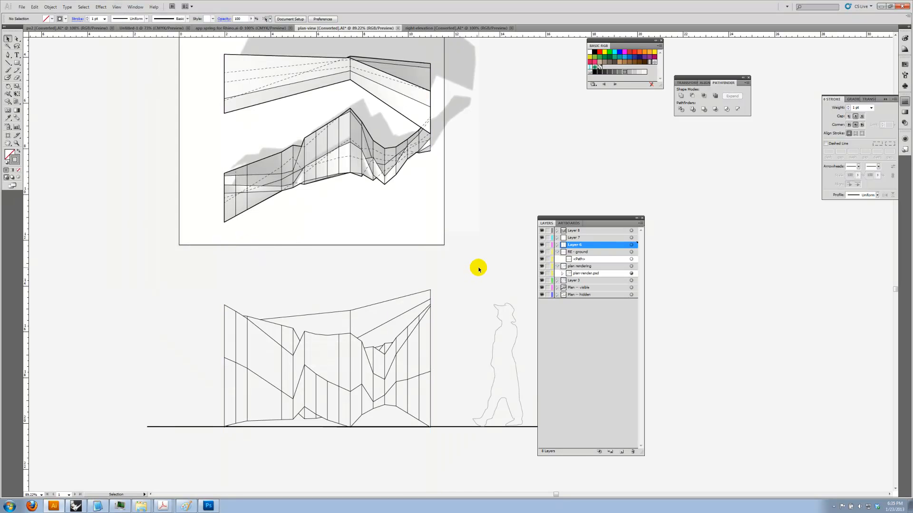
- Rename Layer 7, which holds the elevation's hidden lines, as "RE - hidden"
double_click(565, 239)
type("RE - hidden")
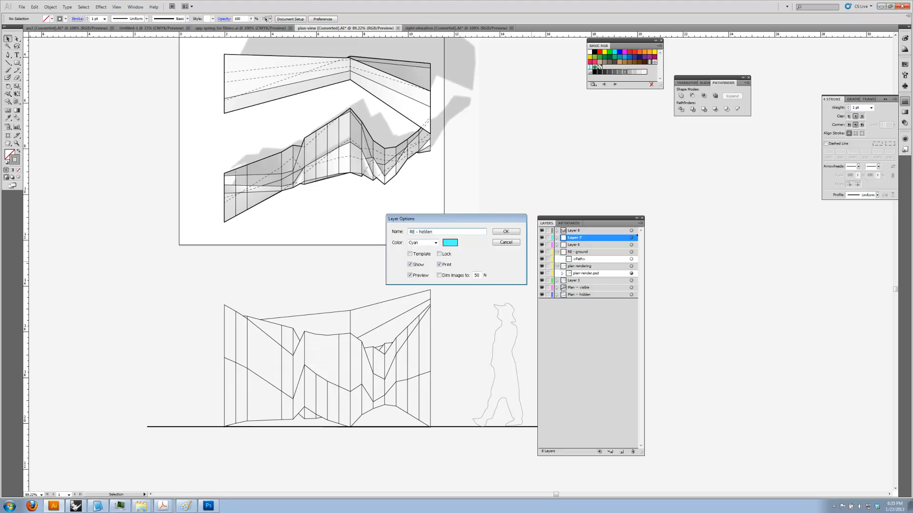
left_click(505, 232)
left_click(509, 228)
- Check what Layer 3 contains by toggling its visibility, and rename it as "Plan - contours"
left_click(548, 282)
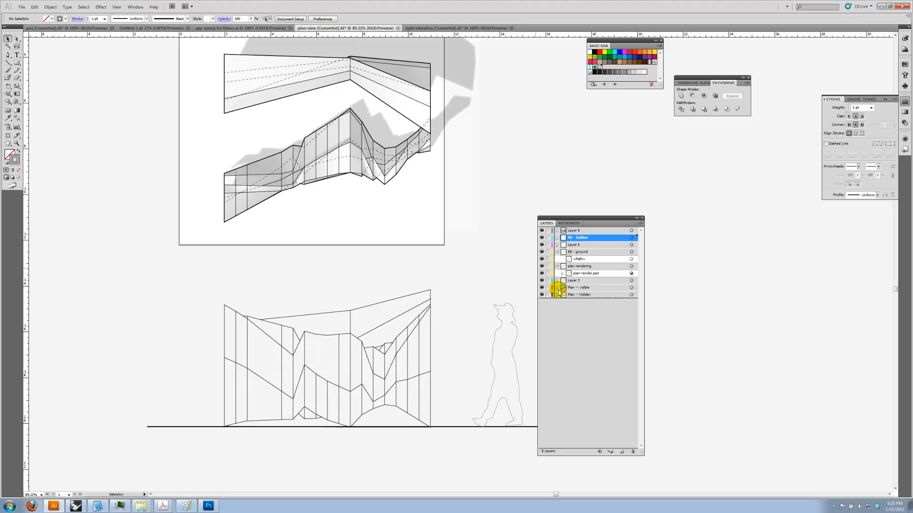
left_click(573, 282)
left_click(542, 282)
left_click(542, 282)
double_click(577, 280)
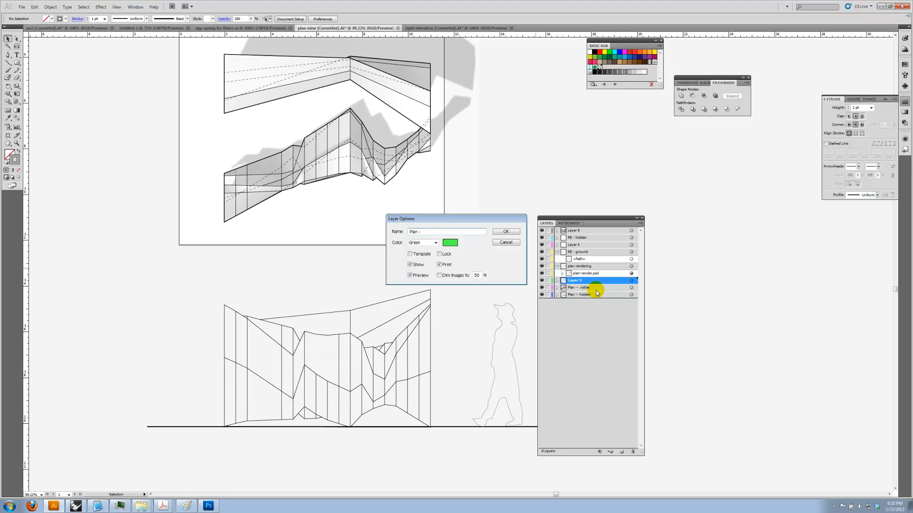
type("ur")
key("Return")
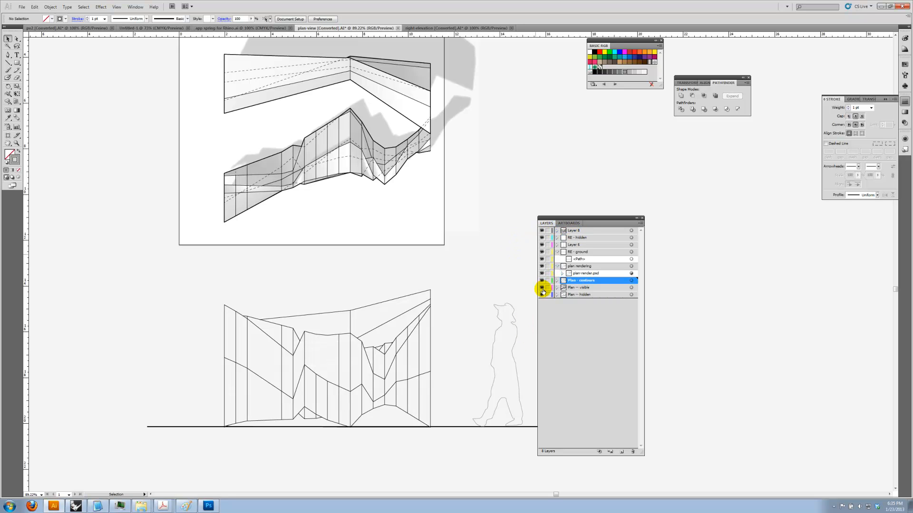
- Hide every layer except RE - hidden and the plan's hidden-line layer
left_click(542, 245)
left_click(541, 231)
left_click(542, 231)
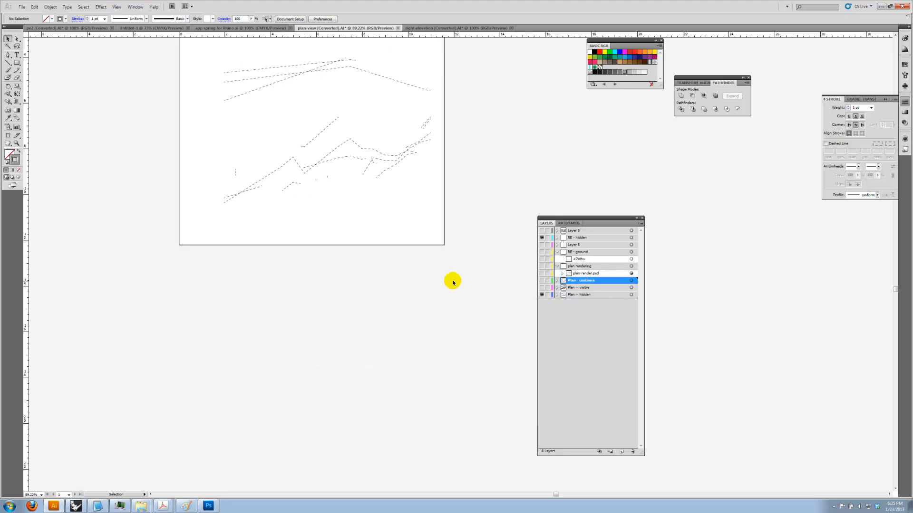
- Copy the dashed 0.75 pt stroke of the plan's hidden lines onto all RE - hidden lines with the Eyedropper, and deselect
left_click(631, 294)
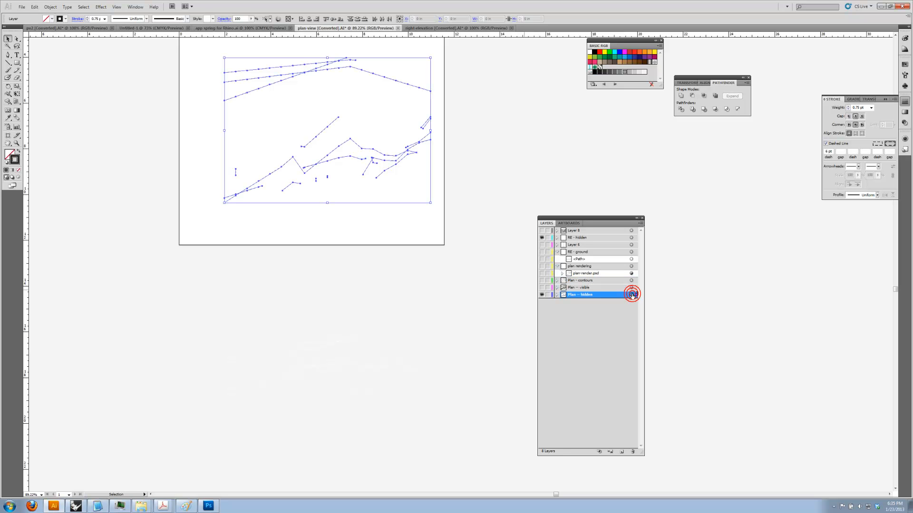
left_click(632, 237)
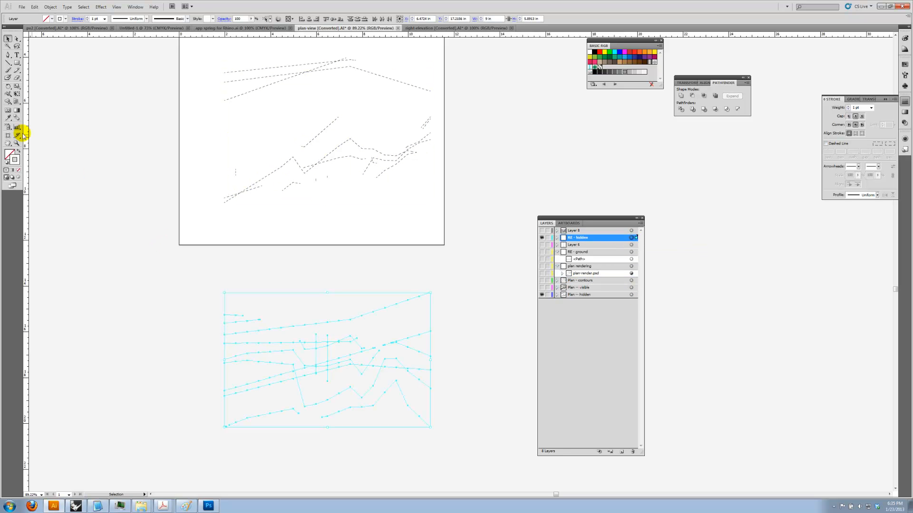
left_click(7, 118)
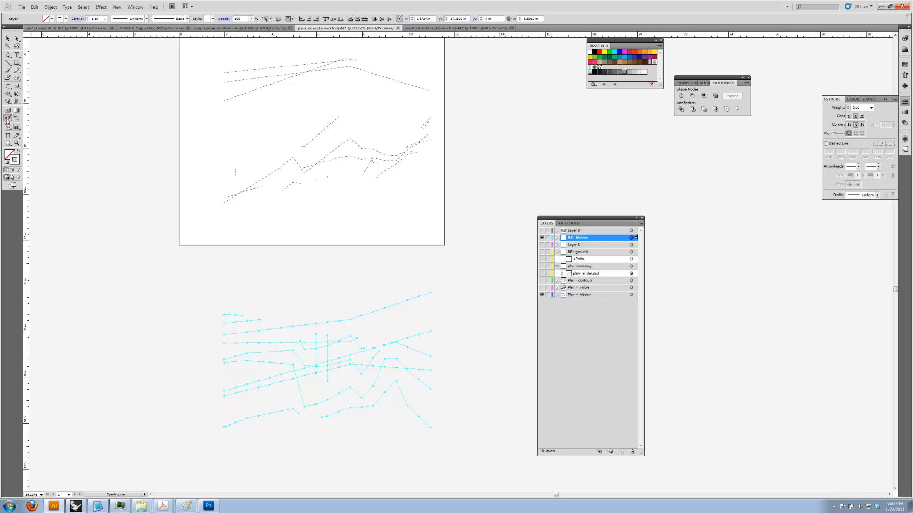
left_click(259, 87)
left_click(7, 38)
left_click(68, 63)
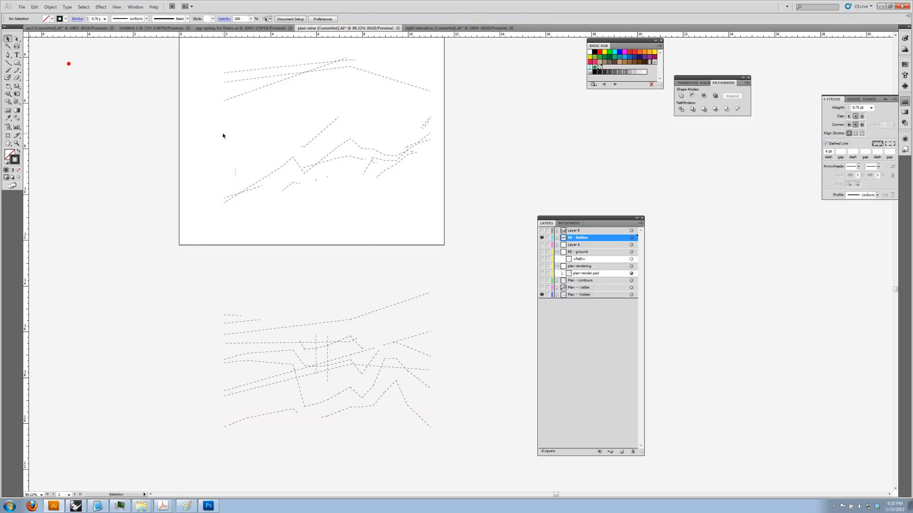
- Make all layers visible again and lock them, and add a new layer above Layer 8
left_click(541, 287)
left_click(542, 280)
left_click(542, 266)
left_click(542, 259)
left_click(542, 230)
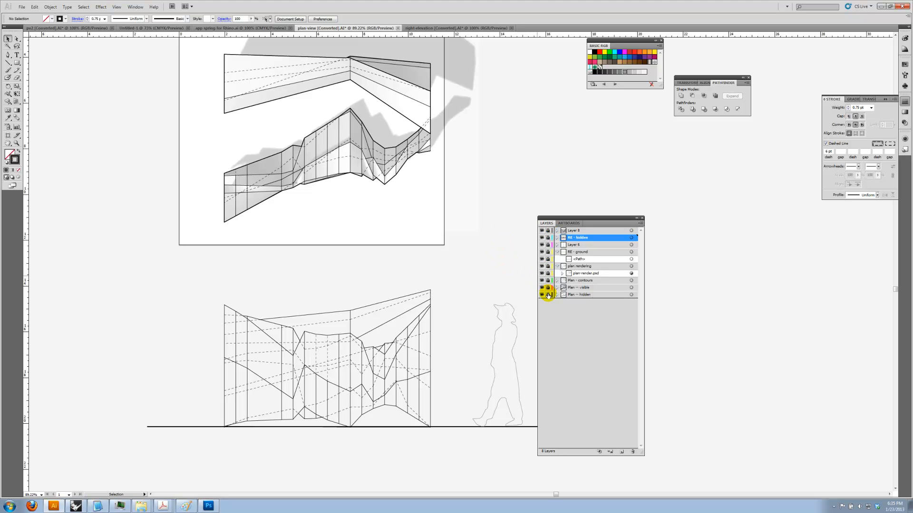
left_click(574, 231)
left_click(621, 451)
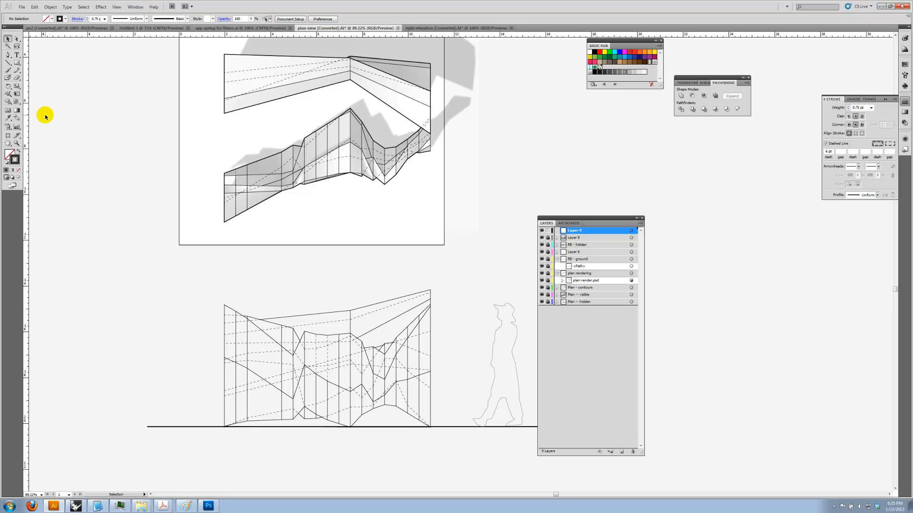
- Start tracing the elevation's contour with the Pen tool, up its left side and along the jagged top edge to the central vertical line
left_click(224, 429)
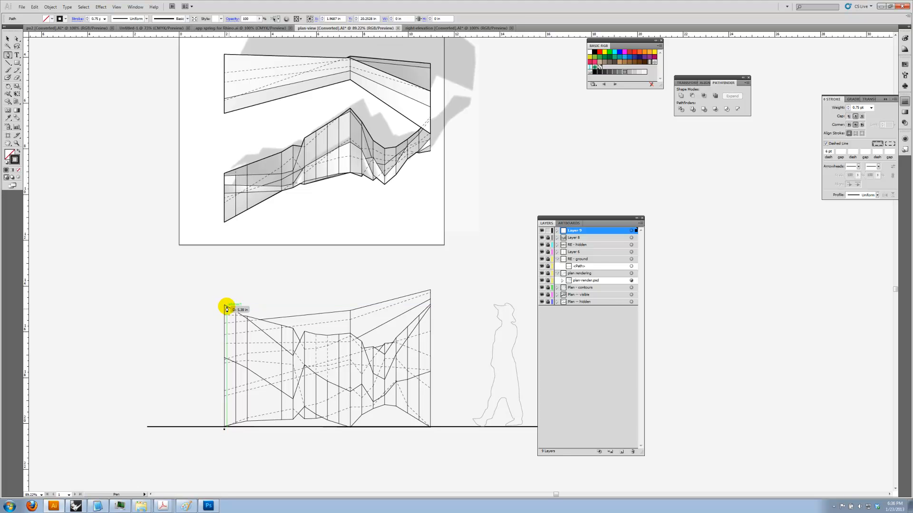
left_click(225, 305)
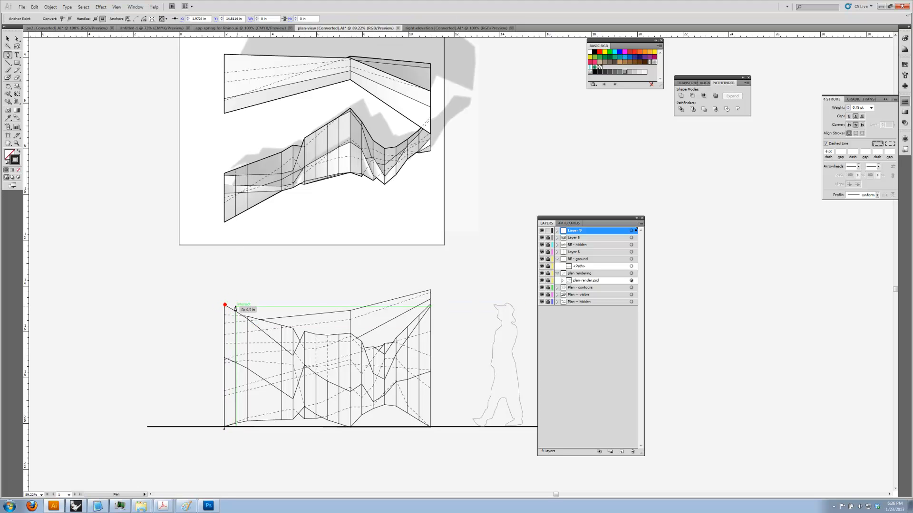
left_click(242, 316)
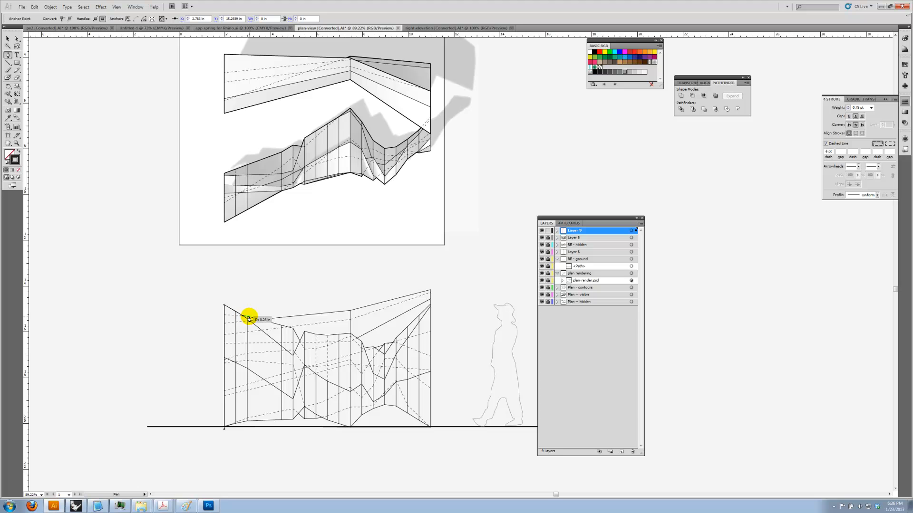
left_click(247, 316)
left_click(293, 328)
left_click(300, 341)
left_click(303, 331)
left_click(324, 339)
left_click(351, 333)
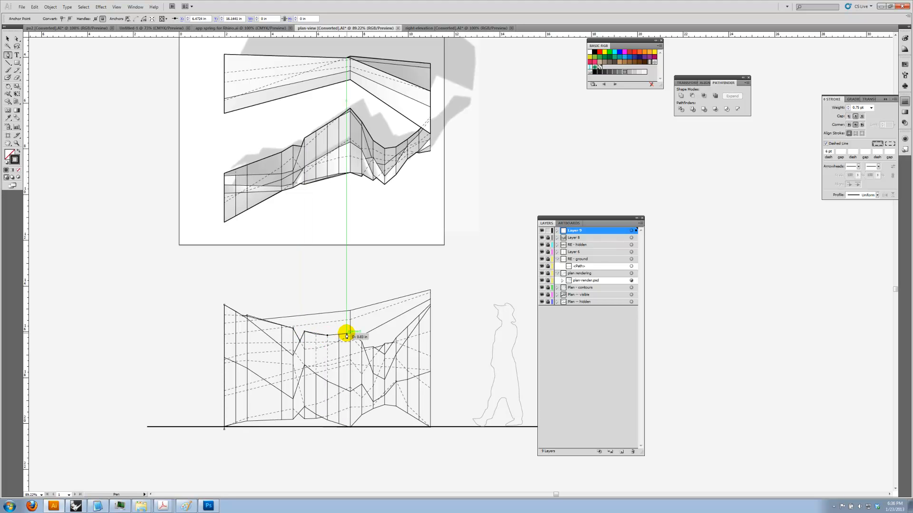
- Continue the contour along the right half of the top edge and down the right side to the ground line
left_click(362, 341)
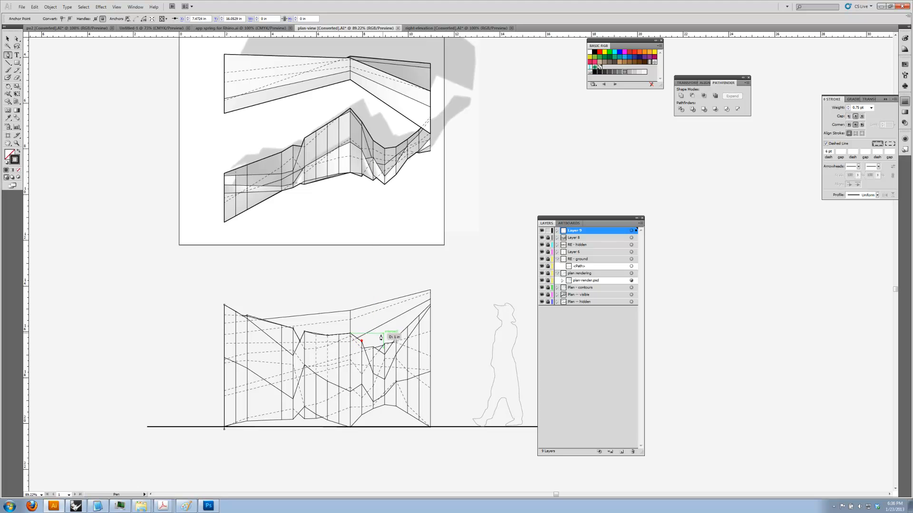
left_click(364, 348)
left_click(378, 350)
left_click(385, 344)
left_click(394, 340)
left_click(430, 303)
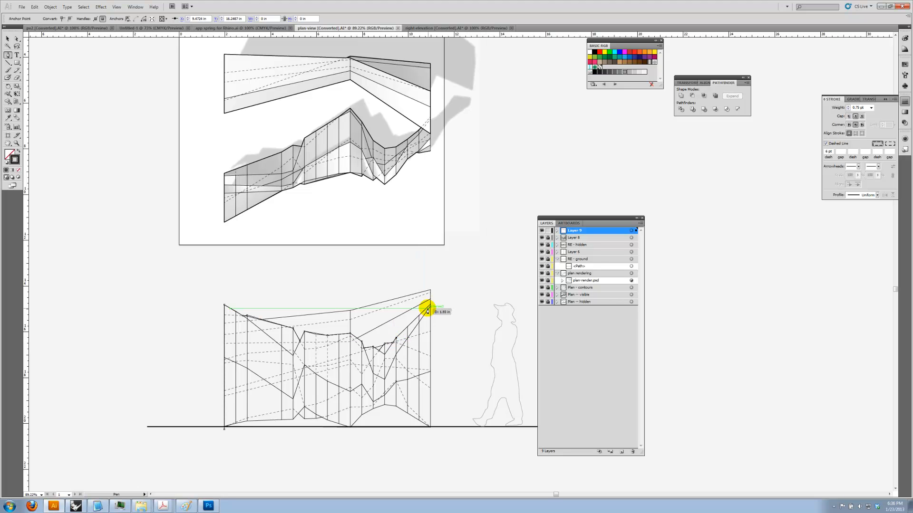
left_click(430, 426)
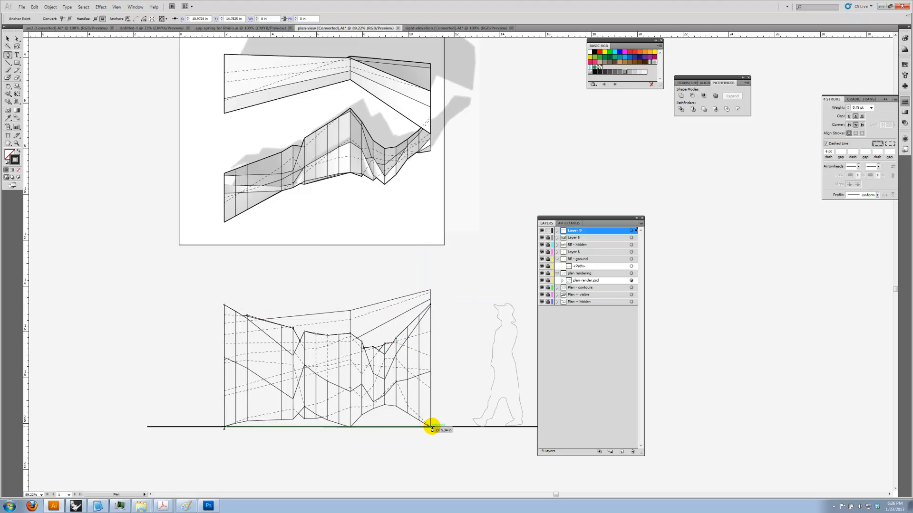
- Trace the elevation's bottom edge from right to left and close the contour at its starting point
left_click(408, 413)
left_click(397, 404)
left_click(384, 406)
left_click(362, 415)
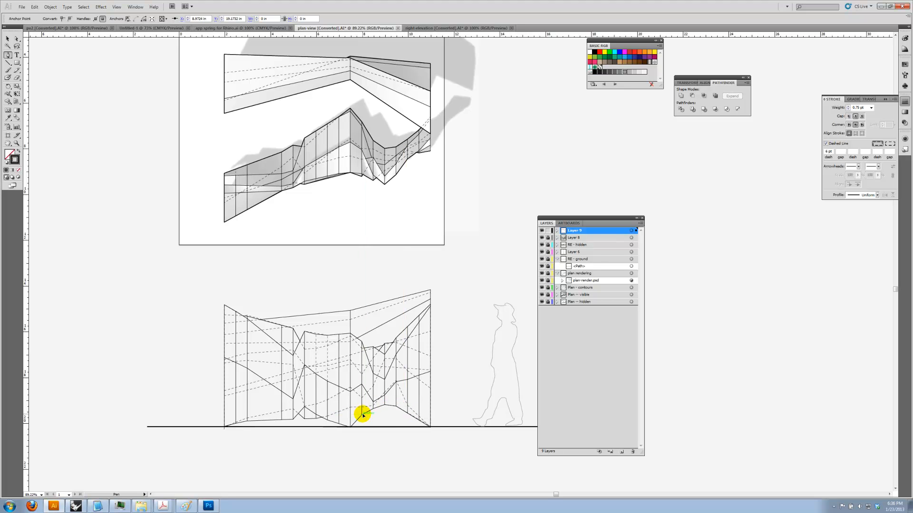
left_click(350, 427)
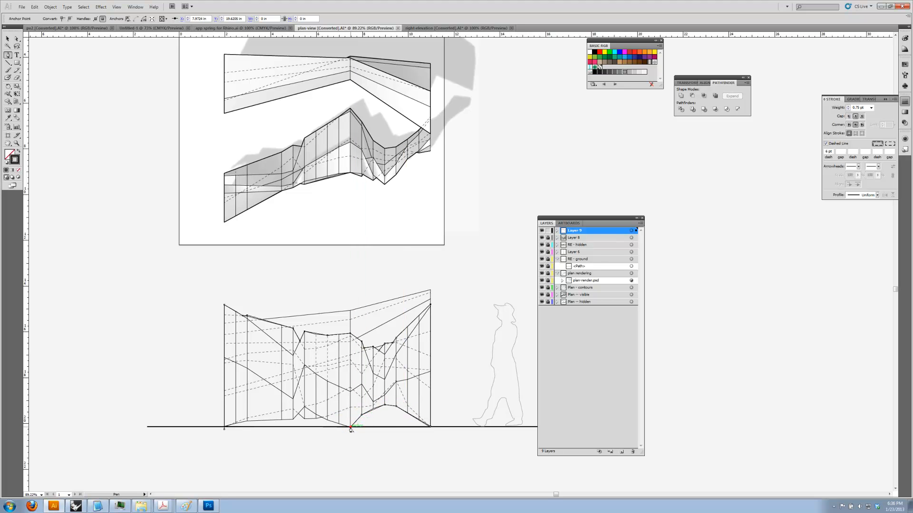
left_click(327, 421)
left_click(305, 408)
left_click(294, 419)
left_click(245, 420)
left_click(225, 428)
left_click(8, 38)
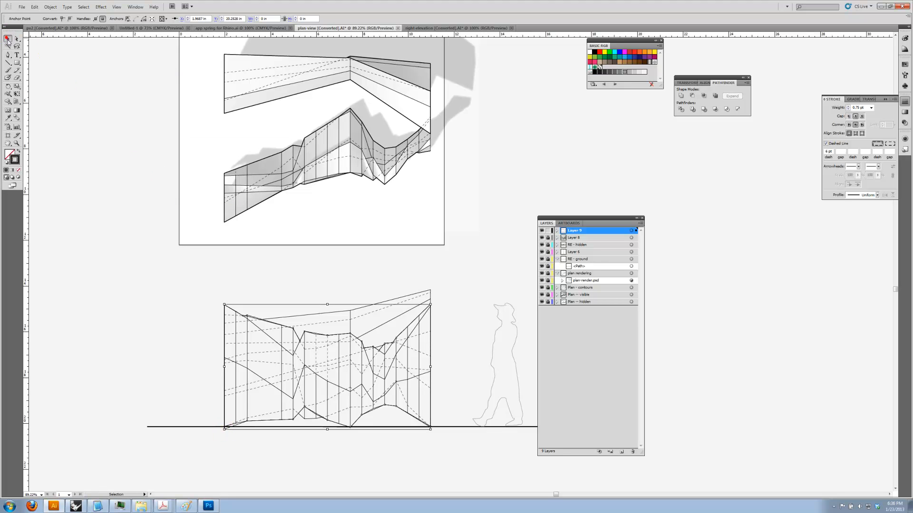
- Isolate the plan contours and copy their 2 pt black stroke onto the traced elevation contour with the Eyedropper, and deselect
left_click(10, 118)
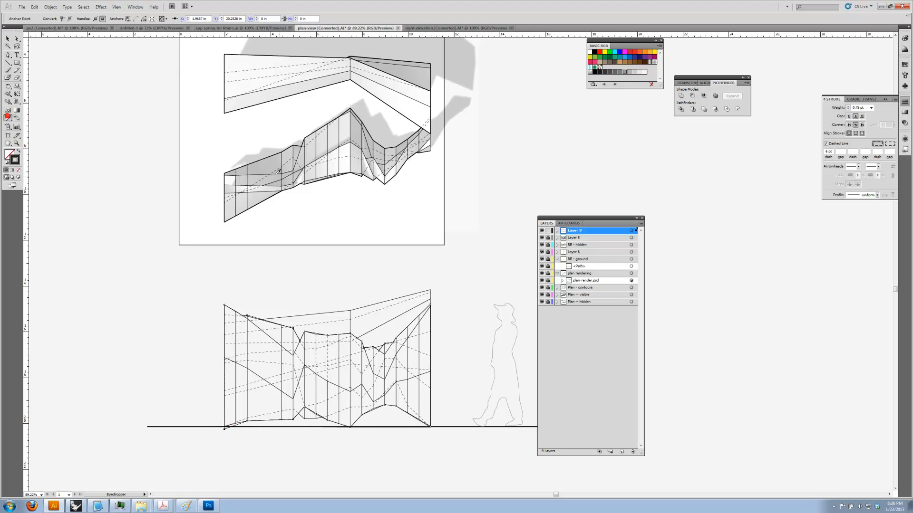
left_click(274, 194)
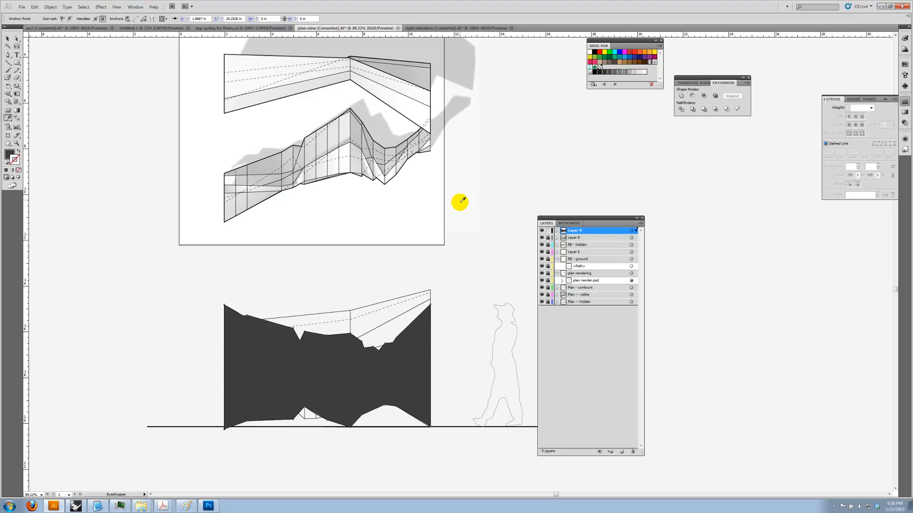
left_click(18, 150)
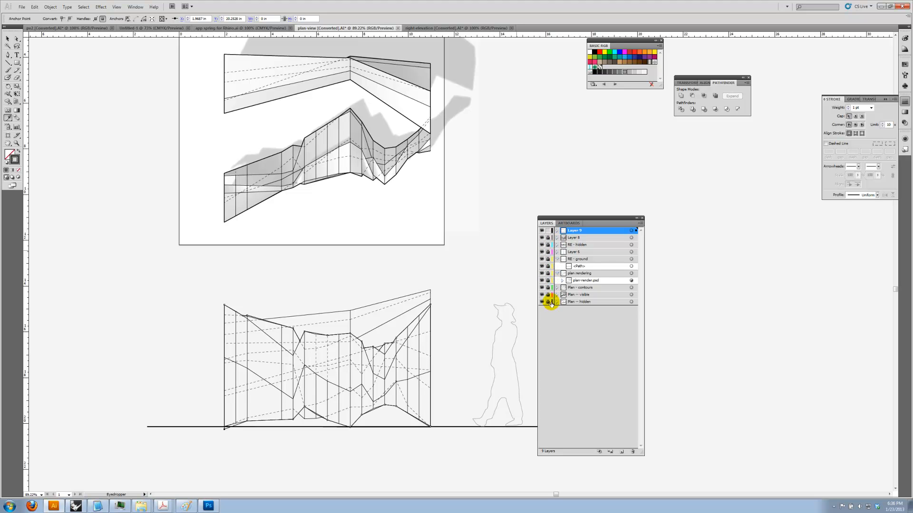
left_click(541, 288)
left_click(548, 287)
left_click(394, 177)
left_click(7, 39)
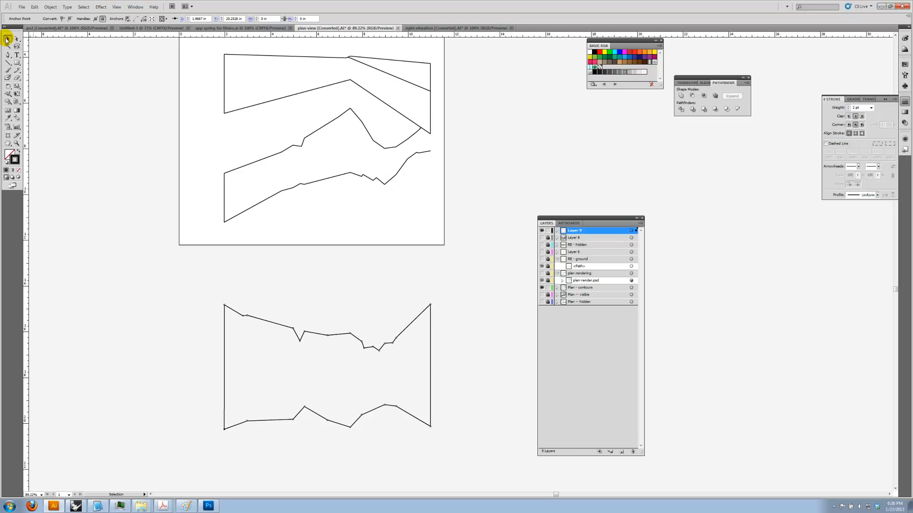
left_click(76, 84)
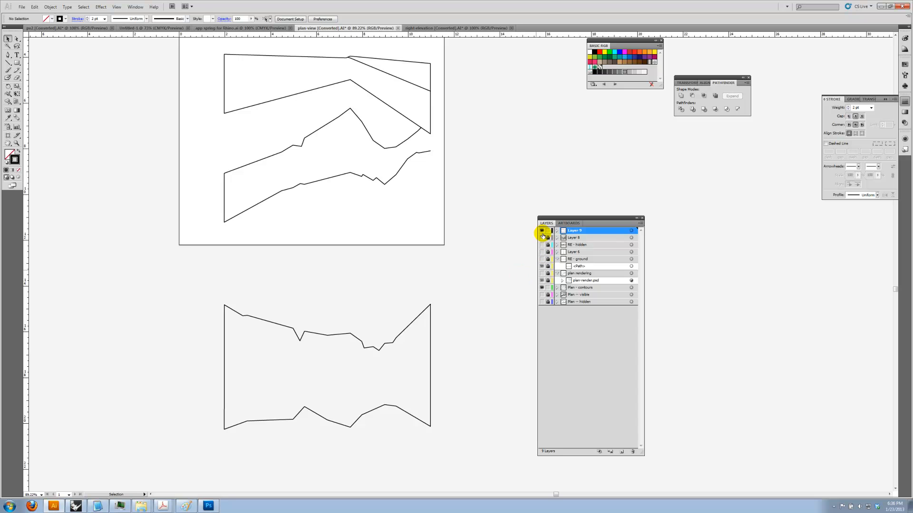
- Make all layers visible again and unlock Layer 8
left_click_drag(541, 269, 541, 300)
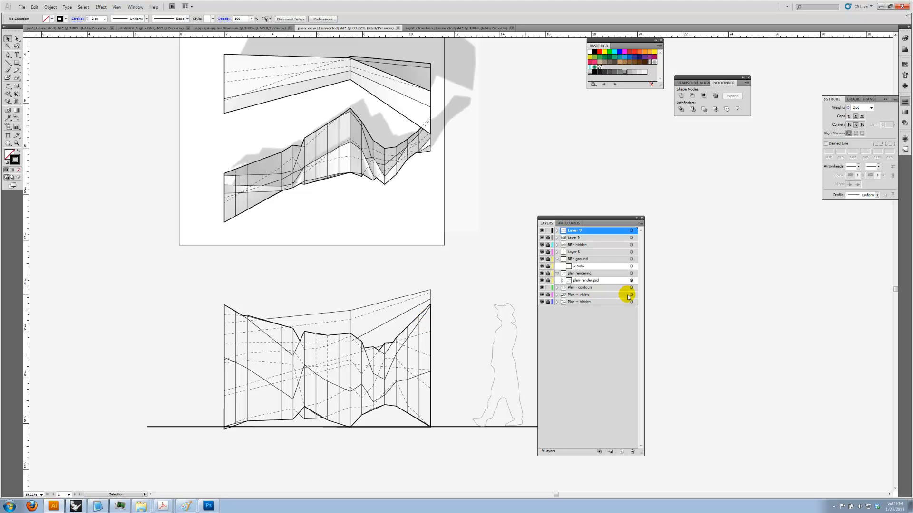
left_click(573, 239)
left_click(548, 238)
- Rename the new layer holding the traced outline as "RE - contour", and toggle Layer 8's visibility to check its contents
left_click(574, 231)
double_click(580, 232)
type("RE - con")
key("Return")
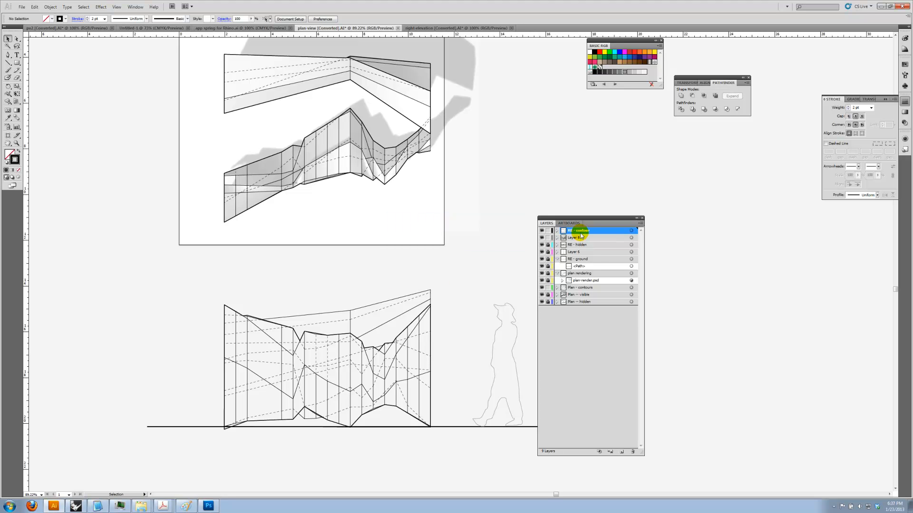
left_click(541, 238)
left_click(542, 238)
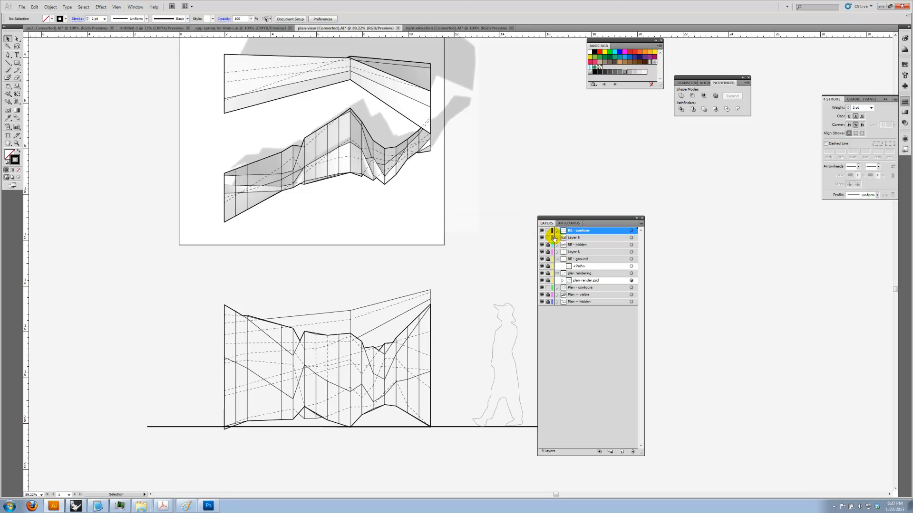
- Rename Layer 8 as "RE - visible"
double_click(576, 237)
type("RE - visib")
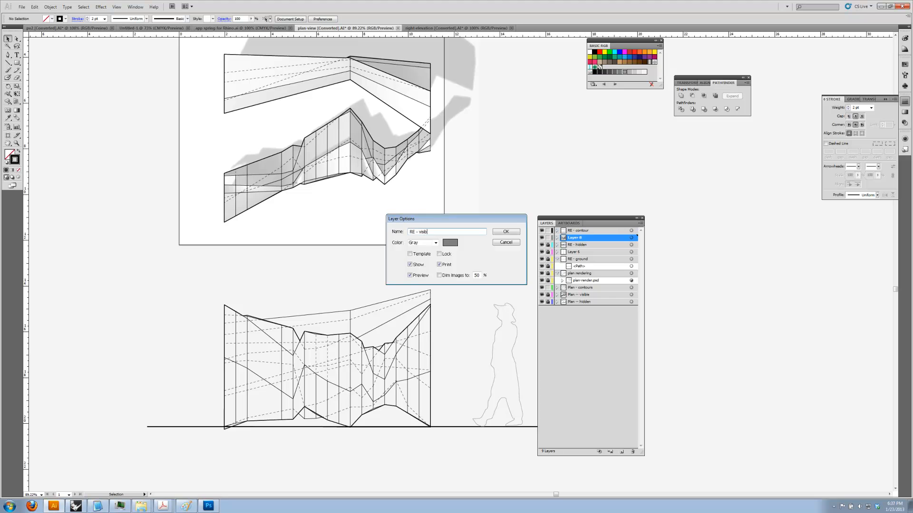
type("le")
key("Return")
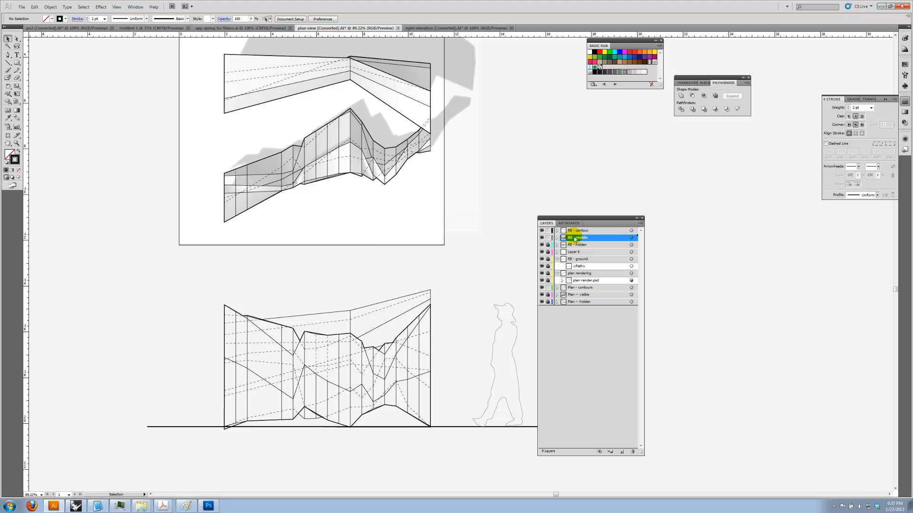
- Try to match the RE - visible lines to the plan's visible-line stroke, temporarily hiding the Plan - hidden and plan-rendering layers
left_click(631, 238)
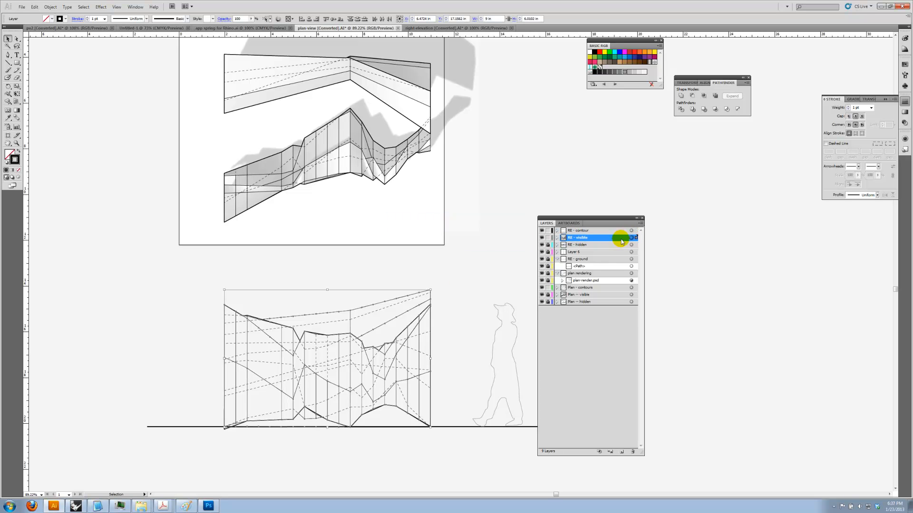
left_click(8, 118)
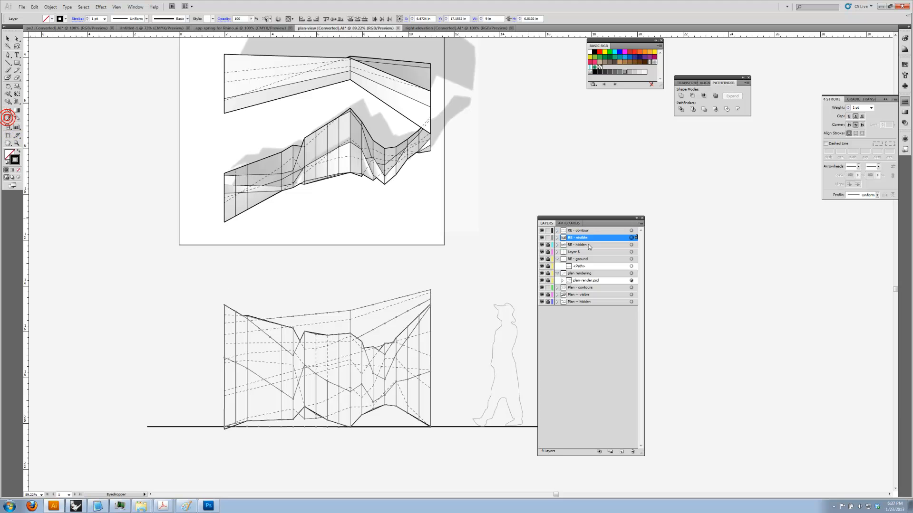
left_click(542, 301)
left_click(541, 275)
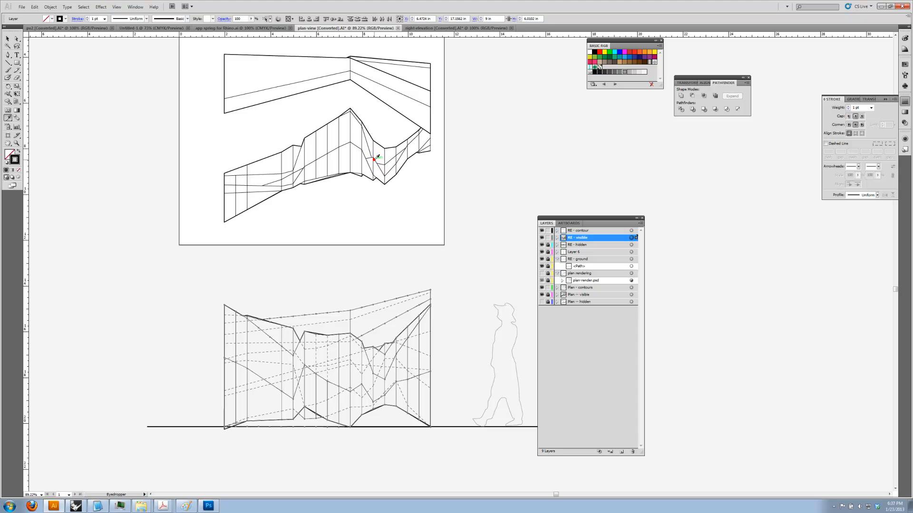
left_click(8, 46)
left_click(41, 92)
left_click(136, 147)
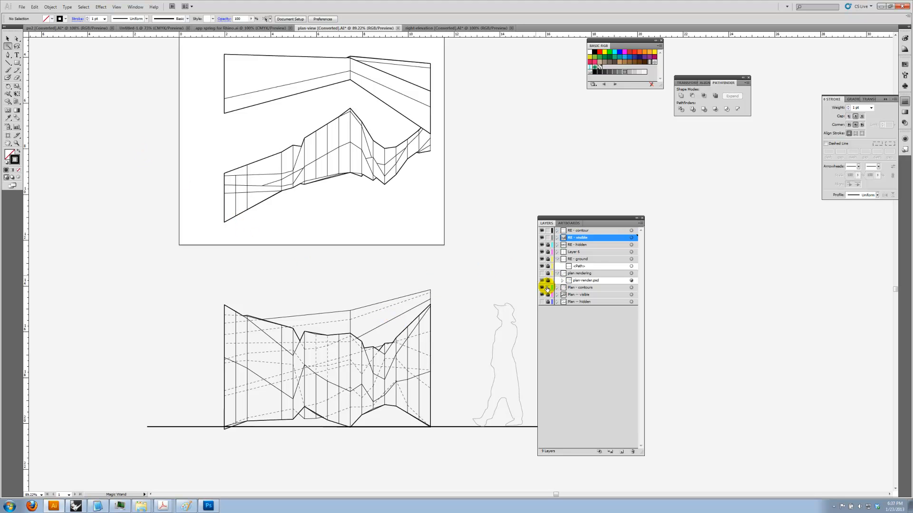
left_click(542, 301)
left_click(541, 274)
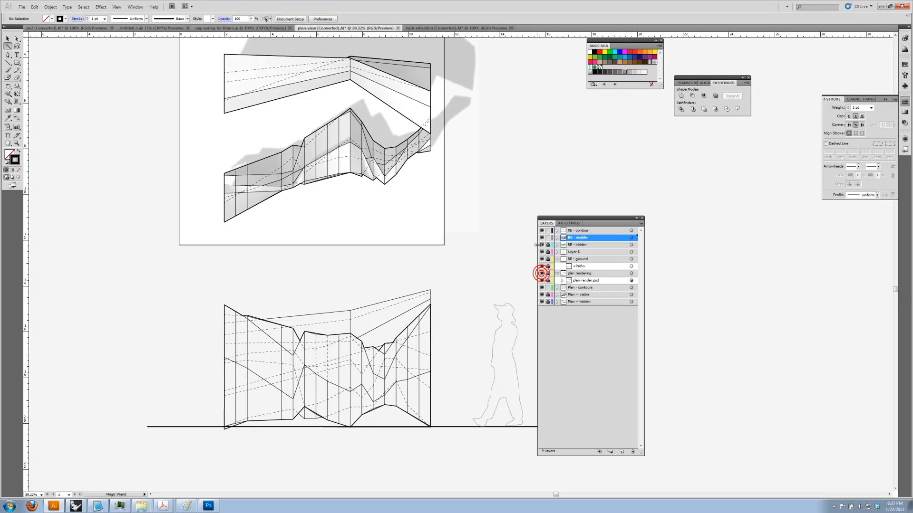
- Save the combined plan and elevation drawing
left_click(21, 6)
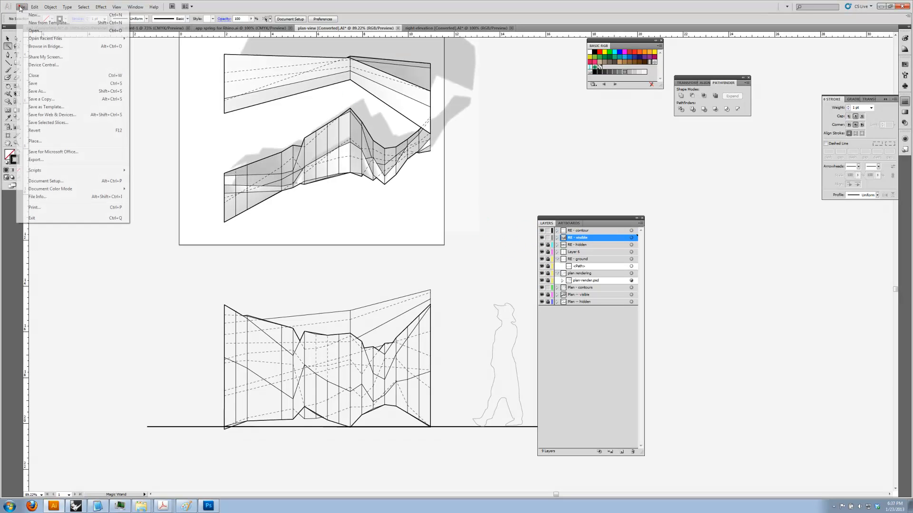
left_click(31, 84)
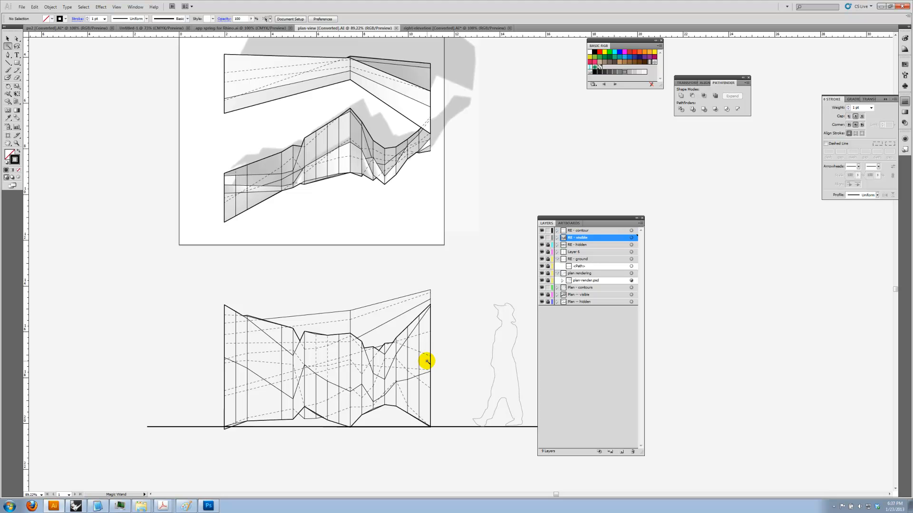
- Toggle the RE - hidden layer's visibility to compare the elevation with and without its dashed lines
left_click(542, 244)
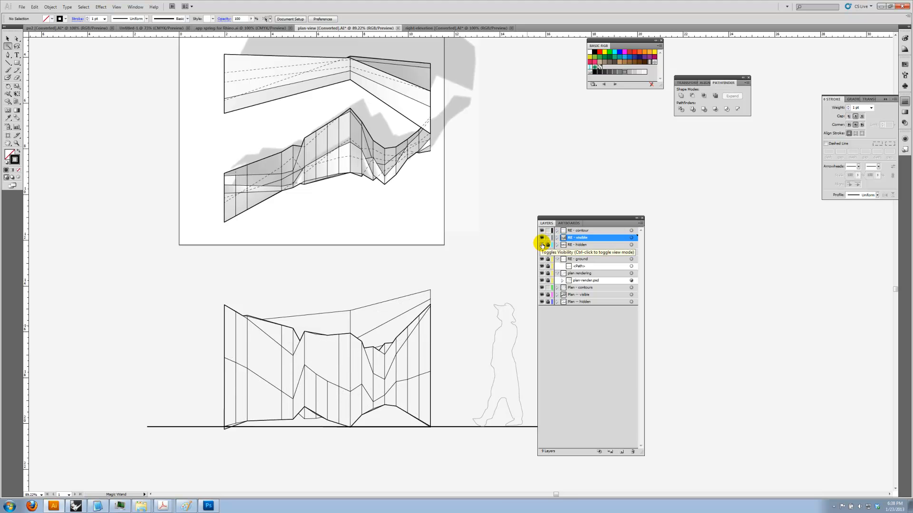
left_click(541, 245)
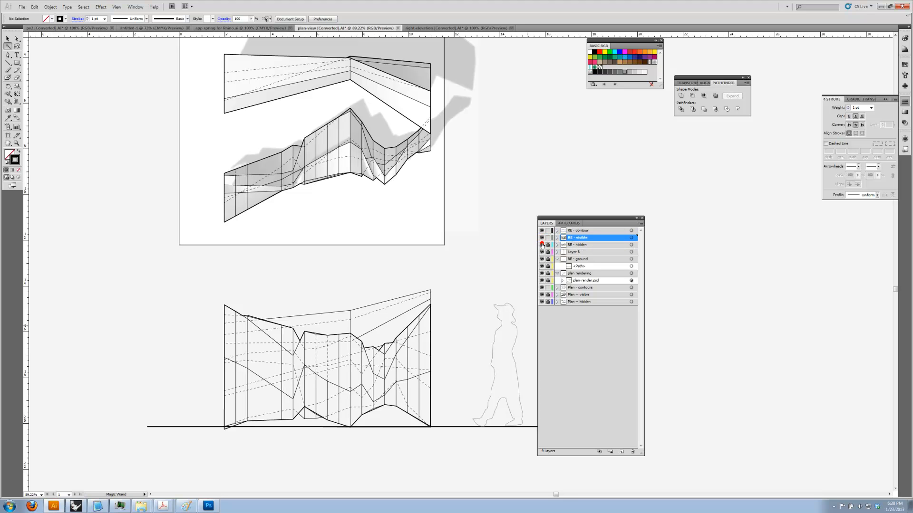
left_click(541, 245)
left_click(542, 244)
left_click(541, 245)
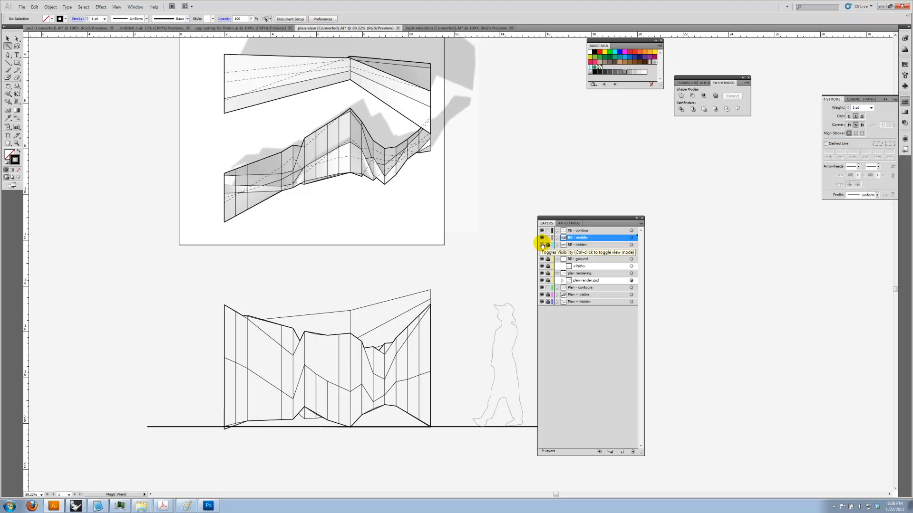
left_click(541, 245)
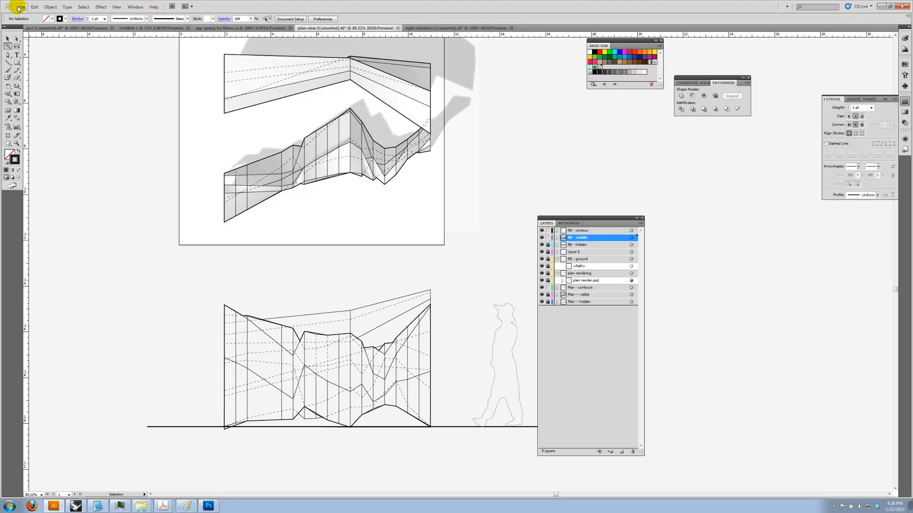
- Create a new layer above RE - contour and place right-elevation.psd on it
left_click(601, 230)
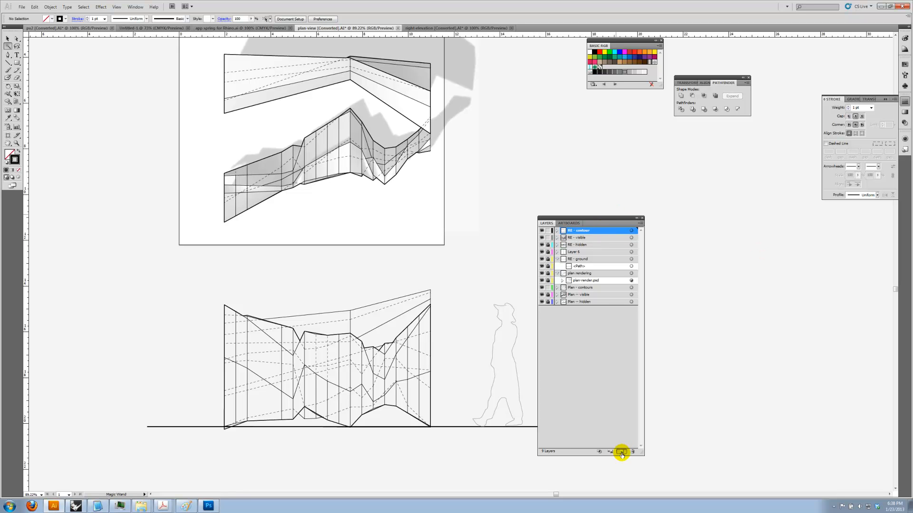
left_click(621, 452)
left_click(21, 6)
left_click(49, 140)
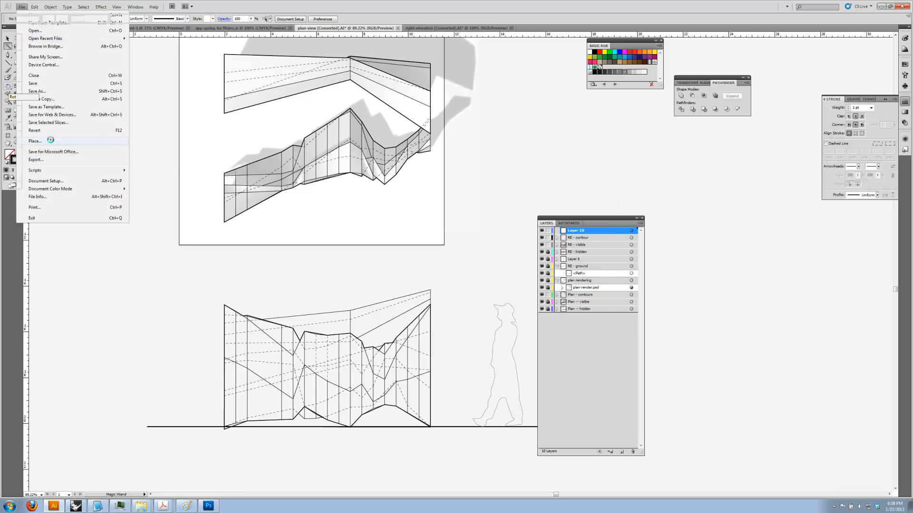
left_click(255, 129)
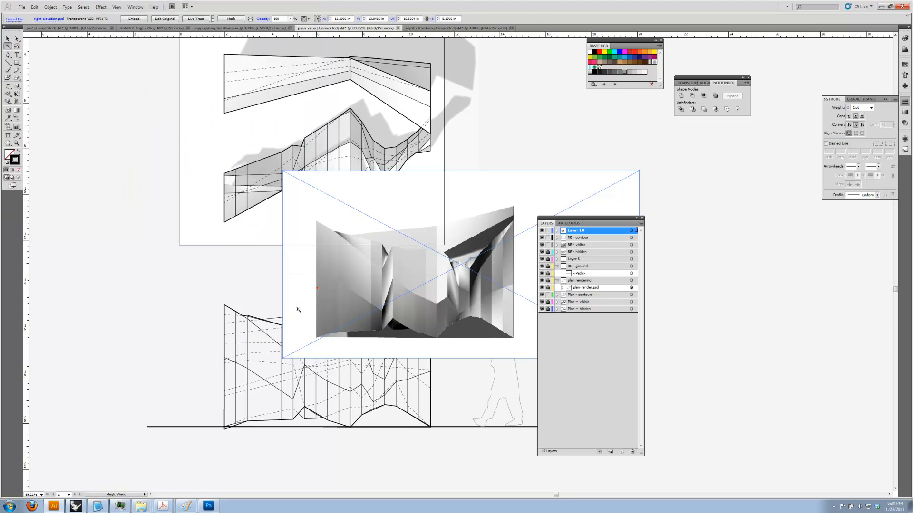
- Embed the placed elevation rendering flattened to a single image and move it roughly over the elevation linework
left_click(134, 19)
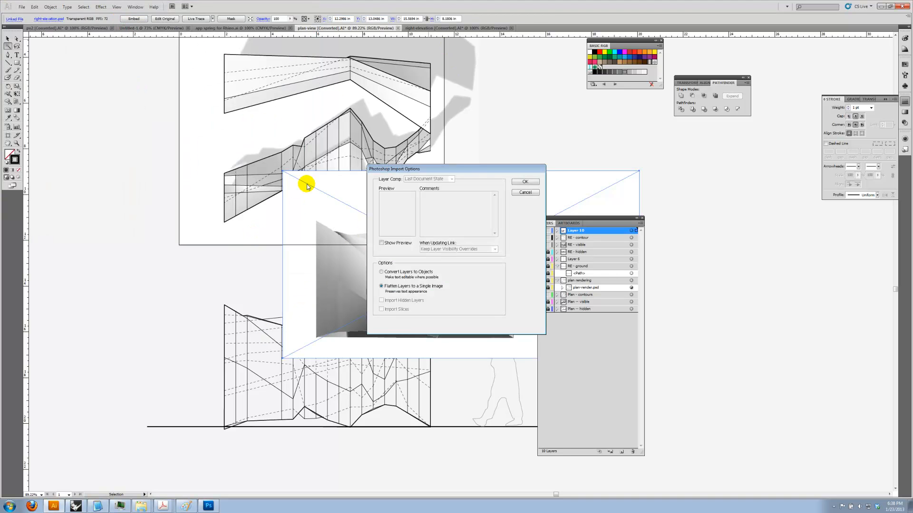
left_click(524, 182)
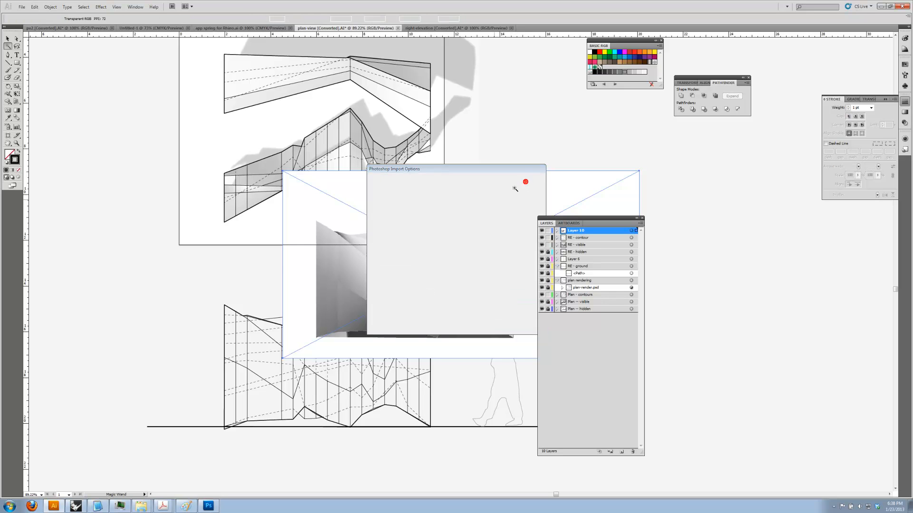
left_click(8, 38)
left_click_drag(503, 183, 393, 271)
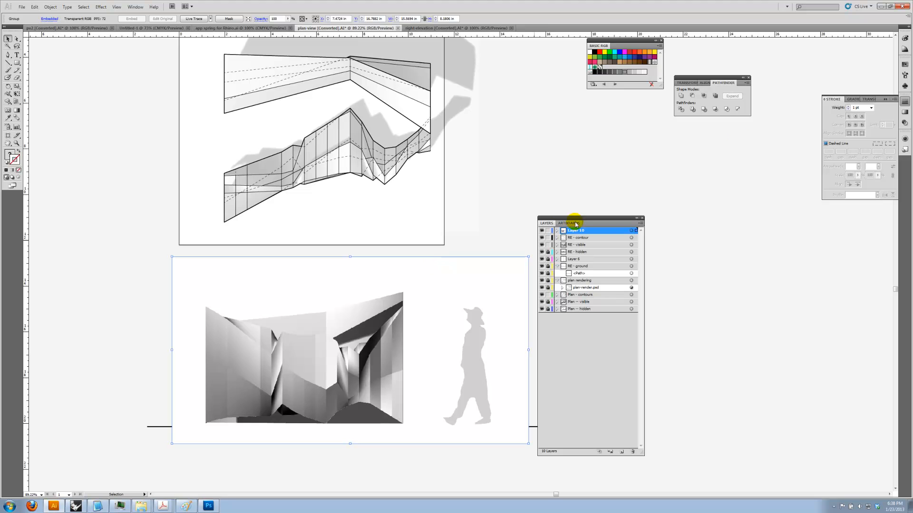
- Try to copy the plan rendering's transparency onto the elevation rendering with the Eyedropper
left_click(8, 118)
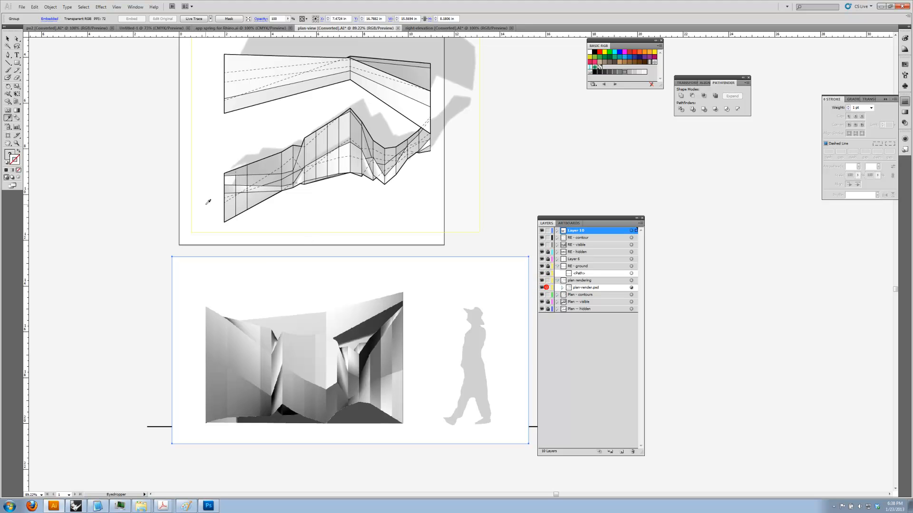
left_click(458, 99)
left_click(7, 39)
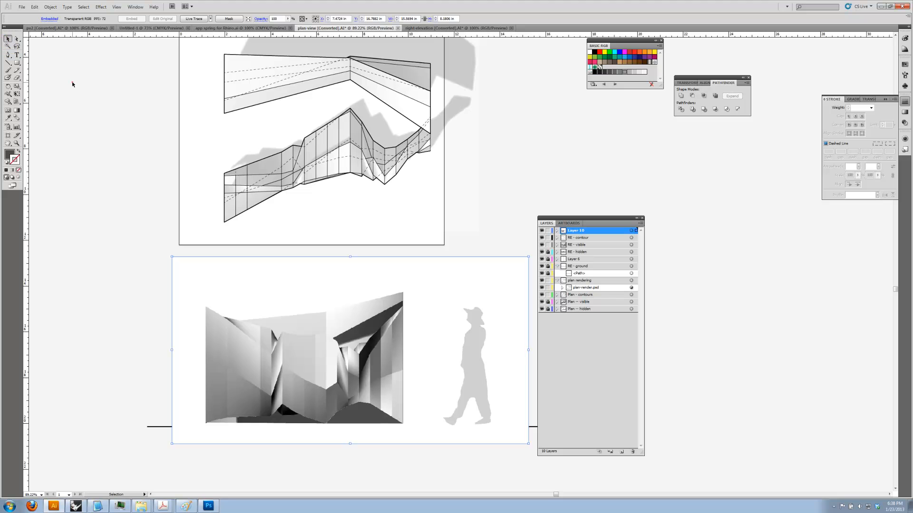
left_click(8, 118)
left_click(454, 75)
- Check the plan rendering's transparency settings, and give the elevation rendering the same Multiply blending at 25% opacity
left_click(137, 6)
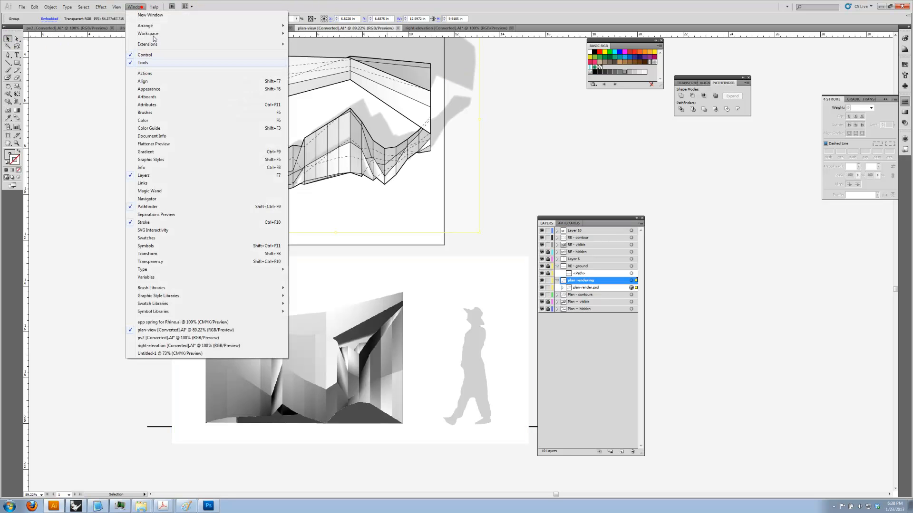
left_click(151, 261)
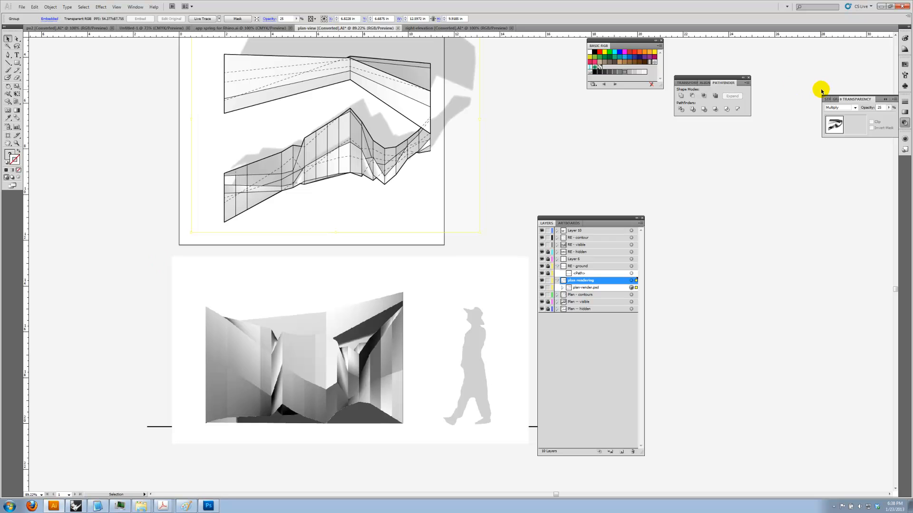
left_click(469, 289)
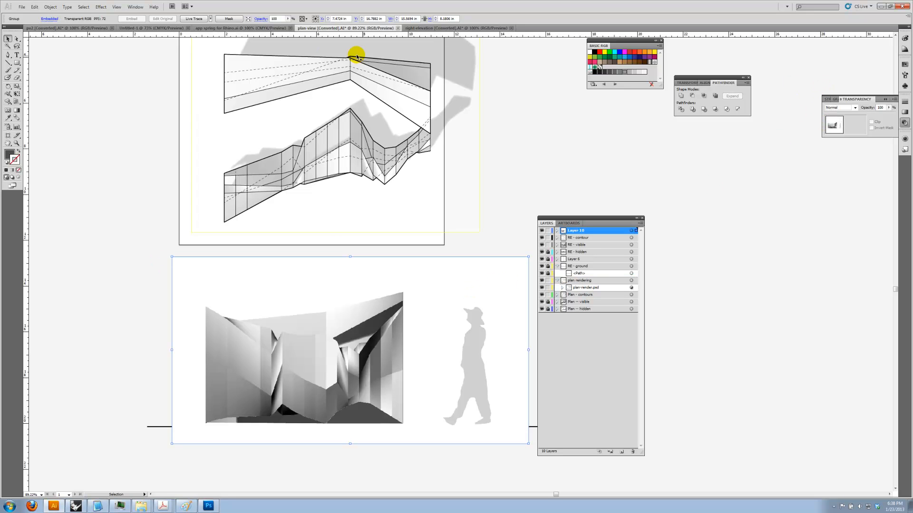
left_click(846, 108)
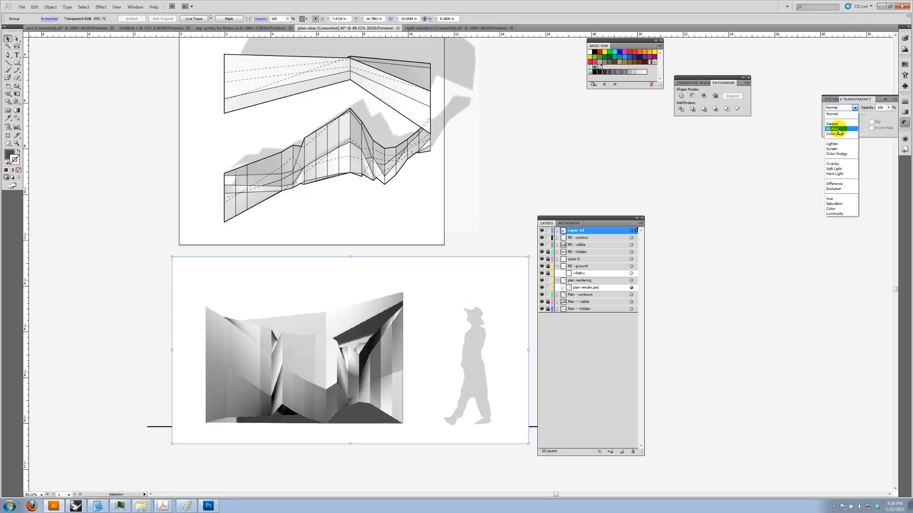
left_click(838, 130)
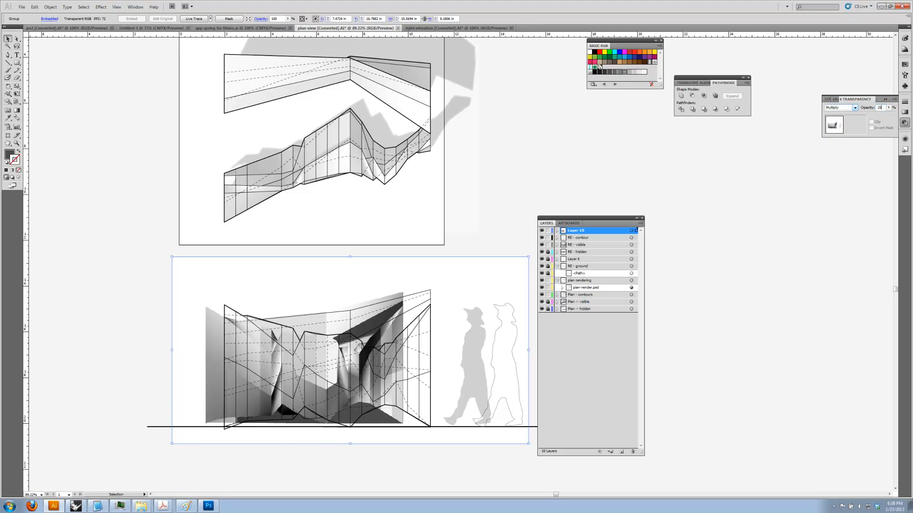
key("Return")
left_click(512, 184)
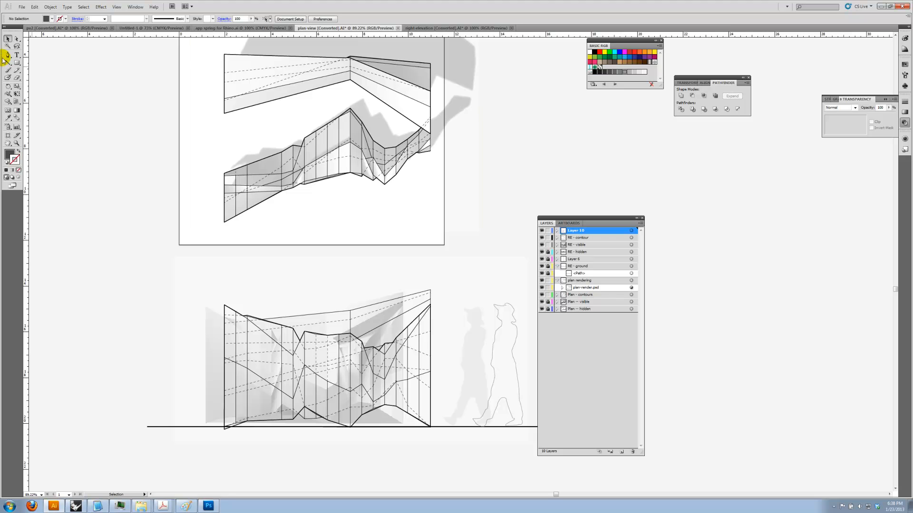
- Move and nudge the elevation rendering to the right until its human figure lines up with the outlined figure
left_click_drag(478, 315, 500, 323)
key("Right")
key("Right")
key("Right")
key("Right")
key("Right")
key("Right")
key("Right")
key("Right")
key("Right")
key("Right")
key("Right")
key("Right")
key("Right")
key("Right")
key("Right")
key("Right")
key("Right")
key("Right")
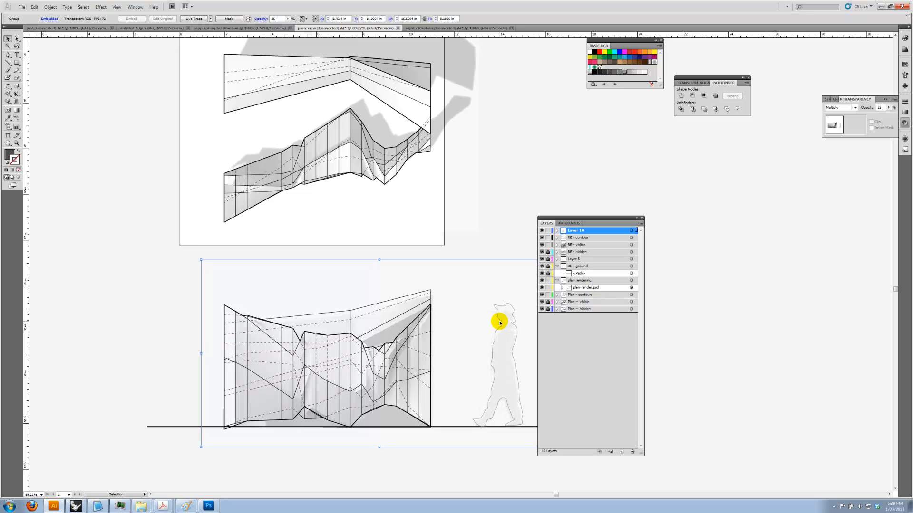
- Nudge the elevation rendering left to line up its left edge with the elevation linework
left_click_drag(455, 296, 427, 264)
key("Left")
key("Left")
key("Down")
key("Left")
key("Left")
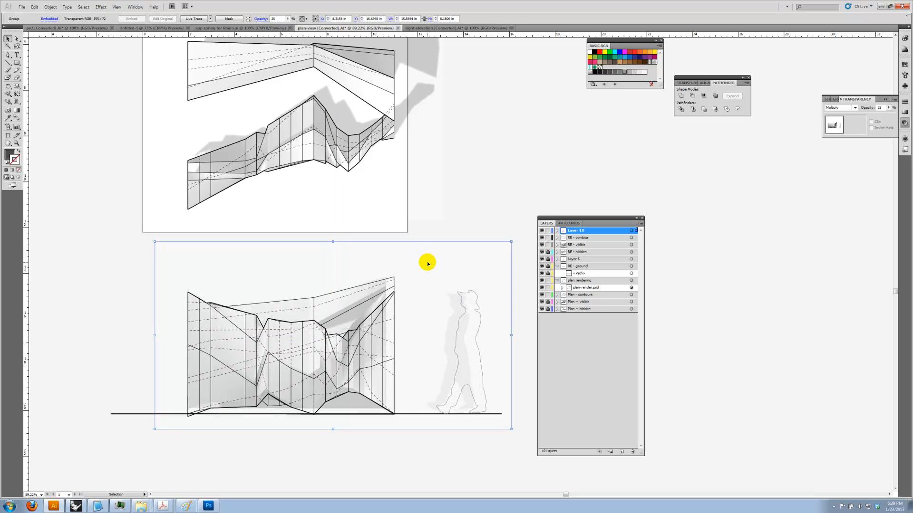
- Enlarge the elevation rendering proportionally to about 16.65 in wide, and nudge it left and up onto the linework
left_click_drag(509, 428, 547, 443)
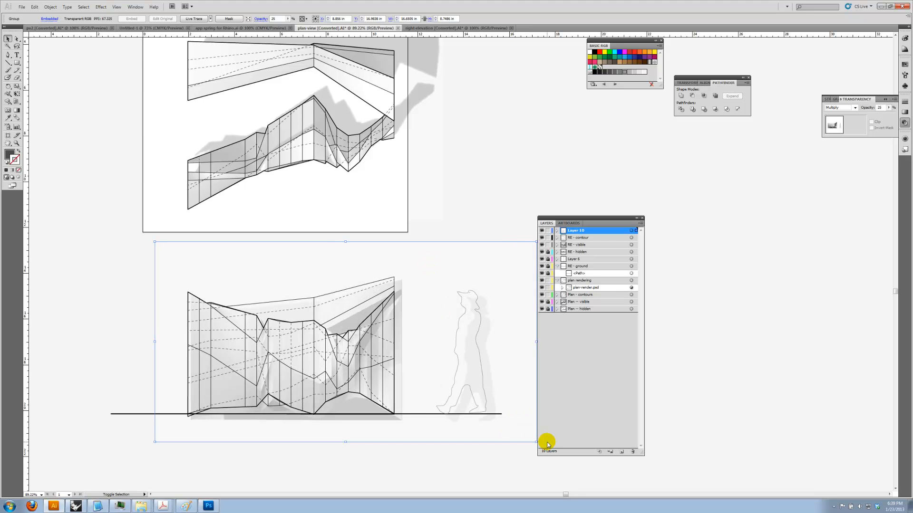
key("Left")
key("Left")
key("Left")
key("Left")
key("Left")
key("Left")
key("Left")
key("Left")
key("Left")
key("Left")
key("Up")
key("Up")
key("Up")
key("Up")
key("Up")
key("Up")
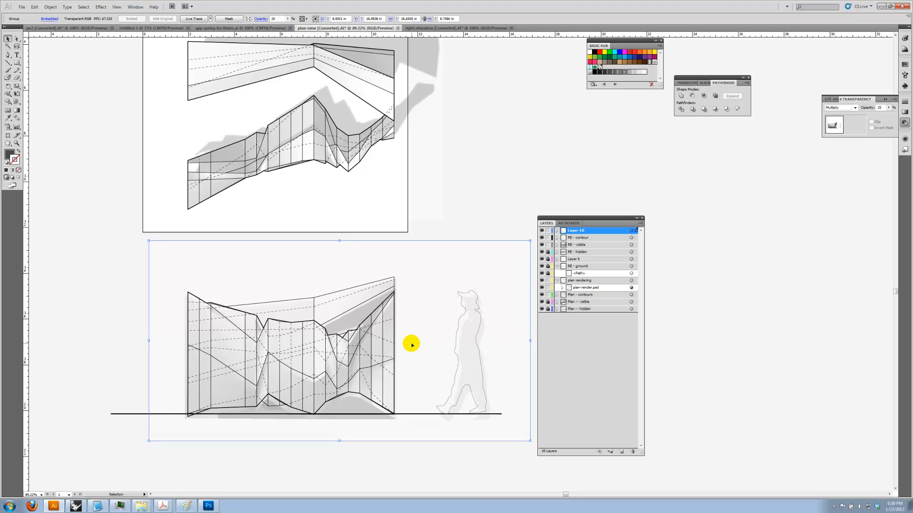
key("Up")
key("Up")
key("Up")
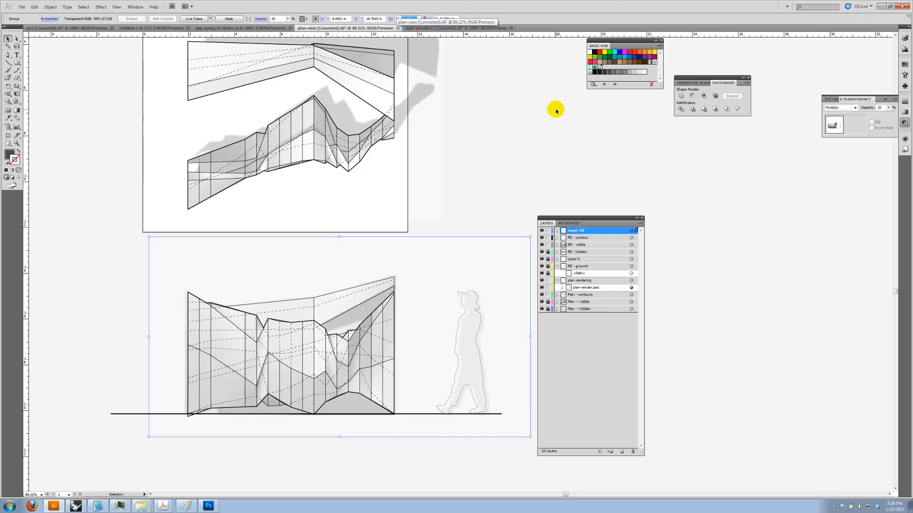
left_click(496, 108)
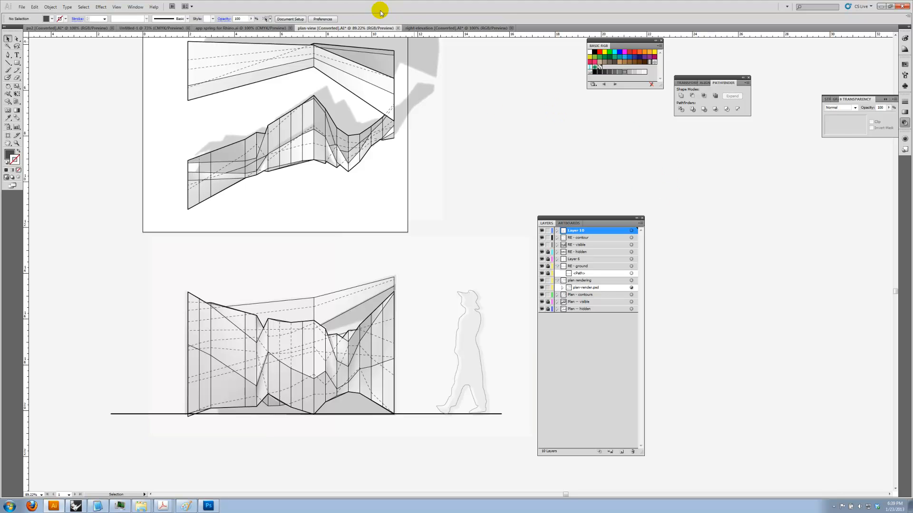
- Set the elevation rendering's width to 16.5 in with its proportions kept
left_click(356, 276)
left_click(408, 18)
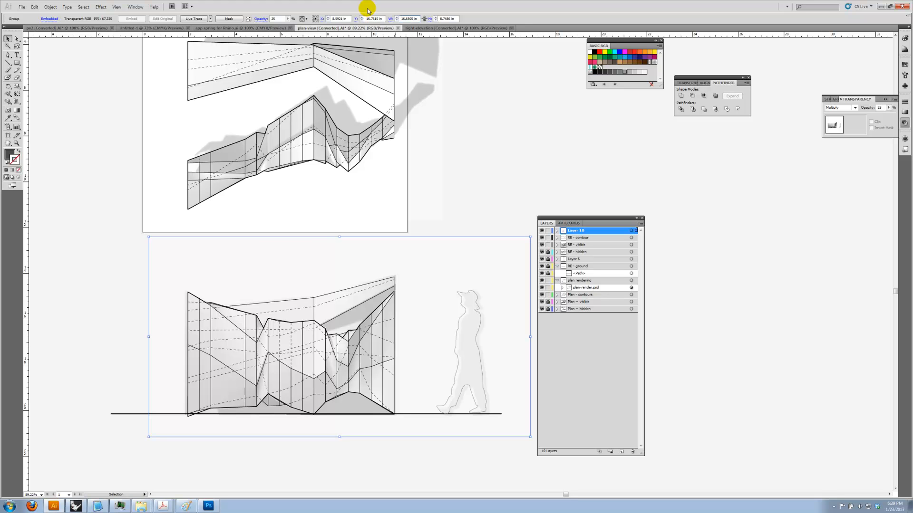
type("1")
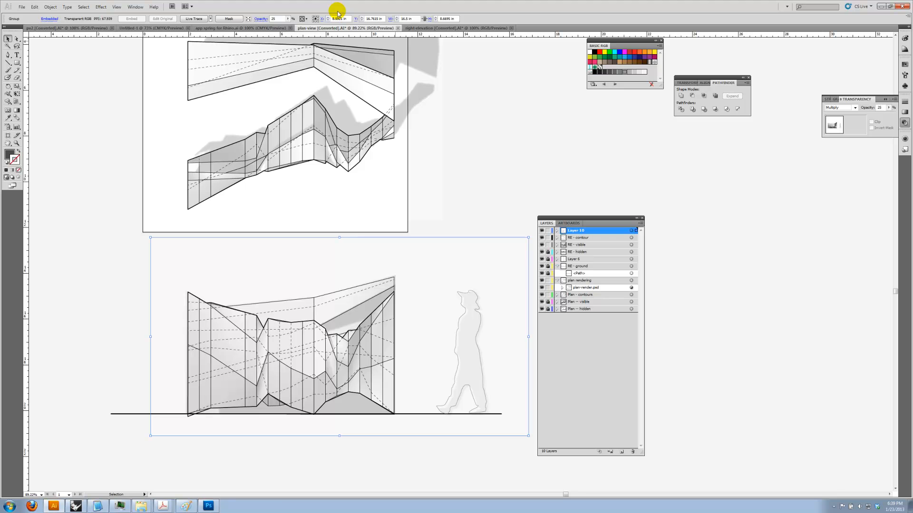
- Try a width of 16 in for the elevation rendering with its proportions kept
left_click(413, 19)
type("16")
key("Return")
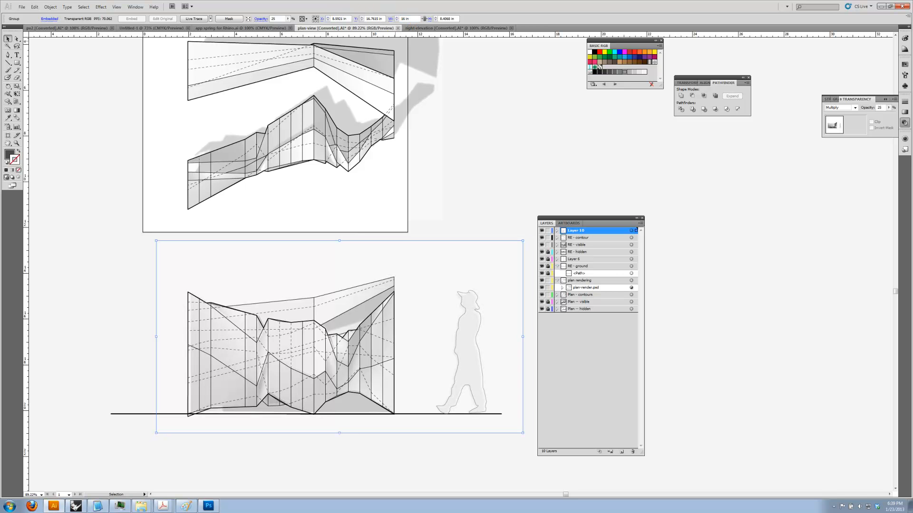
- Set the elevation rendering's width to 16.25 in with proportions kept, nudge it slightly left and down onto the linework, and deselect it
left_click(403, 18)
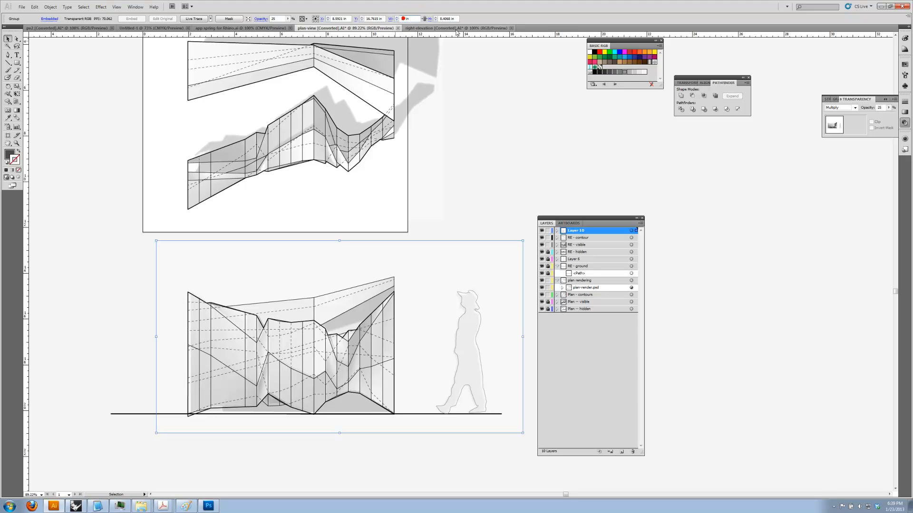
type(".25")
key("Return")
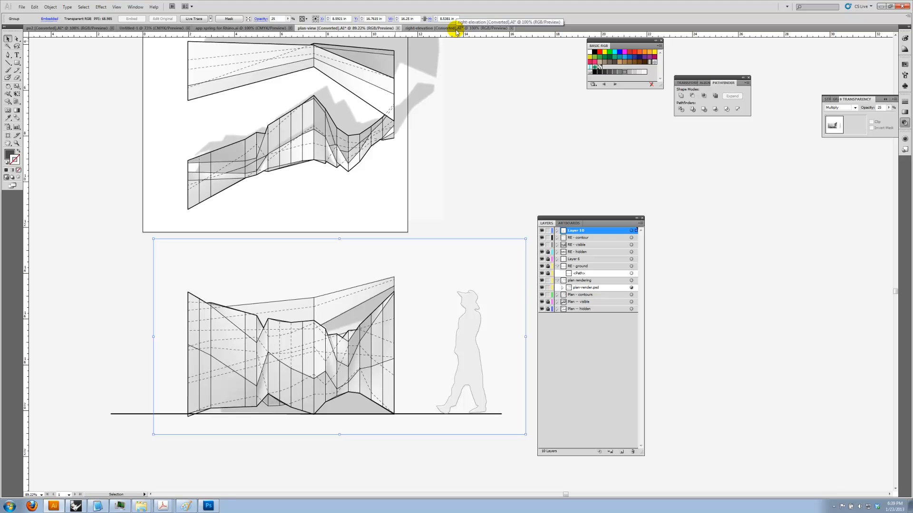
left_click(442, 262)
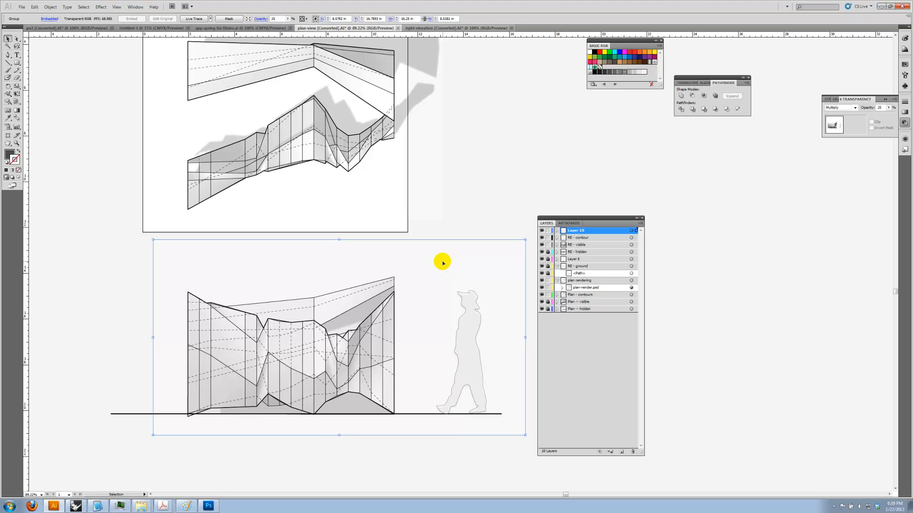
left_click(497, 116)
- Examine the plan and elevation together, and inspect up close how the elevation rendering fits its linework
left_click(17, 143)
key("super")
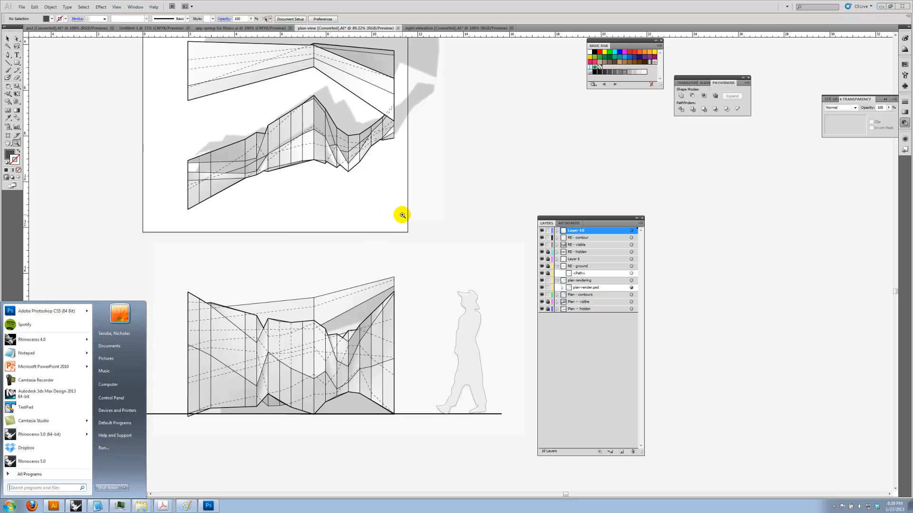
left_click(401, 215)
left_click(434, 227, "alt")
left_click(433, 227, "alt")
left_click(434, 228, "alt")
left_click_drag(496, 274, 288, 276)
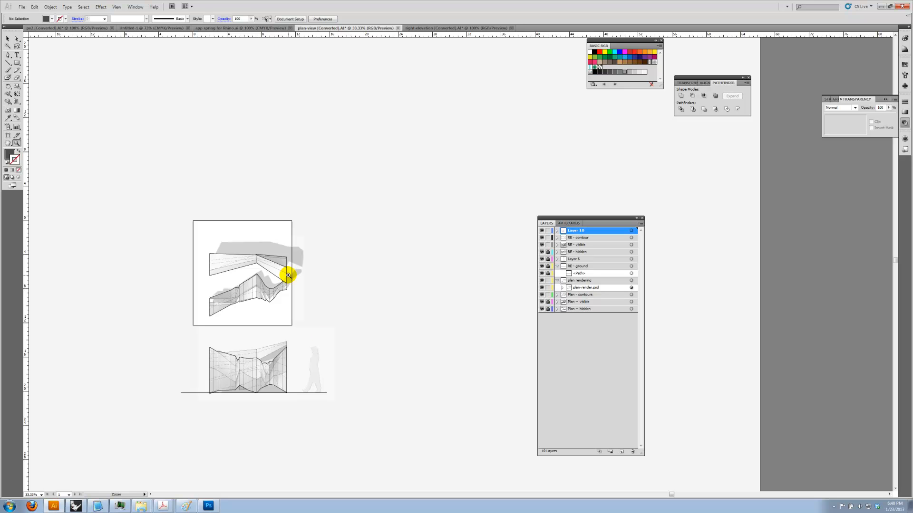
left_click_drag(342, 315, 261, 418)
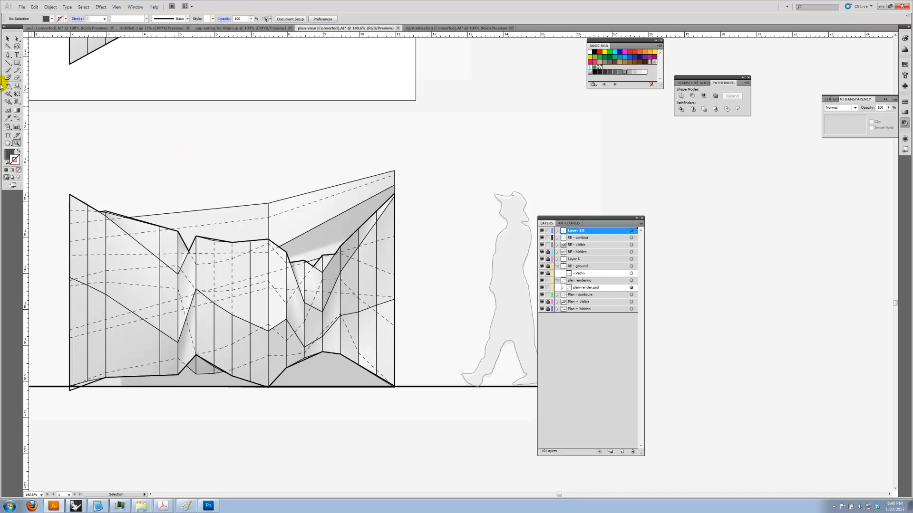
- Unlock the RE - hidden layer and select all of its dashed lines
left_click(7, 38)
left_click_drag(495, 194, 385, 200)
left_click(407, 248)
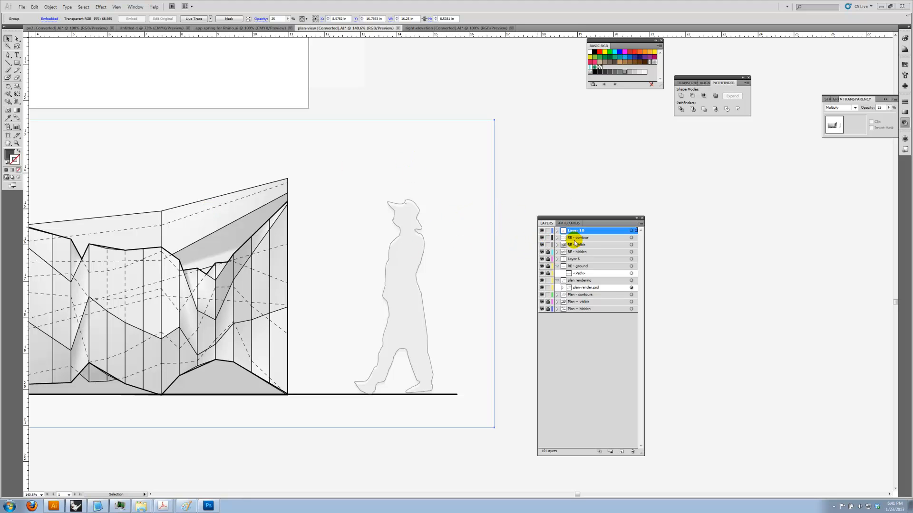
left_click(547, 251)
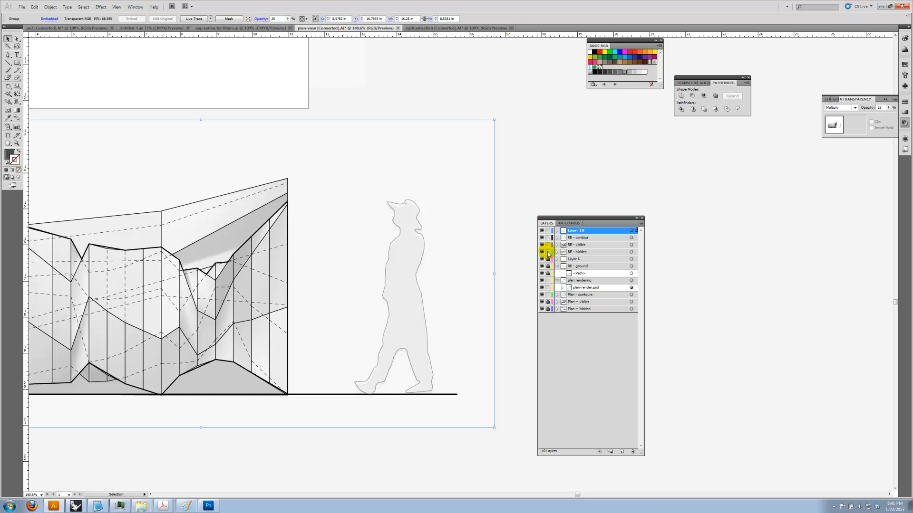
left_click(632, 253)
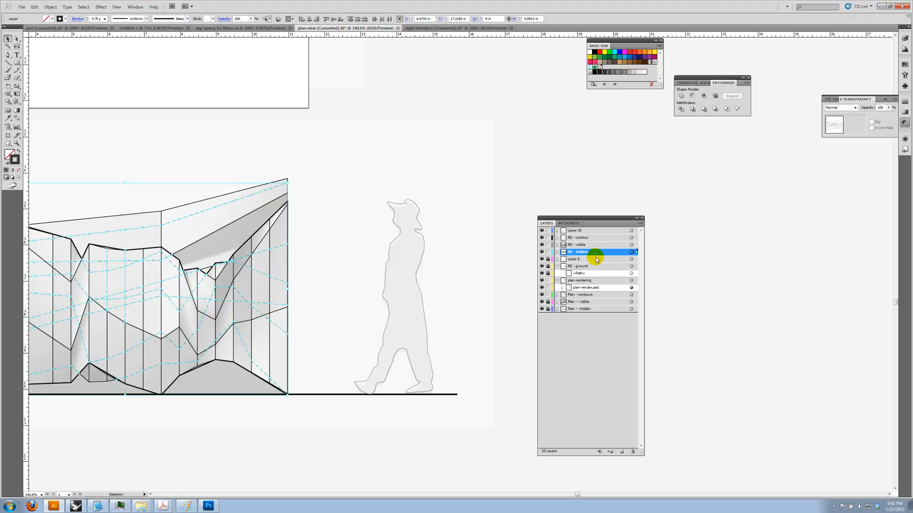
- Rename Layer 6 as RE - figure
left_click(576, 260)
double_click(575, 261)
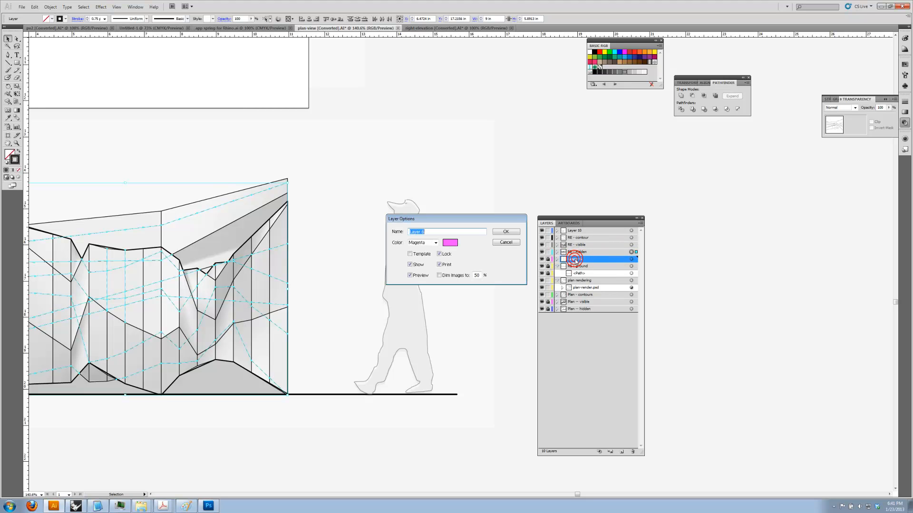
type("RE - rigureigure")
key("Return")
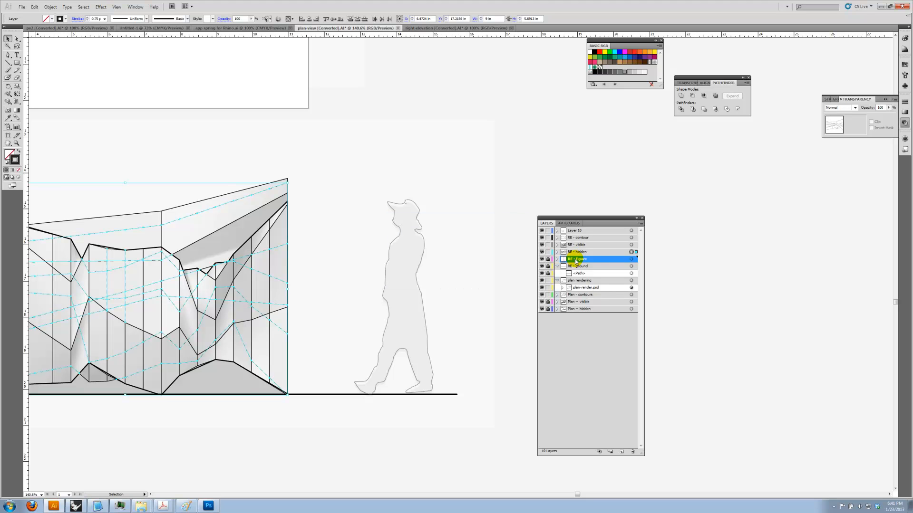
- Unlock the RE - figure layer, lock the layers above it, and nudge the figure outline slightly down onto the ground line
left_click(547, 259)
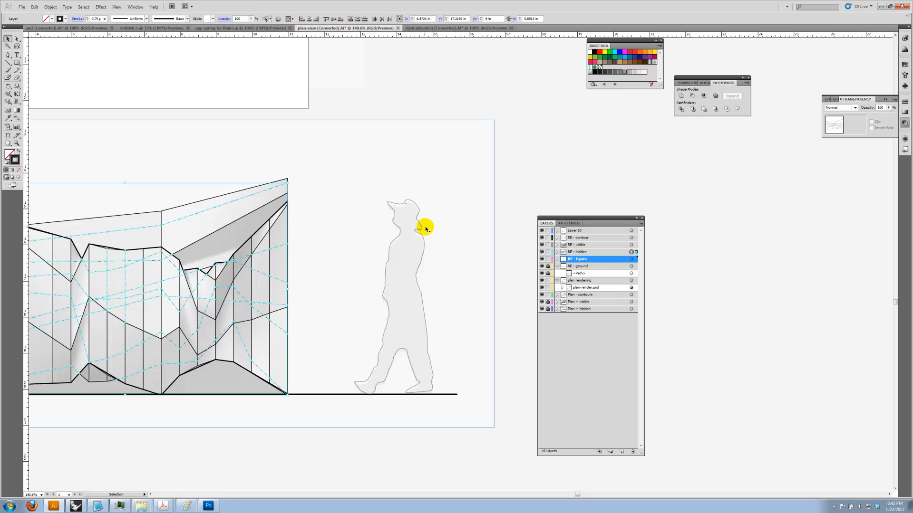
left_click_drag(547, 233, 547, 252)
key("ctrl+a")
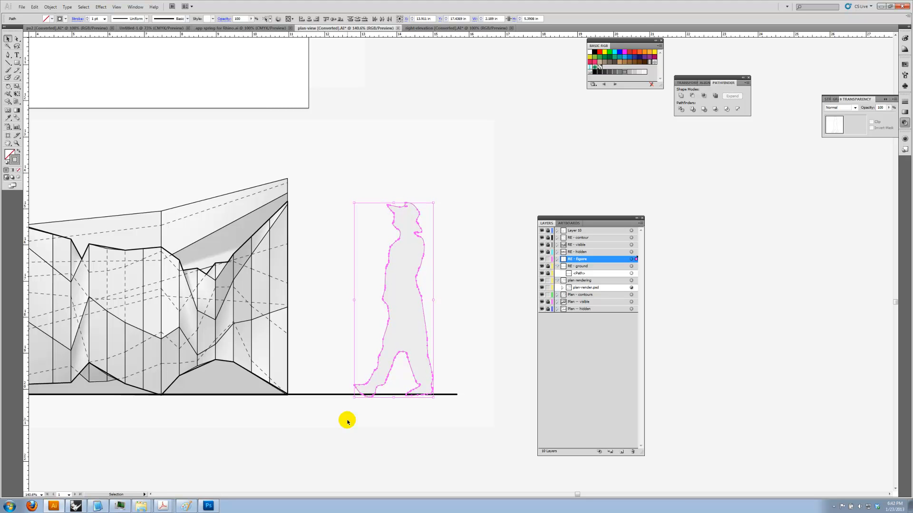
left_click(472, 321)
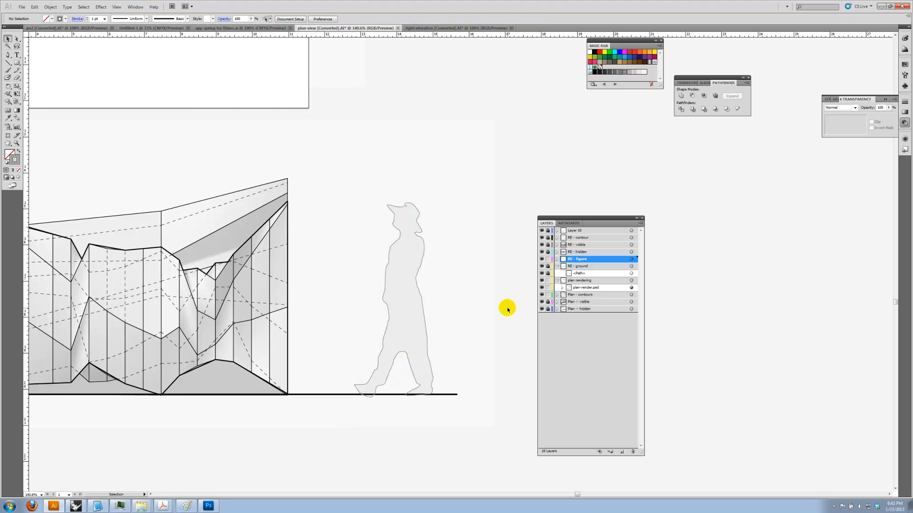
- Examine the aligned figure and compare the plan and elevation with their renderings in an overall view
scroll(459, 283, "left", 2)
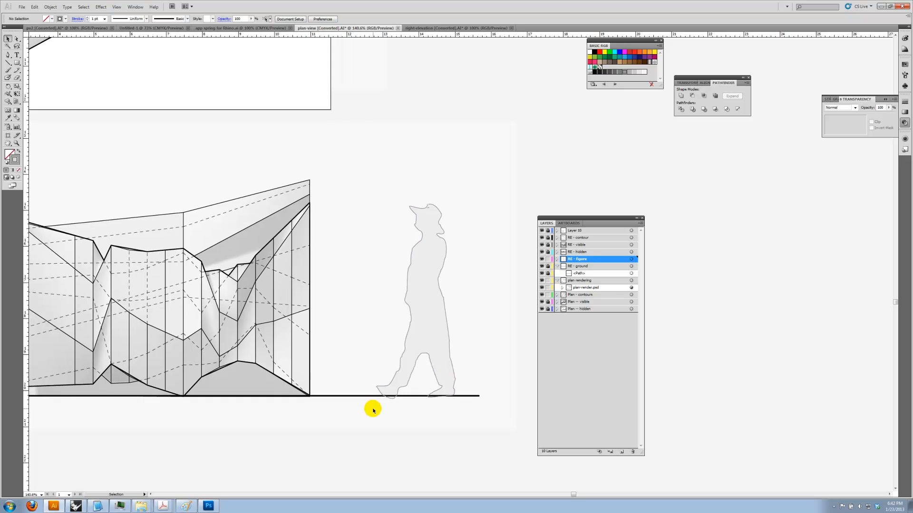
scroll(385, 415, "left", 3)
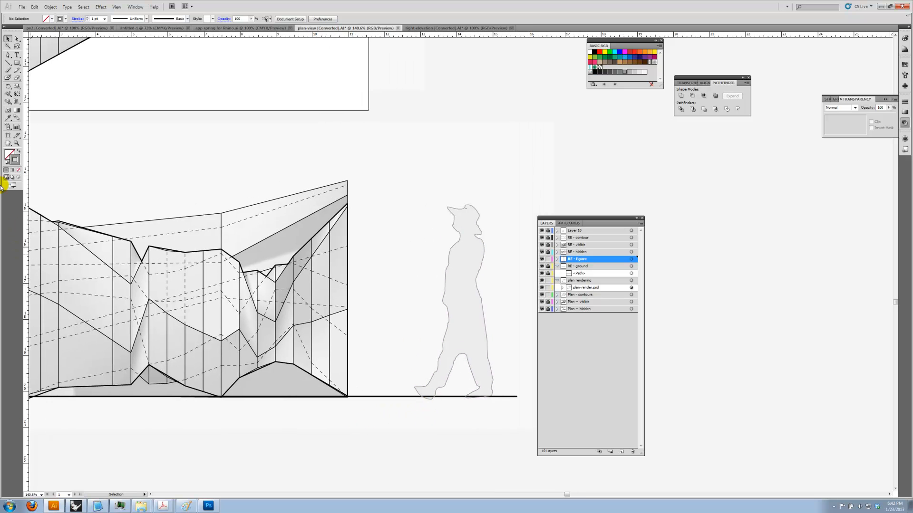
left_click(17, 143)
left_click(250, 208)
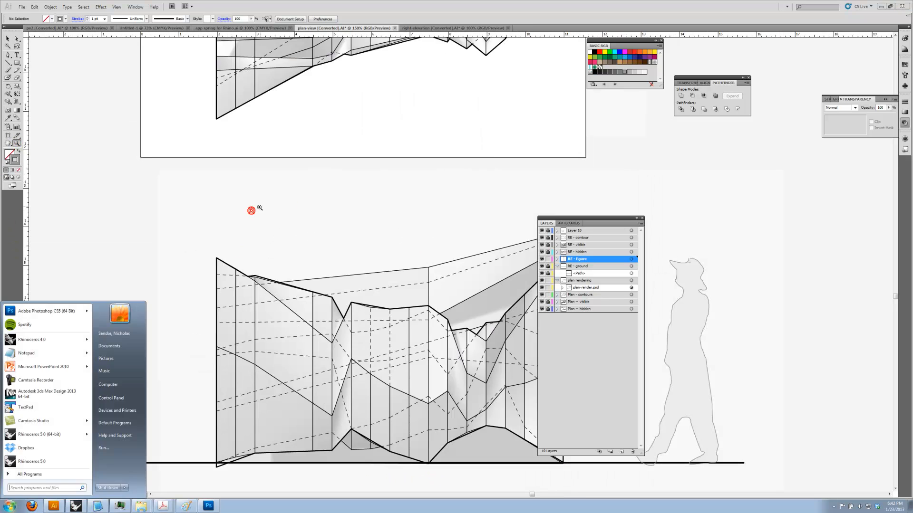
left_click(314, 209, "alt")
left_click(373, 216, "alt")
left_click(380, 218, "alt")
left_click_drag(521, 252, 189, 227)
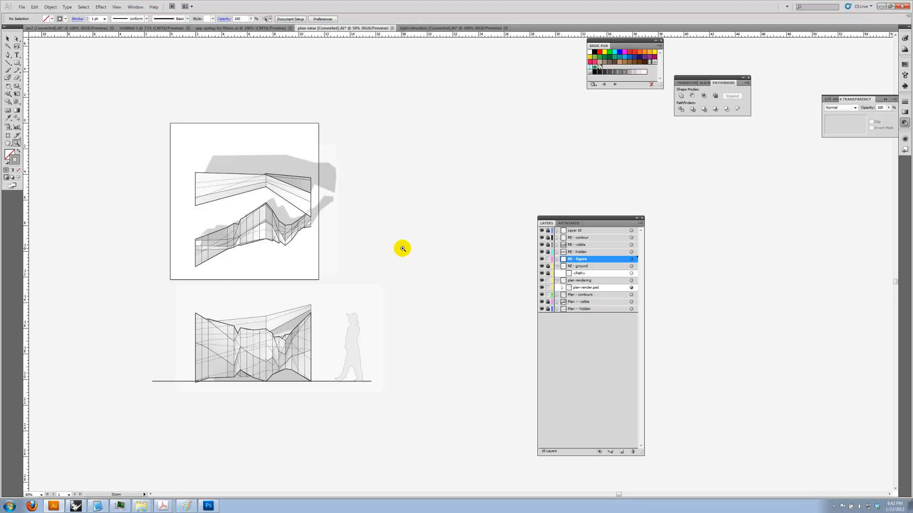
left_click(312, 221)
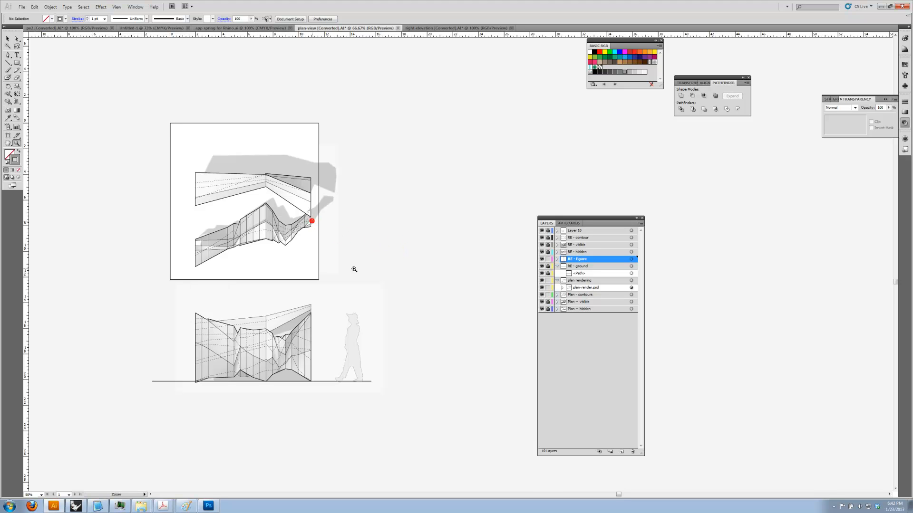
left_click(437, 266)
mouse_move(468, 315)
left_mouse_down()
mouse_move(363, 247)
mouse_move(367, 213)
mouse_move(364, 221)
left_mouse_up()
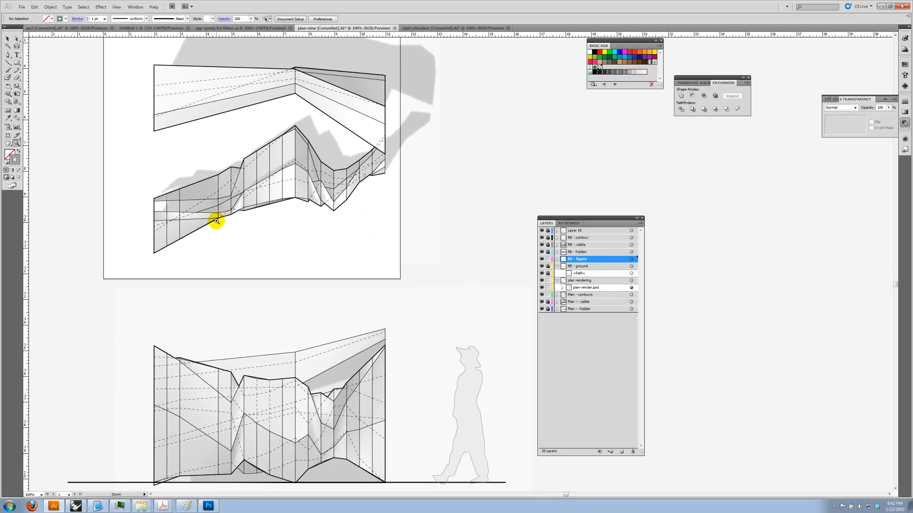
left_click(8, 38)
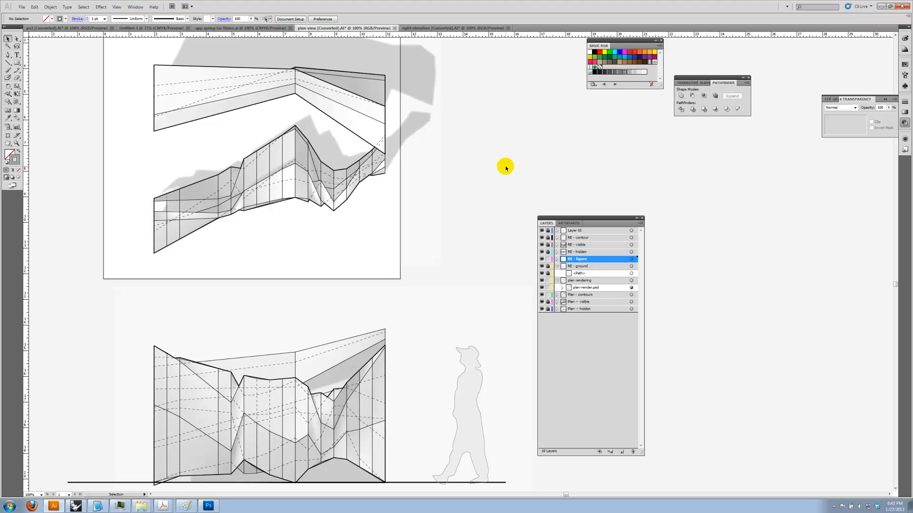
- Try opacities of 5, 10 and 20% on the plan rendering, and return it to 25%
left_click(410, 134)
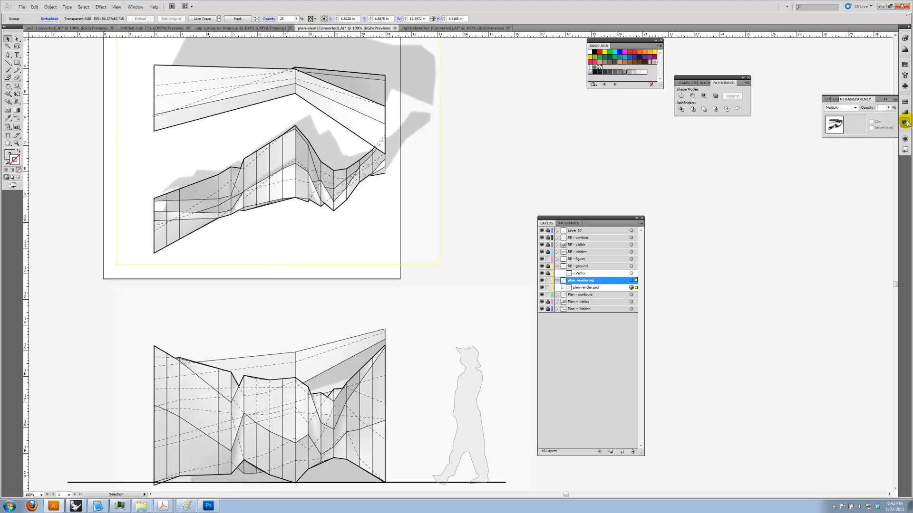
type("5")
key("Return")
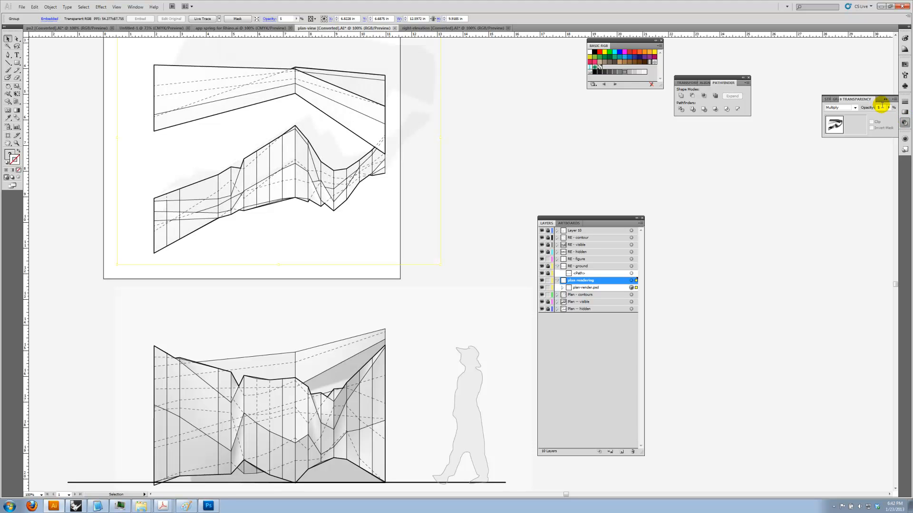
type("10")
left_click(862, 108)
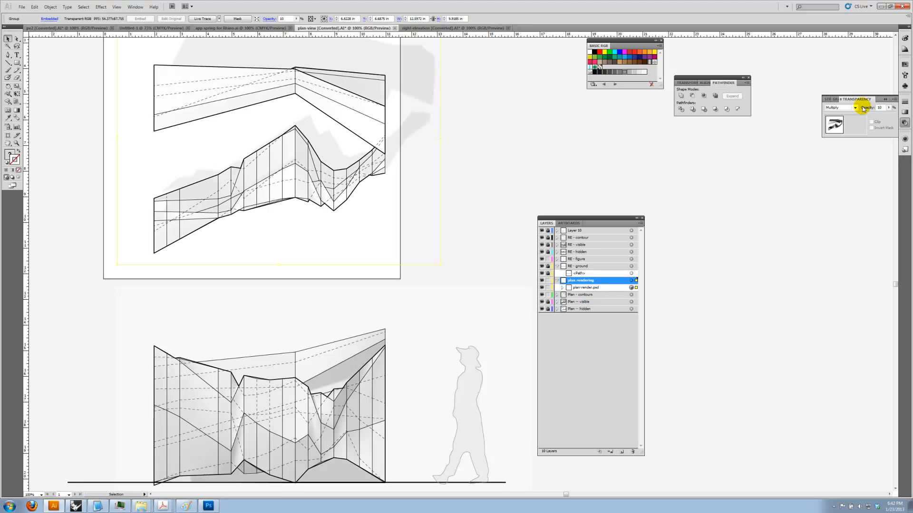
left_click(862, 106)
type("3")
key("Return")
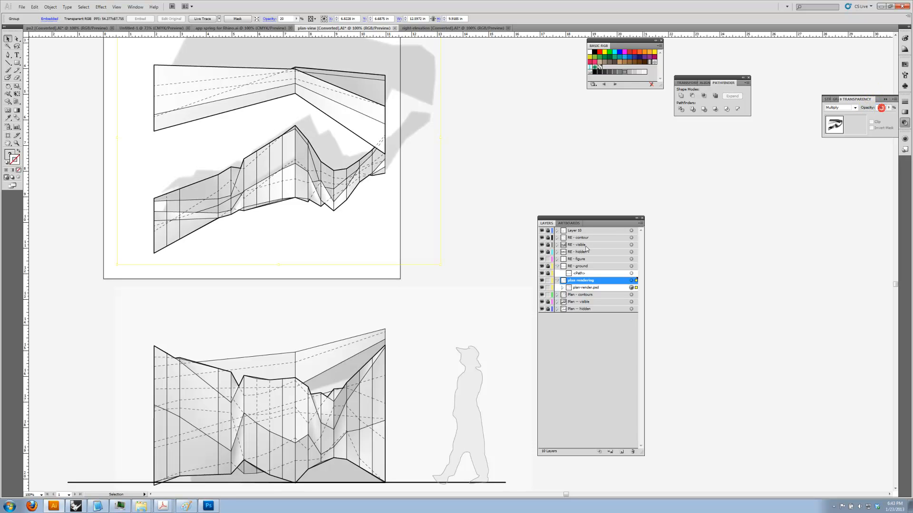
type("25")
key("Return")
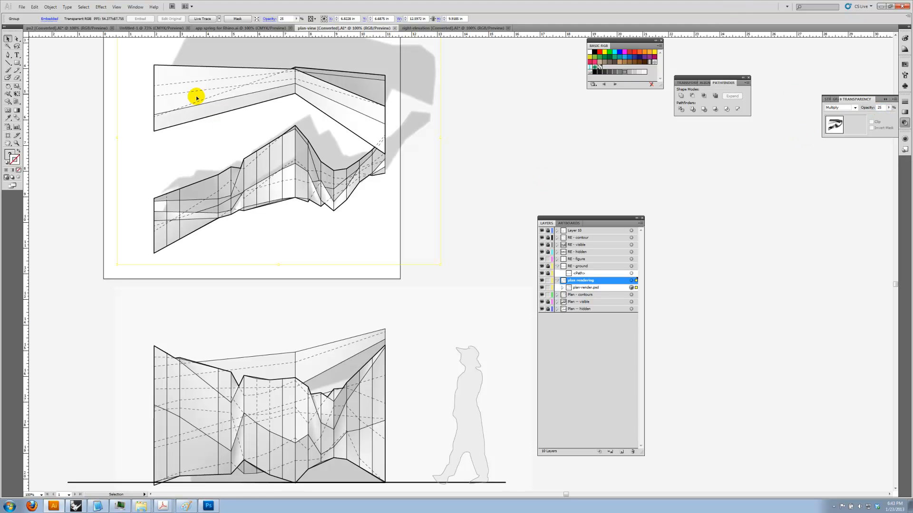
left_click(86, 113)
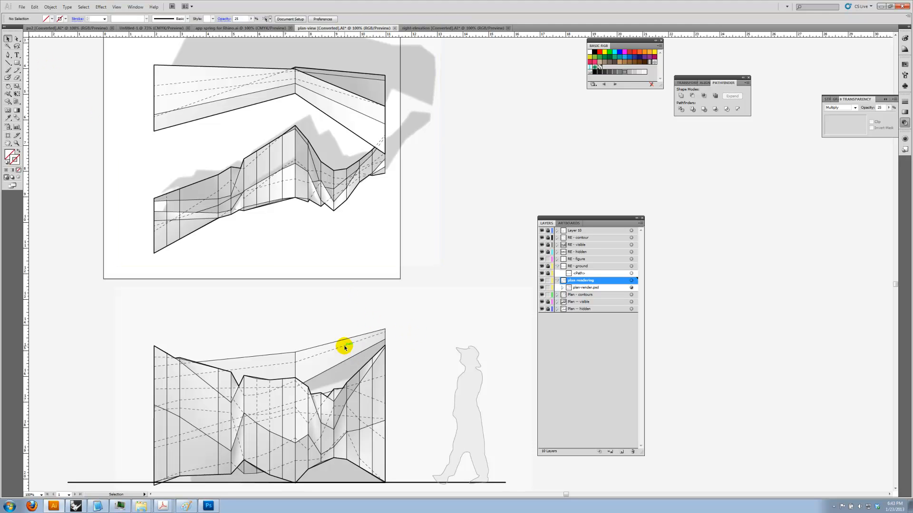
- Lock all the layers except Plan - contours
left_click(588, 251)
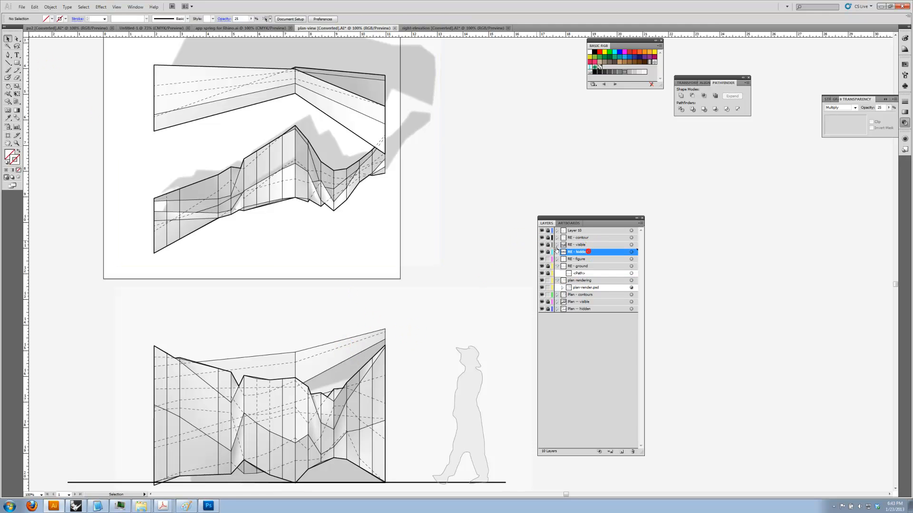
left_click(548, 251)
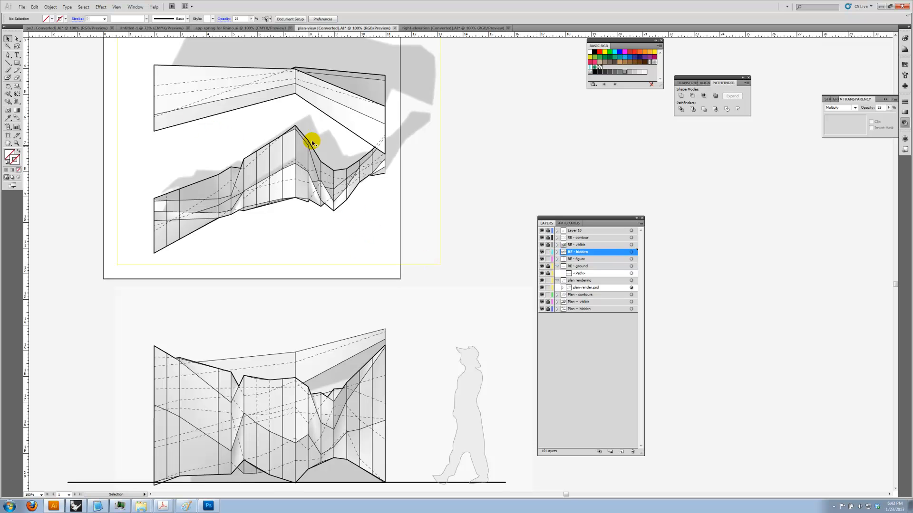
left_click(557, 252)
left_click(557, 252)
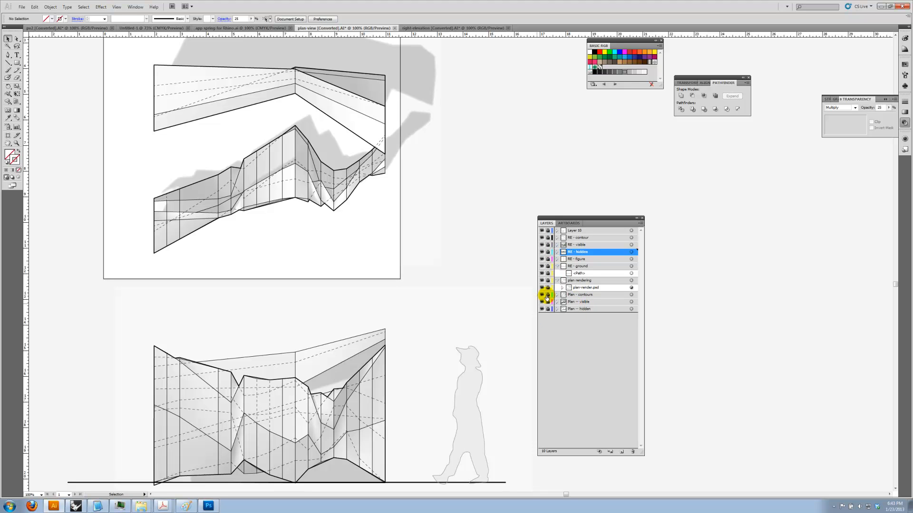
left_click(549, 294)
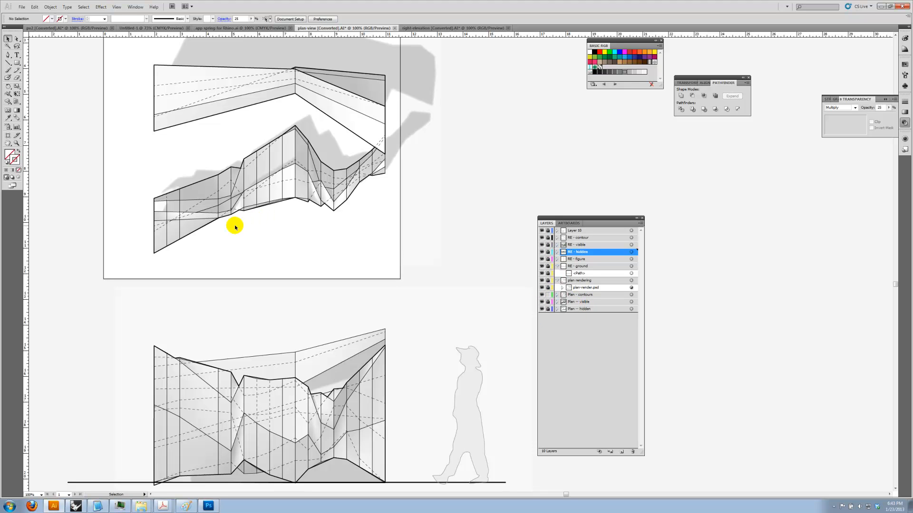
- Select every plan contour line with the same appearance and set the stroke weight to 1 pt
left_click(210, 223)
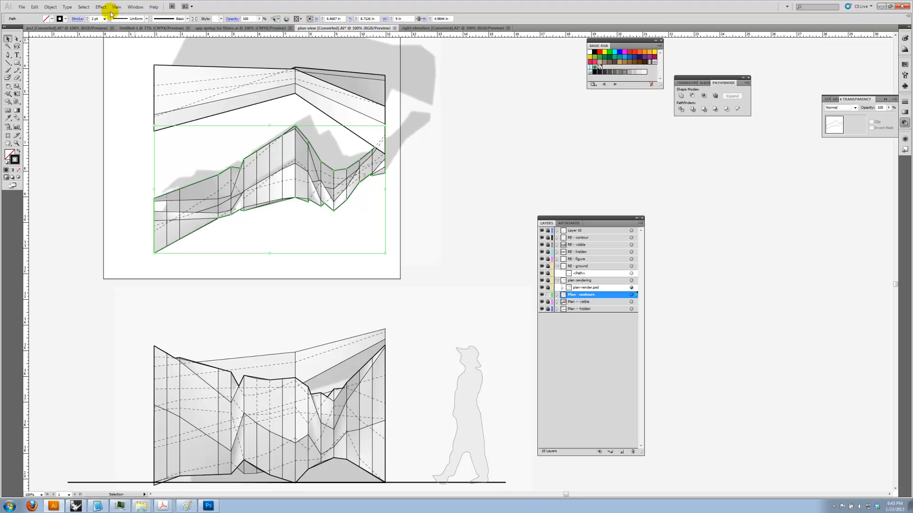
left_click(84, 7)
mouse_move(111, 75)
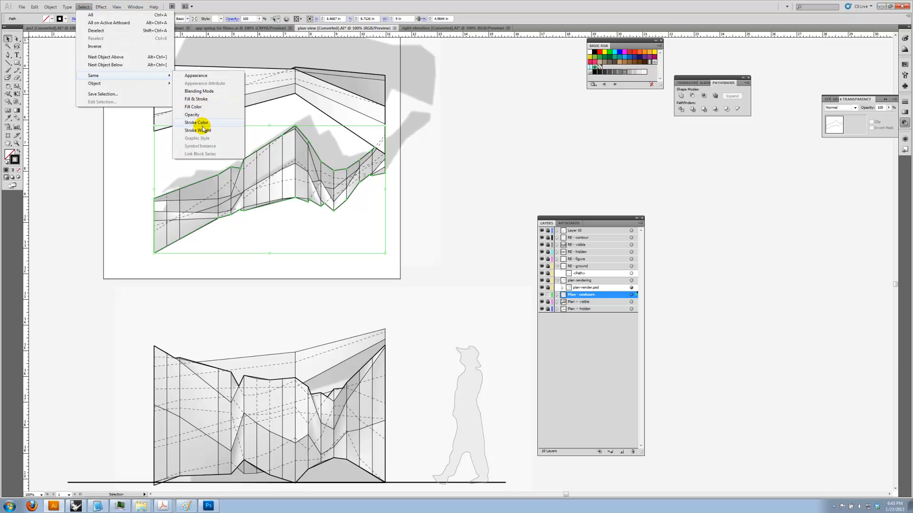
left_click(207, 78)
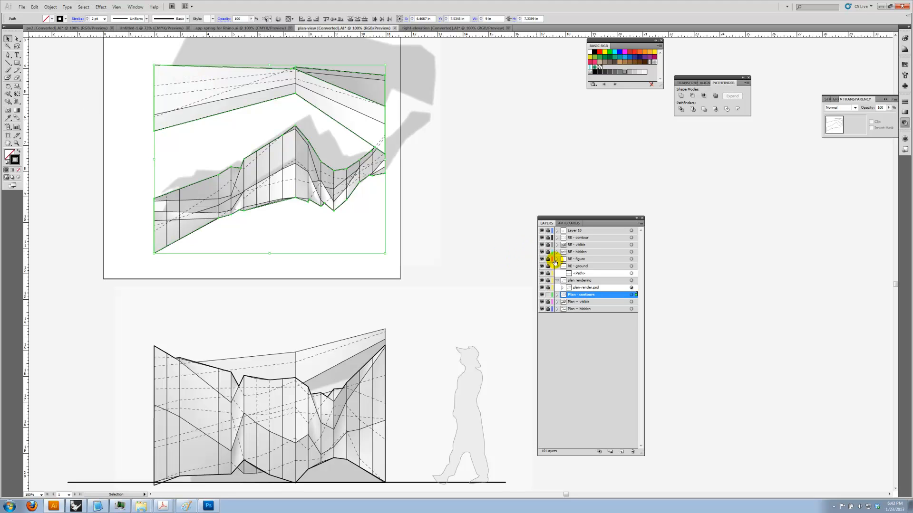
- Unlock the RE - contour layer, select all contour lines of the plan and elevation by matching appearance, and set their stroke to 3 pt
left_click_drag(549, 249, 547, 242)
left_click(100, 7)
left_click(83, 7)
left_click(118, 75)
left_click(220, 76)
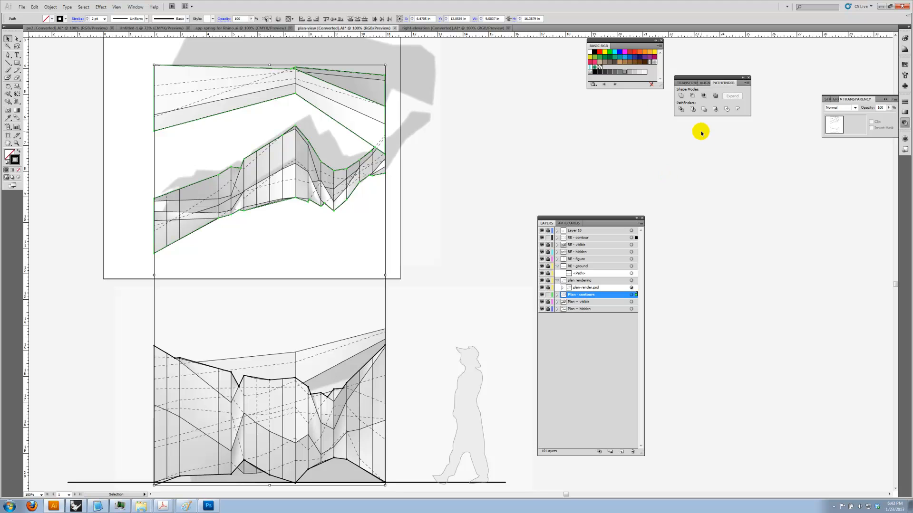
left_click(903, 102)
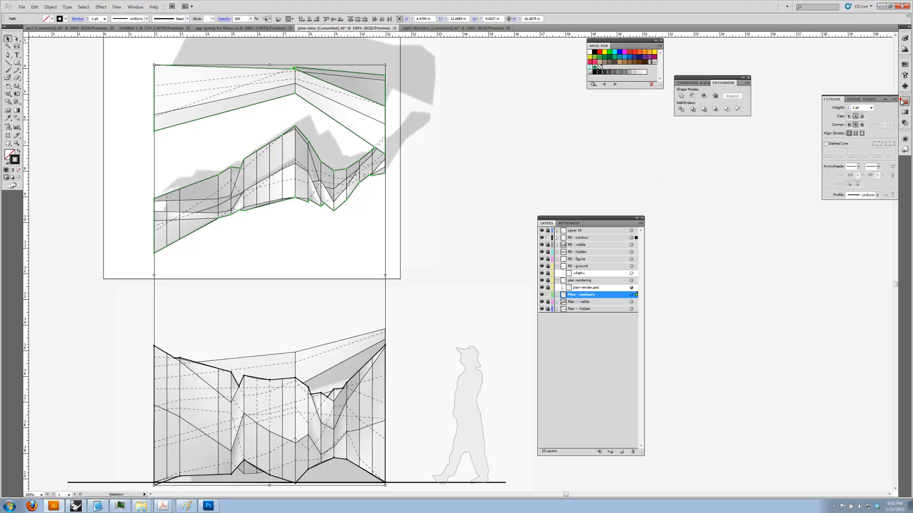
left_click(871, 107)
left_click(870, 142)
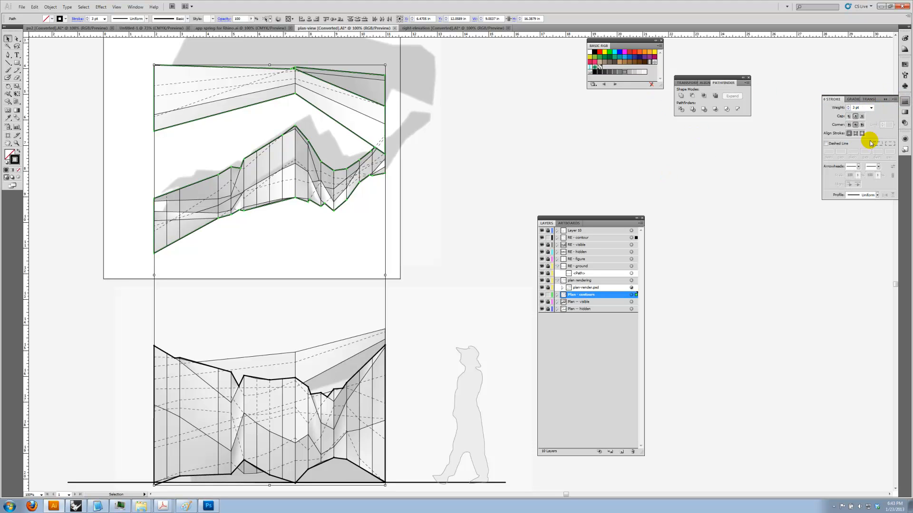
left_click(548, 174)
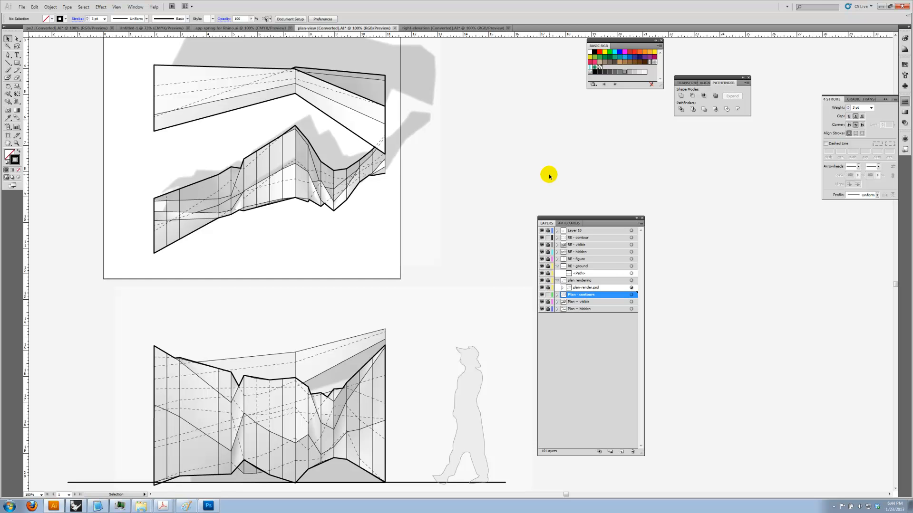
- Unlock the RE - hidden and Plan - hidden layers and recolour their dashed lines light grey
left_click(548, 251)
left_click(548, 309)
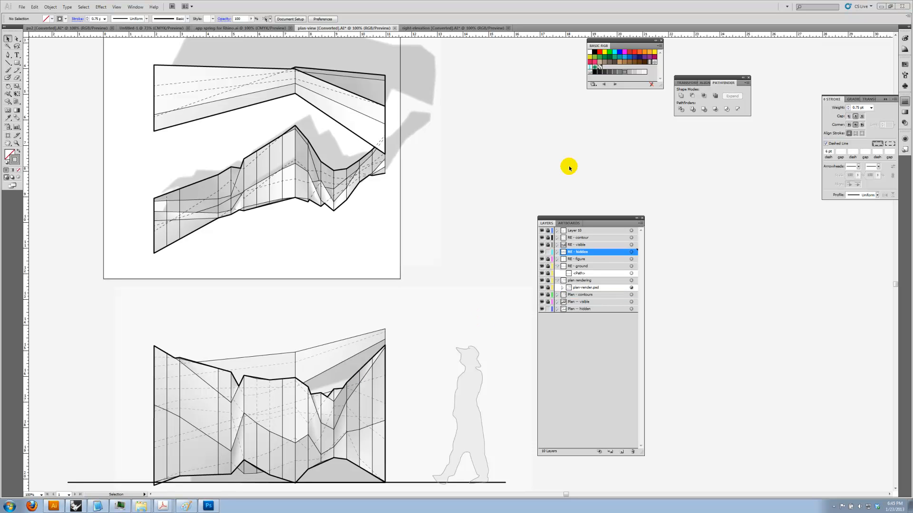
- Switch to Rhinoceros and undo the last Make2D so the projected elevation linework is removed
left_click(77, 507)
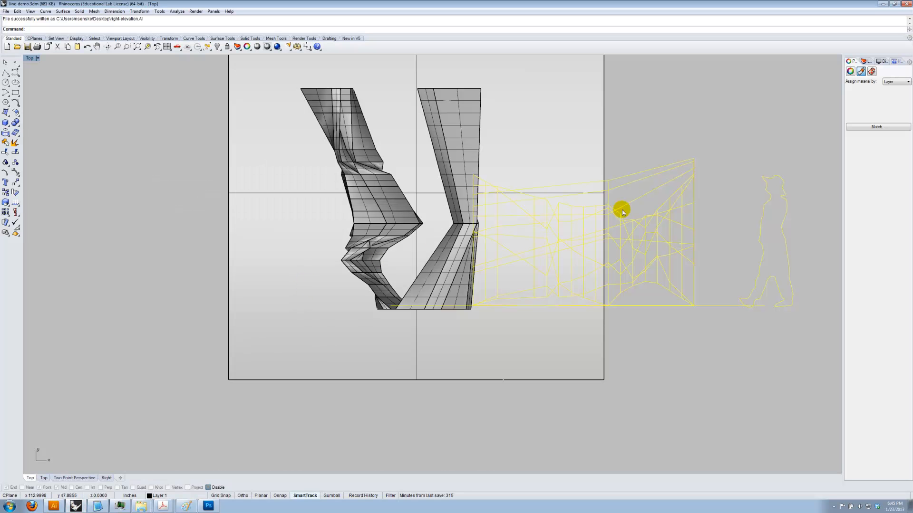
left_click(17, 11)
left_click(29, 21)
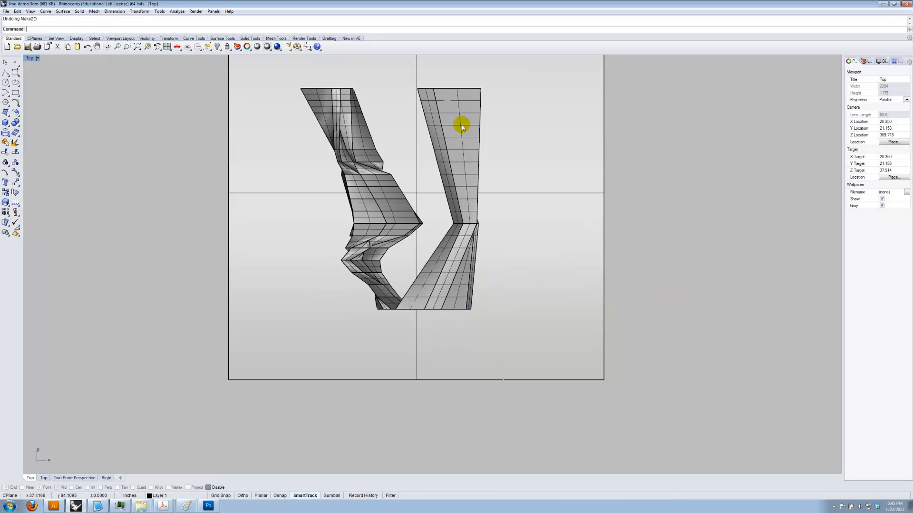
- Change the Top view to Two Point Perspective and orbit it around the structure at ground level
left_click(38, 58)
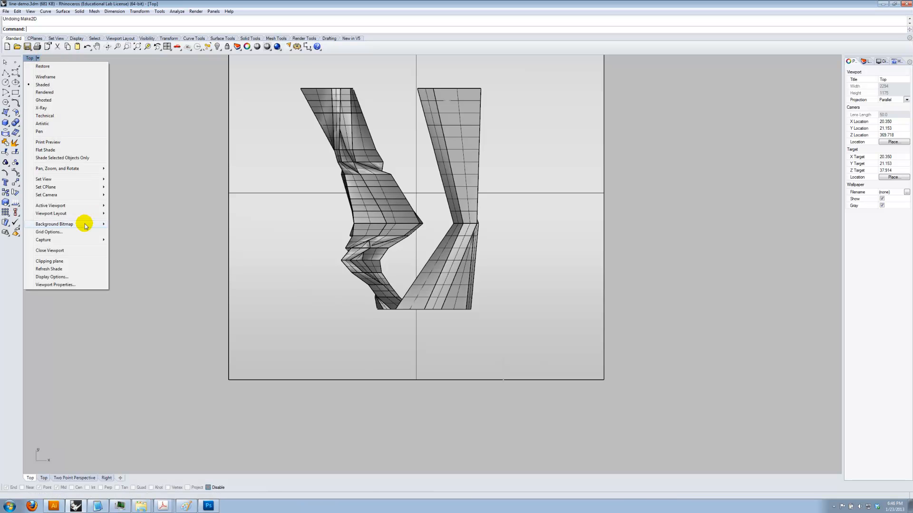
mouse_move(72, 179)
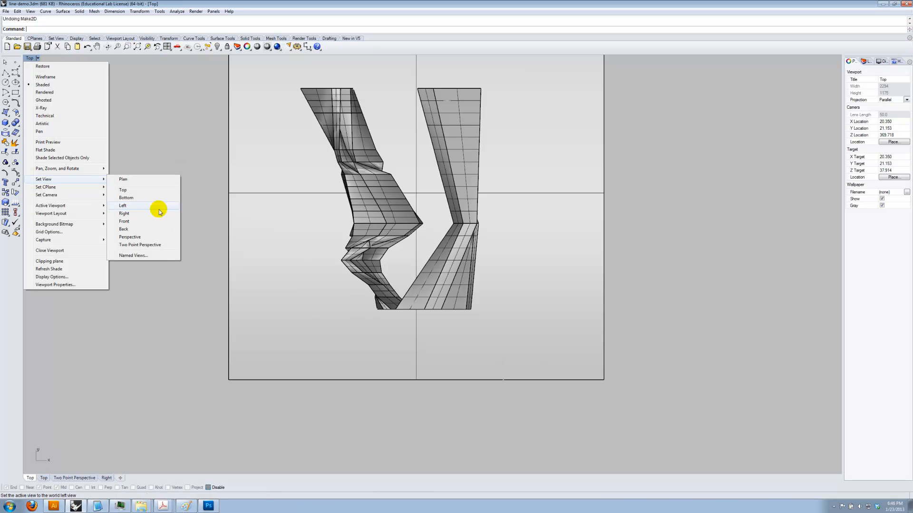
left_click(153, 245)
left_click_drag(444, 271, 462, 276)
scroll(463, 275, "up", 10)
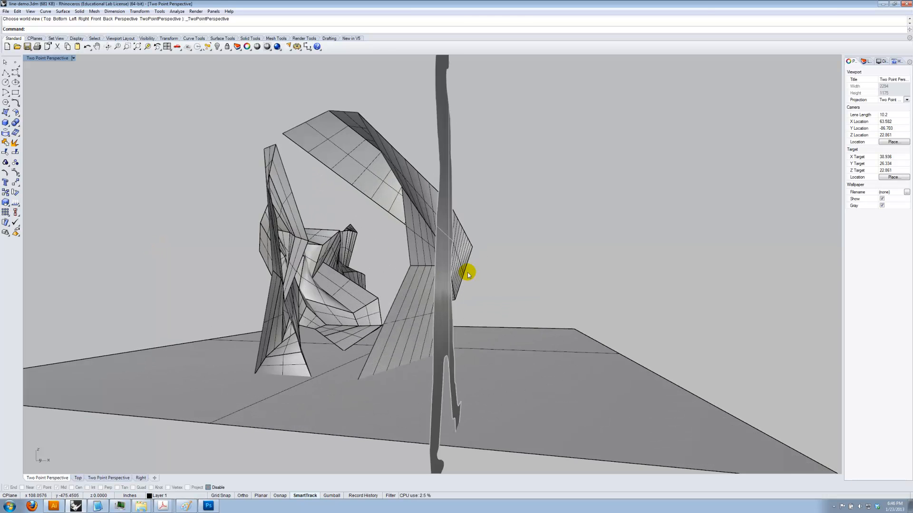
left_click_drag(476, 259, 487, 269)
- Move the human figure back from the camera and rotate it about its base so its silhouette faces the view
left_click(511, 256)
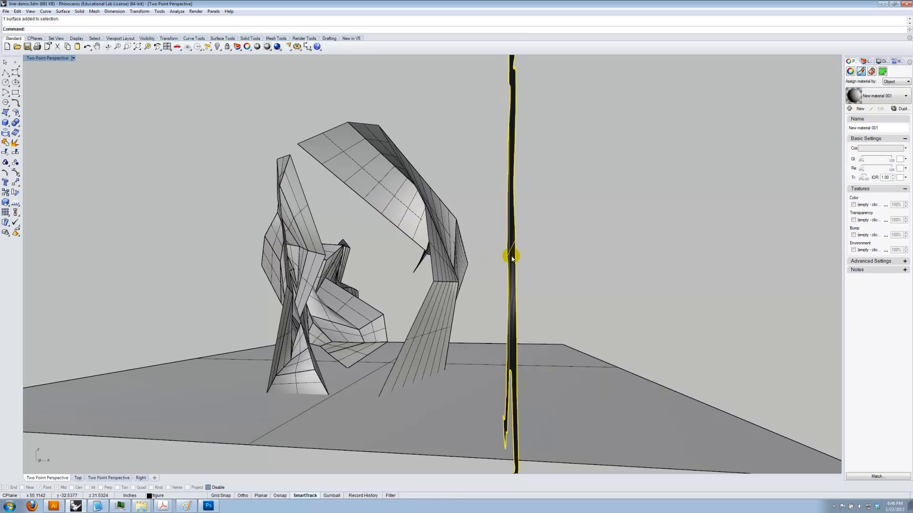
key("Escape")
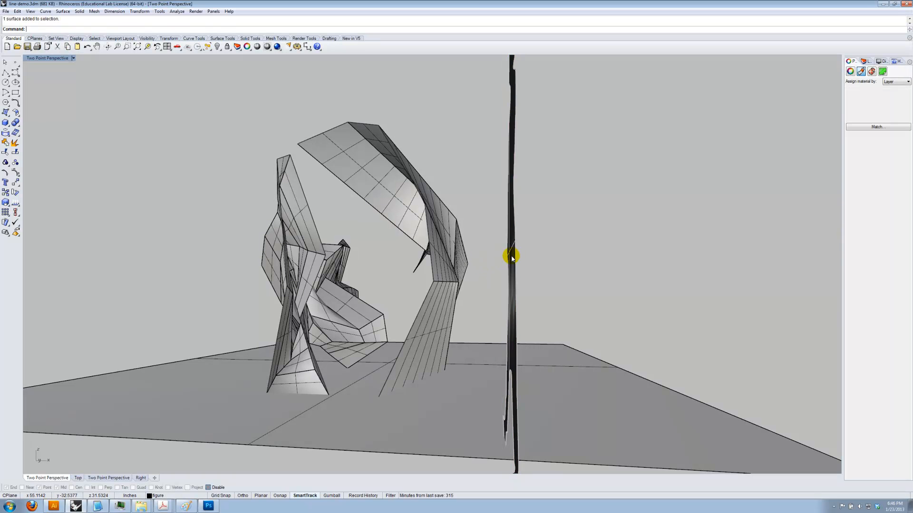
left_click_drag(512, 260, 572, 444)
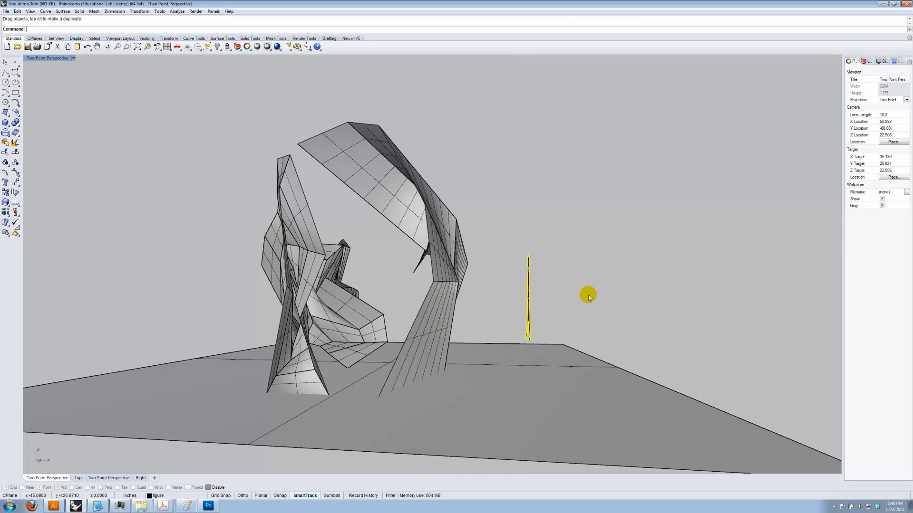
type("Rotate3D")
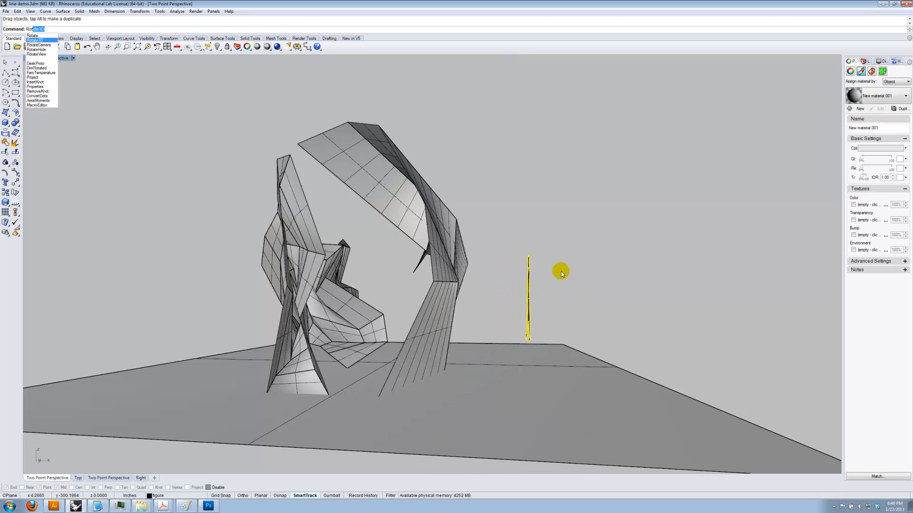
key("Return")
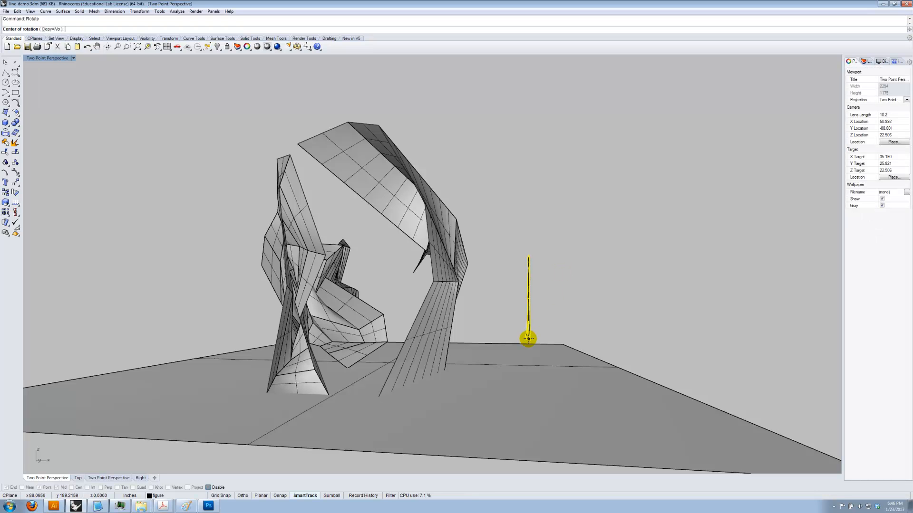
left_click(526, 341)
left_click(604, 341)
left_click(609, 308)
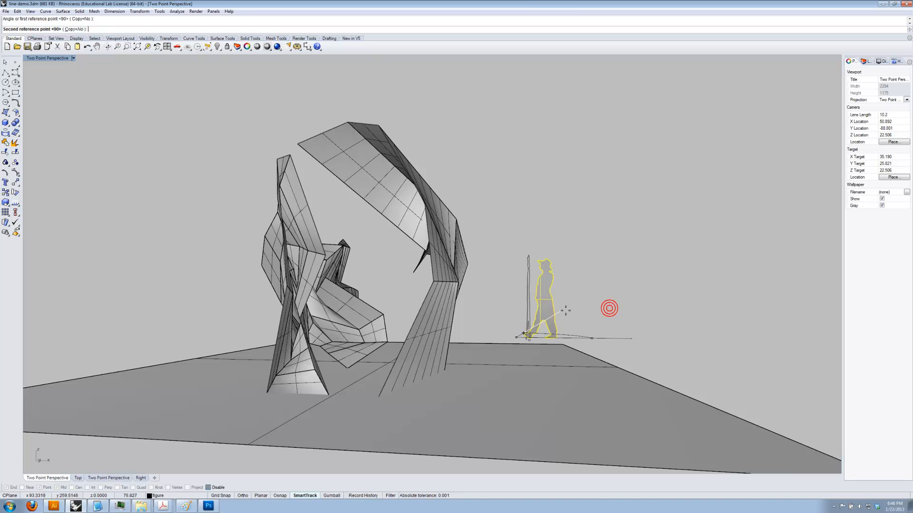
left_click(606, 313)
- Try to drag the figure closer in the perspective view, and undo the moves
left_click_drag(547, 308, 546, 373)
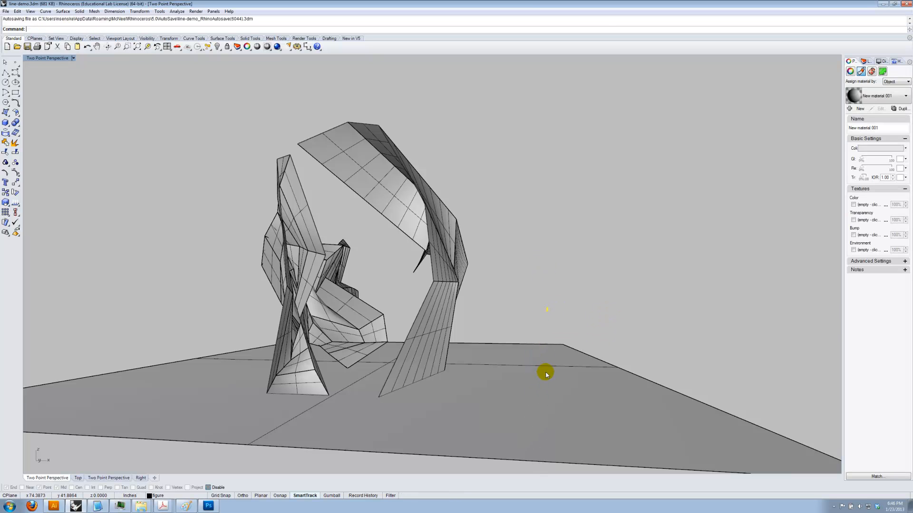
key("ctrl+z")
left_click_drag(537, 302, 512, 317)
key("ctrl+z")
left_click(591, 306)
- Restore the four-view layout and move the figure in plan onto the ground surface beside the structure
double_click(38, 58)
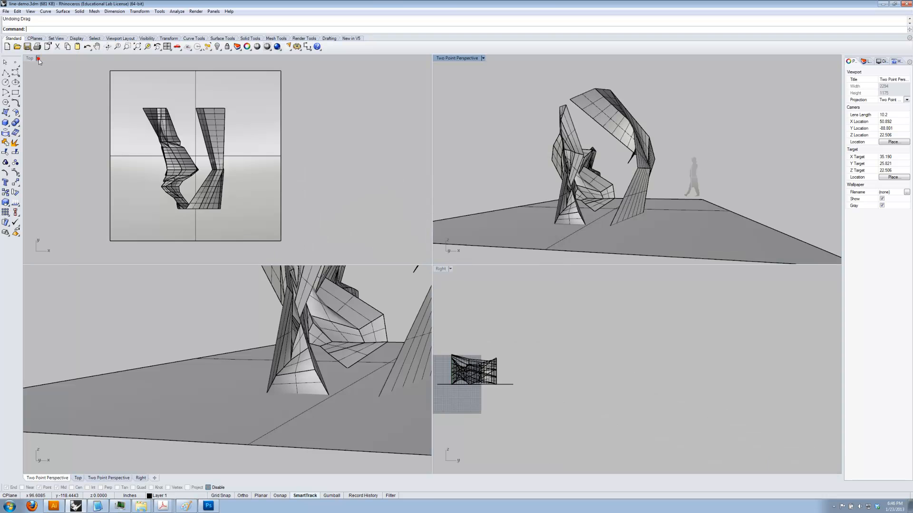
left_click(335, 178)
scroll(334, 178, "down", 10)
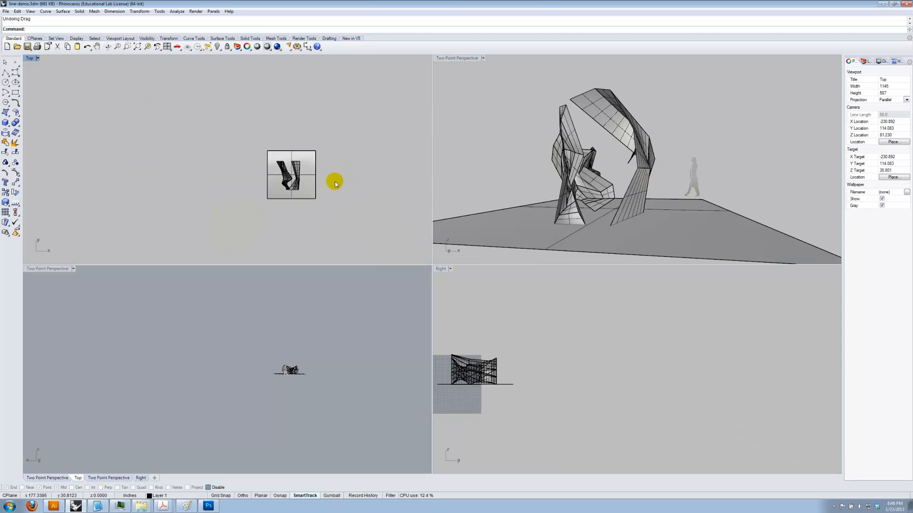
left_click(694, 179)
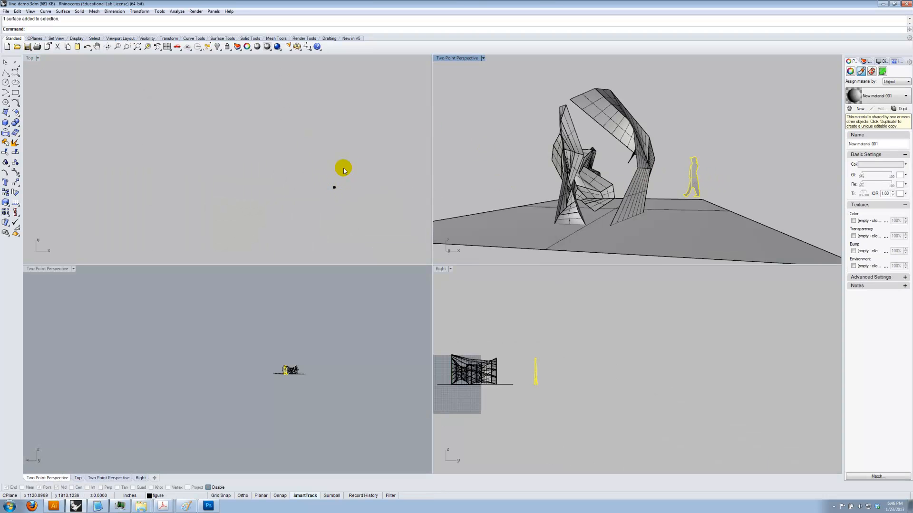
left_click_drag(369, 167, 285, 217)
scroll(278, 219, "up", 10)
left_click_drag(243, 237, 292, 178)
scroll(292, 178, "up", 8)
scroll(286, 171, "up", 3)
left_click_drag(268, 118, 251, 190)
left_click(316, 118)
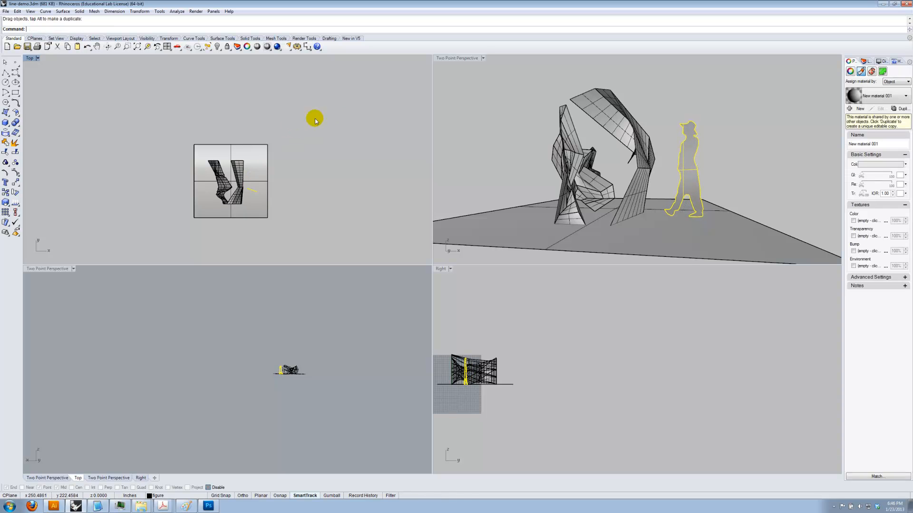
- Maximize the Two Point Perspective view and adjust the camera to frame the whole structure with the figure beside it
left_click(479, 65)
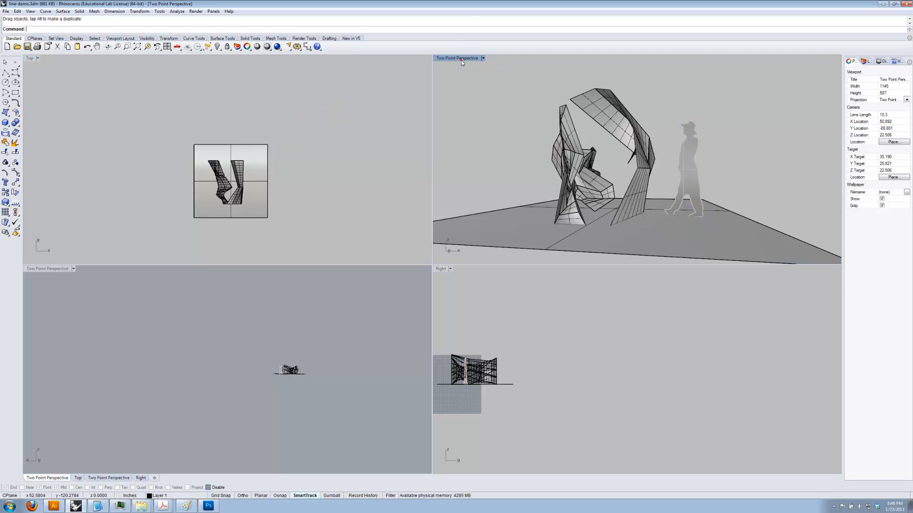
double_click(461, 60)
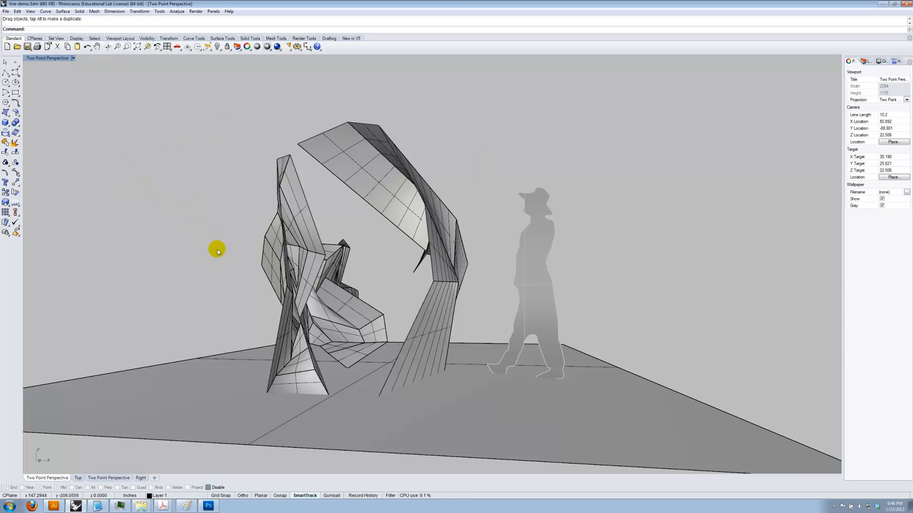
left_click_drag(216, 244, 420, 233)
scroll(274, 237, "up", 5)
scroll(231, 244, "down", 7)
scroll(324, 273, "up", 3)
scroll(393, 241, "down", 1)
scroll(392, 236, "up", 1)
scroll(410, 222, "down", 2)
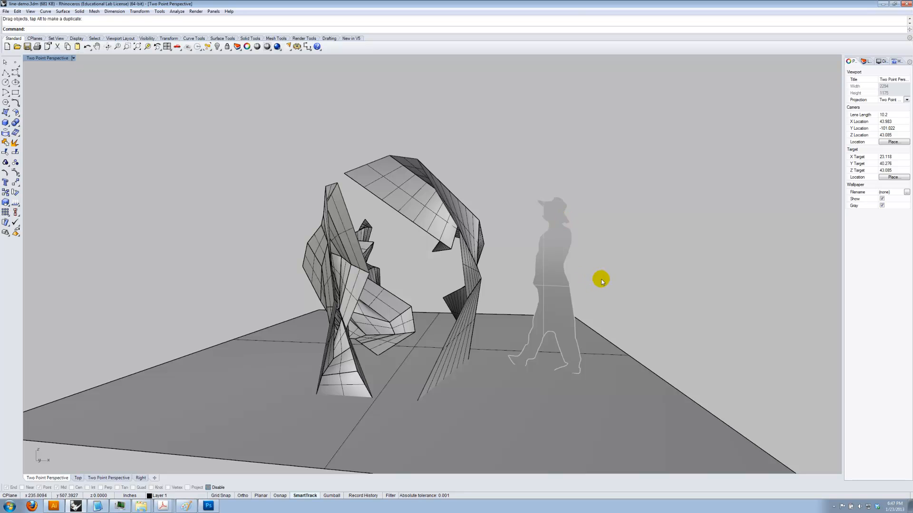
left_click_drag(606, 276, 612, 268)
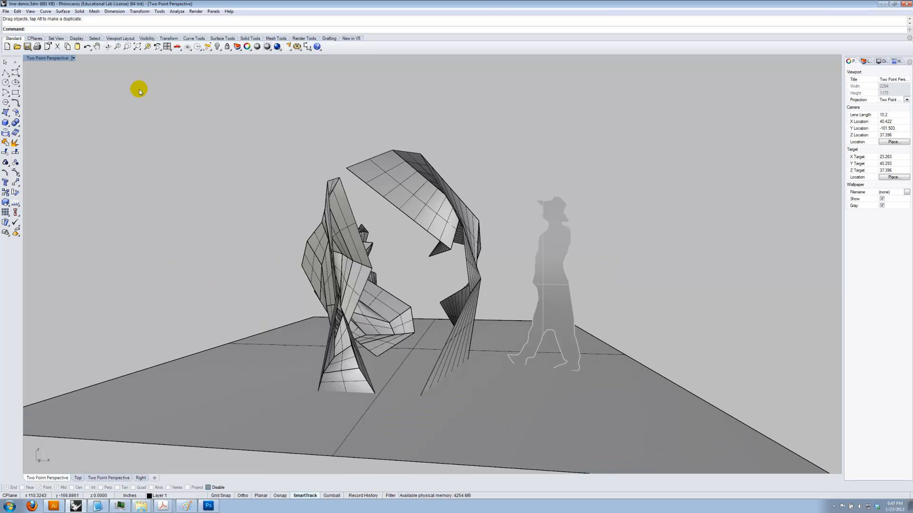
- Switch the perspective view to Rendered display and assign the ground surface's material by object
left_click(73, 59)
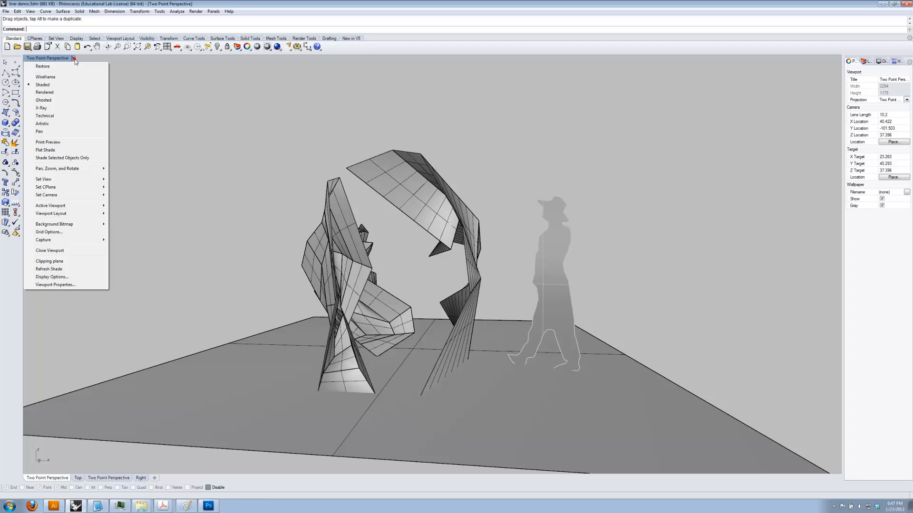
left_click(52, 87)
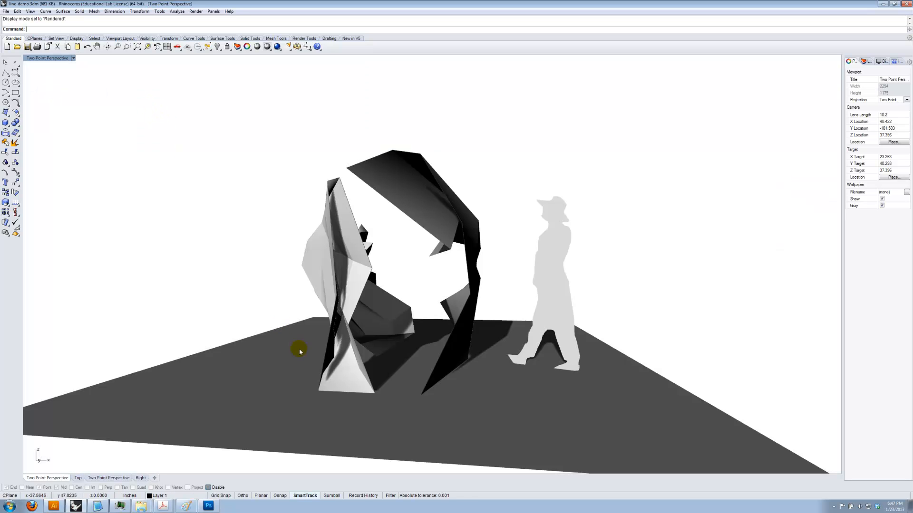
left_click(265, 374)
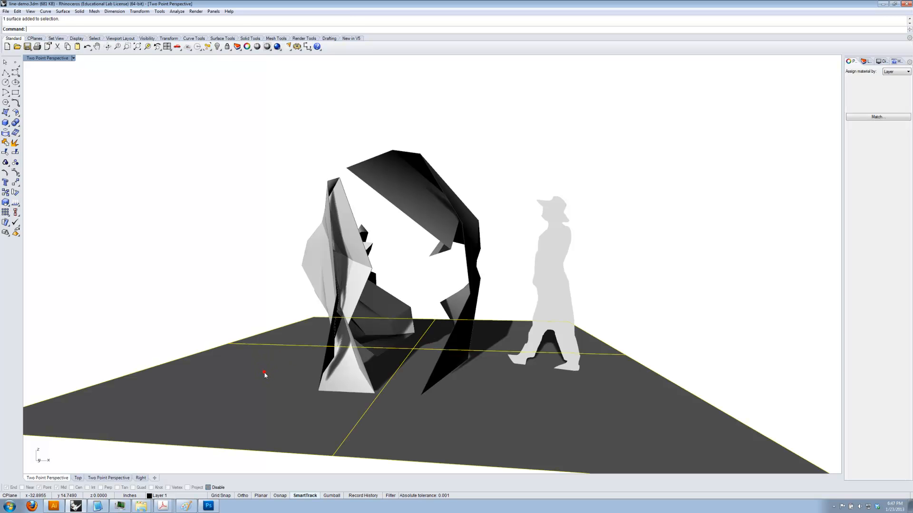
left_click(888, 82)
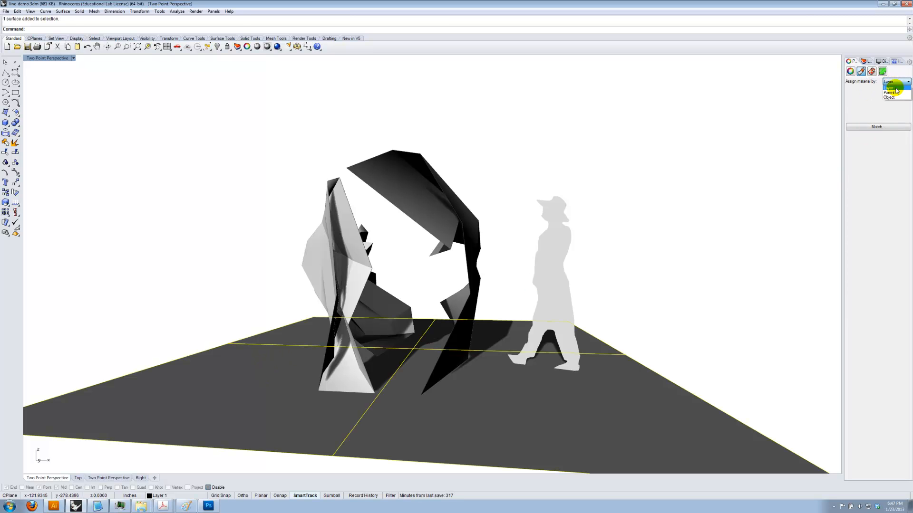
left_click(893, 98)
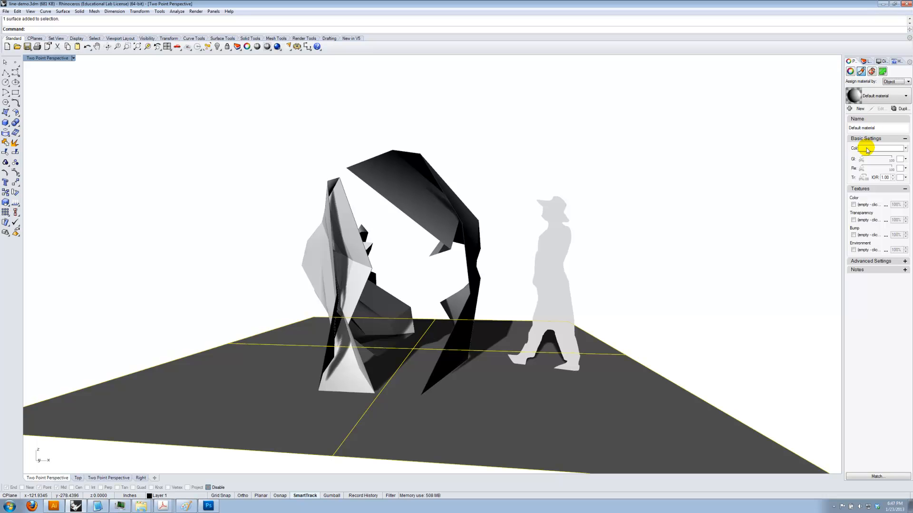
- Examine the colour, material list and assignment options for the ground surface's material, and deselect the surface
left_click(874, 148)
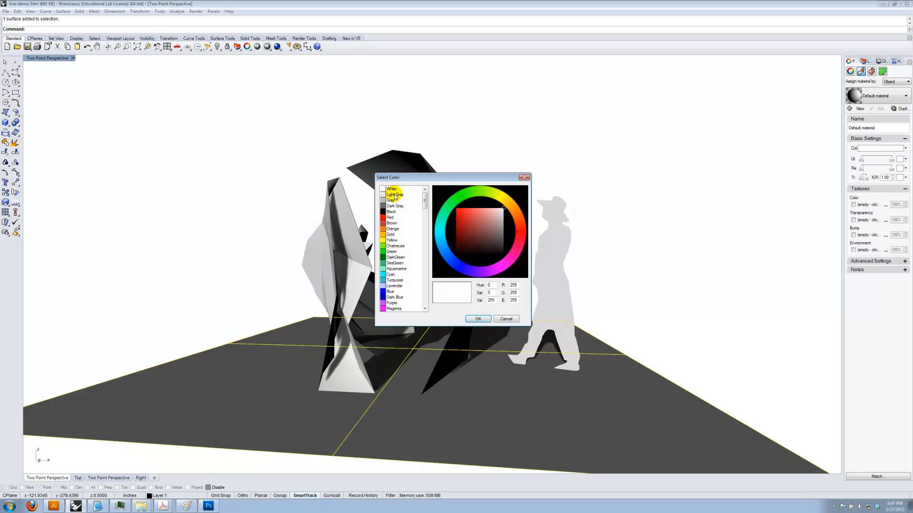
left_click(478, 319)
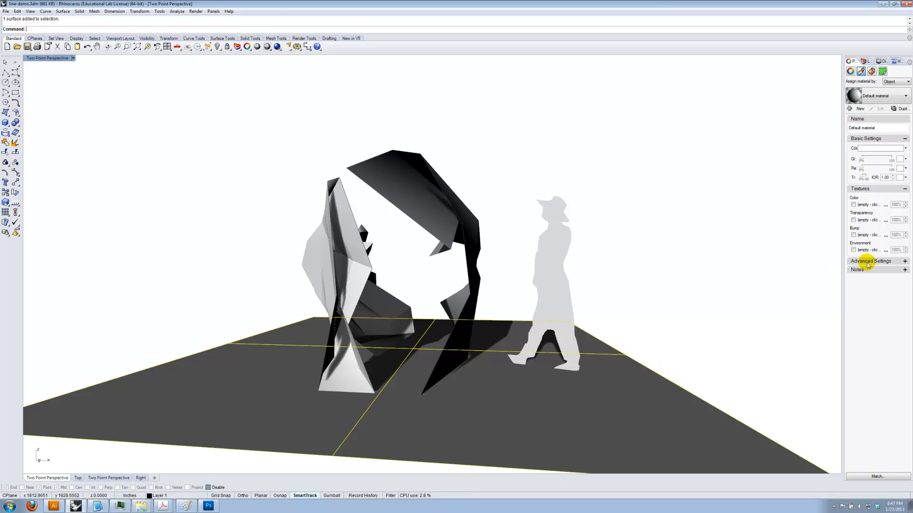
left_click(892, 98)
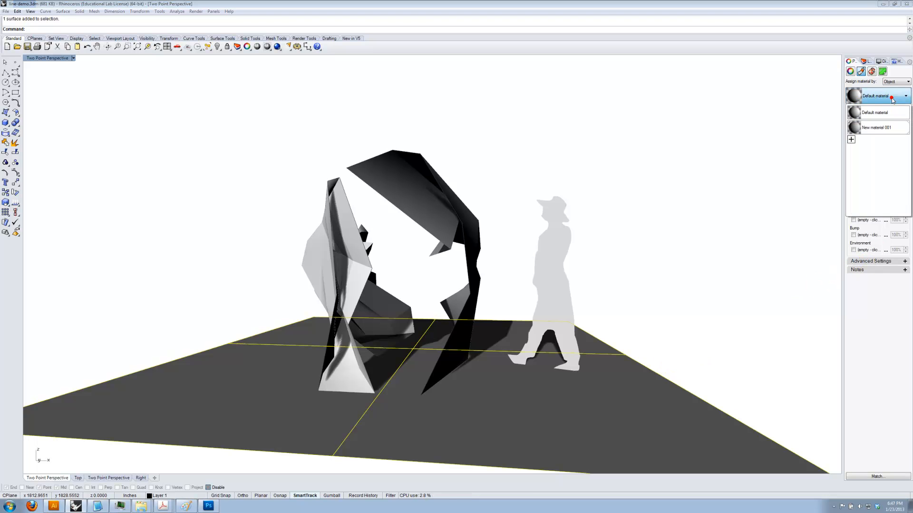
left_click(851, 139)
left_click(885, 229)
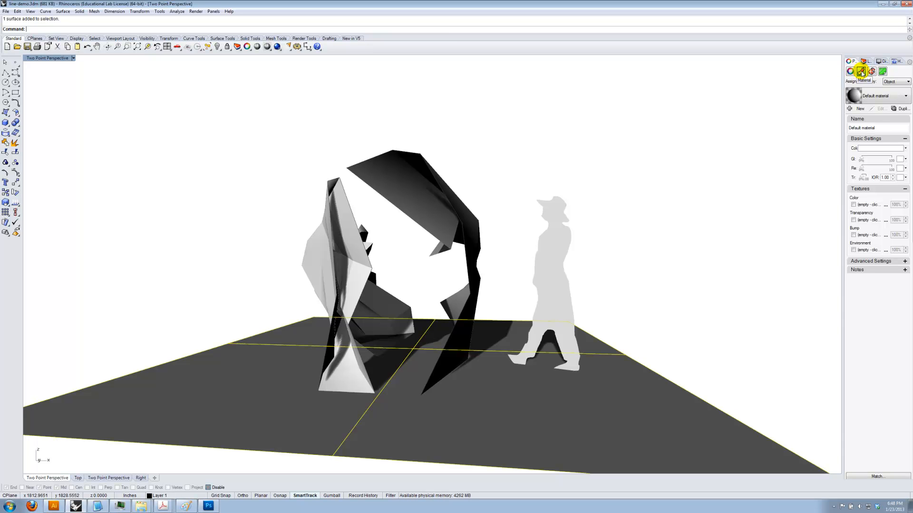
left_click(889, 83)
left_click(897, 98)
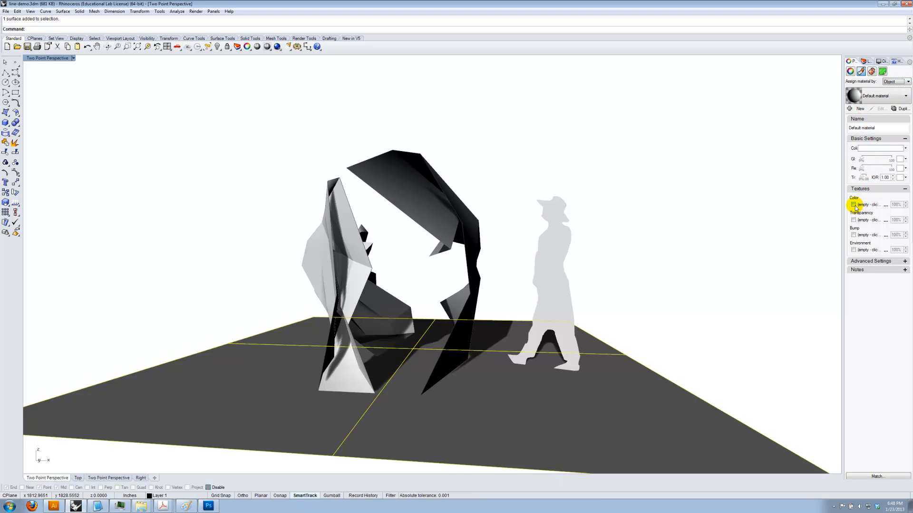
left_click(728, 321)
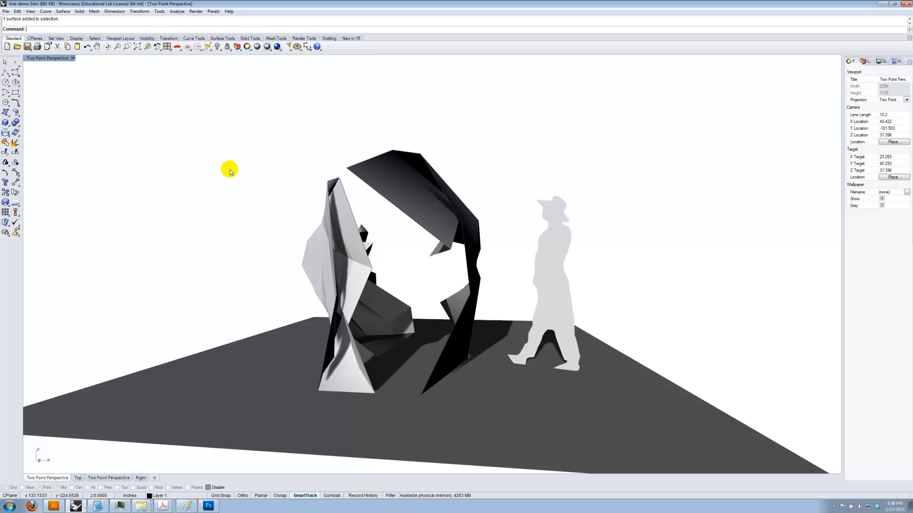
- Switch the two-point perspective view to Shaded display
left_click(74, 58)
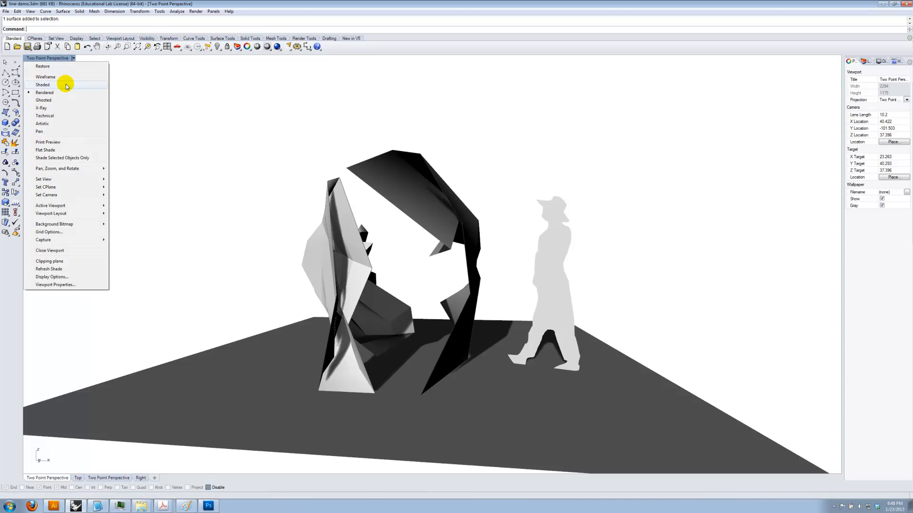
left_click(66, 85)
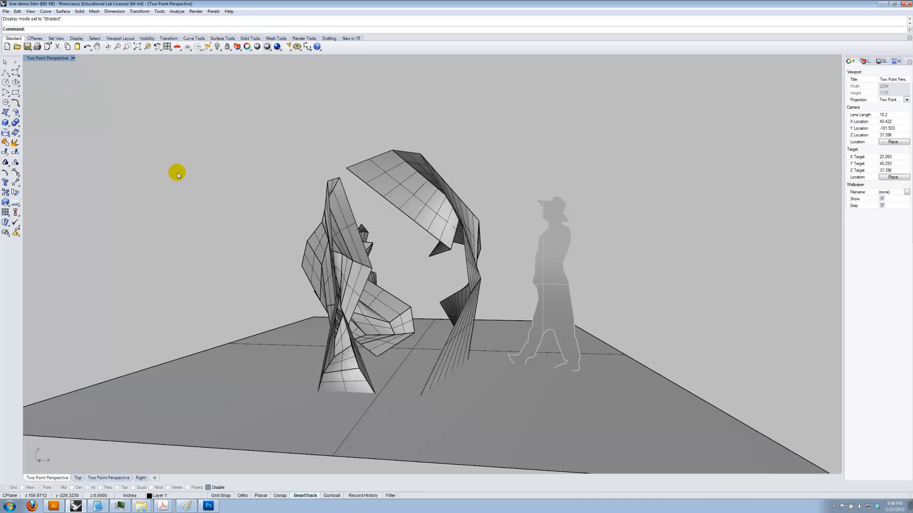
key("BackSpace")
key("BackSpace")
- Save the current perspective as the named view Two Point Perspective 1 and restore it in the viewport
left_click(30, 11)
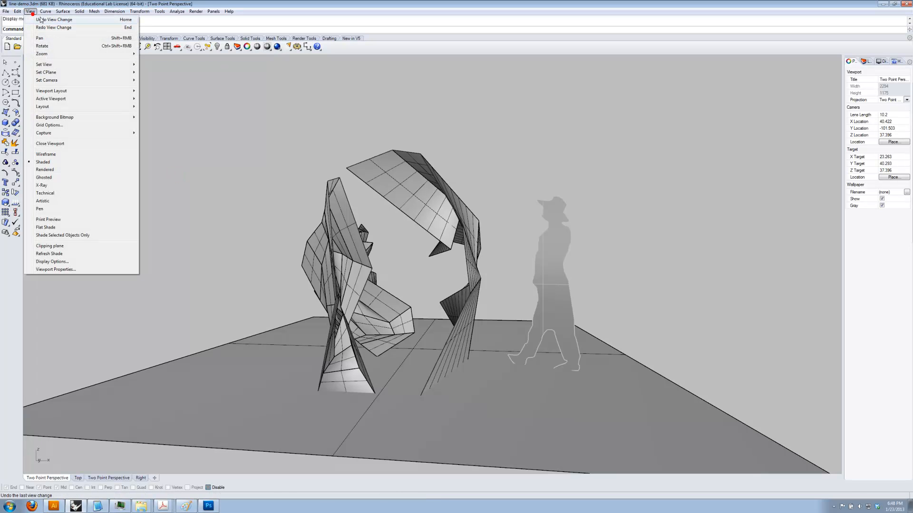
left_click(63, 63)
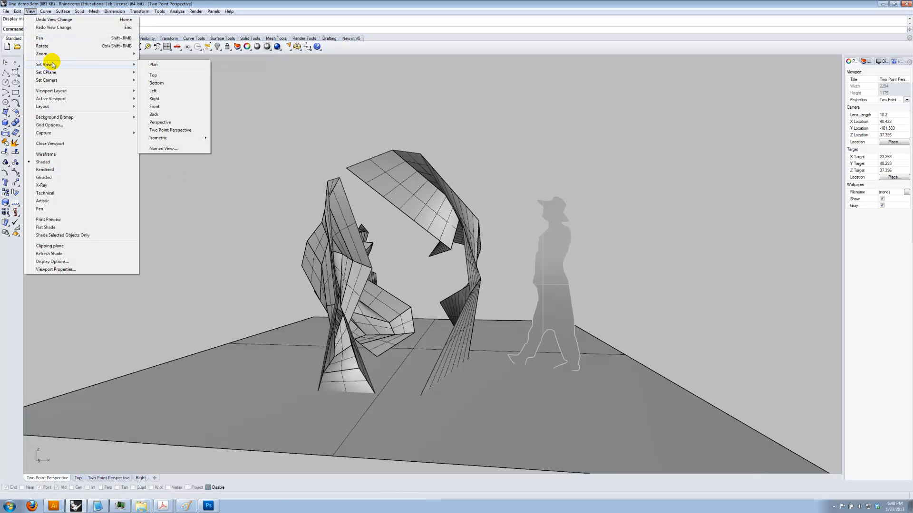
left_click(163, 148)
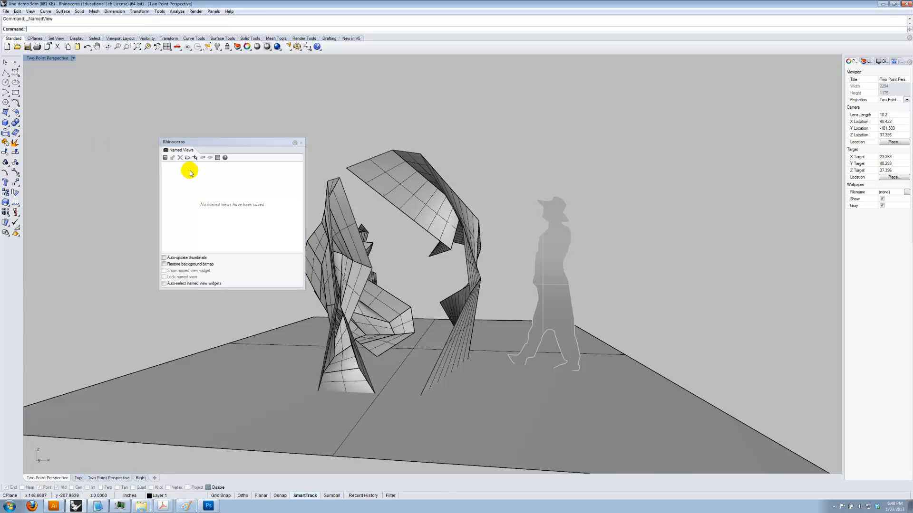
left_click(166, 158)
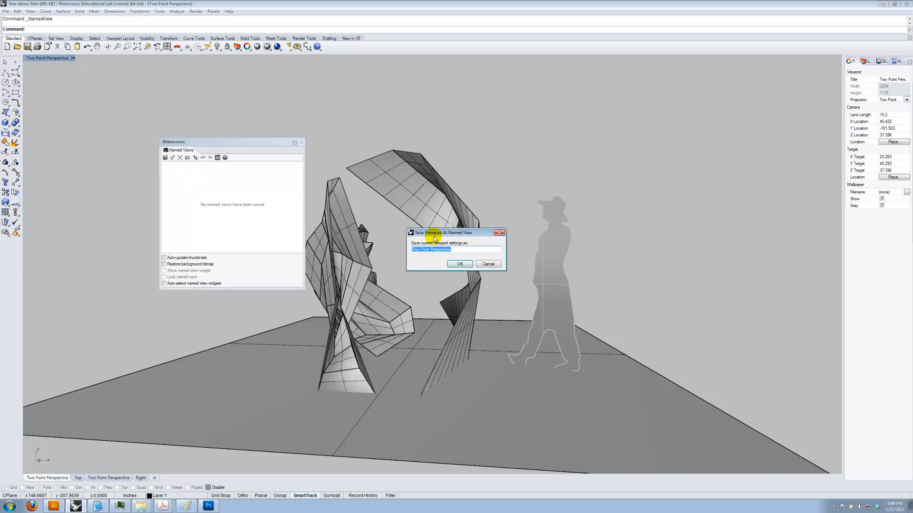
left_click(467, 264)
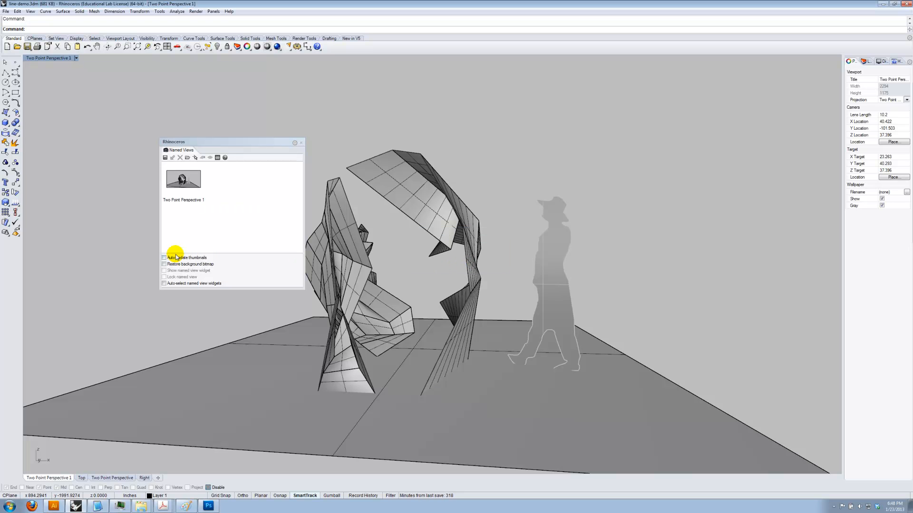
left_click(302, 143)
left_click(76, 58)
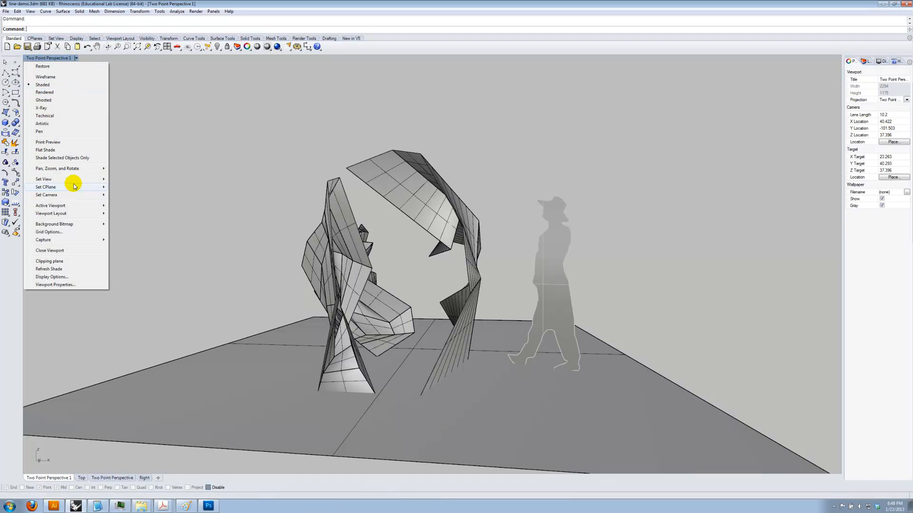
mouse_move(75, 180)
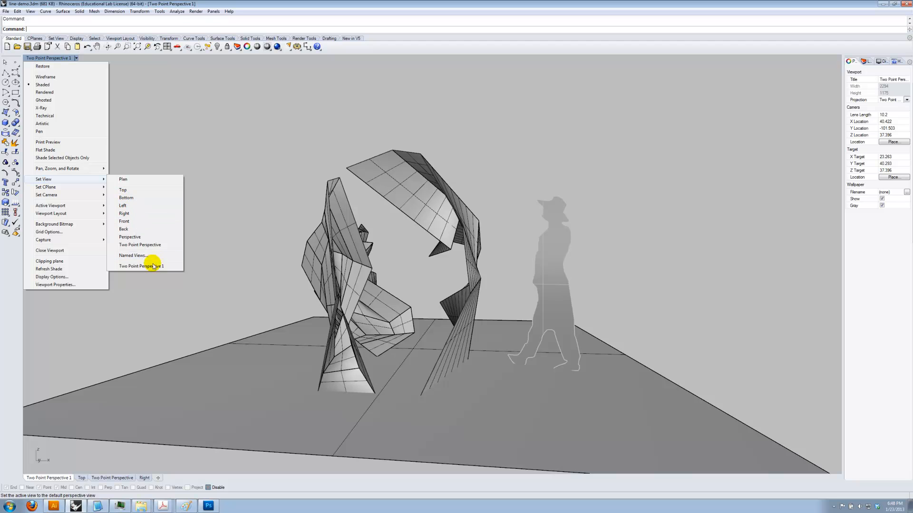
left_click(153, 265)
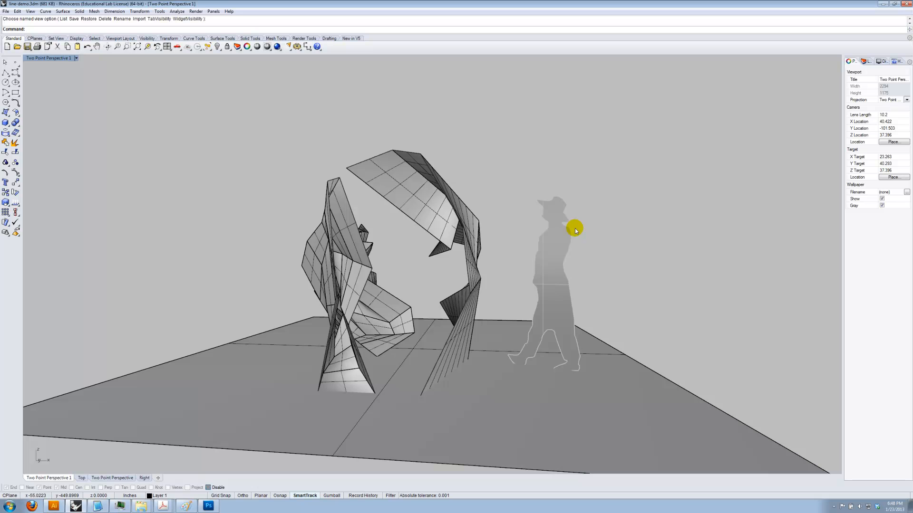
- Generate a Make2D drawing of all objects from the current view, with hidden lines shown and source layers maintained
type("e")
key("Return")
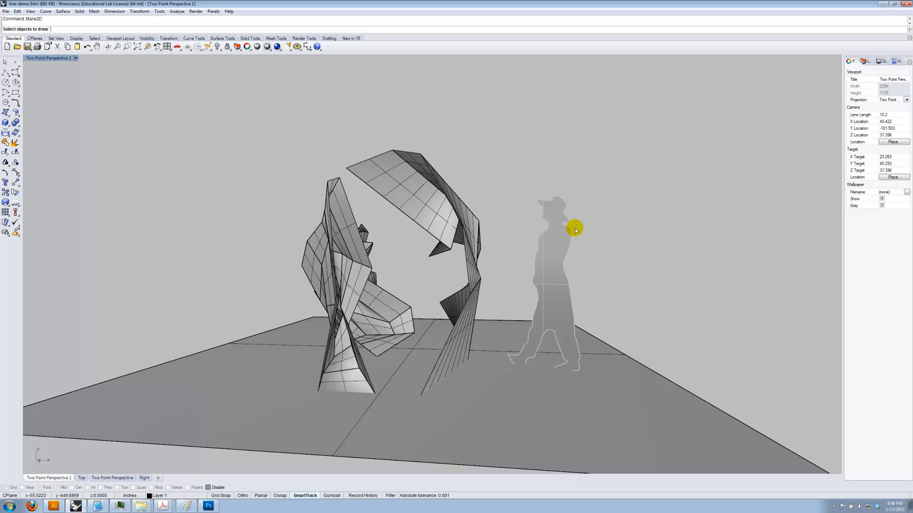
key("ctrl+a")
key("Return")
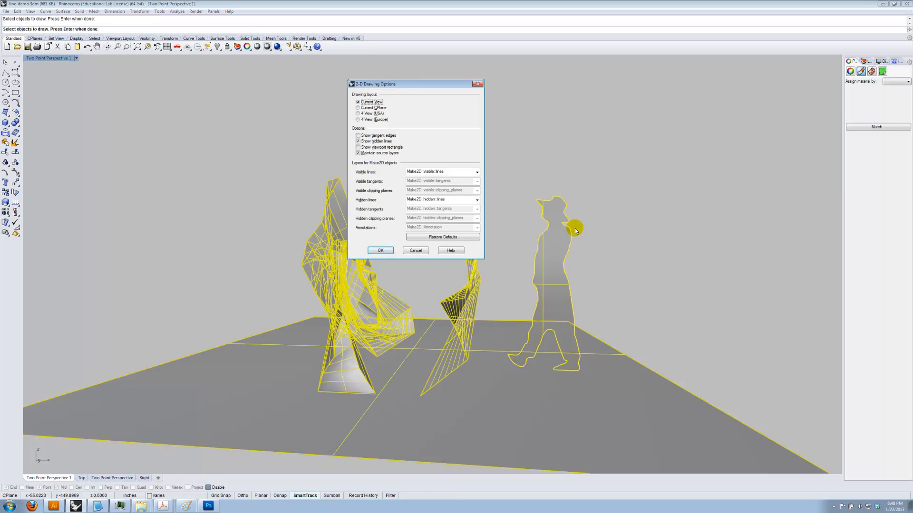
key("Return")
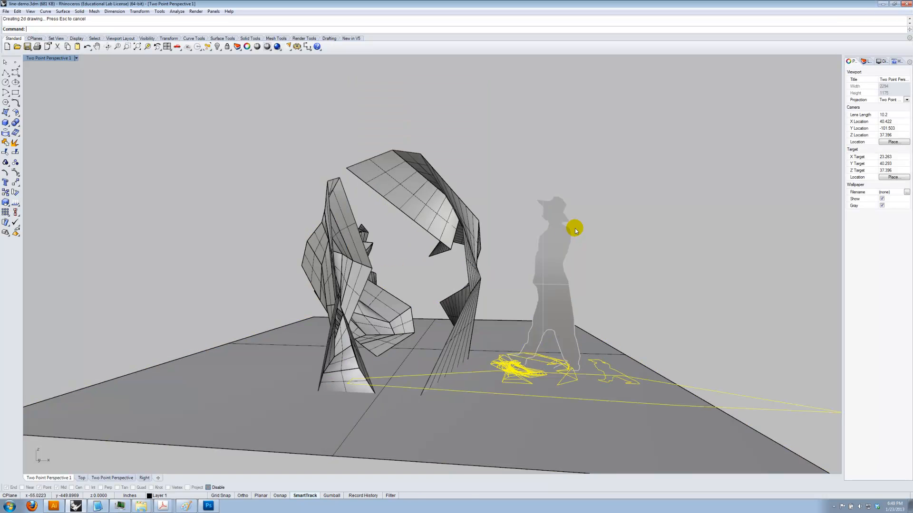
- Examine the 2D perspective linework in the Top view and undo the Make2D
type("top")
key("Return")
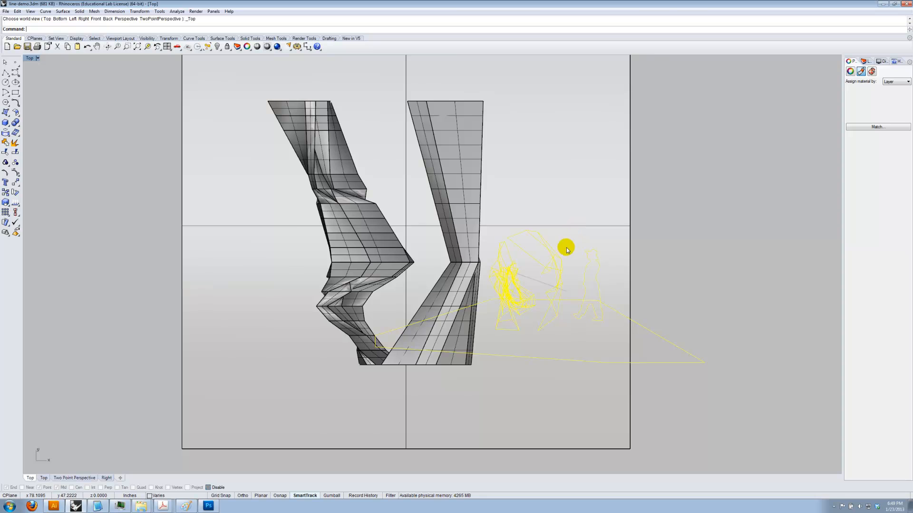
scroll(568, 246, "up", 2)
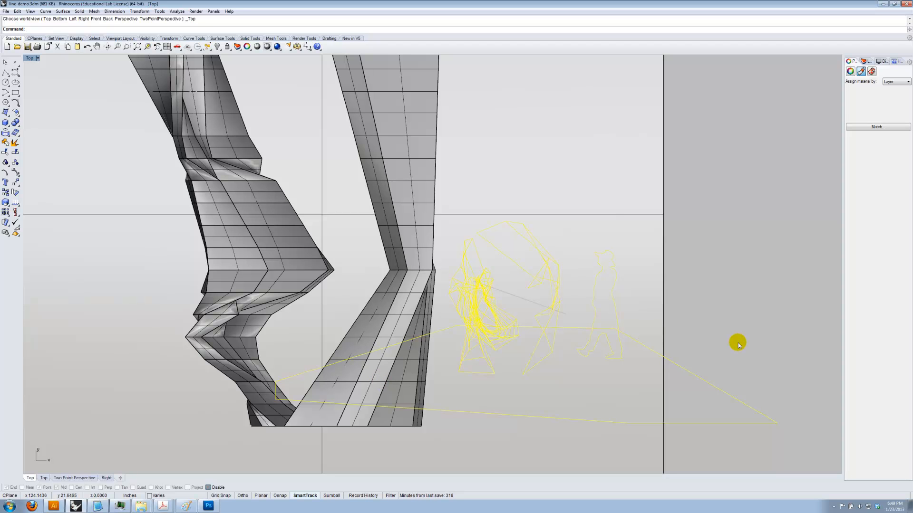
key("ctrl+z")
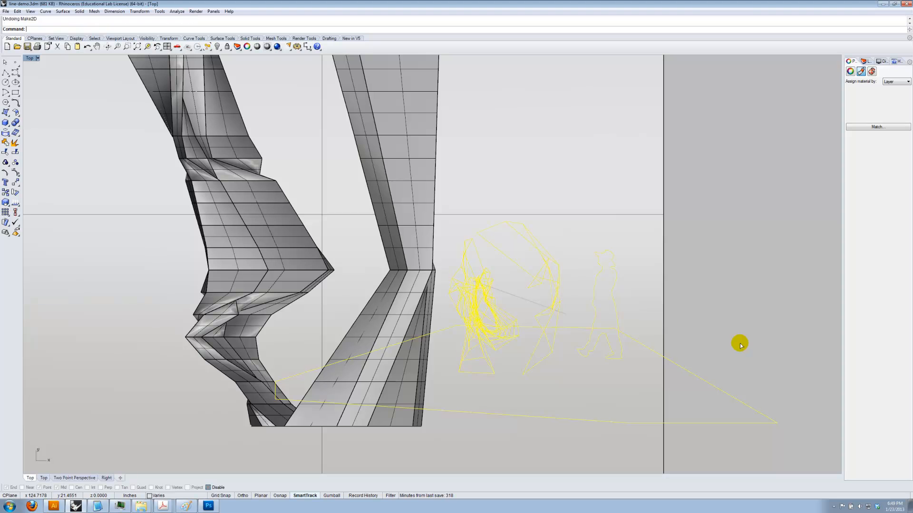
- Restore the named view Two Point Perspective 1 and show it in Rendered display
left_click(33, 58)
mouse_move(72, 179)
left_click(157, 265)
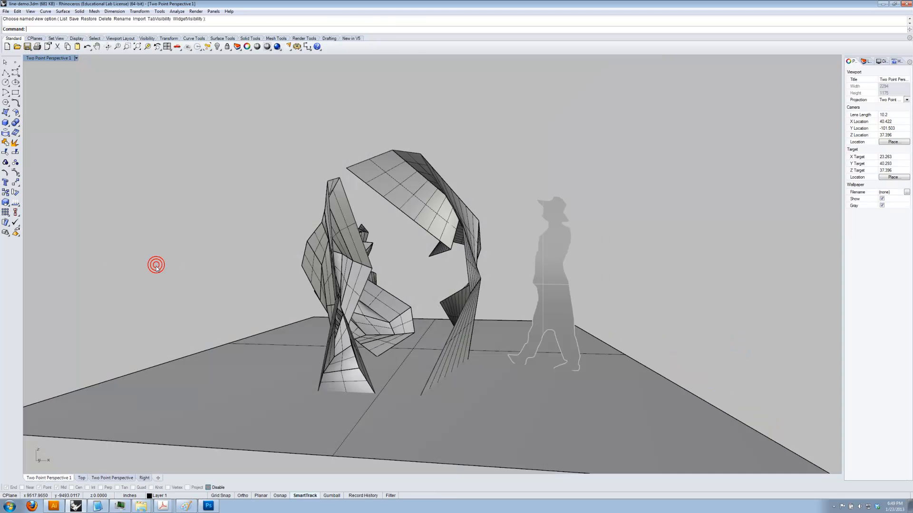
left_click(76, 57)
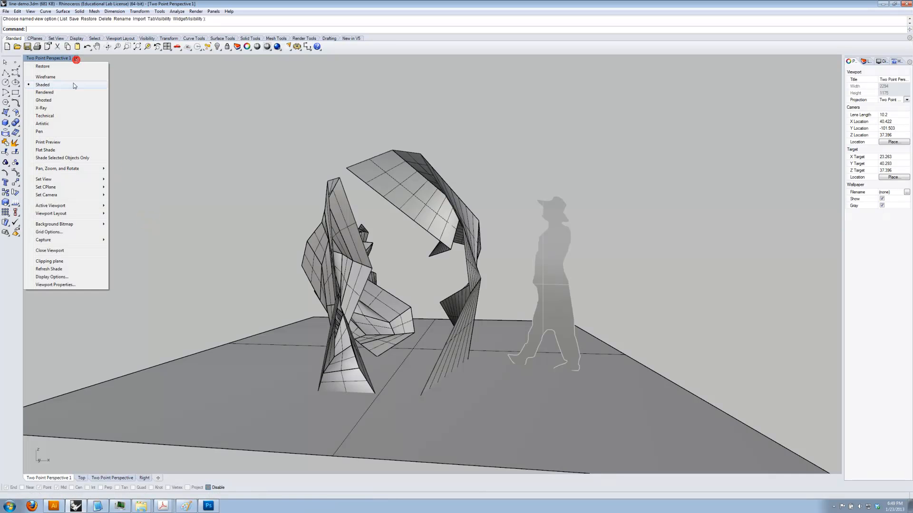
left_click(57, 94)
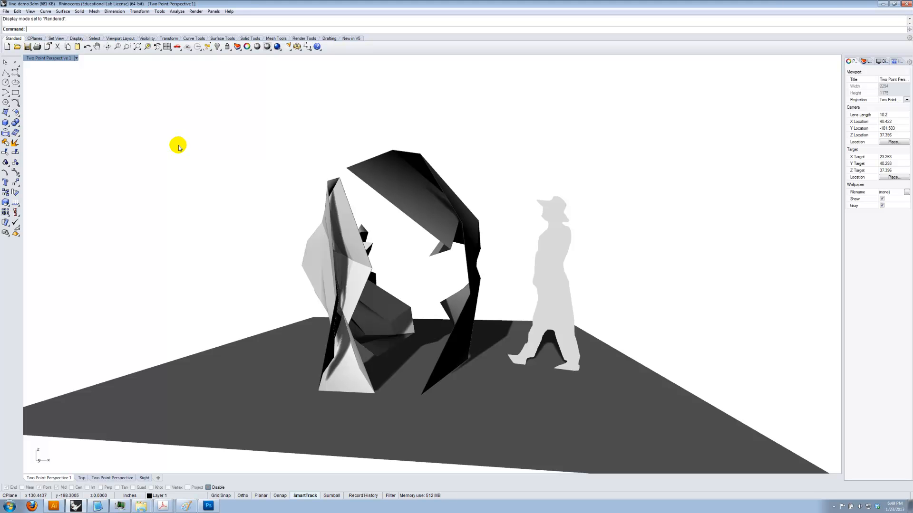
- Return the viewport to Shaded display and set it to the Top view, leaving no object selected
left_click(79, 60)
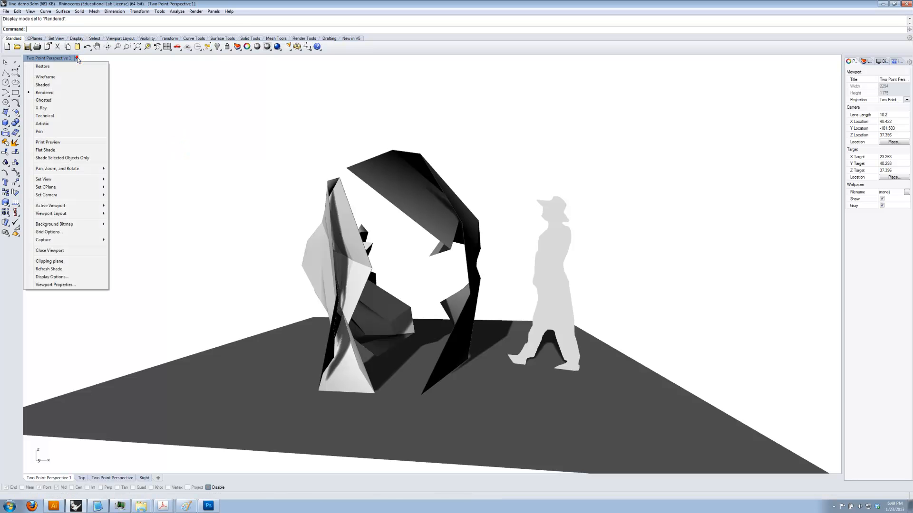
left_click(66, 86)
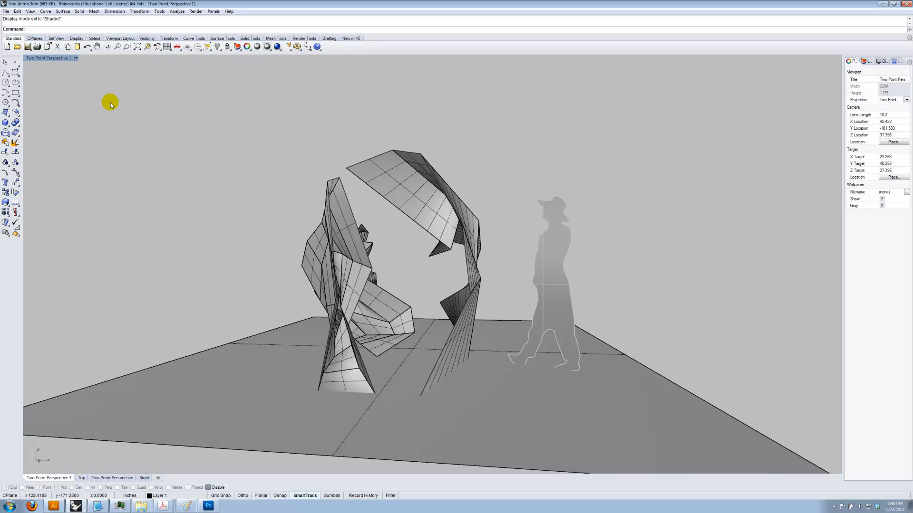
type("top")
right_click(110, 103)
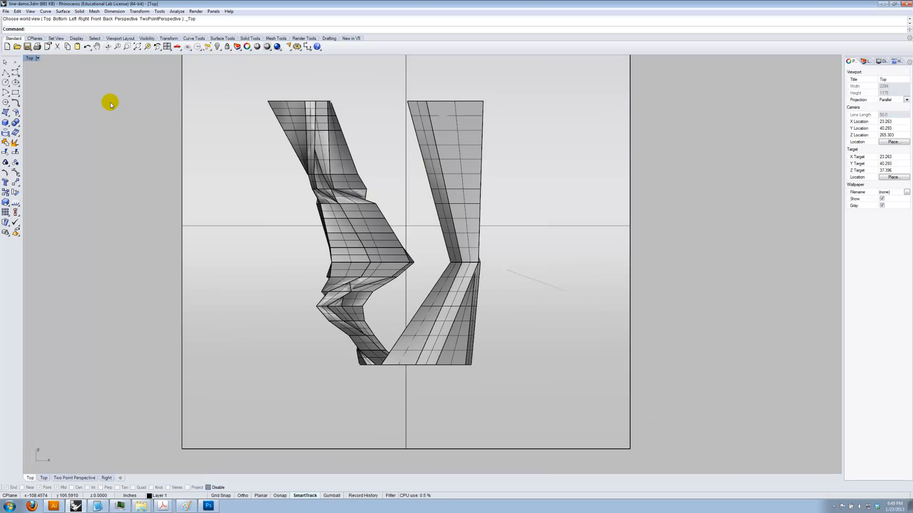
left_click(440, 112)
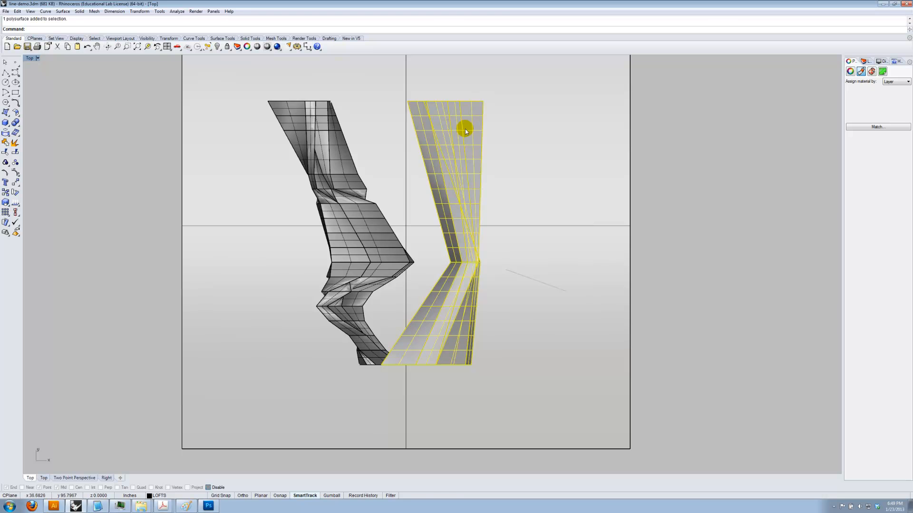
left_click(719, 198)
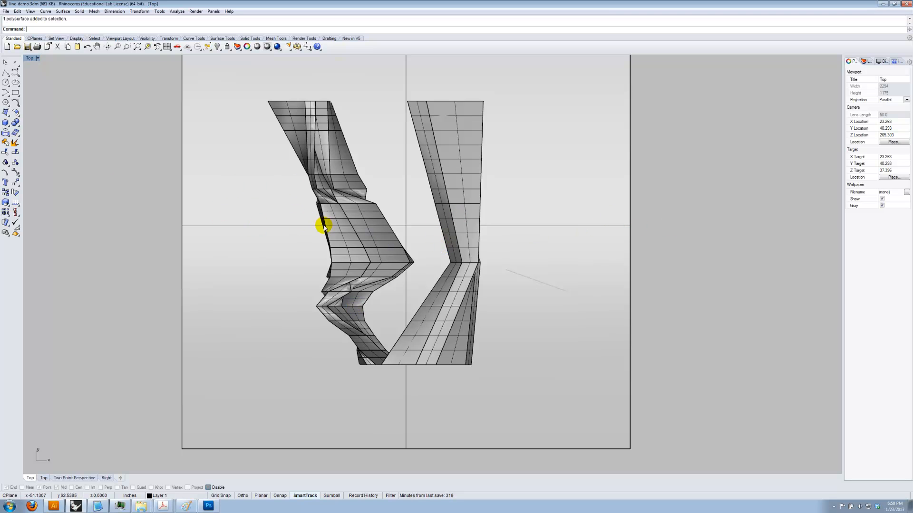
- Draw a straight horizontal polyline with Ortho on across both lofted structures in plan, extending past their outer sides
left_click(5, 73)
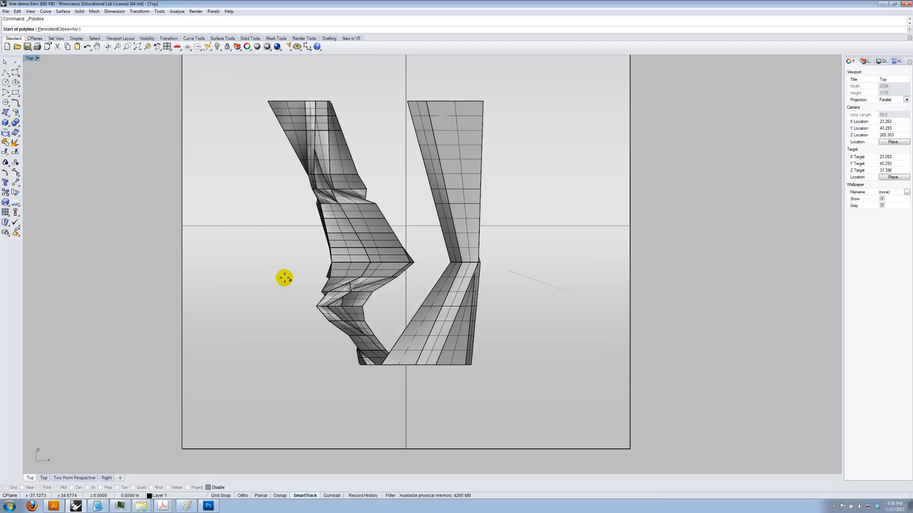
key("Escape")
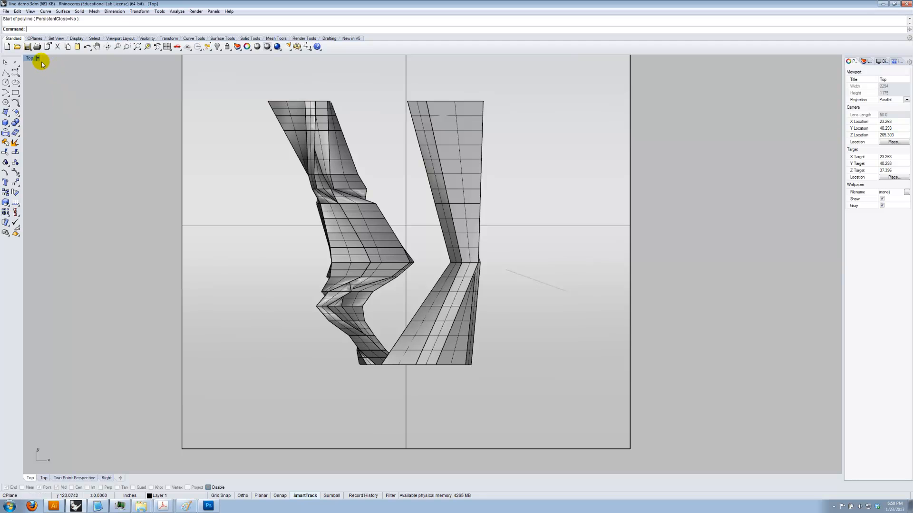
left_click(5, 72)
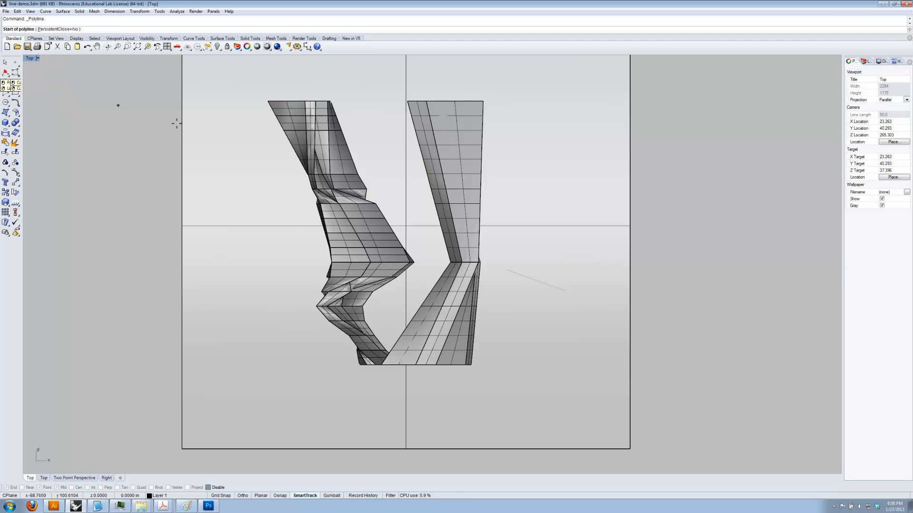
left_click(234, 244)
key("F8")
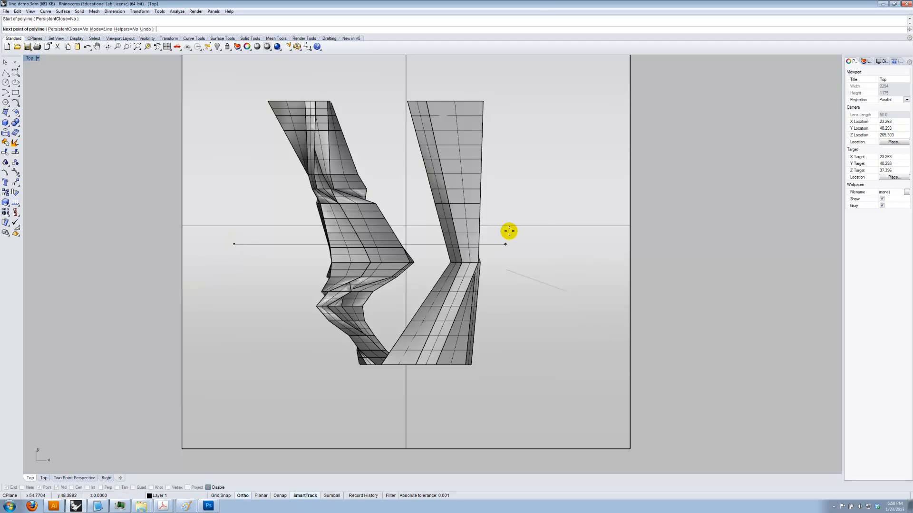
left_click(553, 232)
right_click(555, 237)
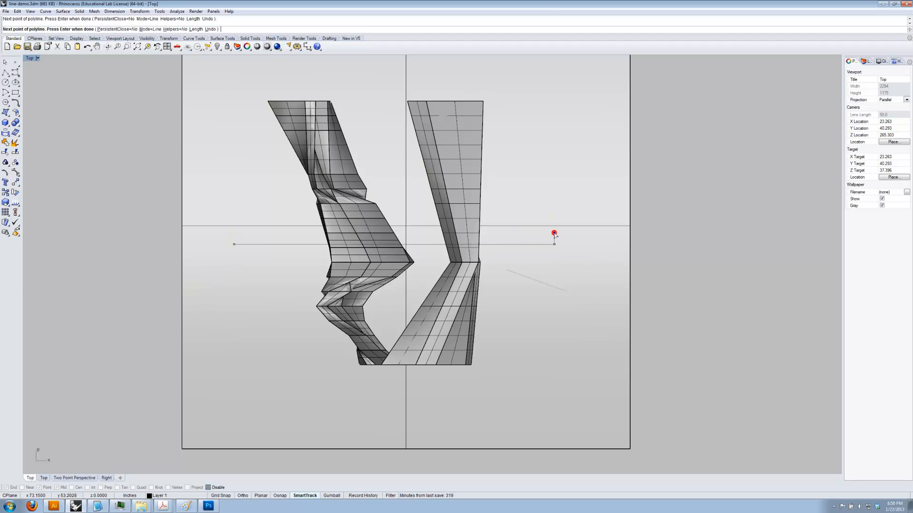
- Set the viewport to the Perspective view and select both lofted structures
left_click(38, 58)
mouse_move(50, 180)
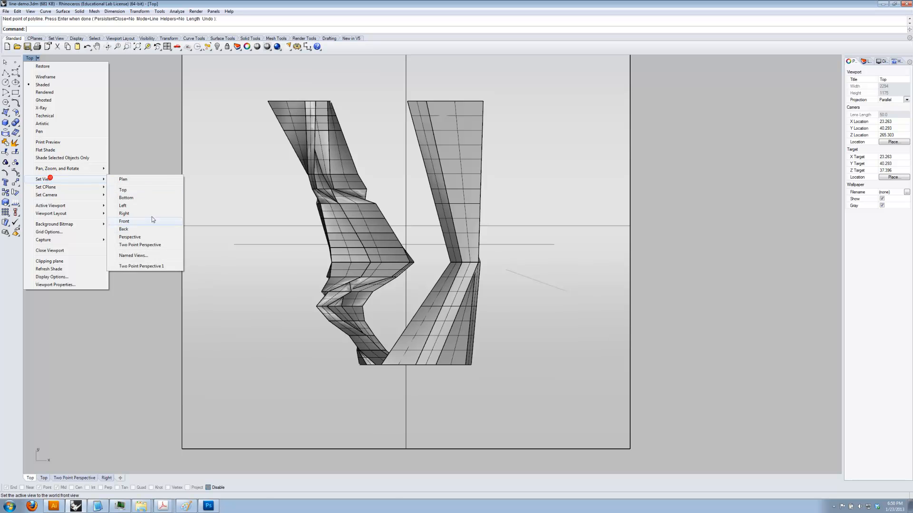
left_click(152, 237)
left_click_drag(333, 259, 397, 263)
left_click(407, 270)
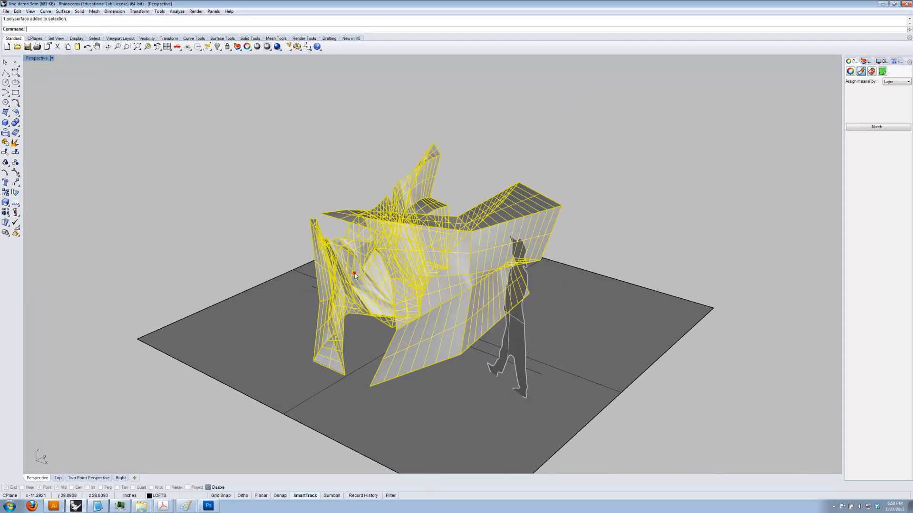
- Cut a section through both structures with Section, using end object snaps to pick both endpoints of the horizontal polyline
type("Section")
key("Return")
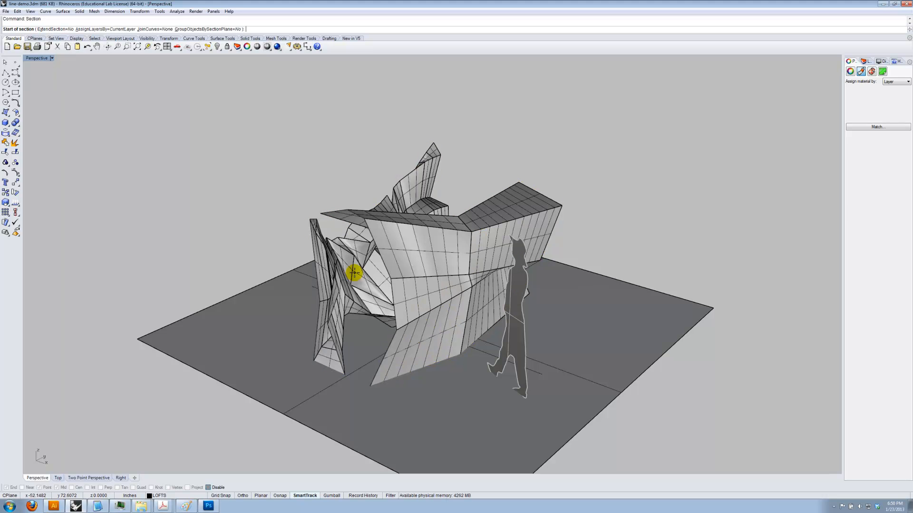
left_click_drag(356, 280, 466, 300)
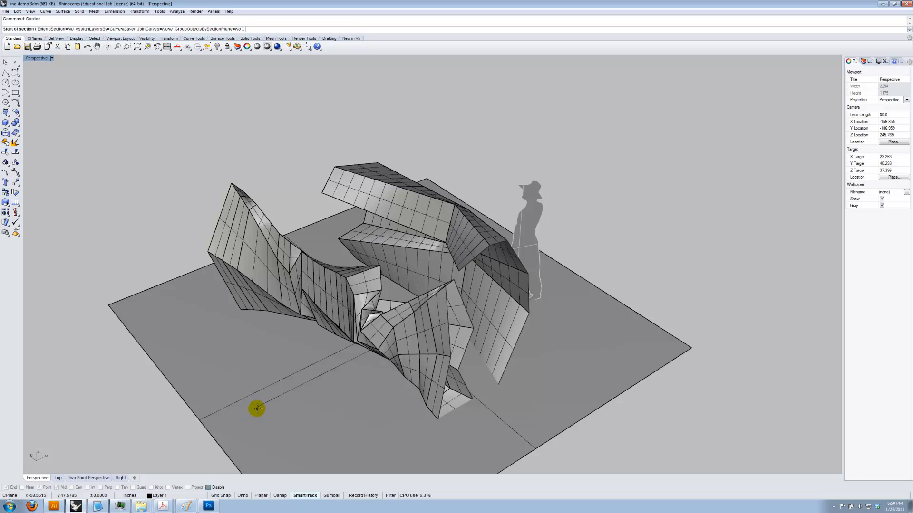
left_click(217, 487)
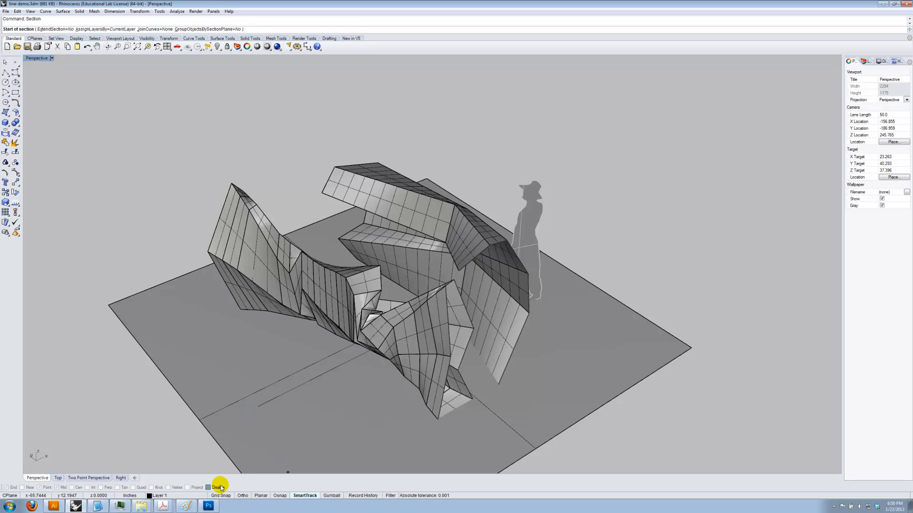
left_click(258, 407)
left_click_drag(453, 309, 399, 309)
left_click_drag(521, 325, 579, 342)
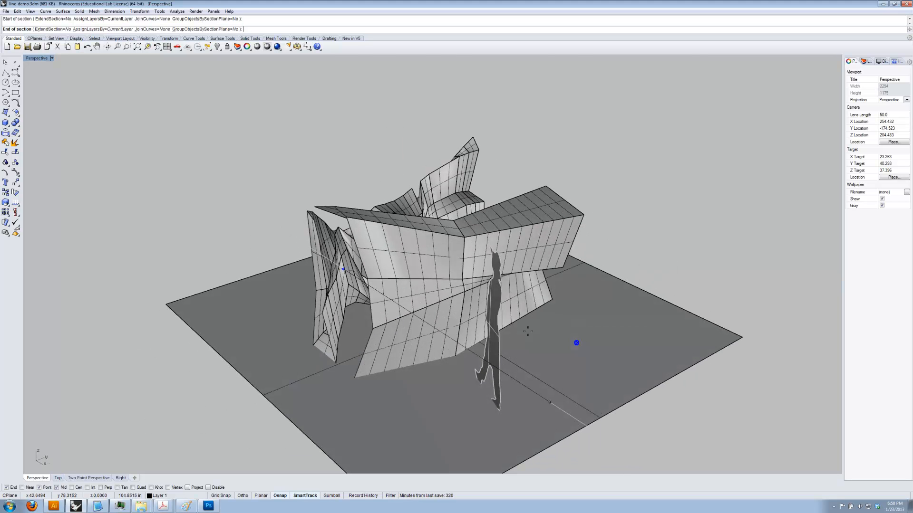
left_click(525, 388)
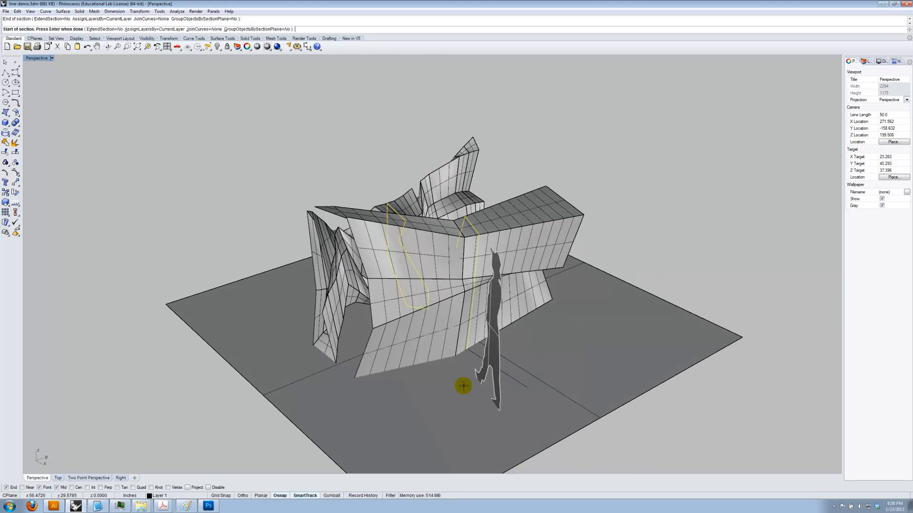
left_click_drag(434, 393, 526, 249)
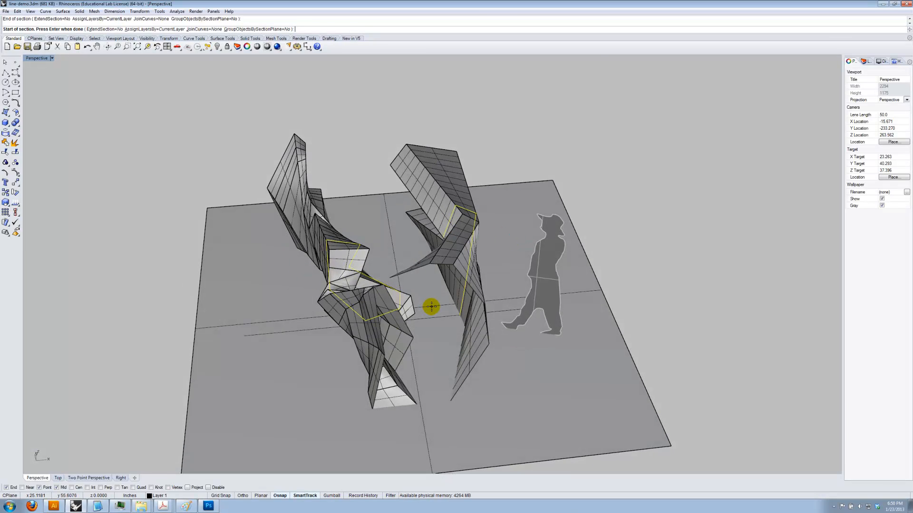
key("Return")
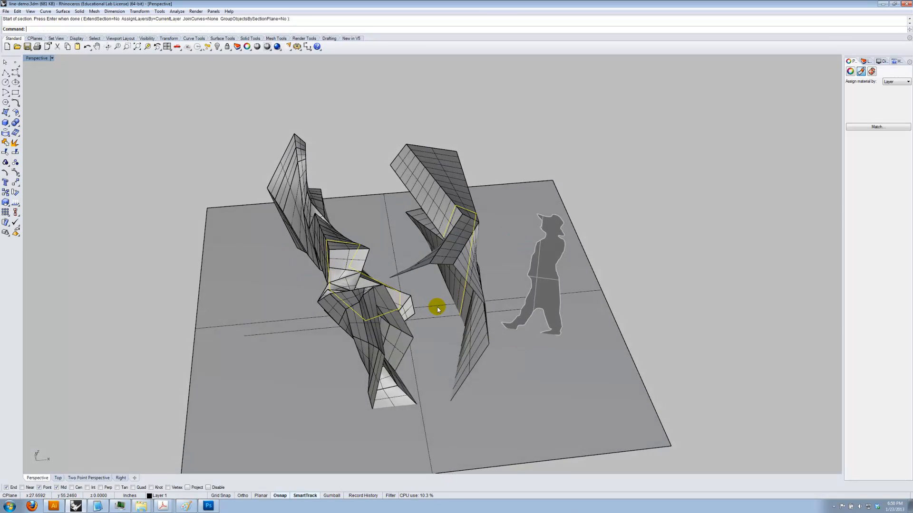
- Create a layer named section and make it the current layer
left_click(864, 62)
left_click_drag(687, 295, 655, 287)
left_click(881, 230)
left_click(881, 230)
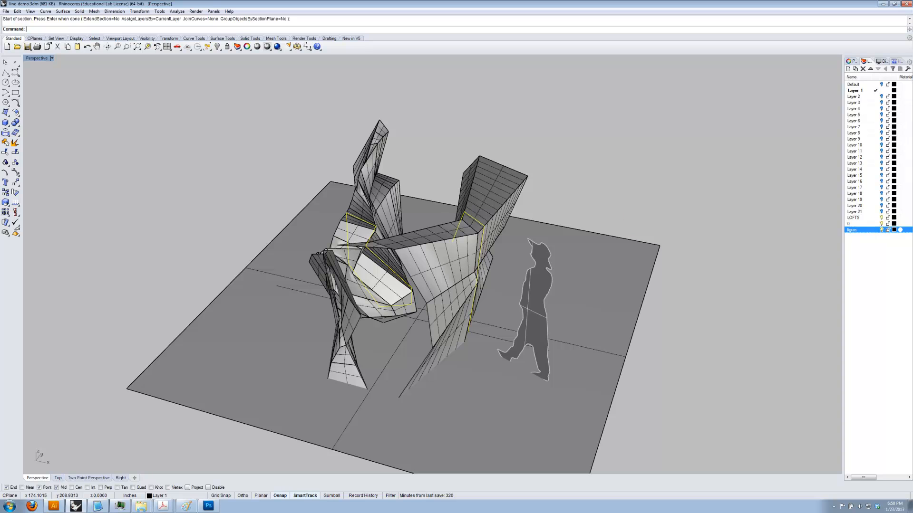
left_click(848, 69)
left_click(882, 252)
double_click(864, 236)
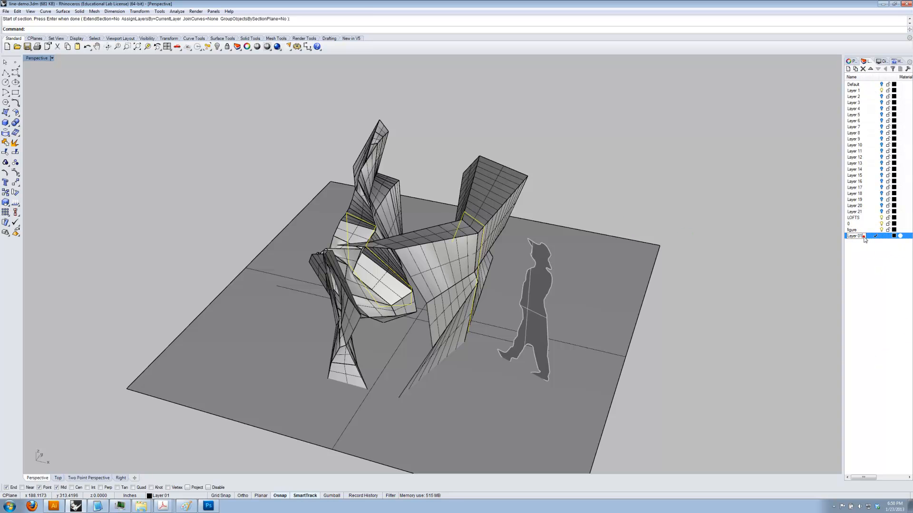
type("section")
left_click(877, 251)
- Move the selected section curves to the section layer, make the figure layer current and clear the selection
right_click(864, 236)
left_click(876, 347)
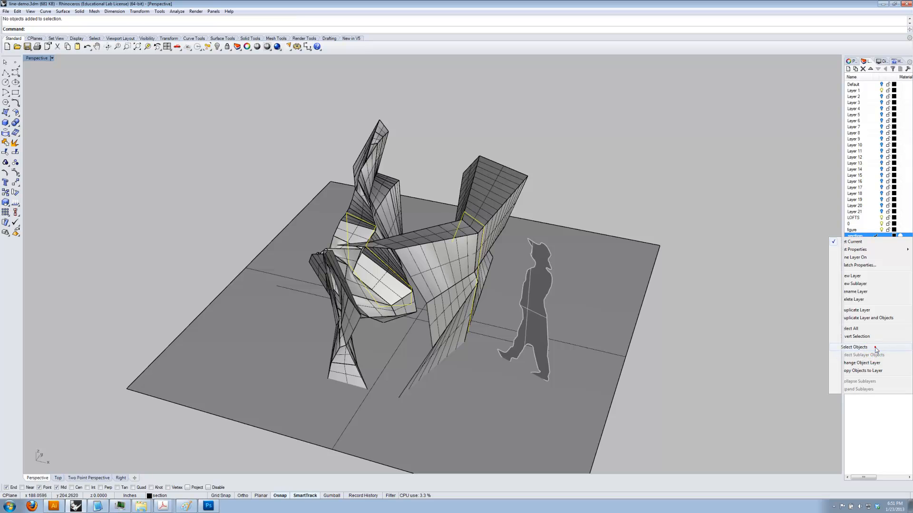
right_click(866, 243)
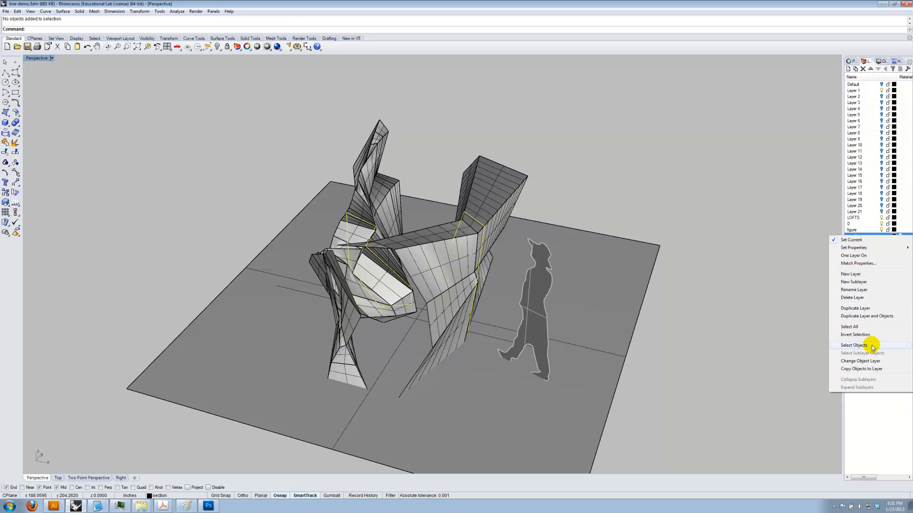
left_click(873, 359)
left_click(871, 230)
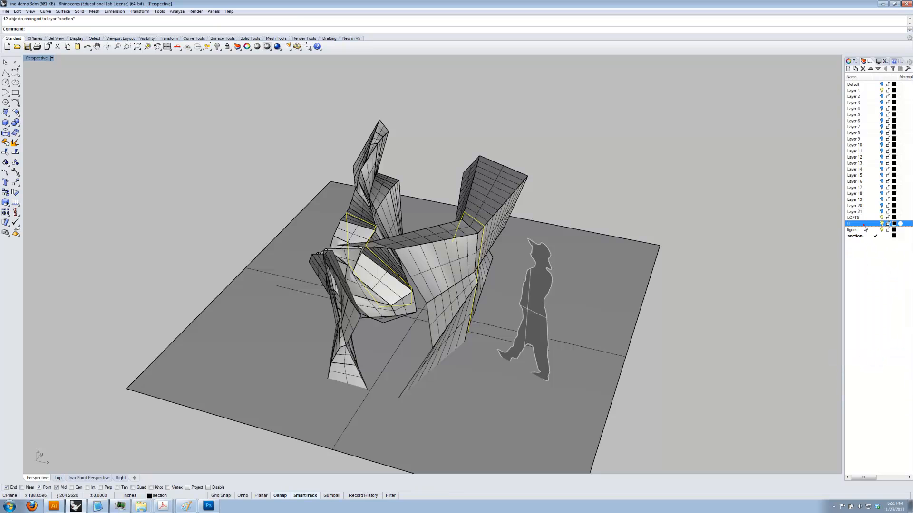
left_click(881, 237)
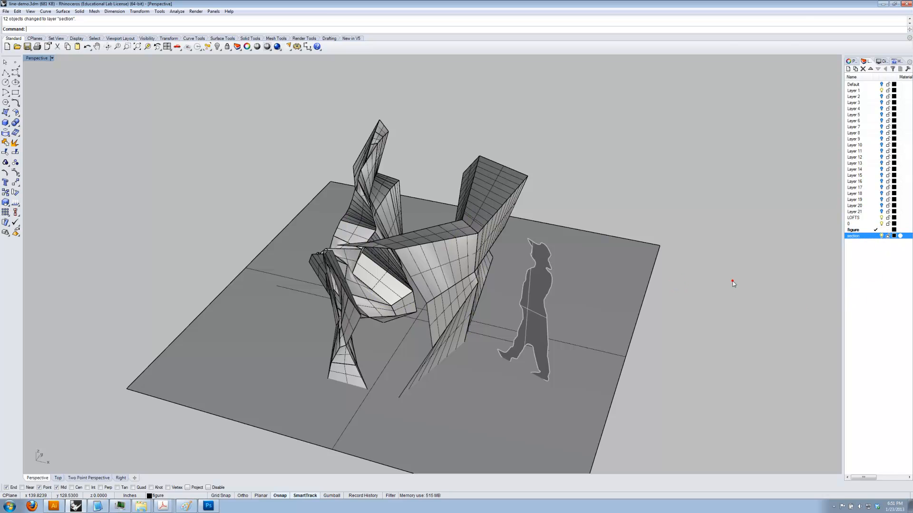
left_click(735, 341)
- Show the Top view and hide the ground plane and the scale figure
type("top")
key("Return")
left_click_drag(680, 442, 532, 278)
type("Hi")
key("Return")
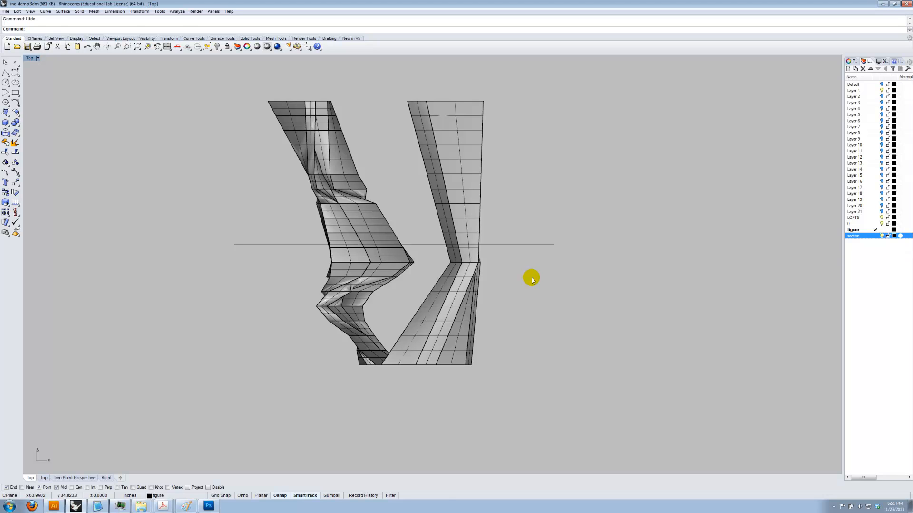
- Trim both lofted structures with the horizontal polyline, removing the portions on its front side in plan
key("Return")
left_click_drag(517, 229, 517, 230)
right_click(564, 333)
left_click_drag(258, 259, 257, 247)
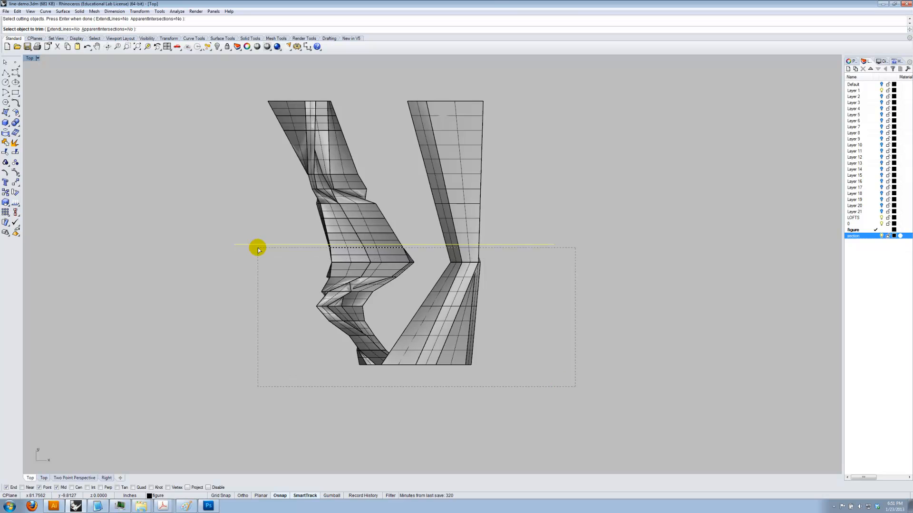
left_click_drag(304, 335, 302, 330)
right_click(300, 323)
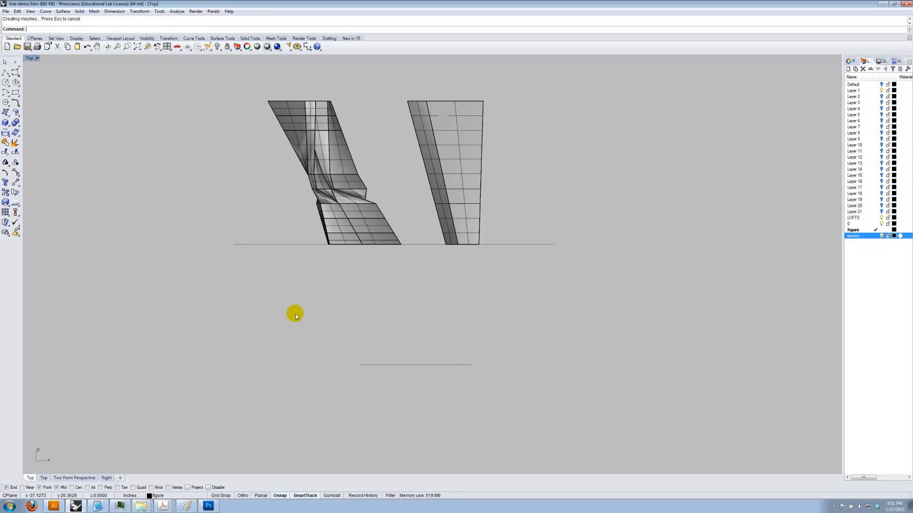
- Set the viewport to the Perspective view and turn off Layer 1 to hide the cutting line and leftover profile curves
left_click(37, 58)
mouse_move(54, 179)
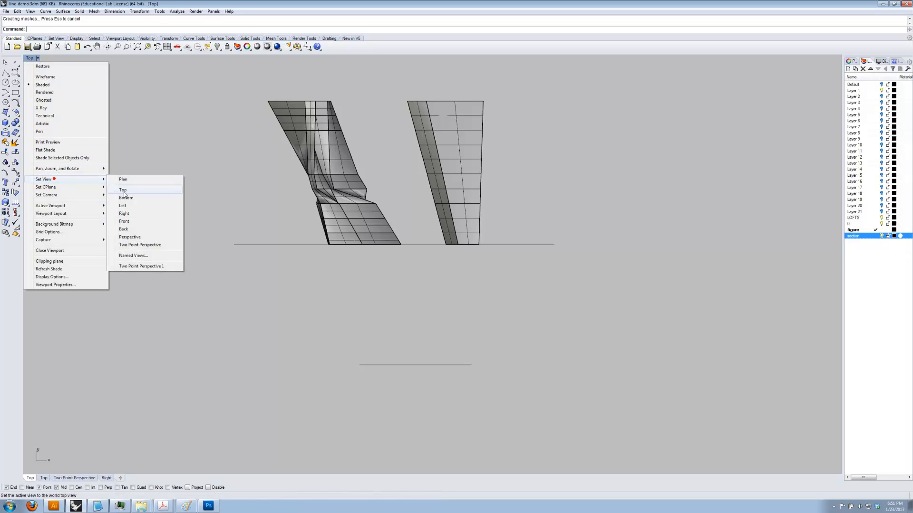
left_click(136, 234)
left_click_drag(443, 367, 377, 369)
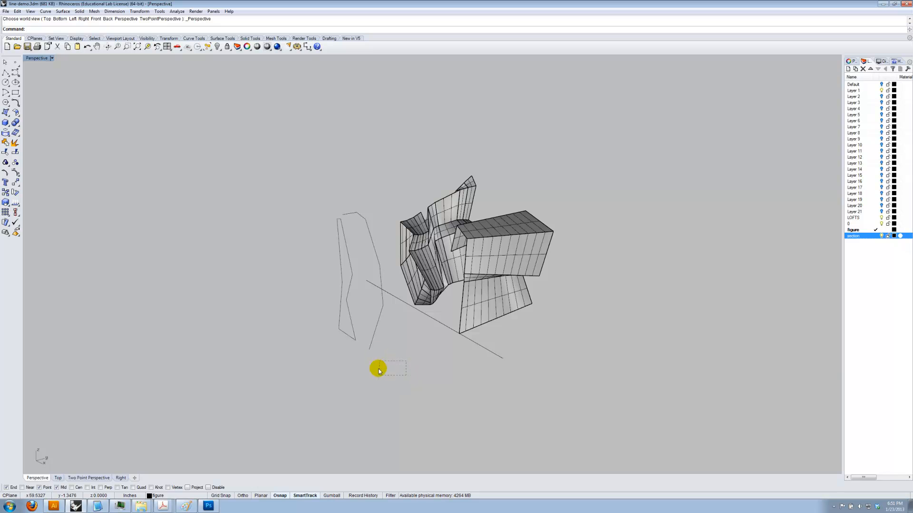
left_click(881, 90)
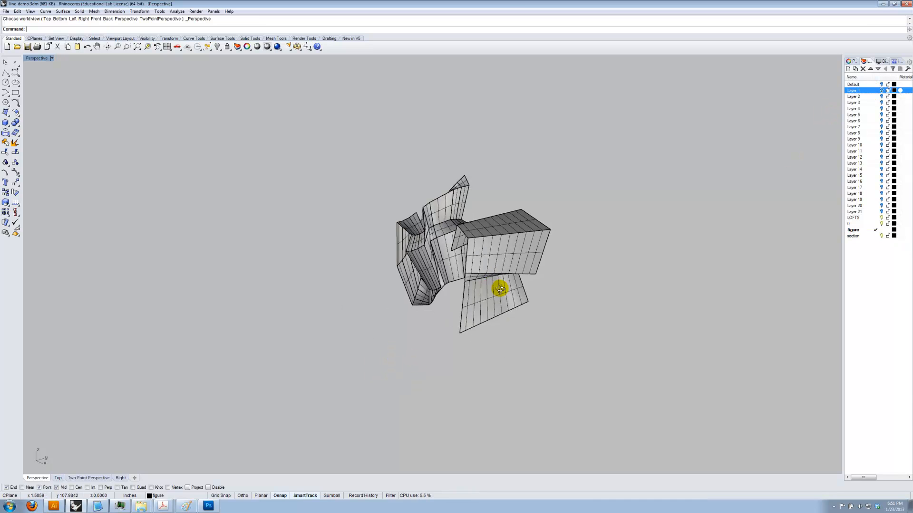
left_click_drag(626, 272, 591, 269)
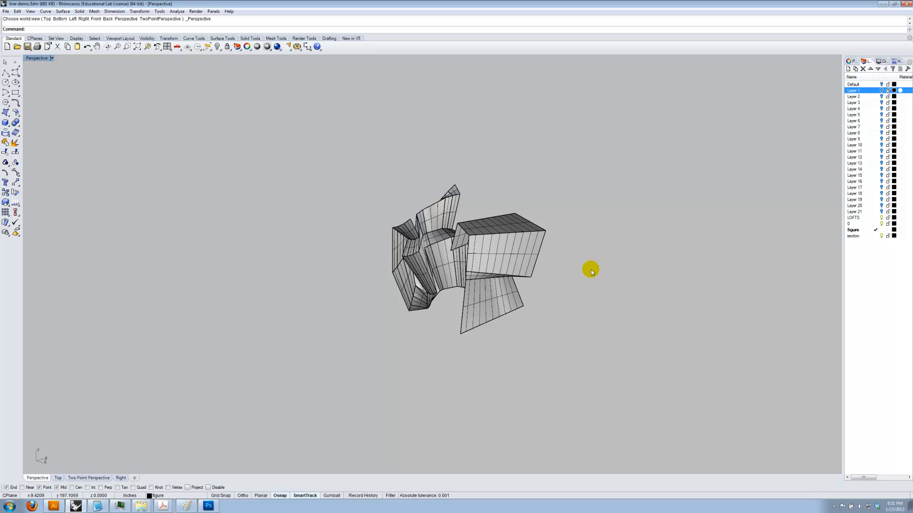
- Set the viewport to the Front view and toggle the LOFTS layer off and on to check the section curves
type("t")
key("Return")
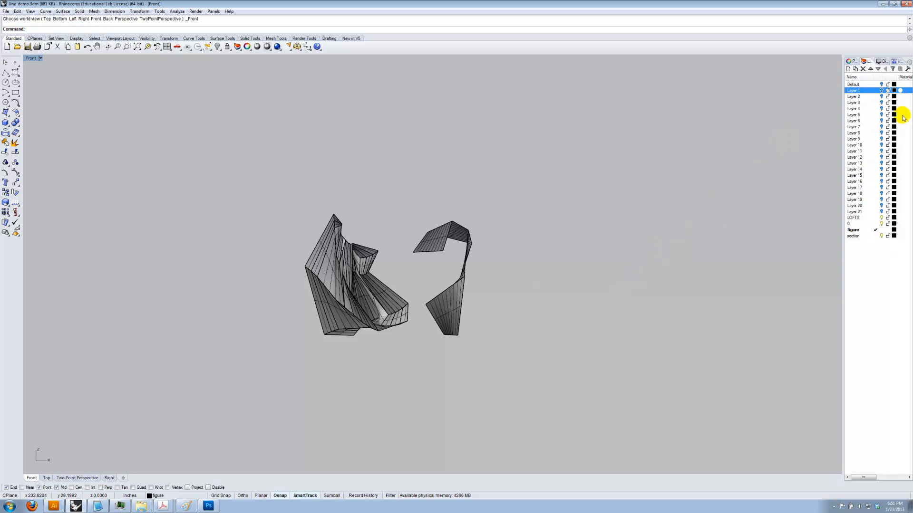
left_click(880, 218)
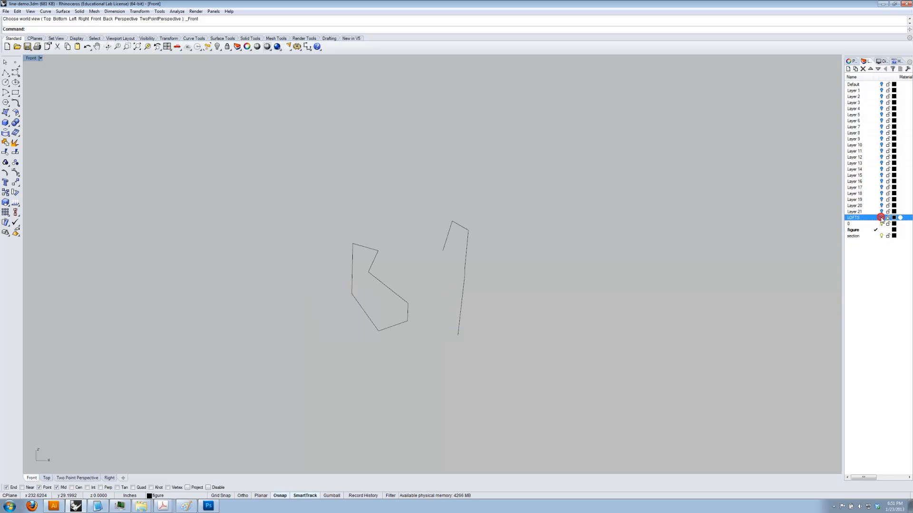
left_click(881, 218)
left_click(881, 218)
left_click(880, 218)
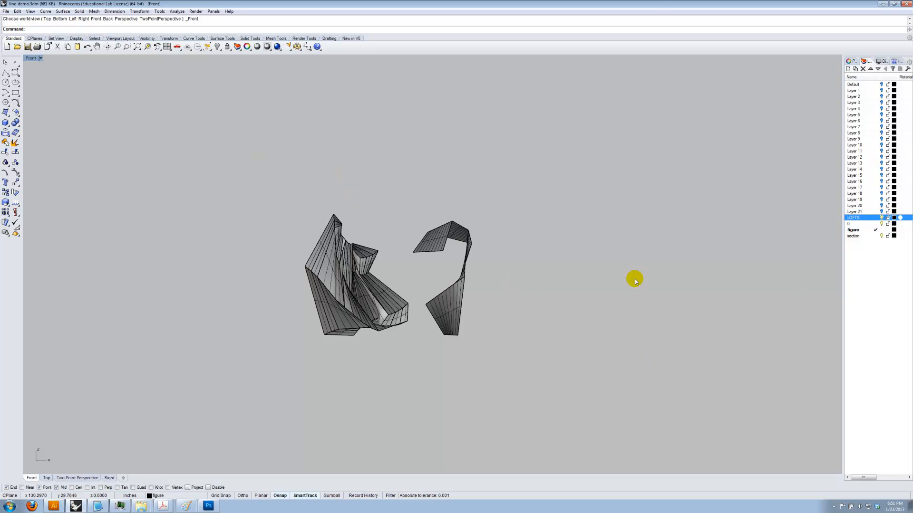
- Create 2D linework of the trimmed structures and section curves with Make2D from the Front view, and show it in the Top view
left_click_drag(551, 368, 216, 163)
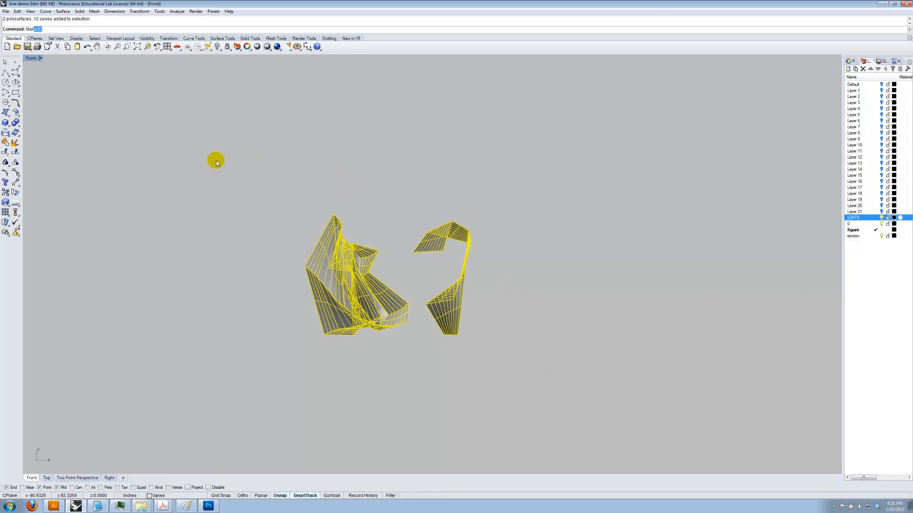
type("Mak")
key("Return")
key("Return")
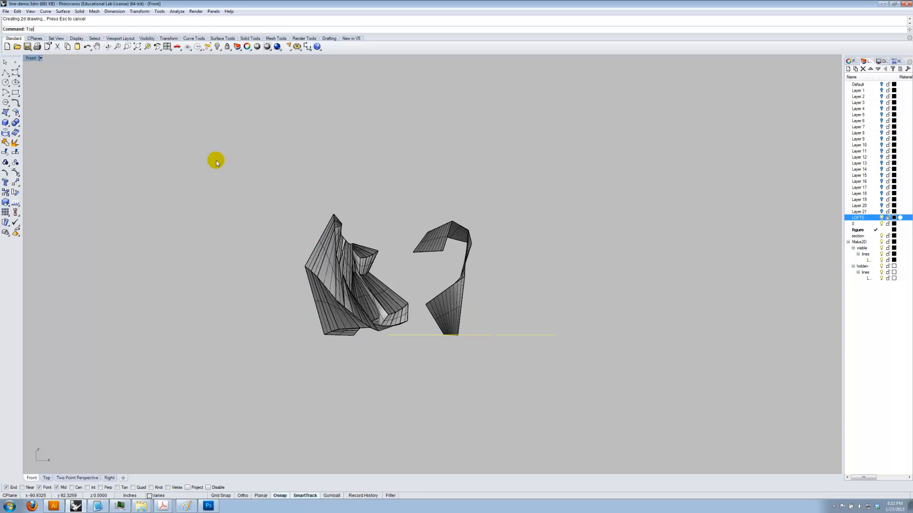
key("Return")
- Export the selected 2D linework to the Desktop as Adobe Illustrator file section, scaled 12 inches = 1 inch, and switch to Illustrator
left_click(6, 11)
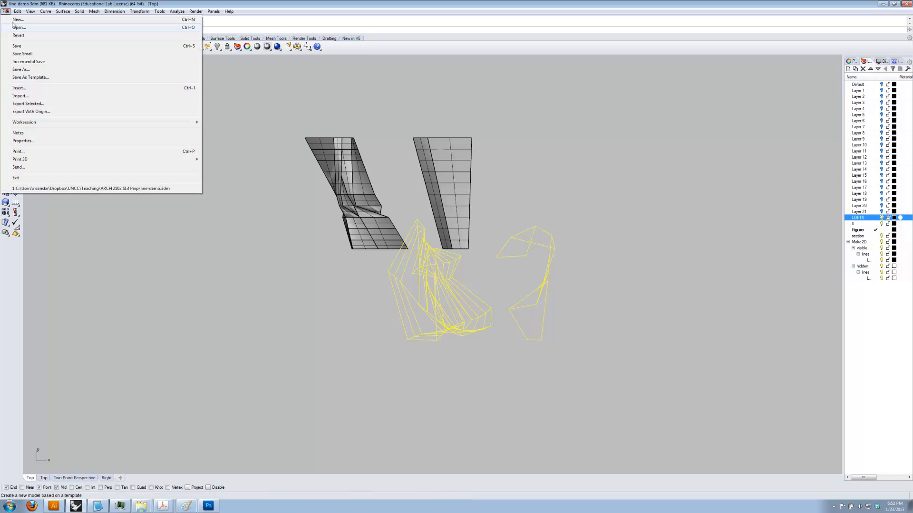
left_click(27, 105)
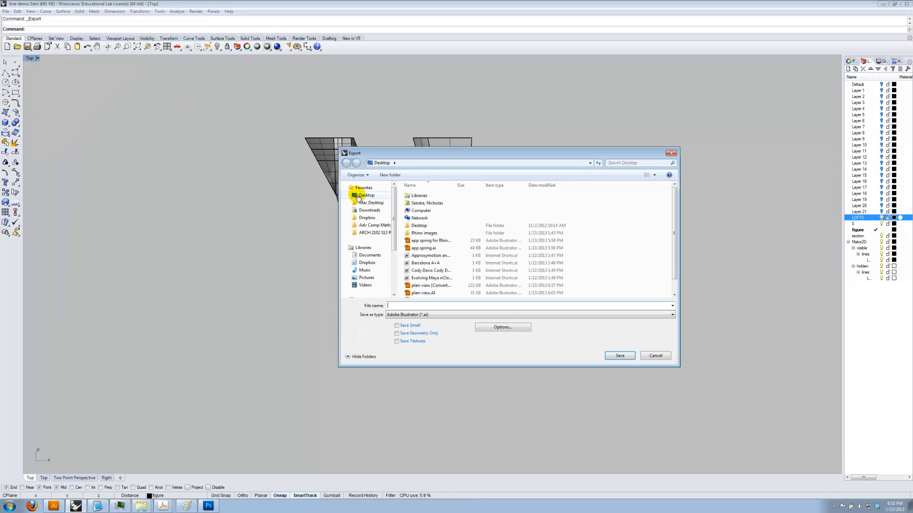
type("section")
key("Return")
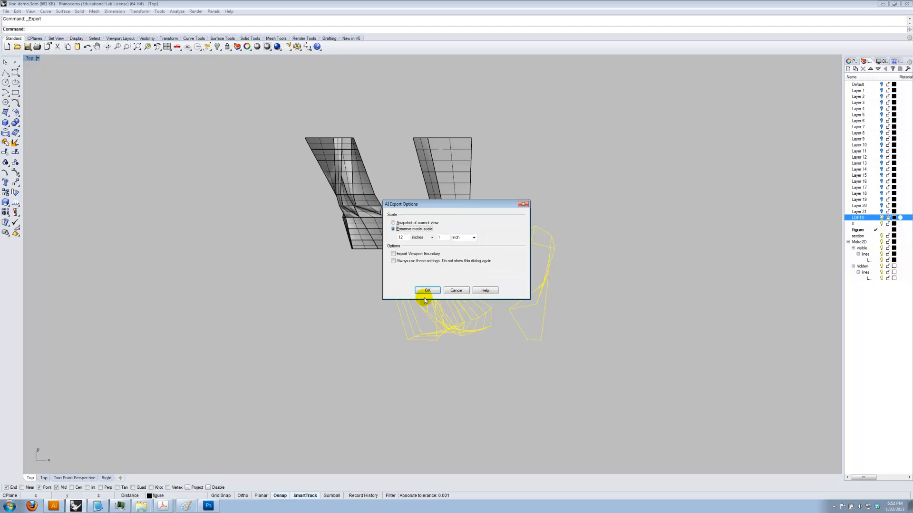
left_click(423, 291)
left_click(54, 506)
left_click(22, 7)
left_click(30, 14)
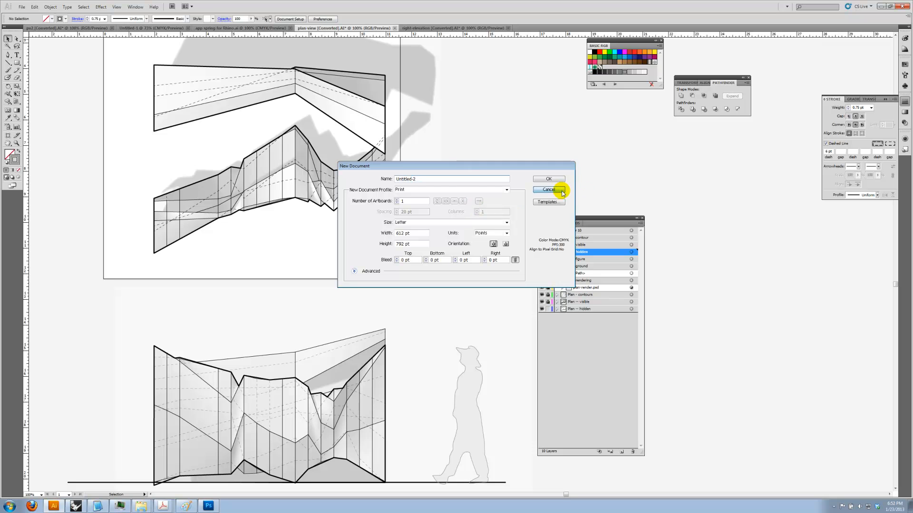
left_click(561, 190)
- Open section.AI from the Desktop
left_click(22, 7)
left_click(31, 25)
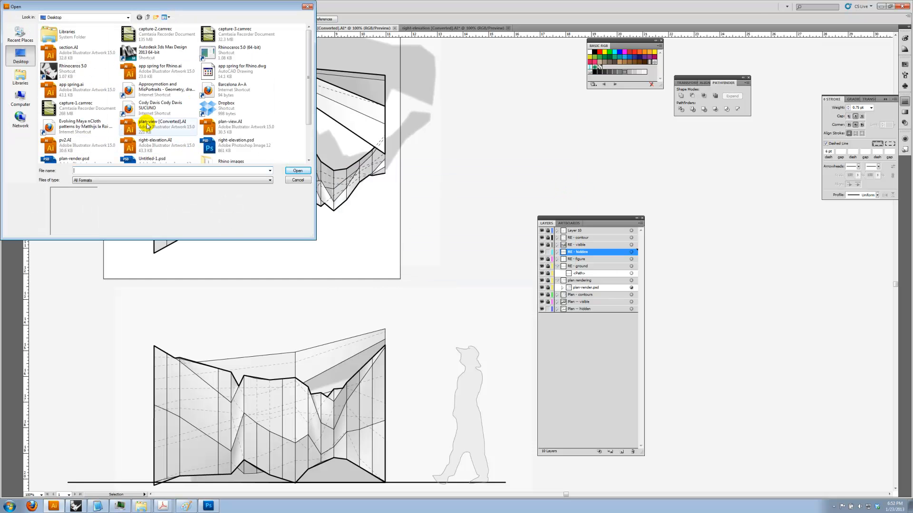
double_click(69, 49)
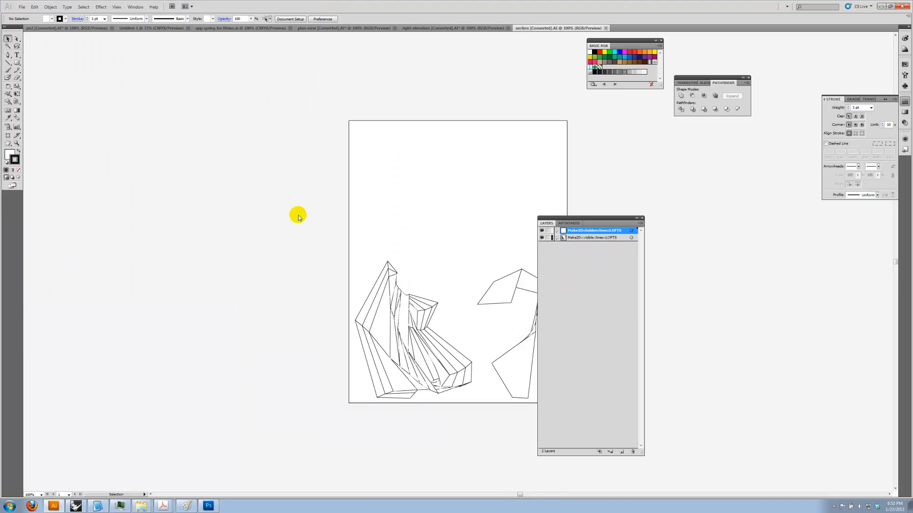
- Examine the section drawing by toggling its hidden and visible line layers with the Layers panel moved clear, and return to Rhino
left_click_drag(567, 217, 666, 208)
left_click(637, 221)
left_click(637, 220)
left_click(637, 220)
left_click(638, 227)
left_click(638, 227)
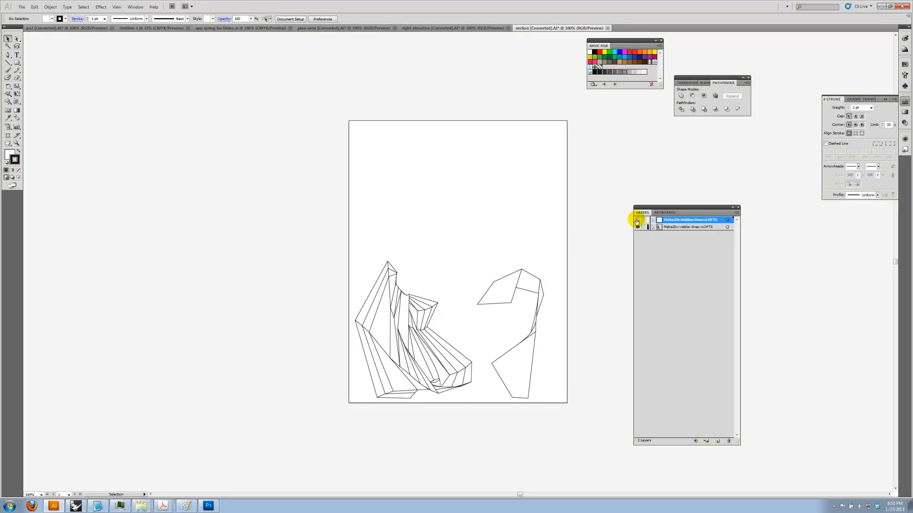
left_click(75, 504)
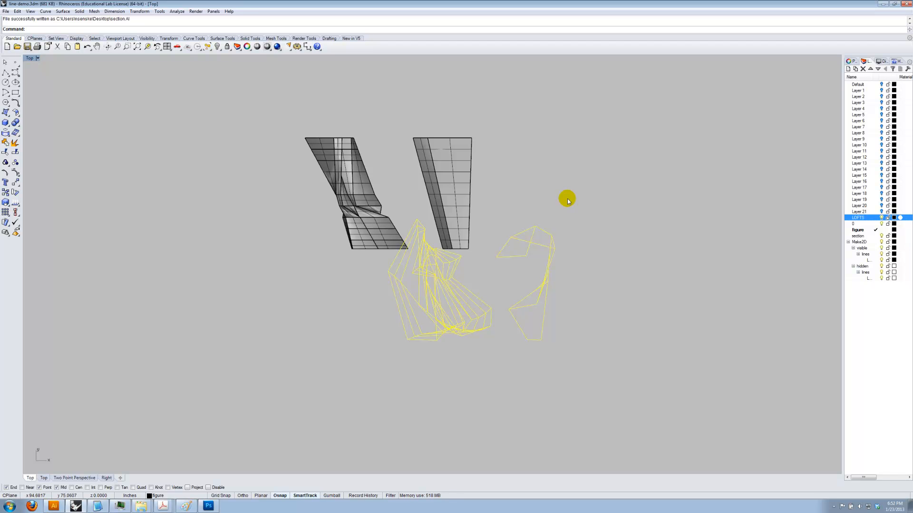
- Undo the Make2D linework and show the trimmed structures in the Front view
key("ctrl+z")
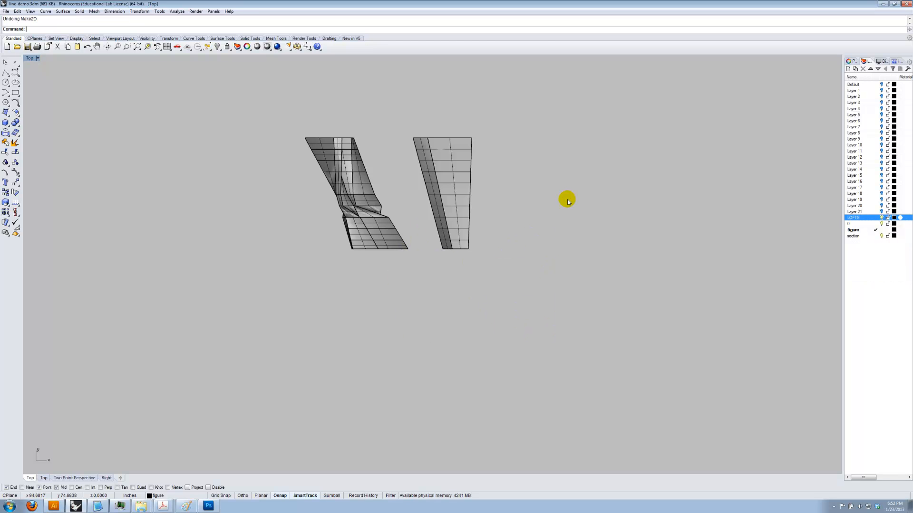
type("t")
key("Return")
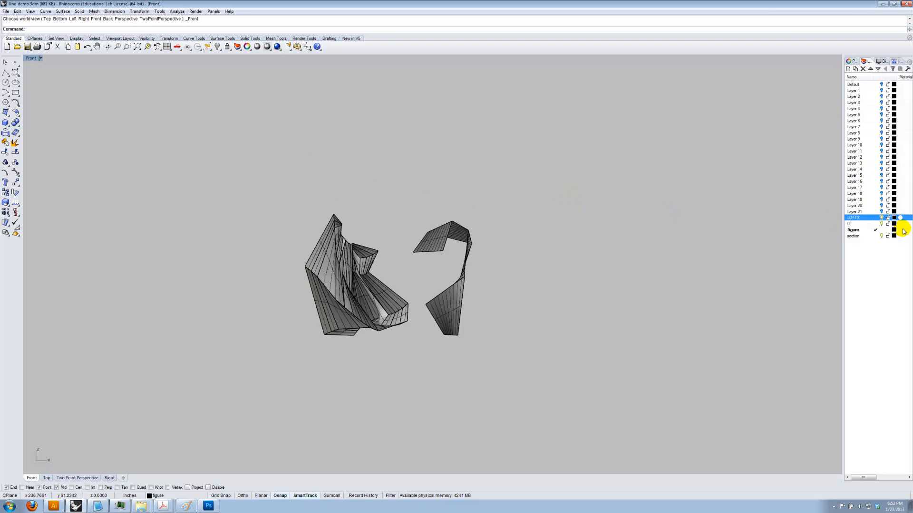
- Export the curves on the section layer to the Desktop as Adobe Illustrator file section-cut, preserving model scale at 12 inches = 1 inch
left_click(862, 235)
right_click(863, 236)
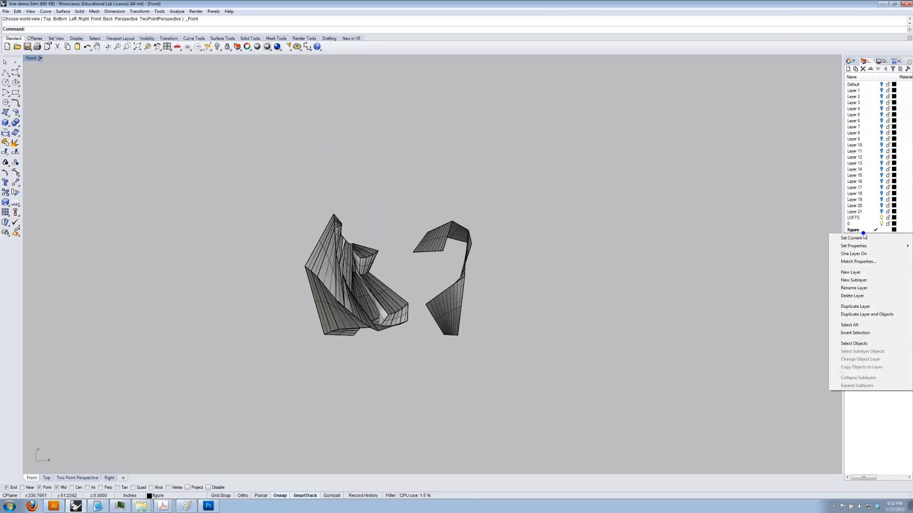
left_click(854, 343)
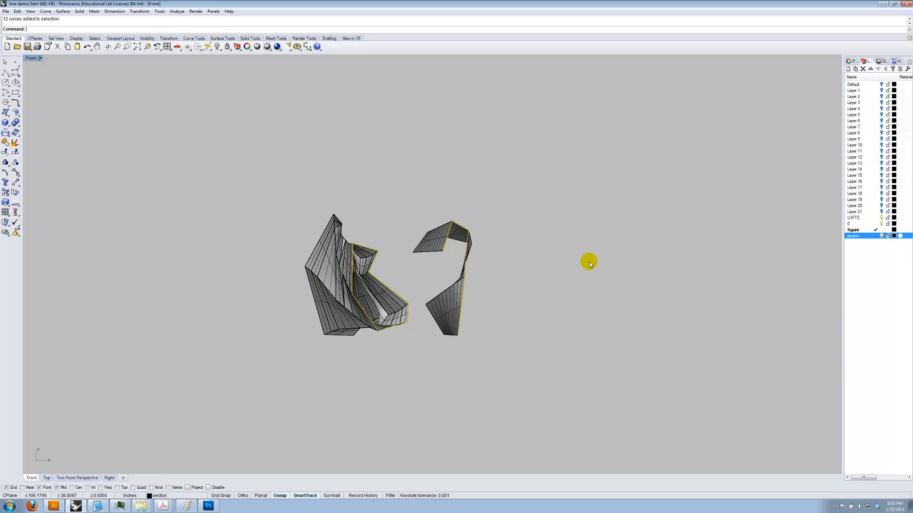
left_click(6, 11)
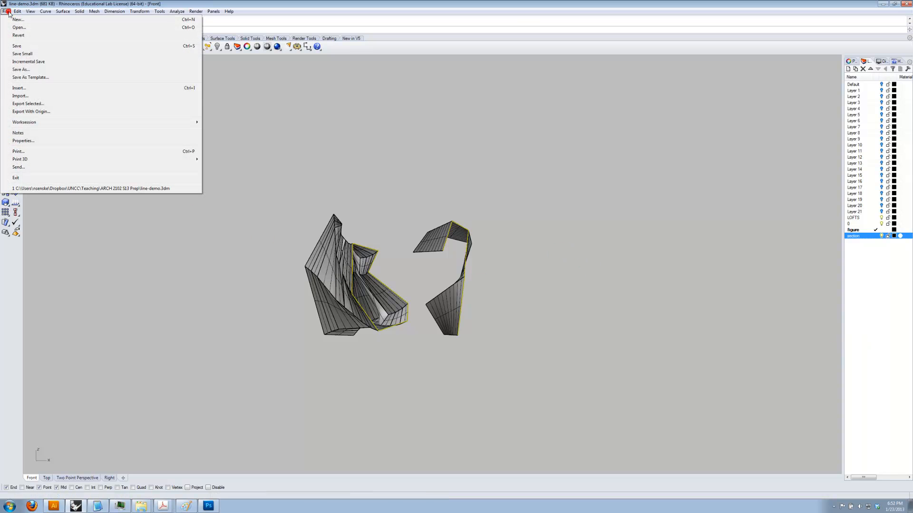
left_click(26, 104)
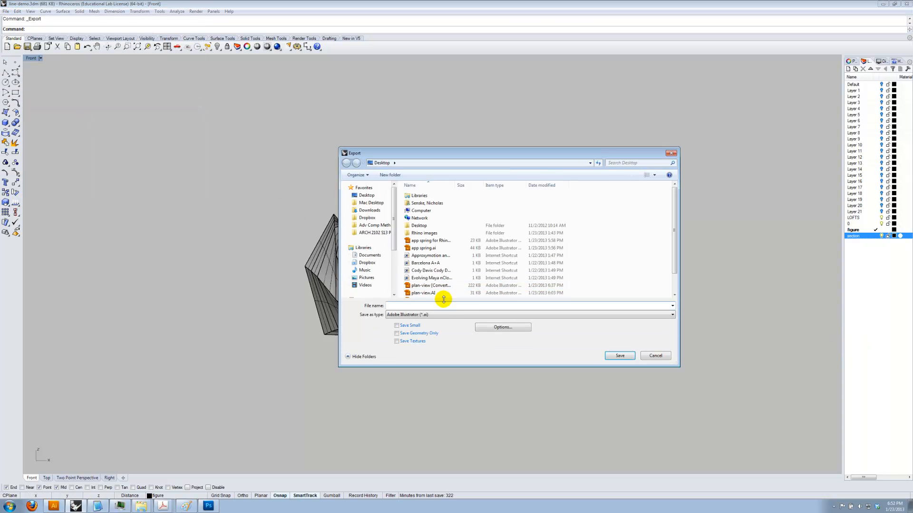
type("sectio")
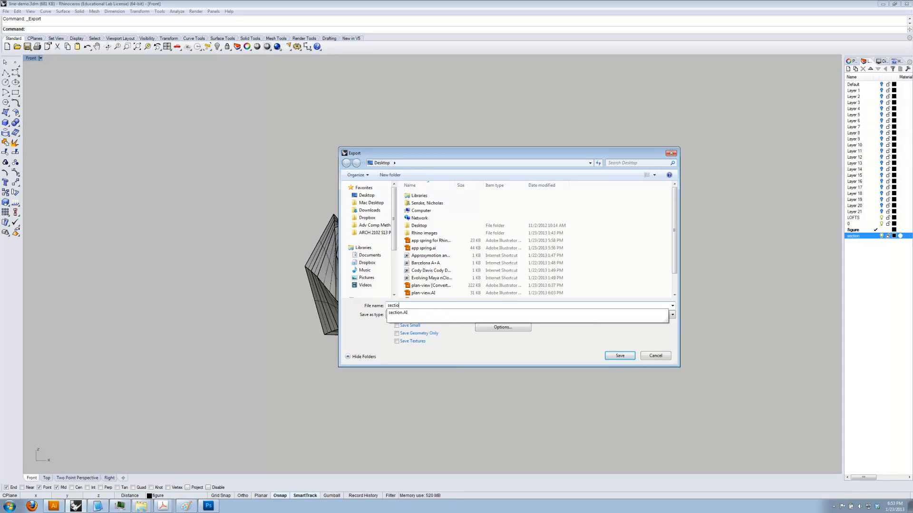
type("n-cu")
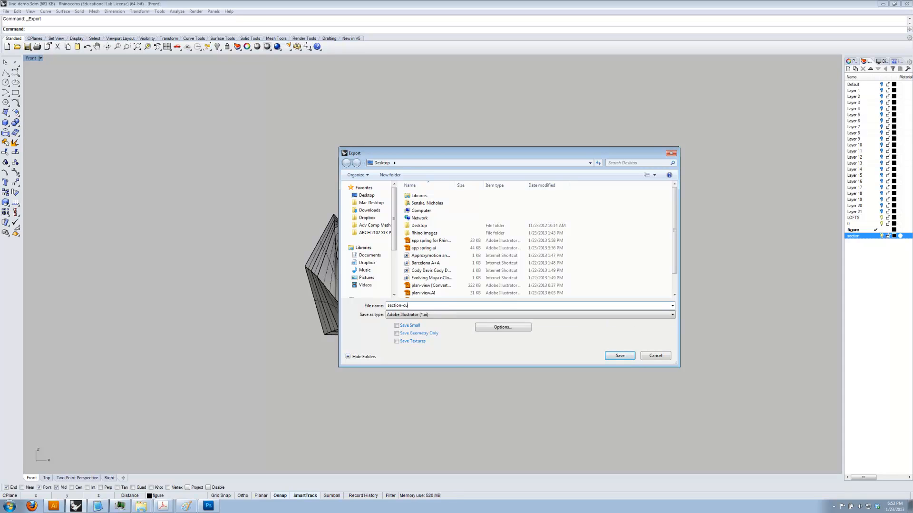
type("t")
left_click(622, 356)
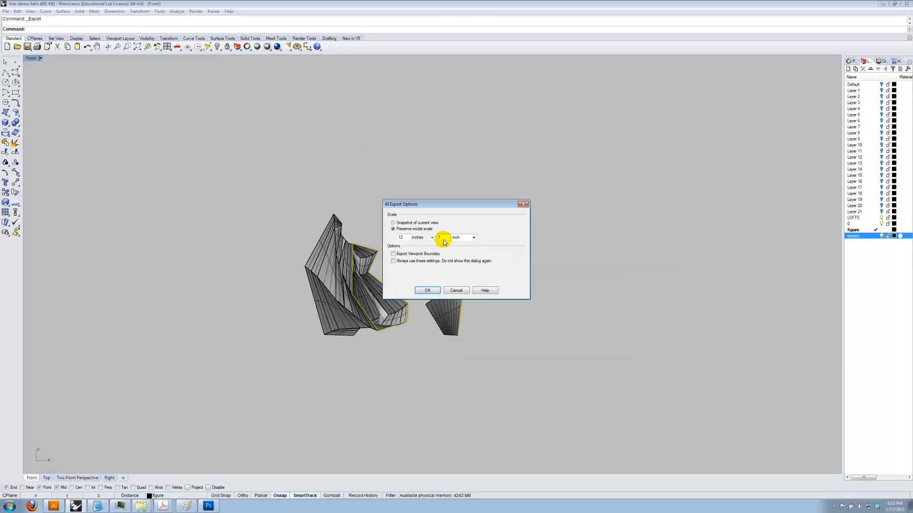
left_click_drag(450, 206, 518, 208)
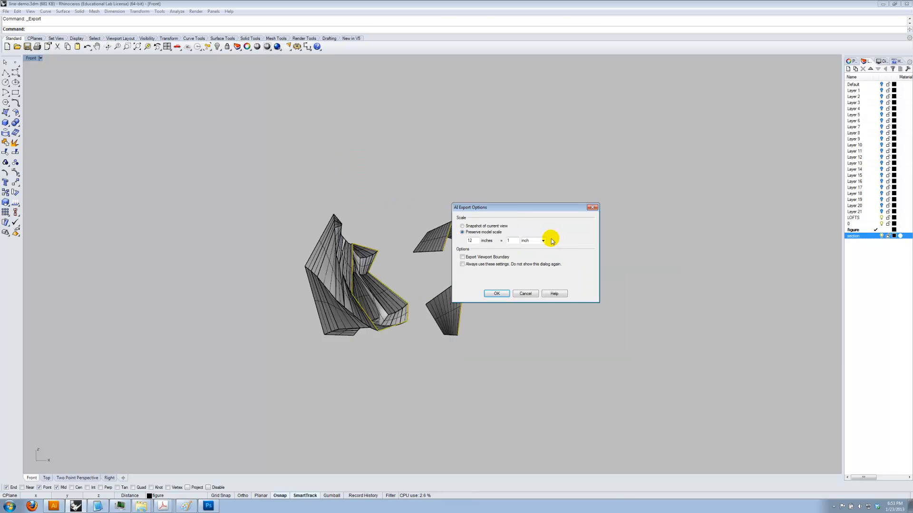
left_click(497, 294)
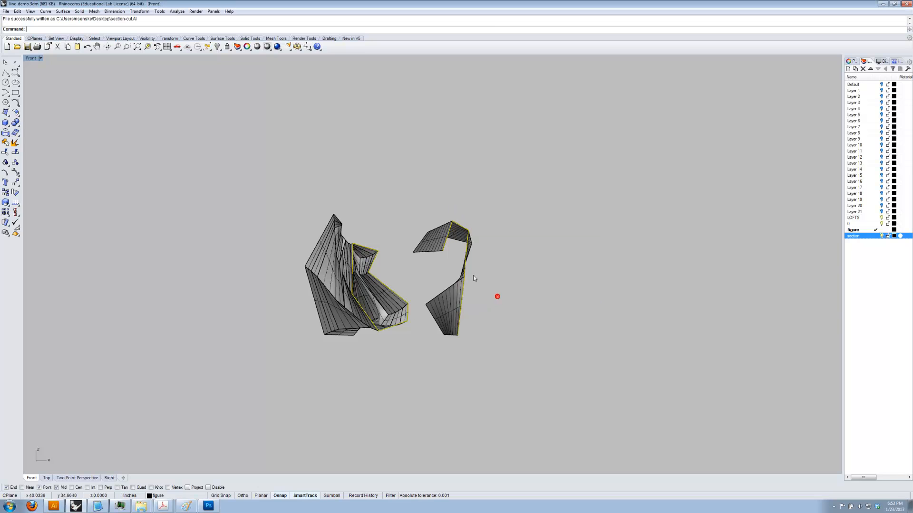
- Switch to Illustrator and open section-cut.AI from the Desktop
left_click(54, 505)
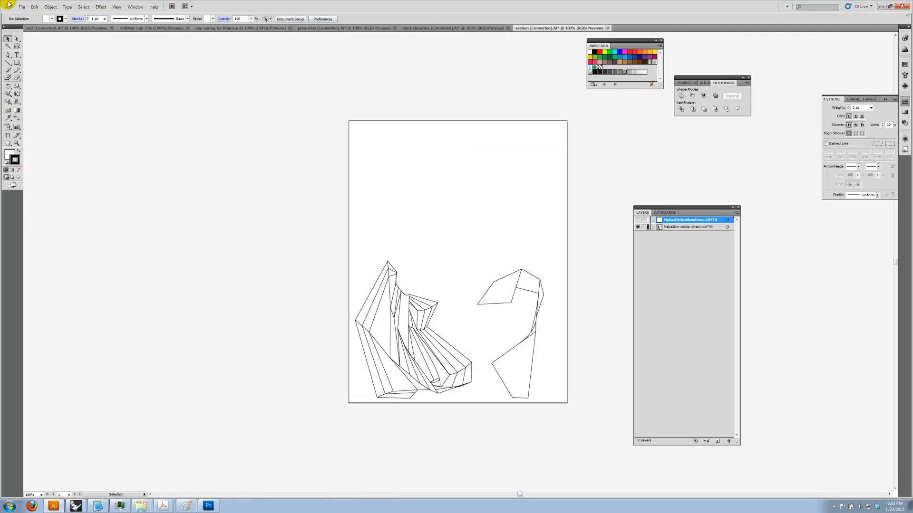
left_click(21, 6)
left_click(32, 30)
left_click(159, 33)
left_click(299, 170)
- Copy the section-cut curves into a new layer of the section drawing and align them over the matching cut edges
left_click_drag(474, 241, 221, 452)
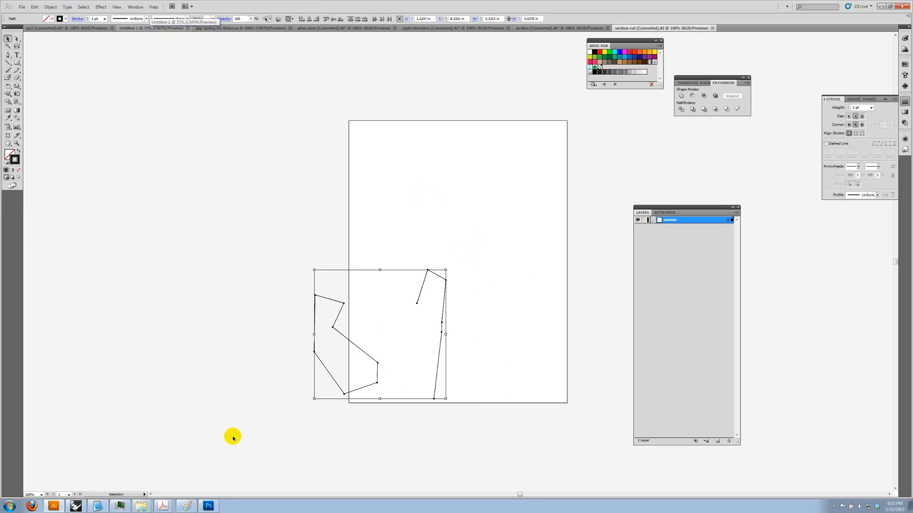
left_click(34, 7)
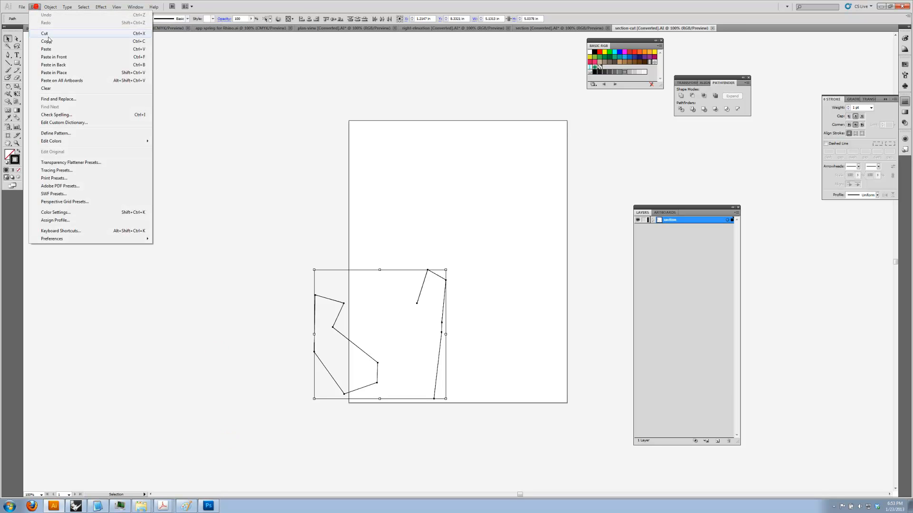
left_click(58, 39)
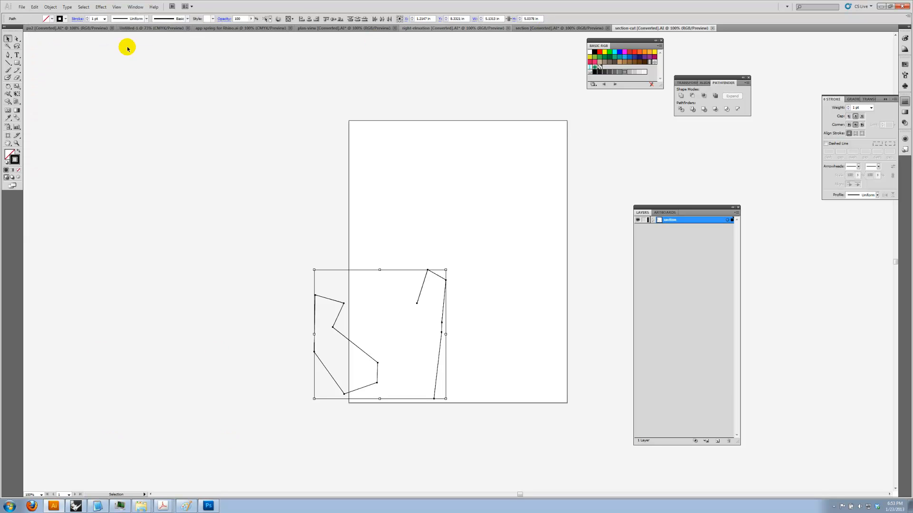
left_click(535, 30)
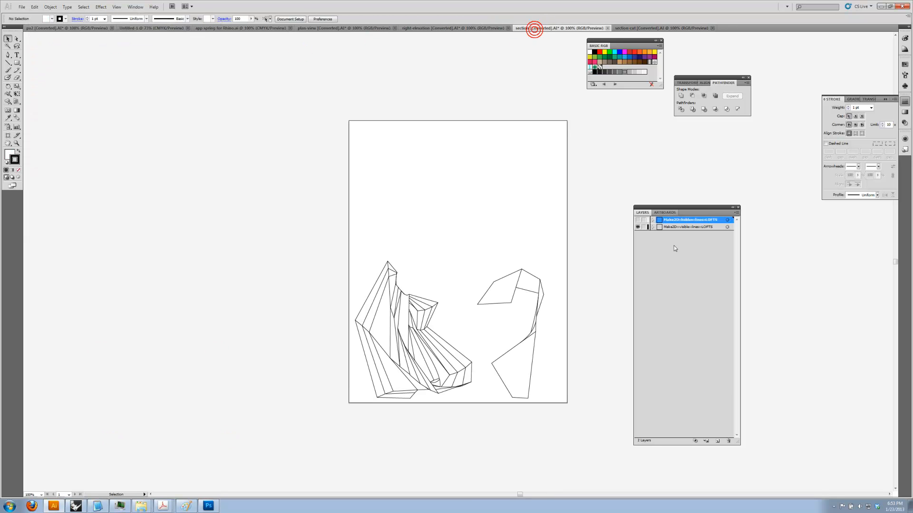
left_click(717, 441)
left_click(34, 7)
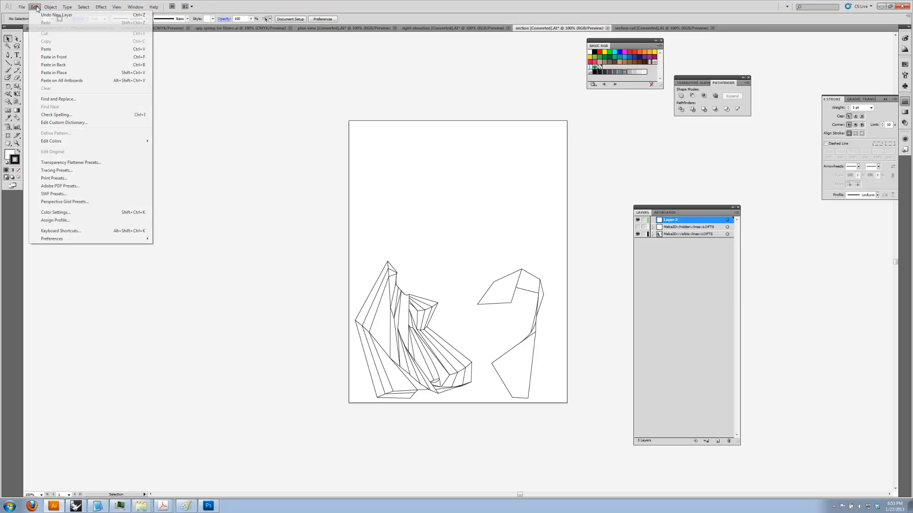
left_click(57, 73)
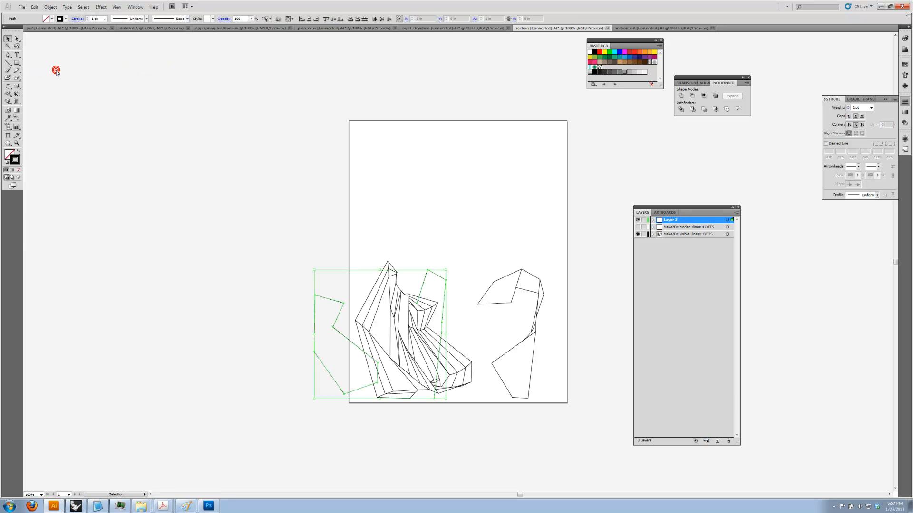
left_click_drag(337, 316, 432, 323)
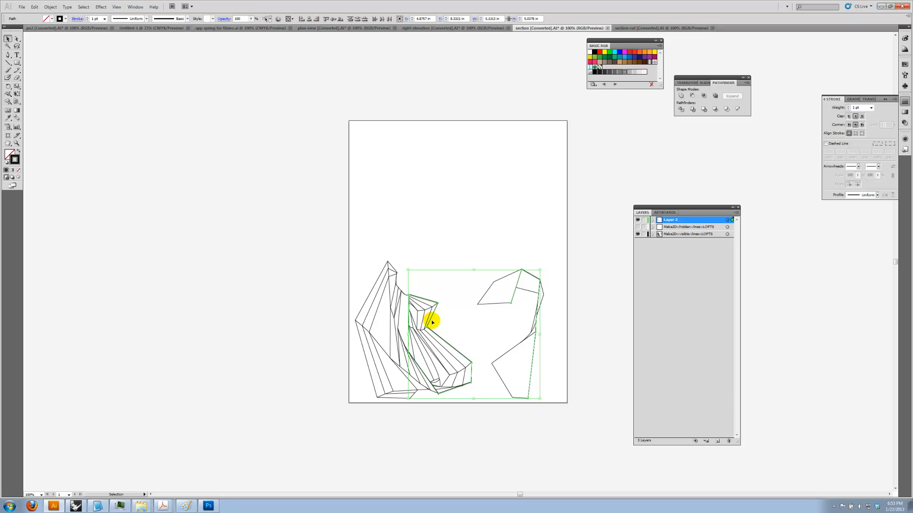
left_click(484, 198)
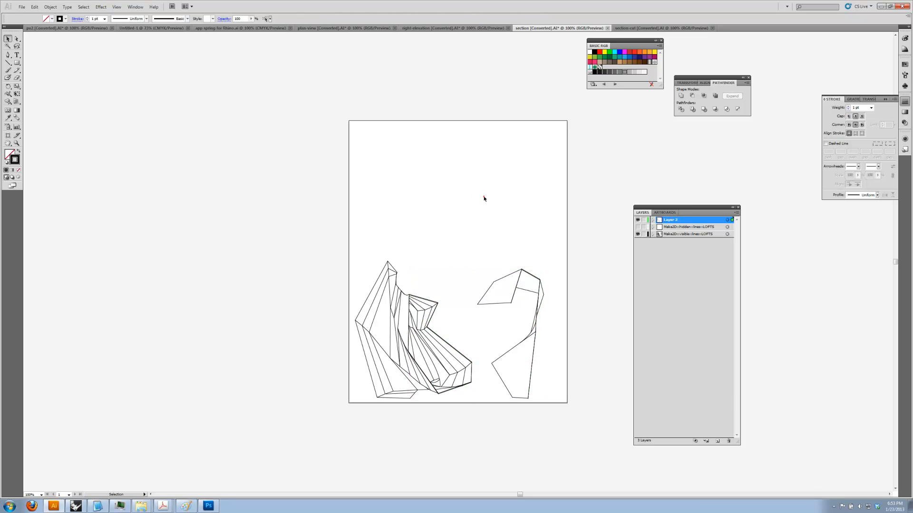
- Set the stroke weight of all section-cut lines on the new layer to 3 pt
left_click(728, 220)
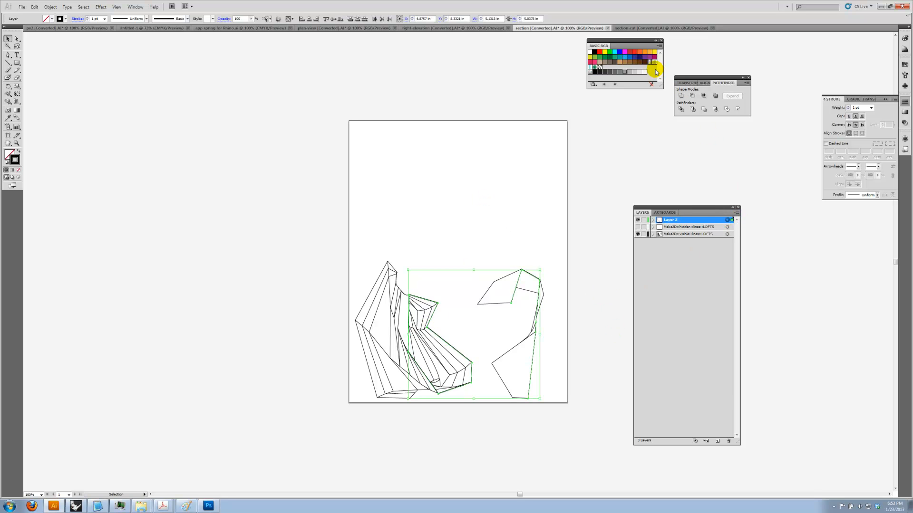
left_click(871, 108)
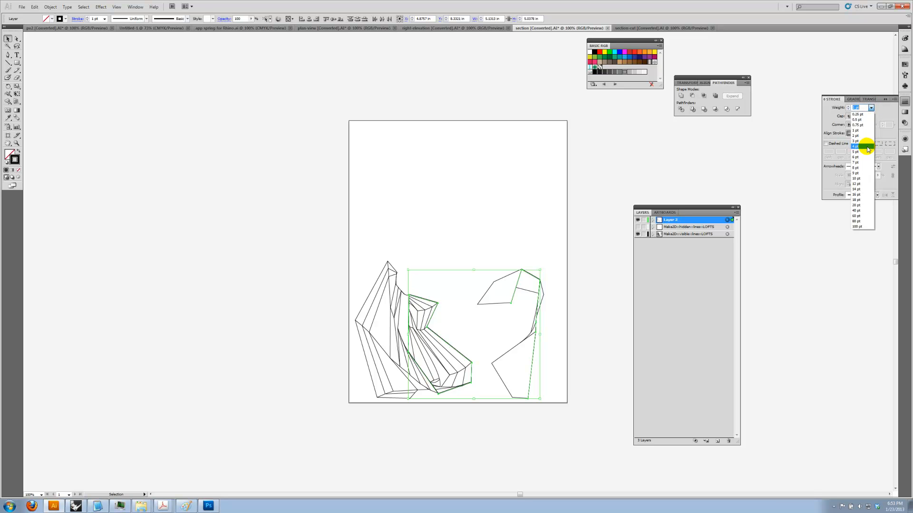
left_click(866, 147)
left_click(871, 108)
left_click(858, 140)
left_click(642, 157)
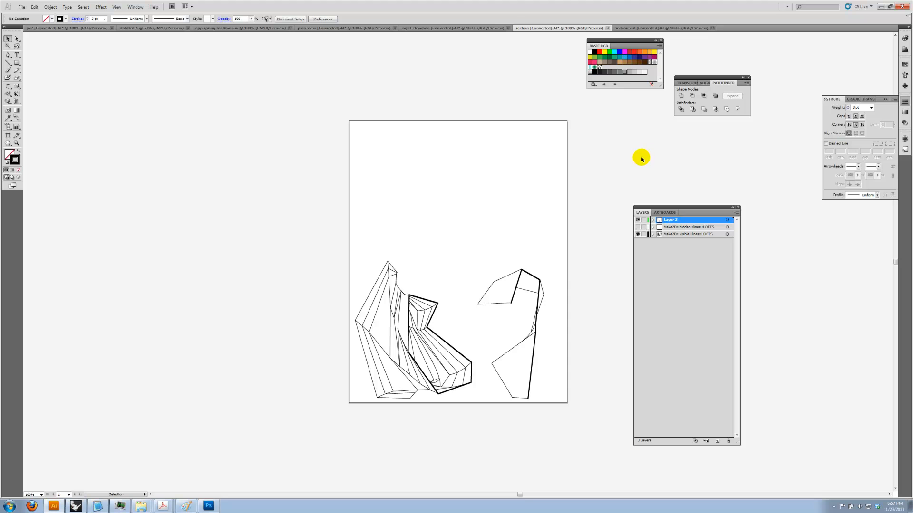
- Show the hidden-lines layer with a dashed stroke of 6 pt dashes, and move it below the visible-lines layer
left_click(718, 227)
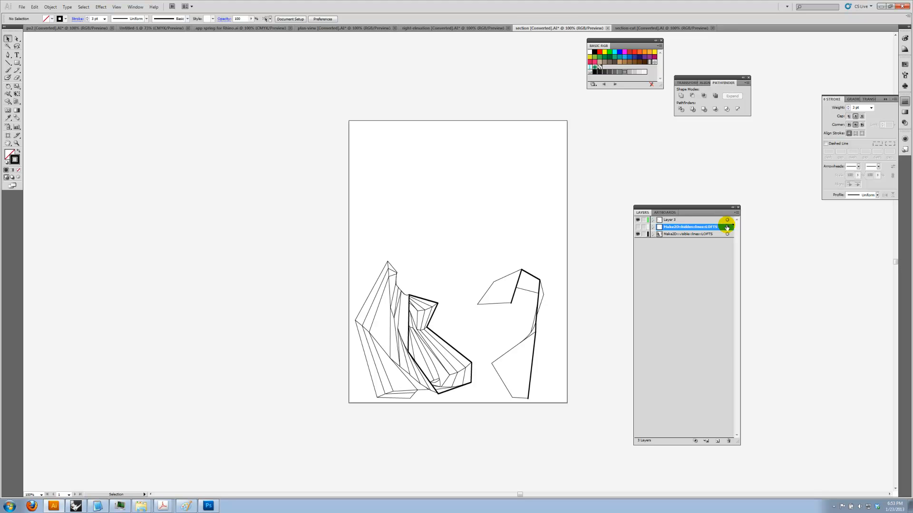
left_click(642, 227)
left_click(637, 227)
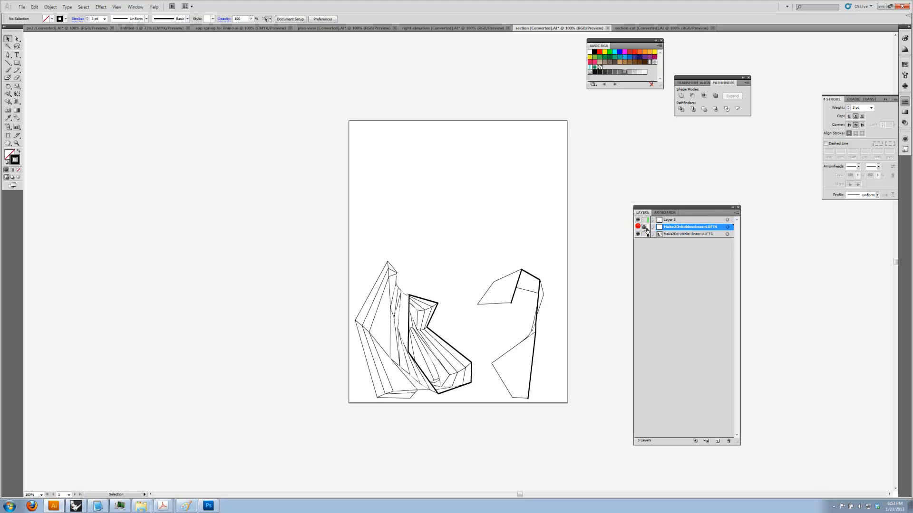
left_click(726, 227)
left_click(825, 144)
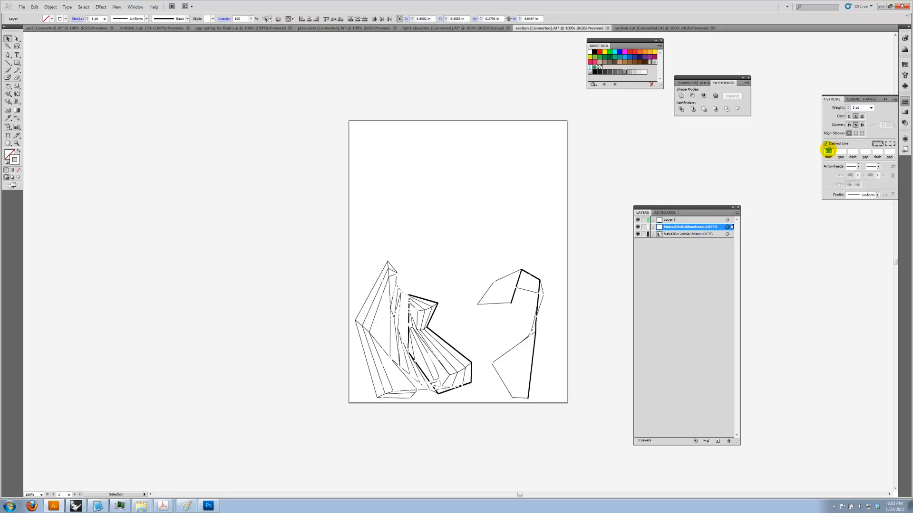
left_click(828, 151)
left_click(604, 212)
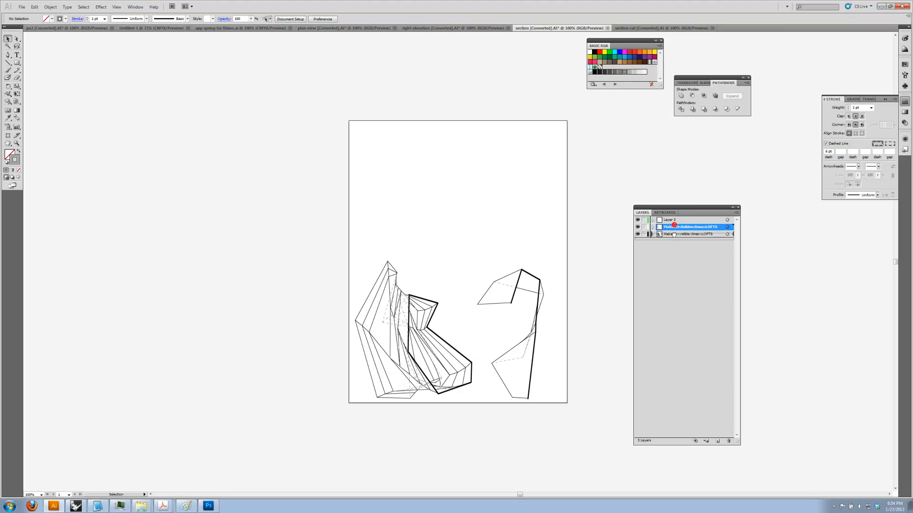
left_click_drag(672, 235, 668, 237)
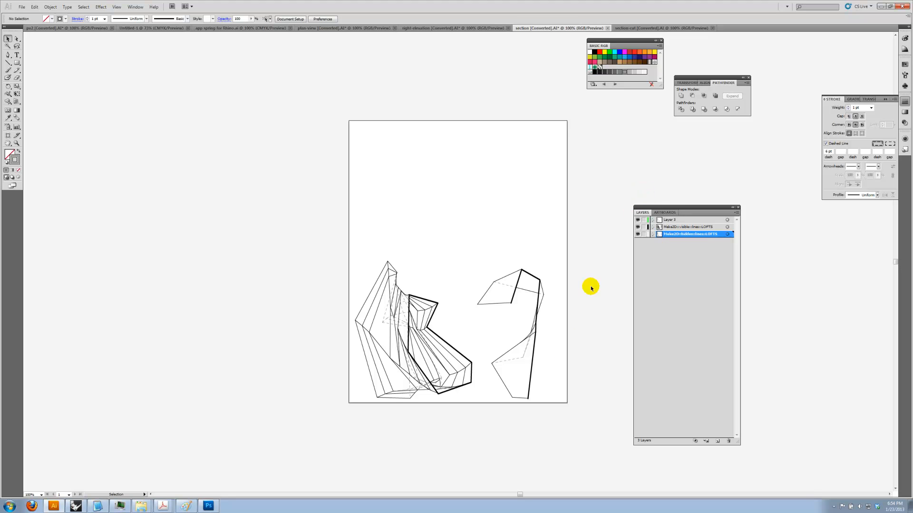
- Thicken the section-cut lines on the new layer to a 5 pt stroke weight
left_click(727, 220)
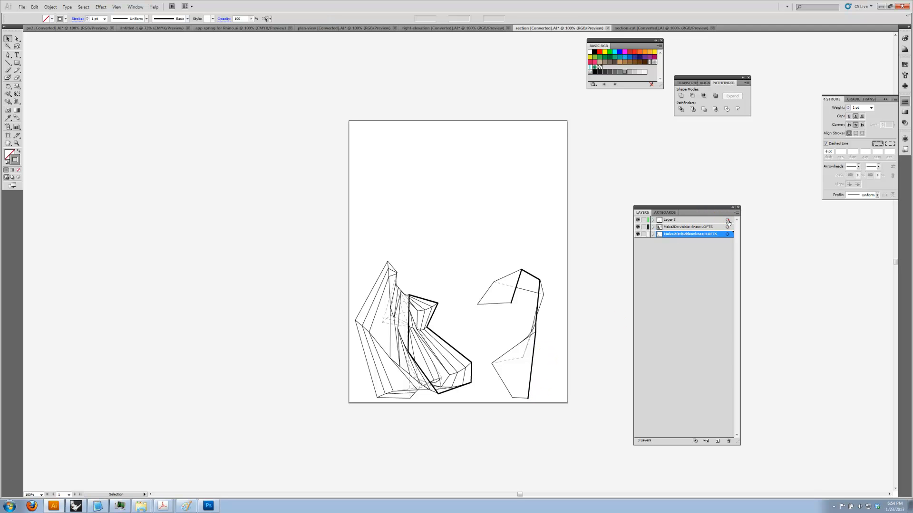
left_click(871, 108)
left_click(866, 151)
left_click(650, 171)
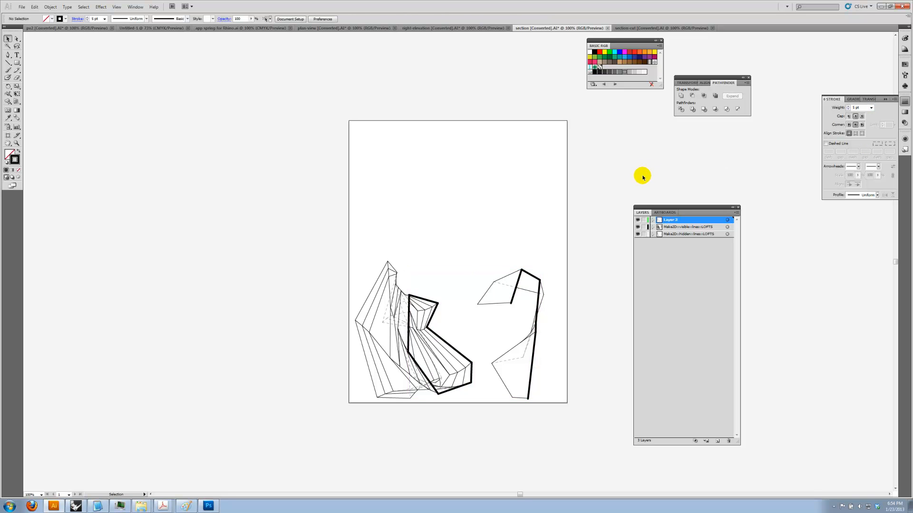
- Switch to Rhino, show the Top view, and undo the last layer visibility change and the trim of the structures
left_click(76, 506)
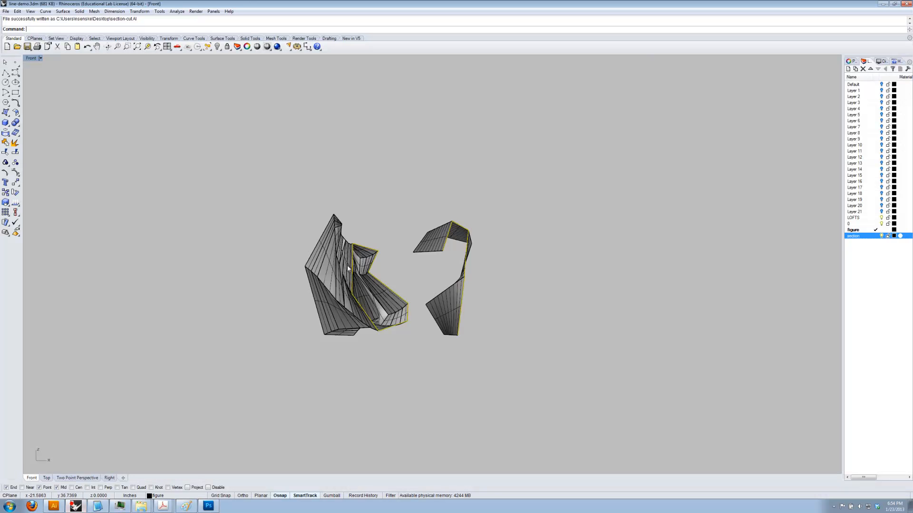
type("top")
key("Return")
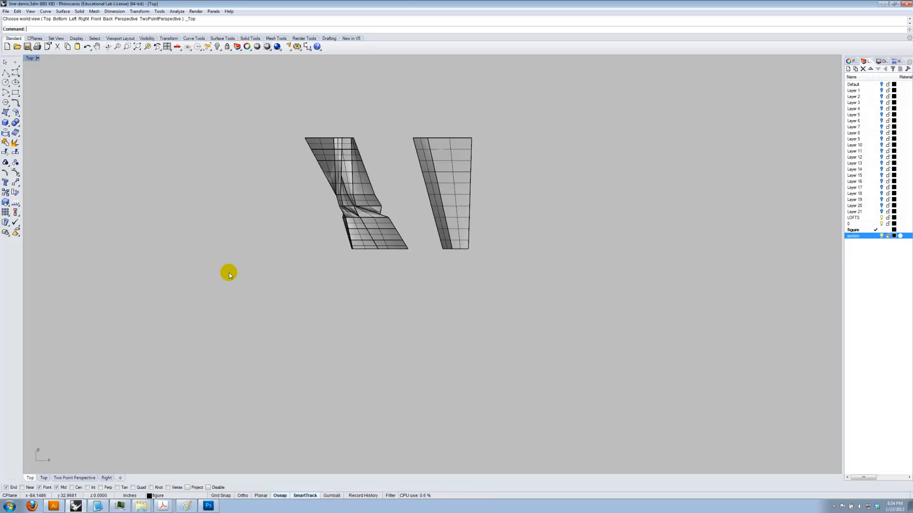
key("ctrl+z")
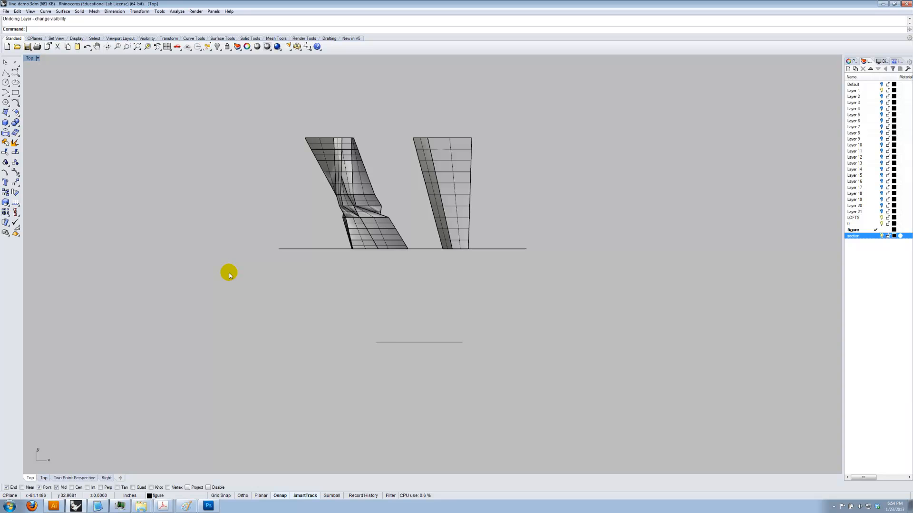
key("ctrl+z")
left_click(230, 276)
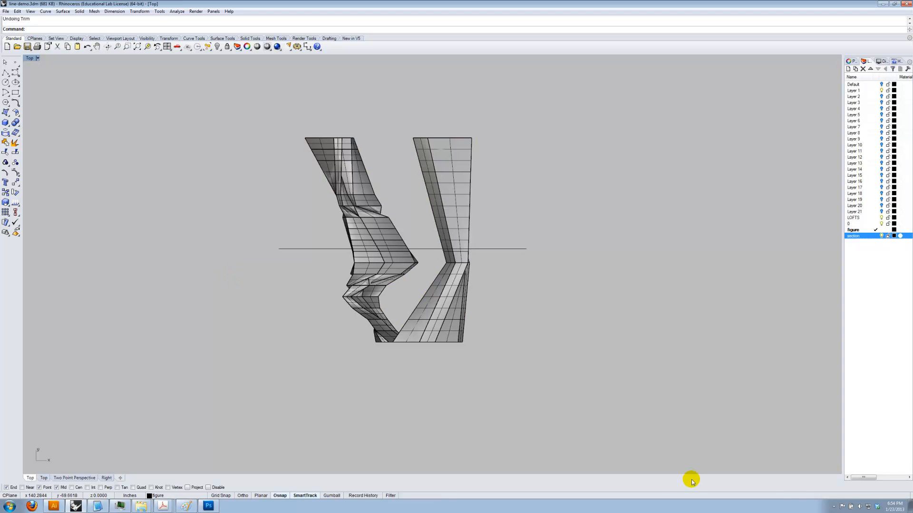
- Delete the horizontal section line crossing the two structures in the Top view
left_click(677, 375)
left_click(499, 248)
key("Delete")
- Draw a vertical section line that runs through the left structure and extends past both of its ends
left_click(7, 76)
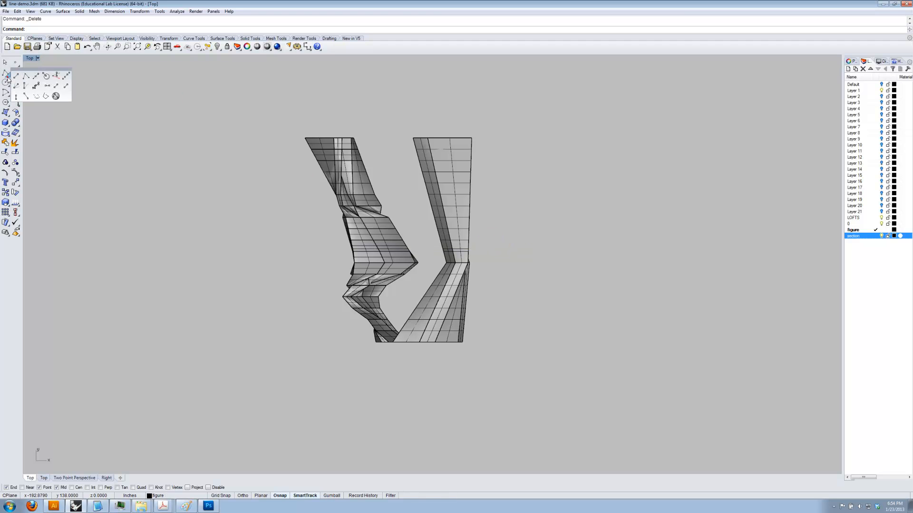
left_click(16, 76)
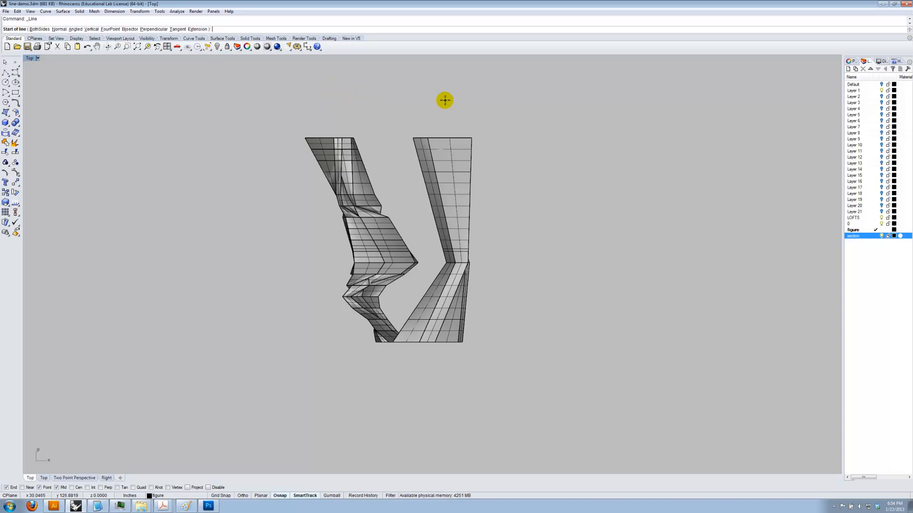
left_click(346, 99)
left_click(361, 373)
mouse_move(365, 376)
left_mouse_down()
mouse_move(345, 364)
mouse_move(365, 363)
left_mouse_up()
left_click(398, 377)
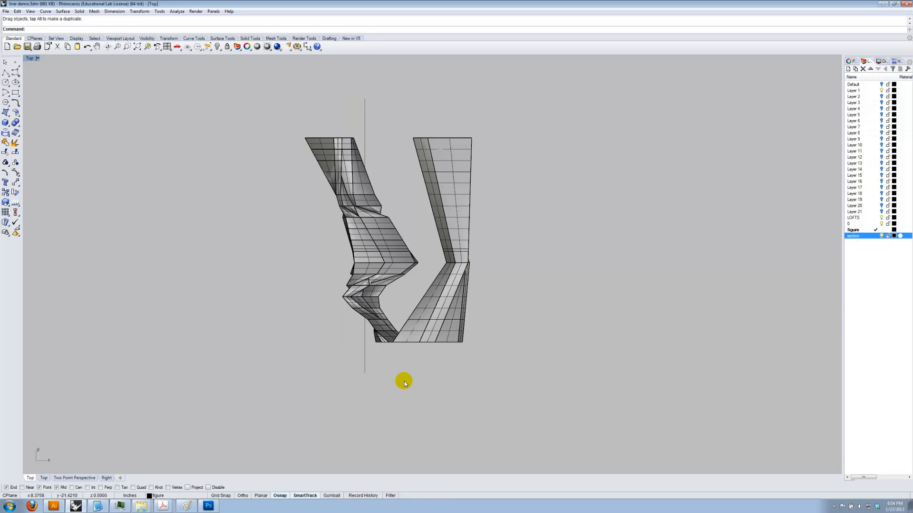
- In a Perspective view, run Section on the front structure using the two endpoints of the new section line
left_click(38, 58)
left_click(64, 171)
mouse_move(64, 177)
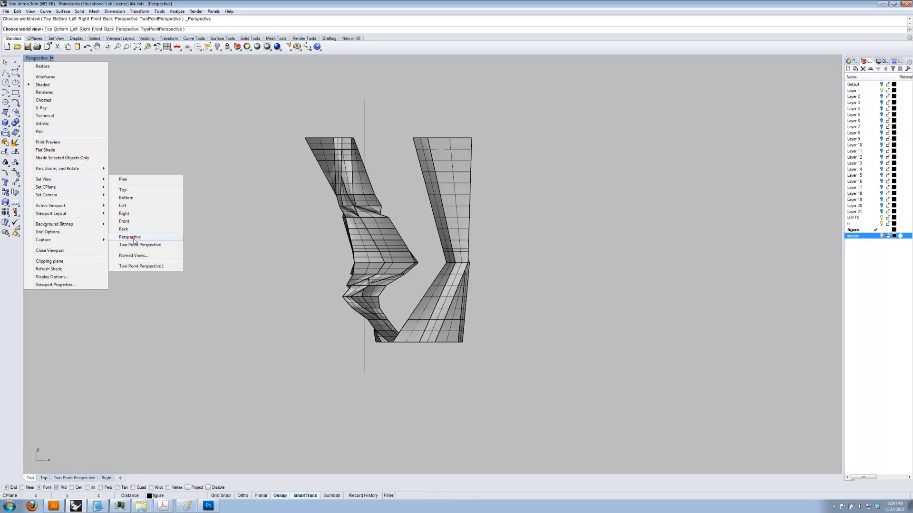
left_click(138, 236)
left_click_drag(388, 289, 410, 303)
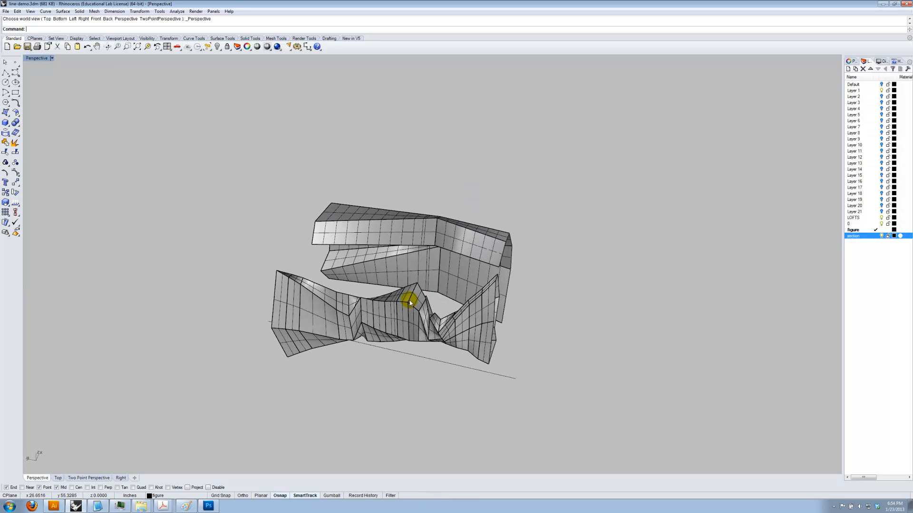
key("Return")
left_click(430, 333)
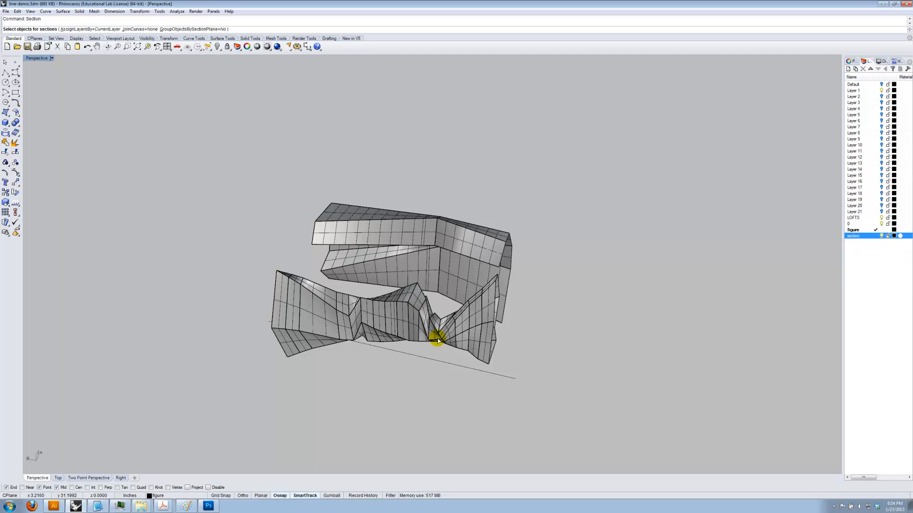
right_click(429, 334)
left_click(516, 379)
left_click(265, 322)
left_click_drag(265, 323, 370, 347)
key("Return")
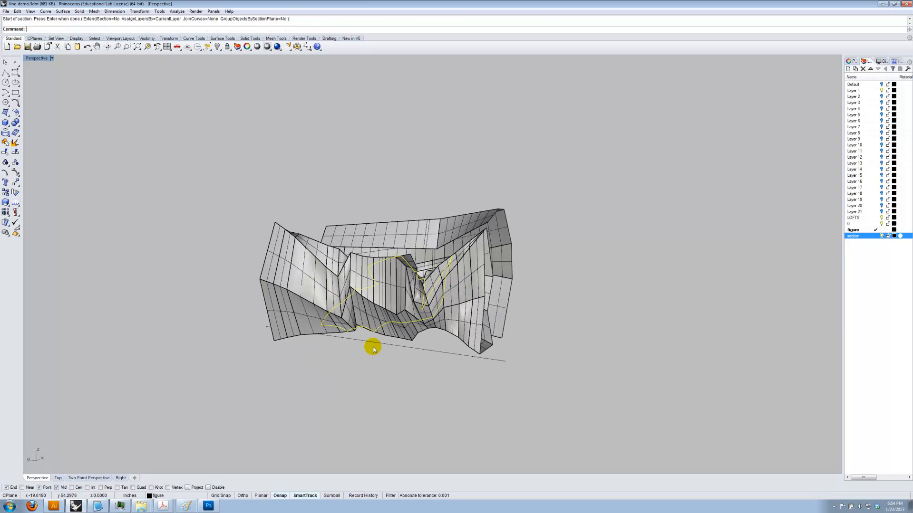
- Move the newly cut section curves to the section layer
right_click(864, 236)
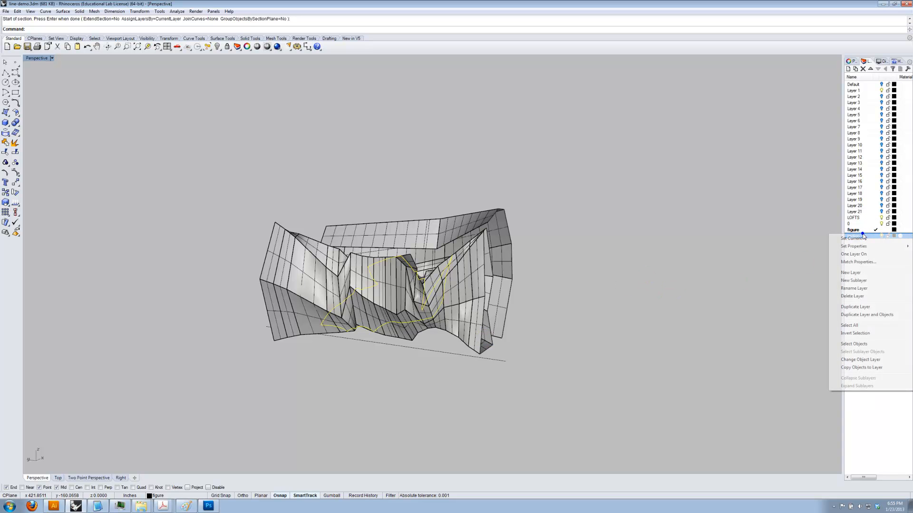
left_click(860, 359)
left_click_drag(635, 323, 635, 332)
left_click(635, 332)
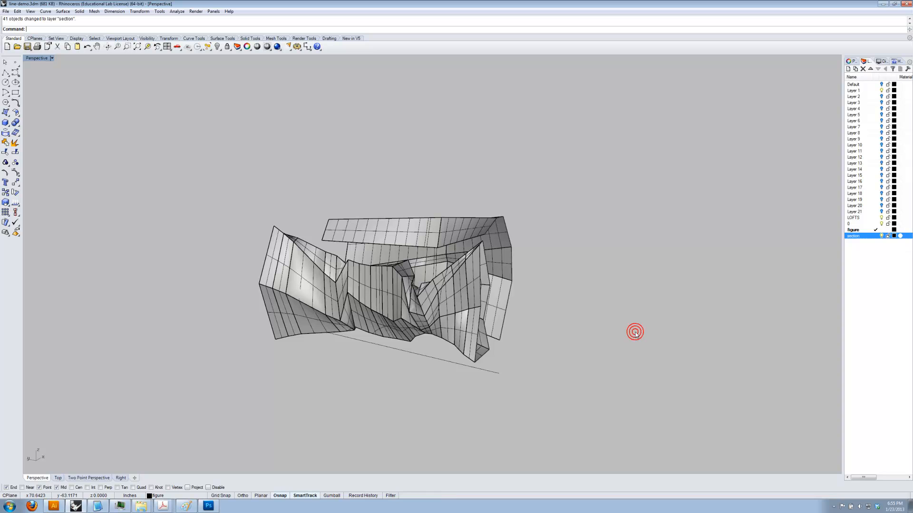
- In the Top view, trim away the part of the structure left of the vertical section line
type("top")
key("Return")
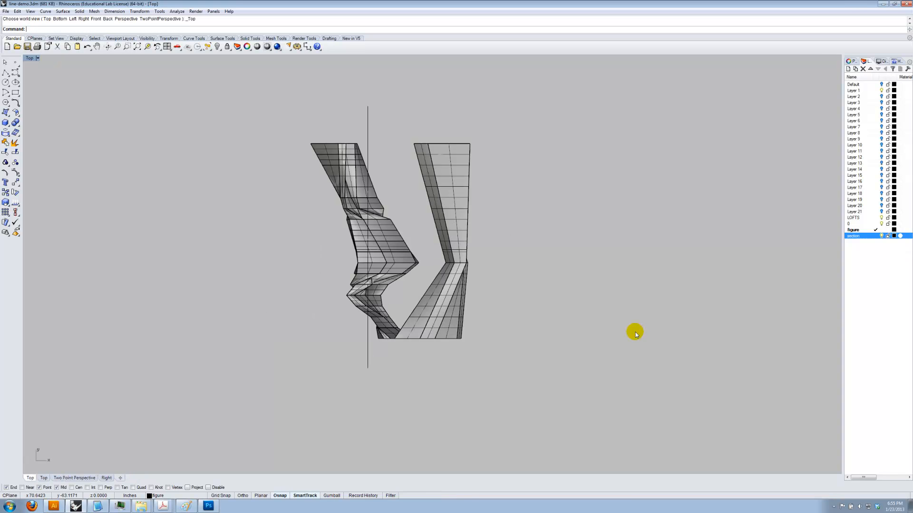
type("Trim")
key("Return")
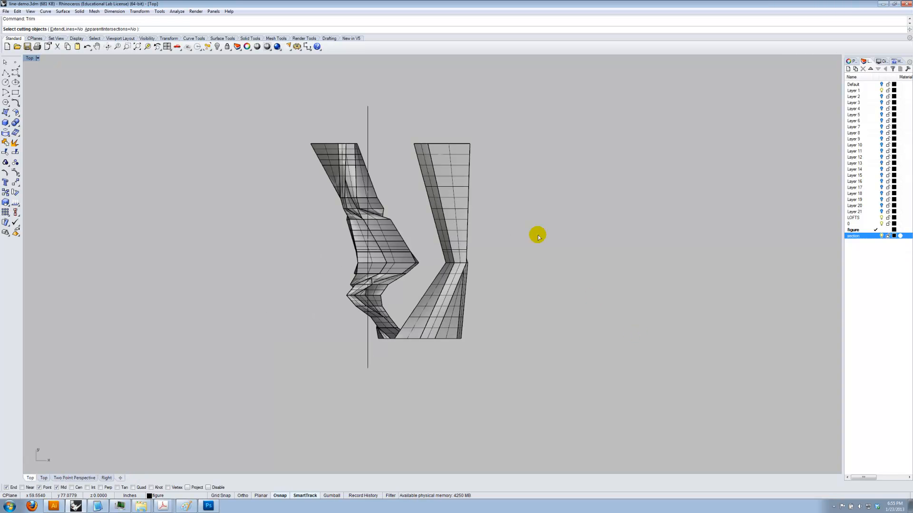
left_click(367, 126)
key("Return")
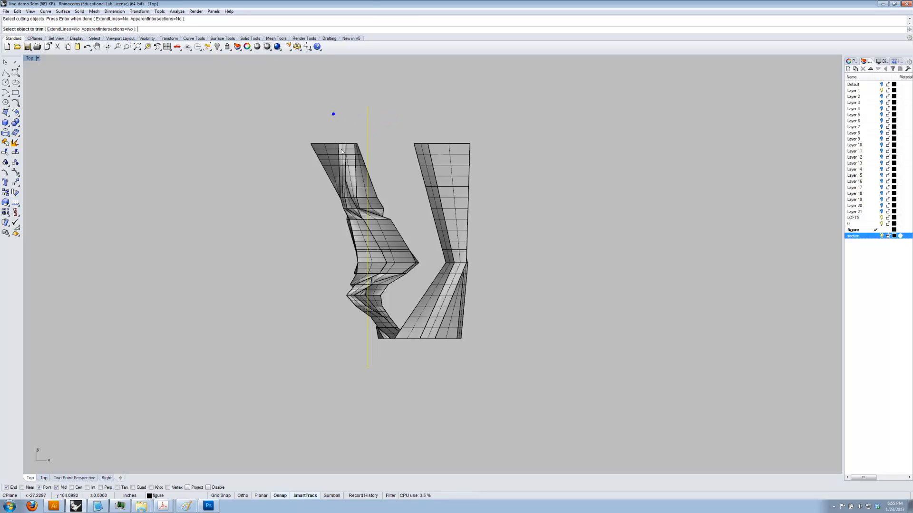
left_click(340, 148)
- Finish the trim and inspect the cut model in a Perspective view, selecting the objects on the section layer
left_click(37, 58)
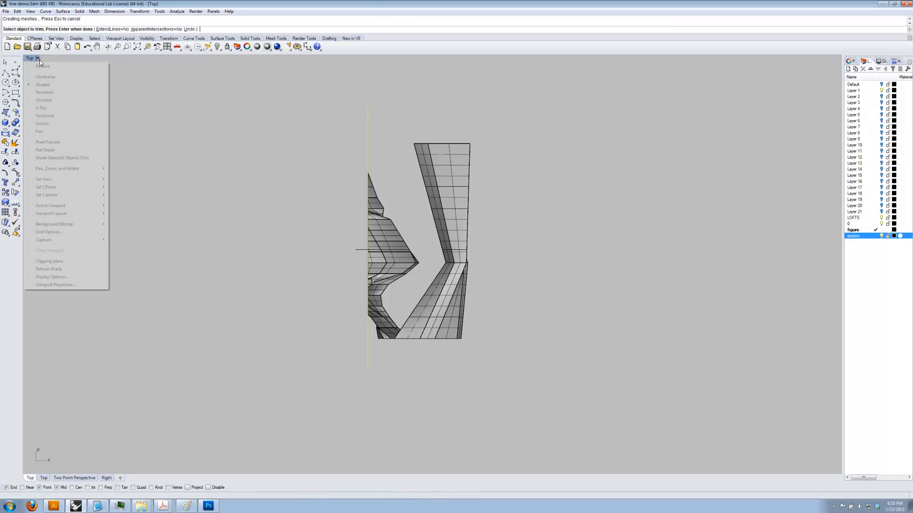
left_click(61, 177)
left_click(128, 237)
left_click_drag(172, 253, 285, 244)
mouse_move(572, 276)
left_mouse_down()
mouse_move(558, 316)
mouse_move(614, 307)
left_mouse_up()
right_click(869, 236)
left_click(860, 350)
mouse_move(629, 347)
left_mouse_down()
mouse_move(615, 304)
mouse_move(633, 285)
mouse_move(590, 272)
mouse_move(611, 261)
mouse_move(589, 273)
mouse_move(519, 387)
left_mouse_up()
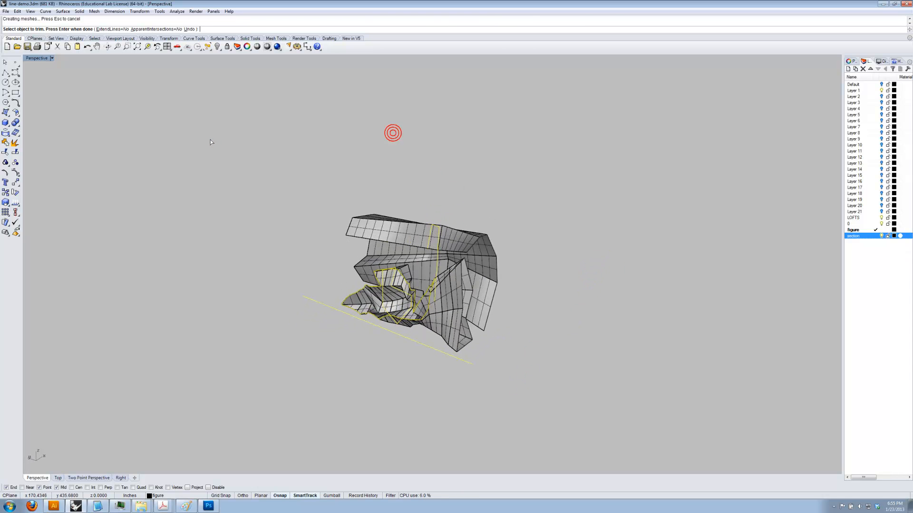
right_click(347, 179)
left_click(431, 229)
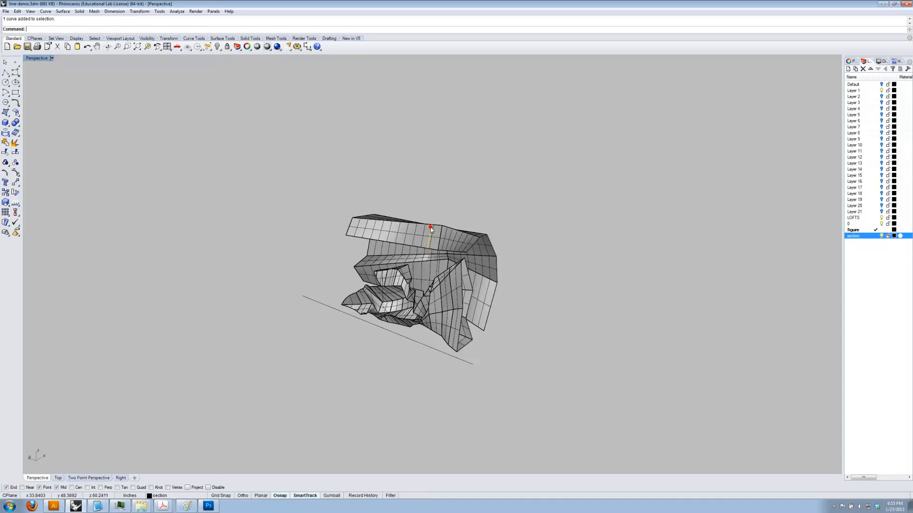
left_click_drag(446, 237, 466, 229)
- Hide the LOFTS and 0 layers to isolate the section curves
left_click(879, 233)
left_click(881, 224)
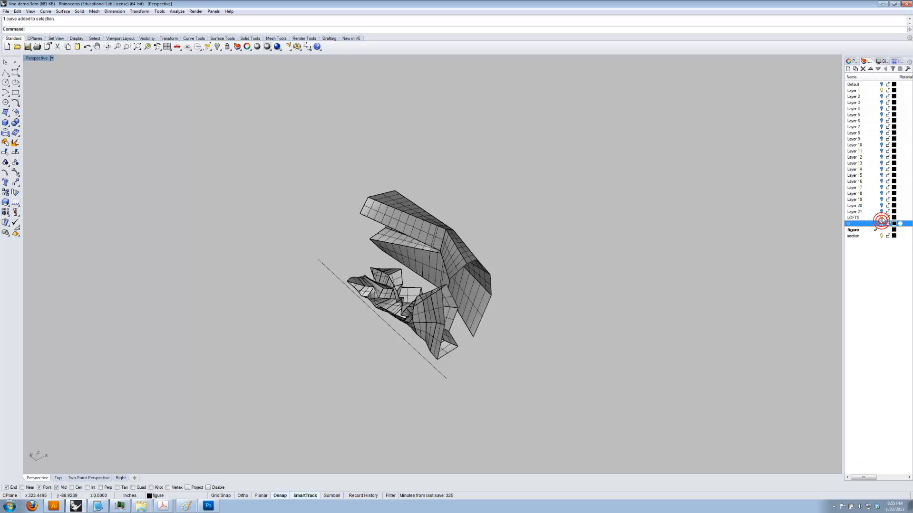
left_click(881, 217)
left_click(881, 223)
- Delete the section line and all stray curves, keeping only the closed section profile of the cut structure
left_click_drag(506, 284, 401, 340)
key("Delete")
left_click_drag(471, 328, 424, 278)
key("Delete")
left_click_drag(470, 302, 420, 278)
key("Delete")
left_click(451, 244)
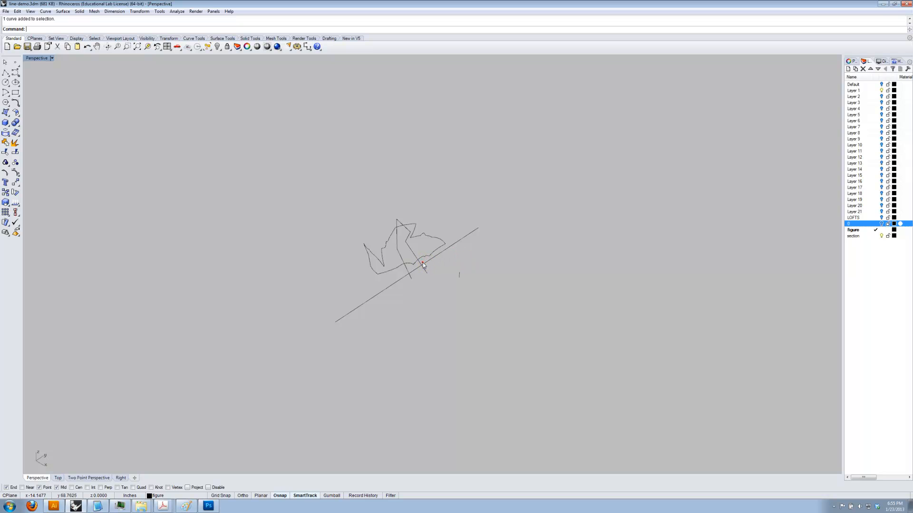
left_click(415, 251)
key("Delete")
left_click(399, 256)
key("Delete")
left_click(396, 244)
key("Delete")
left_click(408, 236)
key("Delete")
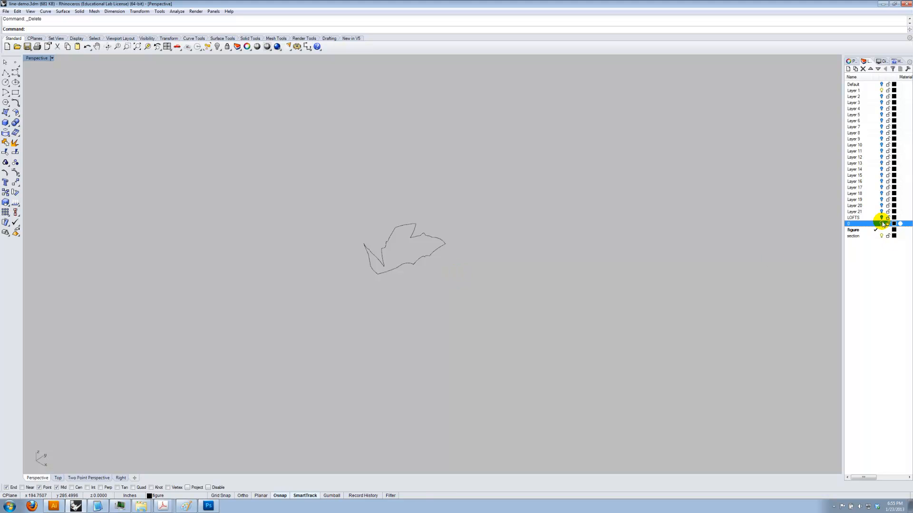
- Show the LOFTS layer again, select the objects on the section layer, and display the model in the Left view
left_click(881, 218)
left_click_drag(430, 284, 568, 274)
left_click(858, 344)
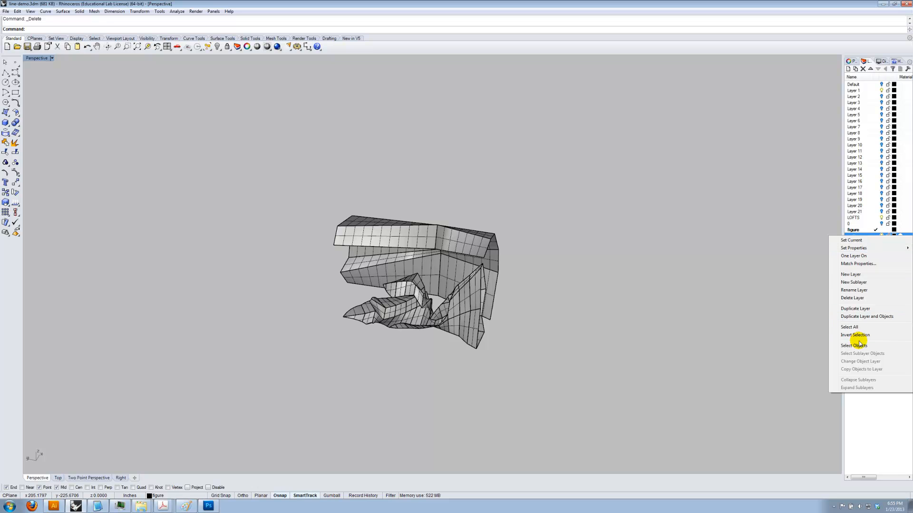
mouse_move(570, 336)
left_mouse_down()
mouse_move(589, 332)
mouse_move(558, 333)
left_mouse_up()
type("Left")
key("Return")
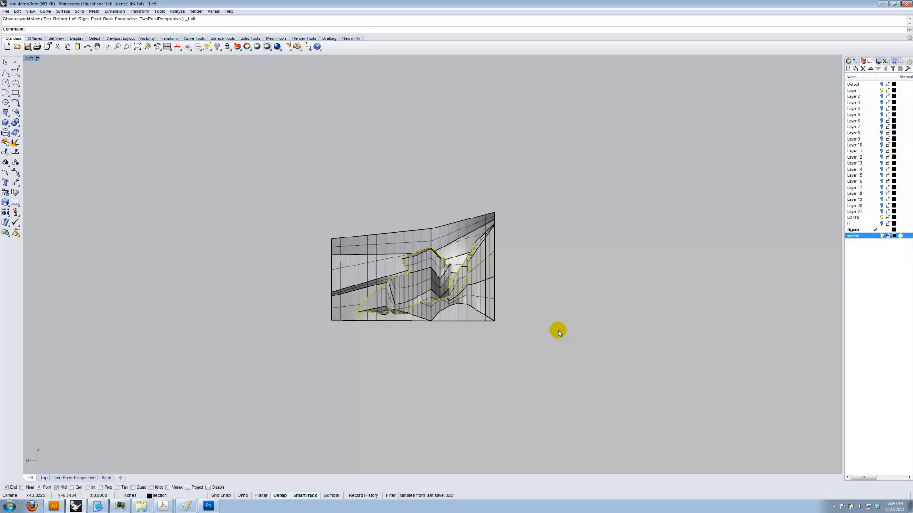
- Switch to Illustrator, bring up the plan-view document and show the whole plan and elevation
left_click(76, 506)
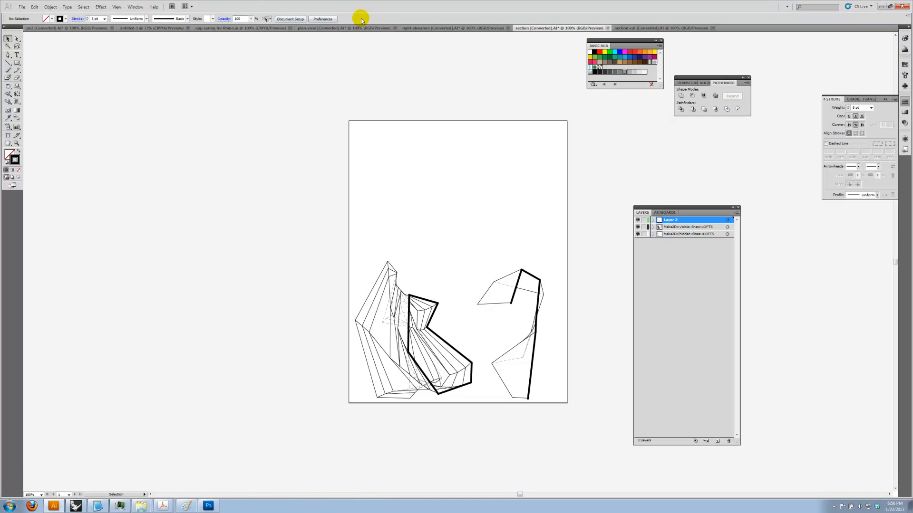
left_click(460, 29)
left_click(346, 153)
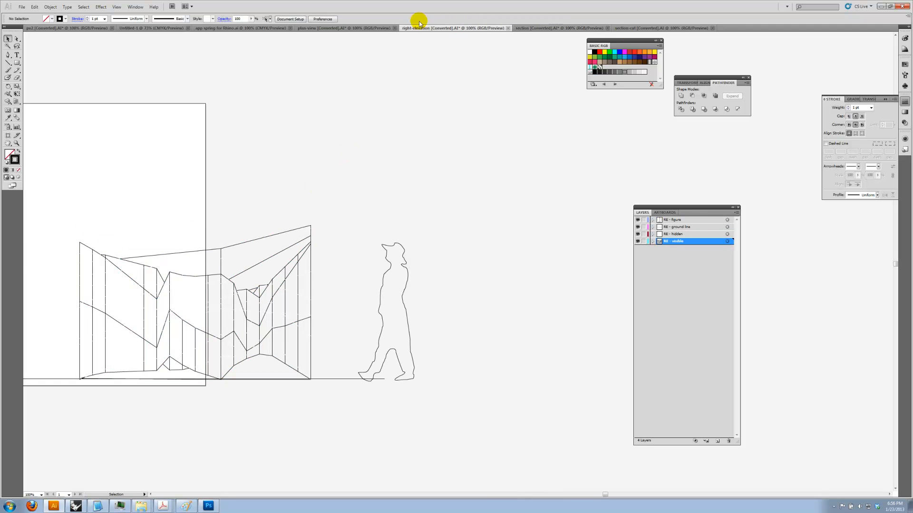
left_click(357, 28)
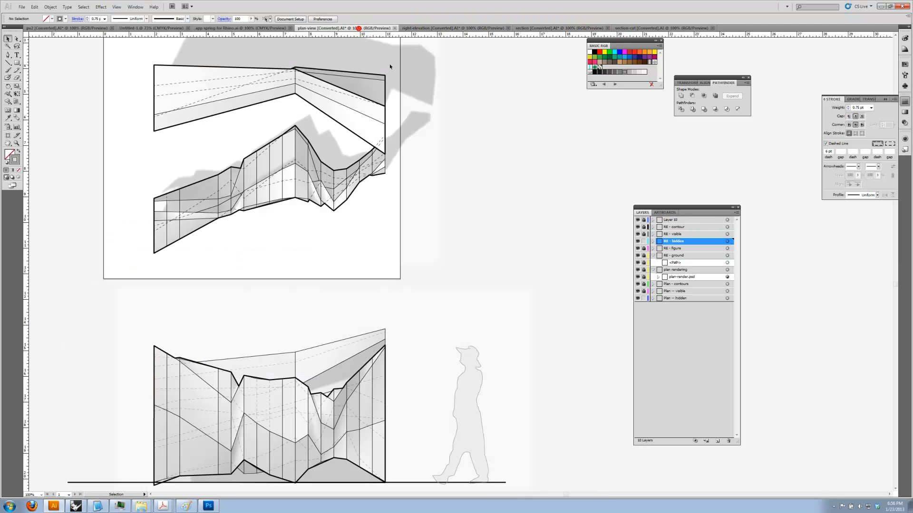
left_click(518, 221)
key("z")
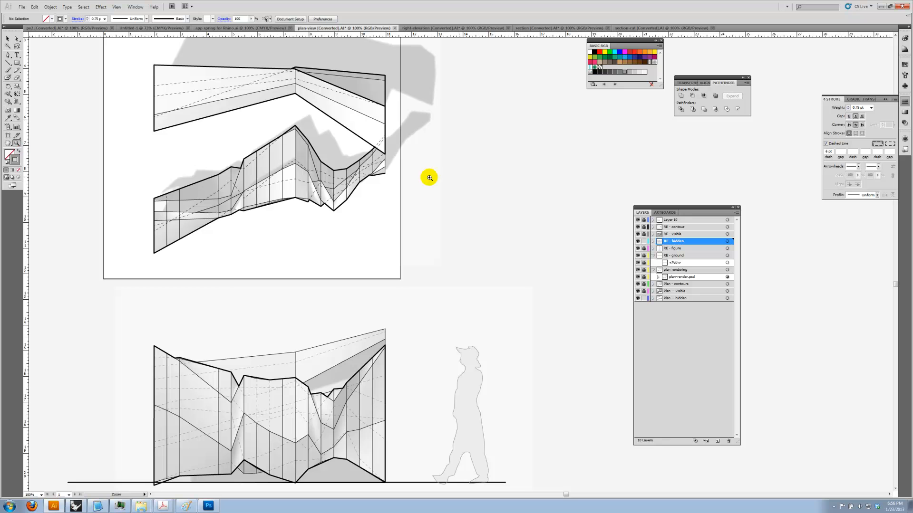
key("super")
left_click(529, 185, "alt")
left_click(563, 238, "alt")
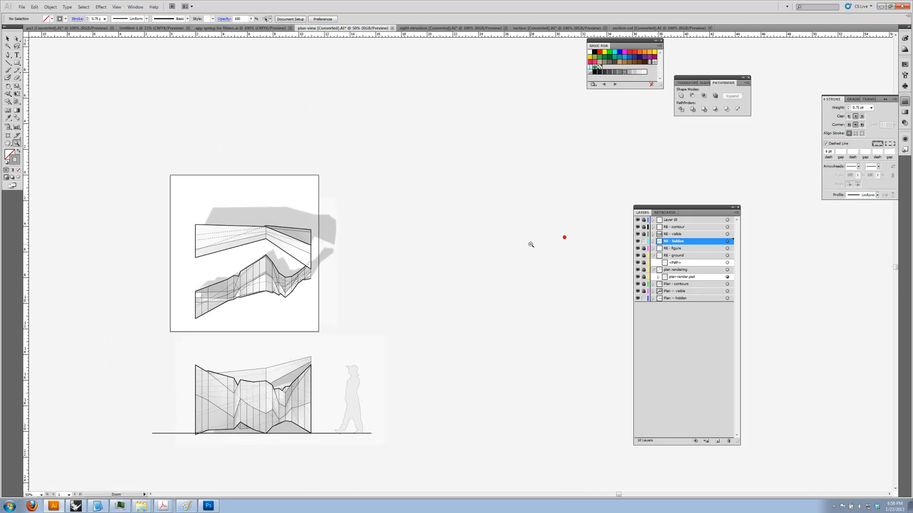
left_click(522, 251, "alt")
left_click_drag(461, 302, 358, 250)
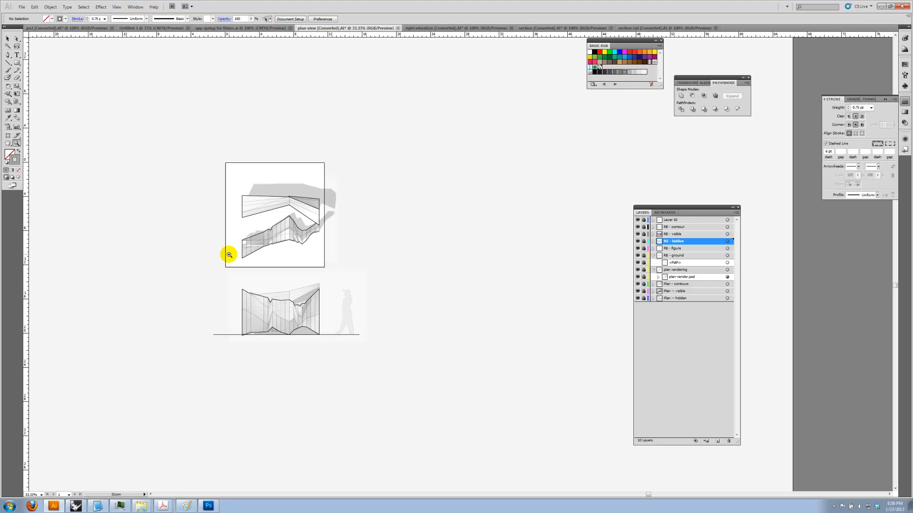
- Add a new layer at the top of the layer stack
left_click(14, 61)
left_click(695, 221)
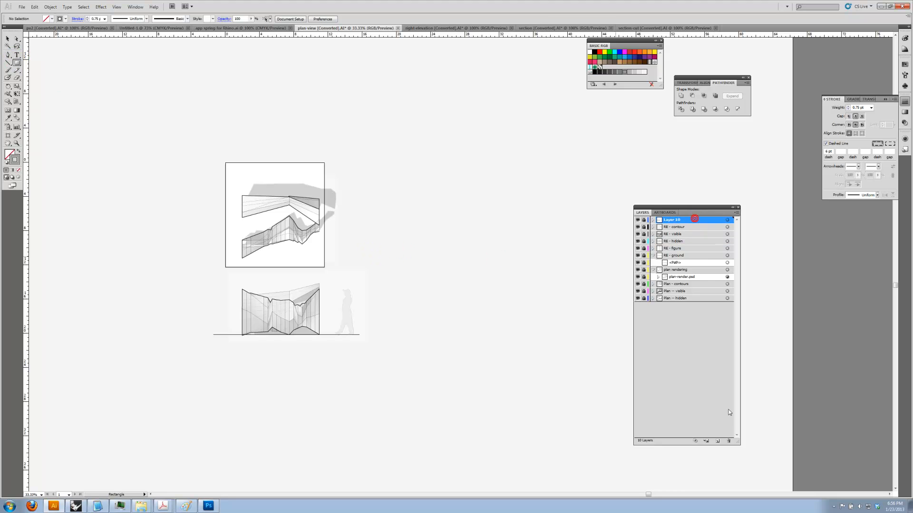
left_click(717, 442)
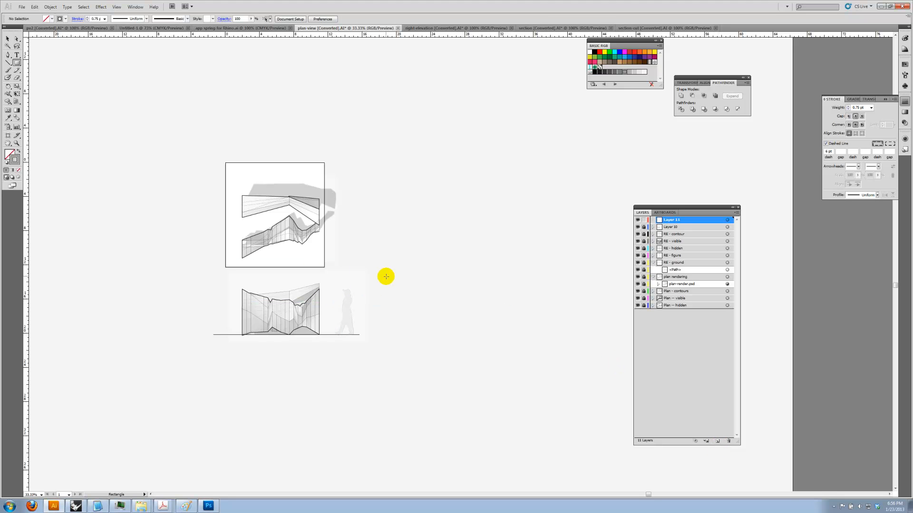
- Draw a rectangle about 20.2 by 9.2 in over the whole elevation, with the default white fill and black stroke
left_click(16, 144)
left_click_drag(182, 255, 458, 379)
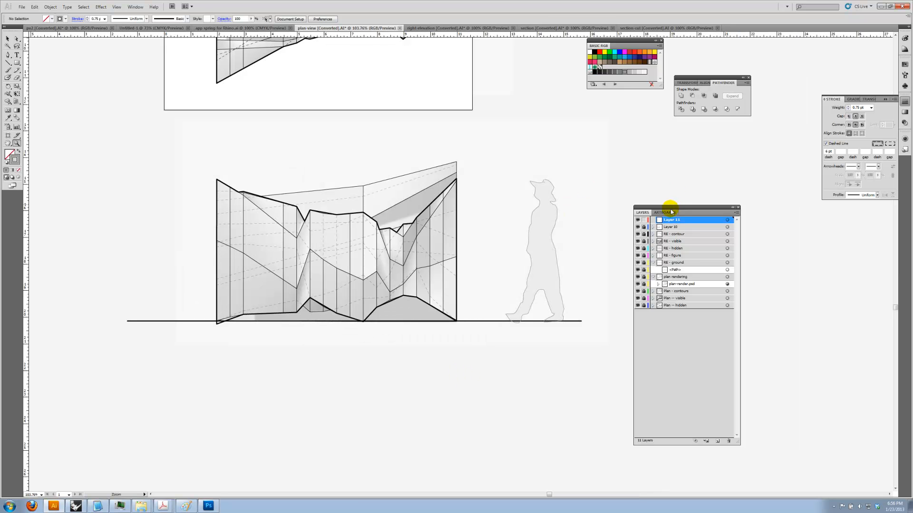
left_click(11, 39)
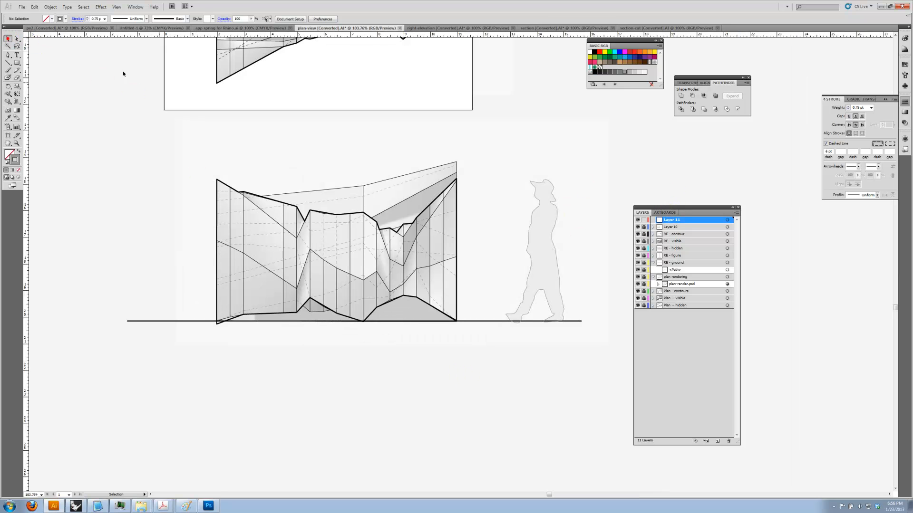
left_click(15, 63)
key("d")
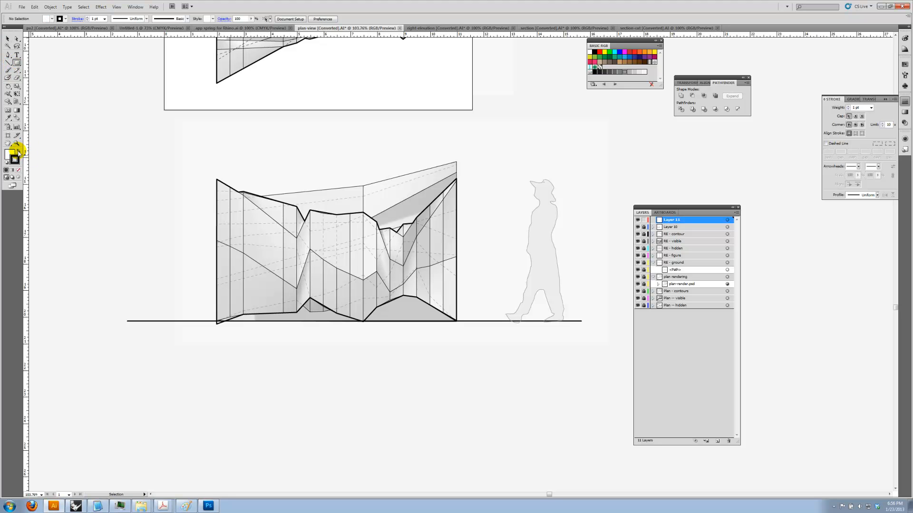
mouse_move(74, 126)
left_mouse_down()
mouse_move(611, 358)
mouse_move(613, 372)
left_mouse_up()
left_click(7, 39)
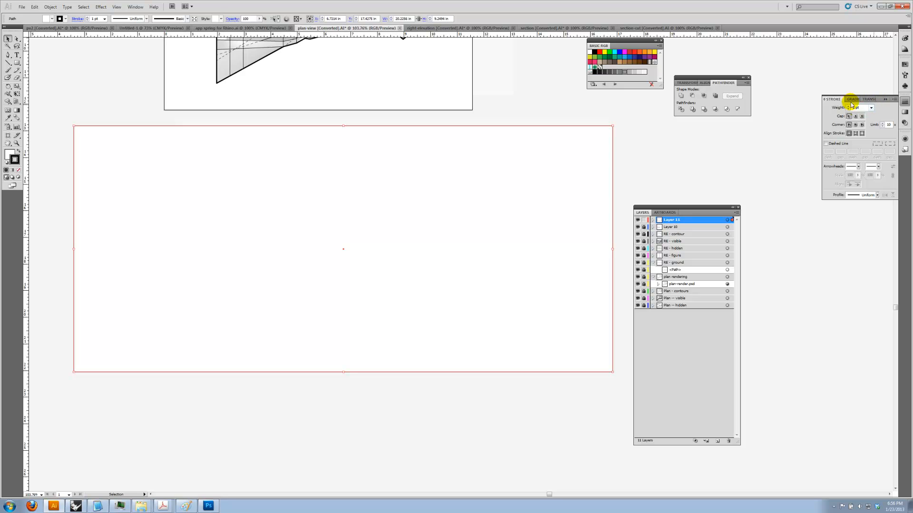
- Set the opacity of the white rectangle over the elevation to 75%
left_click(862, 100)
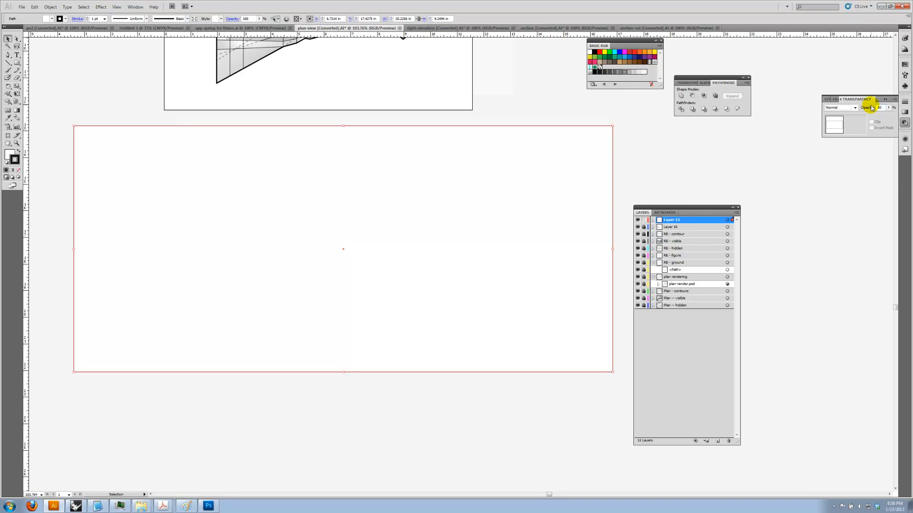
key("Return")
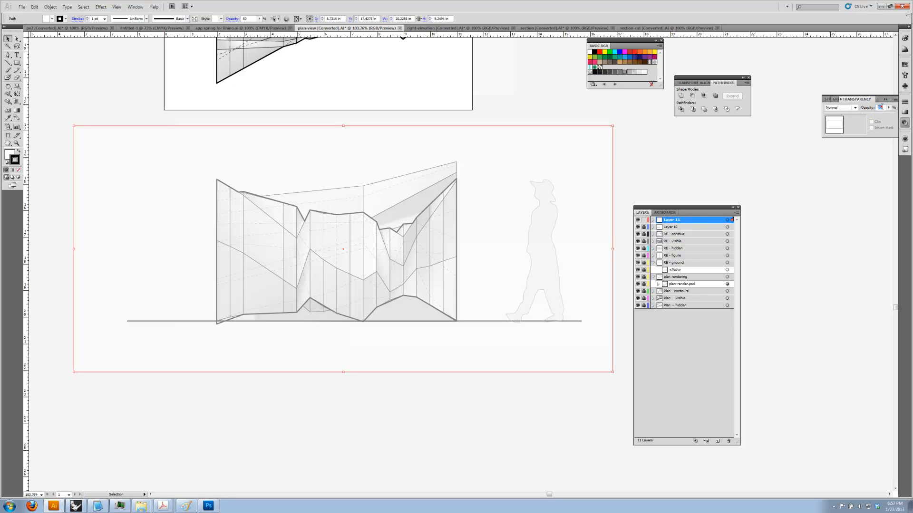
key("Return")
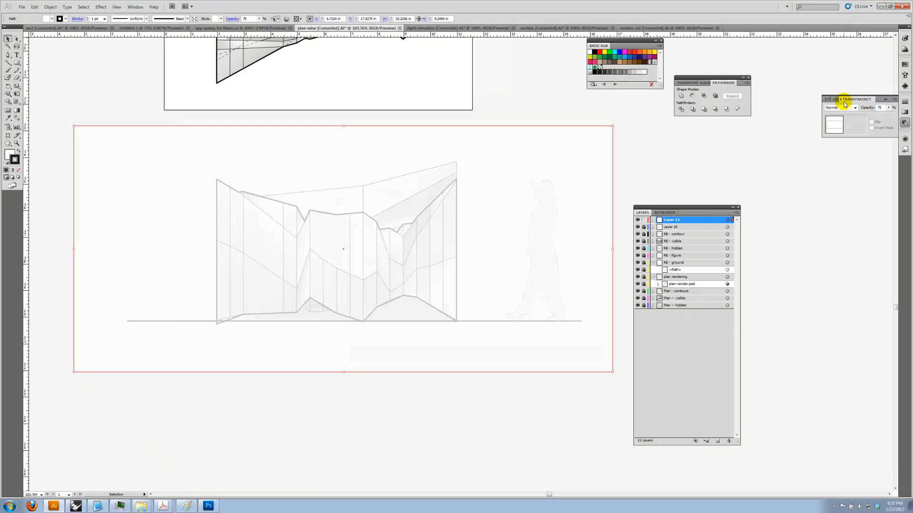
- Lock the white rectangle's layer and, on a new layer above it, draw an open five-point Pen path about 10.7 by 6.2 in across the elevation
left_click(798, 183)
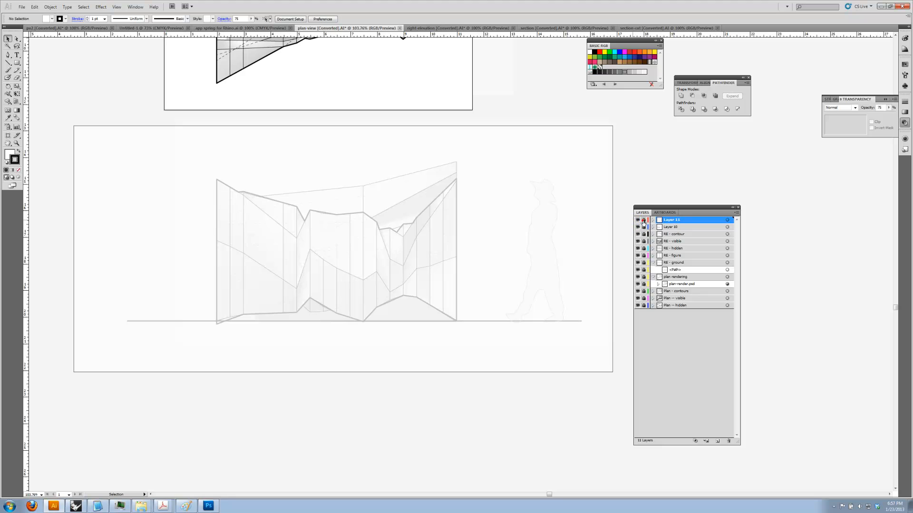
left_click(719, 442)
left_click(8, 54)
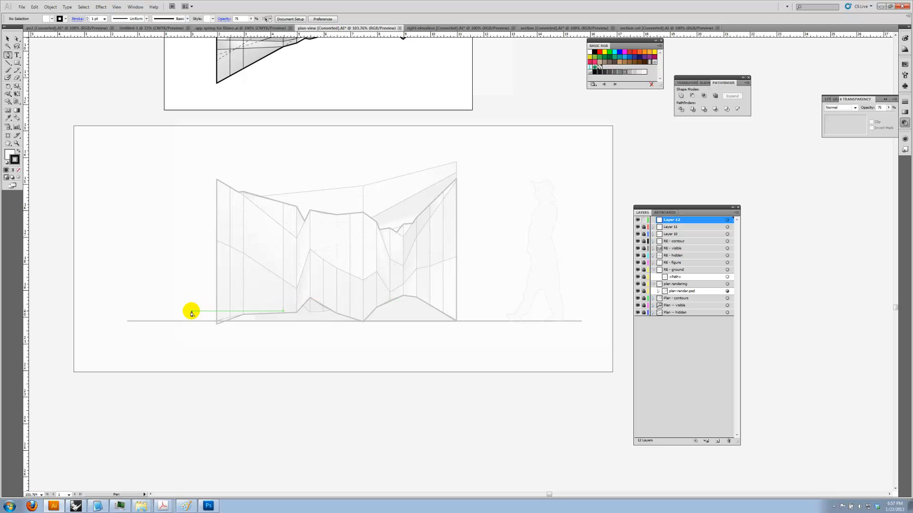
left_click(212, 308)
left_click(212, 167)
left_click(310, 202)
left_click(350, 251)
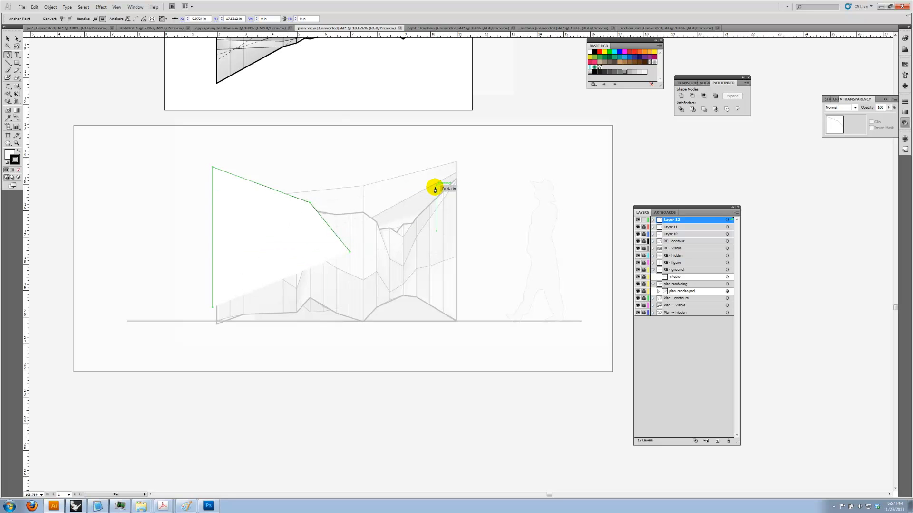
left_click(496, 142)
left_click(7, 39)
left_click(104, 97)
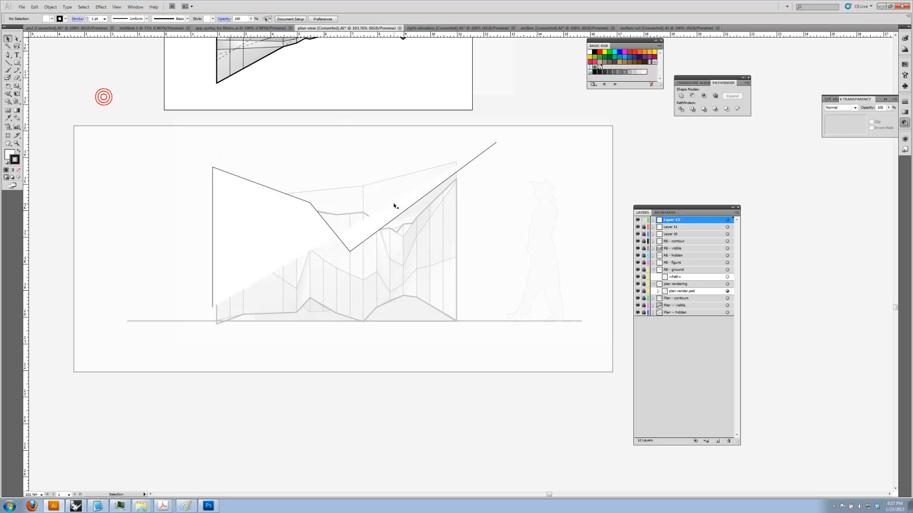
- Give the zigzag path over the elevation a red stroke and no fill
left_click(275, 198)
left_click(9, 153)
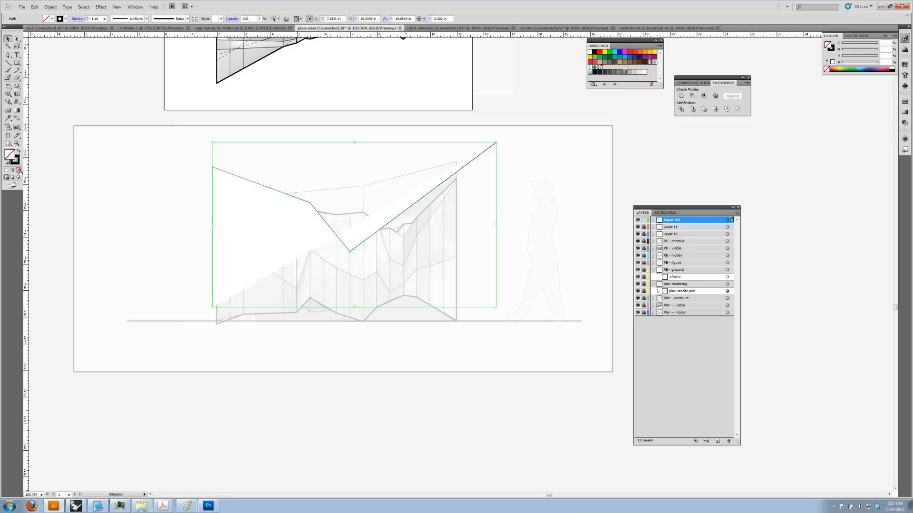
left_click(18, 169)
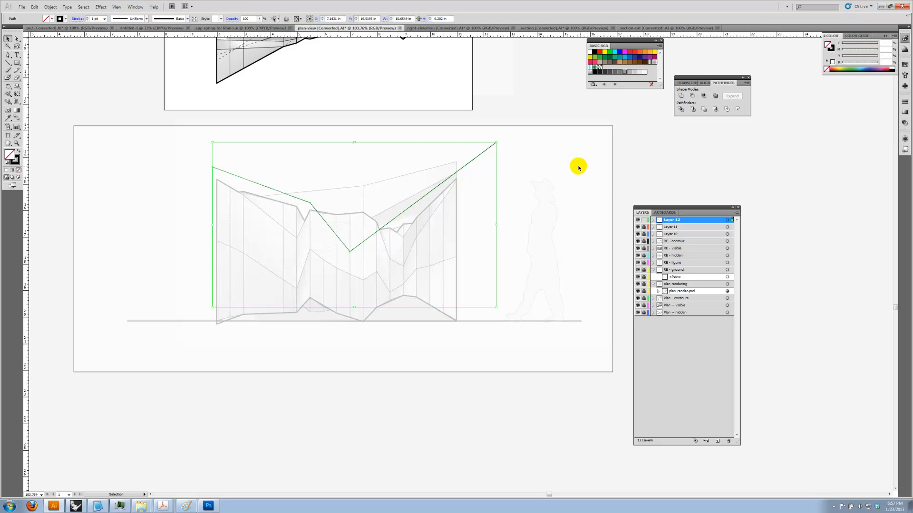
left_click(636, 53)
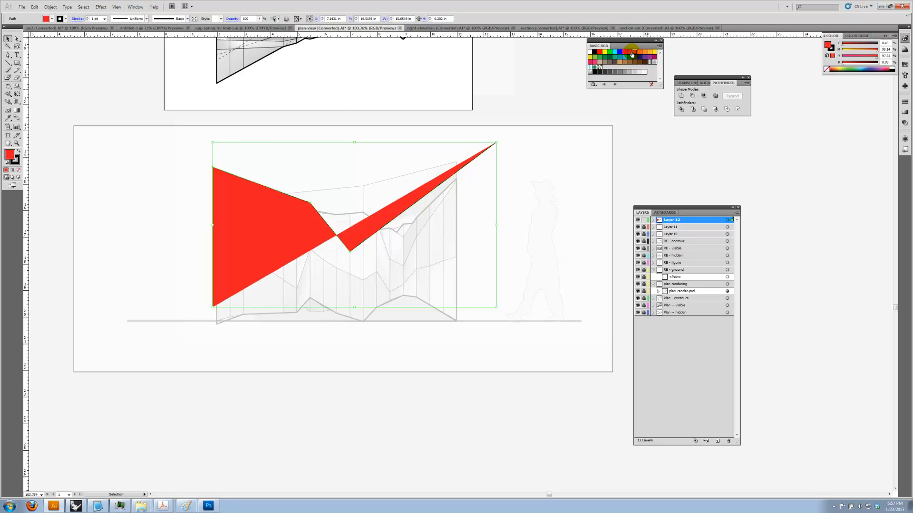
left_click(18, 150)
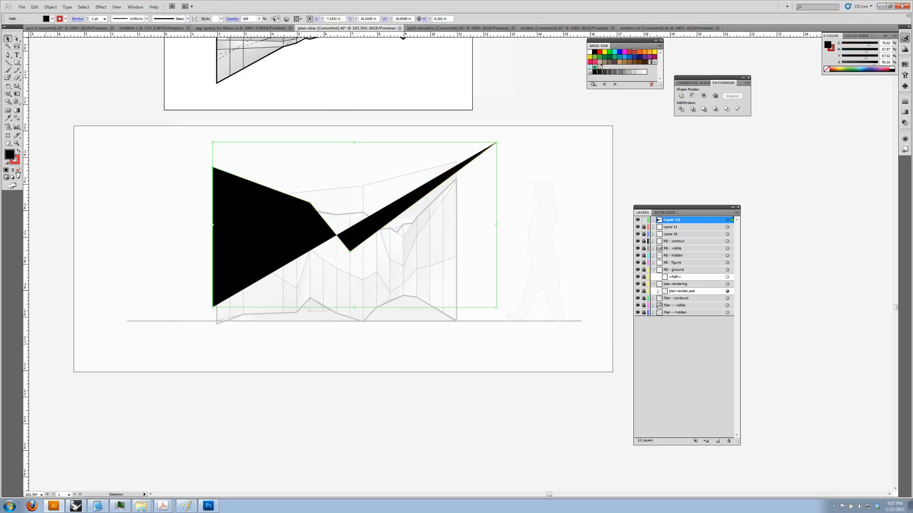
left_click(18, 171)
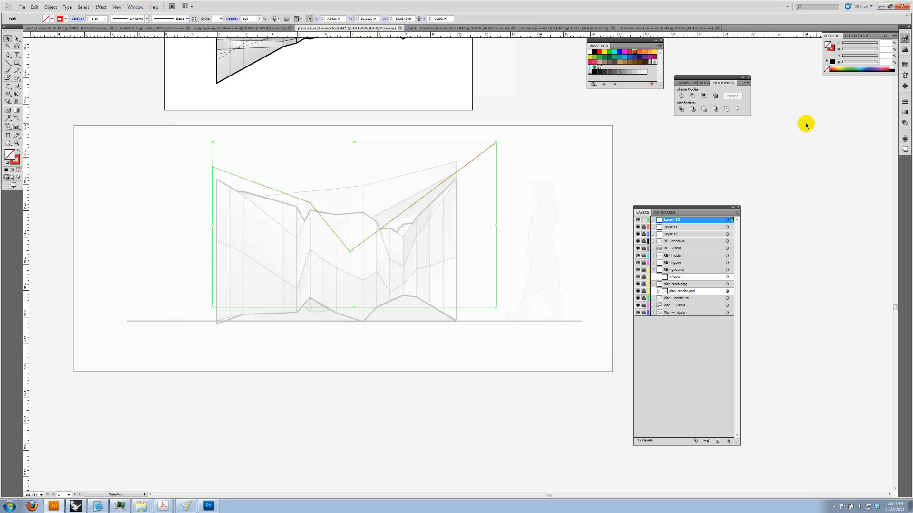
- Set the red zigzag path's stroke weight to 3 pt and deselect it
left_click(904, 102)
left_click(870, 108)
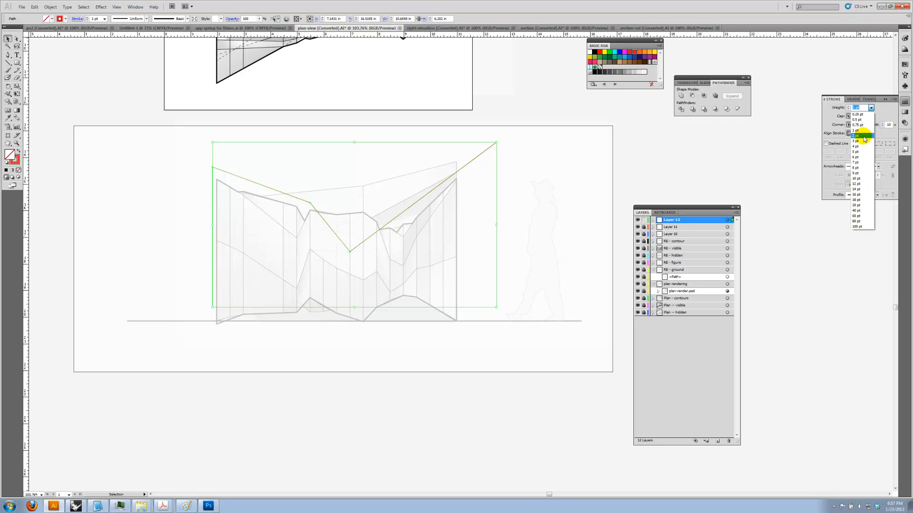
left_click(863, 141)
left_click(698, 155)
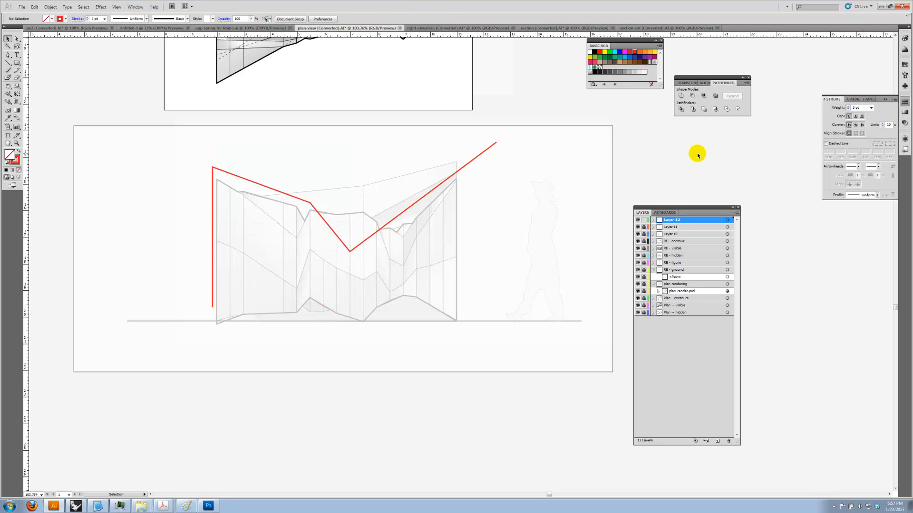
left_click_drag(697, 155, 600, 186)
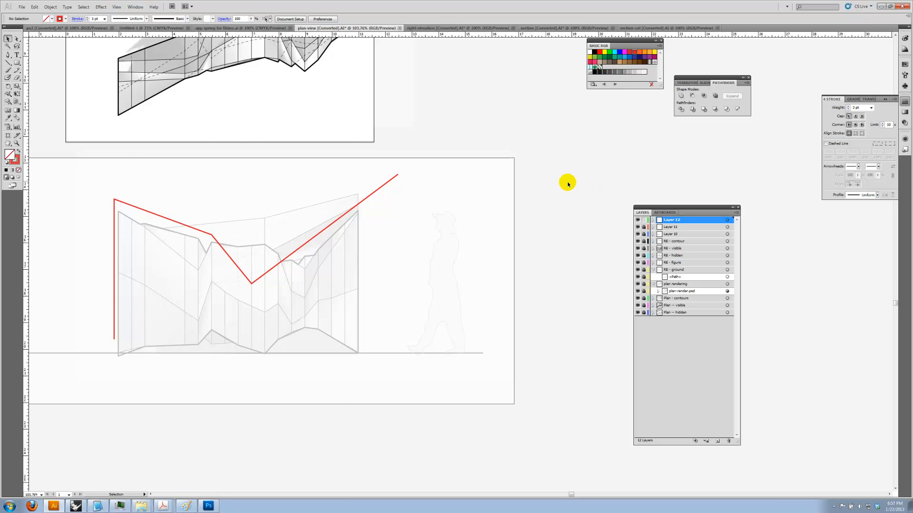
scroll(381, 174, "up", 5)
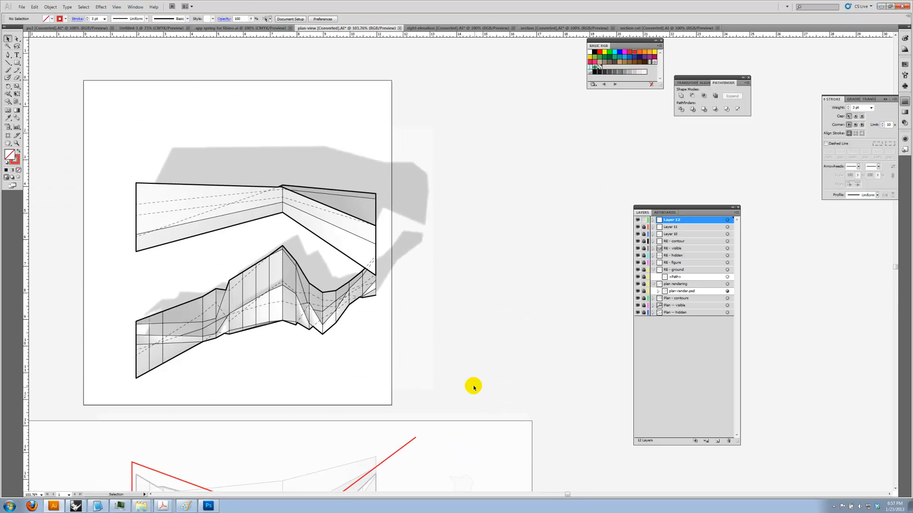
left_click_drag(485, 405, 484, 232)
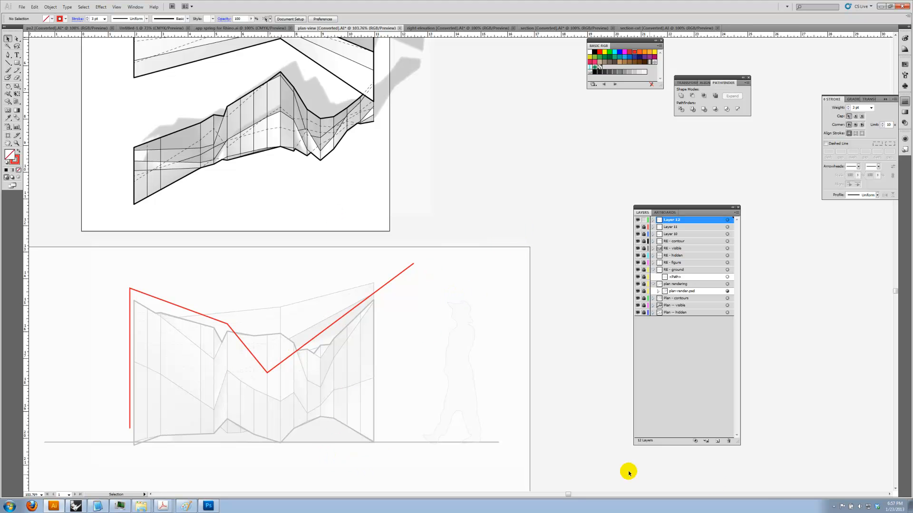
left_click(833, 508)
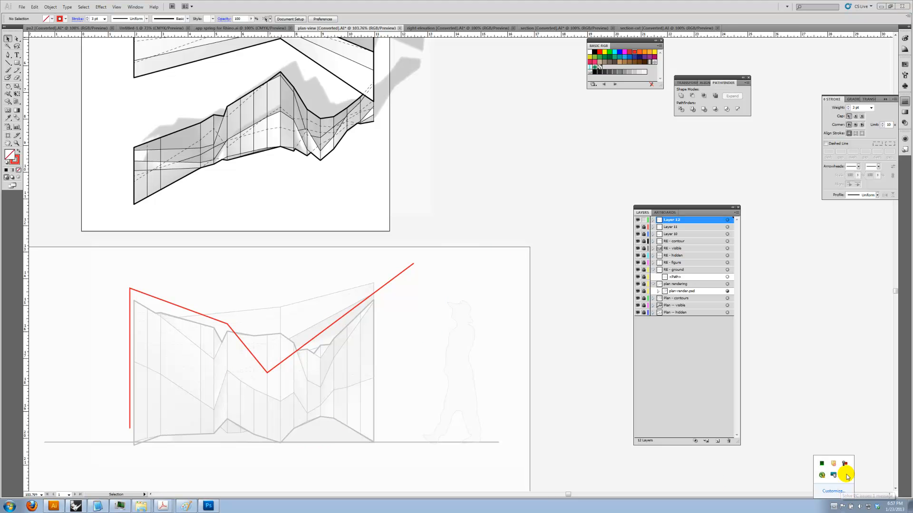